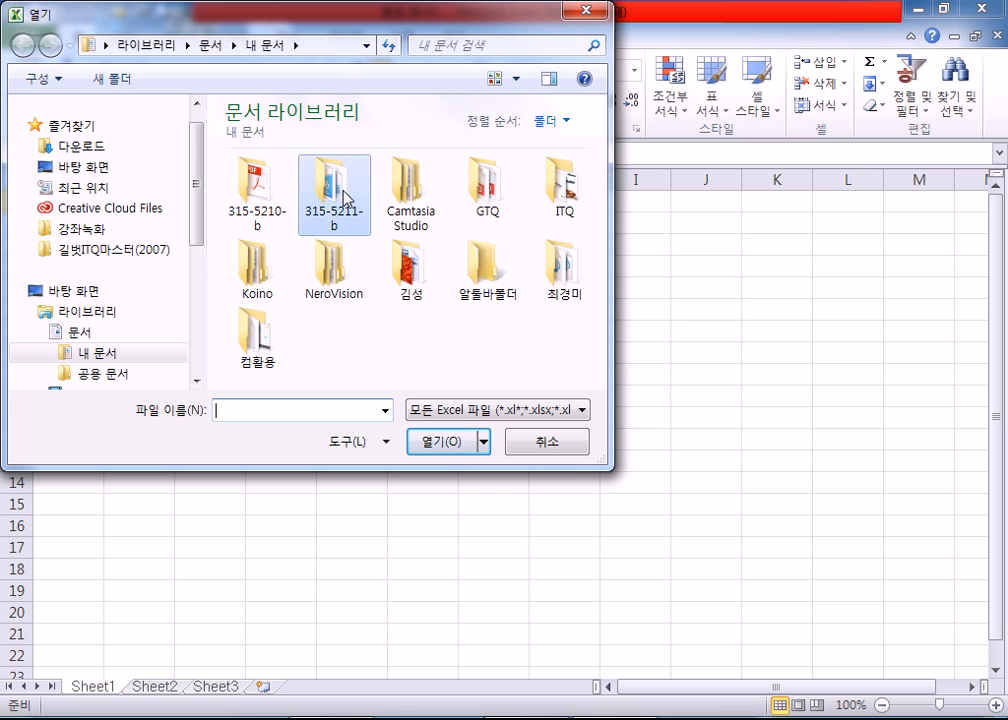
# Step: Open 함수.xlsx from the 8장 folder under 315-5211-b's 소스-정답파일 and show the 수학삼각-통계 sheet
pyautogui.doubleClick(340, 200)
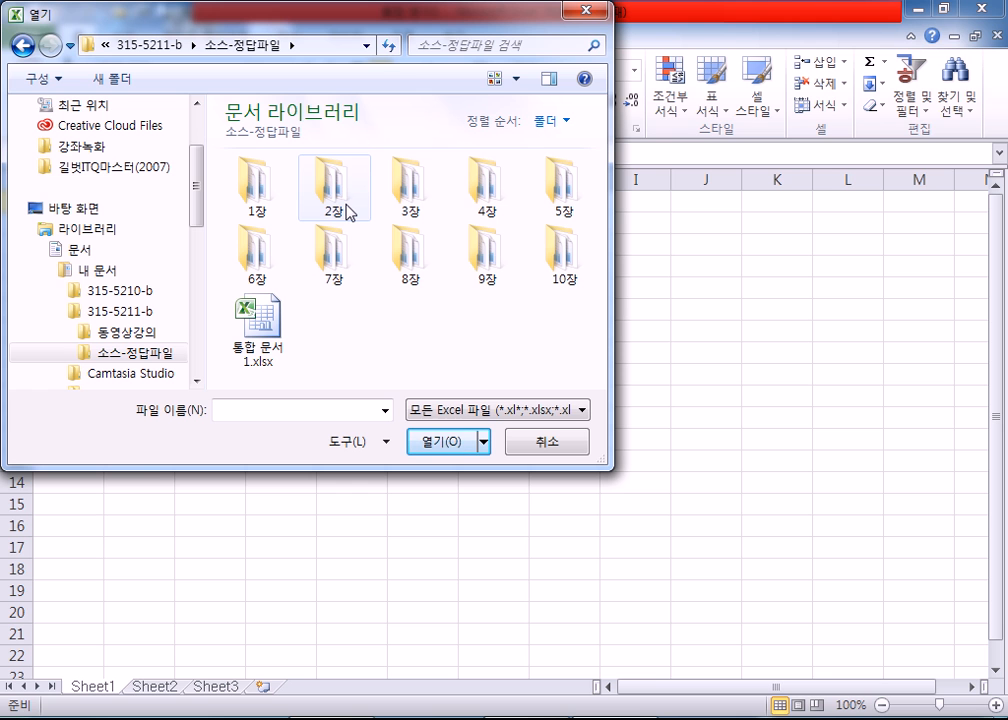
pyautogui.doubleClick(414, 256)
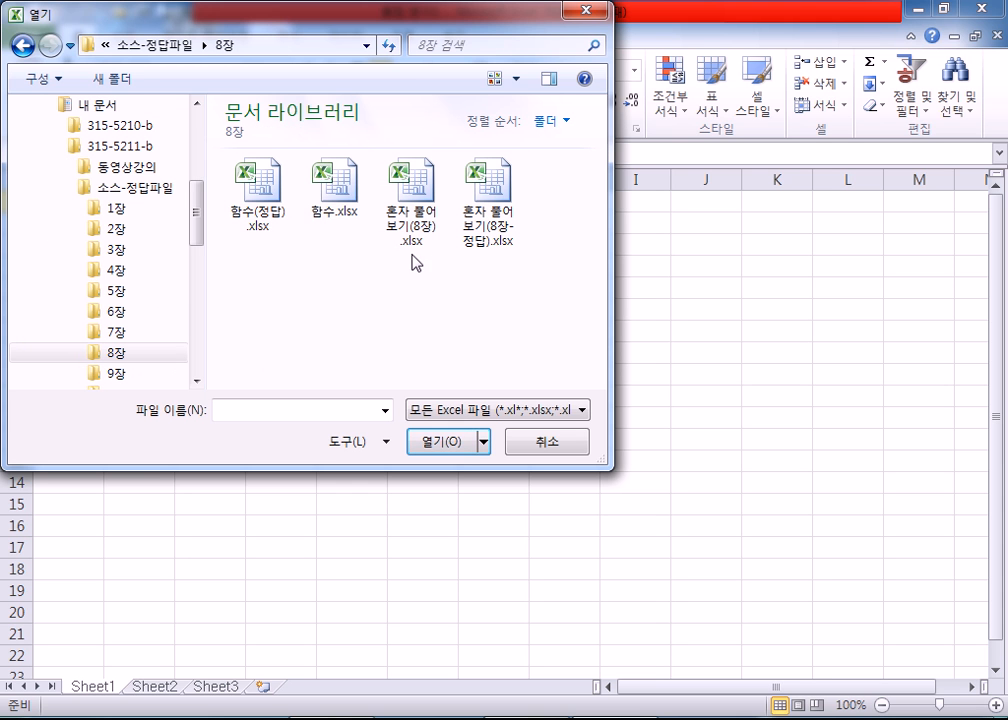
pyautogui.doubleClick(331, 212)
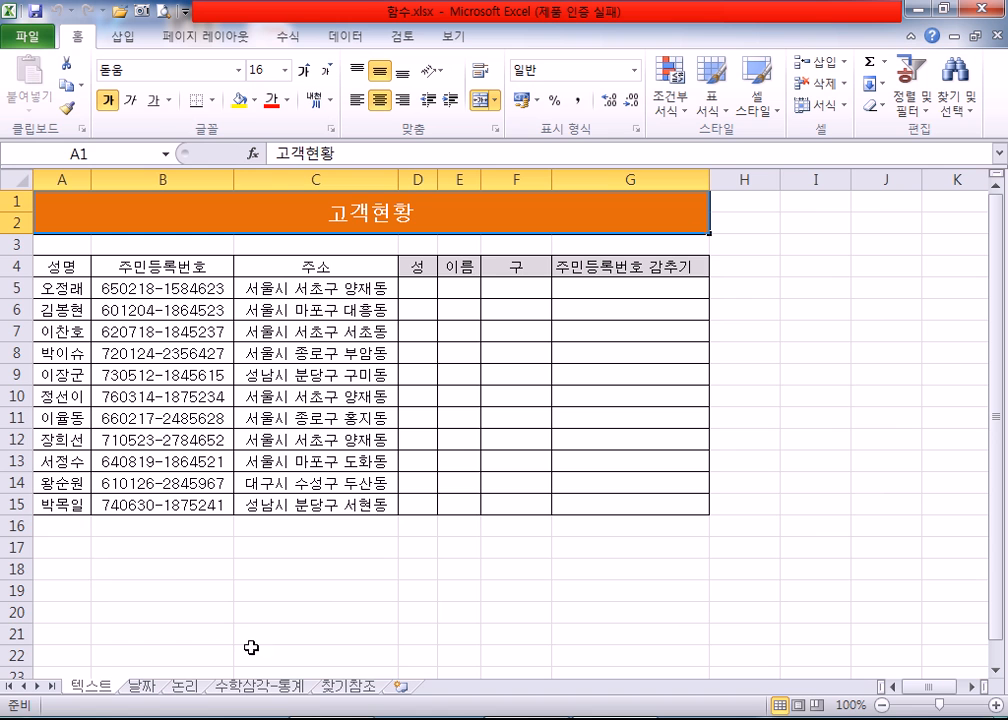
pyautogui.click(267, 688)
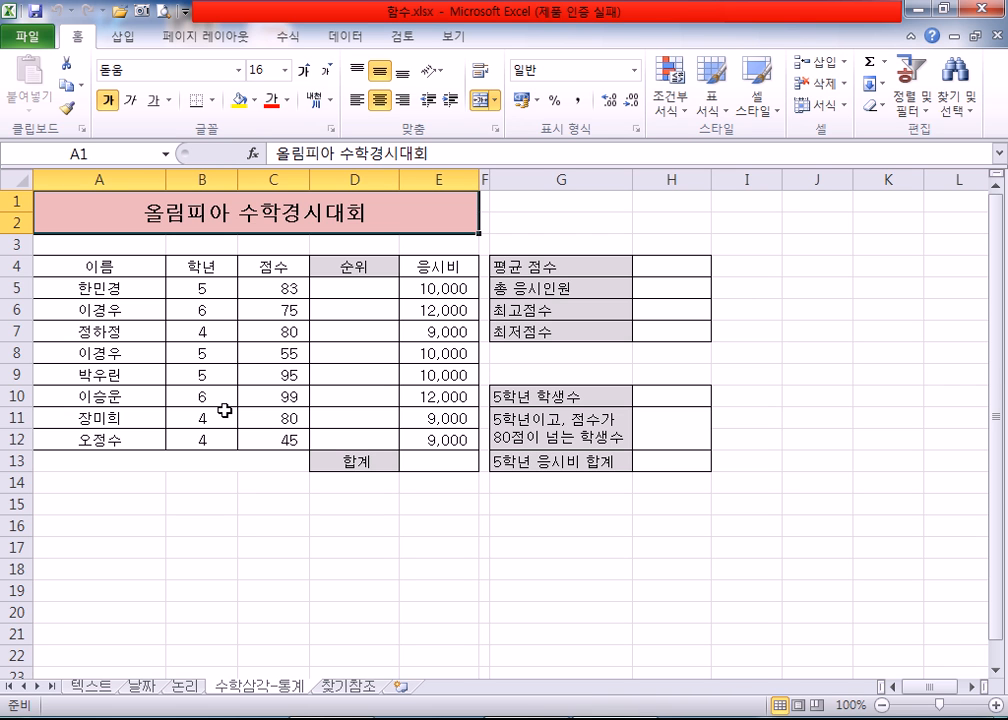
# Step: Start a RANK.EQ formula in D5, the first cell of the 순위 column, up to its opening parenthesis
pyautogui.scroll(2, 226, 425)
pyautogui.click(457, 325)
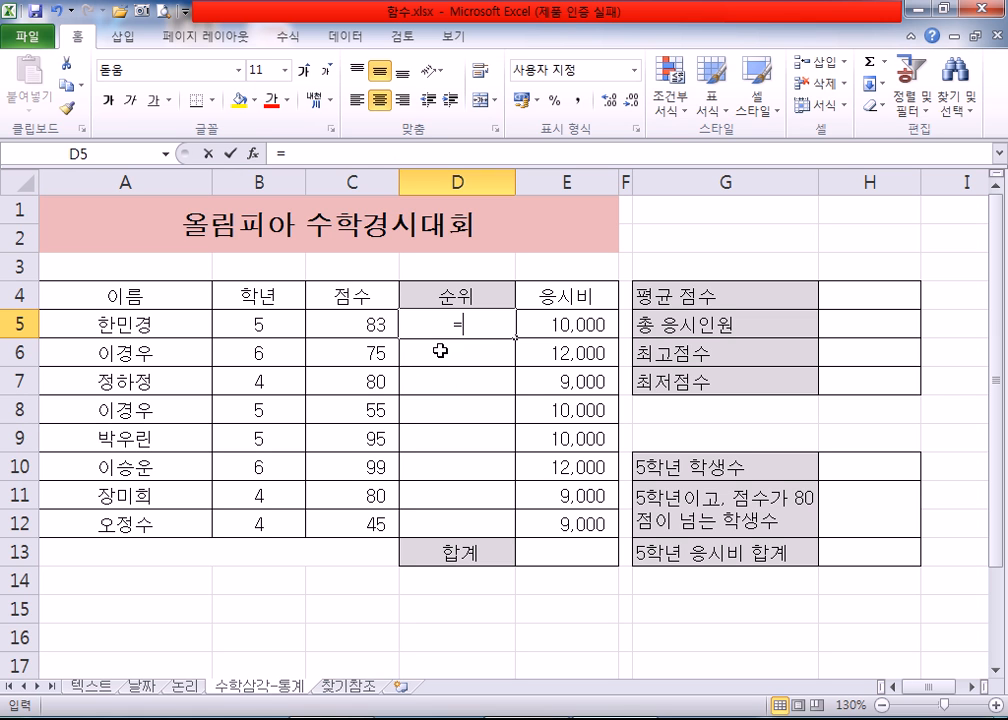
pyautogui.write('=r')
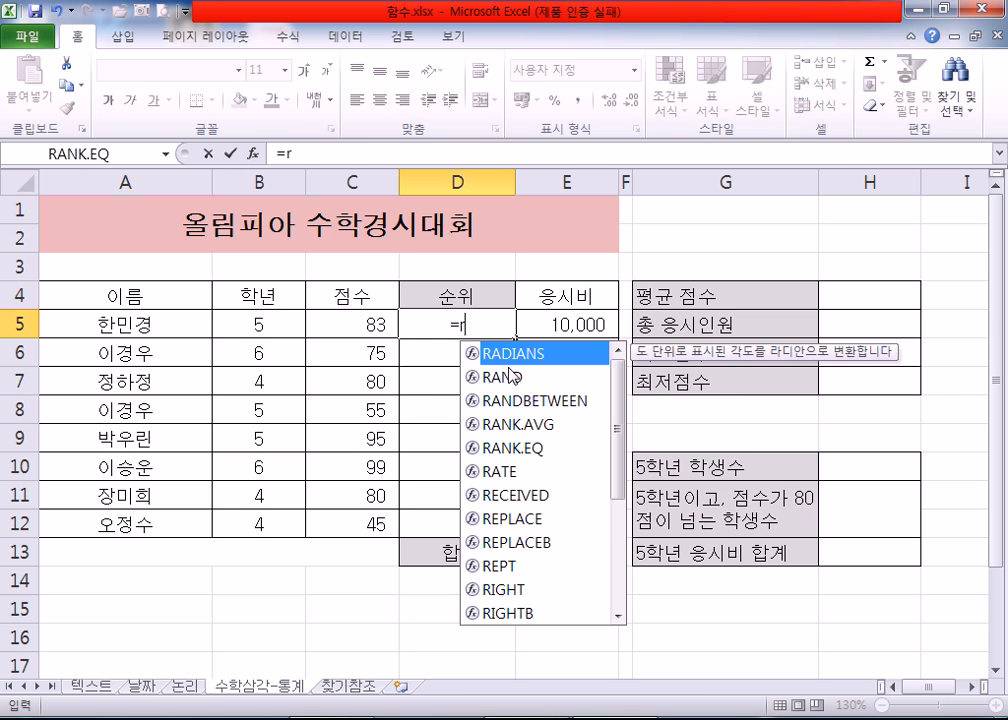
pyautogui.press('Escape')
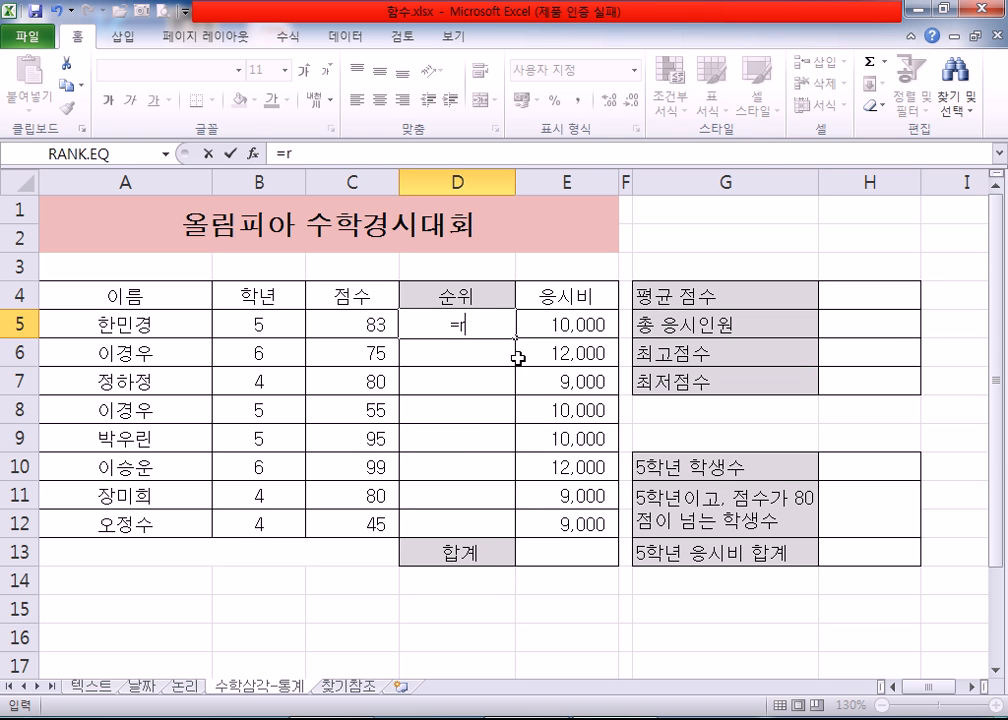
pyautogui.write('RA')
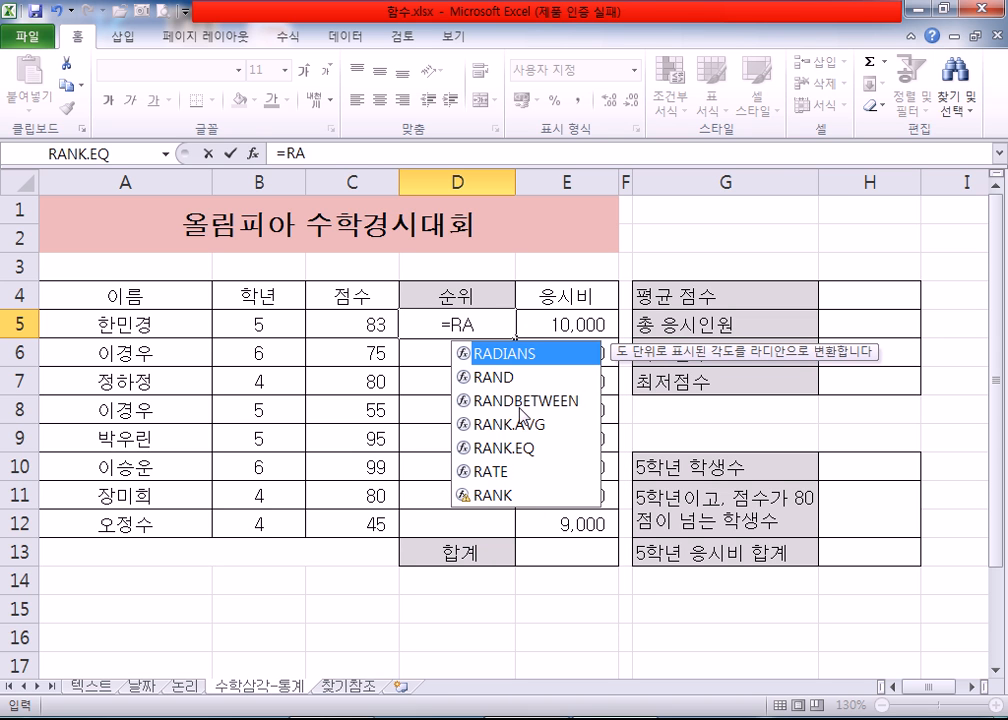
pyautogui.click(504, 450)
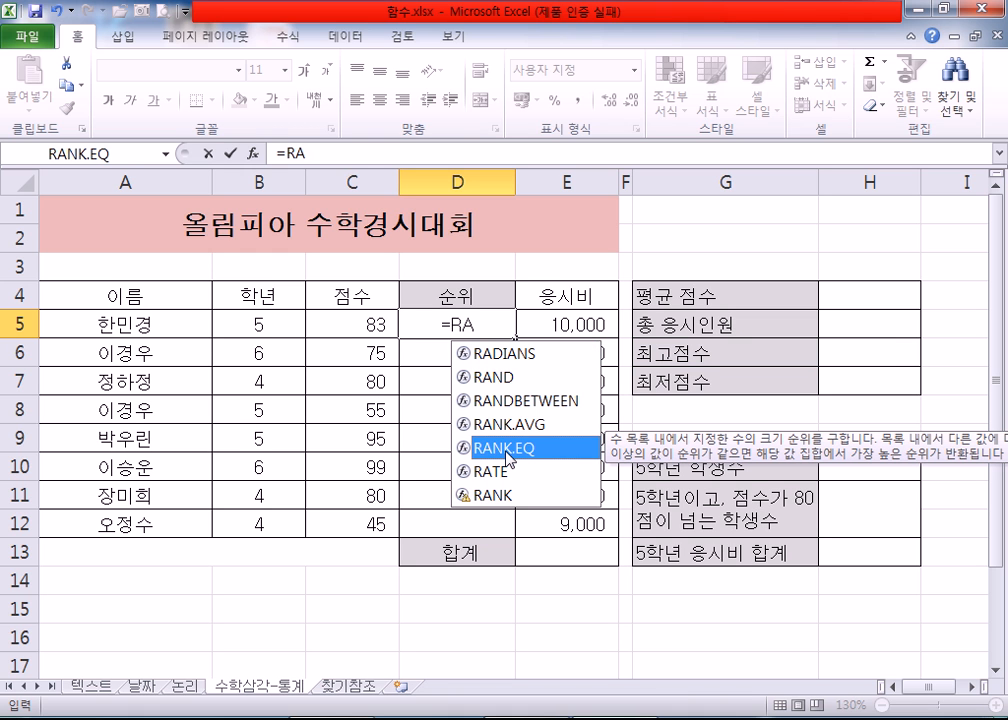
pyautogui.doubleClick(508, 450)
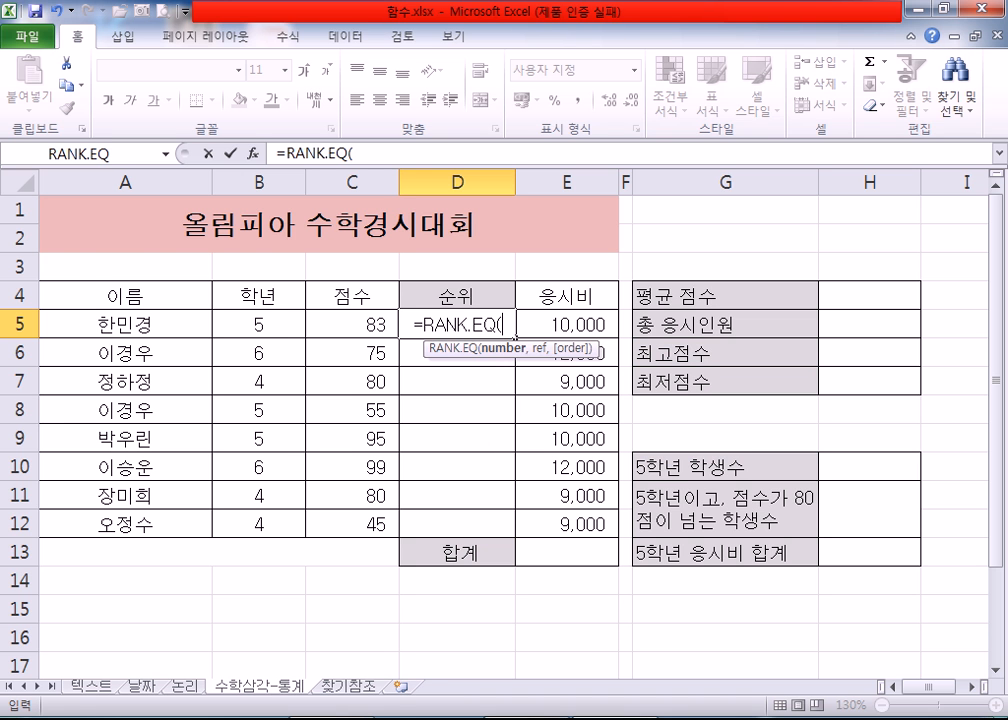
# Step: Open Notepad over the upper part of the worksheet, set its font size to 20 and make the window taller
pyautogui.press('super')
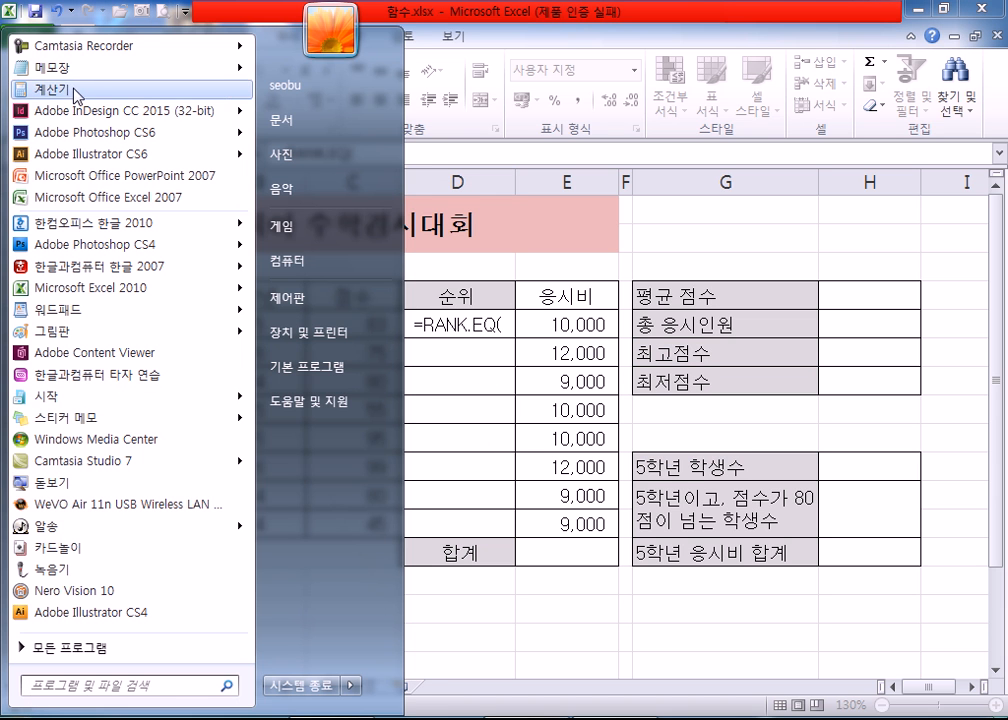
pyautogui.click(70, 72)
pyautogui.moveTo(362, 130); pyautogui.dragTo(253, 18)
pyautogui.click(268, 40)
pyautogui.click(291, 83)
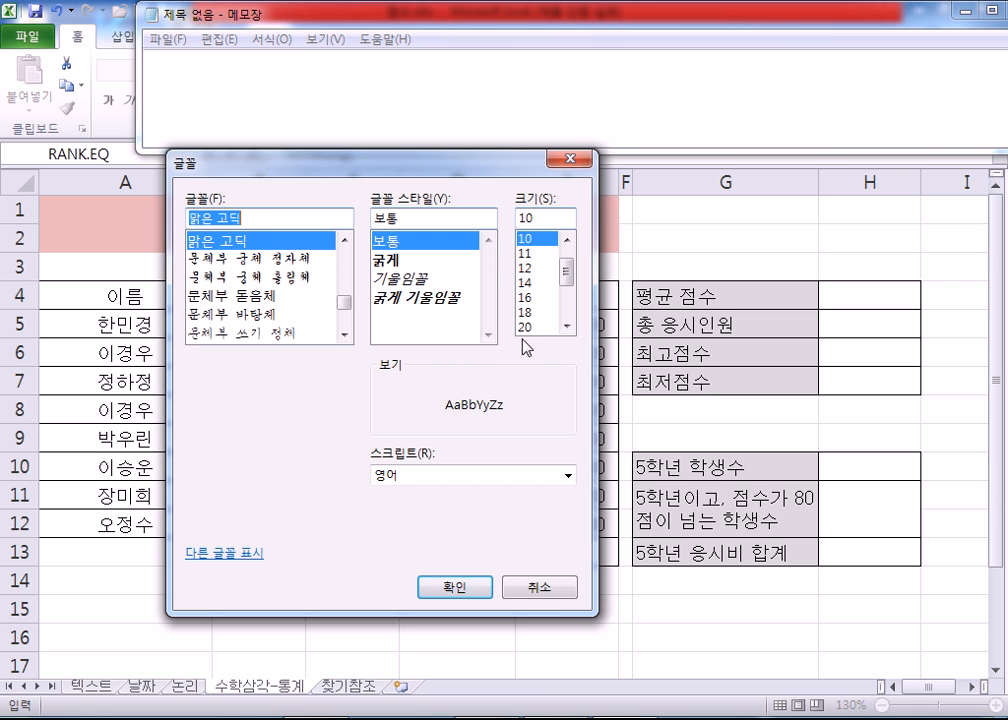
pyautogui.click(537, 327)
pyautogui.click(454, 587)
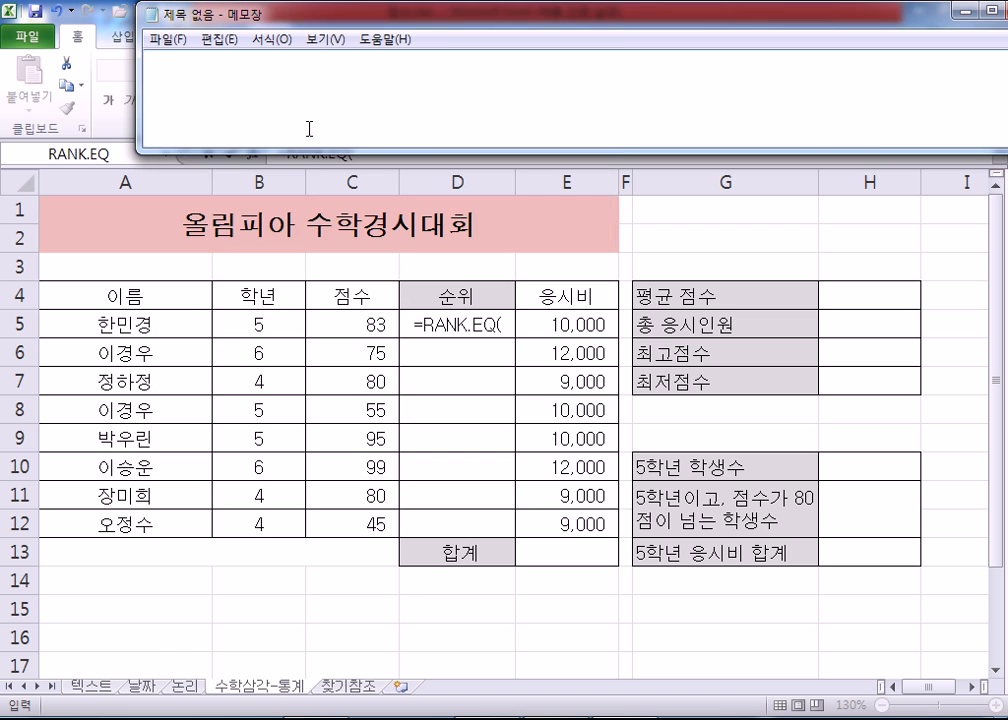
pyautogui.moveTo(314, 153); pyautogui.dragTo(288, 278)
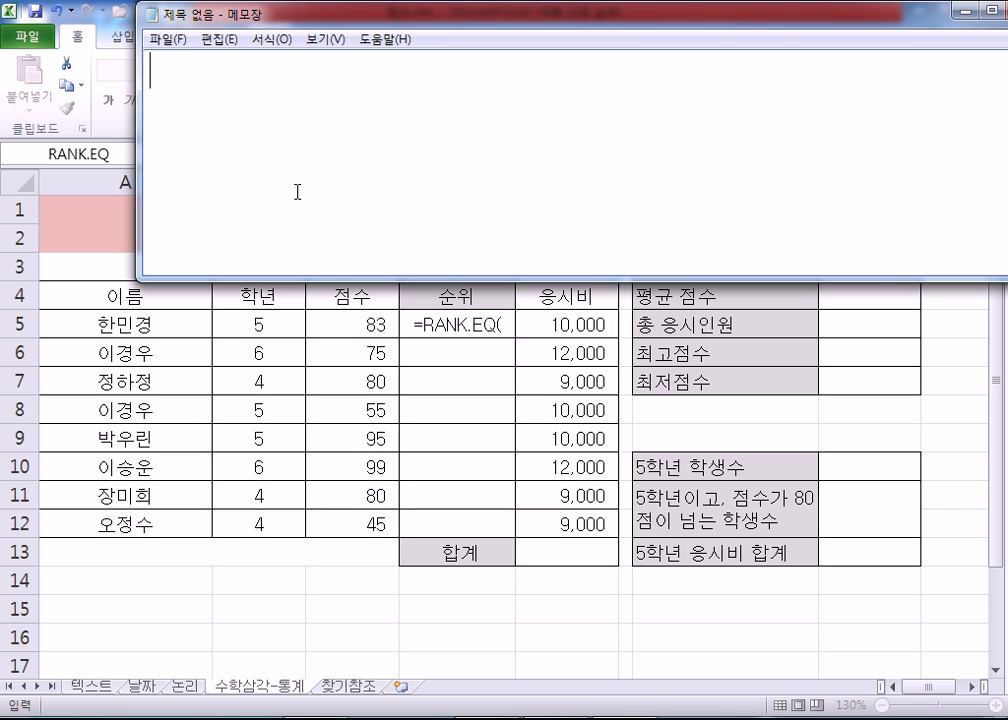
# Step: Write the first note line "순위(석차, 등수)를 구하는 함수 = RANK"
pyautogui.write('순월')
pyautogui.write('를 구하는 함수')
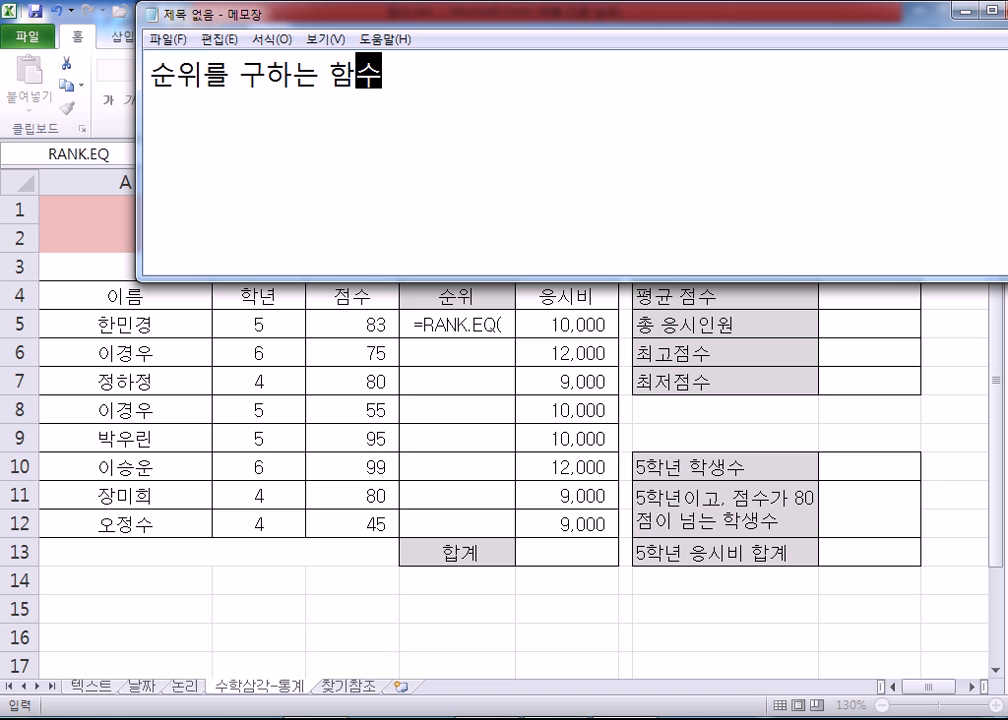
pyautogui.press('Home')
pyautogui.press('Right')
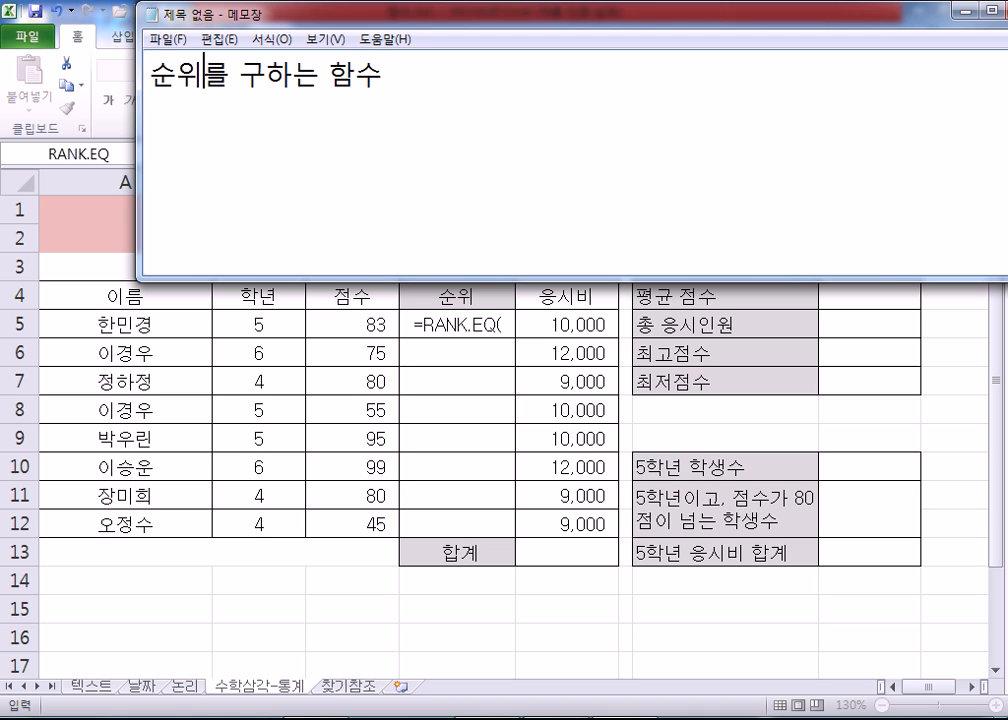
pyautogui.press('Right')
pyautogui.write('(석ㅊ')
pyautogui.write('ㅏ, 등수)')
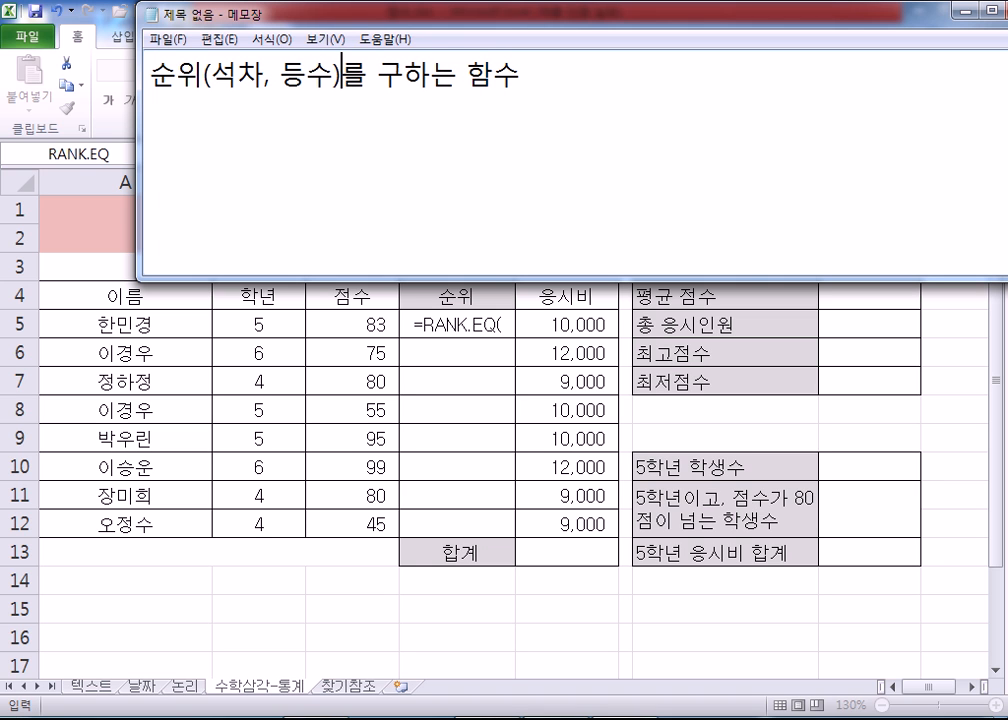
pyautogui.write('= RANK')
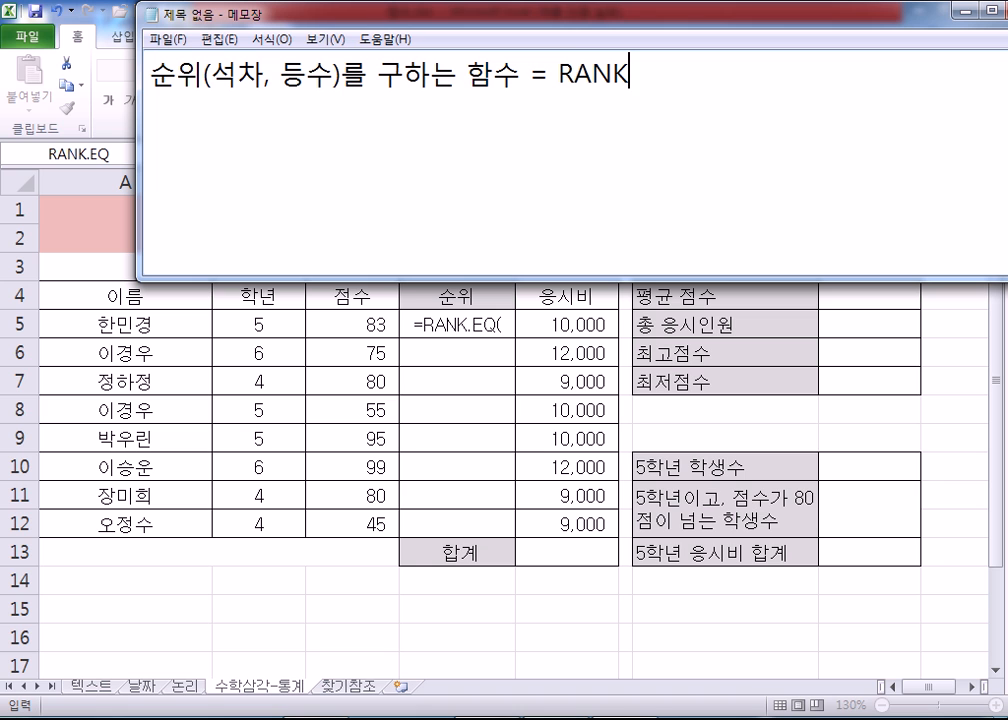
# Step: Add a second note line reading "과거 : RANK"
pyautogui.press('Return')
pyautogui.write('과거 : RANK')
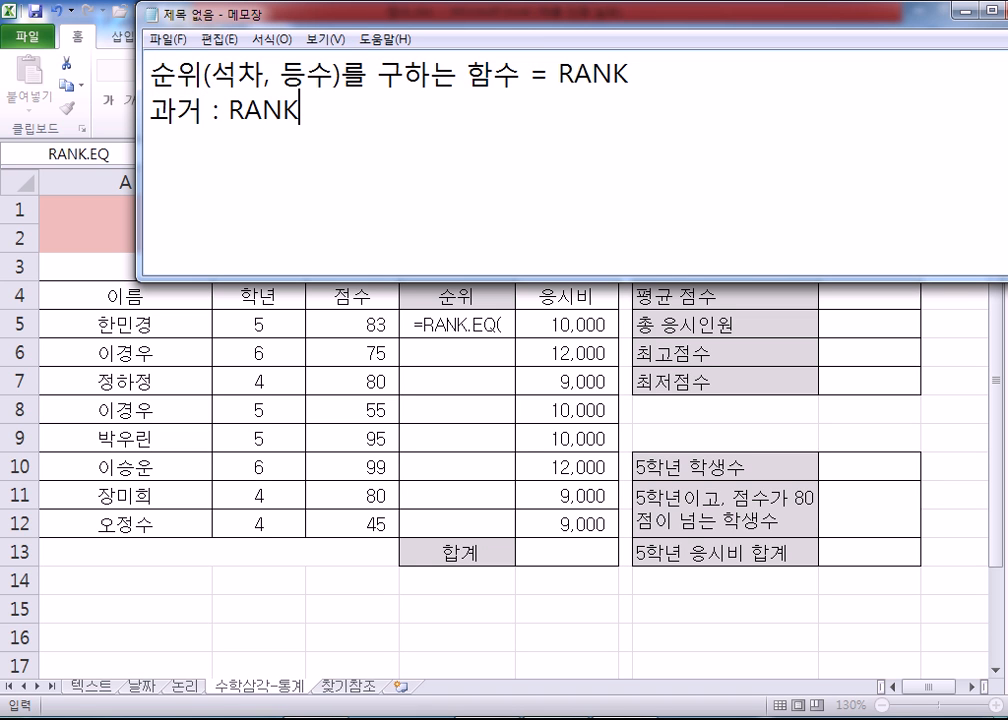
# Step: Add a third note line reading "현재 : RANK.EQ, RANK.AVG"
pyautogui.press('Return')
pyautogui.write('GUS')
pyautogui.press('BackSpace')
pyautogui.press('BackSpace')
pyautogui.press('BackSpace')
pyautogui.write('GUS')
pyautogui.press('BackSpace')
pyautogui.press('BackSpace')
pyautogui.press('BackSpace')
pyautogui.write('현재 ')
pyautogui.write(';')
pyautogui.write(': ㄱㅁ')
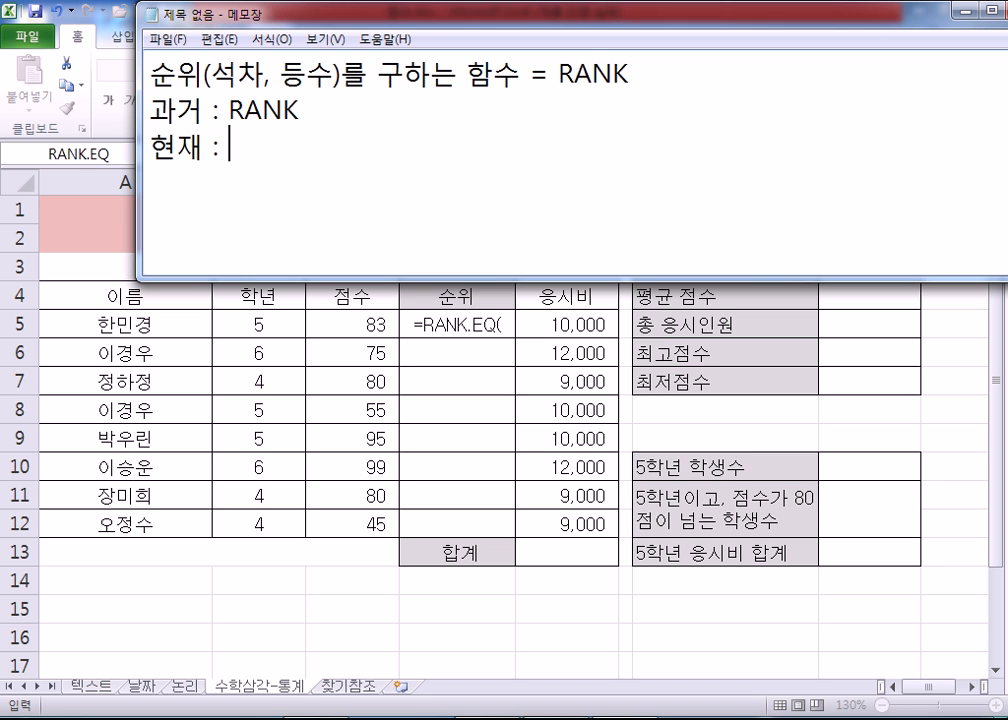
pyautogui.press('BackSpace')
pyautogui.press('BackSpace')
pyautogui.write('ㄱ무ㅏ')
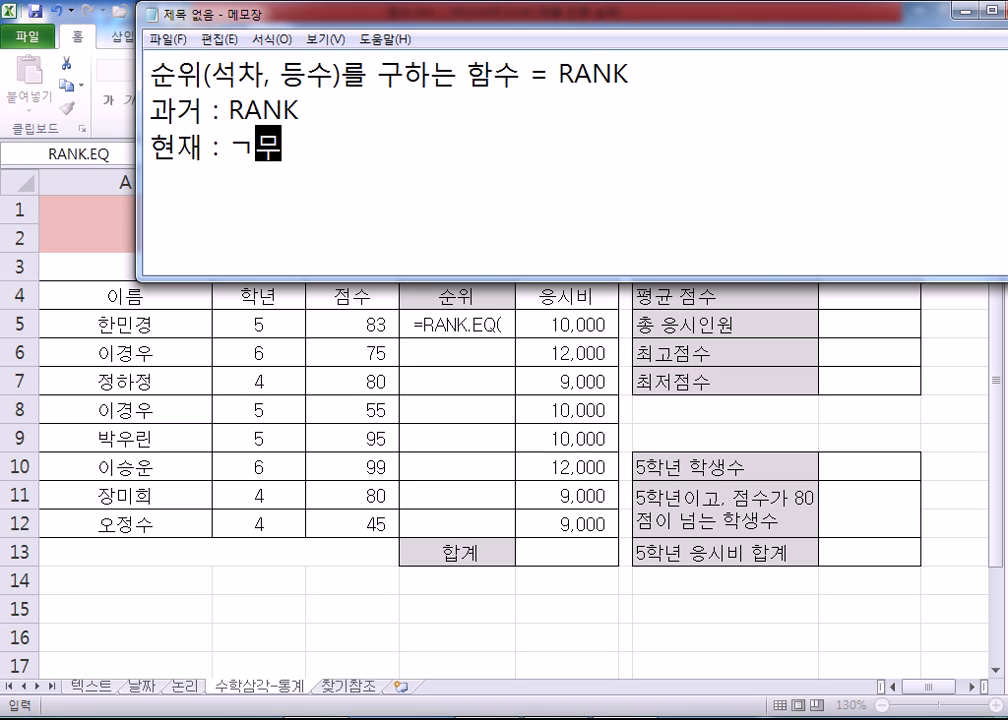
pyautogui.press('BackSpace')
pyautogui.press('BackSpace')
pyautogui.press('BackSpace')
pyautogui.write('RA')
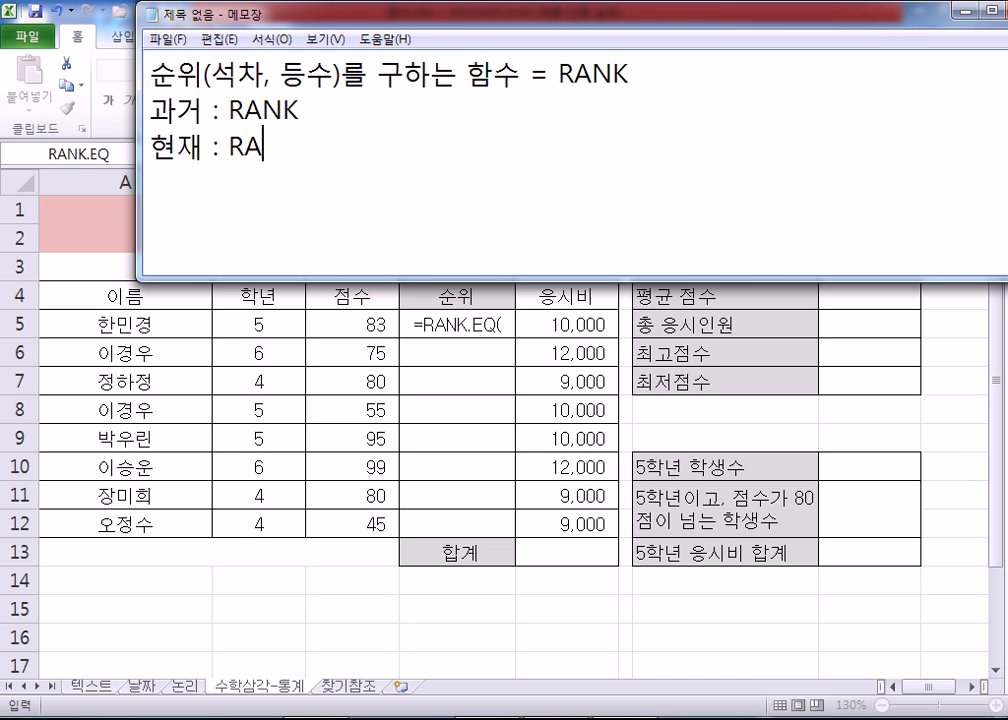
pyautogui.write('NK.EQ, RANK.AVG')
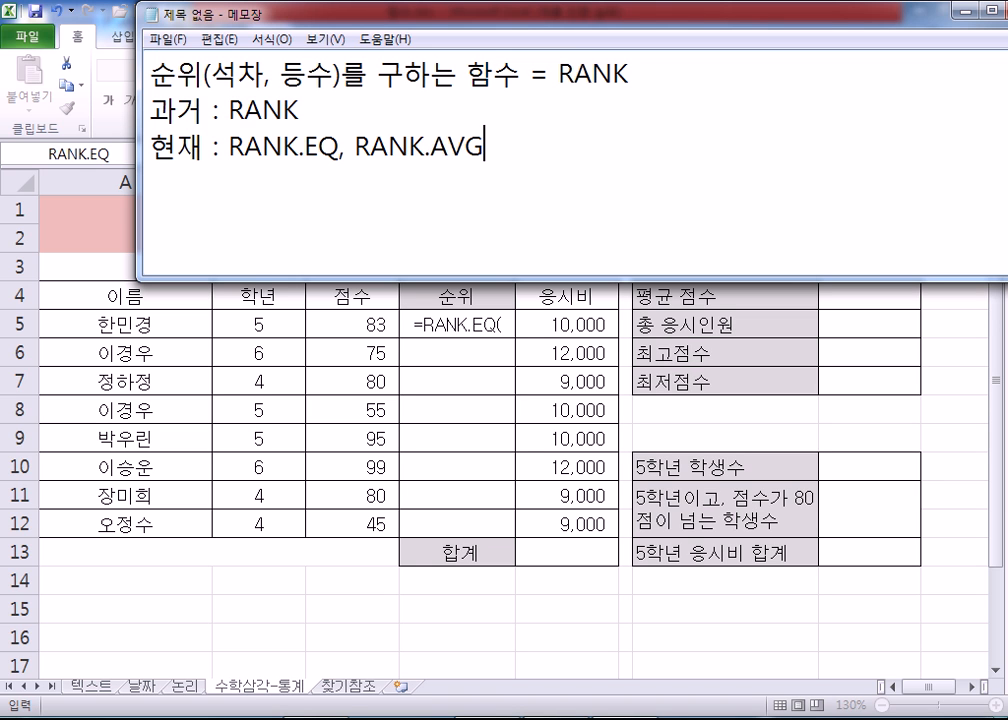
# Step: Leave a blank line below the function names and write the note "* 엑셀2010에서는 새롭게 변경된 함수를 사용하면 되지만,"
pyautogui.moveTo(229, 109); pyautogui.dragTo(315, 103)
pyautogui.click(318, 105)
pyautogui.press('Right')
pyautogui.press('Right')
pyautogui.press('Right')
pyautogui.press('End')
pyautogui.press('Return')
pyautogui.press('Return')
pyautogui.write('* ')
pyautogui.write('DPR')
pyautogui.press('BackSpace')
pyautogui.press('BackSpace')
pyautogui.press('BackSpace')
pyautogui.press('Hangul')
pyautogui.write('ㅇ엑셀2010에서')
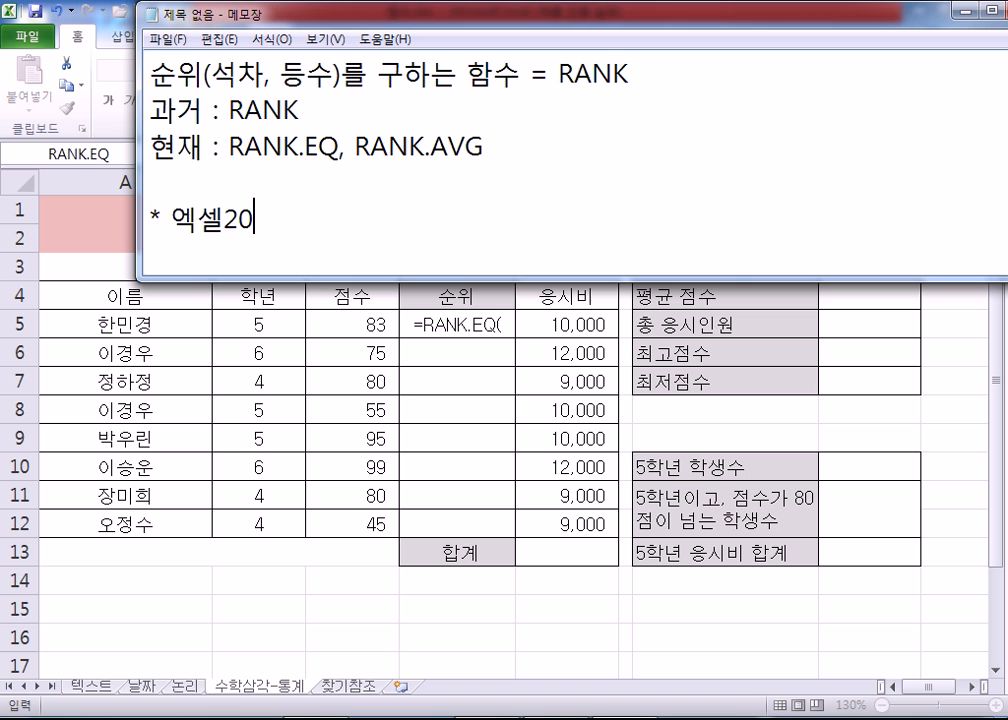
pyautogui.write('는 새롭게 ')
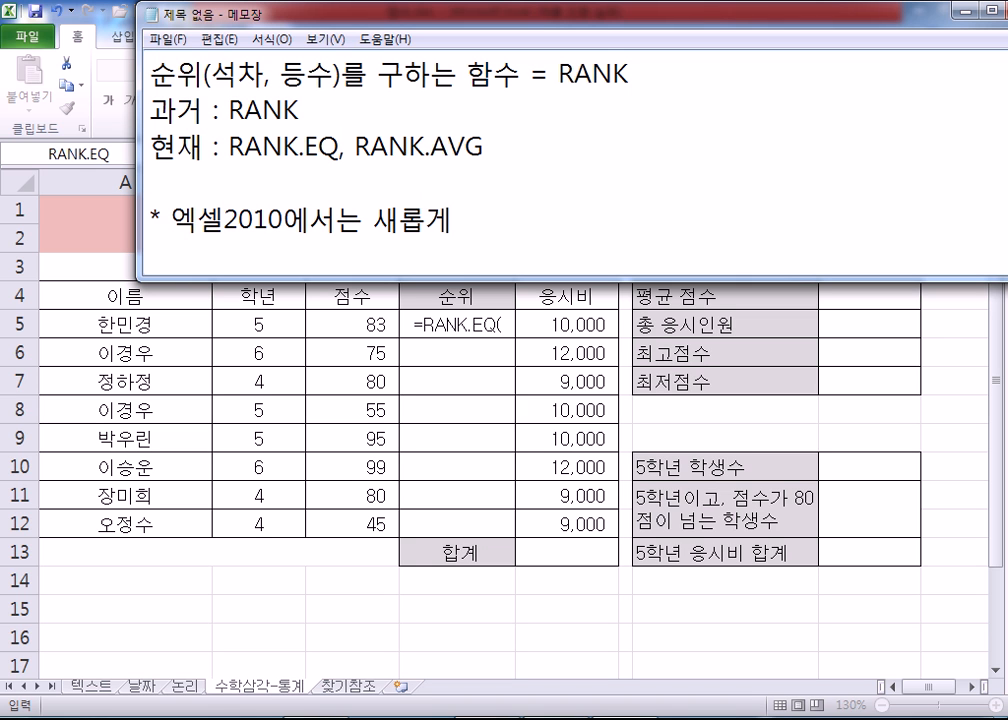
pyautogui.write('변경ㄷ')
pyautogui.write('된 함수를 사')
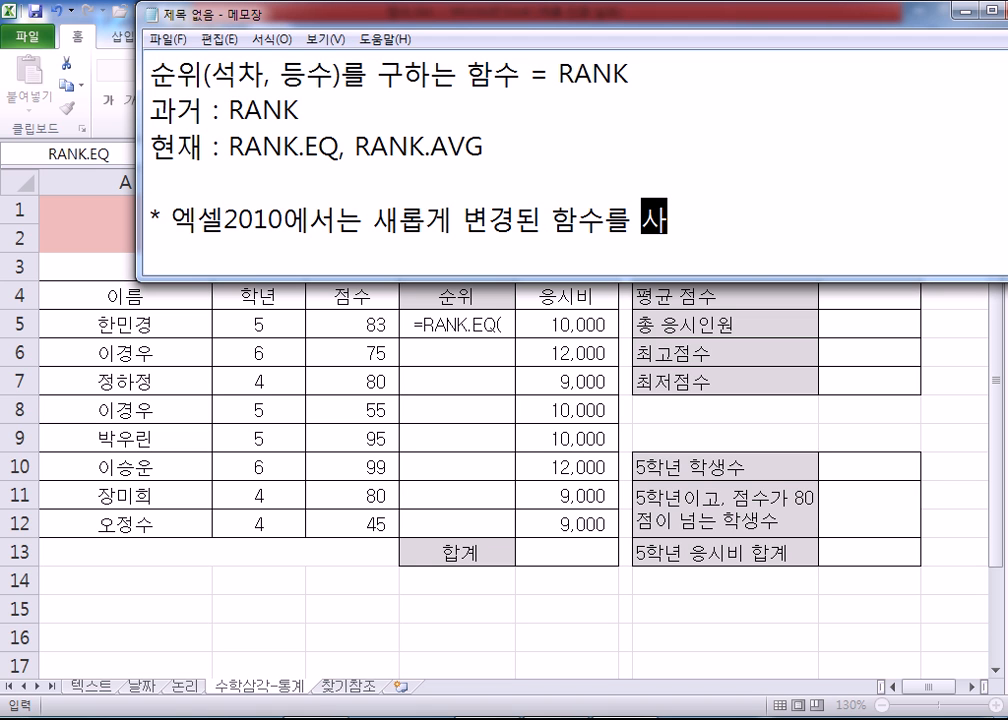
pyautogui.write('용하면 ')
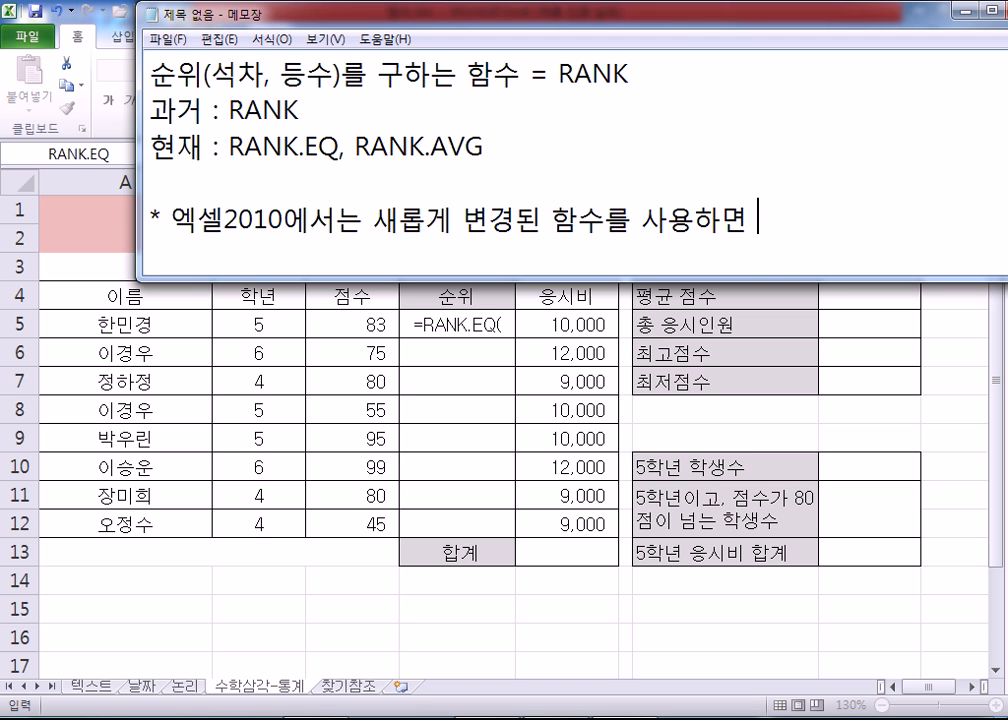
pyautogui.write('되지만,')
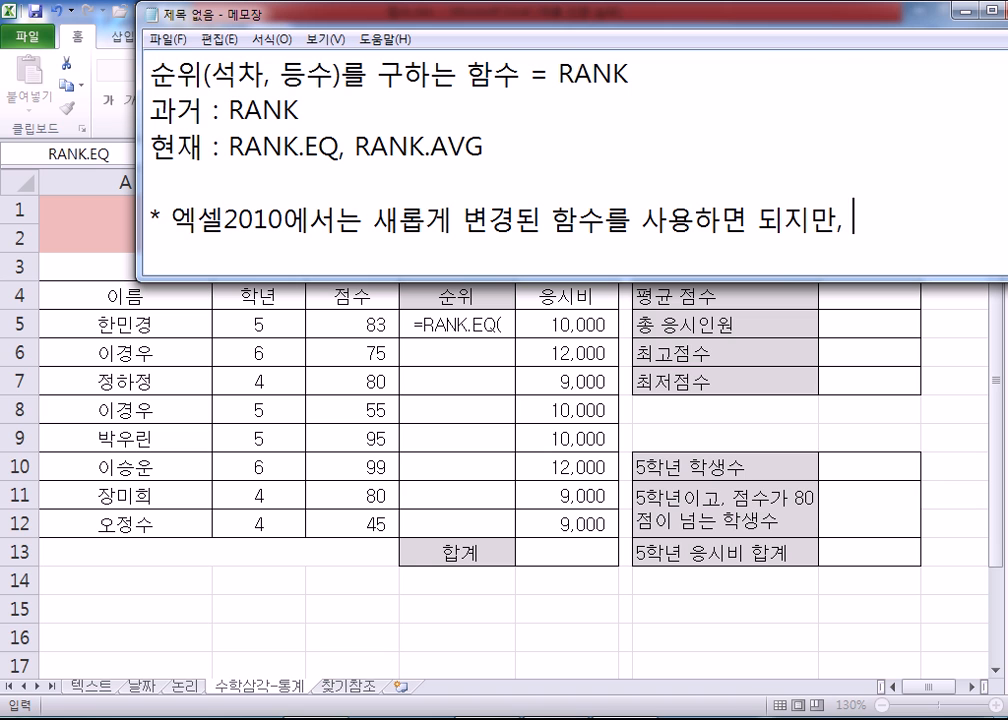
pyautogui.write(' 엑')
pyautogui.write('셀20')
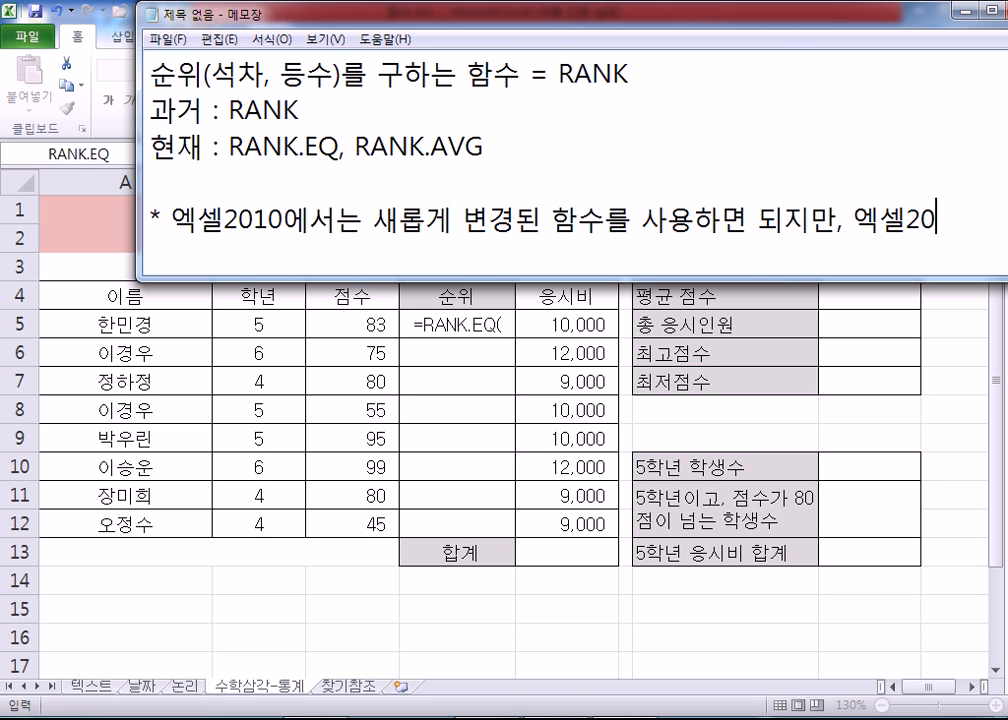
pyautogui.write('07에서는')
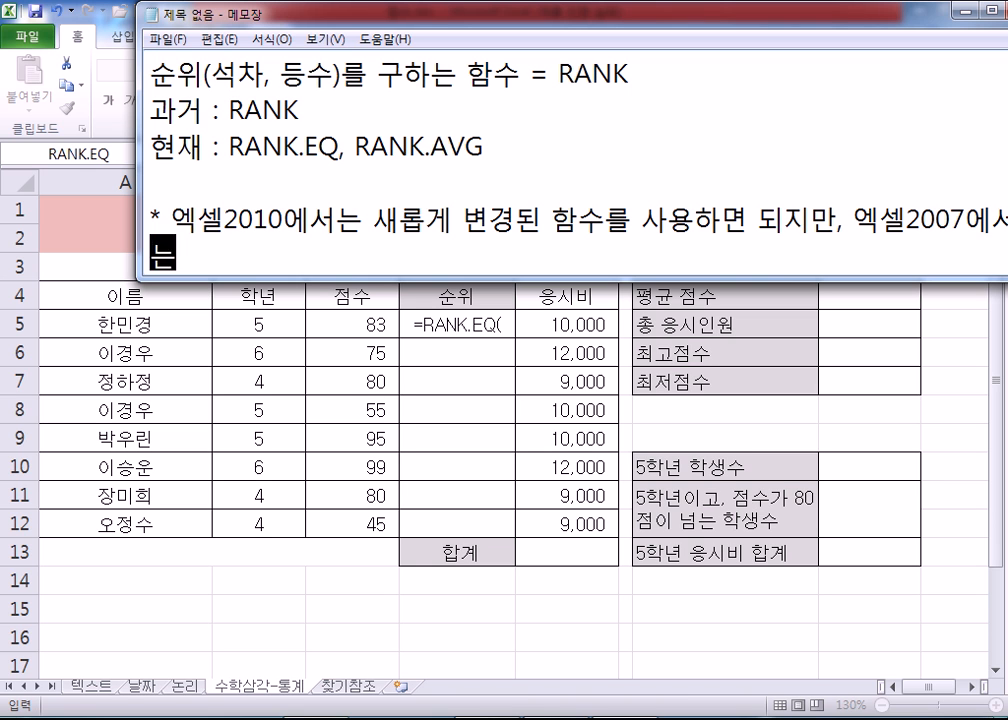
# Step: Complete the starred sentence with "엑셀2007에서는 새로운 함수를 인식하지 못한다.", moving the note window so the whole text fits on screen
pyautogui.moveTo(205, 15); pyautogui.dragTo(153, 15)
pyautogui.write('새로운 함수를 인시')
pyautogui.write('하지 못한다.')
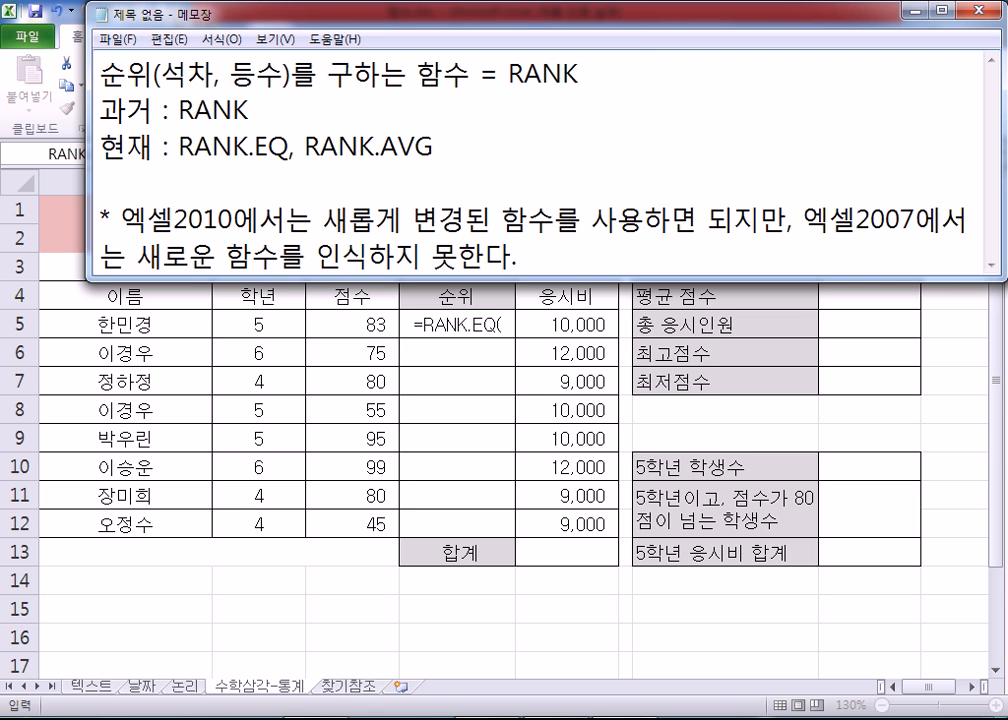
# Step: Enlarge the note window and start a second starred note reading "* 공통적으로 RANK함수는 모두 인식하므로,"
pyautogui.moveTo(363, 278); pyautogui.dragTo(364, 420)
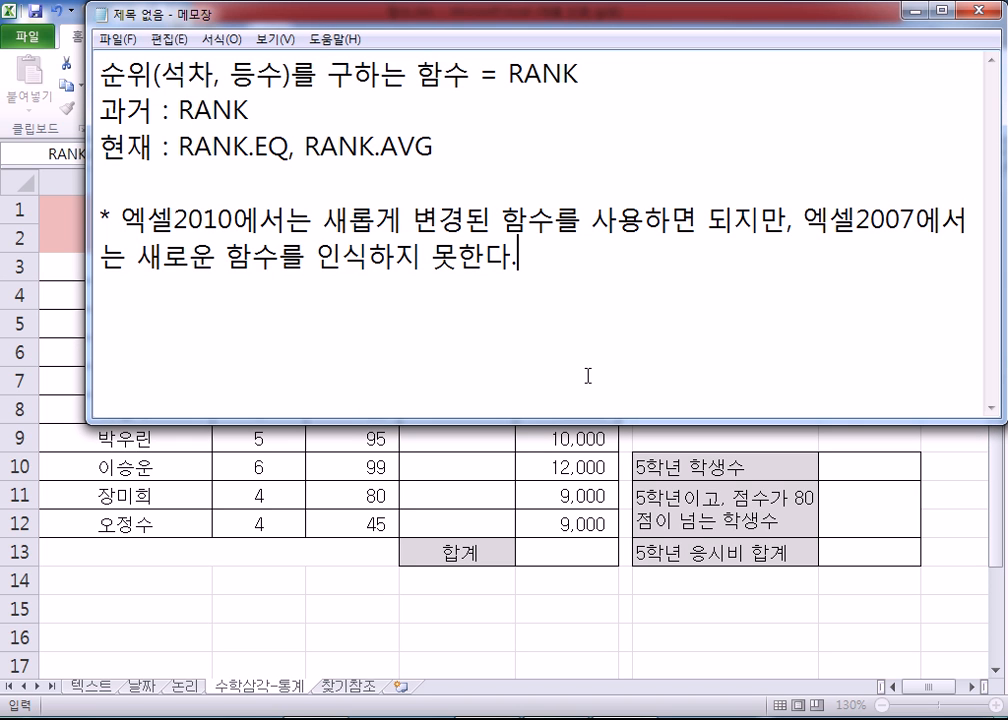
pyautogui.press('Return')
pyautogui.write('*공ㅌ')
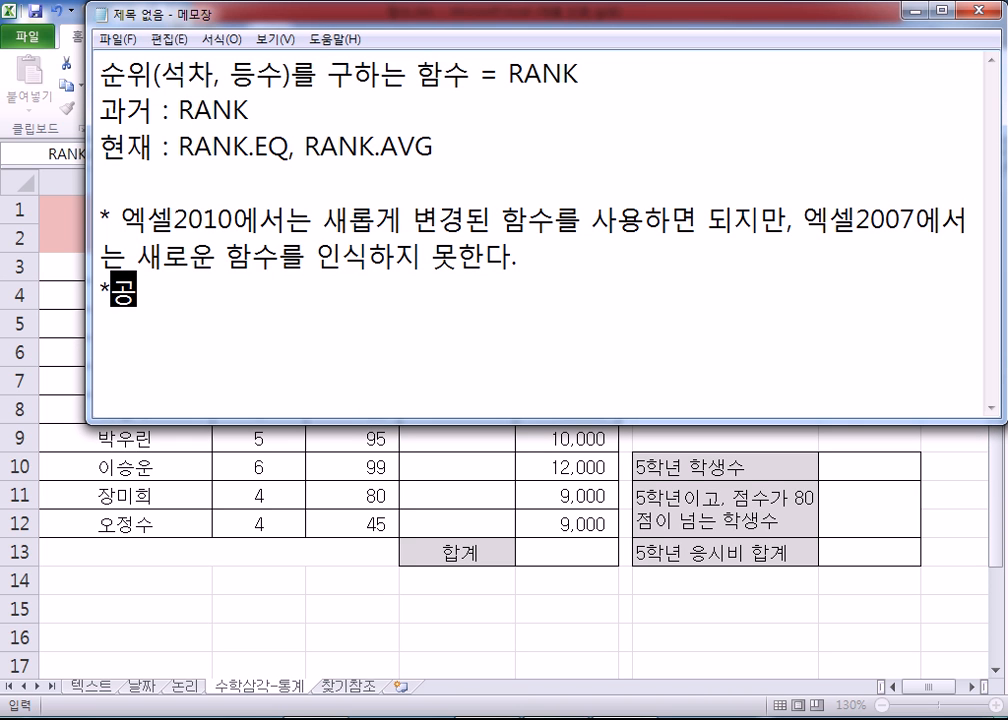
pyautogui.press('BackSpace')
pyautogui.press('BackSpace')
pyautogui.write('공통ㅈ')
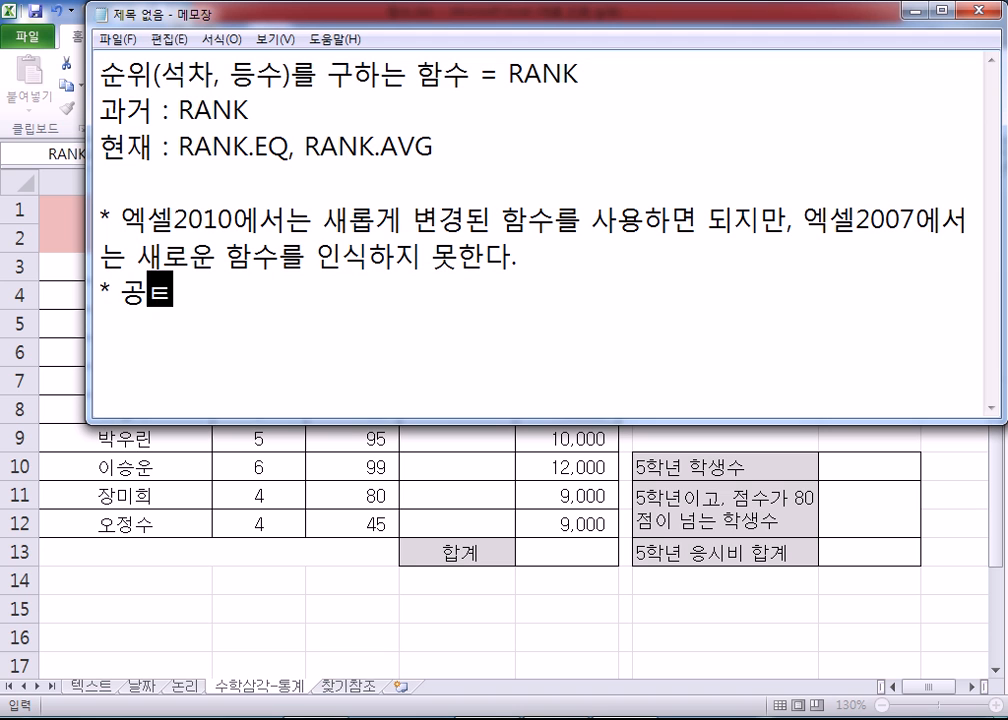
pyautogui.write('ㅓㄱ으로 ')
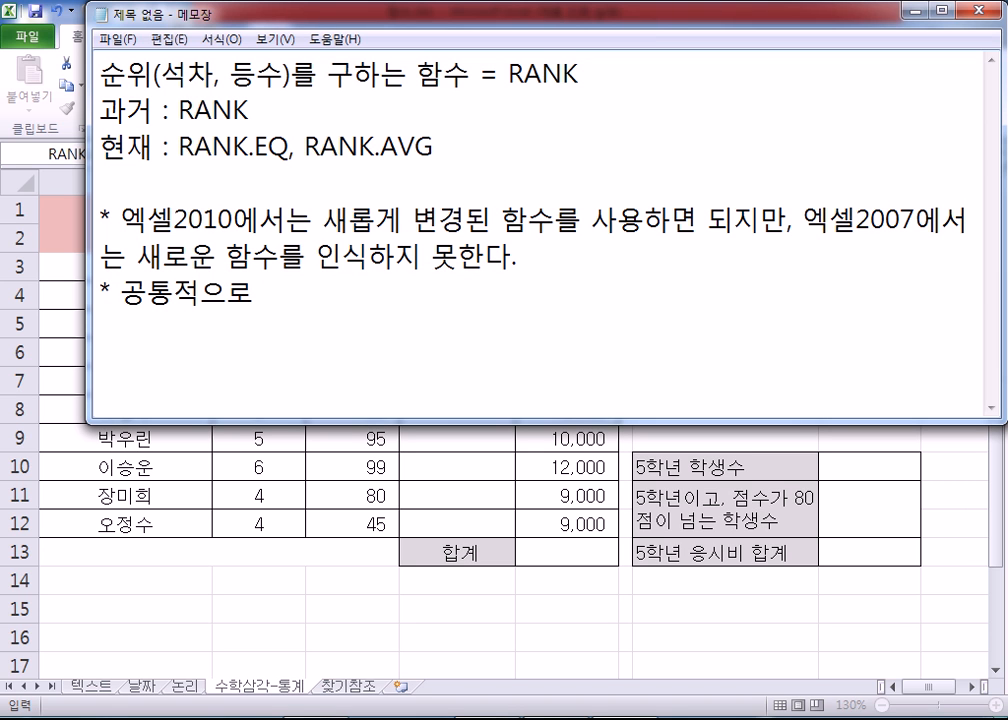
pyautogui.write('RANK')
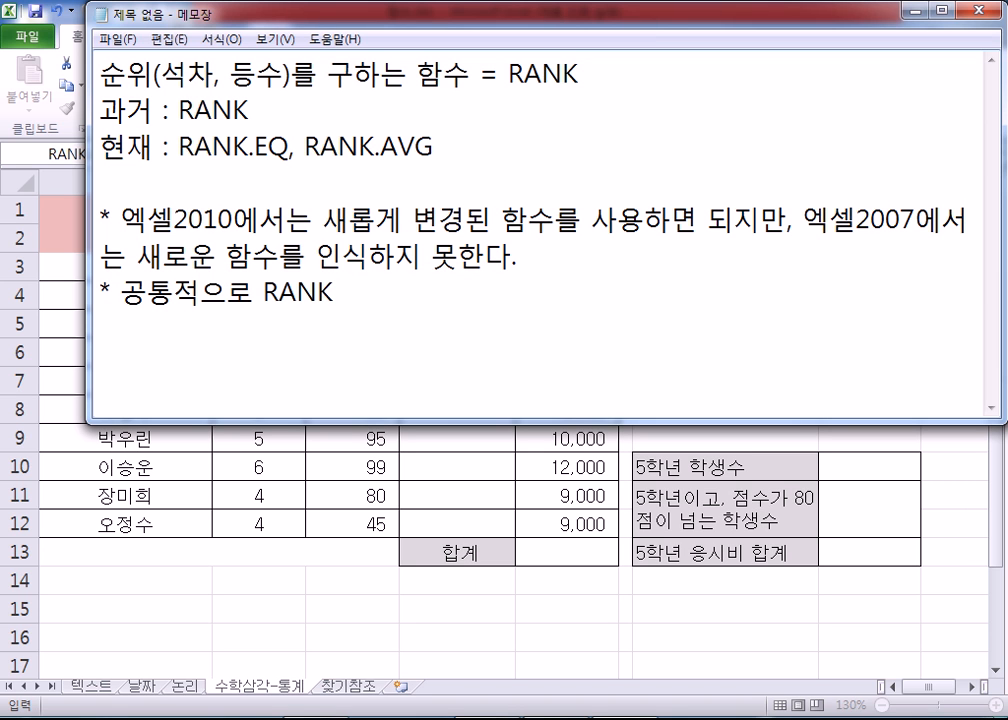
pyautogui.write('함수는 ')
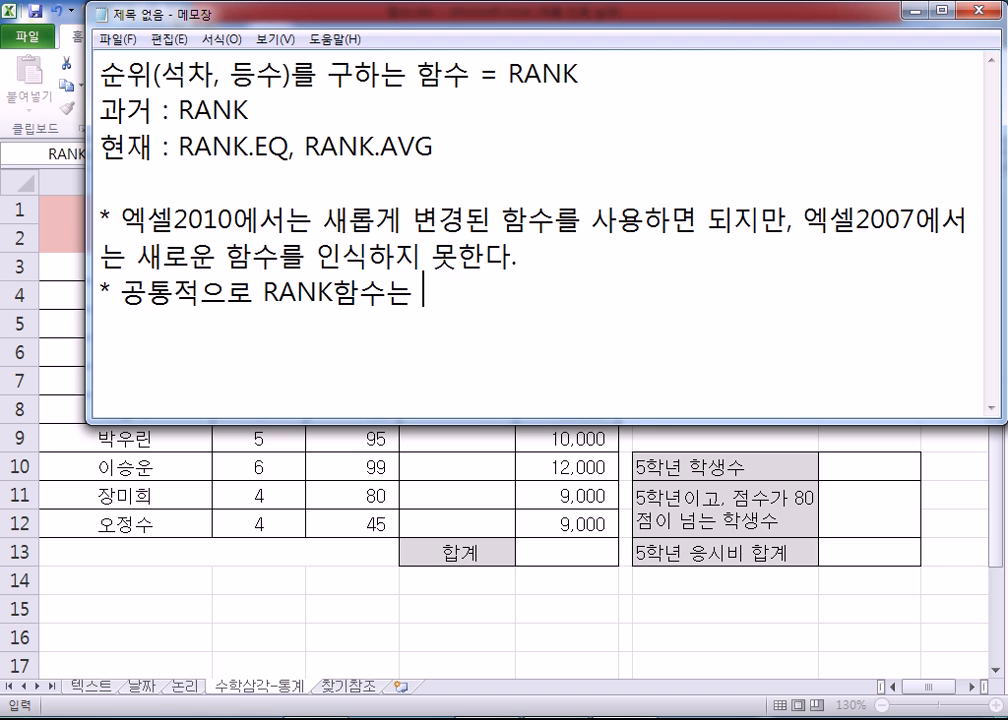
pyautogui.write('모두 인식함')
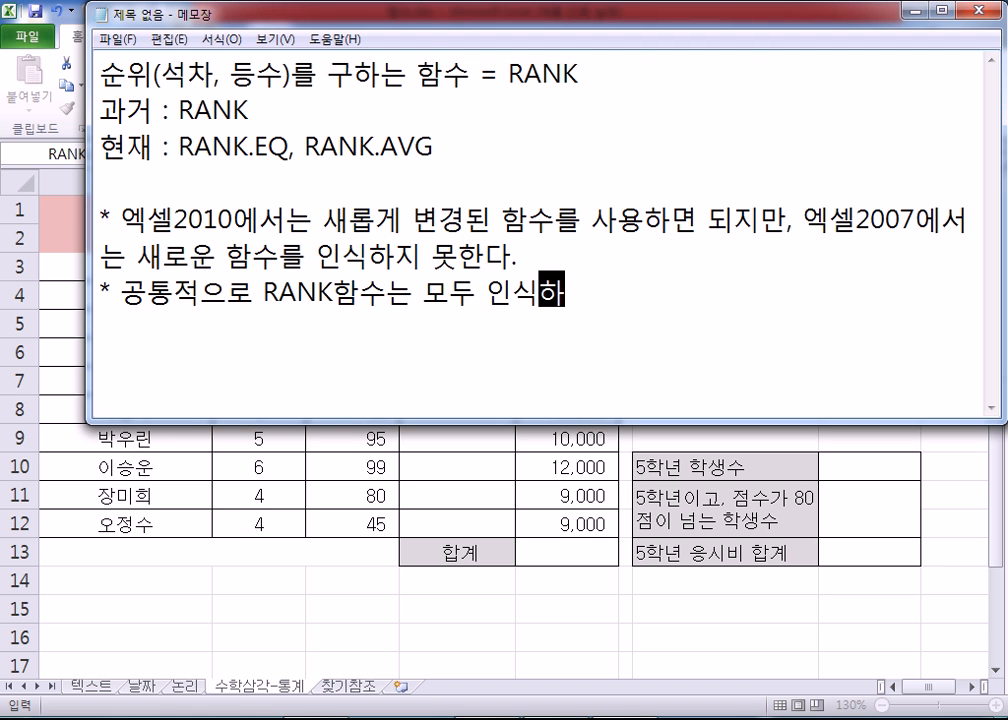
pyautogui.write('므로, RANK함수를 ㅅ사용')
# Step: Complete the second starred note with "RANK 함수를 사용", putting a space between RANK and 함수 in both places
pyautogui.press('Left')
pyautogui.press('Left')
pyautogui.press('Left')
pyautogui.press('Left')
pyautogui.press('Left')
pyautogui.press('Left')
pyautogui.press('Left')
pyautogui.press('Left')
pyautogui.press('Left')
pyautogui.press('Left')
pyautogui.press('Left')
pyautogui.press('Left')
pyautogui.press('Left')
pyautogui.press('Left')
pyautogui.press('Left')
pyautogui.press('Left')
pyautogui.press('Left')
pyautogui.press('Left')
pyautogui.press('Left')
pyautogui.press('Left')
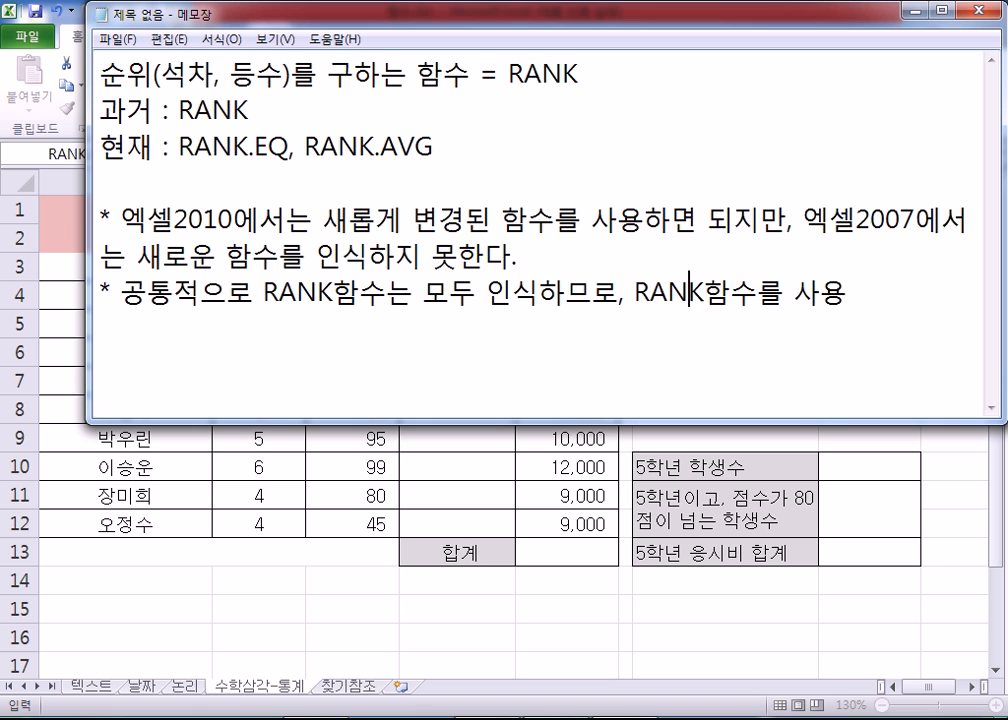
pyautogui.press('Right')
pyautogui.press('End')
pyautogui.press('Left')
pyautogui.press('Left')
pyautogui.press('Left')
pyautogui.press('Left')
pyautogui.press('Left')
pyautogui.press('Left')
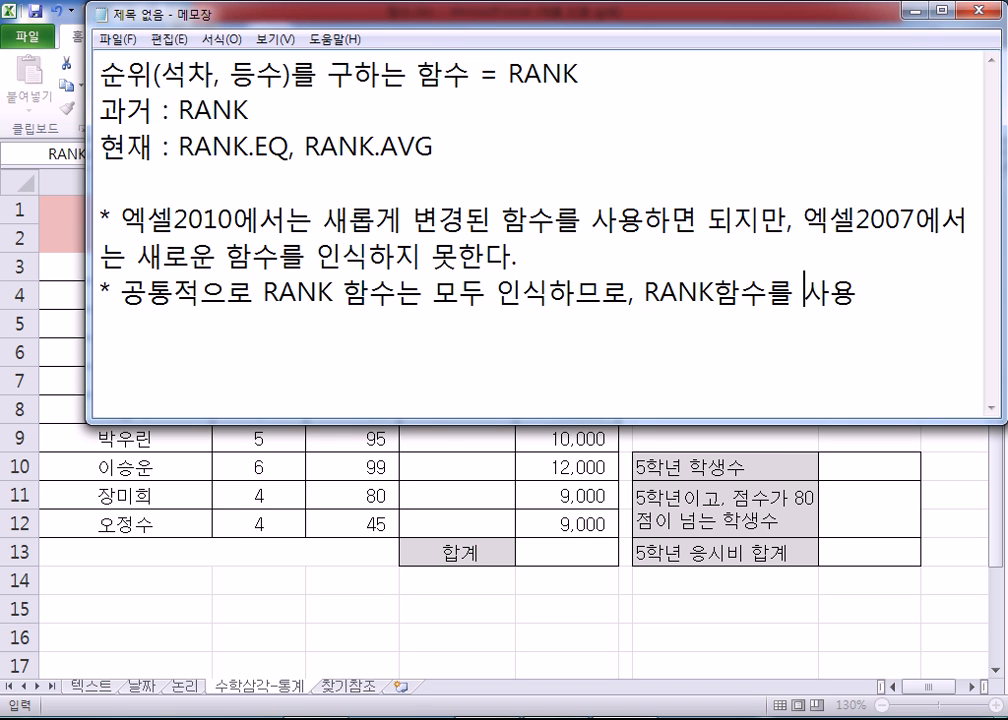
# Step: Add an example line under the starred notes reading "1, 1, 1, 4, 5, 6 : RANK.EQ"
pyautogui.press('Return')
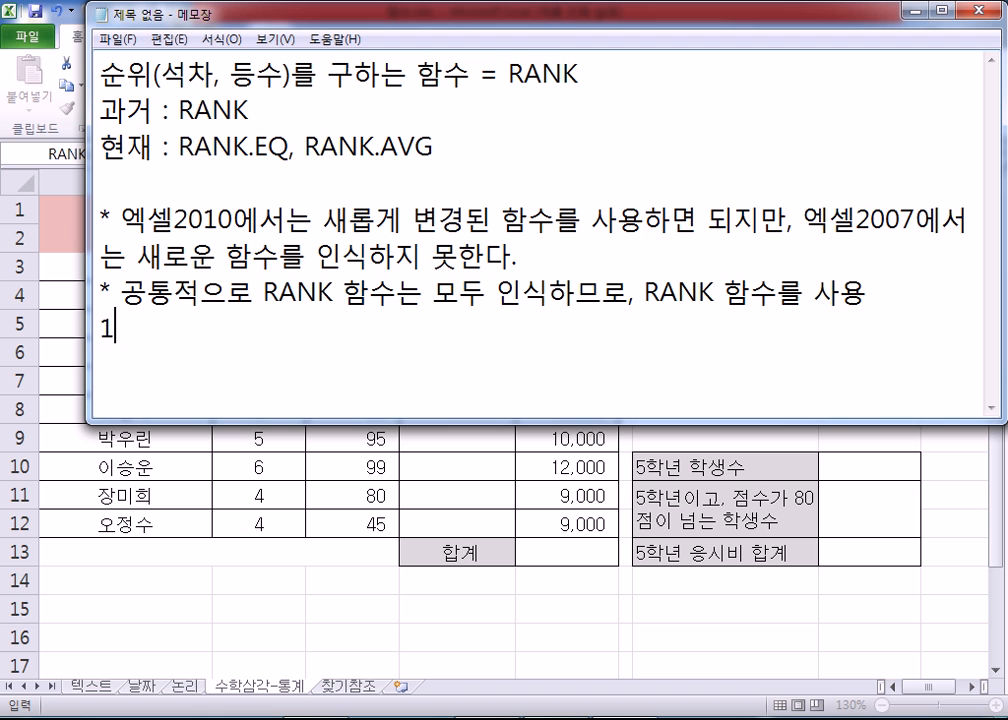
pyautogui.write(', 1, 1, 4, 5, 6')
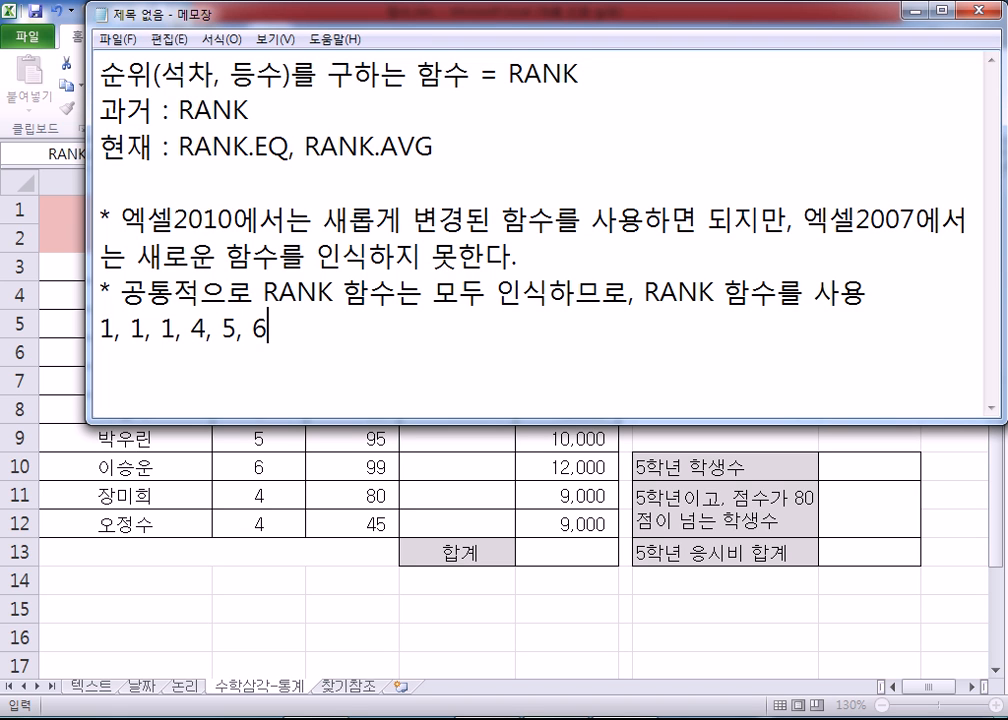
pyautogui.press('Home')
pyautogui.write(': RA')
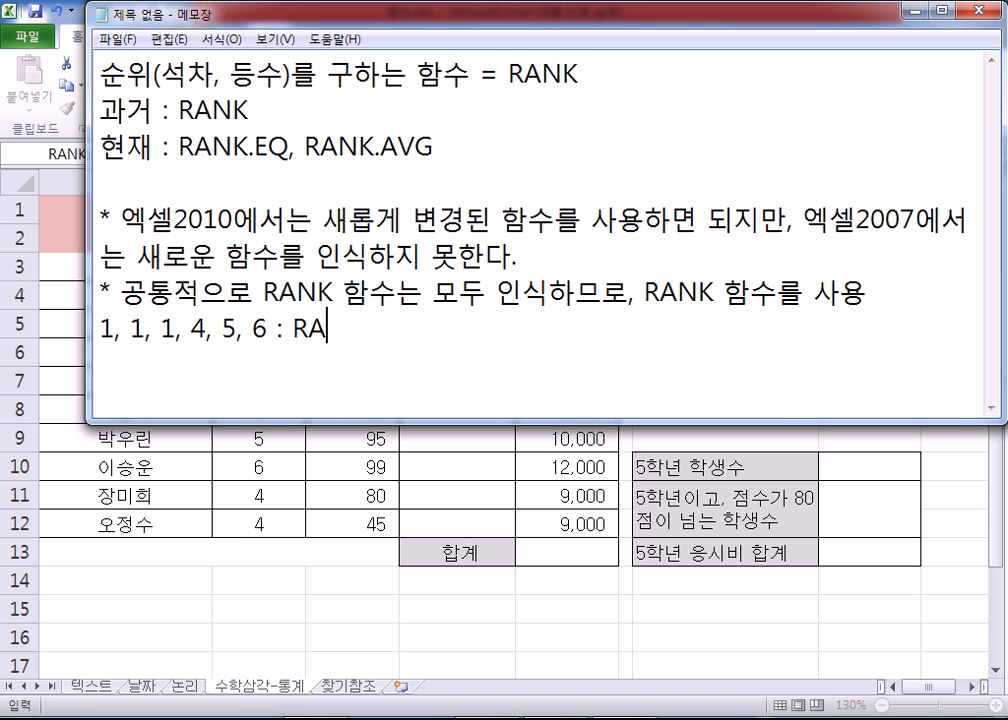
pyautogui.write('NK.EQ')
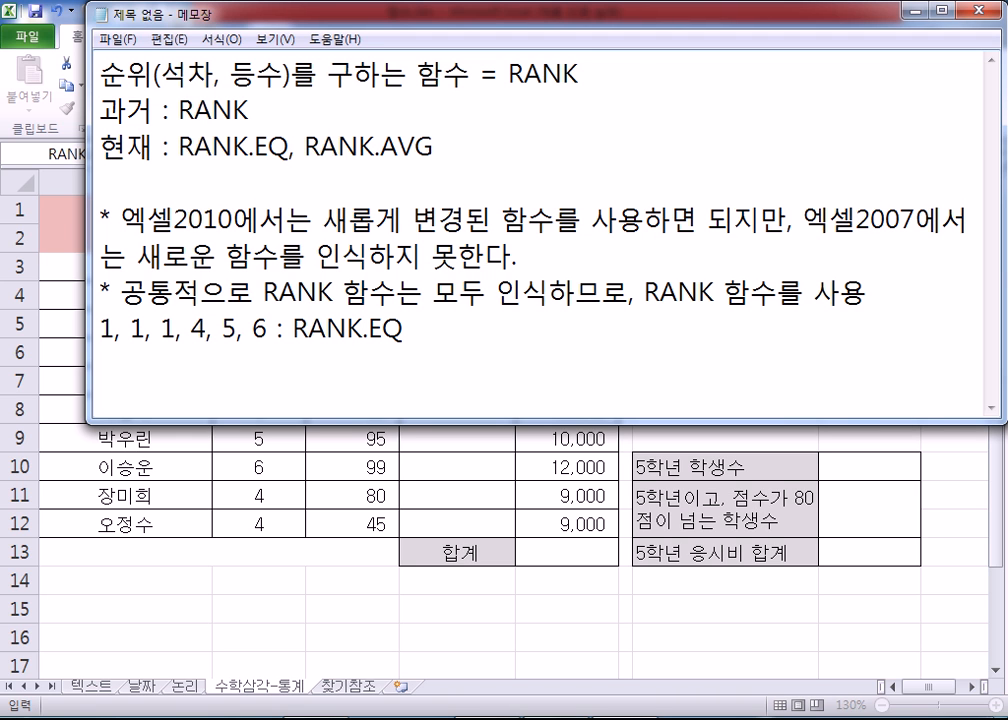
# Step: Start a second example line below the RANK.EQ one with "1, 1, 1, 4, 5, 6 >"
pyautogui.press('Return')
pyautogui.press('Up')
pyautogui.hotkey('shift', 'Right')
pyautogui.hotkey('shift', 'Right')
pyautogui.hotkey('shift', 'Right')
pyautogui.hotkey('shift', 'Right')
pyautogui.hotkey('shift', 'Right')
pyautogui.hotkey('shift', 'Right')
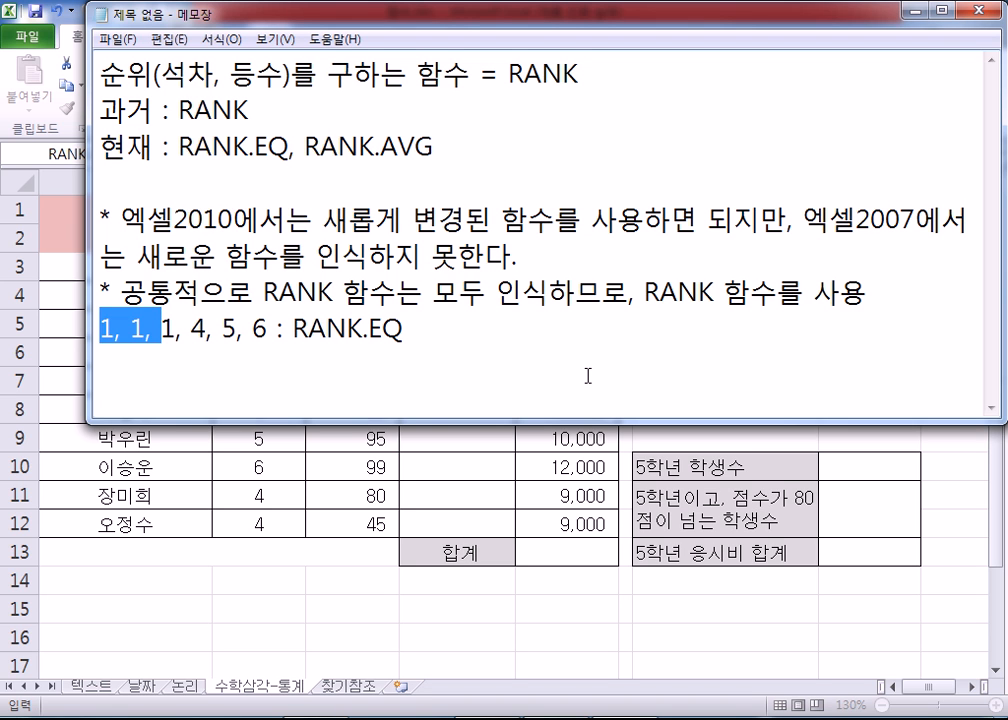
pyautogui.press('End')
pyautogui.press('Return')
pyautogui.write('1, 1, 1, 4, 5, 6 > ')
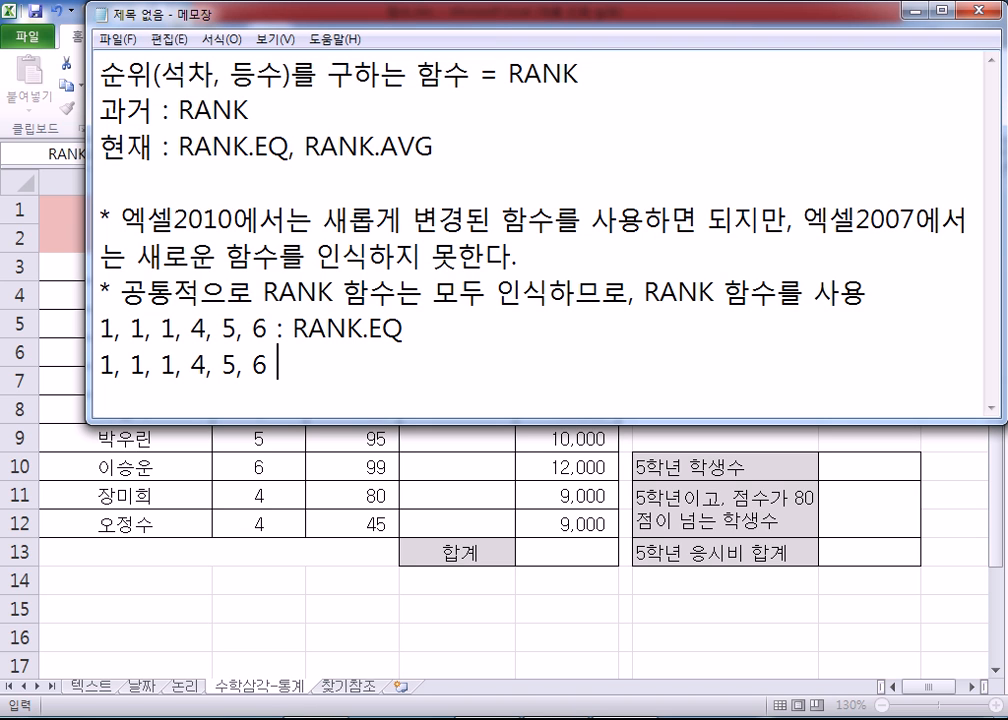
pyautogui.write('ㄱ므')
# Step: Continue the second example line with the function name and arrow "RANK.AVG >"
pyautogui.press('BackSpace')
pyautogui.press('BackSpace')
pyautogui.write('RNAK')
pyautogui.press('BackSpace')
pyautogui.press('BackSpace')
pyautogui.press('BackSpace')
pyautogui.write('ANK.AVF')
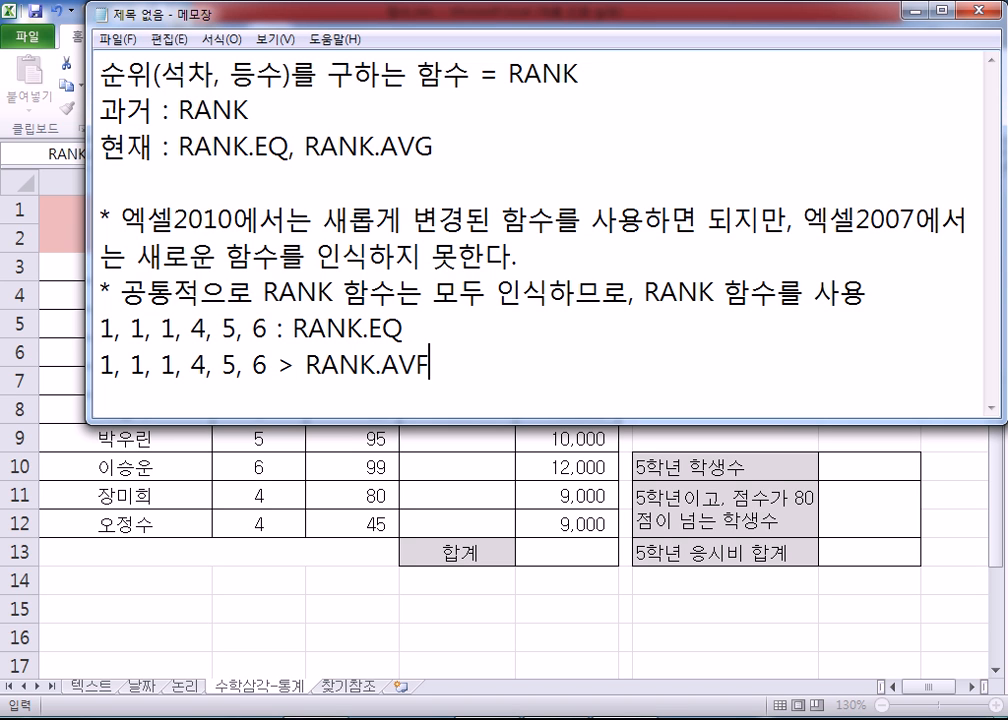
pyautogui.press('BackSpace')
pyautogui.write('G >')
# Step: Finish the RANK.AVG example line with the averaged ranks "2, 2, 2, 4, 5, 6"
pyautogui.moveTo(113, 365)
pyautogui.mouseDown()
pyautogui.moveTo(170, 365)
pyautogui.moveTo(100, 365)
pyautogui.mouseUp()
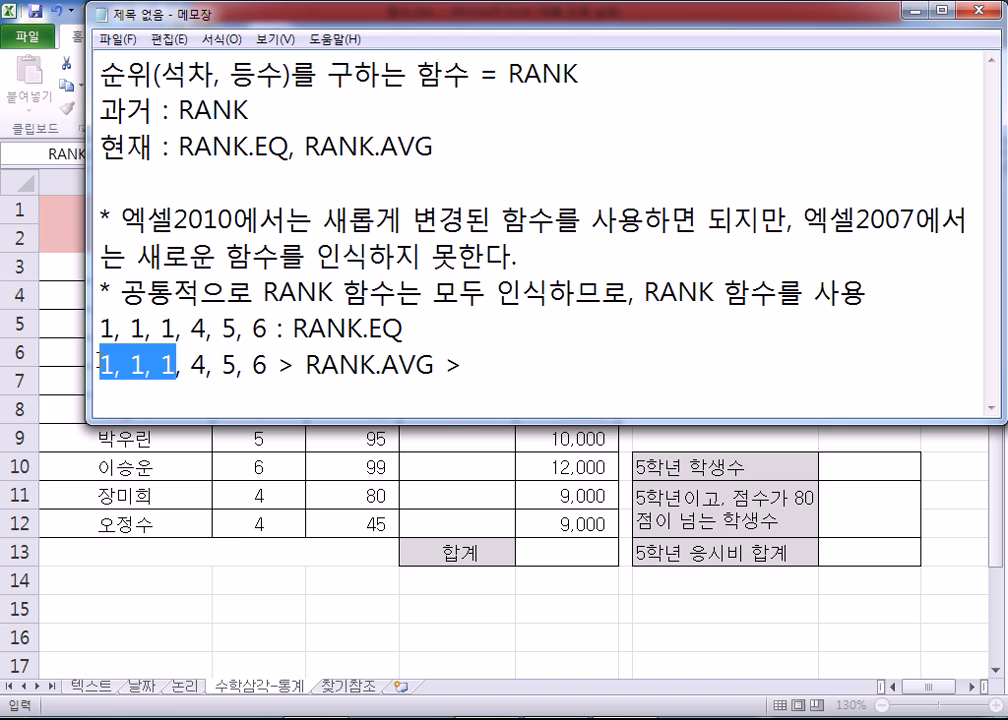
pyautogui.press('End')
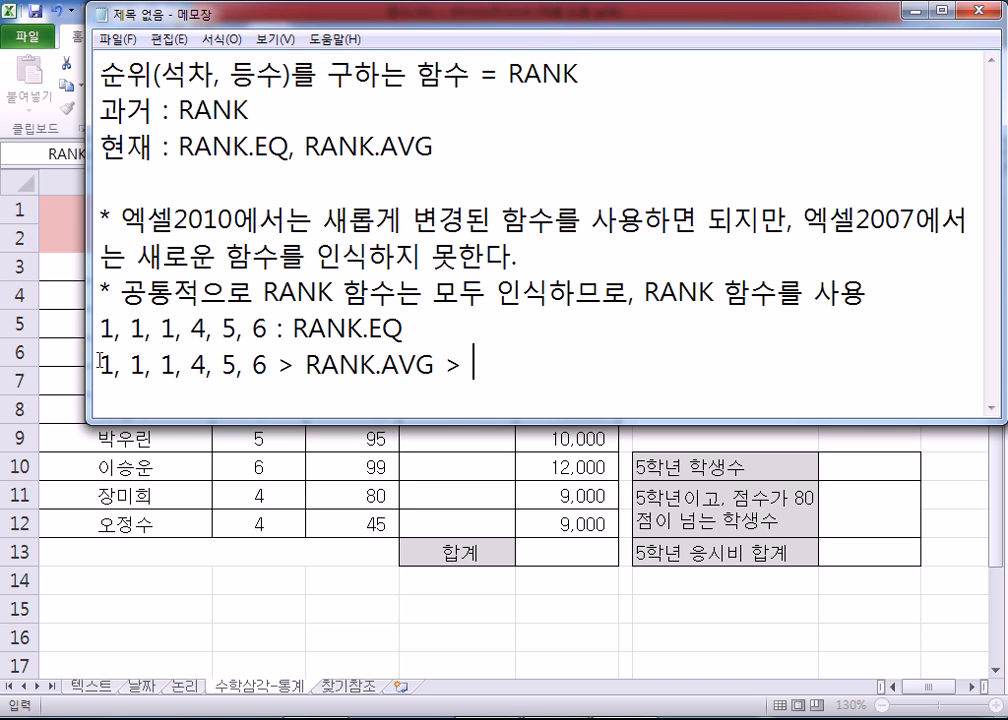
pyautogui.write('2, 2, 2')
pyautogui.write(', 4, 5,')
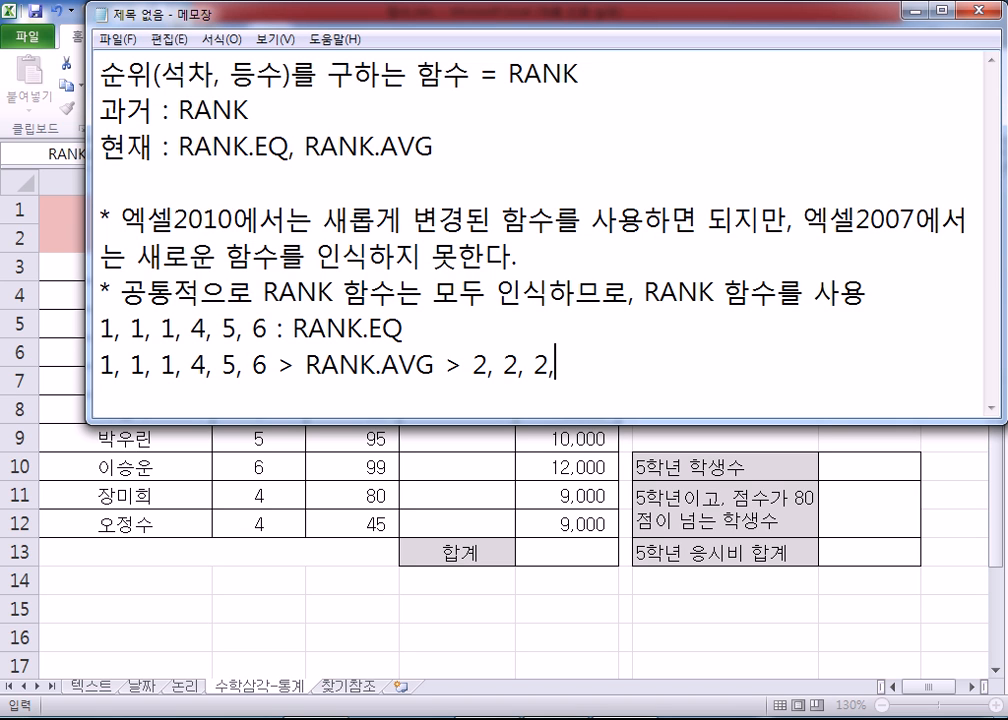
pyautogui.write(' 6')
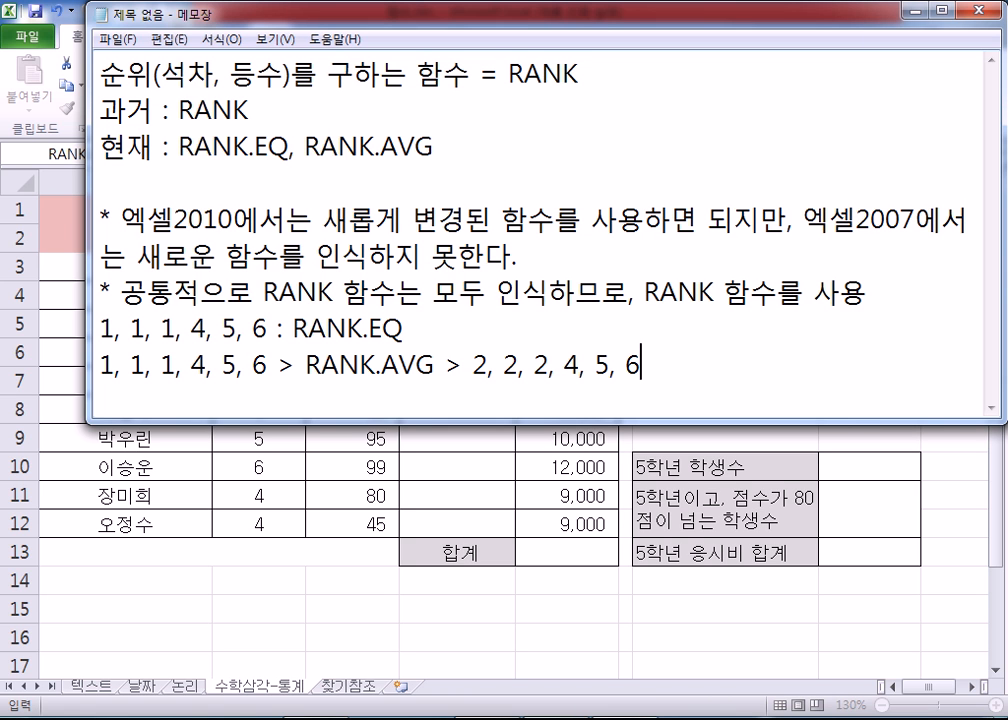
# Step: Append "= RANK (보편적 사용)" to the end of the RANK.EQ example line
pyautogui.press('Up')
pyautogui.write('= RABJ')
pyautogui.press('BackSpace')
pyautogui.press('BackSpace')
pyautogui.write('NK')
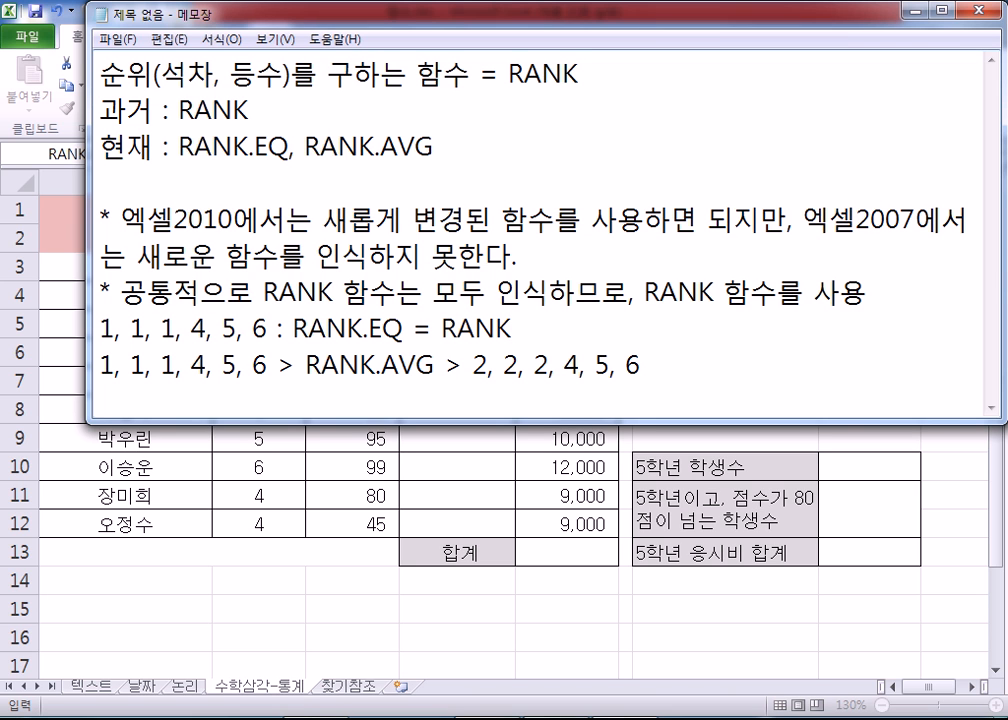
pyautogui.write(' (보편적 사요ㅇ)')
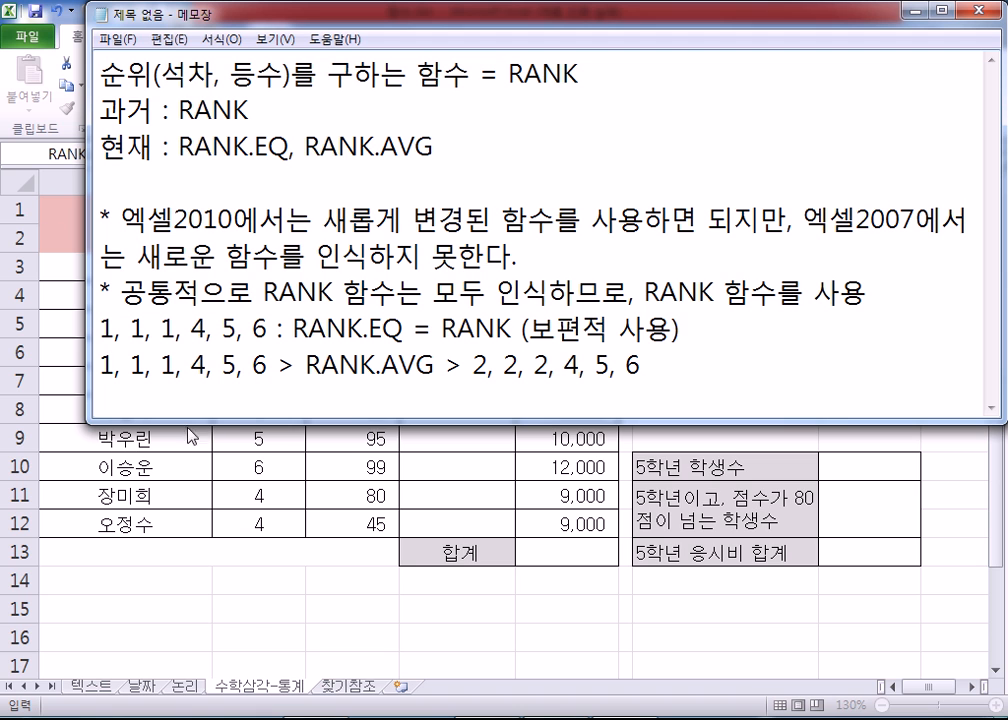
# Step: Enlarge the note window further and add two new lines after the RANK.AVG example
pyautogui.moveTo(255, 424); pyautogui.dragTo(245, 510)
pyautogui.click(731, 452)
pyautogui.press('Return')
pyautogui.press('Return')
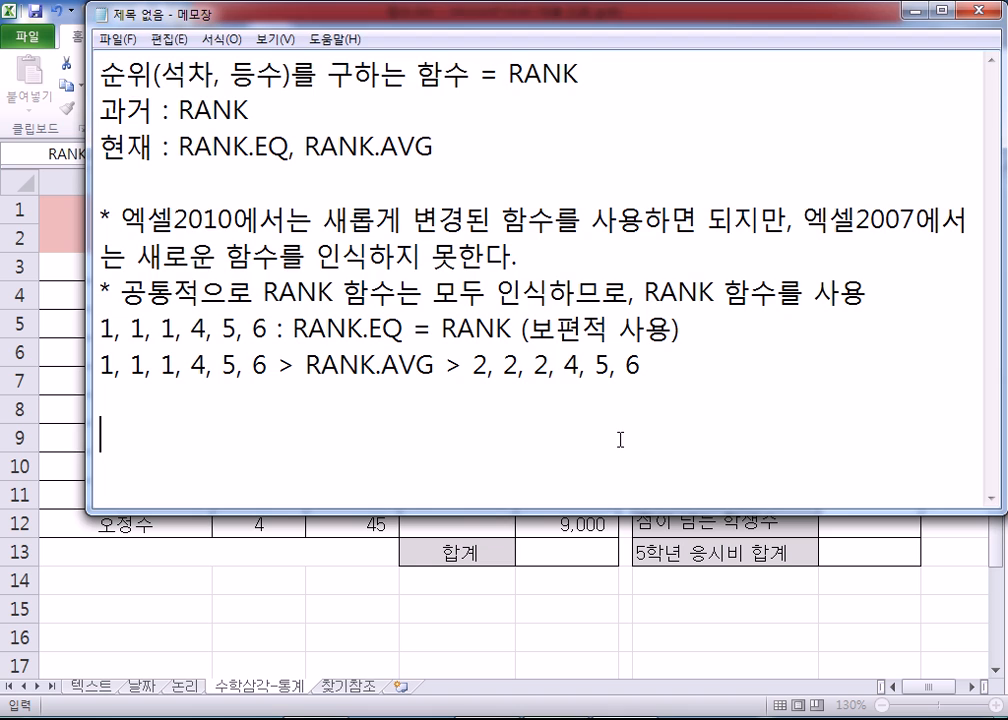
# Step: Switch to Excel and change the function in the unfinished D5 formula from RANK.EQ to RANK
pyautogui.hotkey('alt', 'Tab')
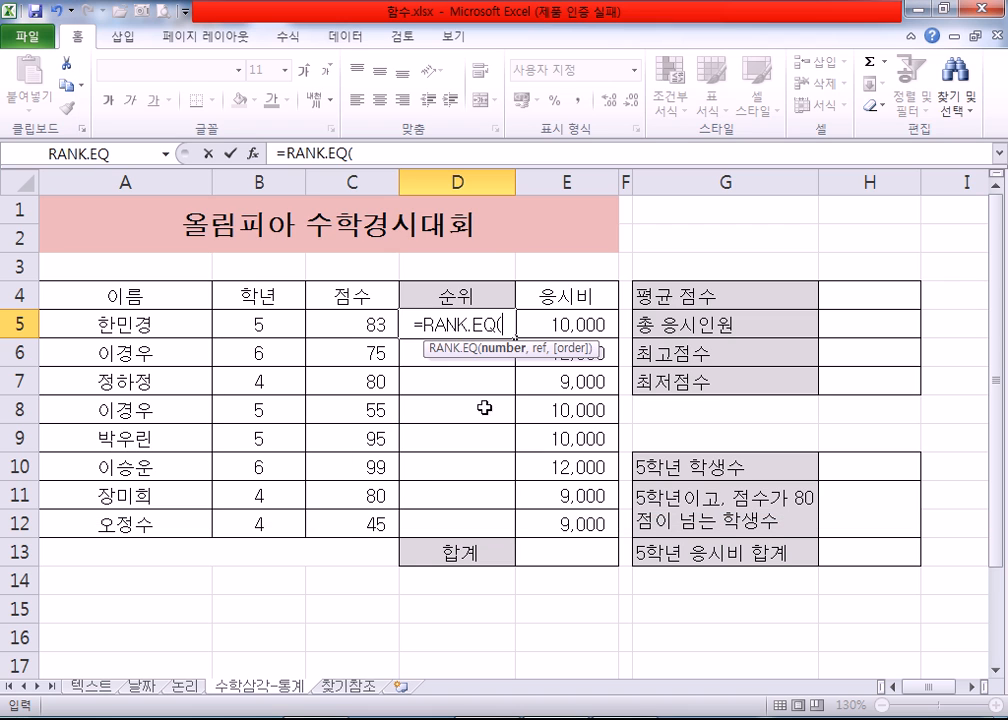
pyautogui.click(490, 330)
pyautogui.press('Delete')
pyautogui.press('Delete')
pyautogui.press('Delete')
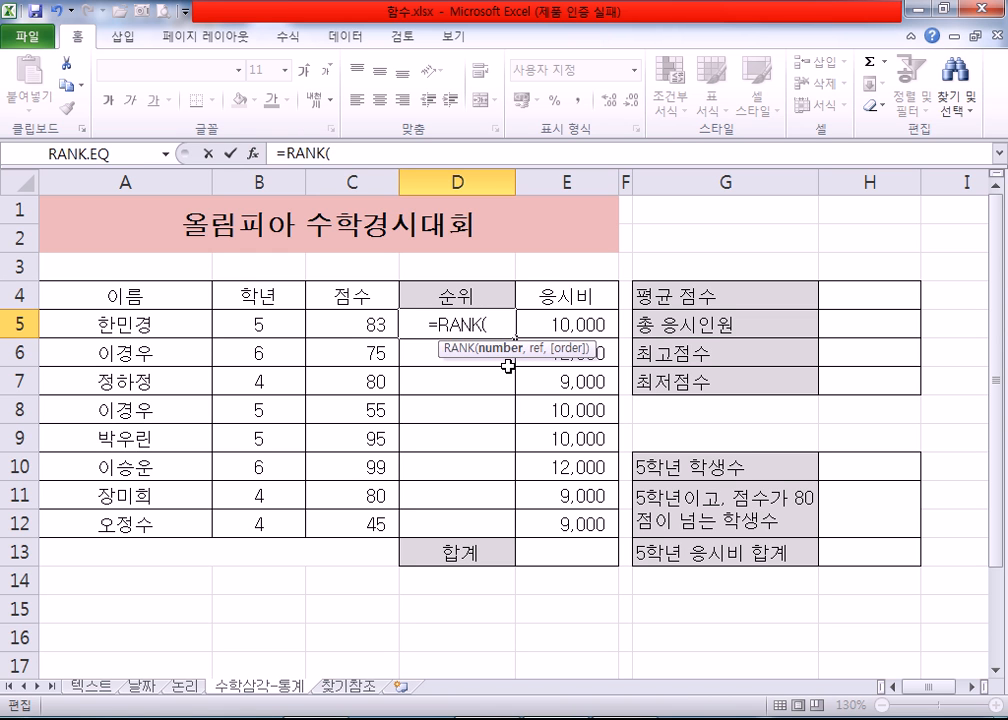
pyautogui.click(362, 318)
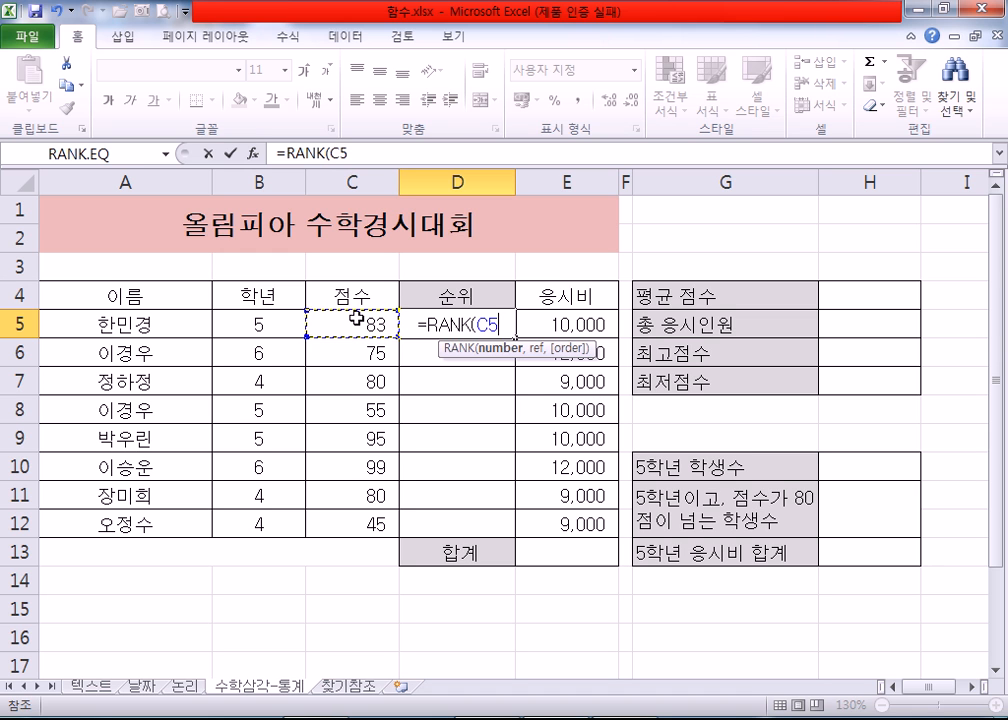
pyautogui.write(',')
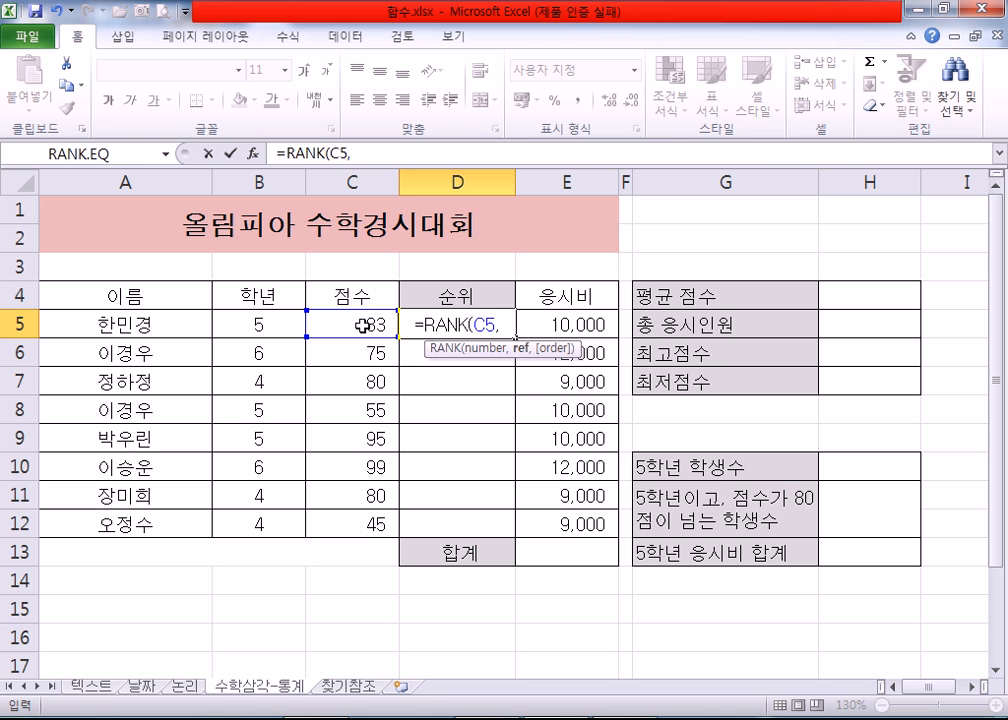
pyautogui.moveTo(345, 320); pyautogui.dragTo(338, 522)
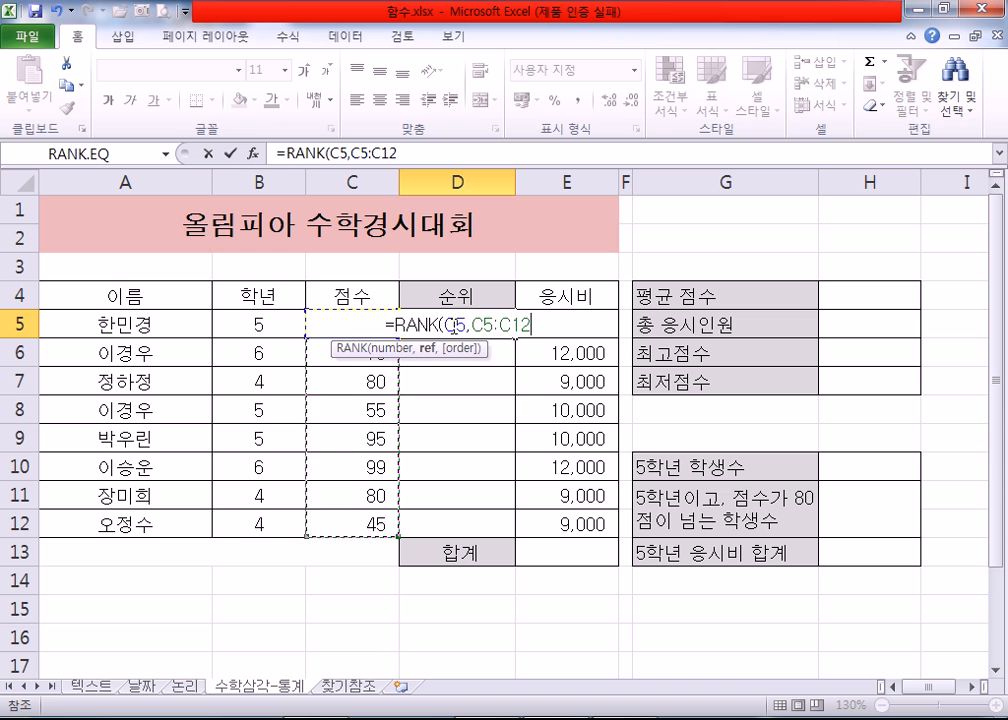
pyautogui.moveTo(449, 325); pyautogui.dragTo(531, 328)
pyautogui.press('BackSpace')
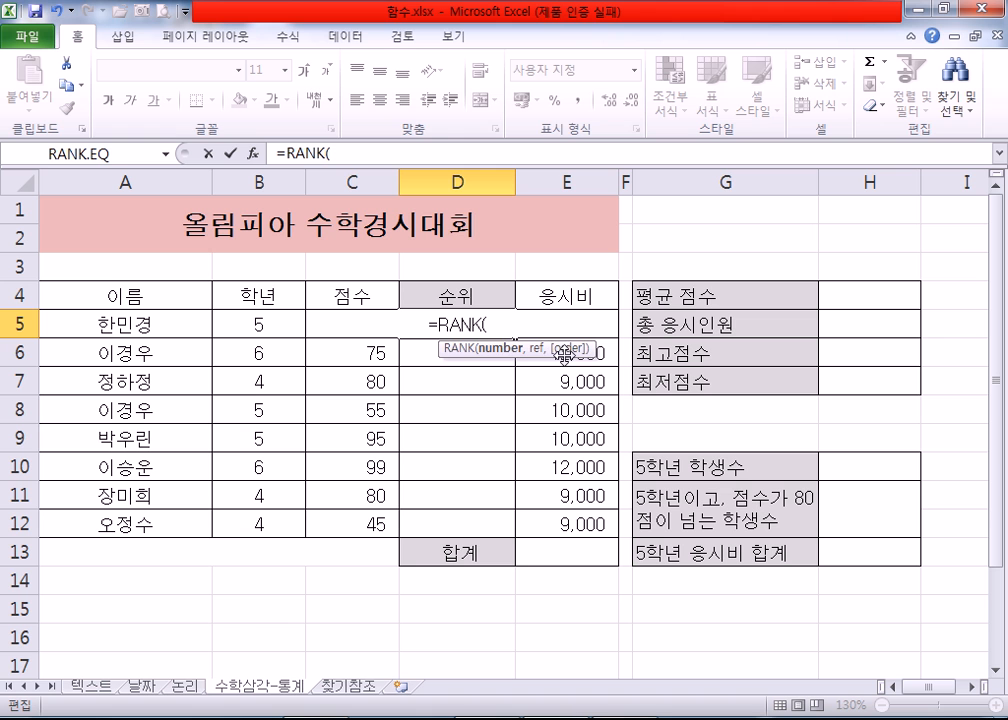
# Step: Open the function arguments of the D5 RANK formula and set Number to C5 and Ref to C5:C12
pyautogui.click(255, 154)
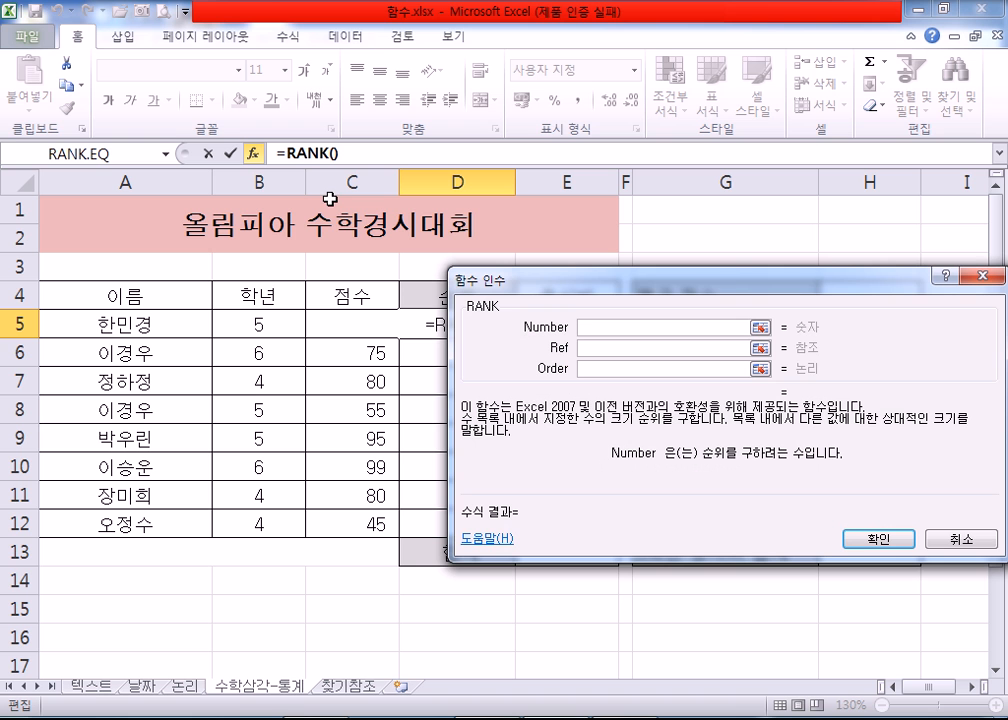
pyautogui.moveTo(628, 288); pyautogui.dragTo(593, 291)
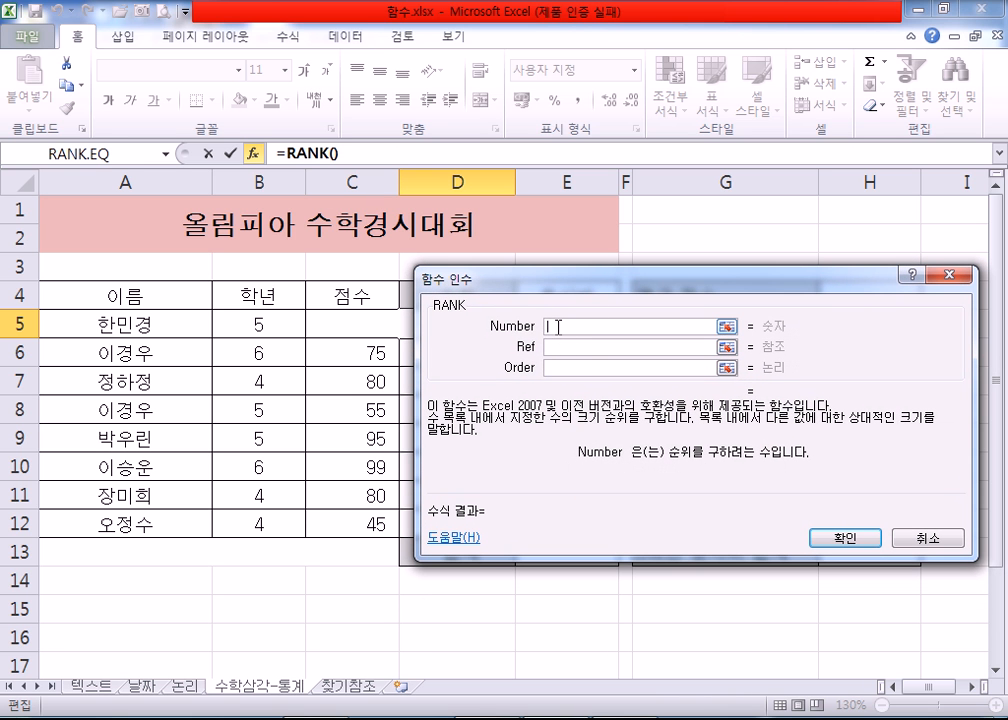
pyautogui.click(327, 323)
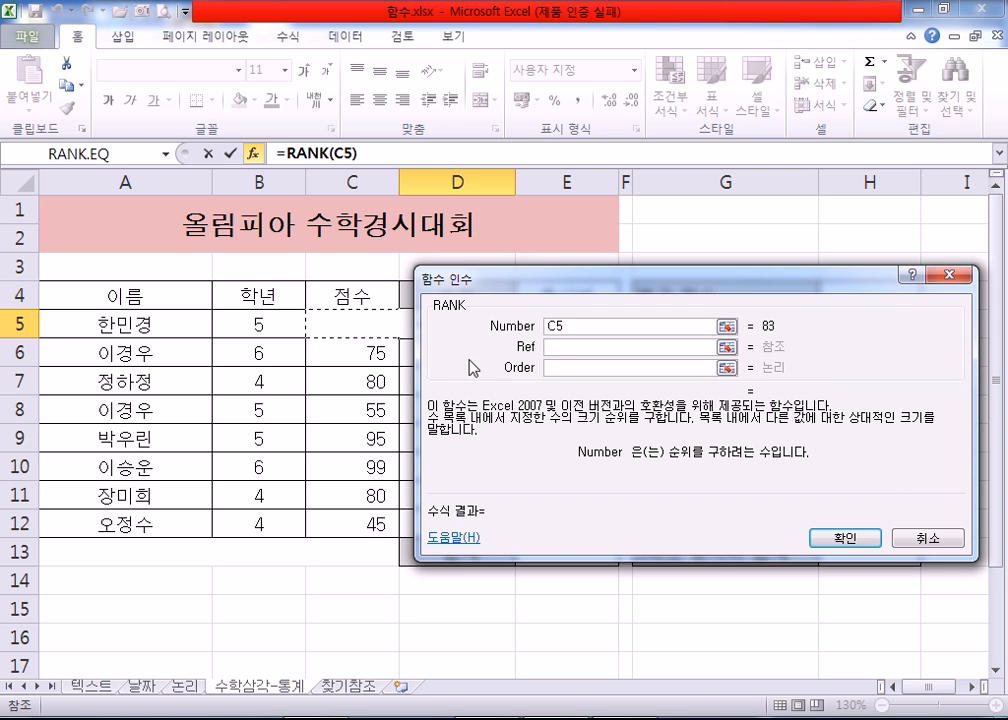
pyautogui.click(557, 353)
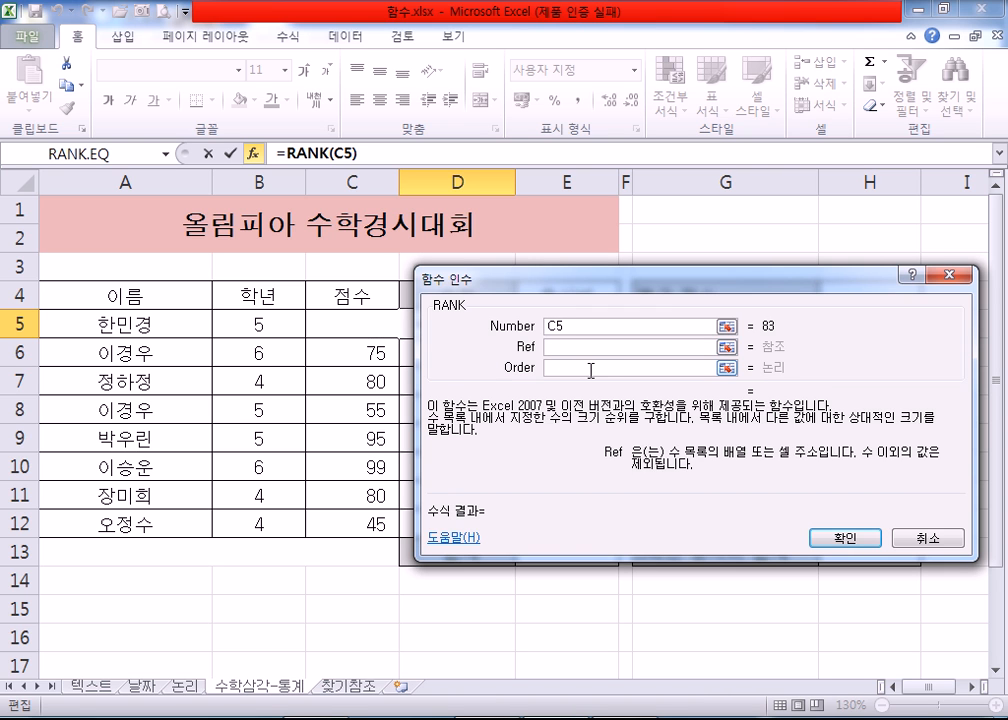
pyautogui.moveTo(340, 328); pyautogui.dragTo(330, 522)
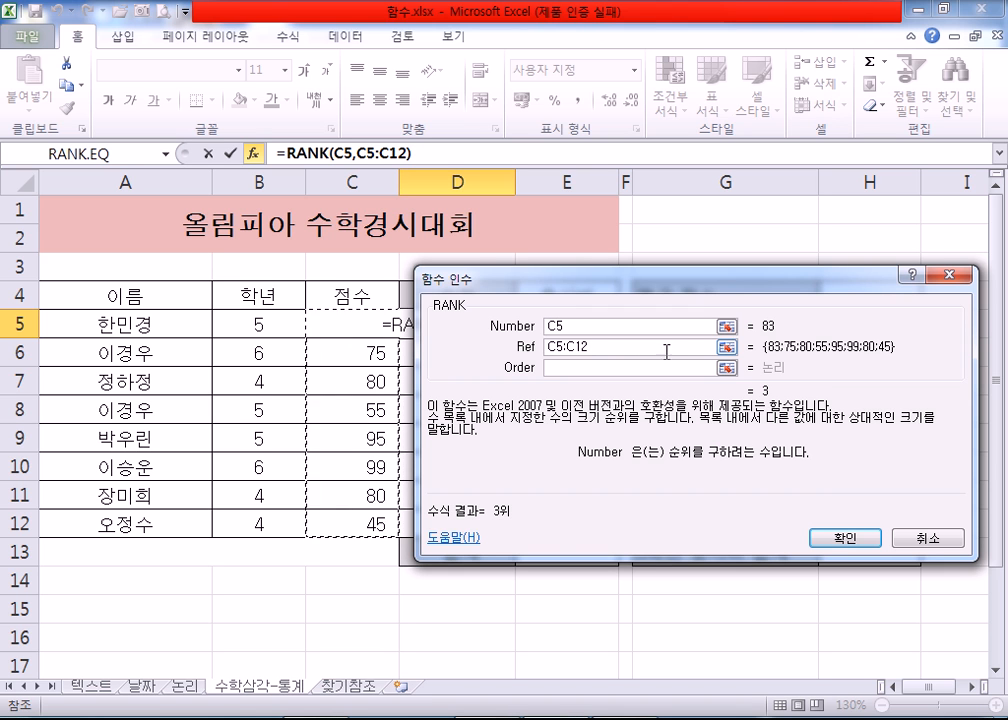
# Step: Try the grade range B5:B12 as the Ref argument of RANK and clear it again
pyautogui.moveTo(611, 323); pyautogui.dragTo(553, 325)
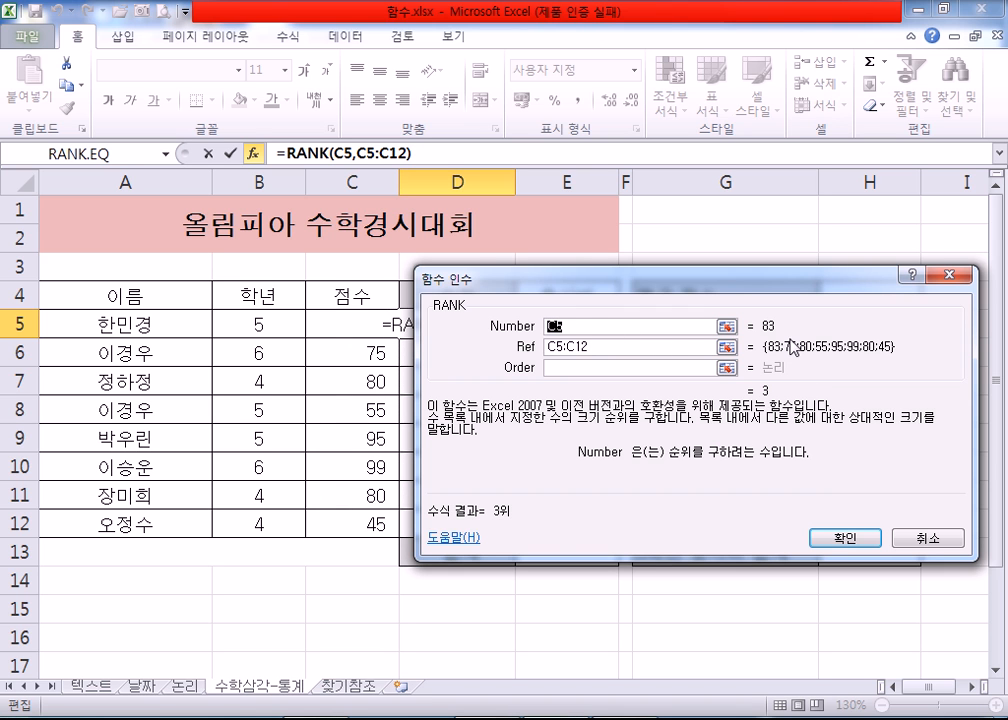
pyautogui.moveTo(637, 345); pyautogui.dragTo(530, 348)
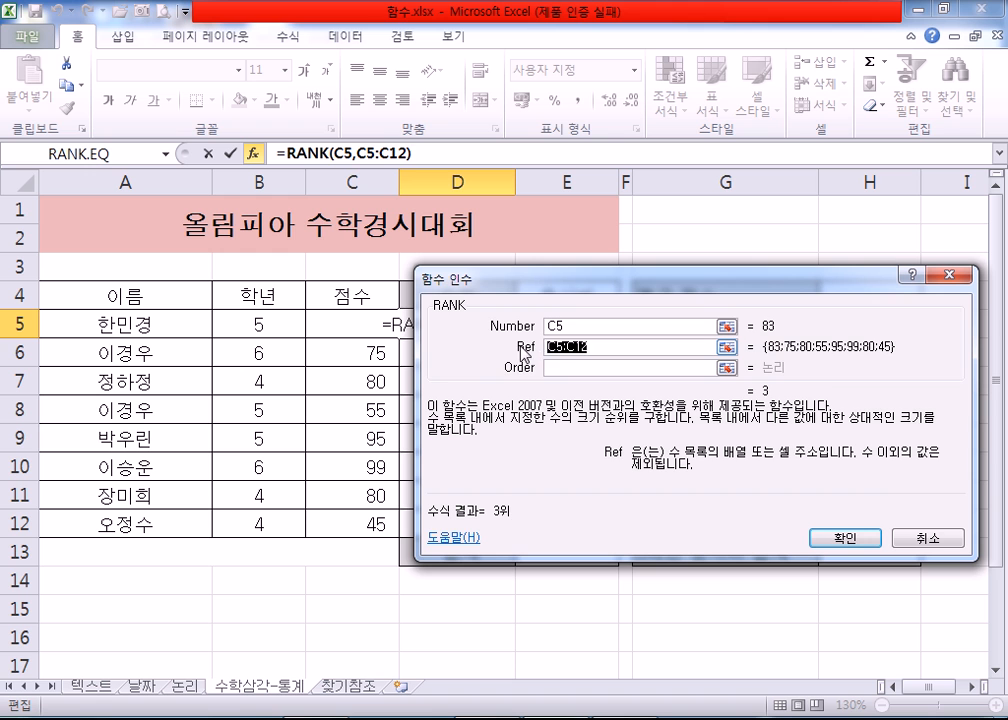
pyautogui.press('BackSpace')
pyautogui.moveTo(270, 328); pyautogui.dragTo(257, 511)
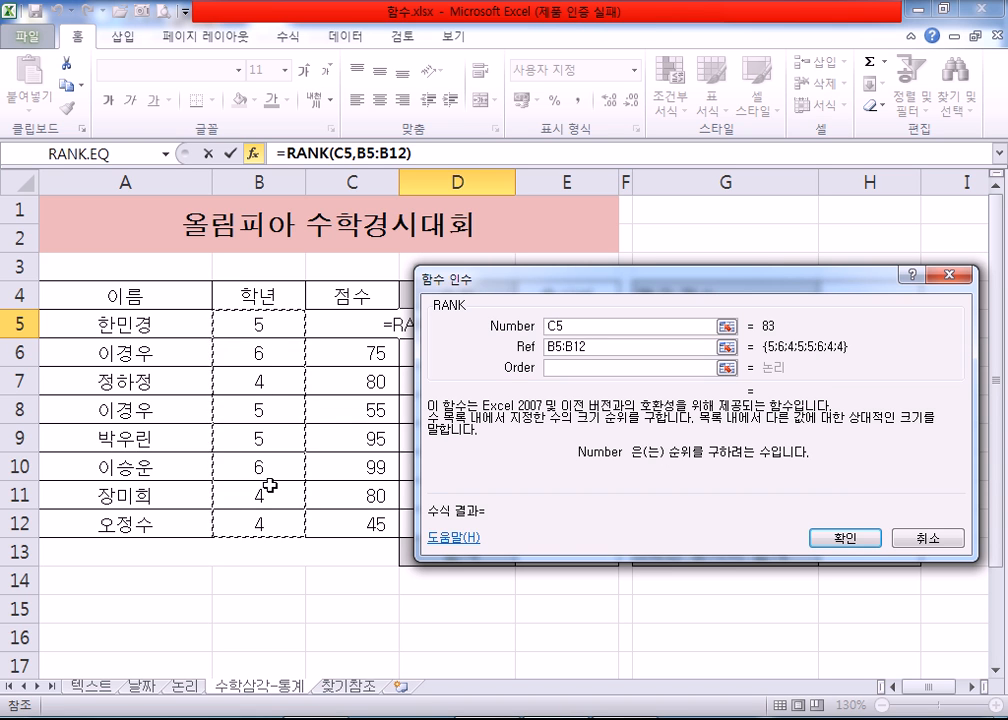
pyautogui.doubleClick(586, 346)
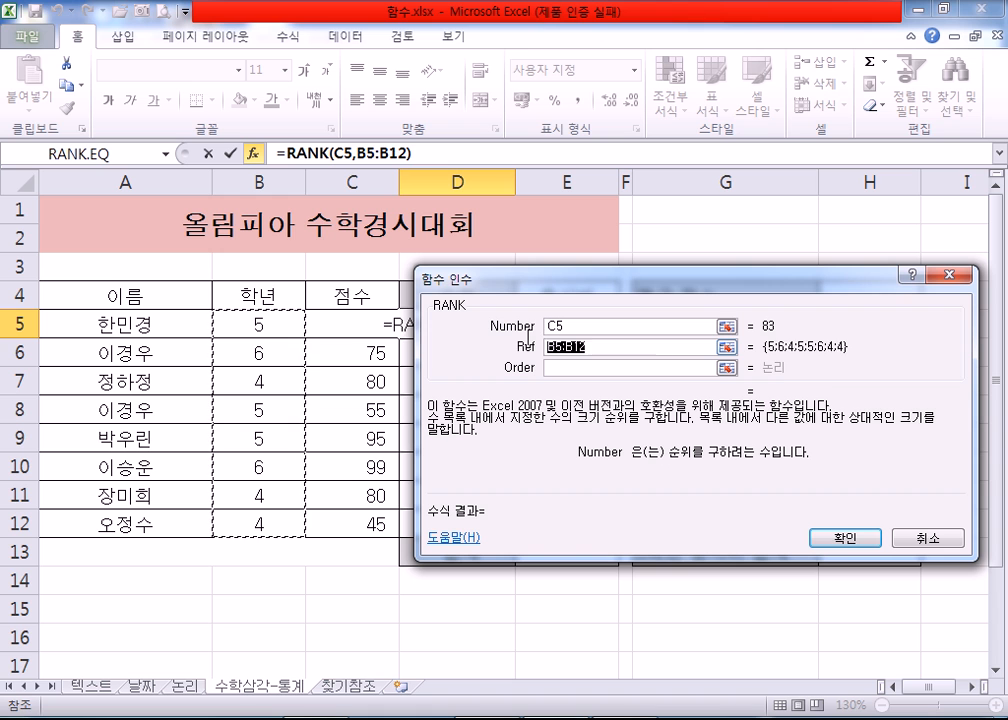
pyautogui.press('BackSpace')
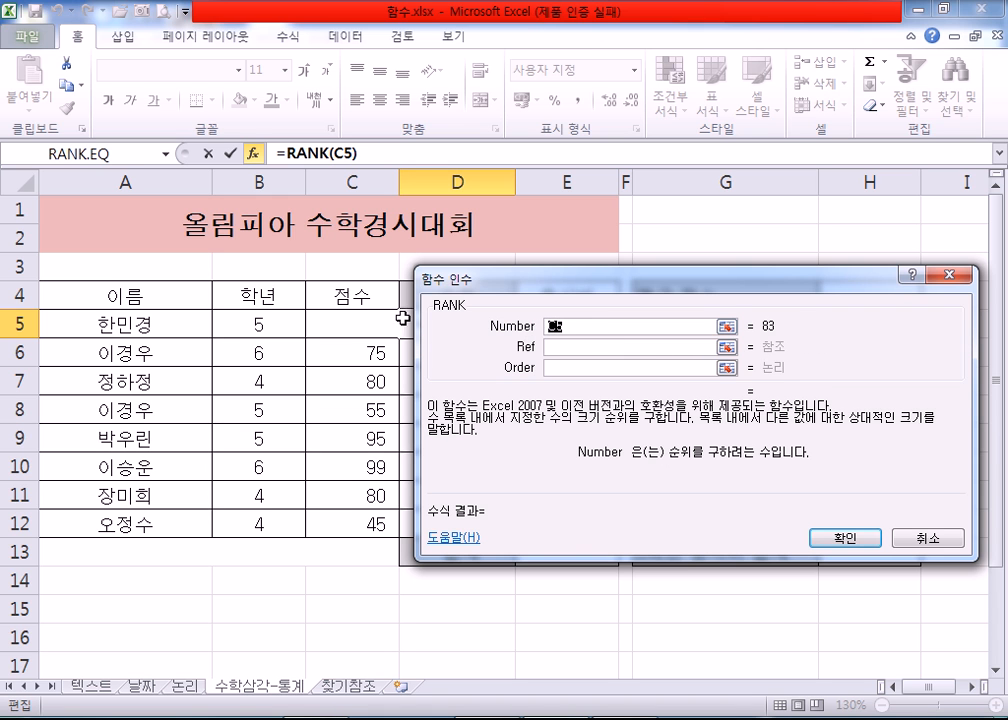
# Step: Pick C5 as Number and the score range C5:C12 as Ref, leaving Order empty
pyautogui.click(358, 331)
pyautogui.click(570, 347)
pyautogui.moveTo(333, 324); pyautogui.dragTo(338, 518)
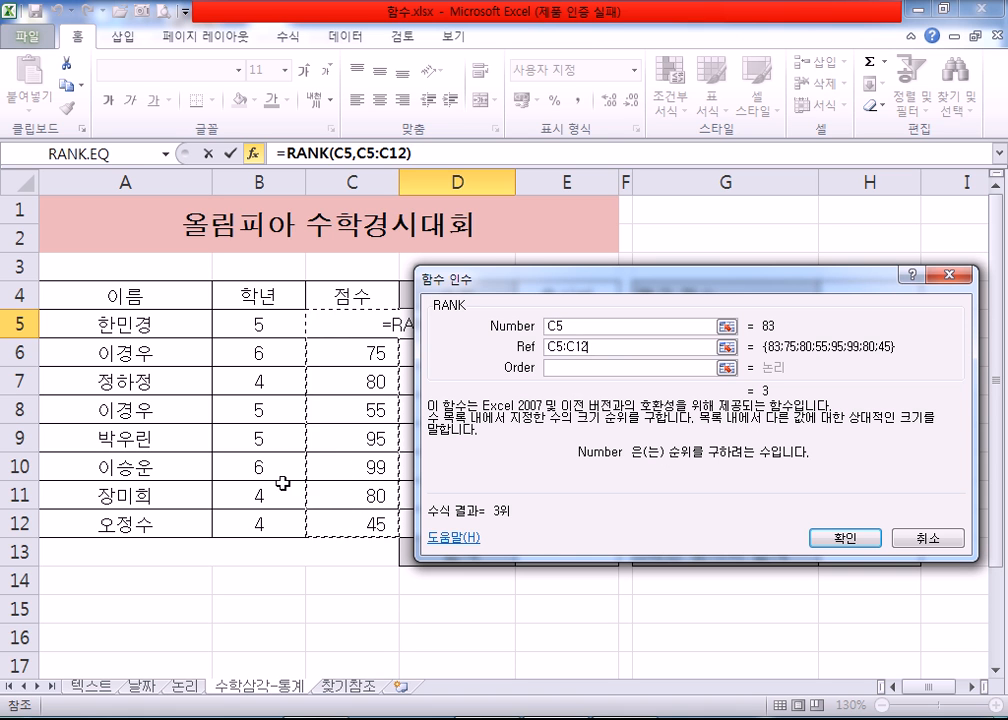
pyautogui.click(583, 367)
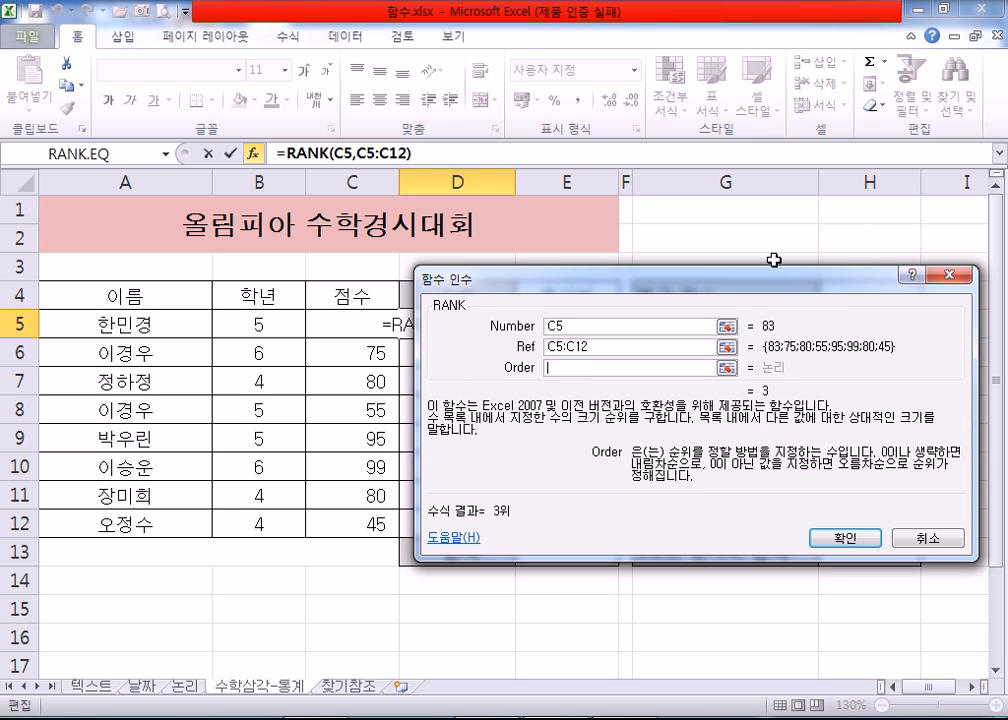
# Step: Reposition the function arguments window beside the score column and pick C5 again as the Number argument
pyautogui.moveTo(703, 292)
pyautogui.mouseDown()
pyautogui.moveTo(716, 285)
pyautogui.moveTo(699, 296)
pyautogui.mouseUp()
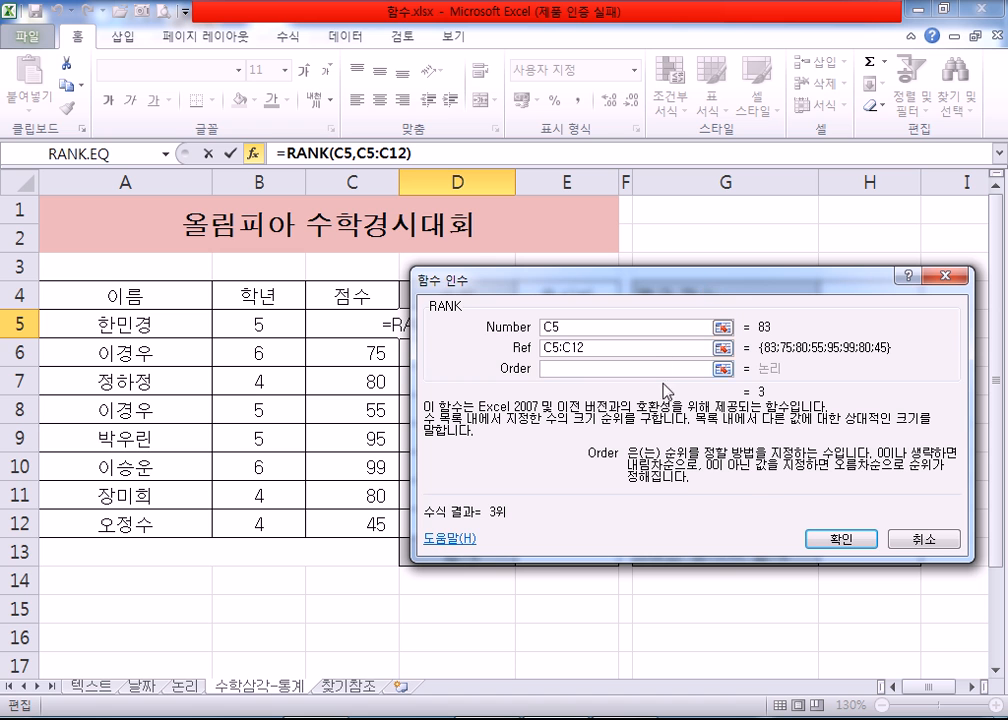
pyautogui.moveTo(538, 286); pyautogui.dragTo(538, 371)
pyautogui.moveTo(442, 362)
pyautogui.mouseDown()
pyautogui.moveTo(430, 350)
pyautogui.moveTo(440, 352)
pyautogui.mouseUp()
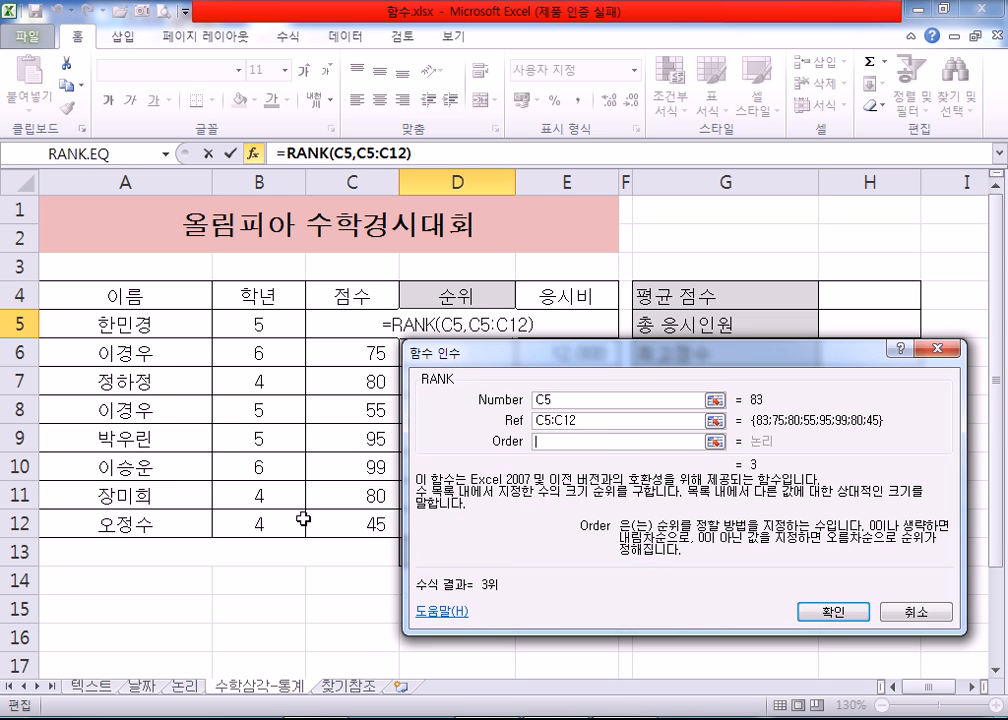
pyautogui.click(590, 427)
pyautogui.doubleClick(590, 427)
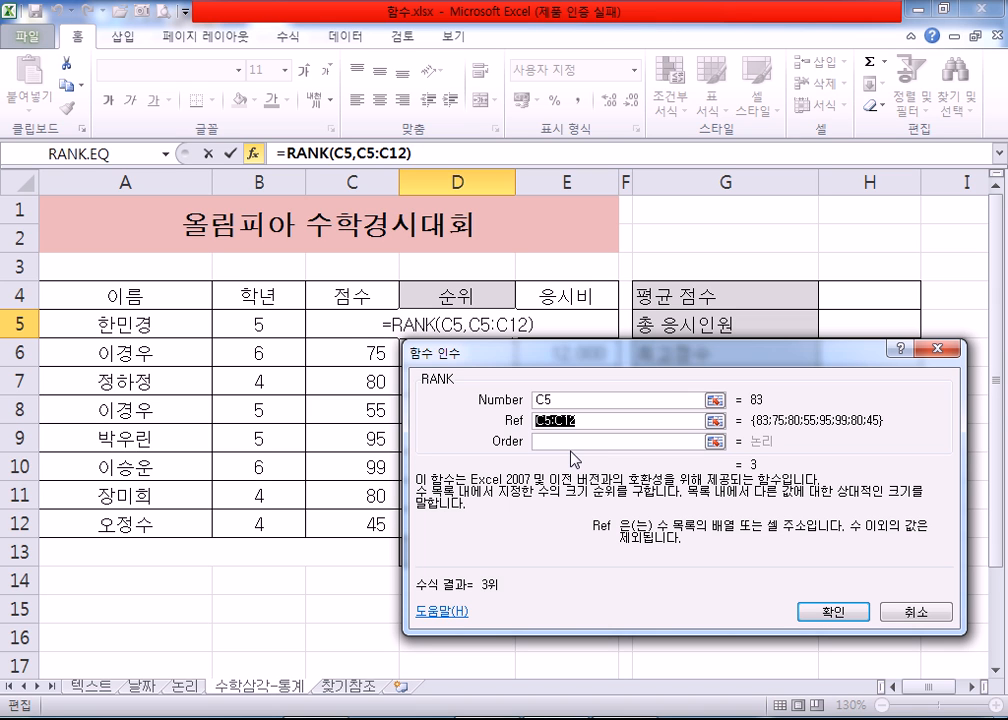
pyautogui.moveTo(520, 351); pyautogui.dragTo(520, 304)
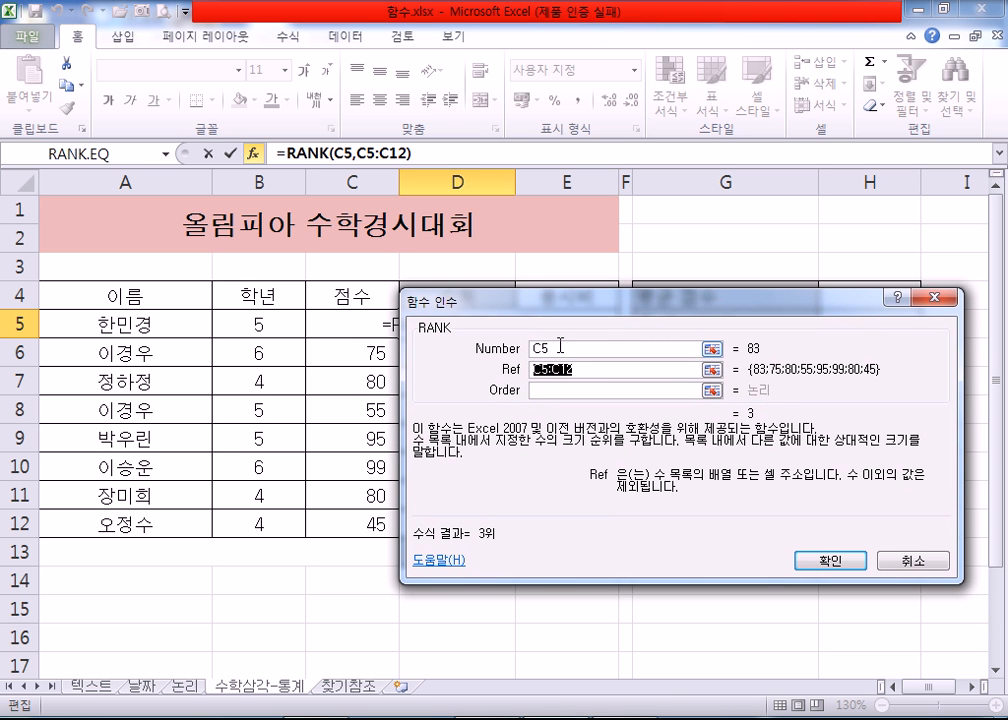
pyautogui.click(528, 346)
pyautogui.click(338, 330)
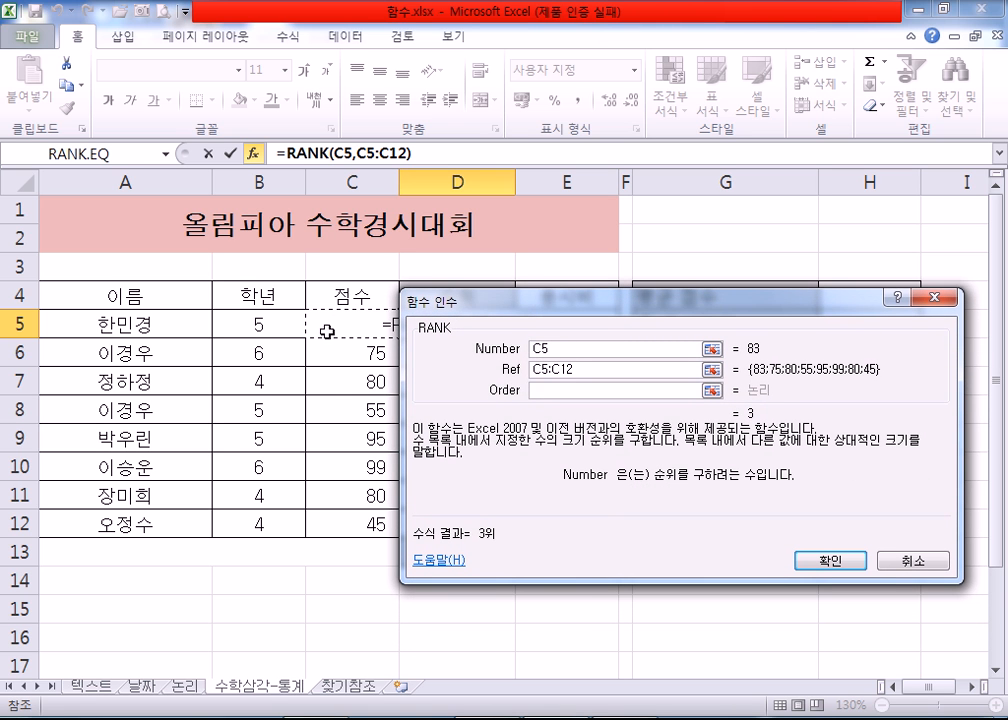
pyautogui.moveTo(481, 305); pyautogui.dragTo(441, 297)
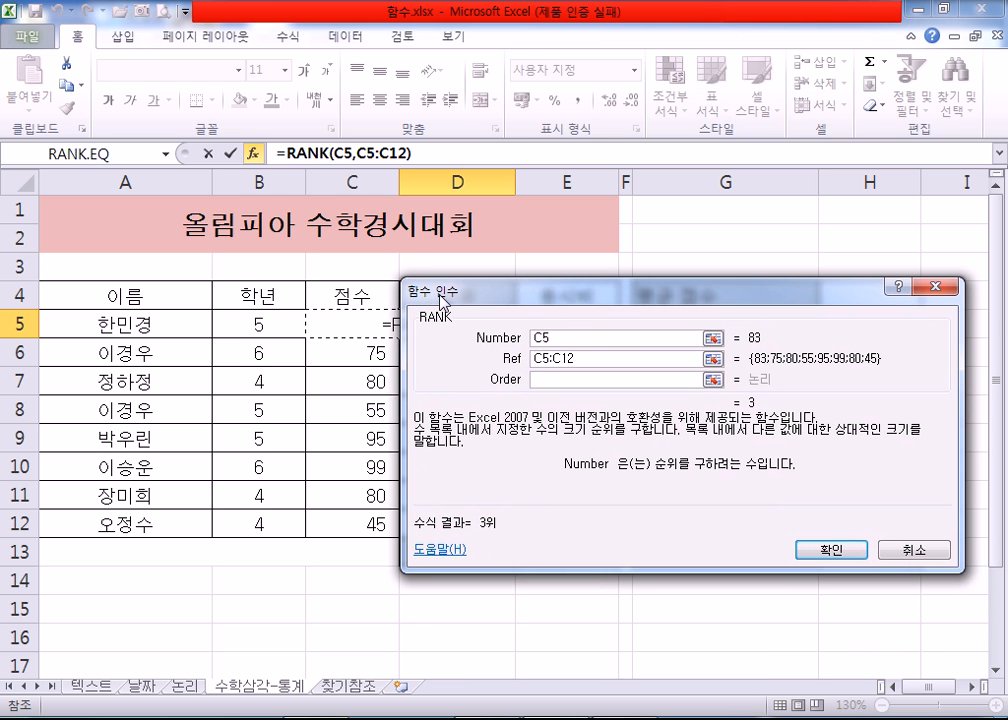
# Step: Reselect the scores C5:C12 as Ref and lock them as the absolute range $C$5:$C$12
pyautogui.moveTo(580, 358); pyautogui.dragTo(521, 365)
pyautogui.click(333, 325)
pyautogui.moveTo(333, 325); pyautogui.dragTo(337, 521)
pyautogui.press('F4')
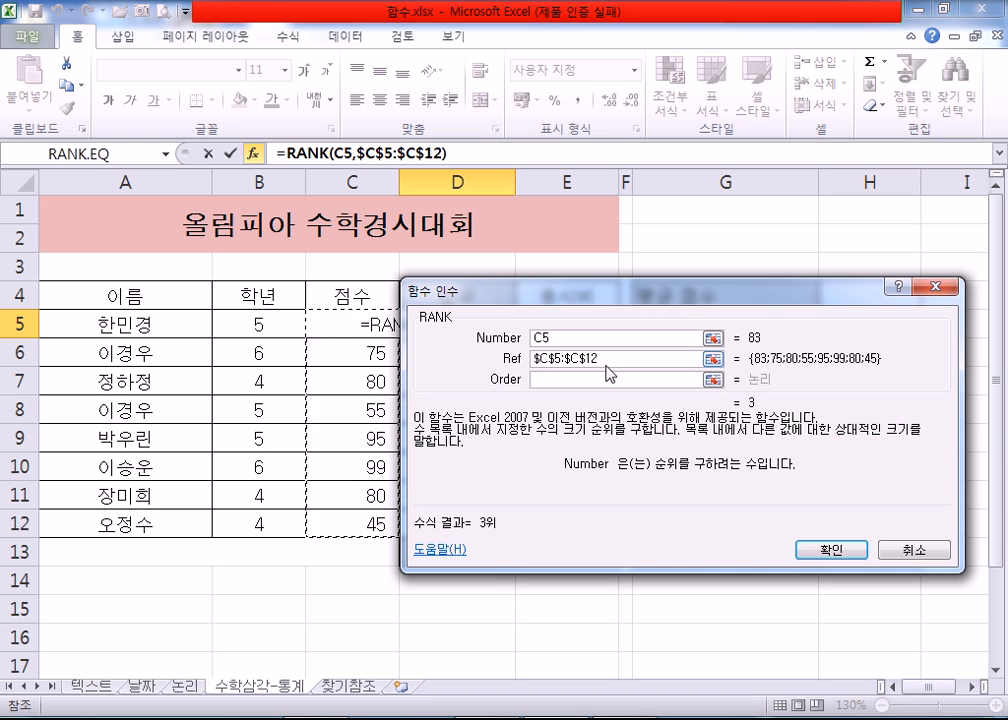
pyautogui.moveTo(617, 357); pyautogui.dragTo(514, 354)
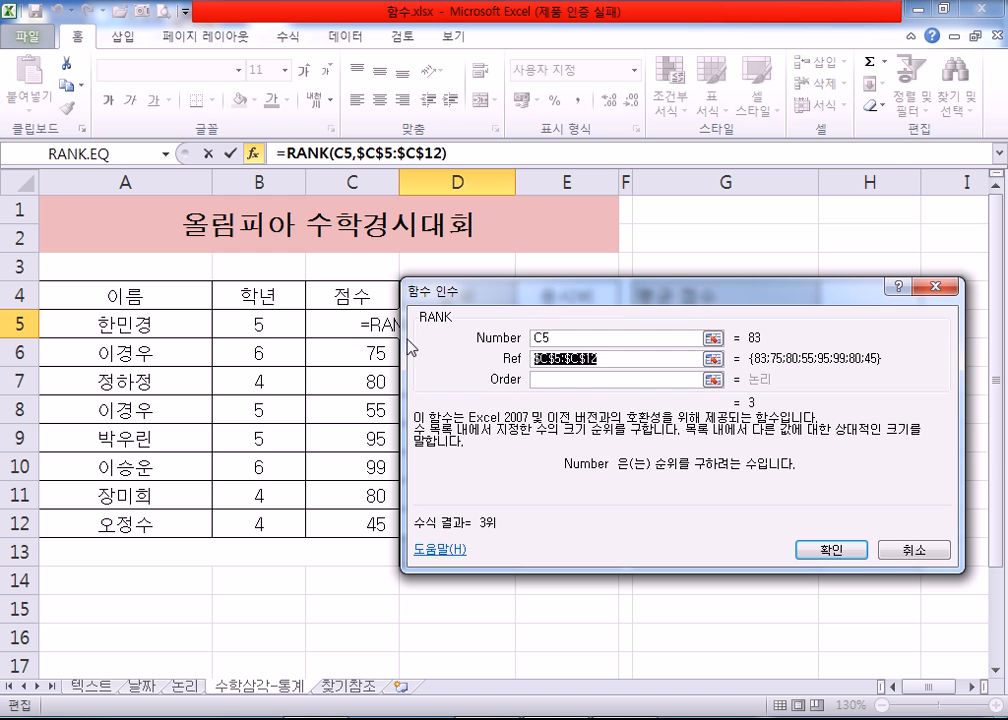
pyautogui.moveTo(345, 317); pyautogui.dragTo(342, 520)
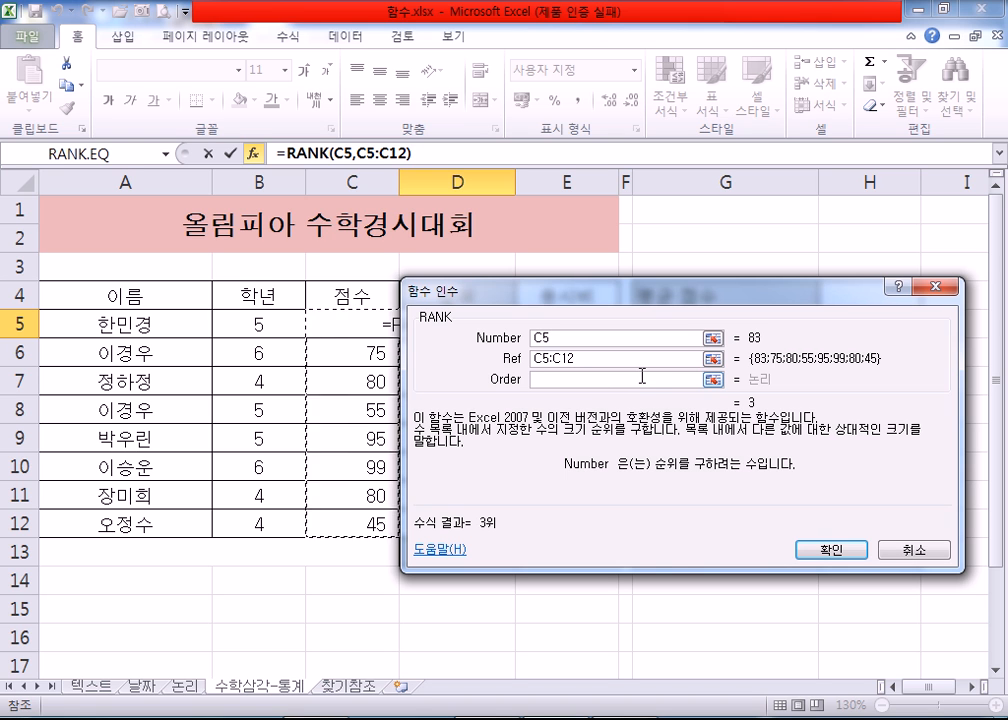
pyautogui.press('F4')
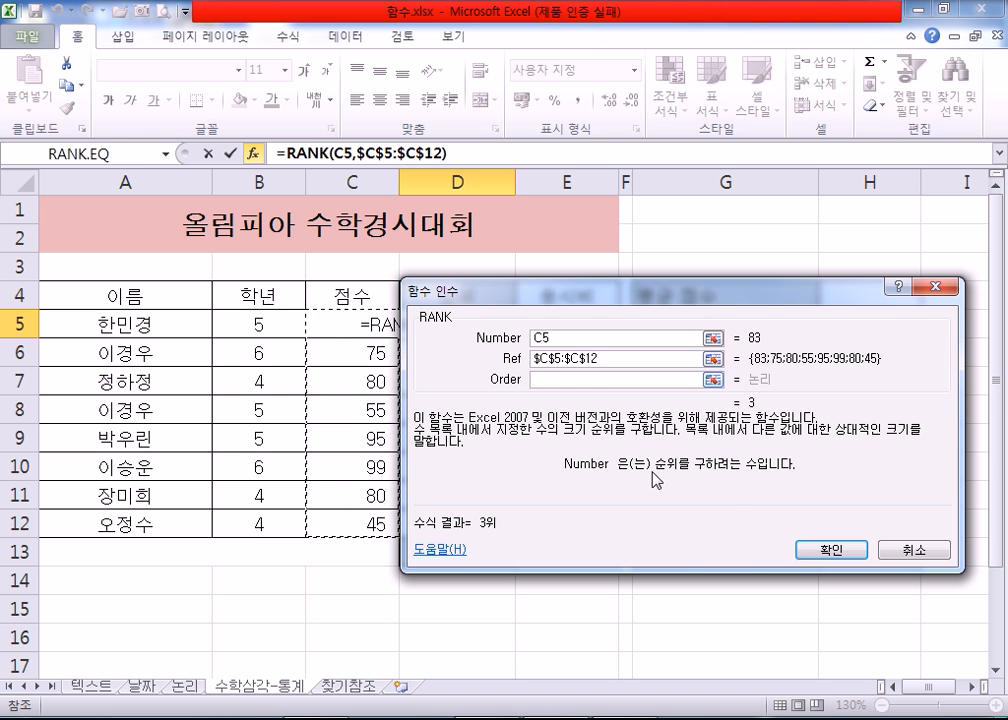
# Step: Confirm the RANK formula in D5 and fill it down the 순위 column to D12
pyautogui.click(818, 553)
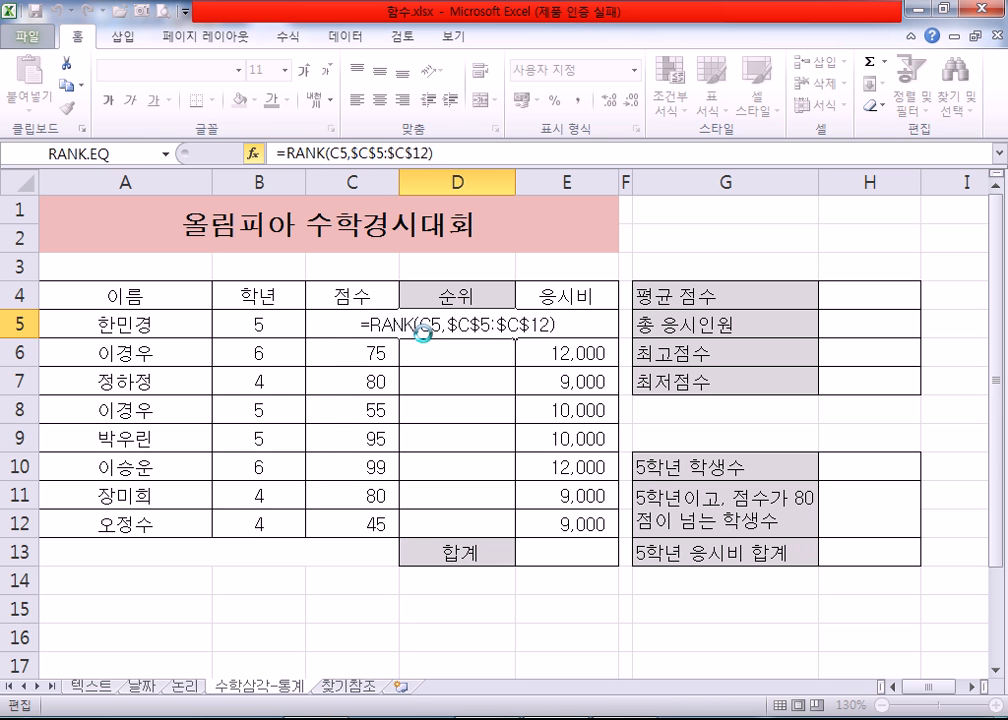
pyautogui.moveTo(516, 338); pyautogui.dragTo(512, 536)
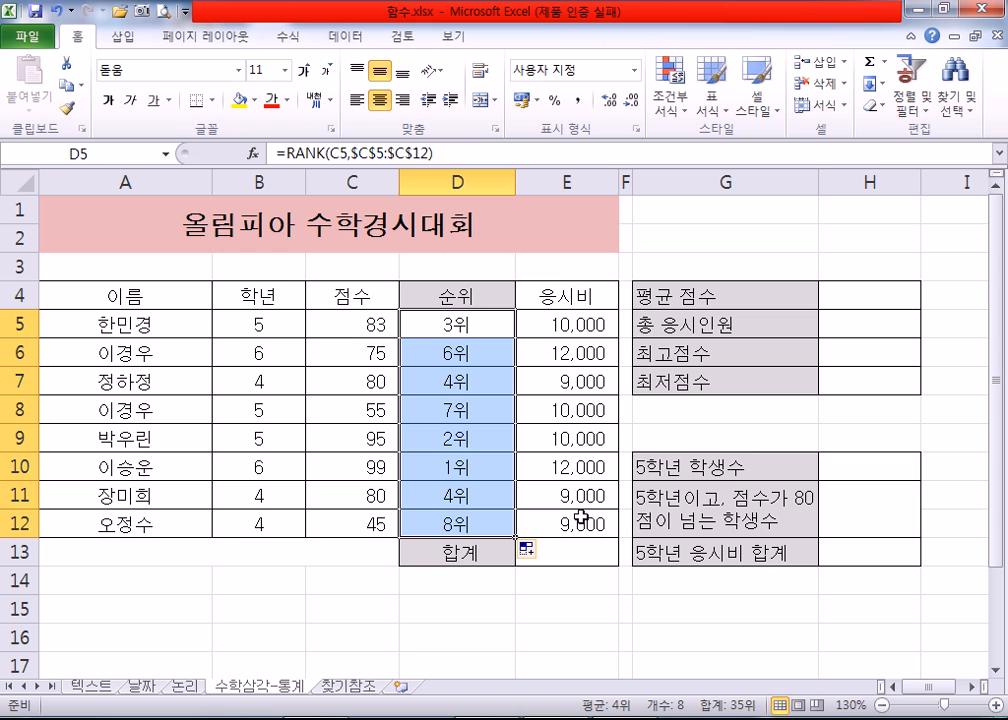
# Step: Total the 응시비 amounts in E5:E12 with AutoSum (합계), placing the sum in E13, and select that cell
pyautogui.click(610, 558)
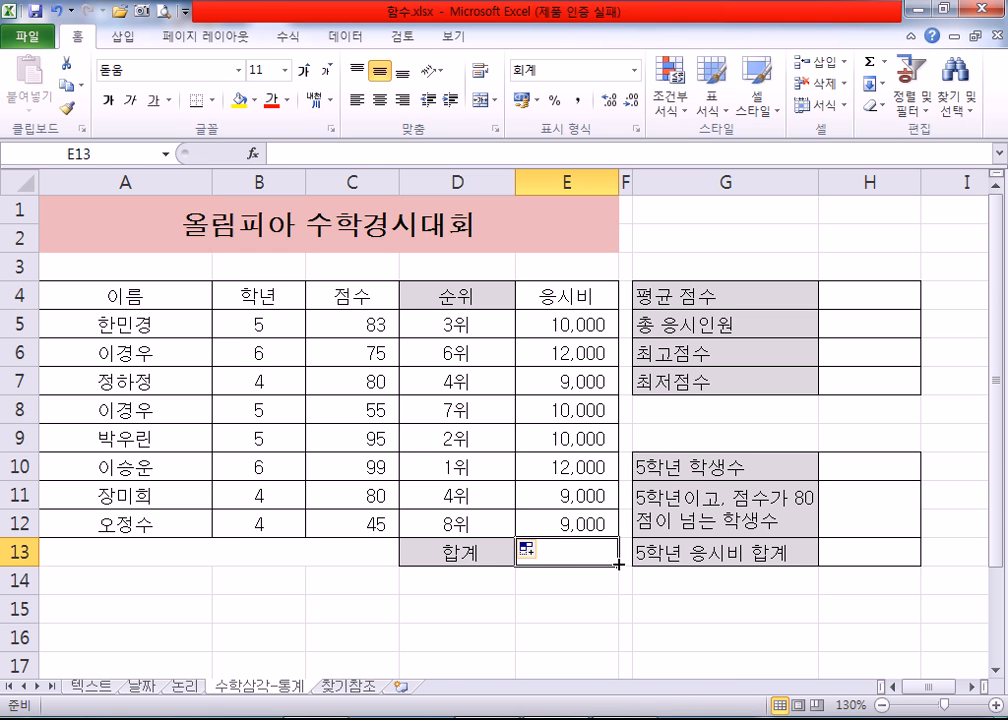
pyautogui.scroll(-2, 558, 530)
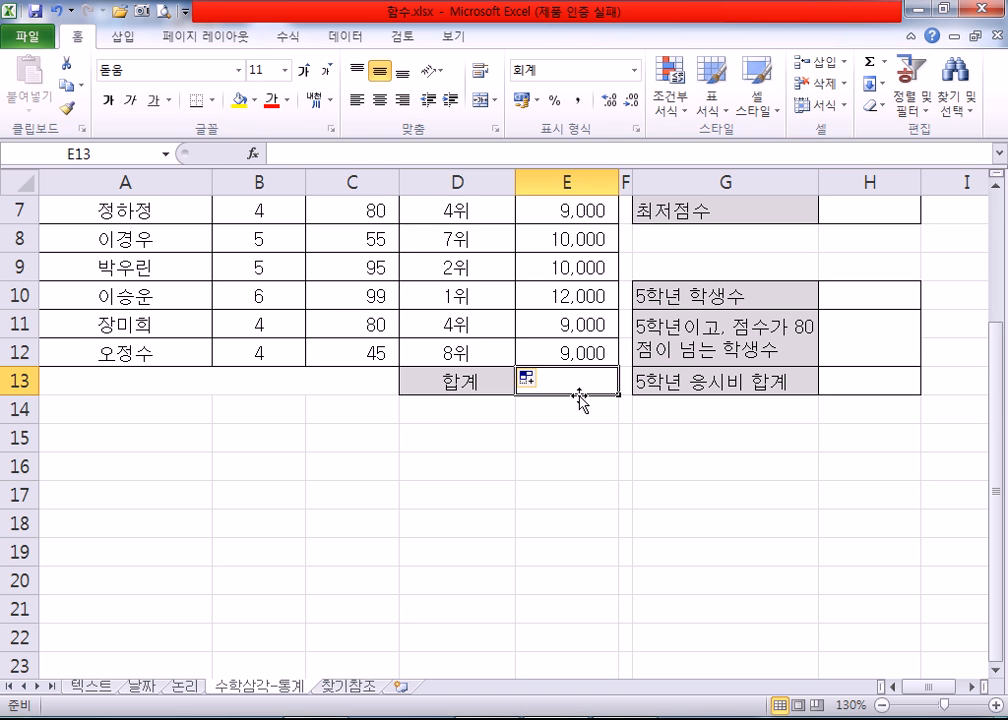
pyautogui.scroll(1, 580, 400)
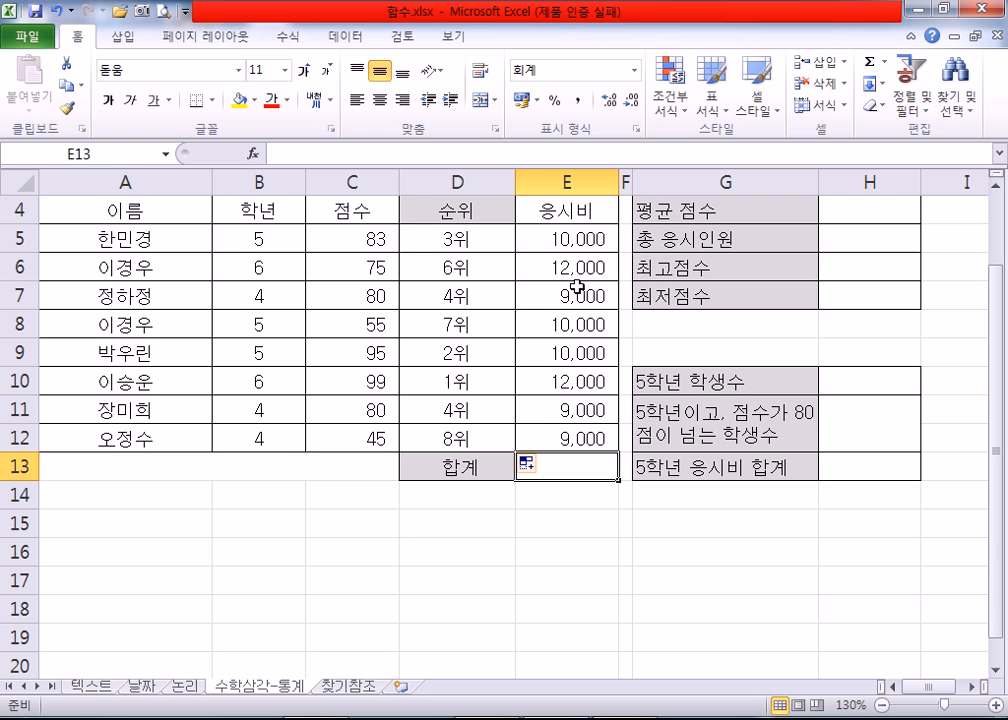
pyautogui.moveTo(570, 236); pyautogui.dragTo(567, 468)
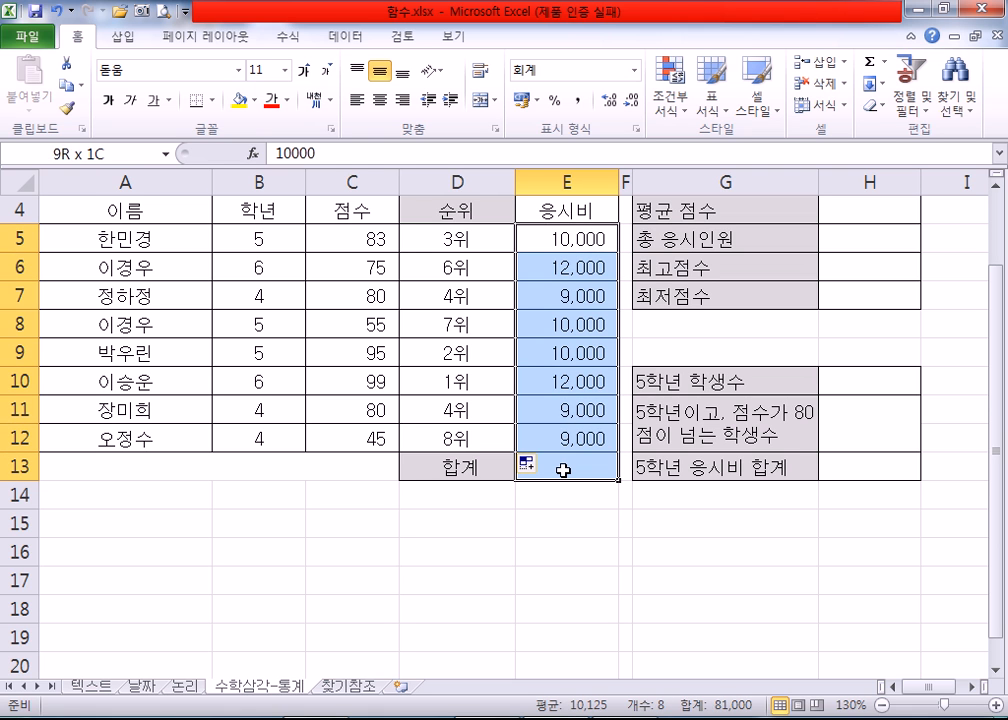
pyautogui.click(548, 238)
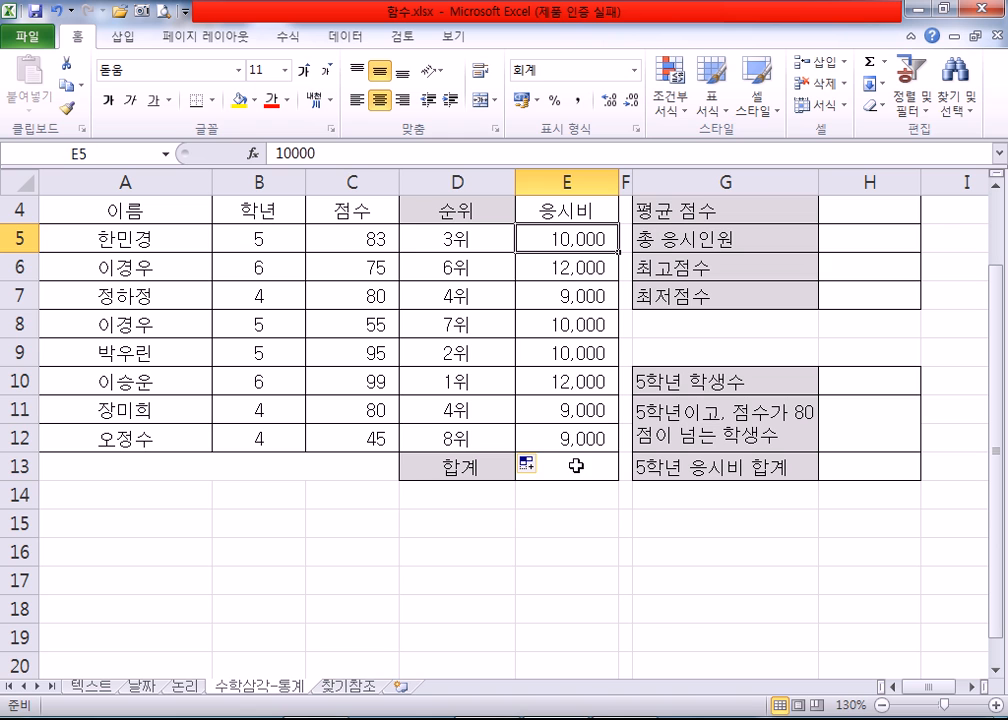
pyautogui.moveTo(547, 245); pyautogui.dragTo(580, 463)
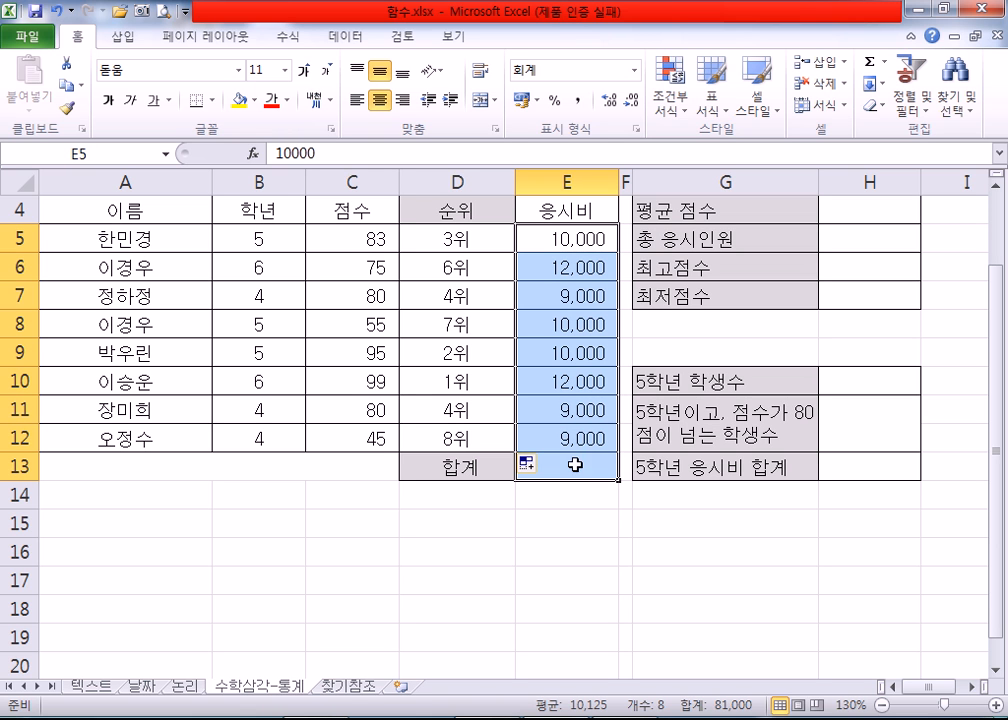
pyautogui.click(292, 38)
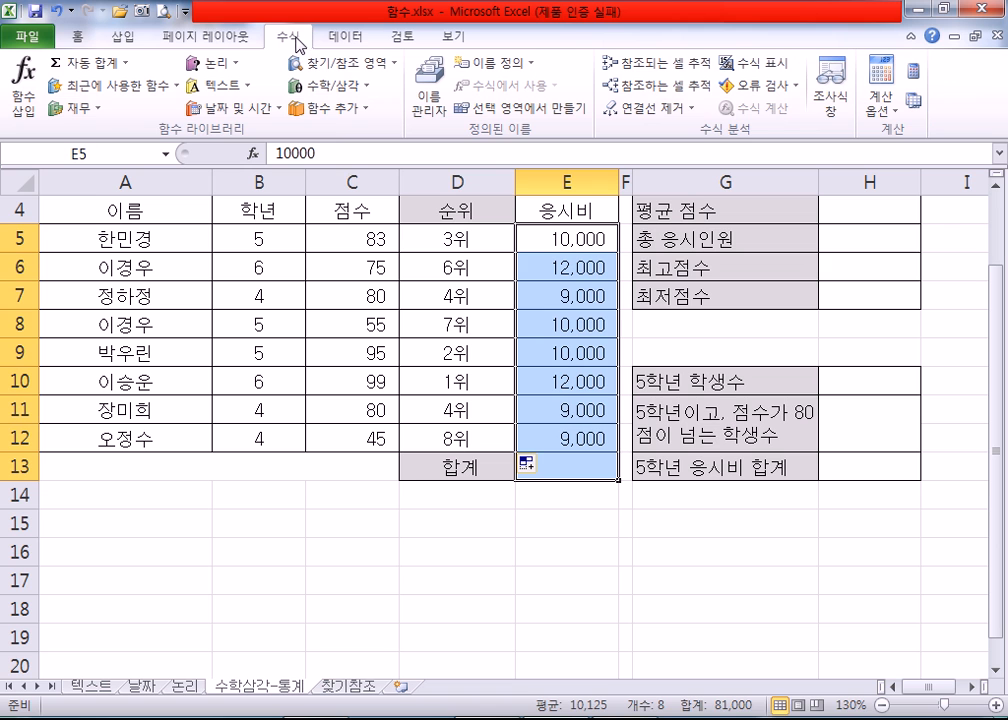
pyautogui.click(127, 63)
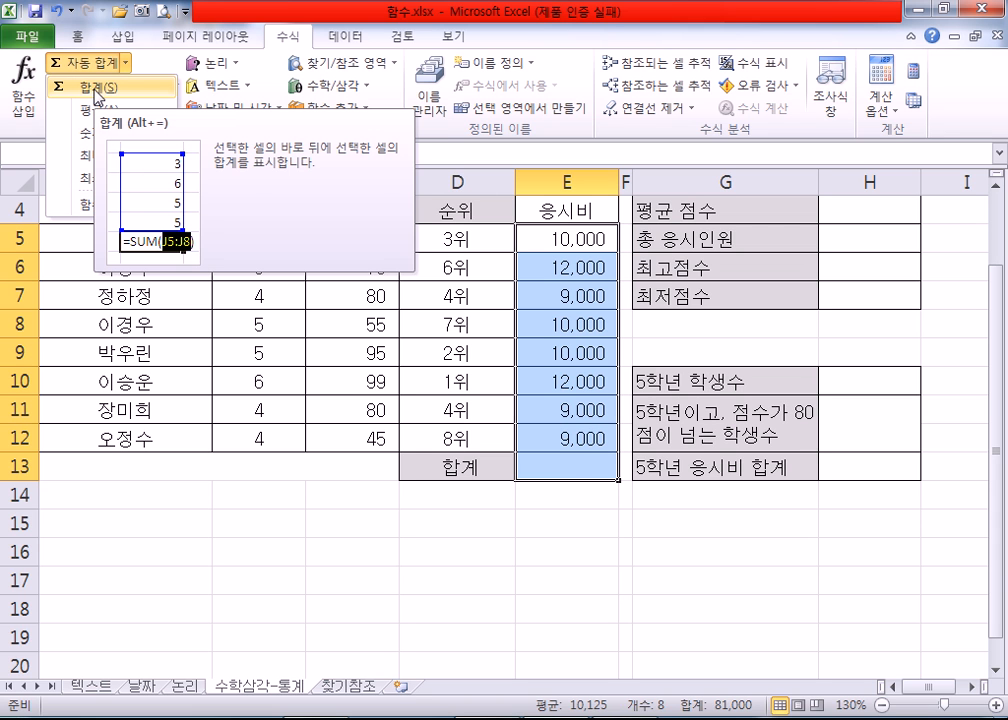
pyautogui.click(96, 96)
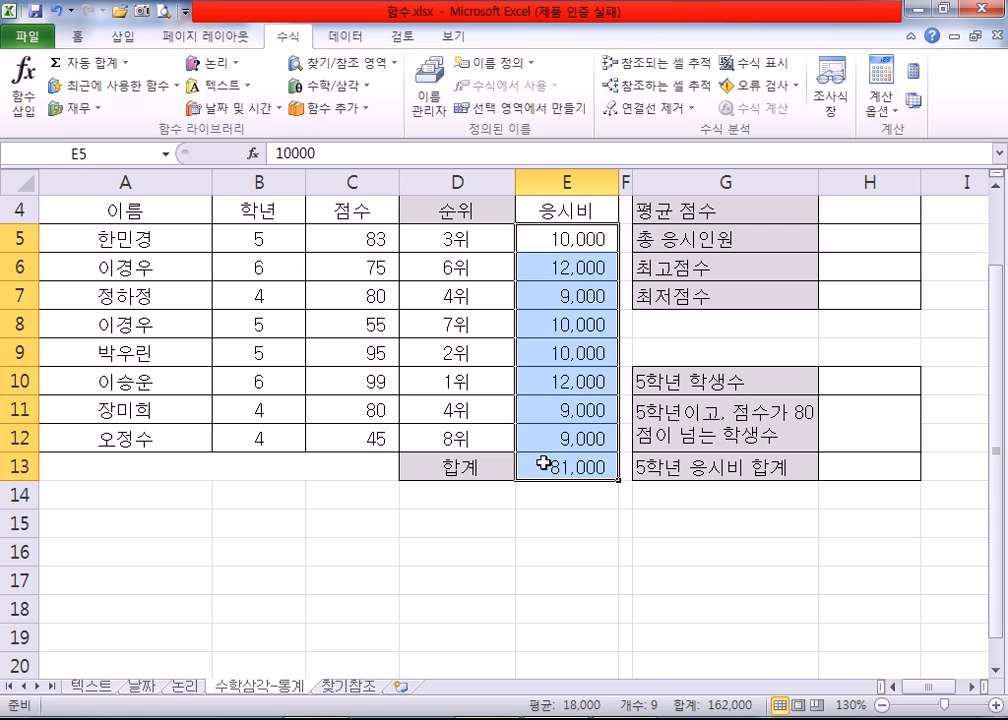
pyautogui.click(545, 465)
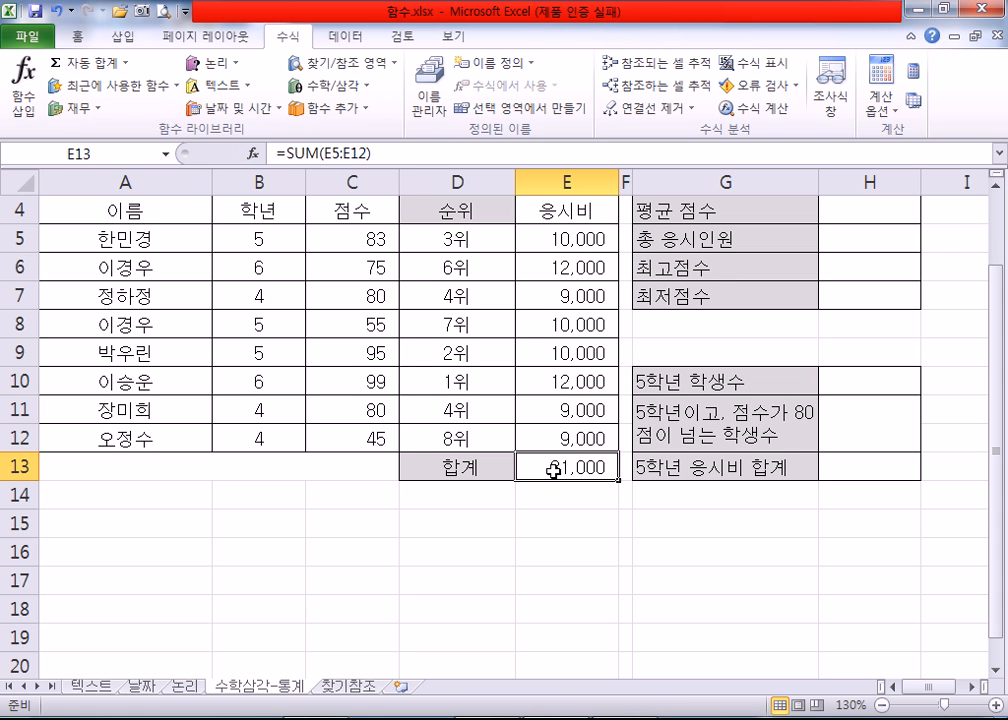
# Step: Clear the total in E13 and re-enter it as an AutoSum 합계 of the 응시비 amounts E5:E12
pyautogui.press('Delete')
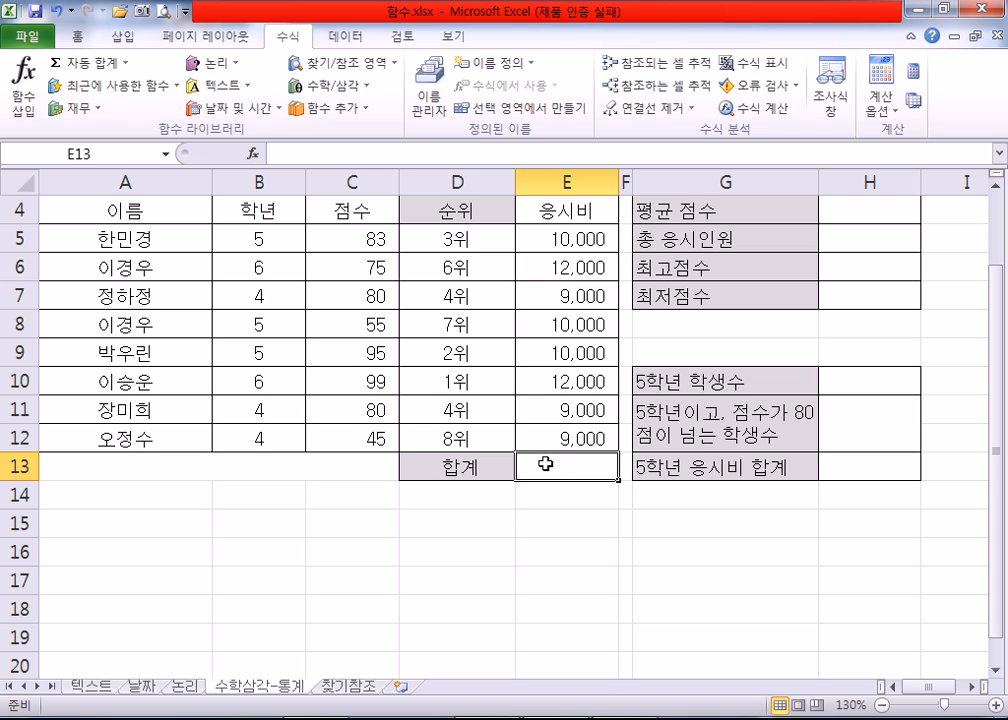
pyautogui.moveTo(533, 234); pyautogui.dragTo(547, 451)
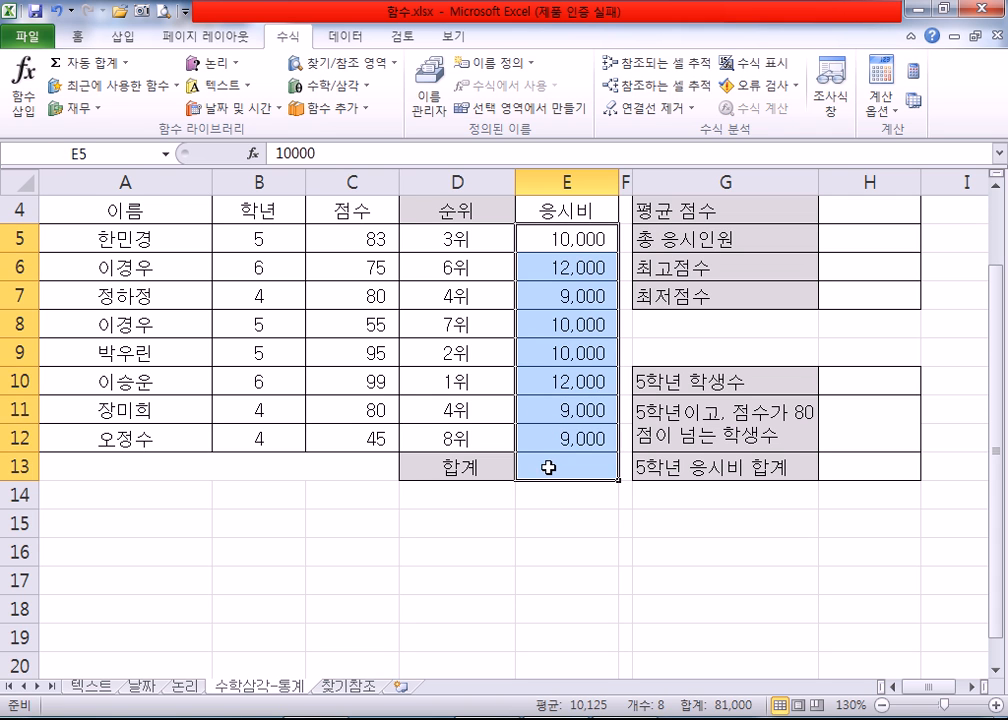
pyautogui.click(546, 467)
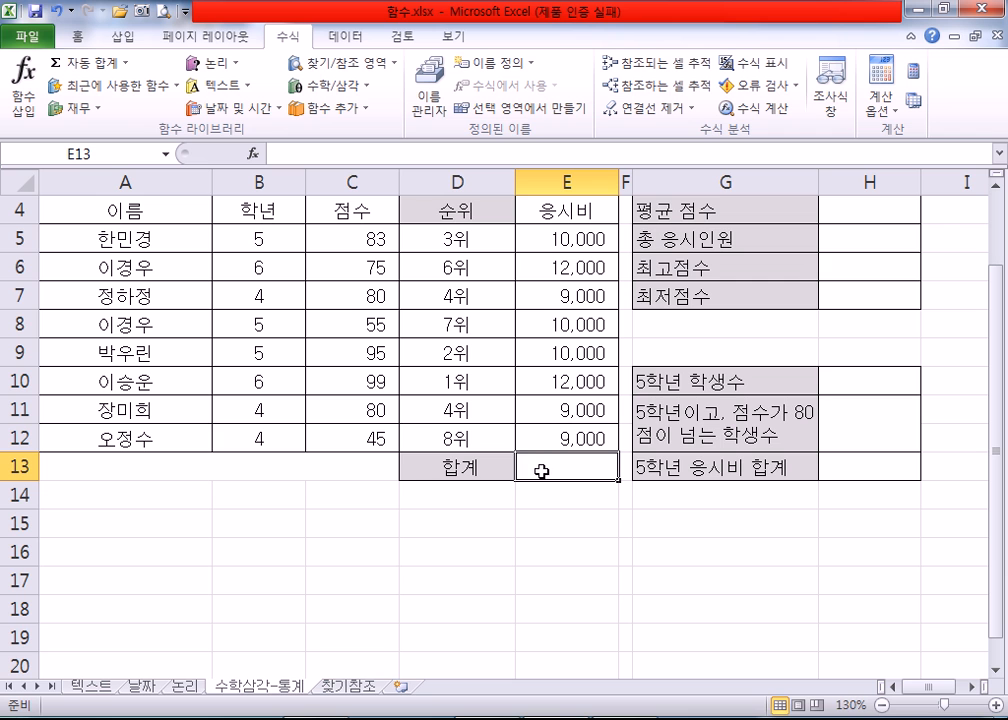
pyautogui.click(124, 62)
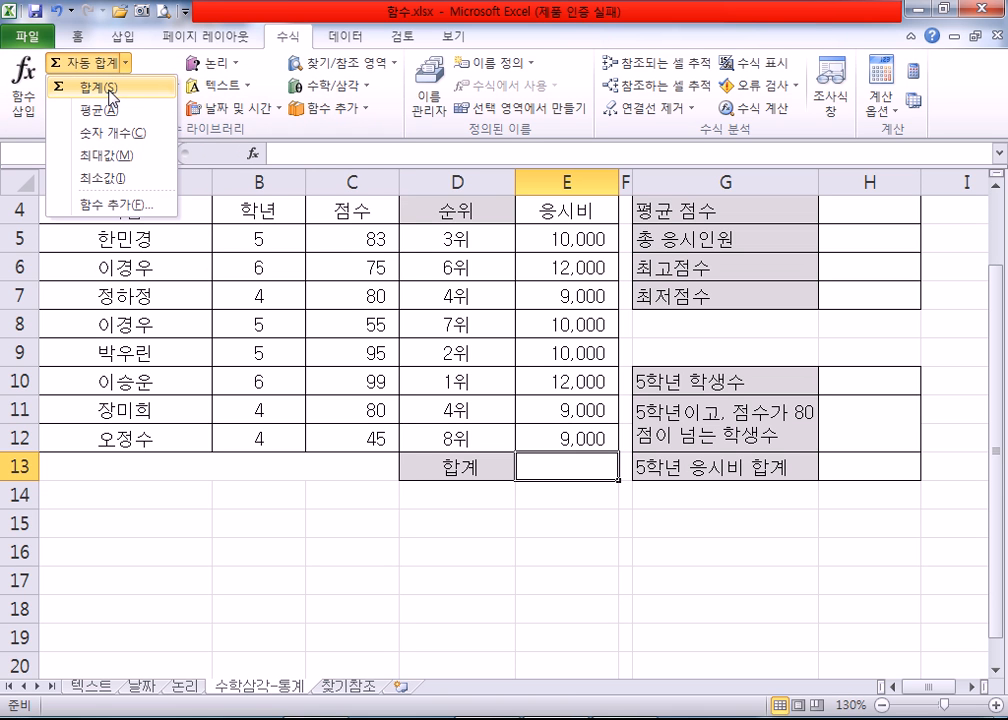
pyautogui.click(109, 88)
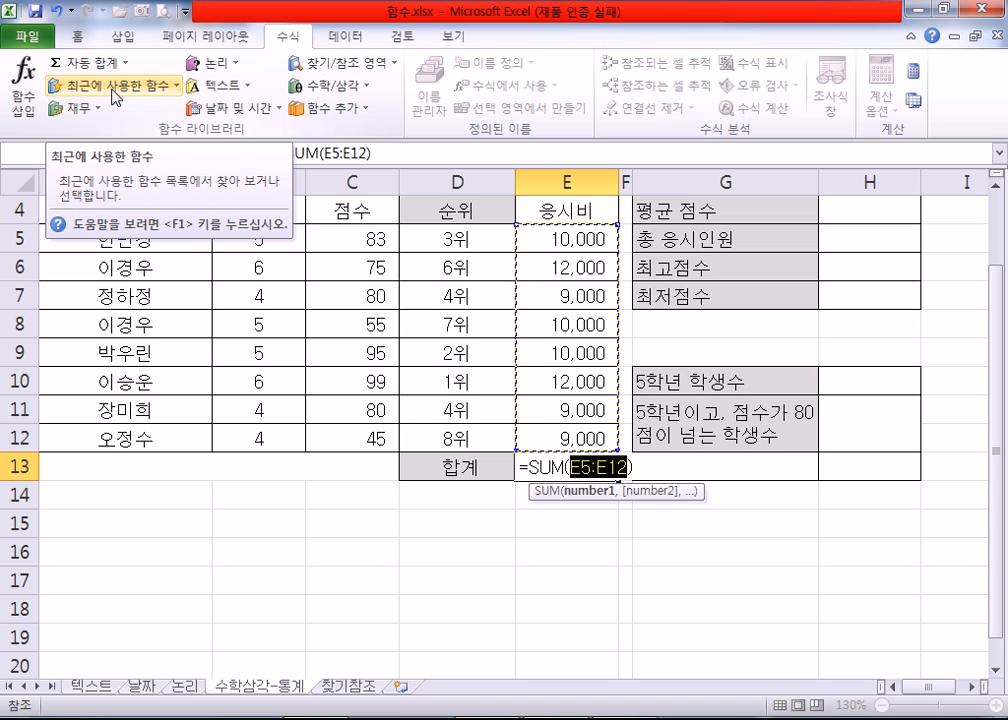
pyautogui.press('Return')
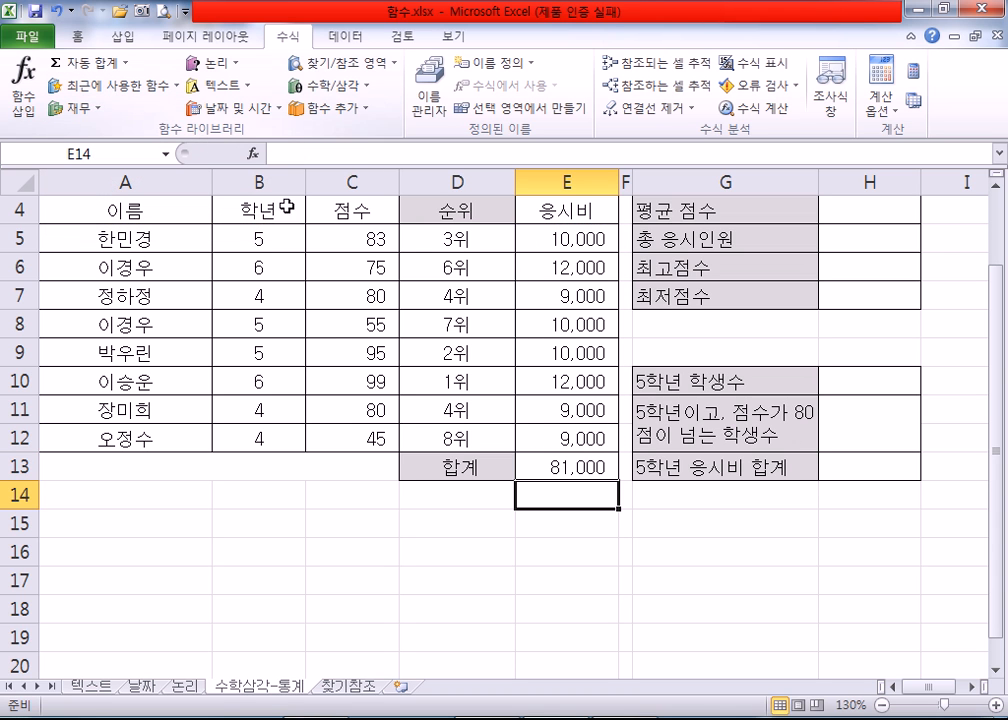
# Step: Clear E13 again and total the 응시비 column by applying AutoSum to the selected range E5:E13
pyautogui.click(560, 467)
pyautogui.press('Delete')
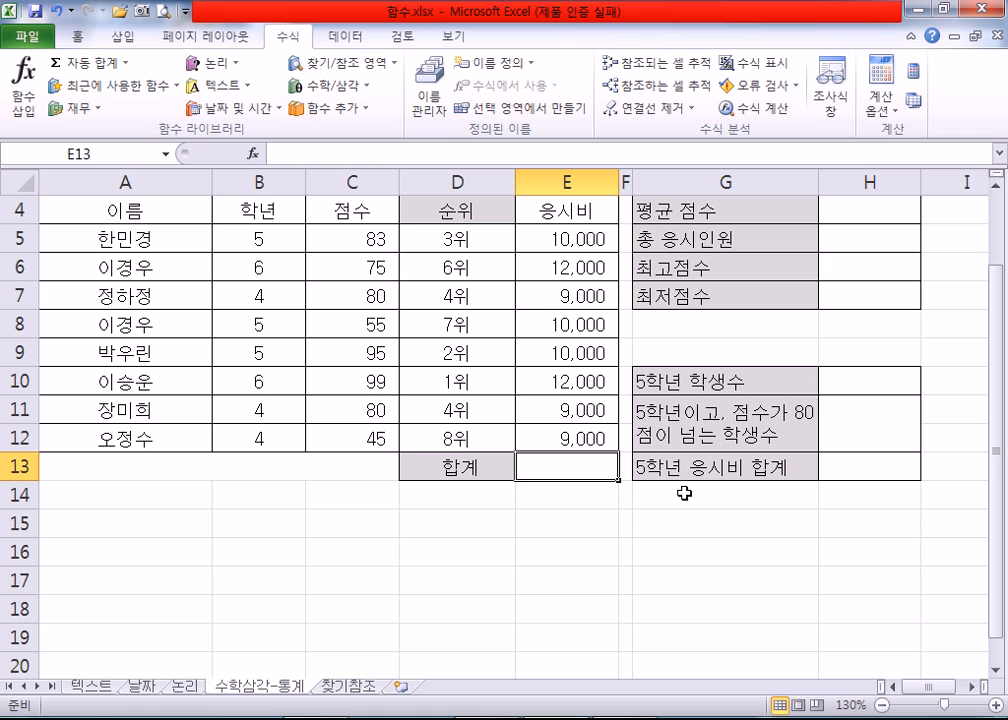
pyautogui.moveTo(560, 240); pyautogui.dragTo(585, 466)
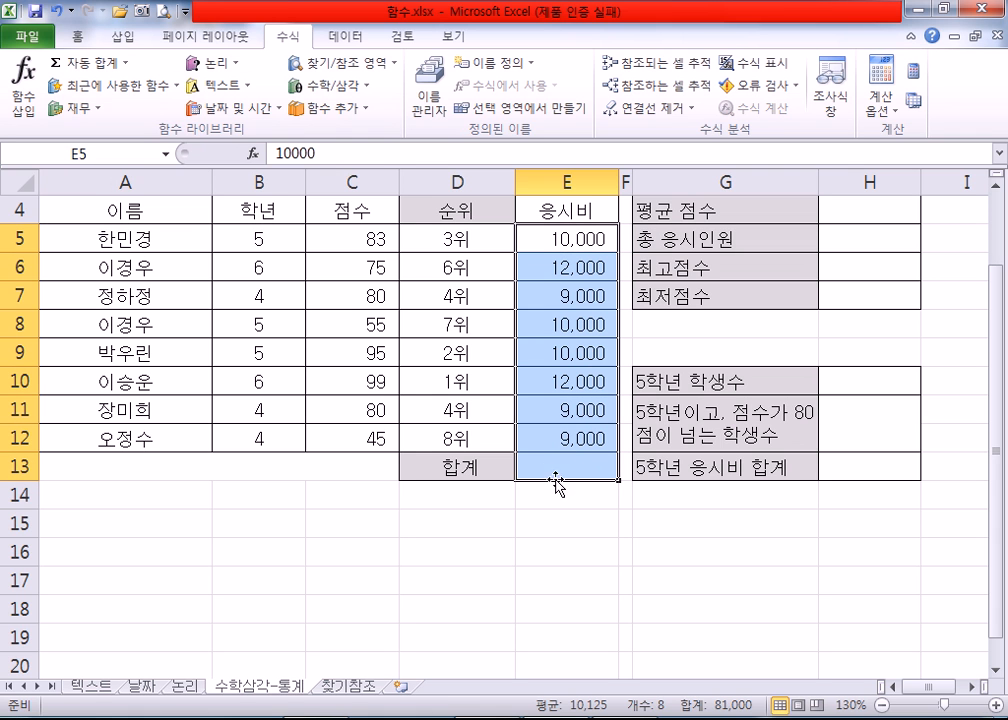
pyautogui.moveTo(561, 237); pyautogui.dragTo(562, 462)
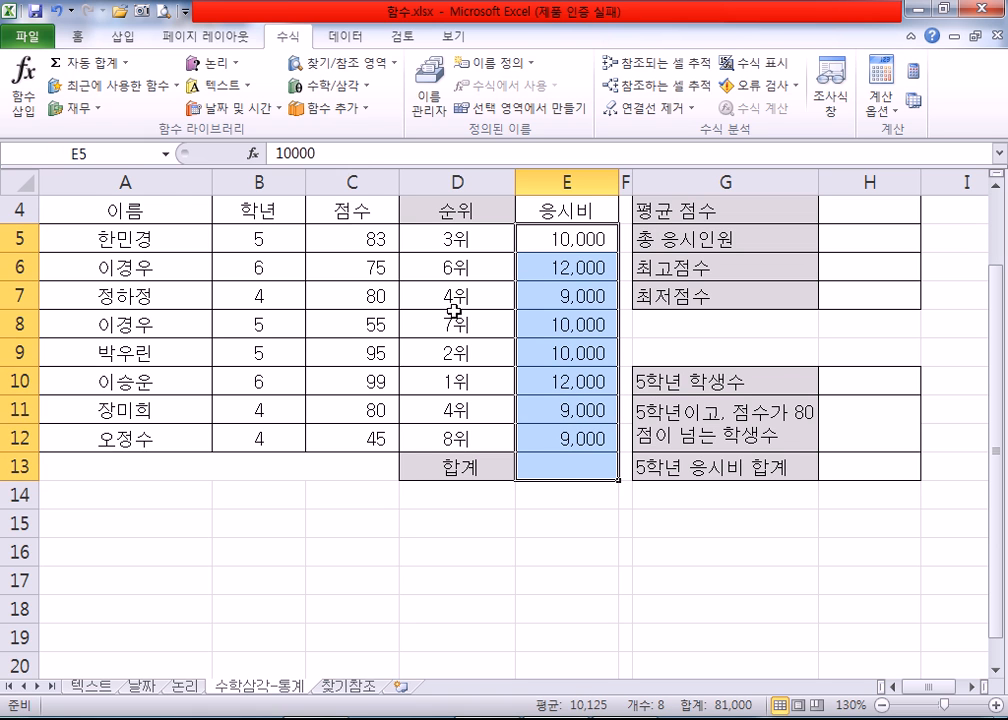
pyautogui.click(93, 69)
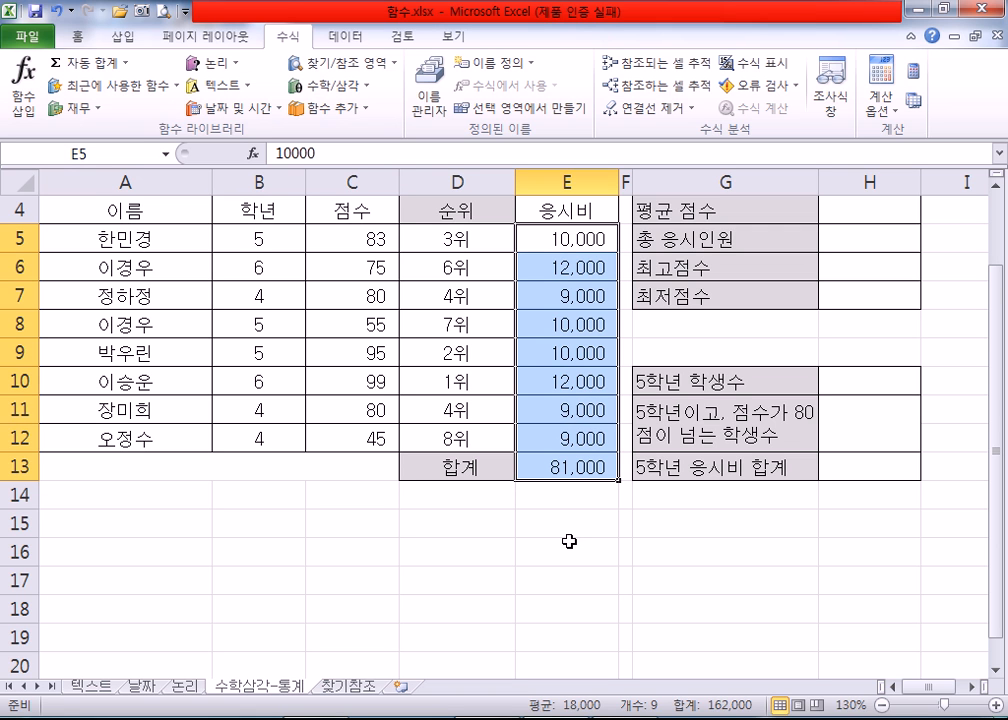
pyautogui.click(573, 497)
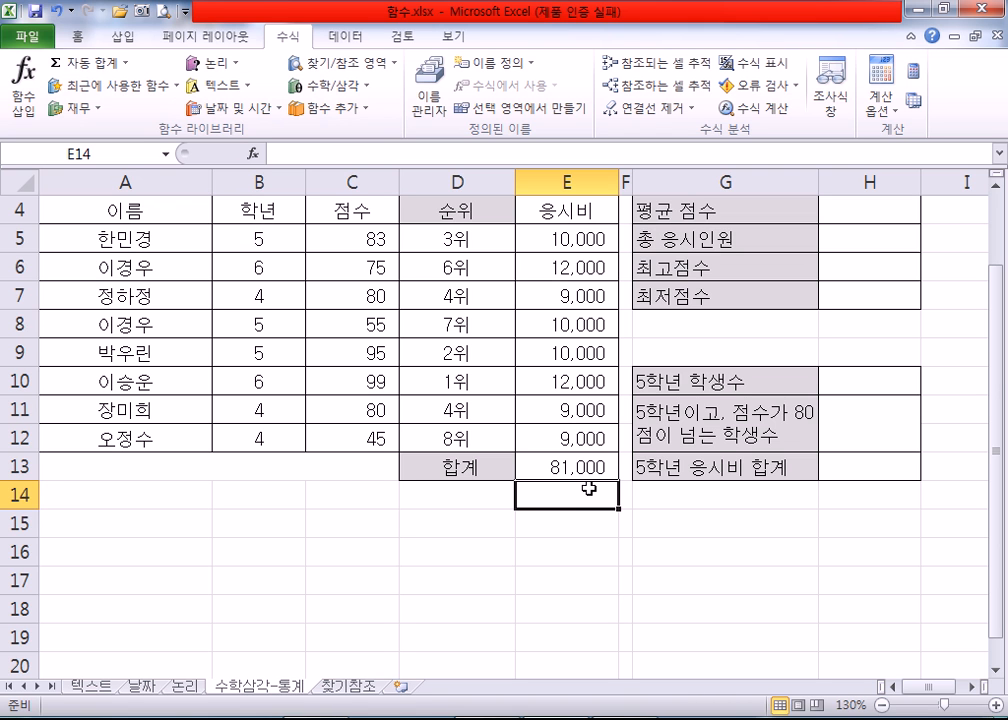
# Step: Calculate the 평균 점수 in H4 with the AutoSum 평균 function over the scores C5:C12
pyautogui.scroll(1, 585, 487)
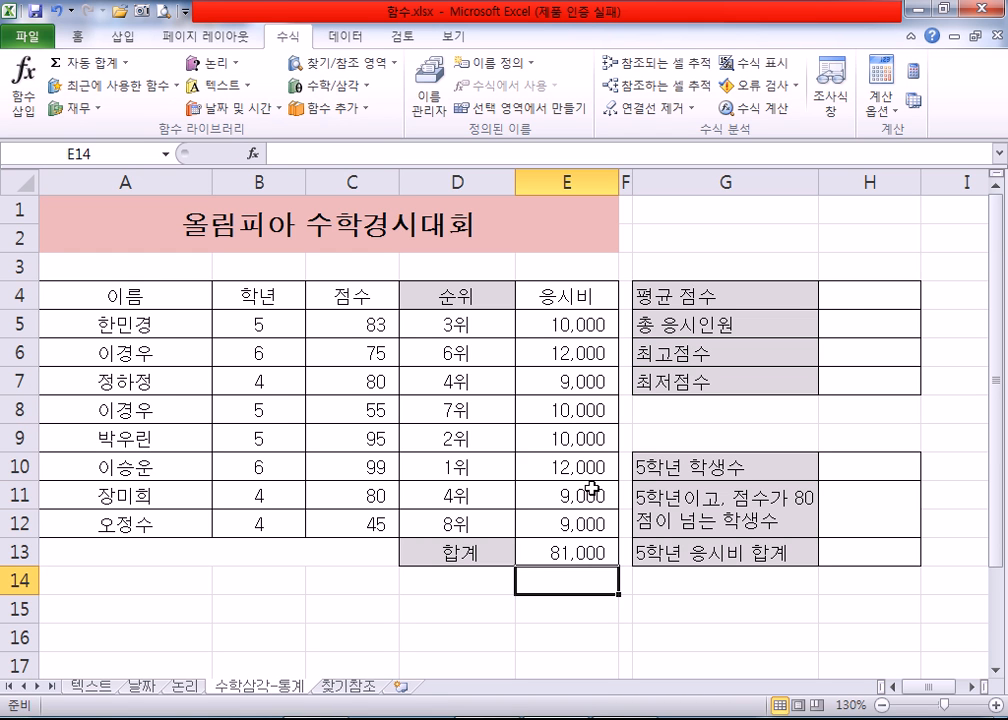
pyautogui.click(847, 298)
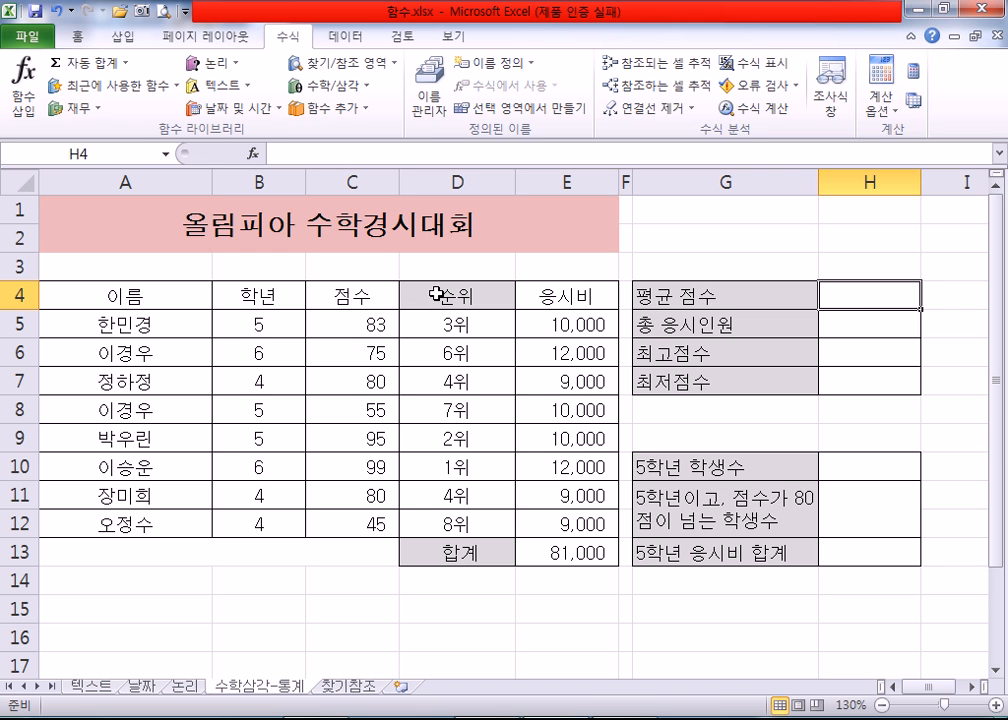
pyautogui.moveTo(358, 324); pyautogui.dragTo(398, 514)
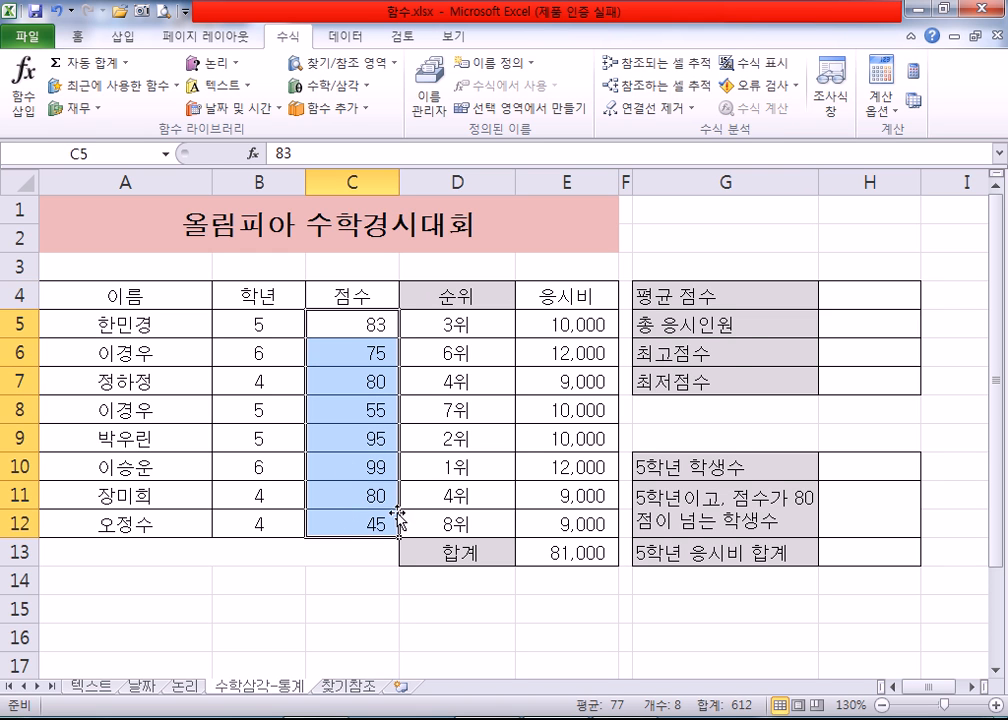
pyautogui.click(838, 300)
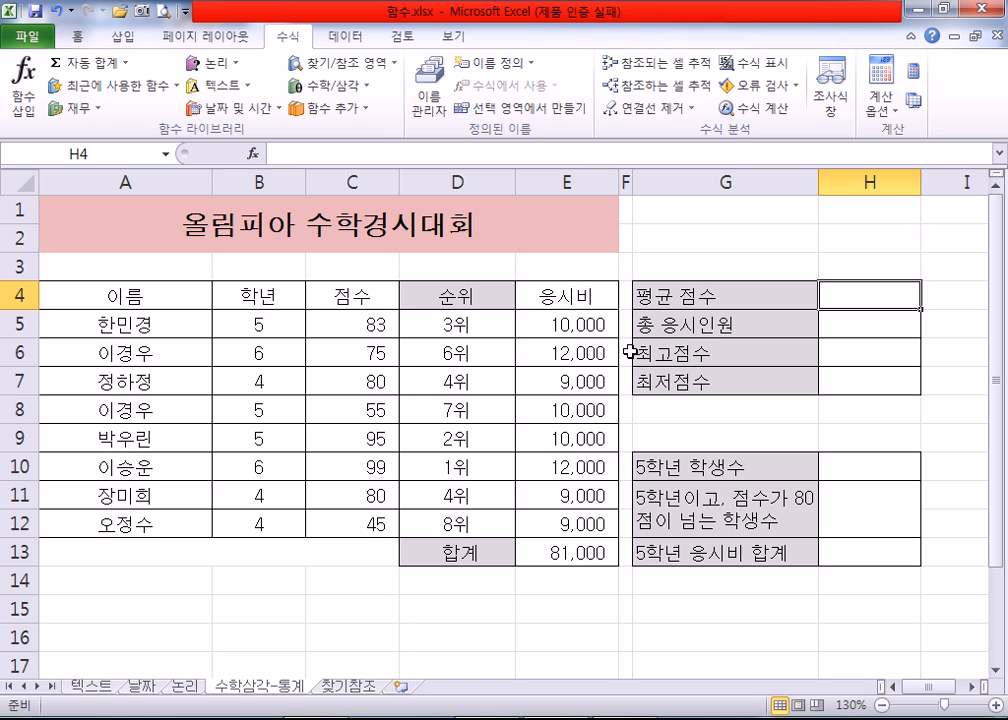
pyautogui.click(126, 63)
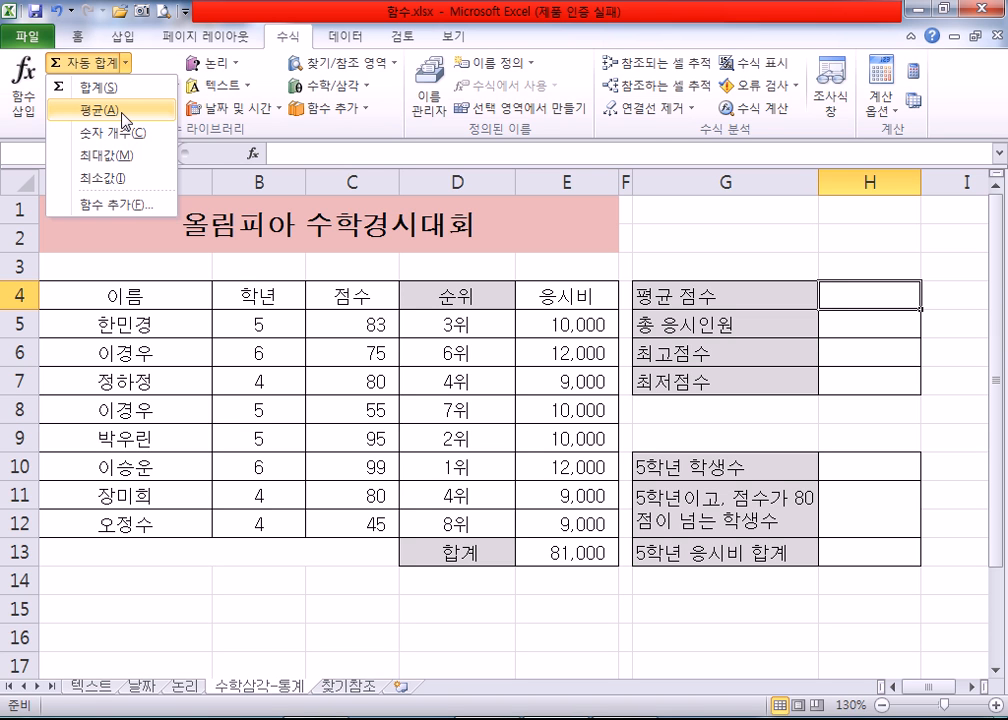
pyautogui.click(123, 114)
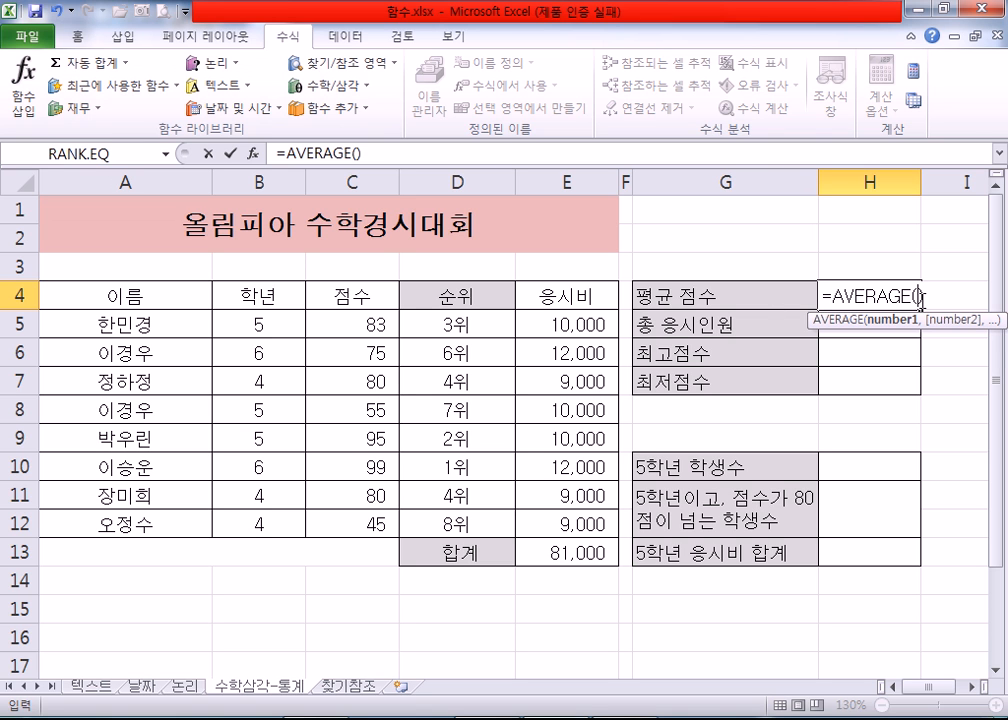
pyautogui.moveTo(344, 322); pyautogui.dragTo(349, 519)
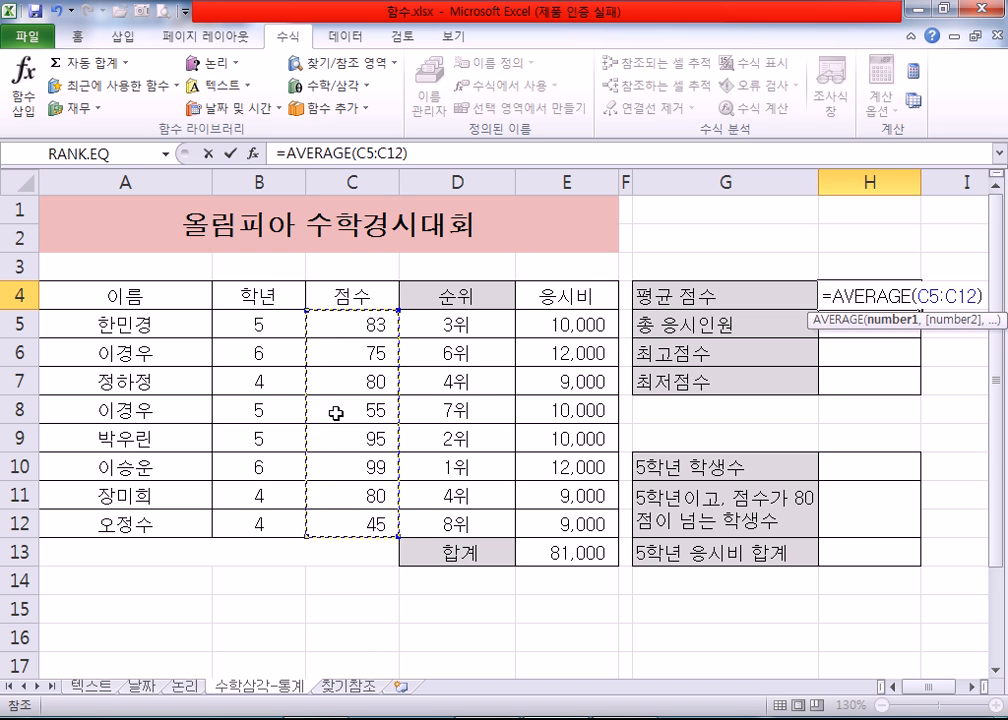
pyautogui.press('Return')
# Step: Change the number format of the average score in H4 to 일반 (General)
pyautogui.click(828, 293)
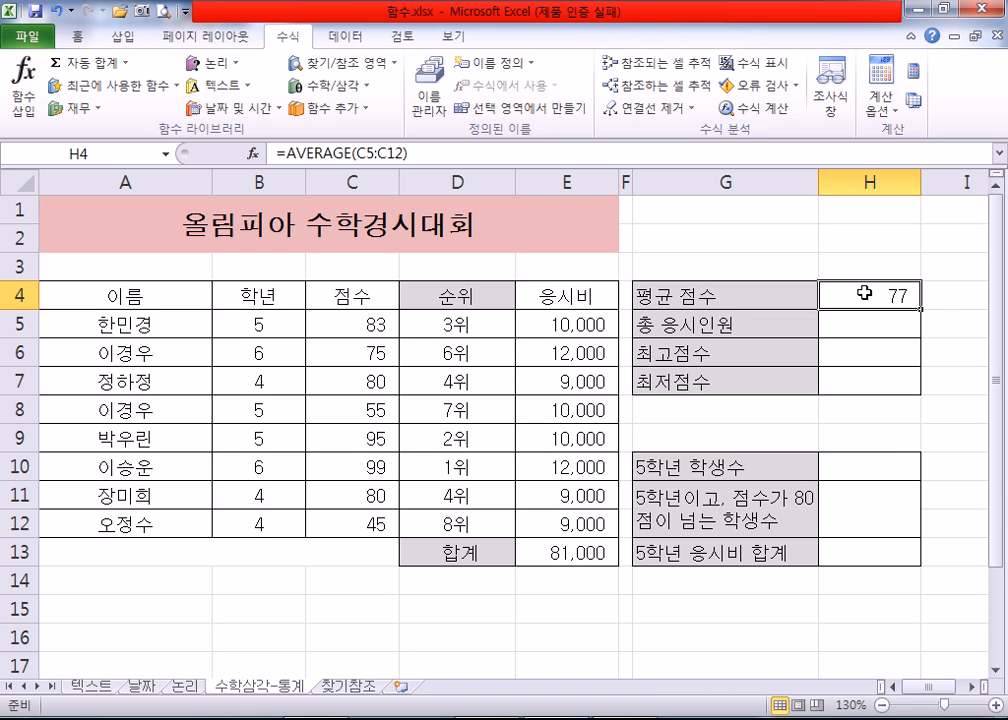
pyautogui.hotkey('ctrl', '1')
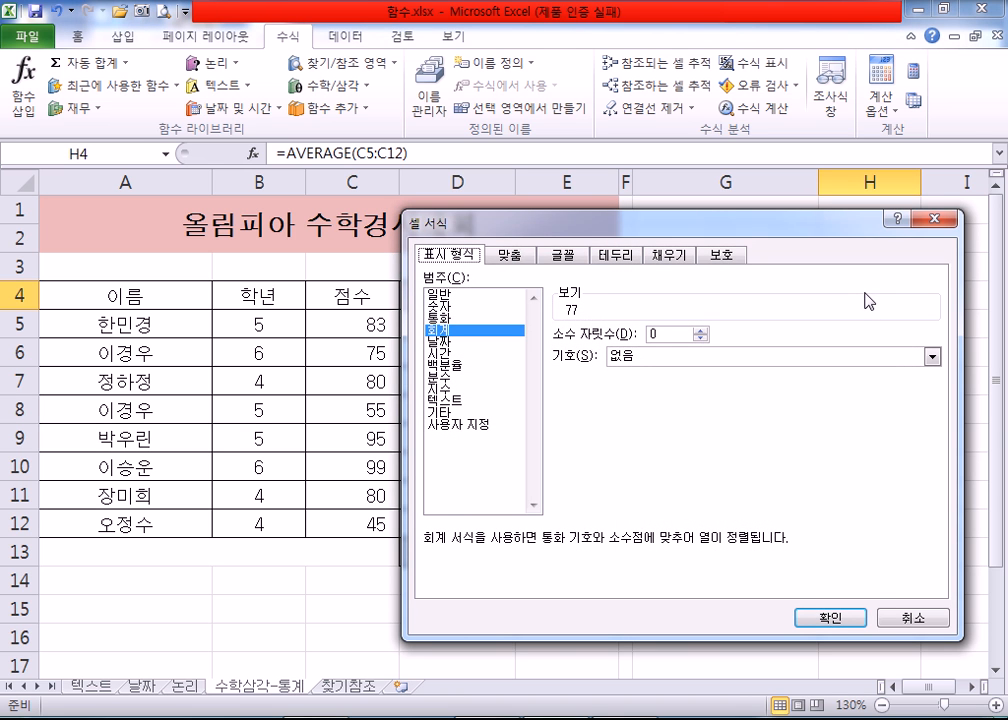
pyautogui.click(449, 295)
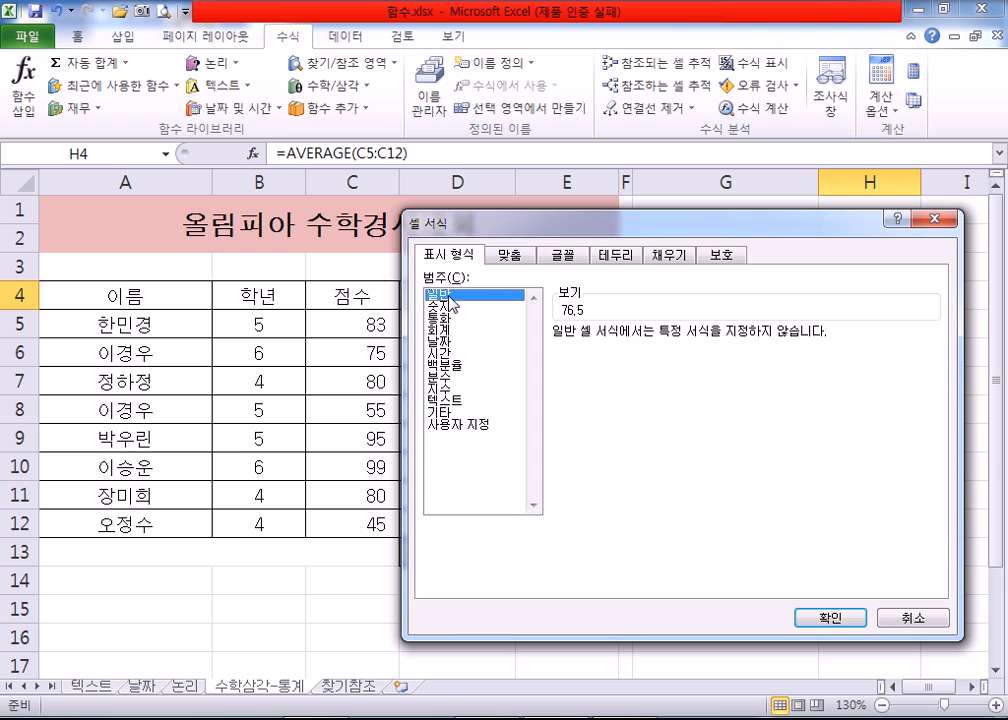
pyautogui.click(828, 614)
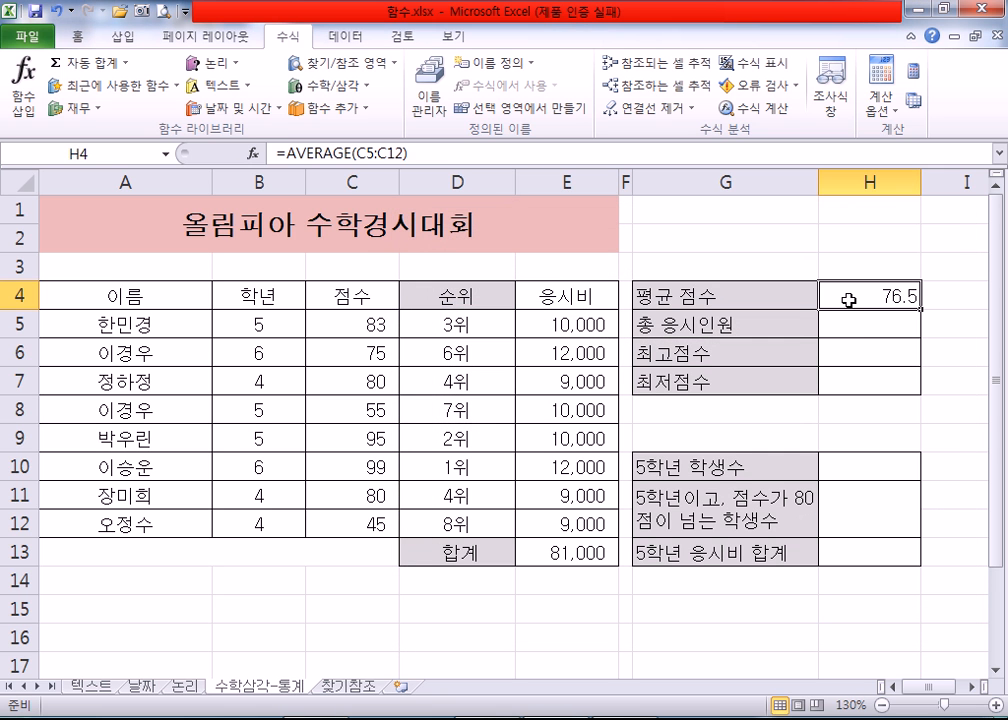
# Step: Apply the comma style to the average score in H4 and increase its display to four decimal places
pyautogui.moveTo(372, 322); pyautogui.dragTo(349, 520)
pyautogui.click(860, 297)
pyautogui.click(76, 36)
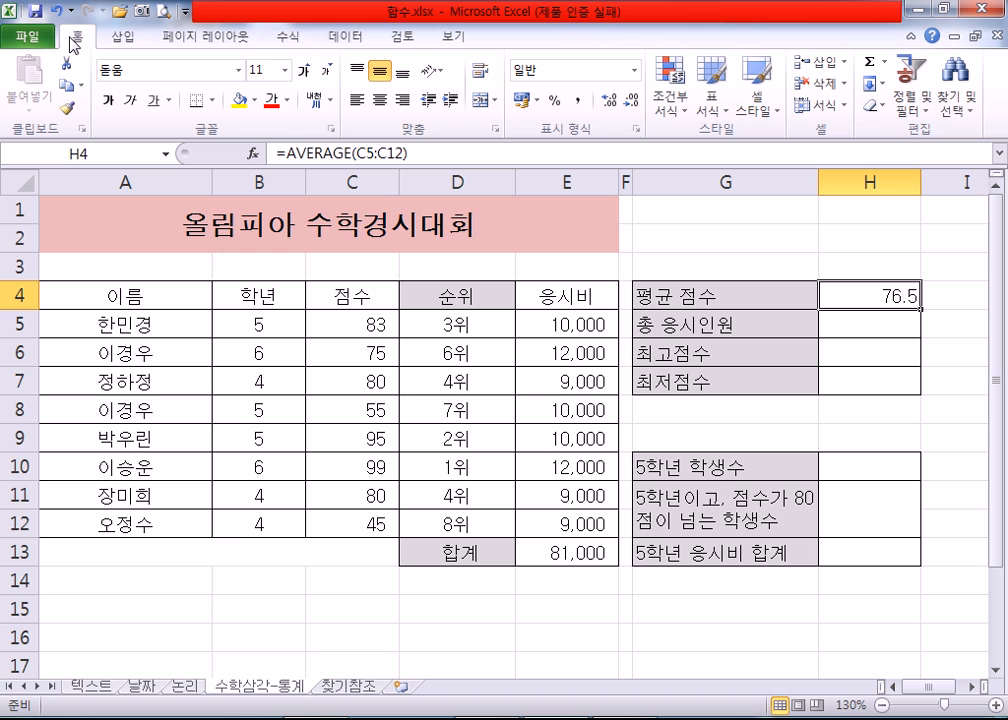
pyautogui.click(578, 101)
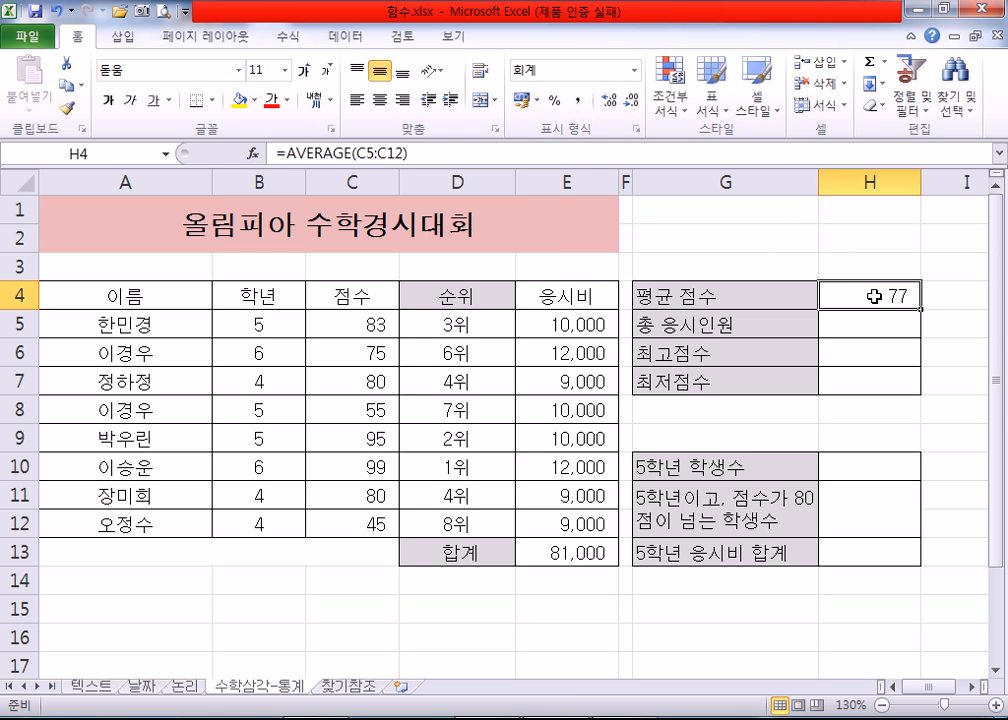
pyautogui.click(609, 101)
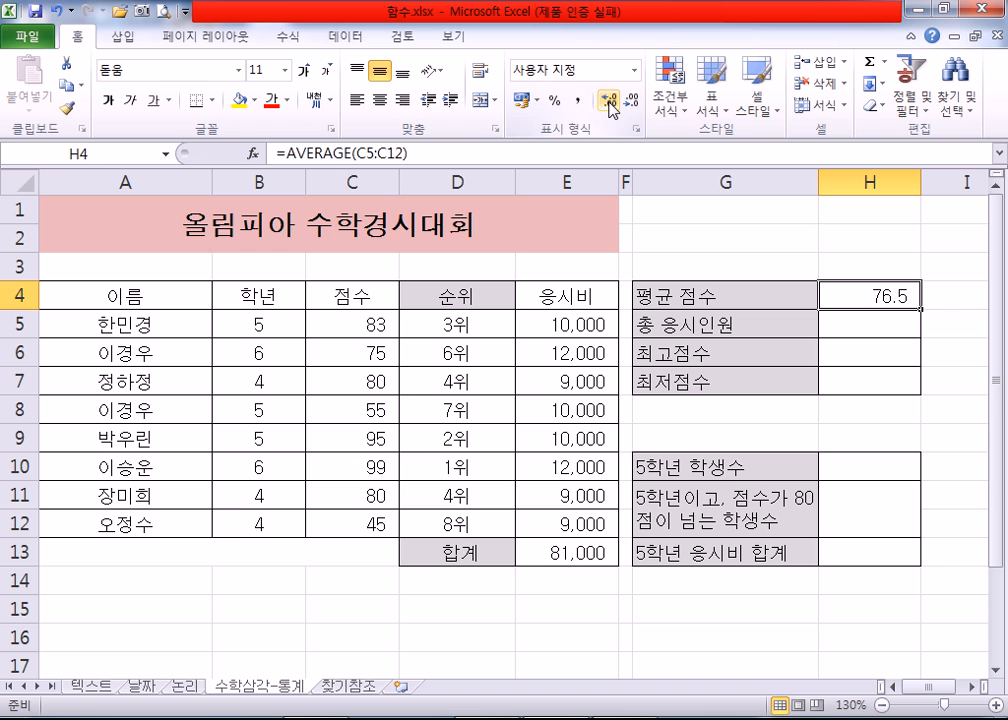
pyautogui.click(609, 101)
pyautogui.click(609, 101)
pyautogui.click(609, 101)
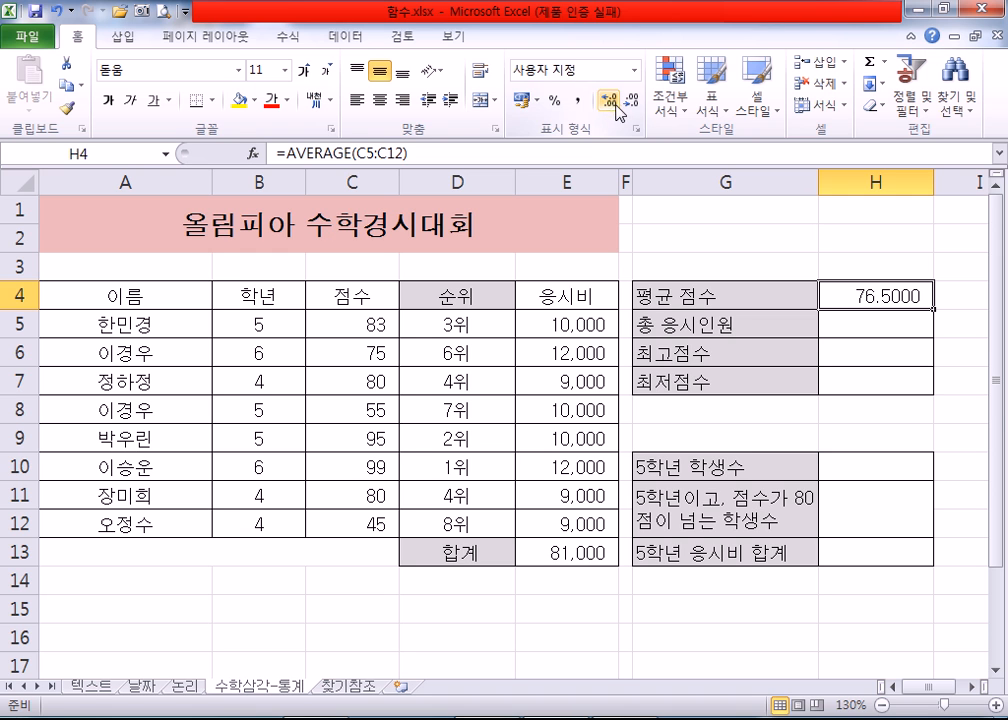
# Step: Reduce the decimals of the average score in H4 to one place, and raise them back to two
pyautogui.click(634, 102)
pyautogui.click(634, 102)
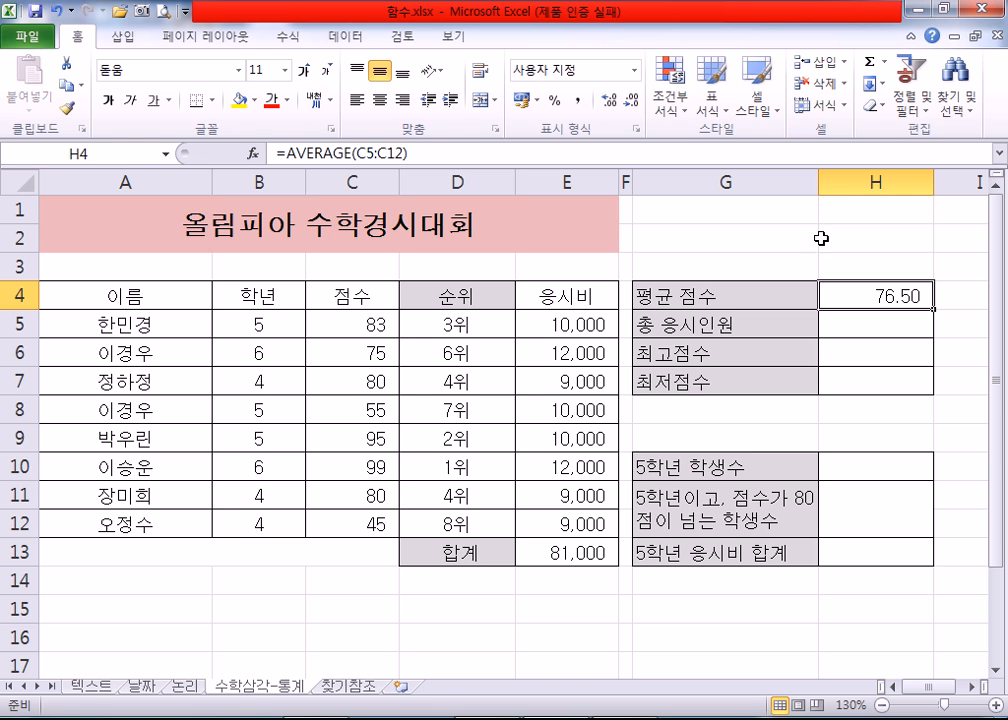
pyautogui.click(631, 101)
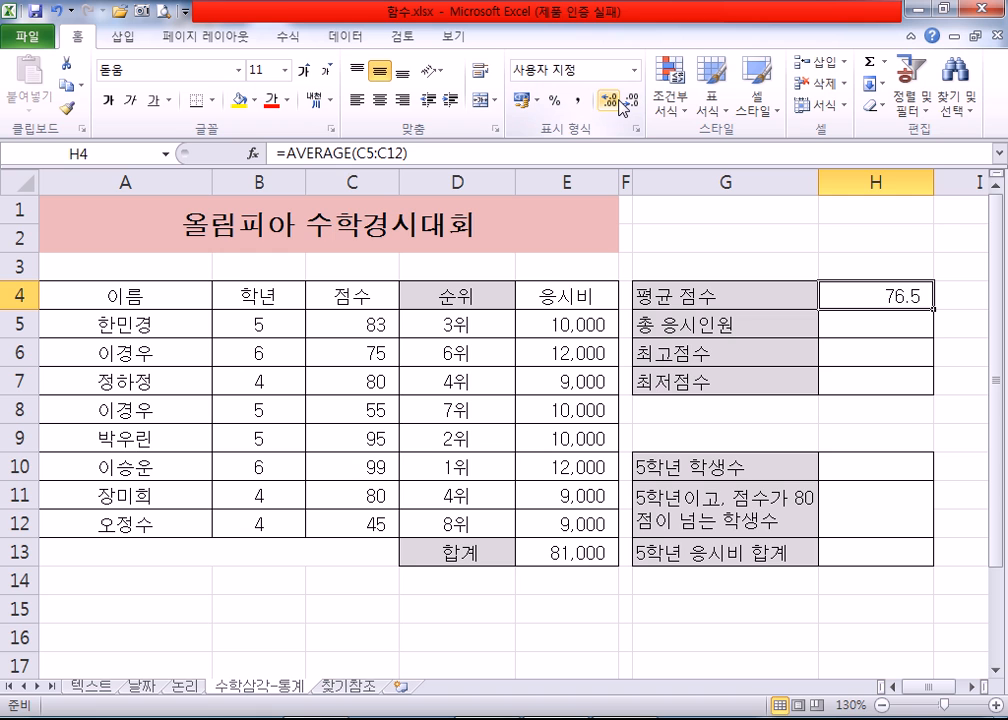
pyautogui.click(613, 103)
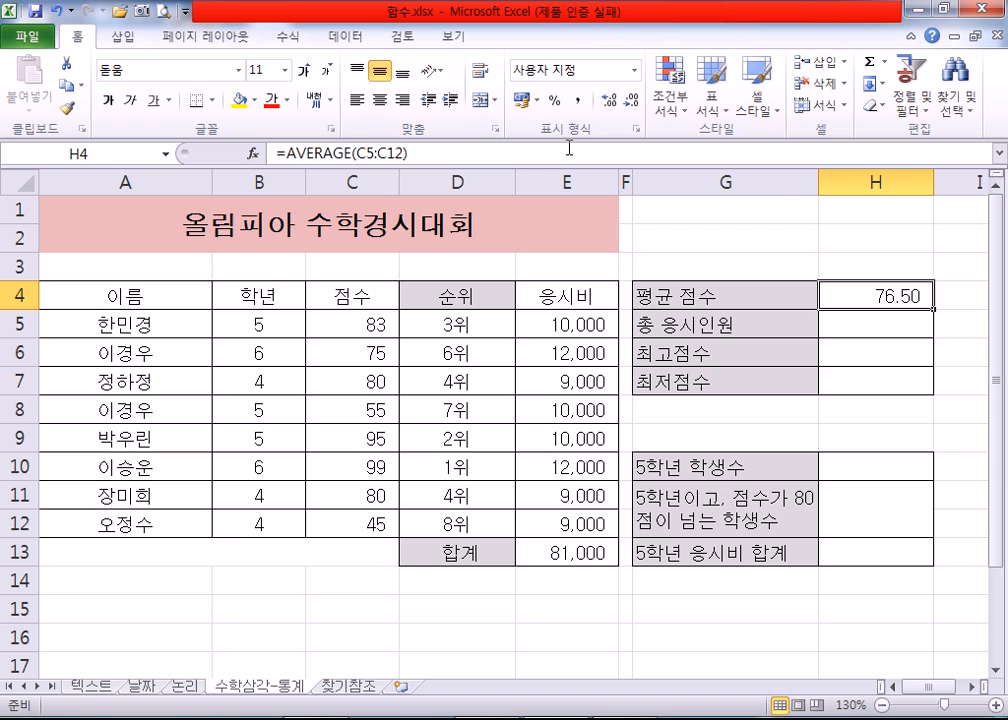
# Step: Reapply the comma style to the average score in H4 and show it with two decimal places
pyautogui.click(577, 101)
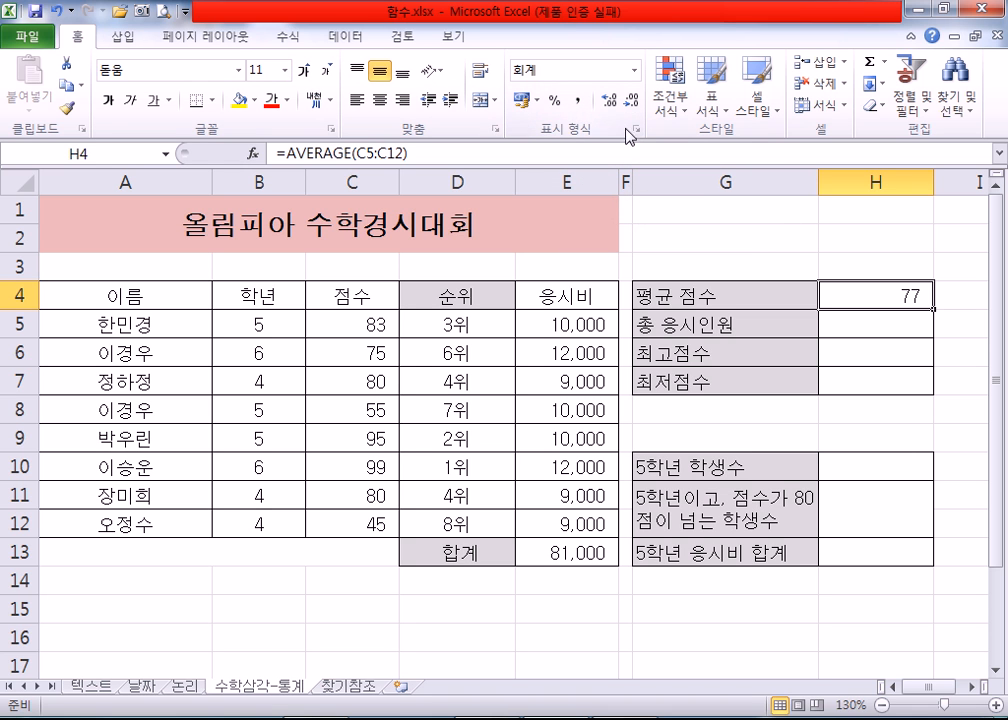
pyautogui.click(610, 102)
pyautogui.click(610, 102)
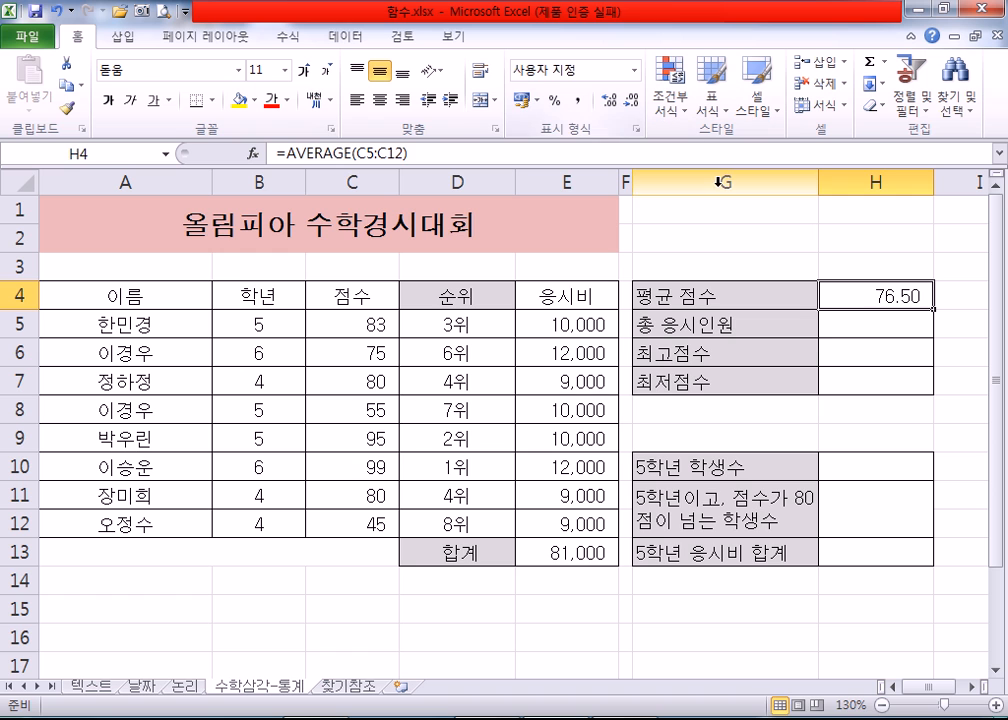
# Step: Compare the 이름 entries A5:A12 and the 응시비 amounts E5:E12 as possible ranges to count for 총 응시인원
pyautogui.click(840, 329)
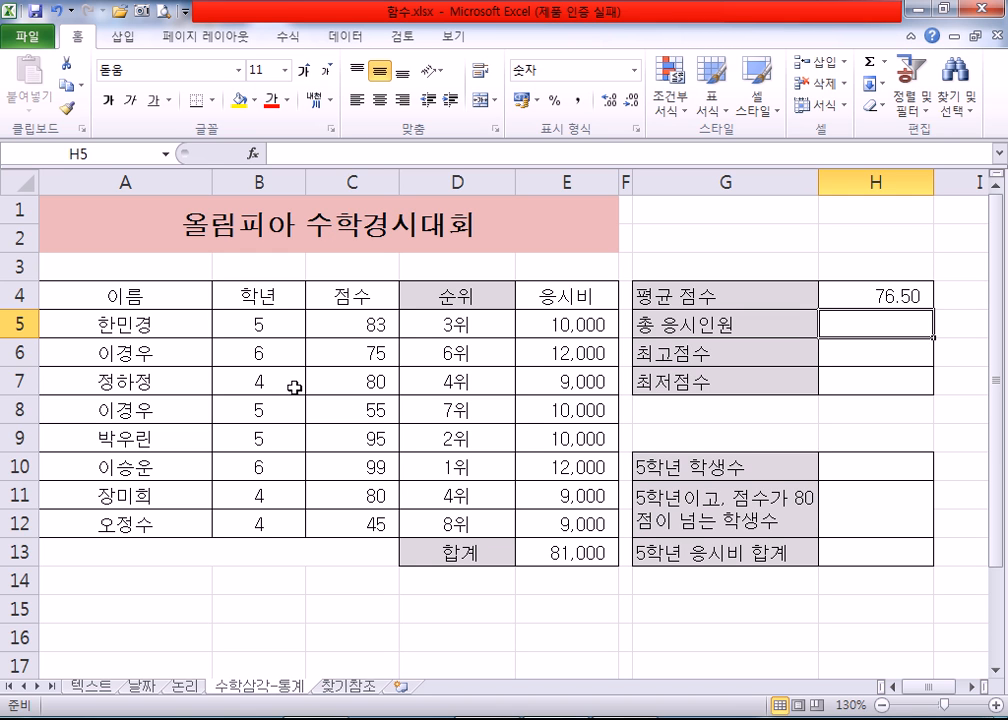
pyautogui.scroll(-1, 222, 410)
pyautogui.scroll(1, 216, 434)
pyautogui.moveTo(150, 324); pyautogui.dragTo(149, 516)
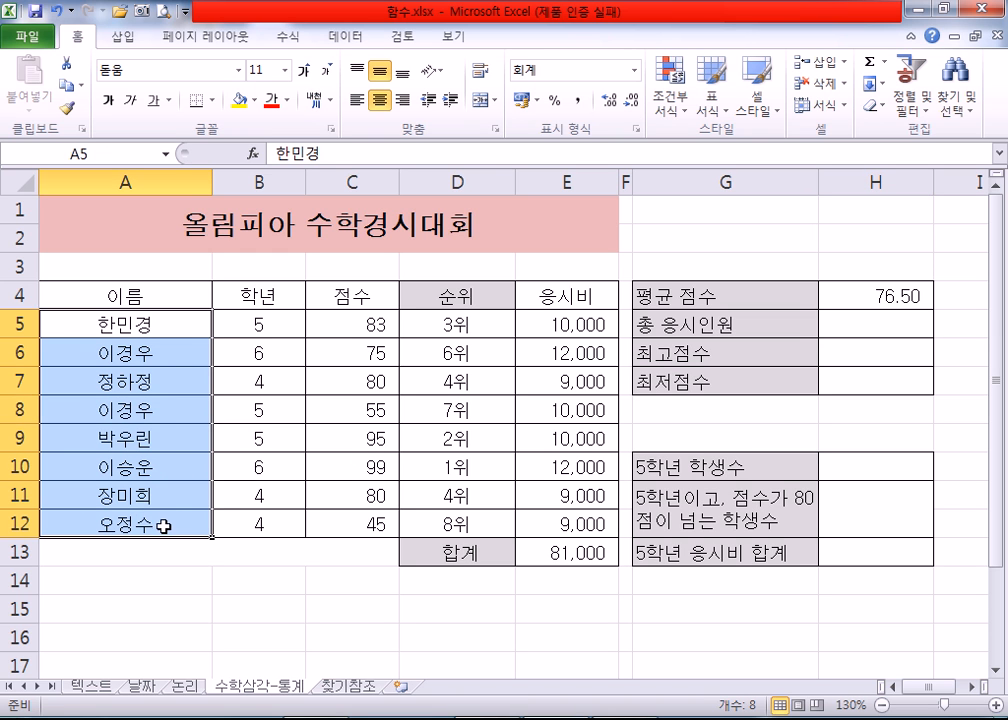
pyautogui.moveTo(540, 324); pyautogui.dragTo(536, 523)
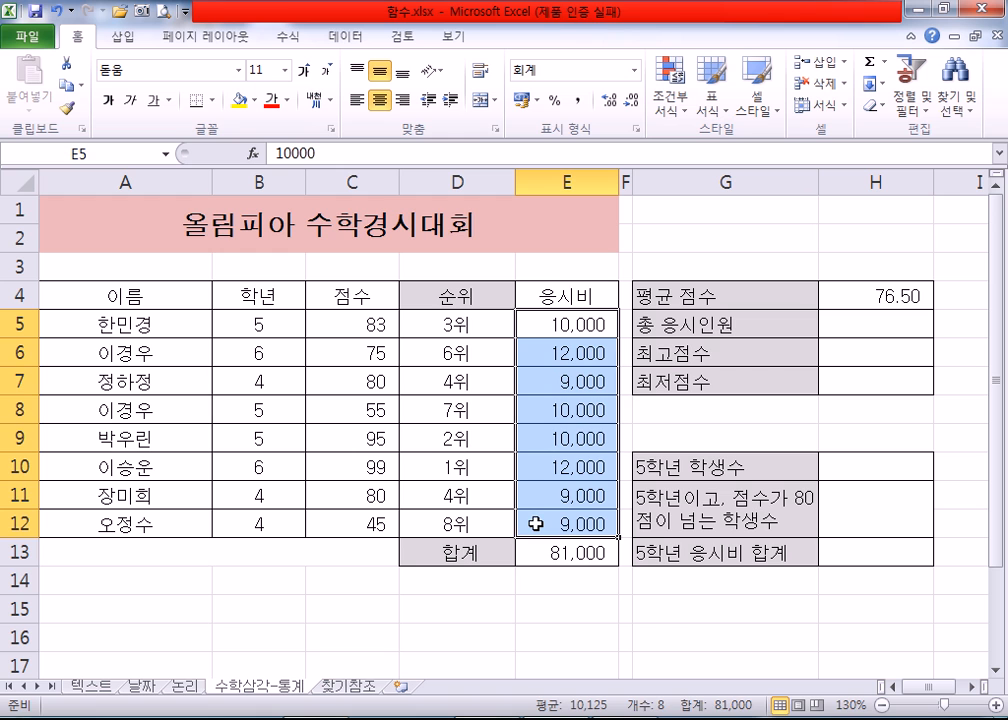
pyautogui.click(536, 330)
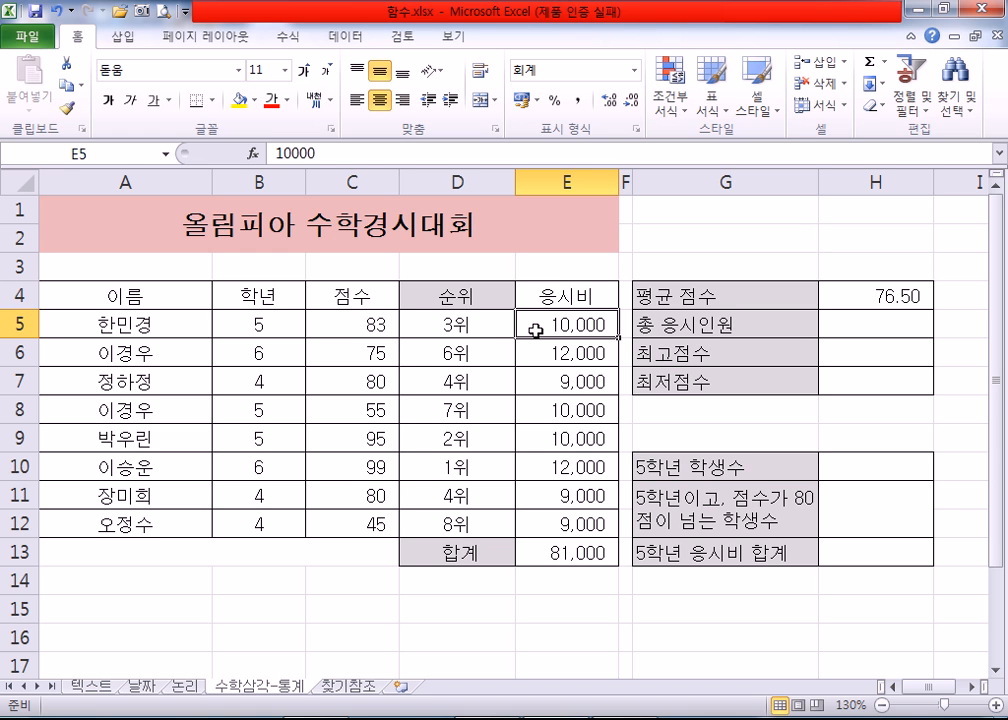
# Step: Compare the ranges A5:A12 and E5:E12, try clearing the 응시비 amount in E7, and undo the deletion
pyautogui.moveTo(160, 330); pyautogui.dragTo(160, 521)
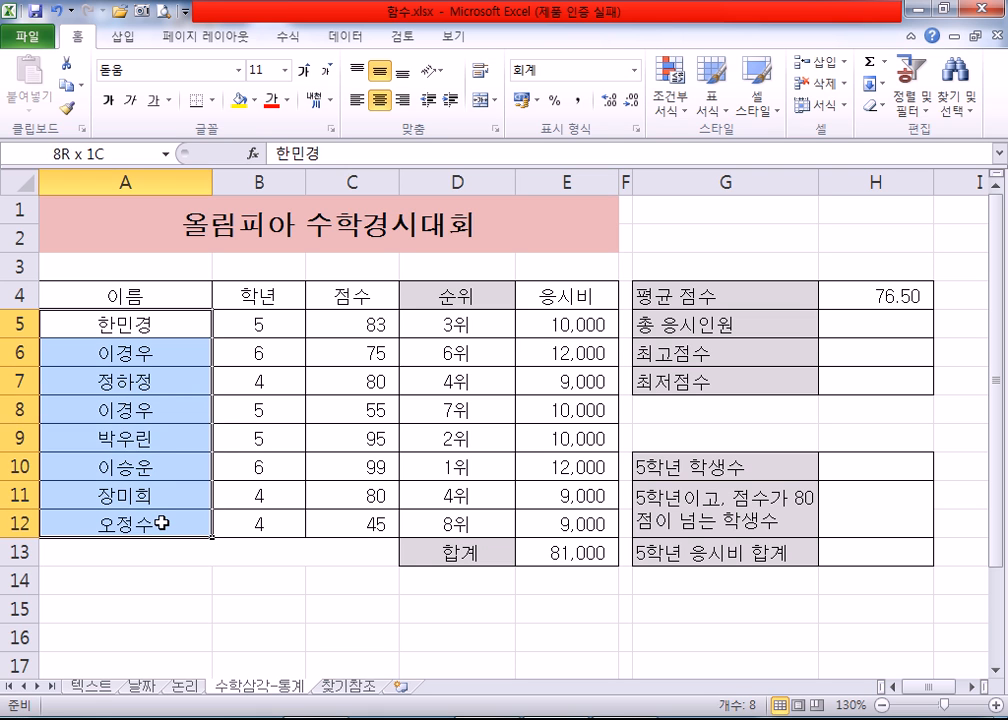
pyautogui.moveTo(545, 326); pyautogui.dragTo(561, 519)
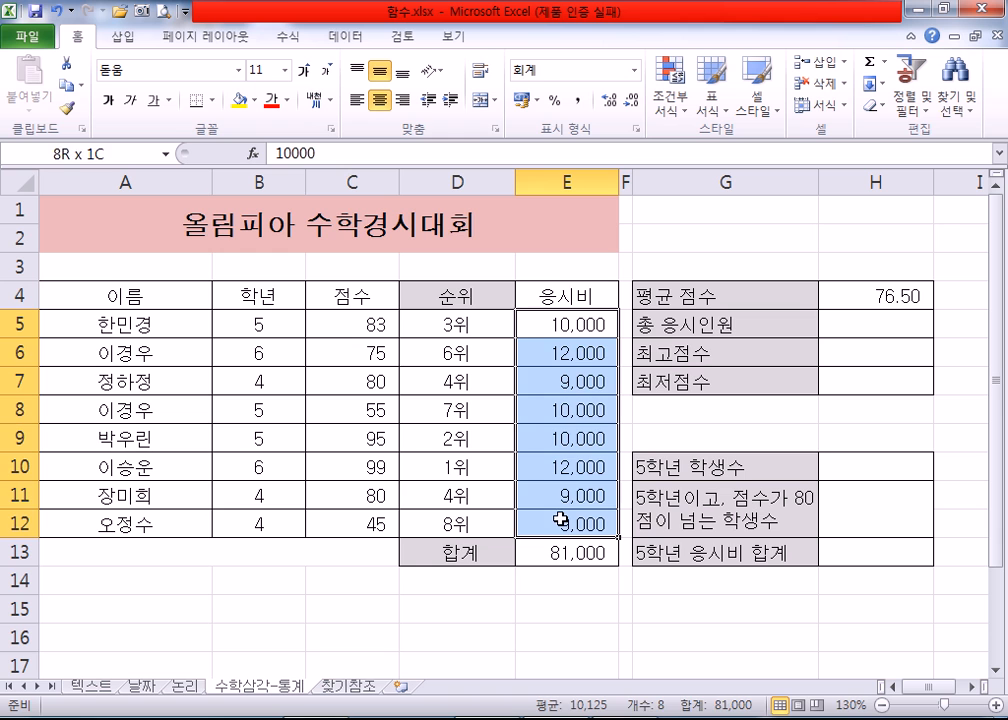
pyautogui.click(556, 380)
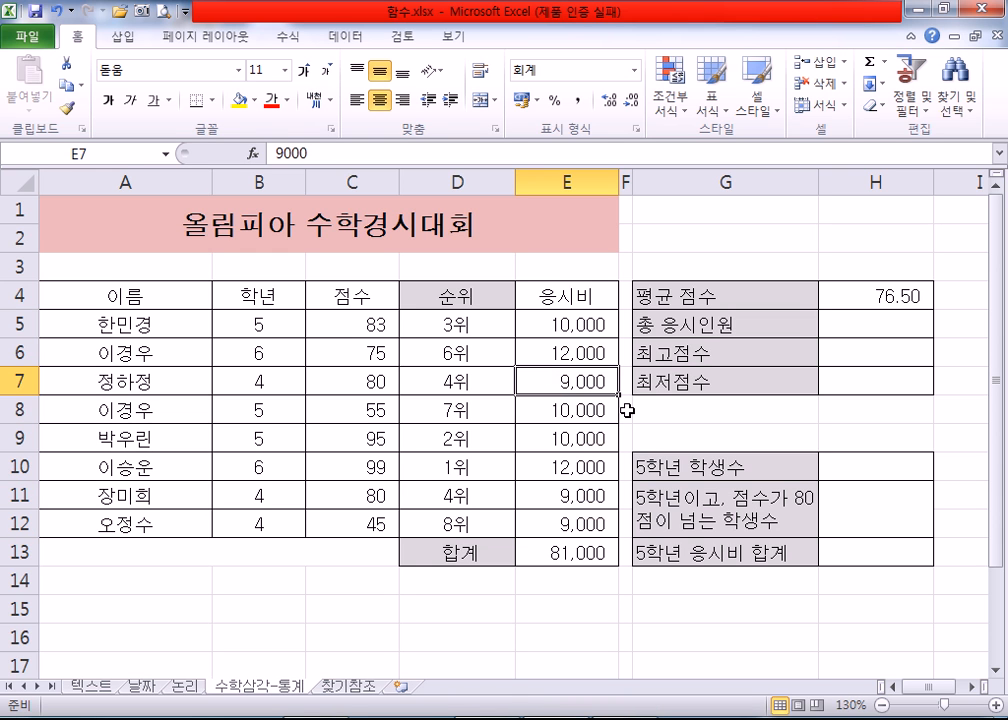
pyautogui.press('Delete')
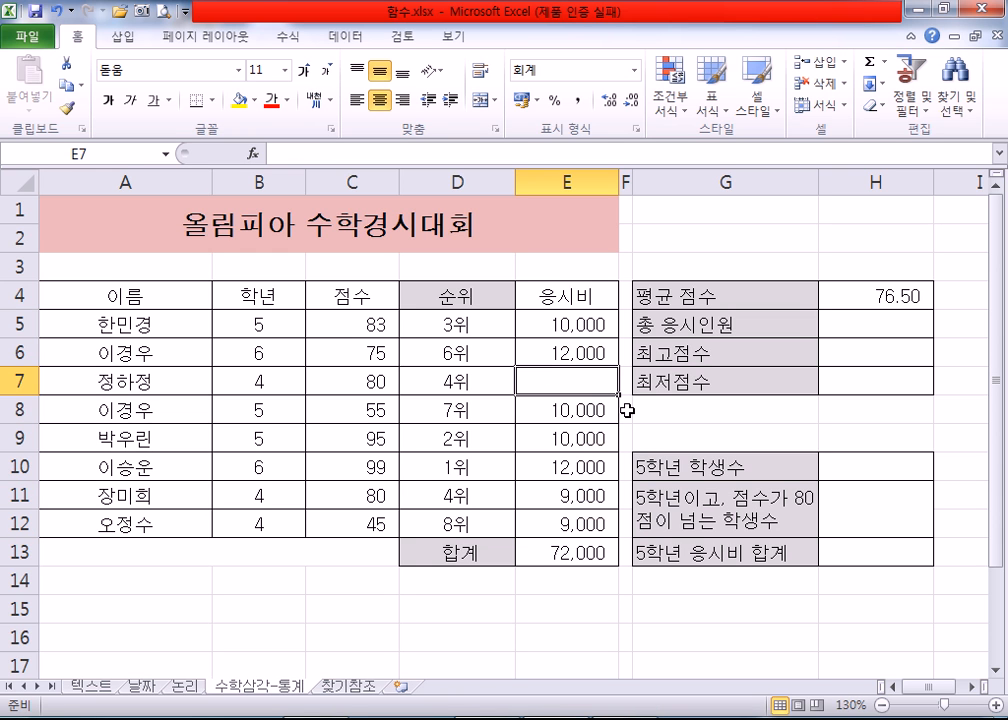
pyautogui.hotkey('ctrl', 'z')
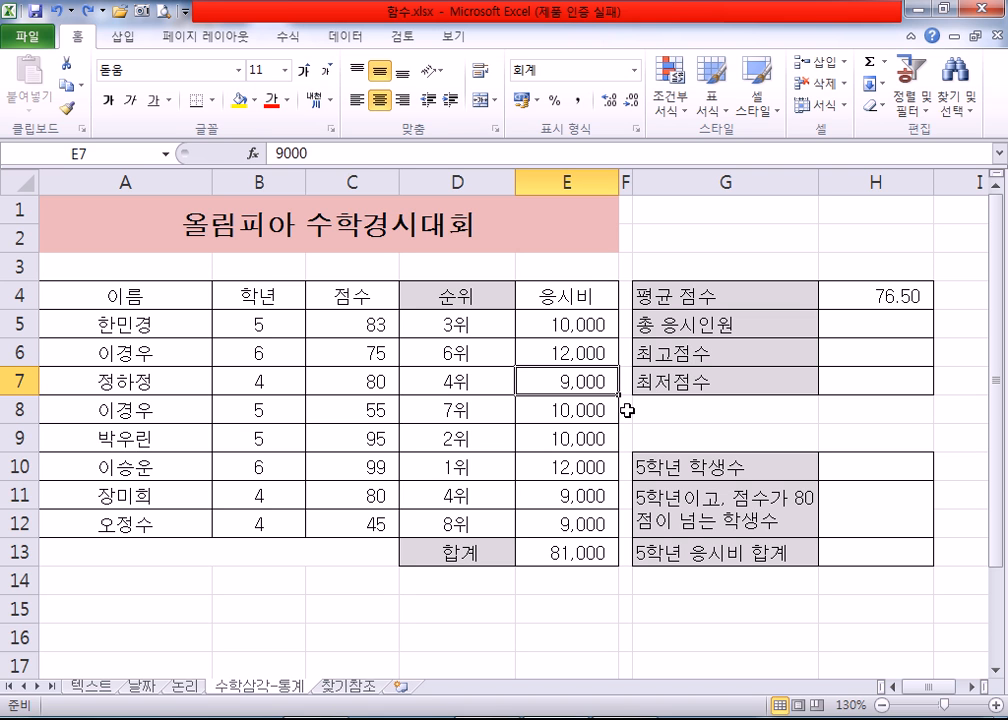
# Step: Check the 이름 range A5:A12, try clearing the score in C6, and undo the deletion
pyautogui.moveTo(170, 324); pyautogui.dragTo(210, 510)
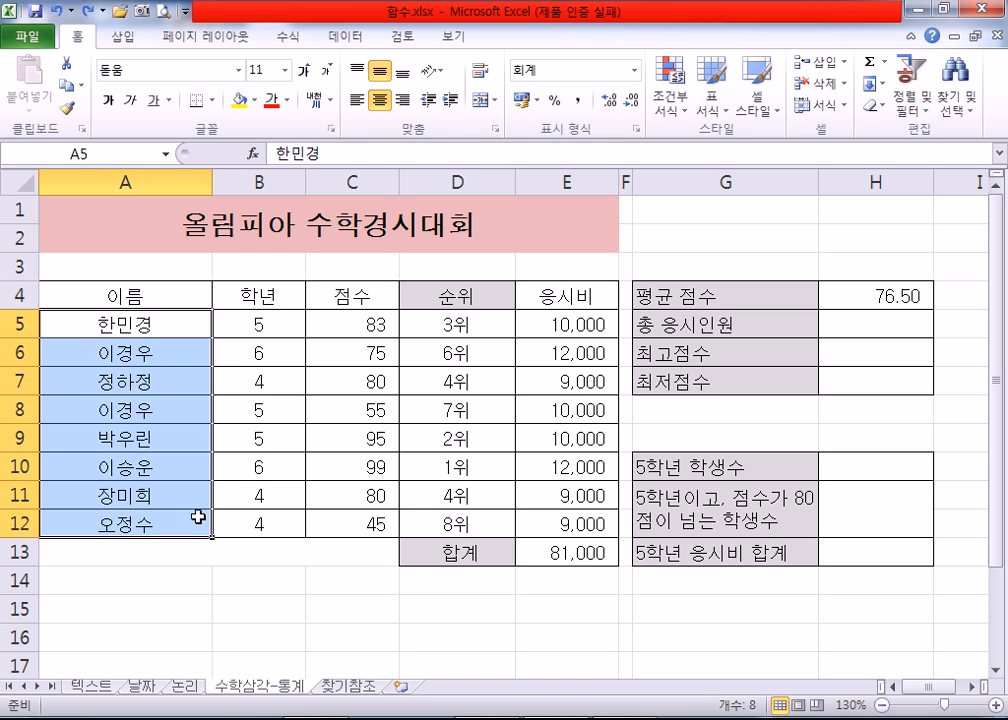
pyautogui.click(342, 323)
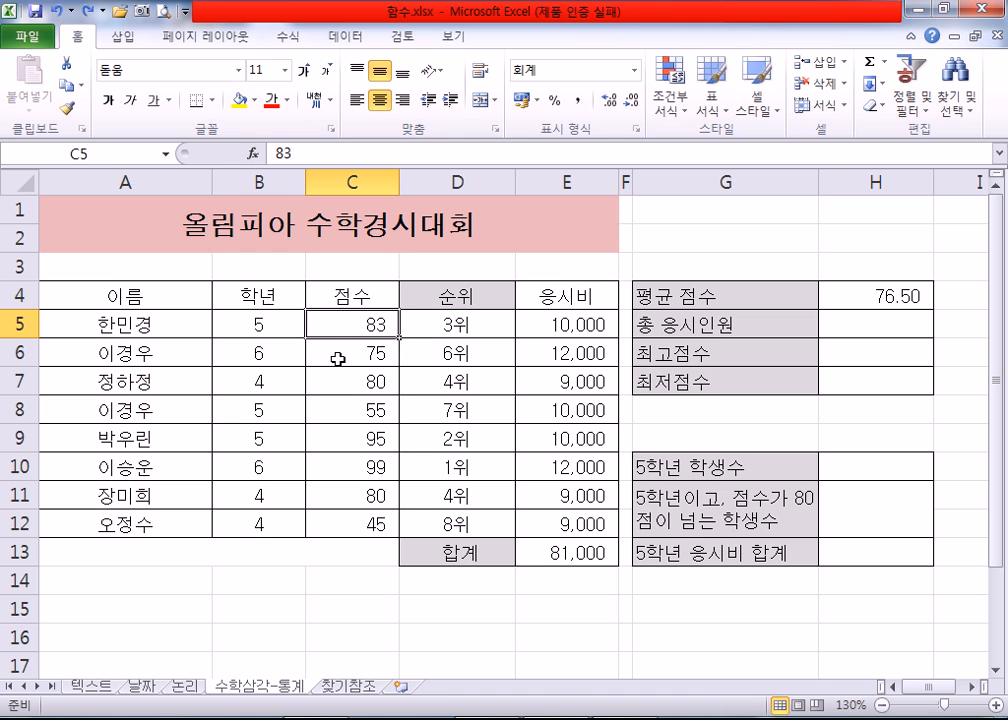
pyautogui.click(338, 359)
pyautogui.press('Delete')
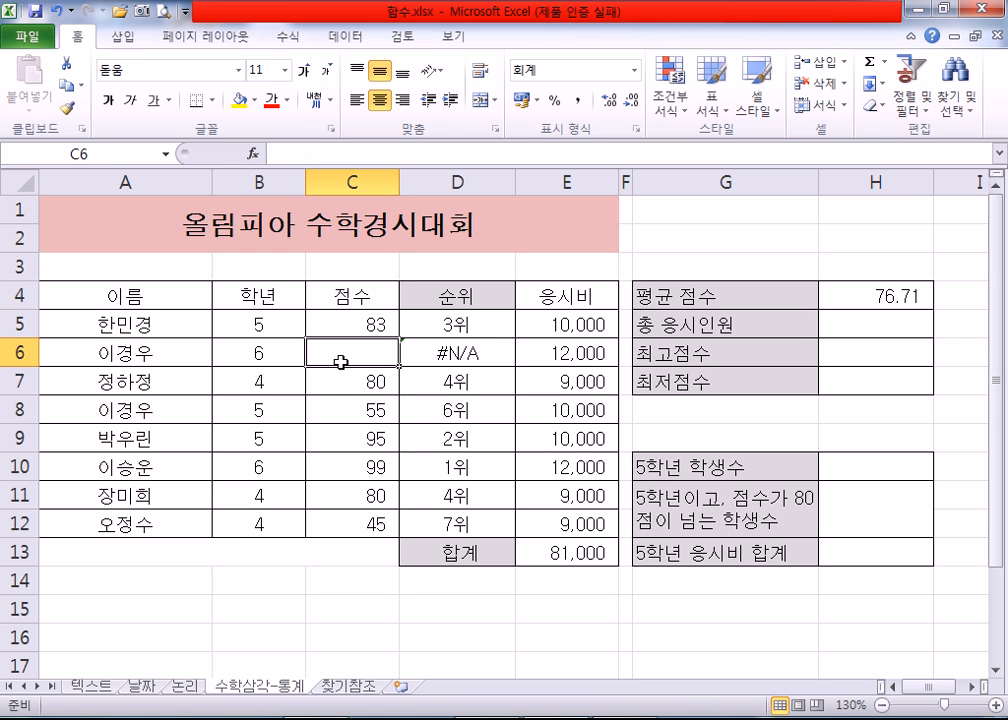
pyautogui.hotkey('ctrl', 'z')
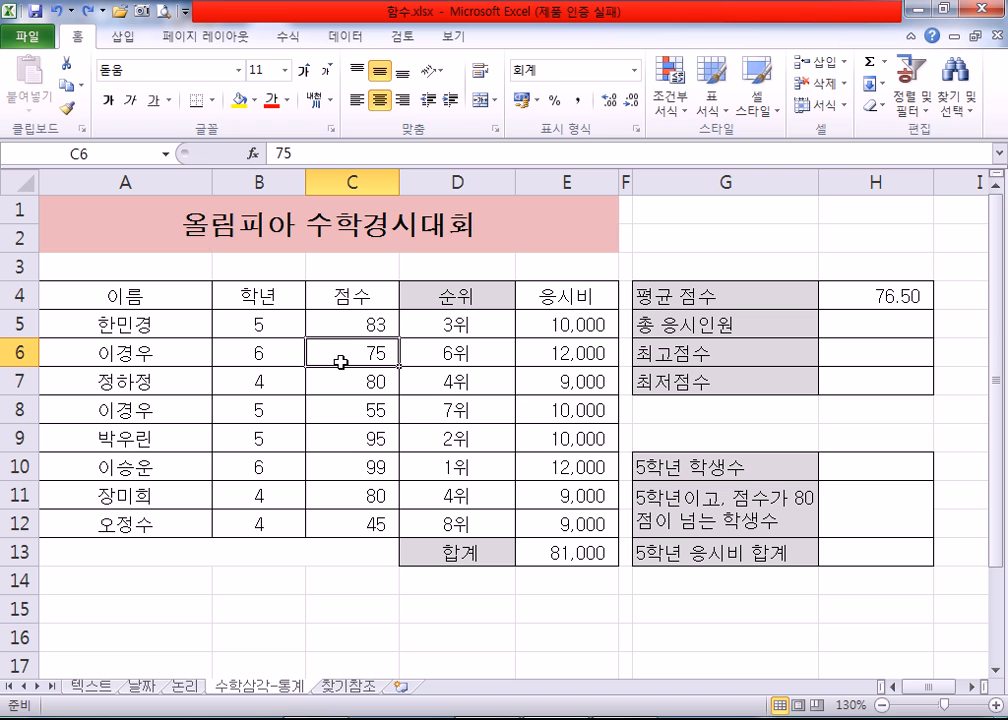
# Step: Try a score of 0 in C6 and undo the entry
pyautogui.write('0')
pyautogui.press('Return')
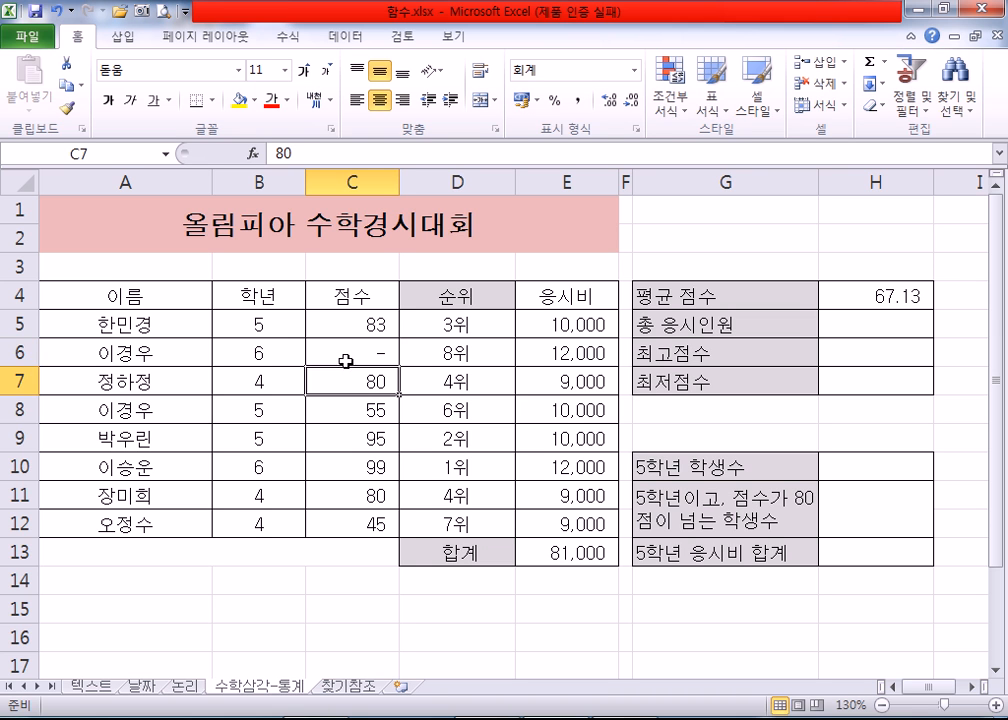
pyautogui.click(342, 352)
pyautogui.hotkey('ctrl', 'z')
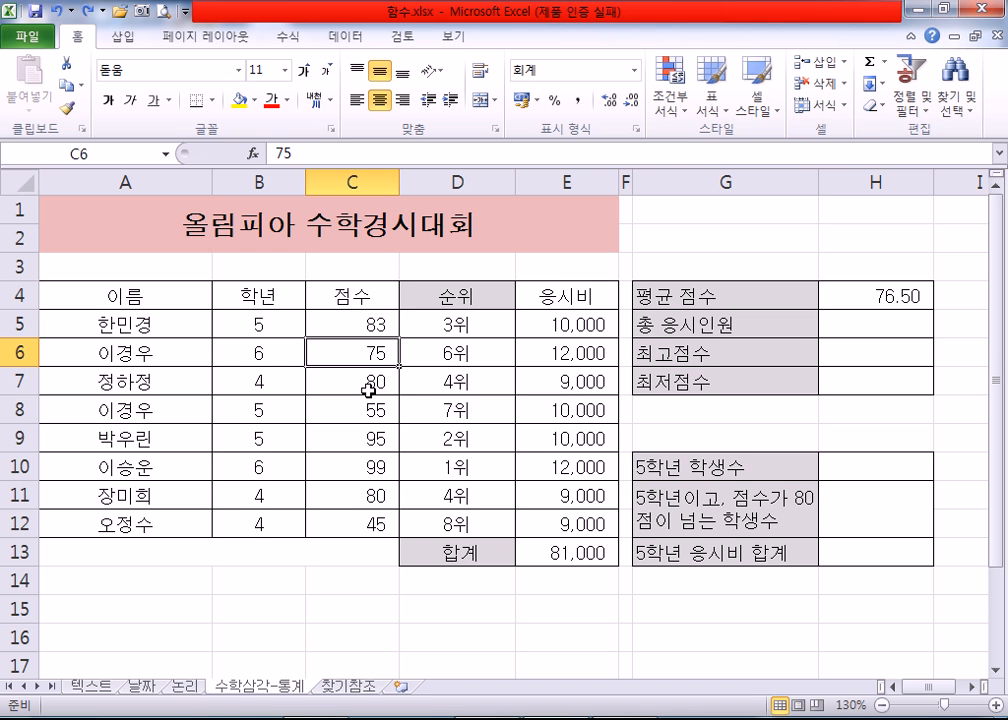
# Step: Clear the score in C6 once more, undo the deletion, and review the score range C5:C12
pyautogui.press('Delete')
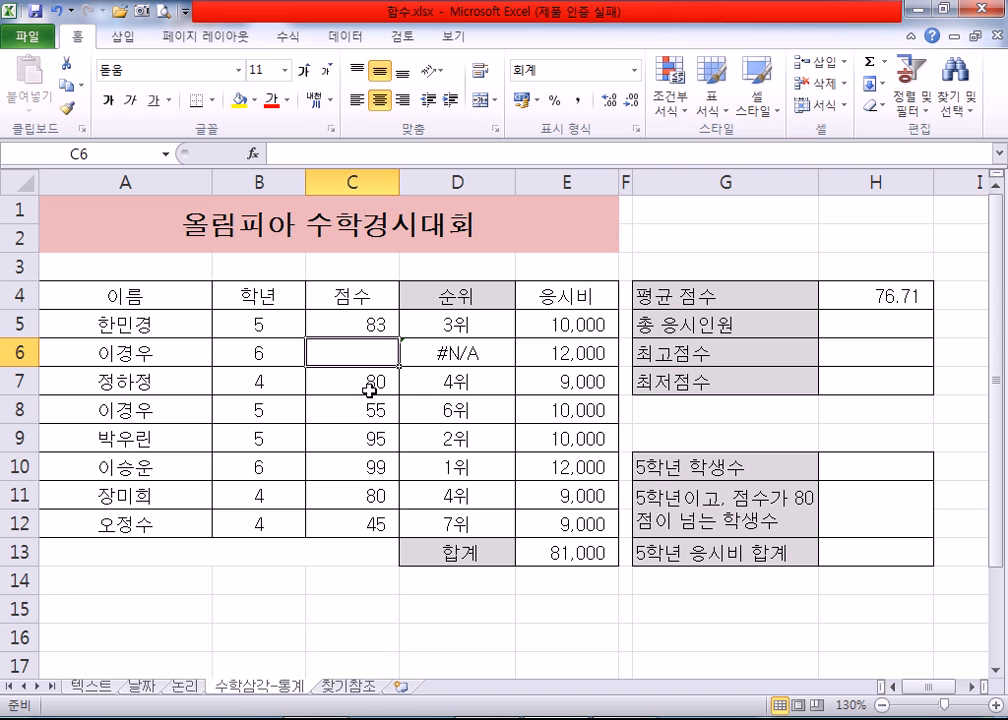
pyautogui.hotkey('ctrl', 'z')
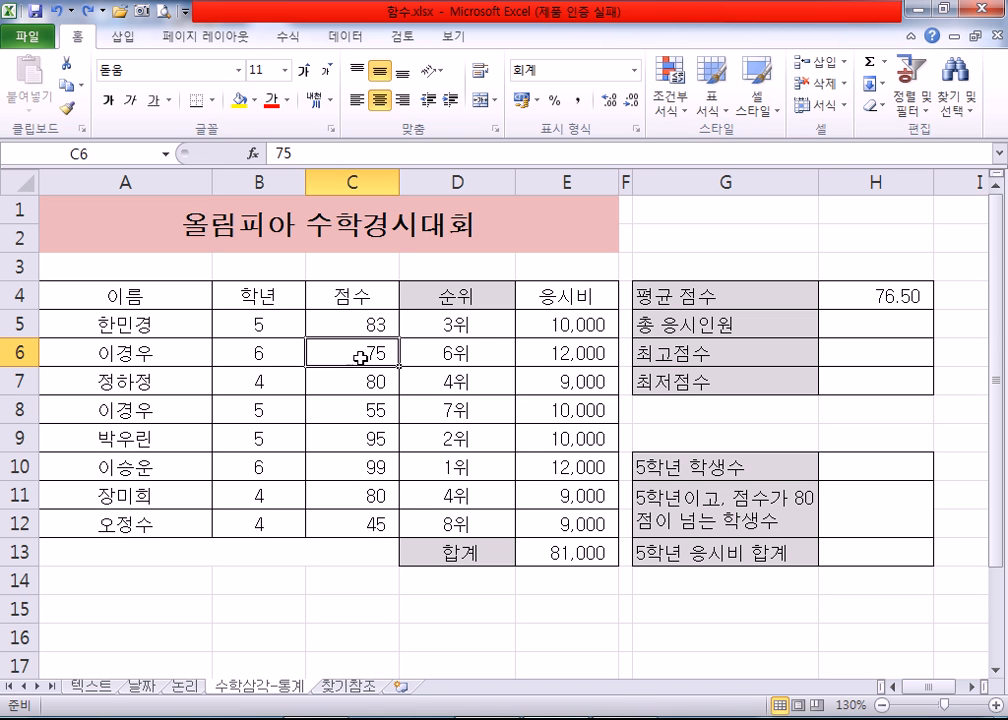
pyautogui.moveTo(353, 322); pyautogui.dragTo(355, 520)
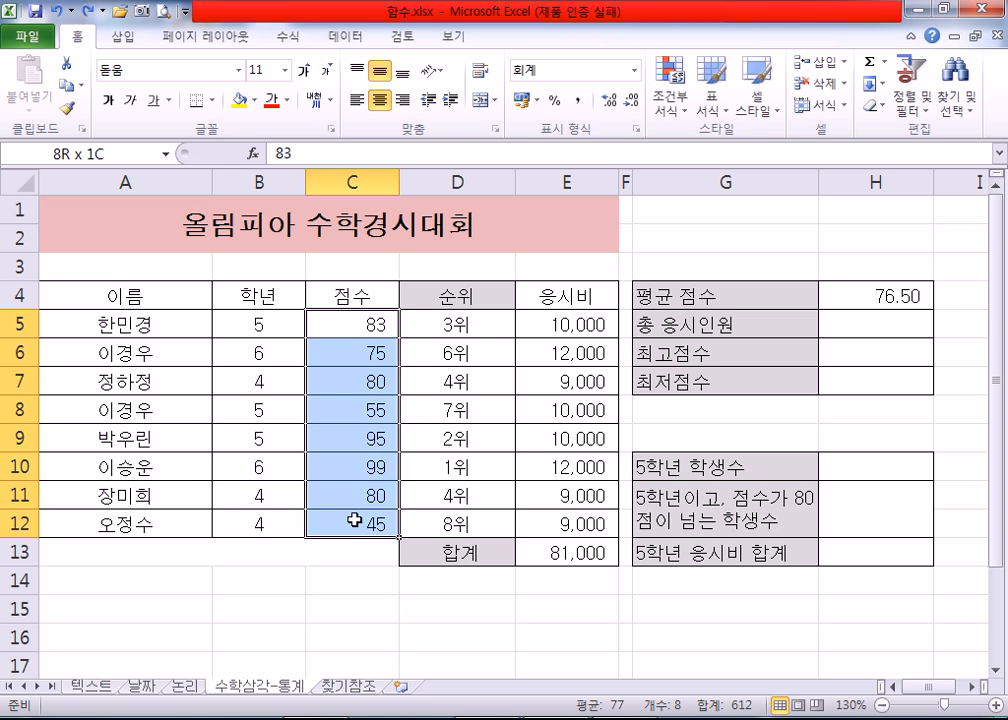
pyautogui.click(330, 578)
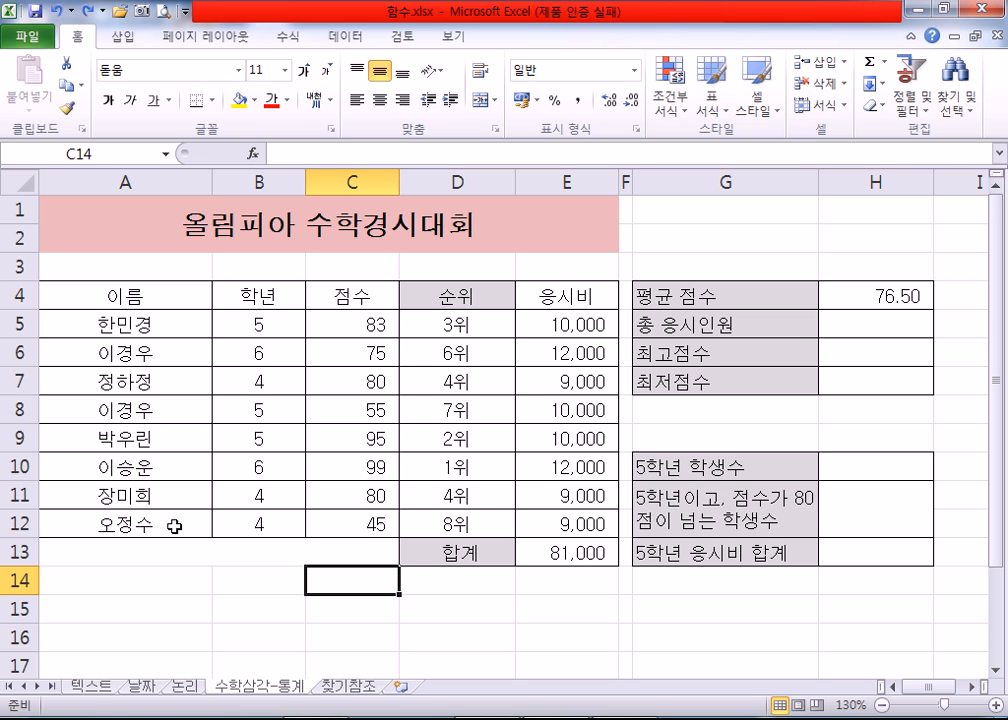
# Step: Open the function wizard for the 총 응시인원 cell H5 and examine the available function categories
pyautogui.click(872, 328)
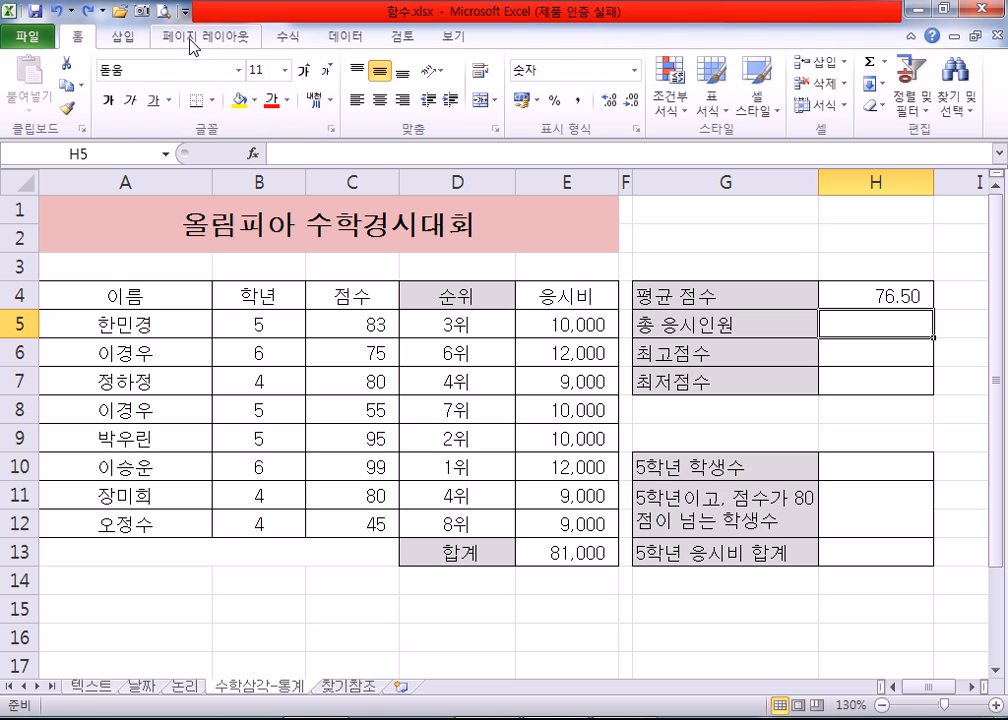
pyautogui.click(289, 37)
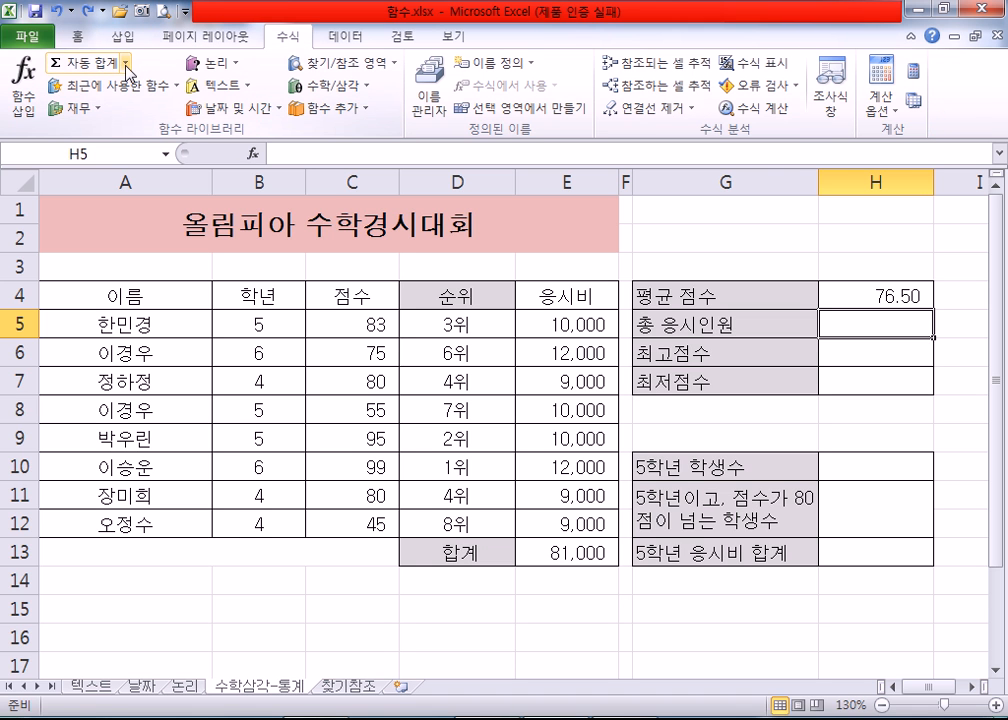
pyautogui.click(125, 62)
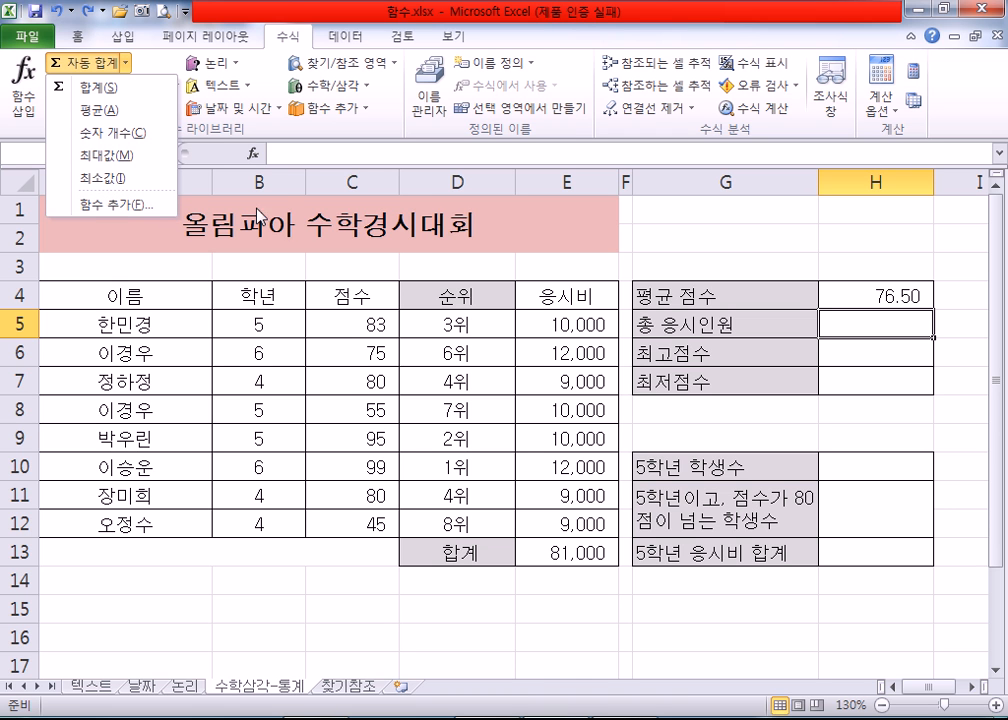
pyautogui.click(135, 207)
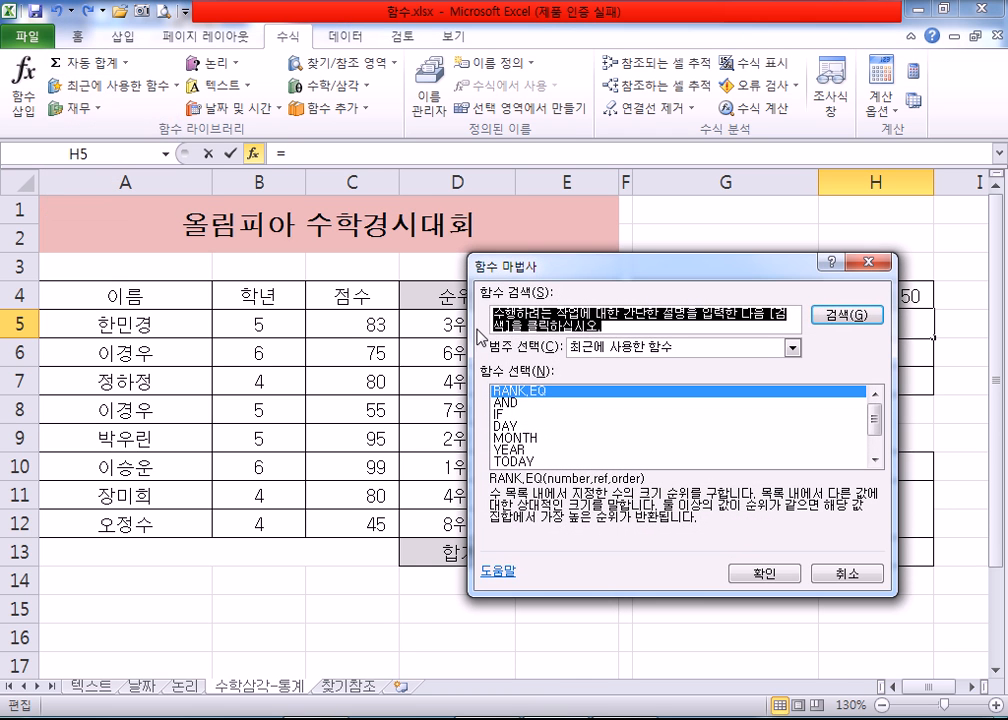
pyautogui.click(788, 350)
pyautogui.click(680, 362)
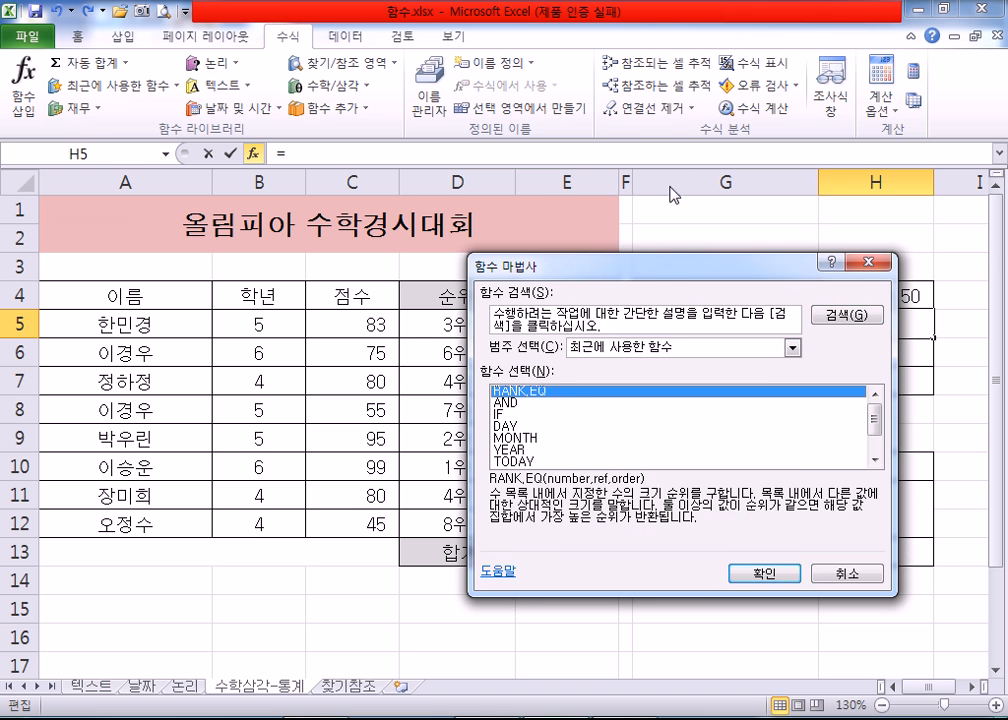
pyautogui.moveTo(650, 265); pyautogui.dragTo(659, 97)
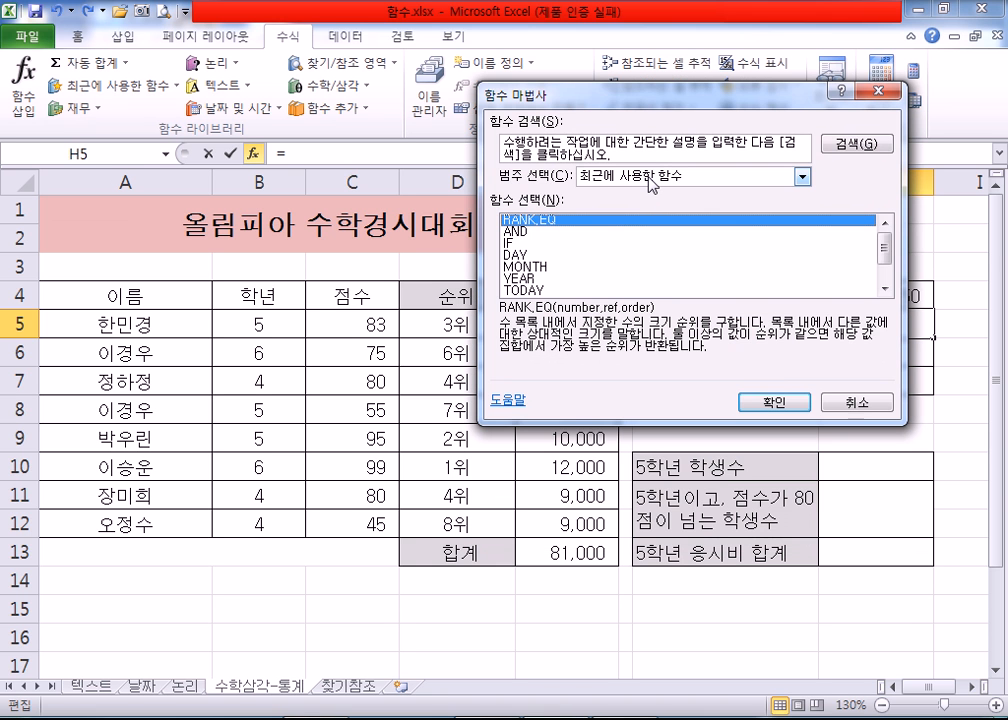
pyautogui.click(652, 180)
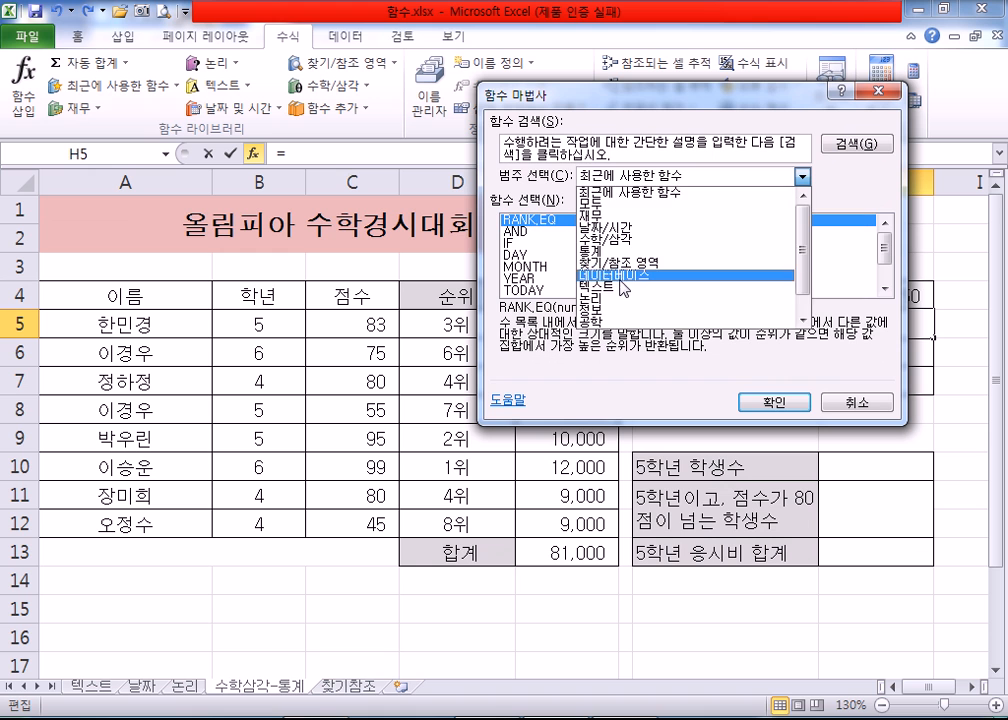
pyautogui.scroll(-1, 600, 228)
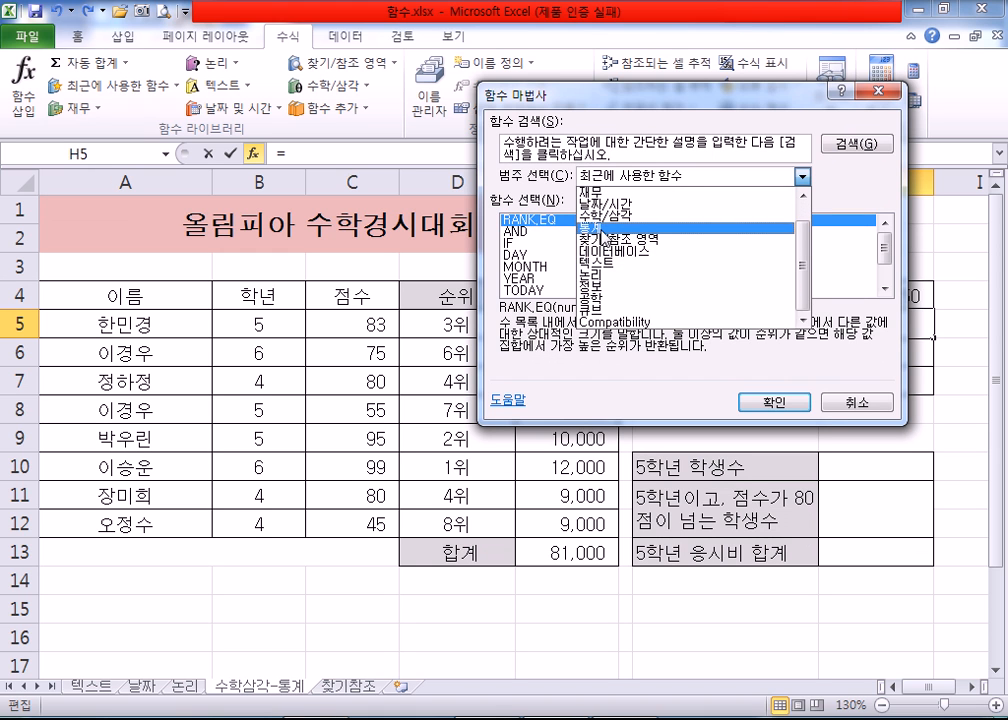
pyautogui.scroll(1, 600, 230)
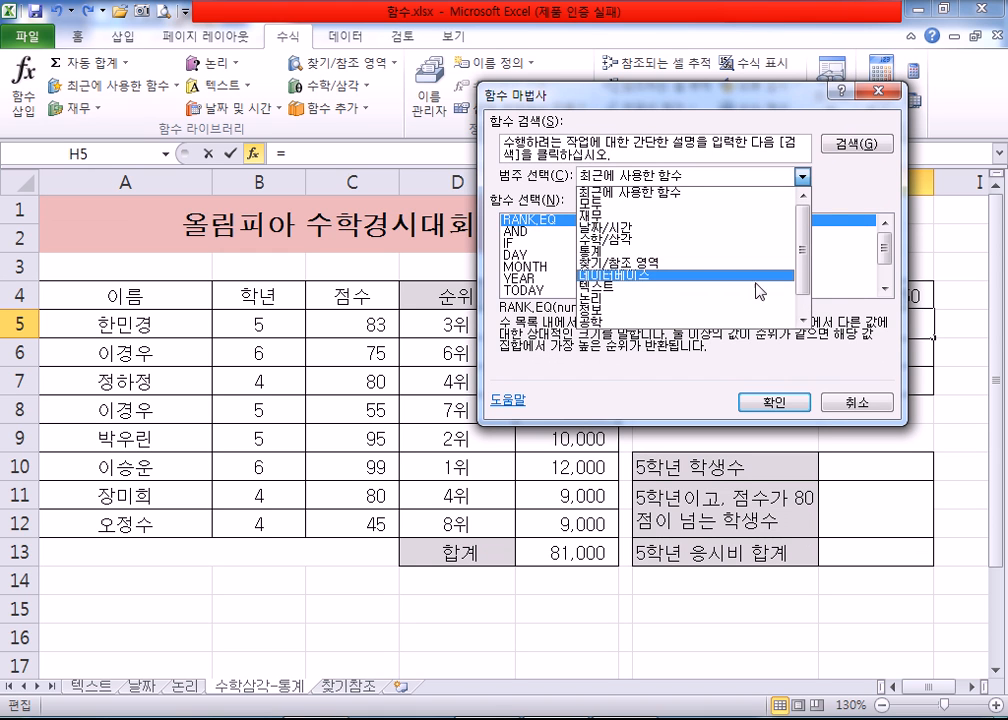
pyautogui.click(833, 190)
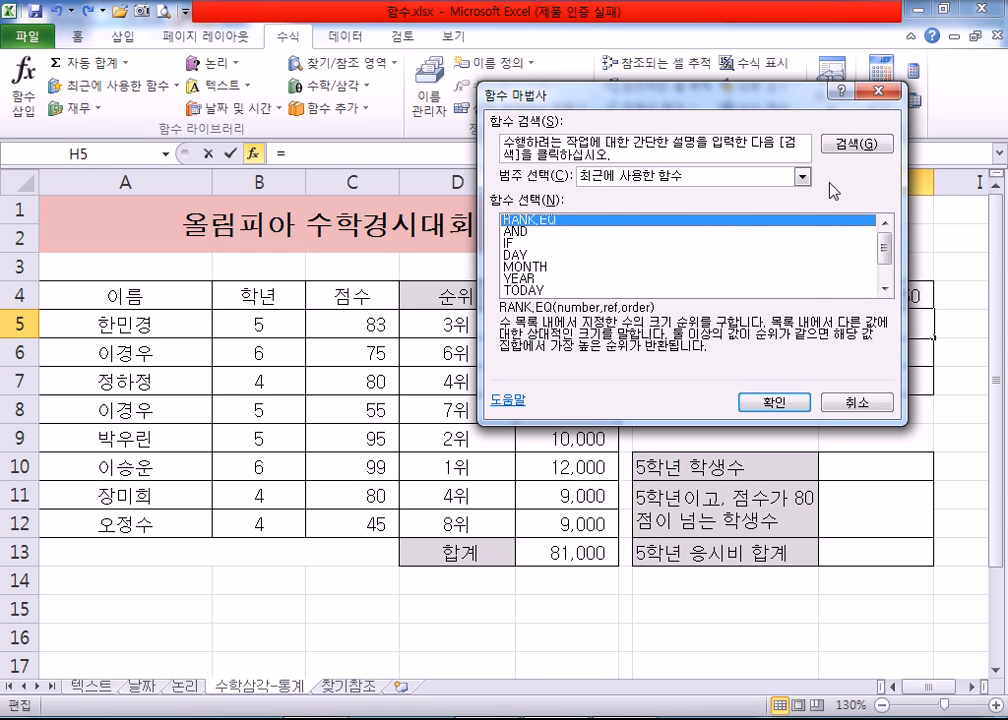
# Step: Show the functions of the 모두 category in the wizard and cancel without inserting one
pyautogui.click(746, 178)
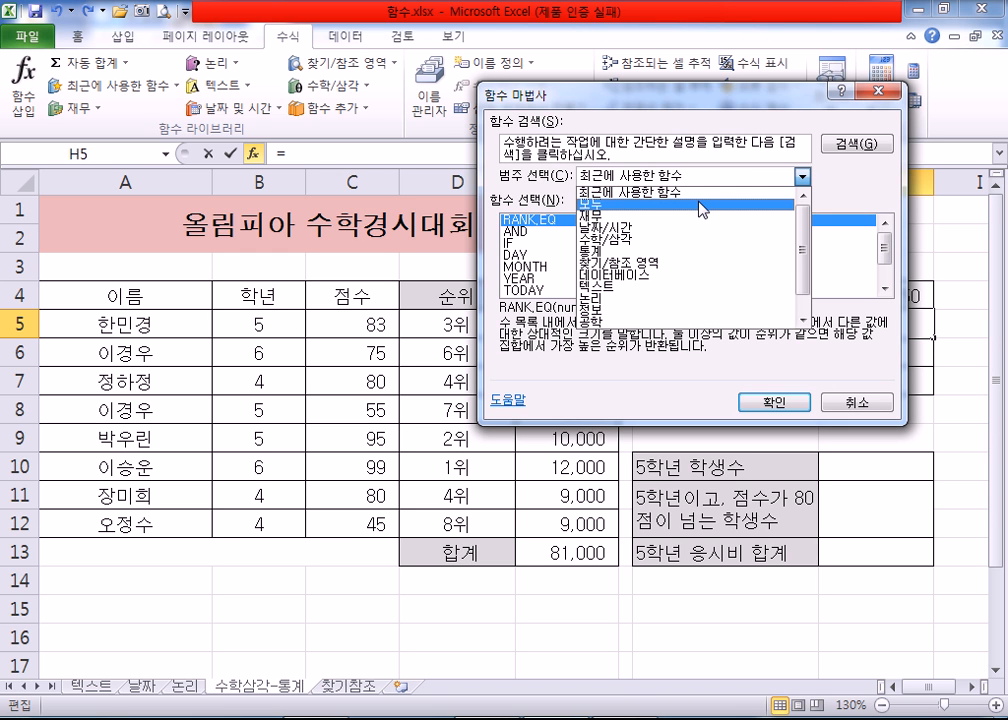
pyautogui.click(607, 206)
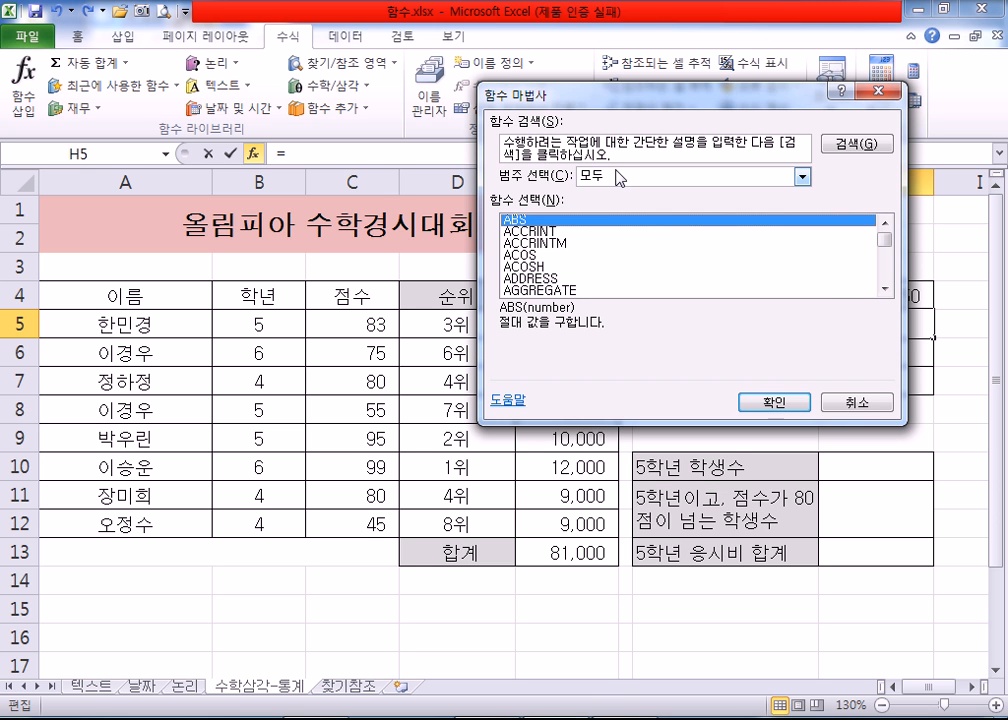
pyautogui.click(845, 403)
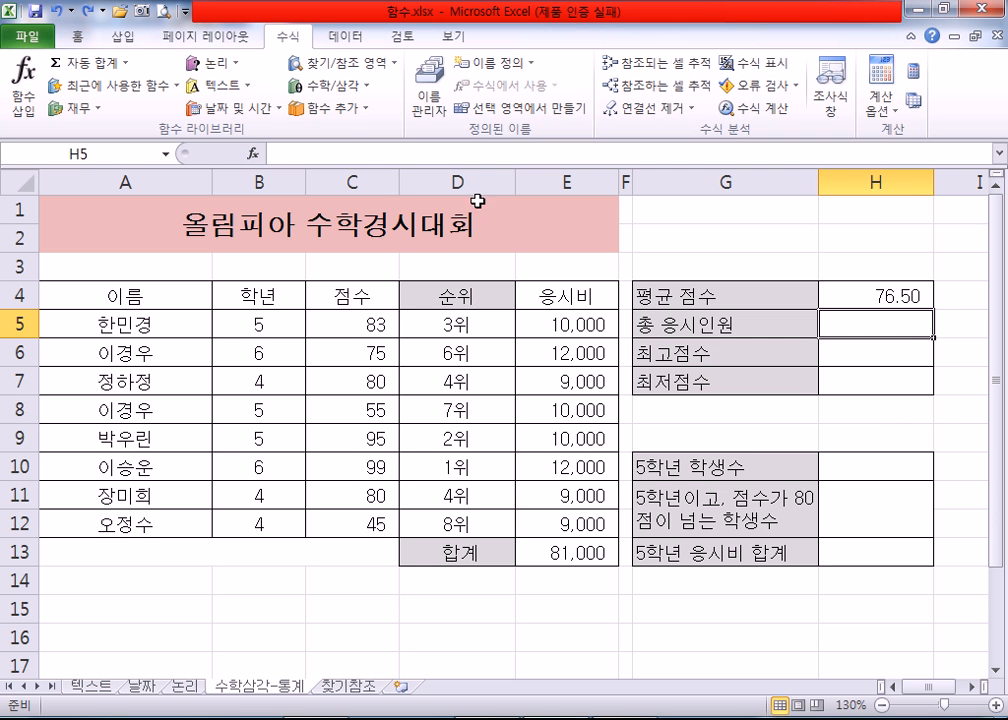
# Step: Examine the AutoSum choices and the 통계 and 호환성 function lists for a function that counts entries
pyautogui.click(365, 118)
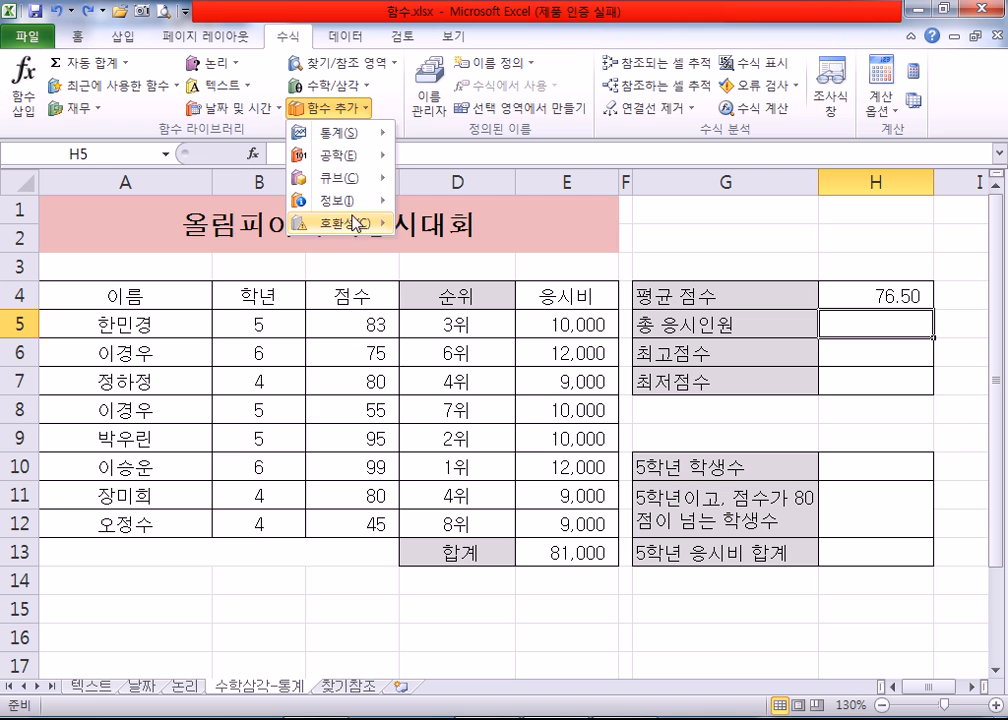
pyautogui.click(127, 64)
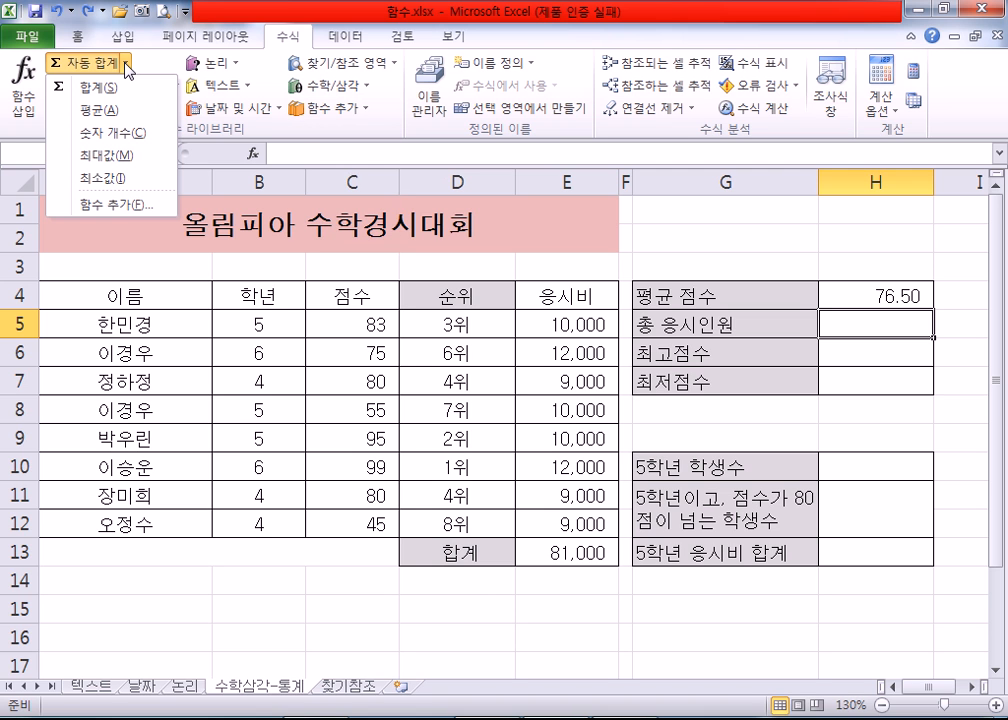
pyautogui.click(340, 107)
pyautogui.moveTo(388, 229)
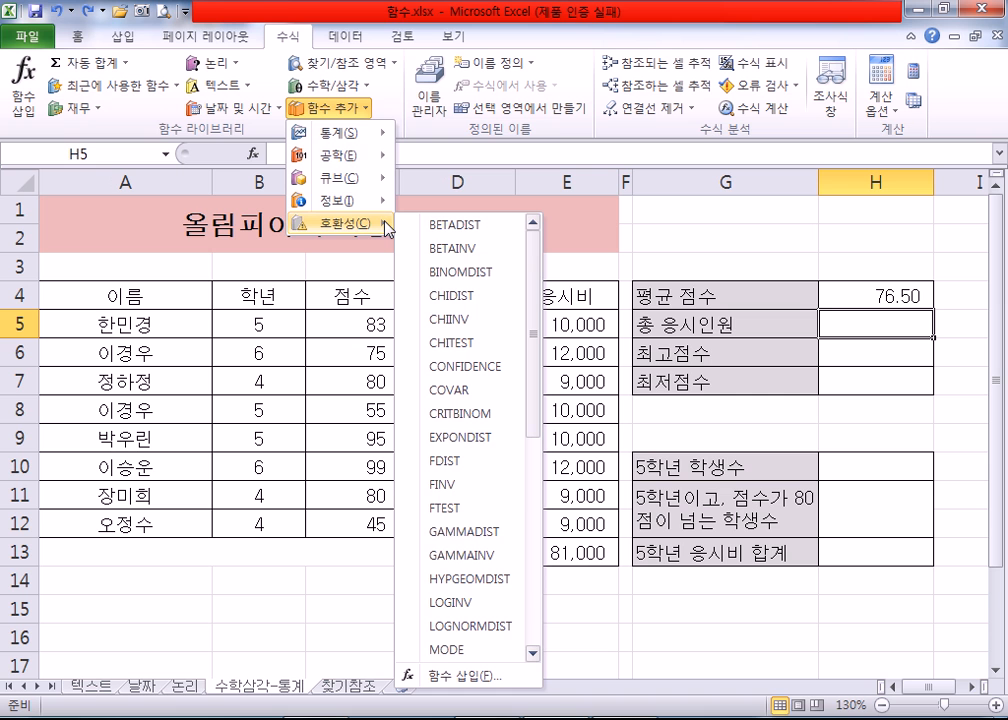
pyautogui.moveTo(345, 140)
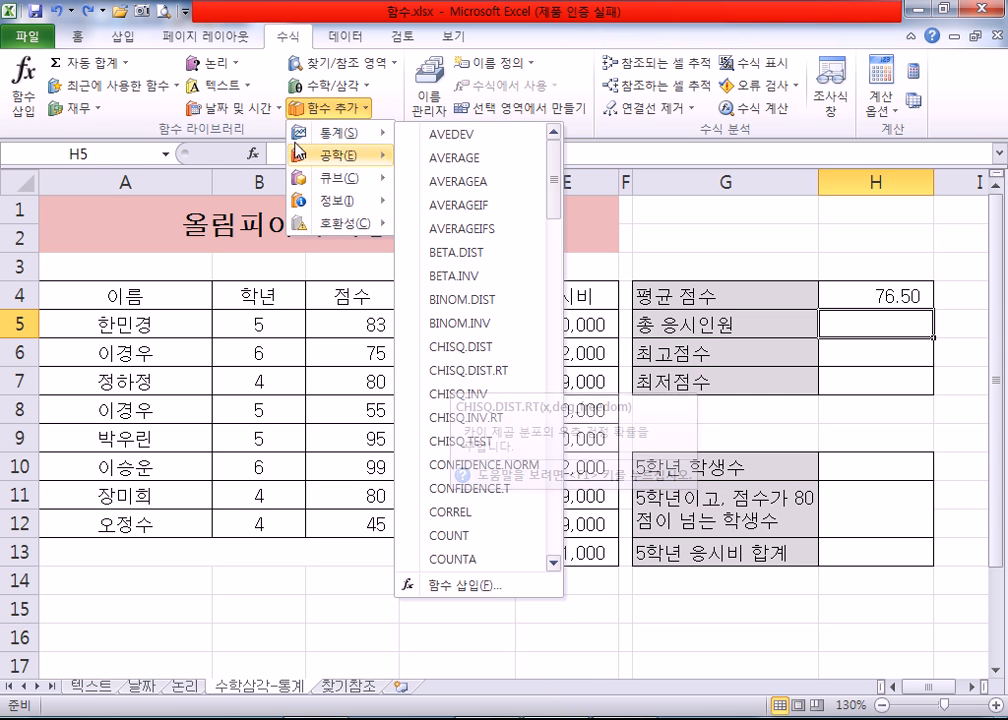
# Step: Open the function wizard for the 총 응시인원 cell H5, show the 모두 category and find COUNTA among its functions
pyautogui.click(27, 106)
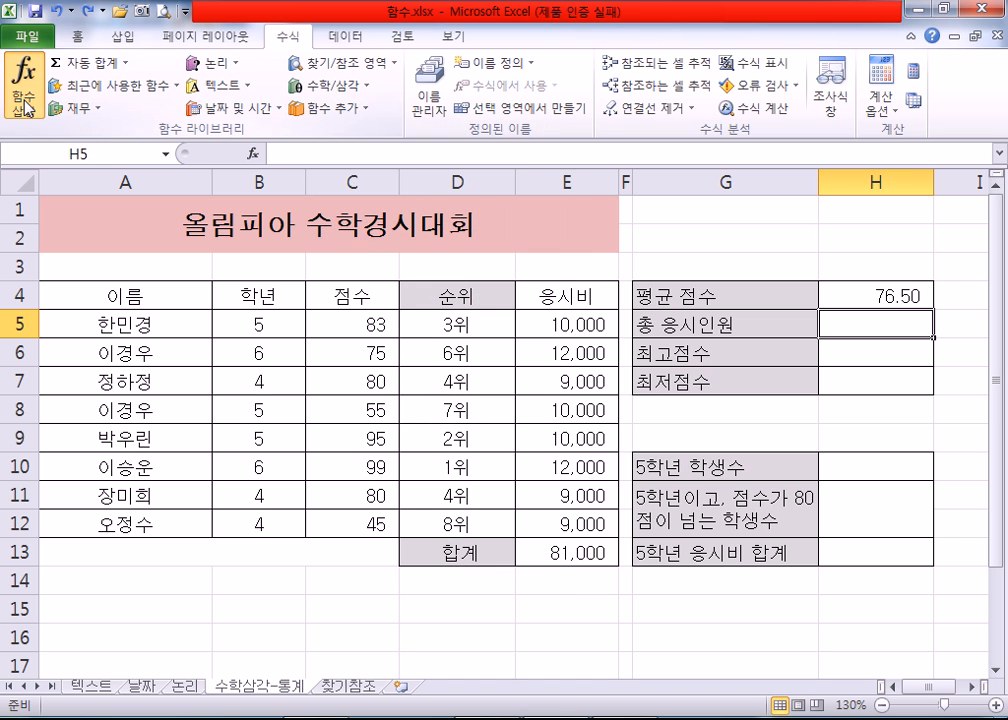
pyautogui.click(27, 106)
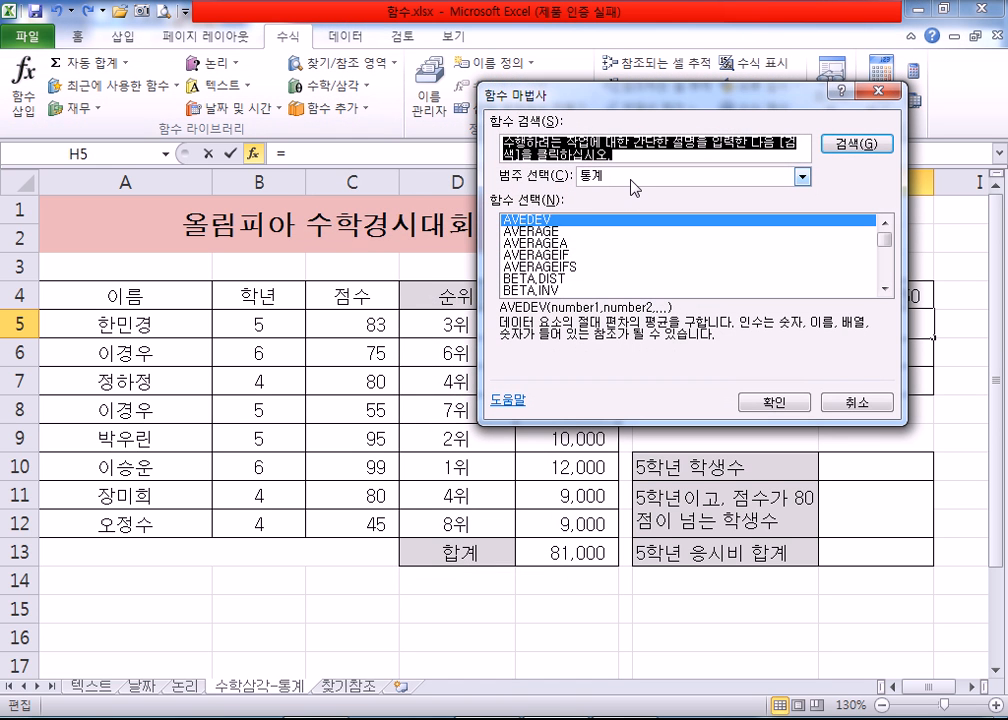
pyautogui.click(630, 178)
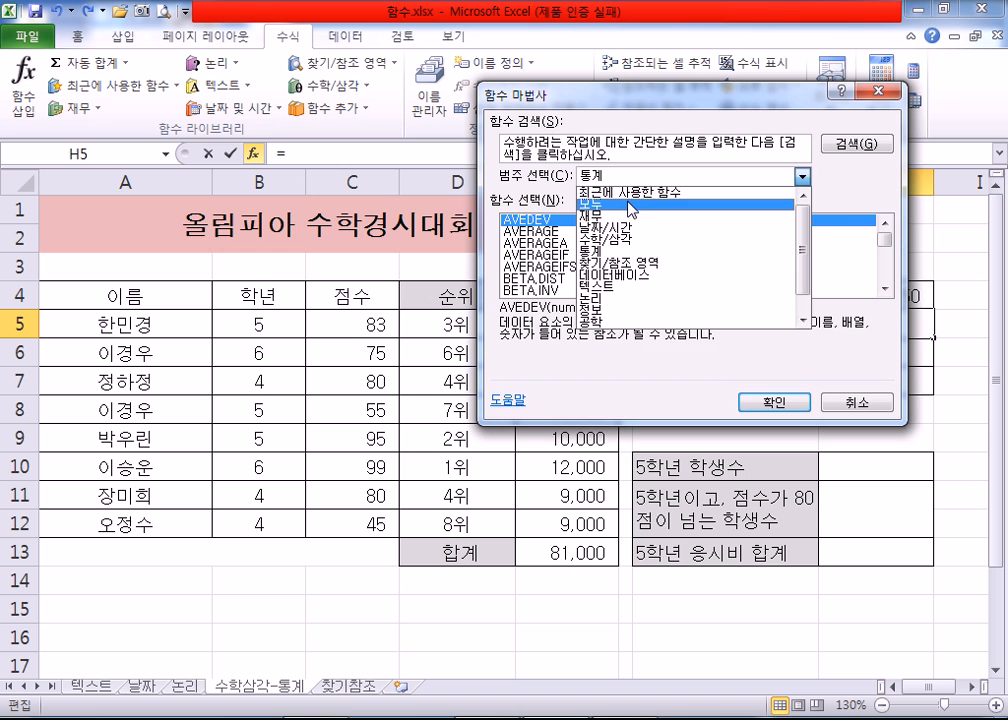
pyautogui.click(631, 205)
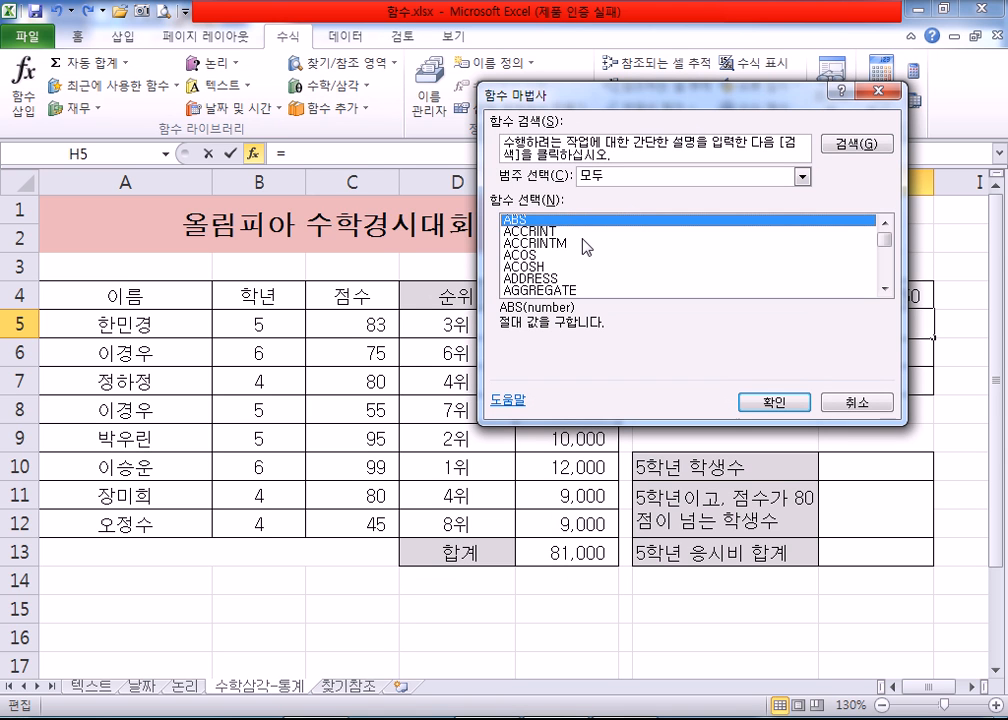
pyautogui.click(530, 231)
pyautogui.click(509, 256)
pyautogui.press('c')
pyautogui.scroll(-2, 537, 262)
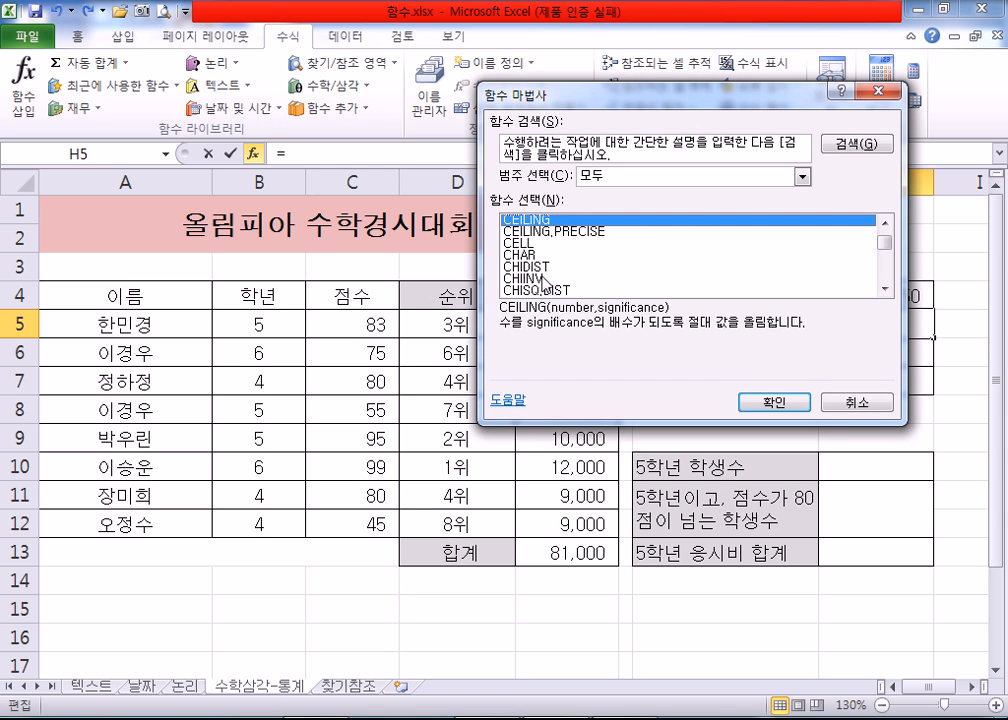
pyautogui.scroll(-8, 540, 270)
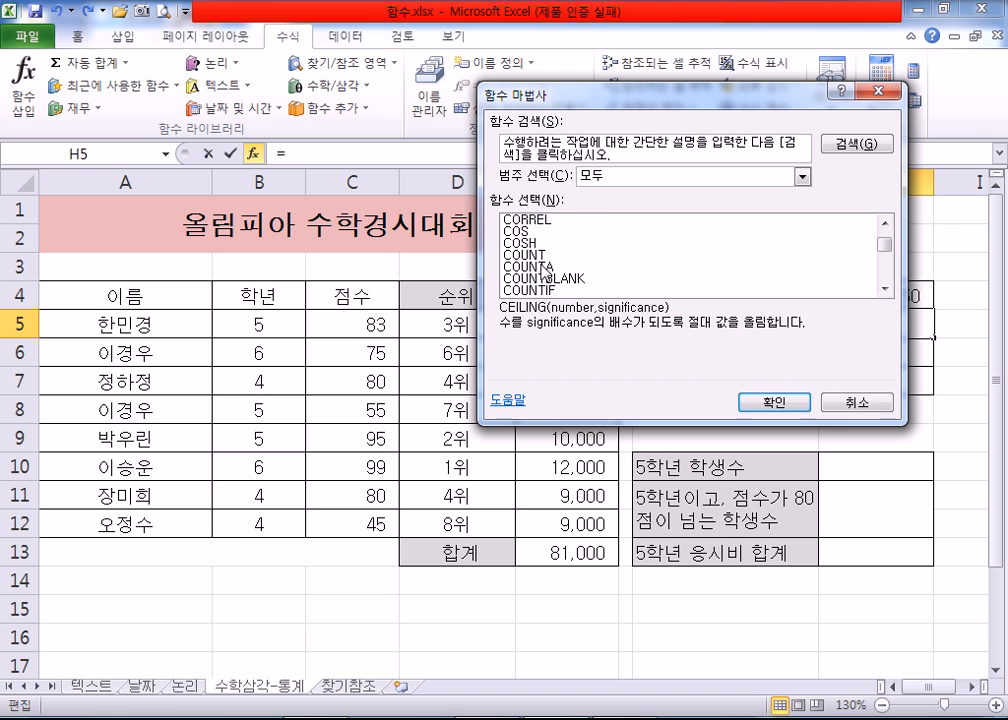
pyautogui.click(545, 268)
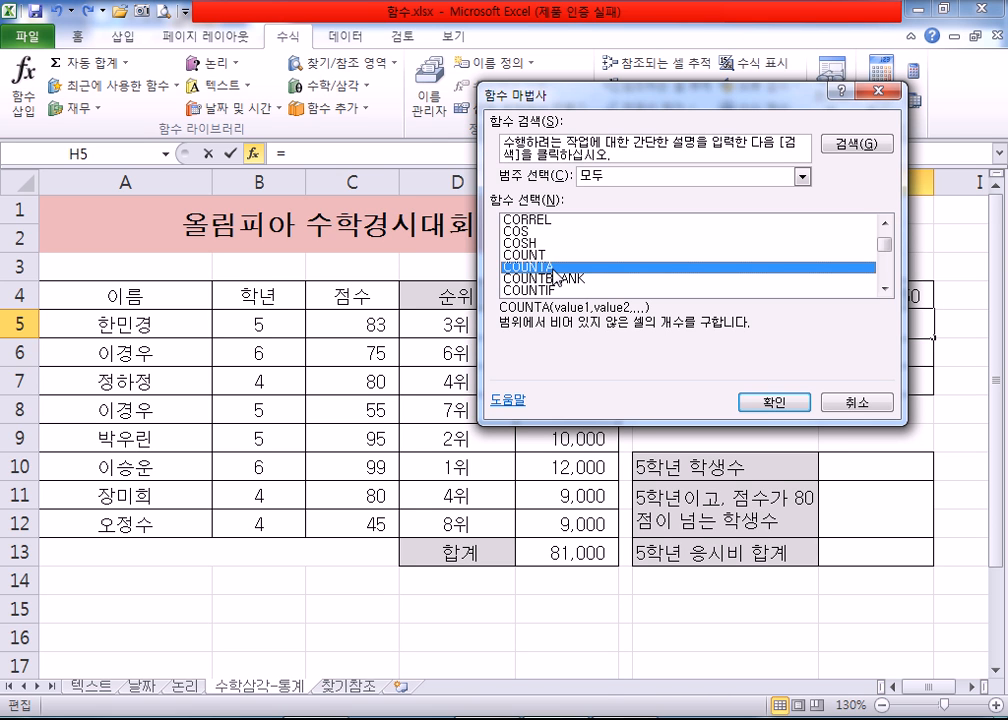
# Step: List the 모두 category from its start again and compare the descriptions of COUNT and COUNTA, ending on COUNTA
pyautogui.click(607, 176)
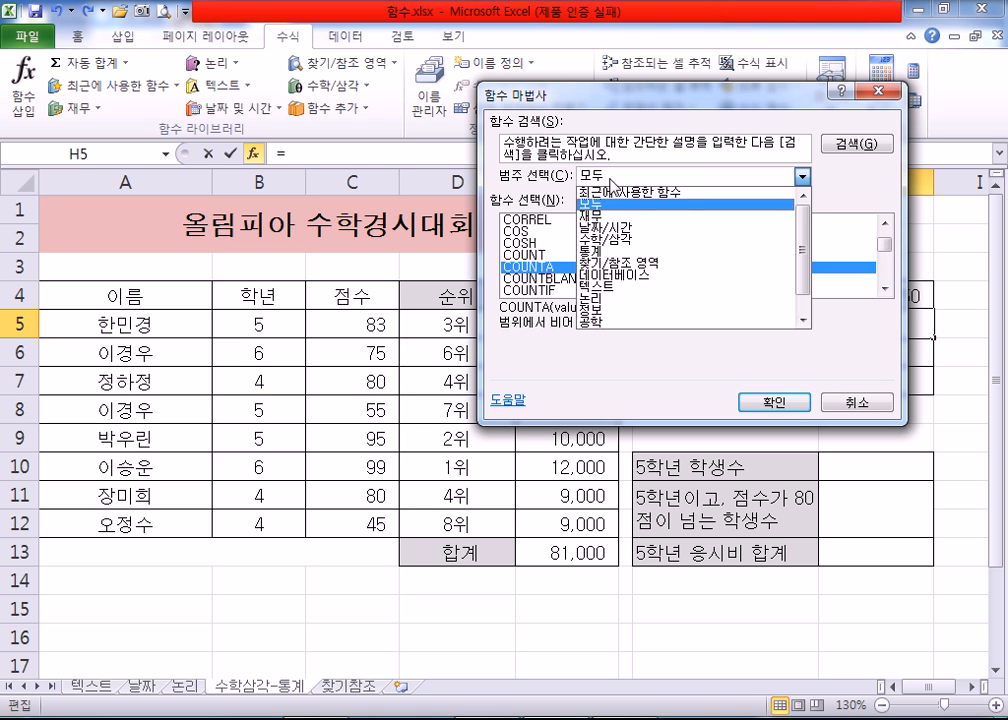
pyautogui.click(607, 210)
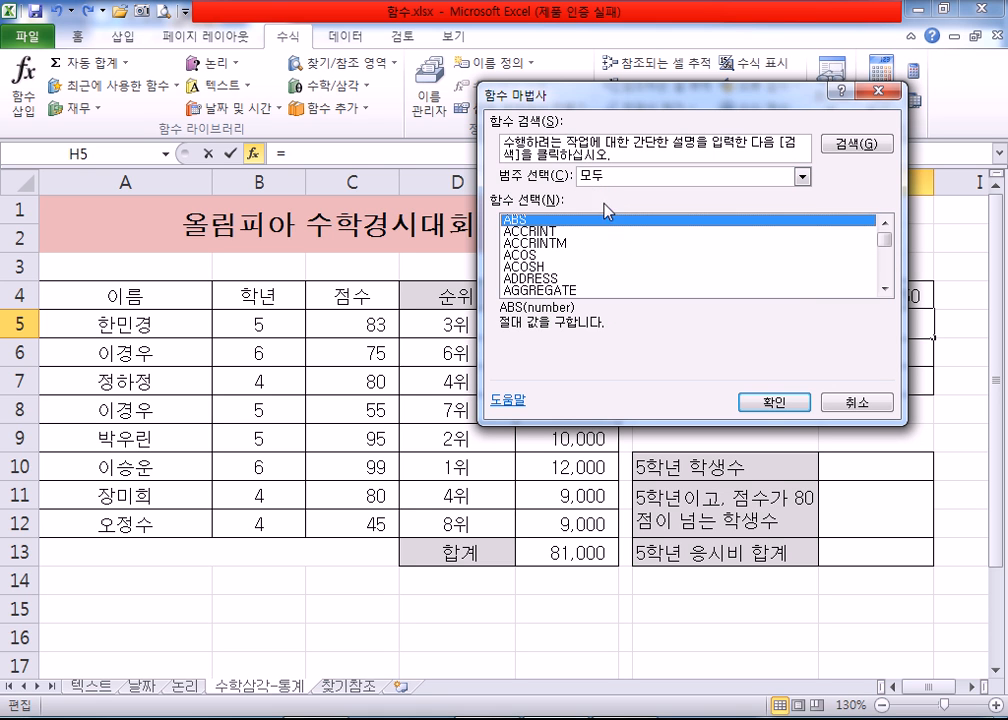
pyautogui.click(885, 288)
pyautogui.click(885, 288)
pyautogui.click(886, 289)
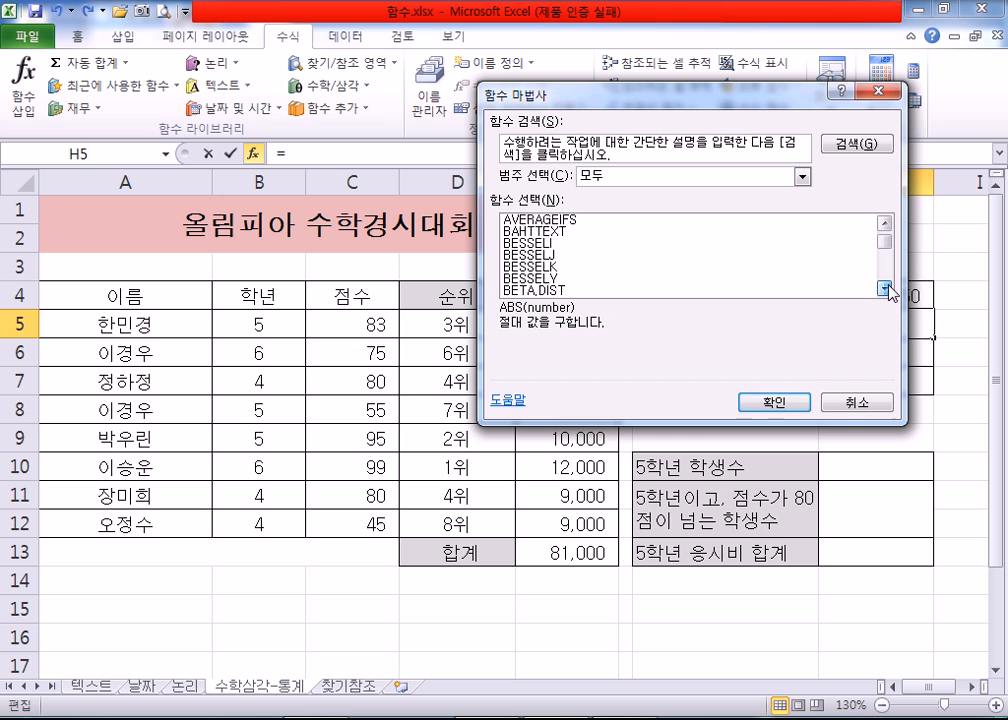
pyautogui.click(886, 289)
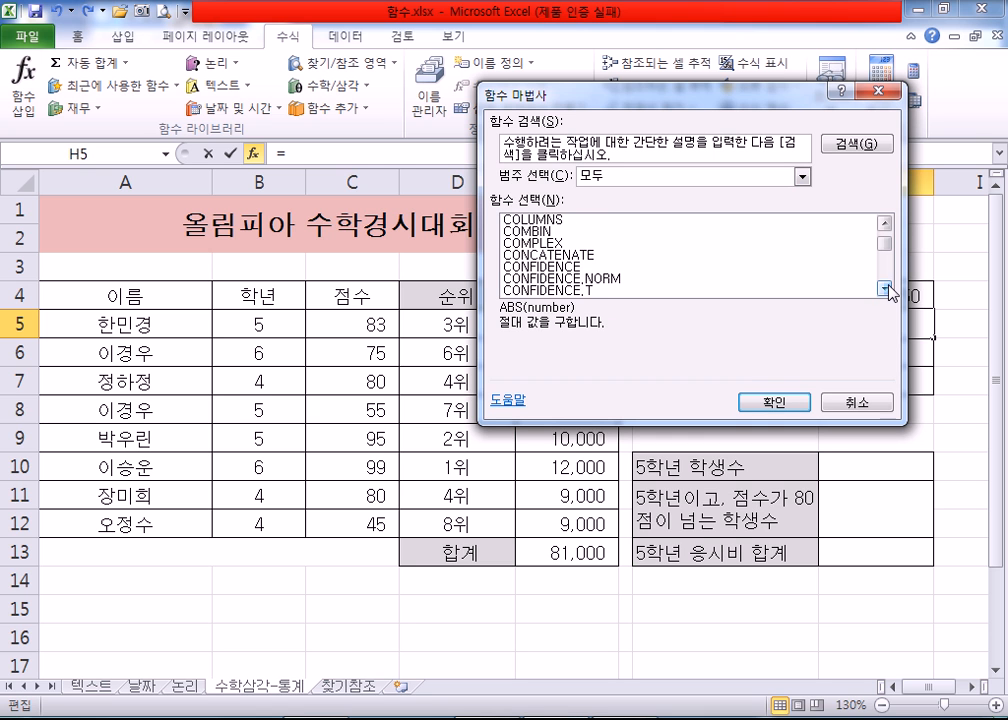
pyautogui.scroll(-2, 583, 276)
pyautogui.scroll(-1, 560, 270)
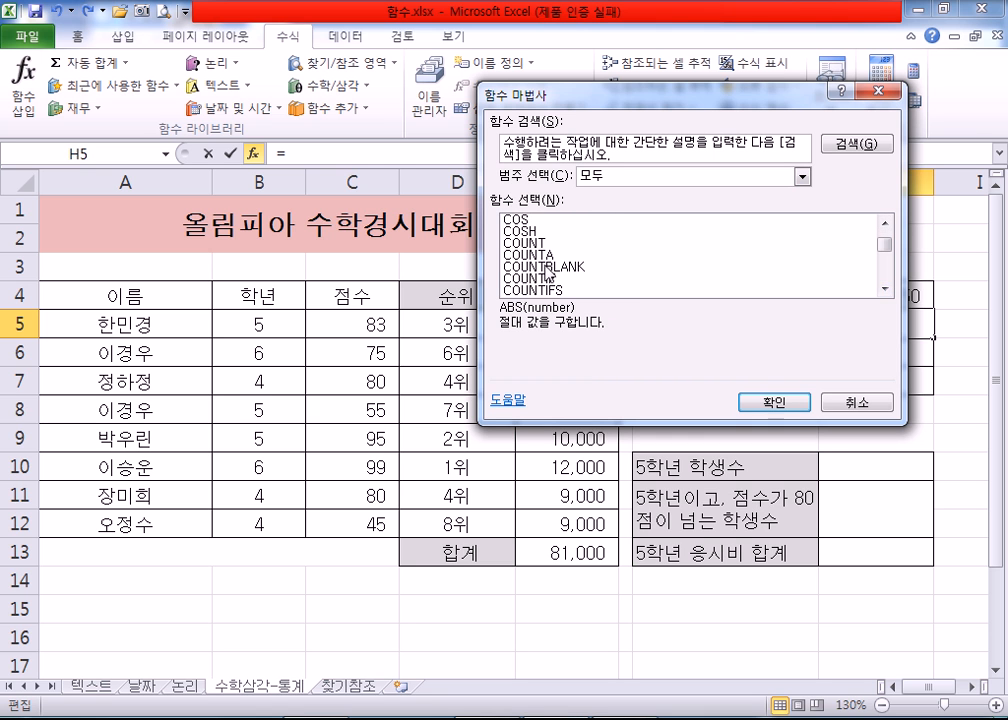
pyautogui.click(640, 256)
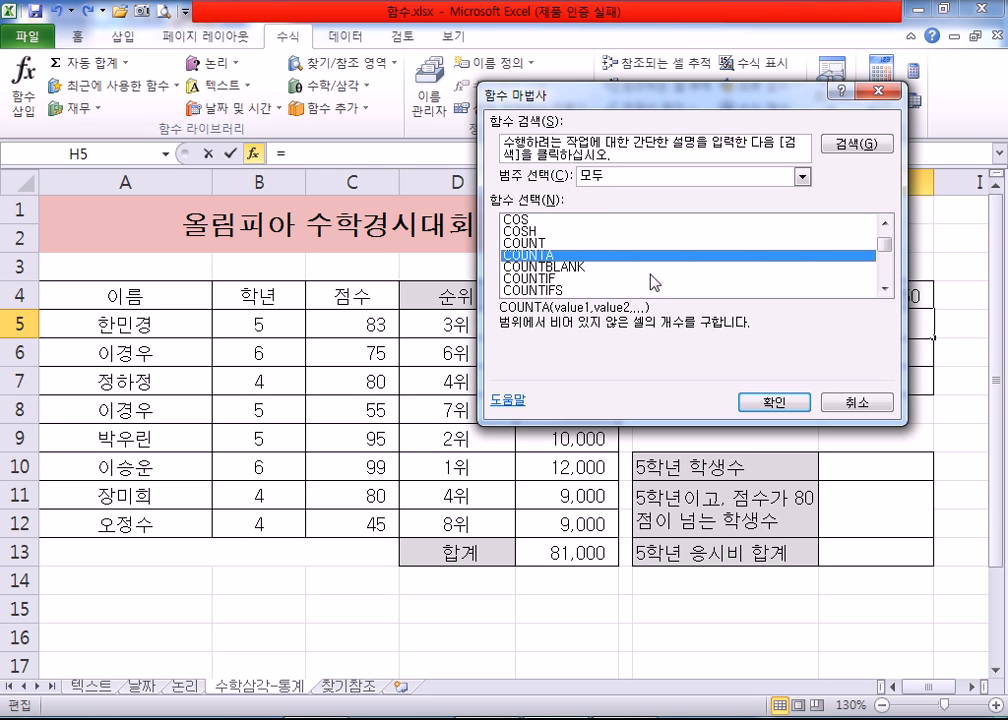
pyautogui.click(528, 244)
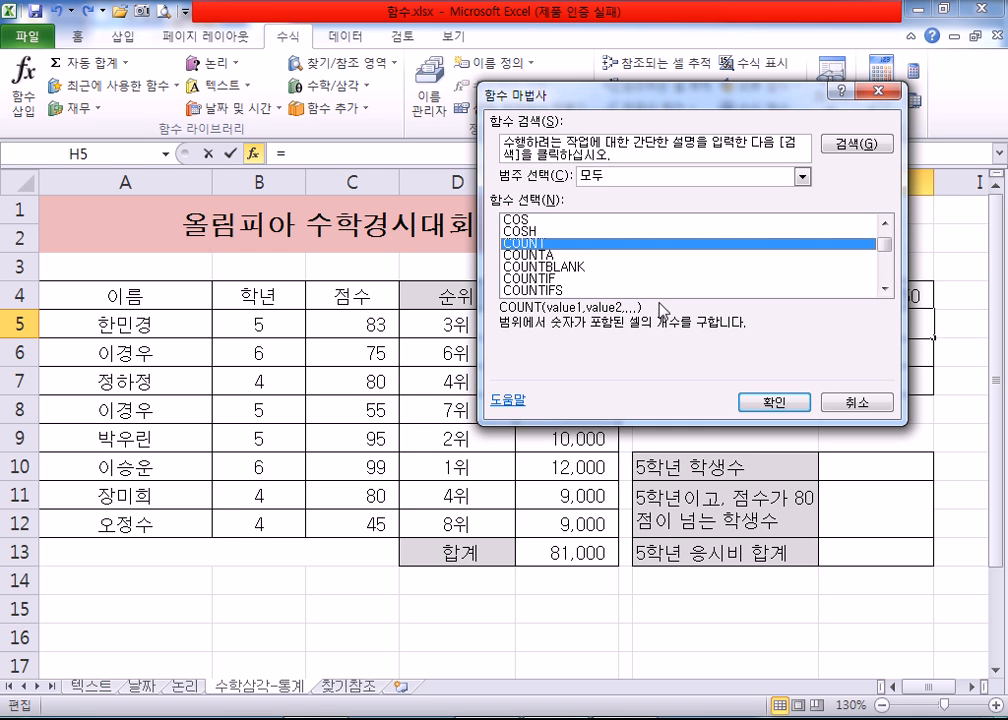
pyautogui.click(538, 255)
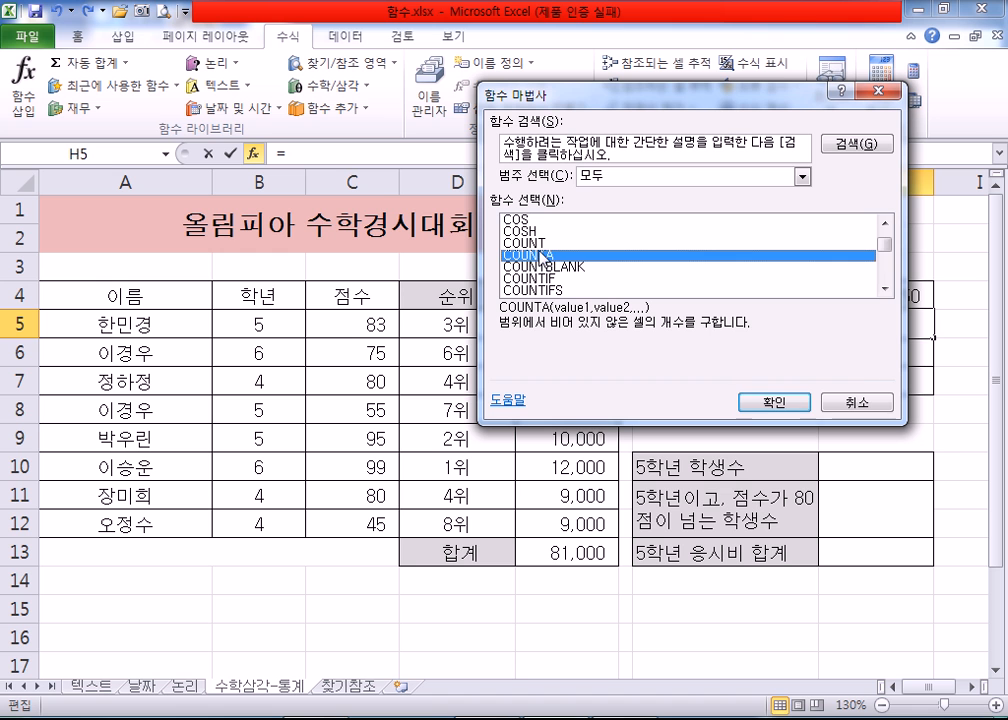
# Step: Insert COUNTA in H5 with the name range A5:A12 as Value1
pyautogui.click(764, 404)
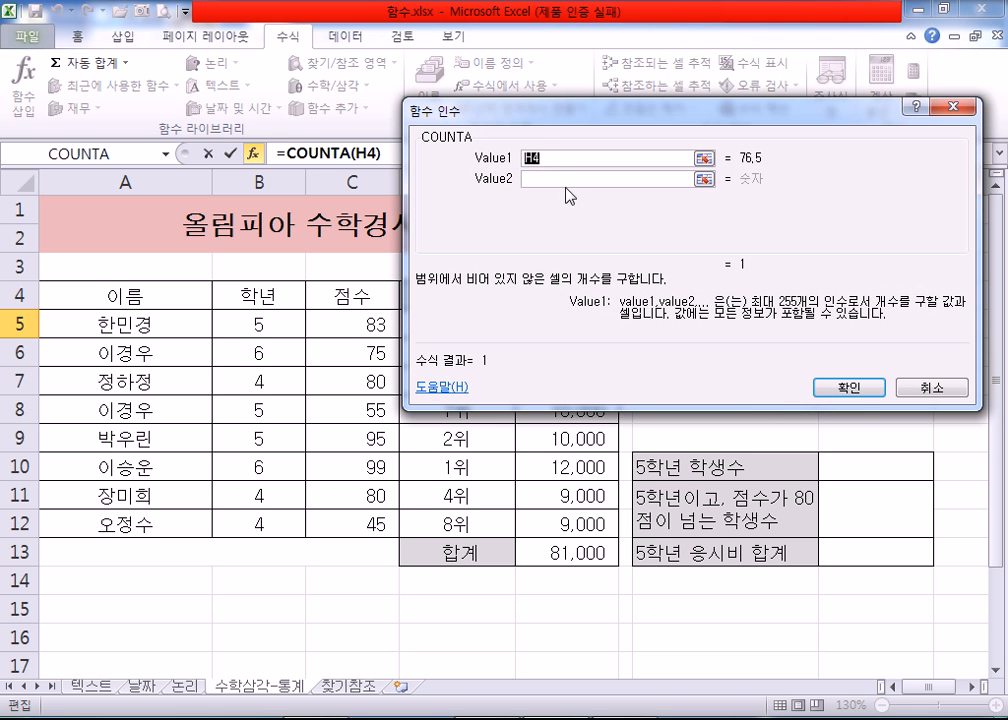
pyautogui.click(559, 161)
pyautogui.doubleClick(559, 161)
pyautogui.moveTo(107, 325); pyautogui.dragTo(112, 520)
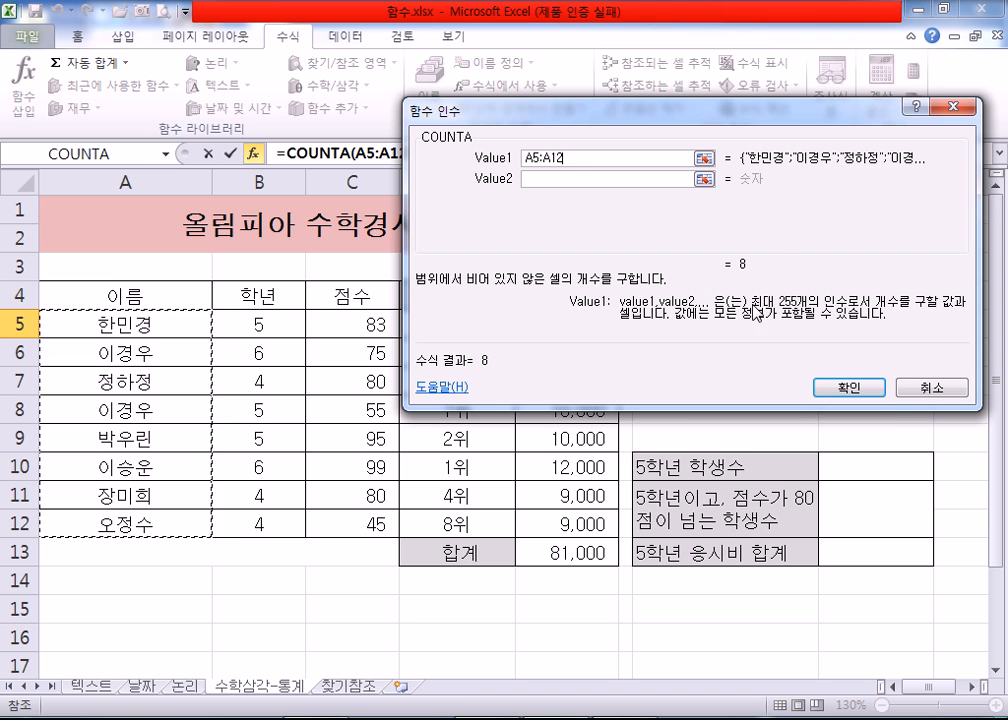
pyautogui.click(838, 386)
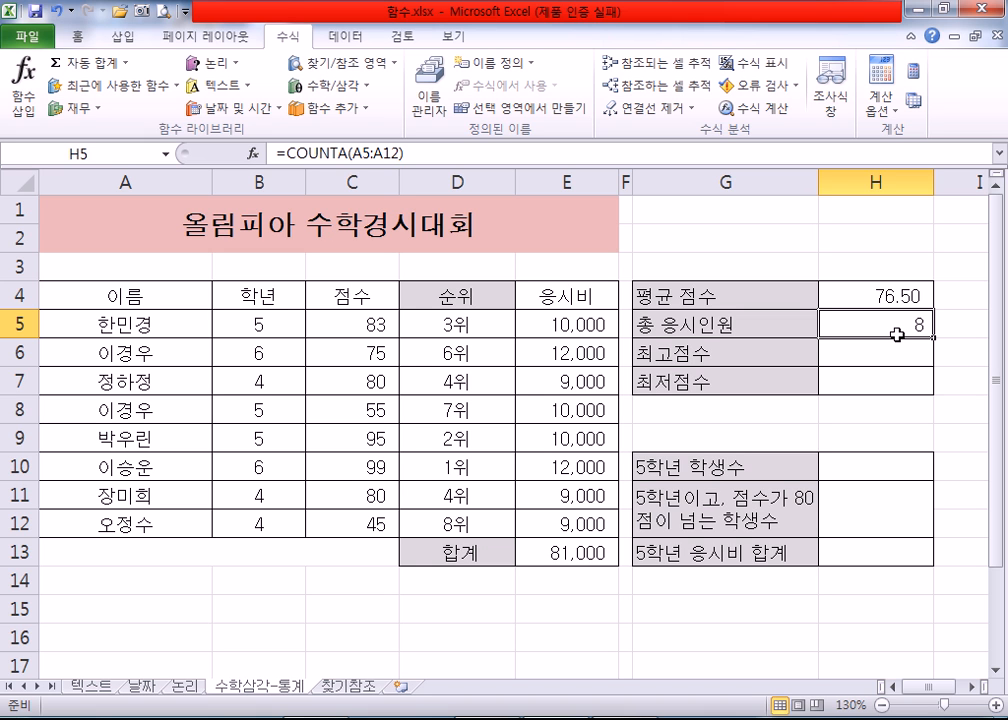
# Step: Clear the formula in H5 and choose COUNTA again in the function wizard
pyautogui.press('Delete')
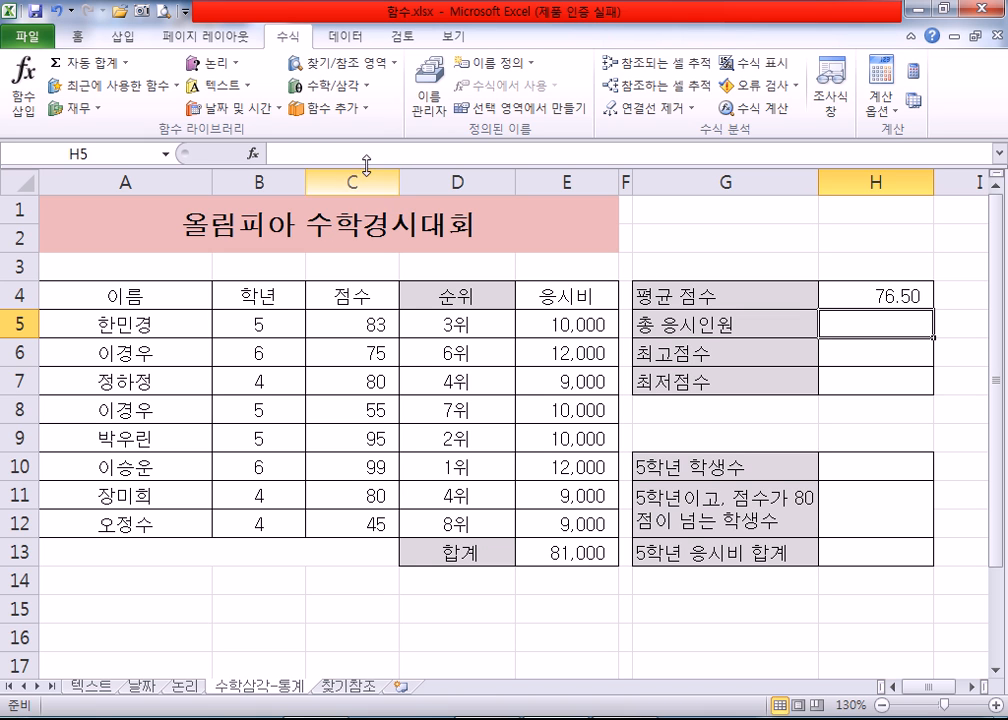
pyautogui.click(18, 103)
pyautogui.moveTo(885, 243)
pyautogui.mouseDown()
pyautogui.moveTo(887, 270)
pyautogui.moveTo(895, 250)
pyautogui.mouseUp()
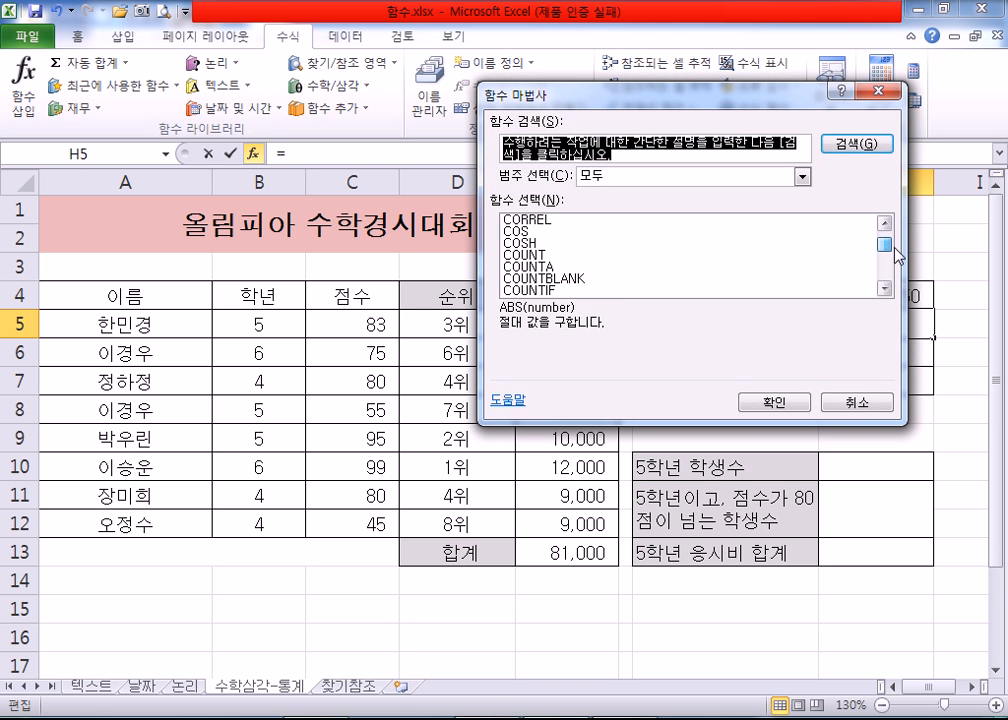
pyautogui.click(540, 267)
pyautogui.click(773, 403)
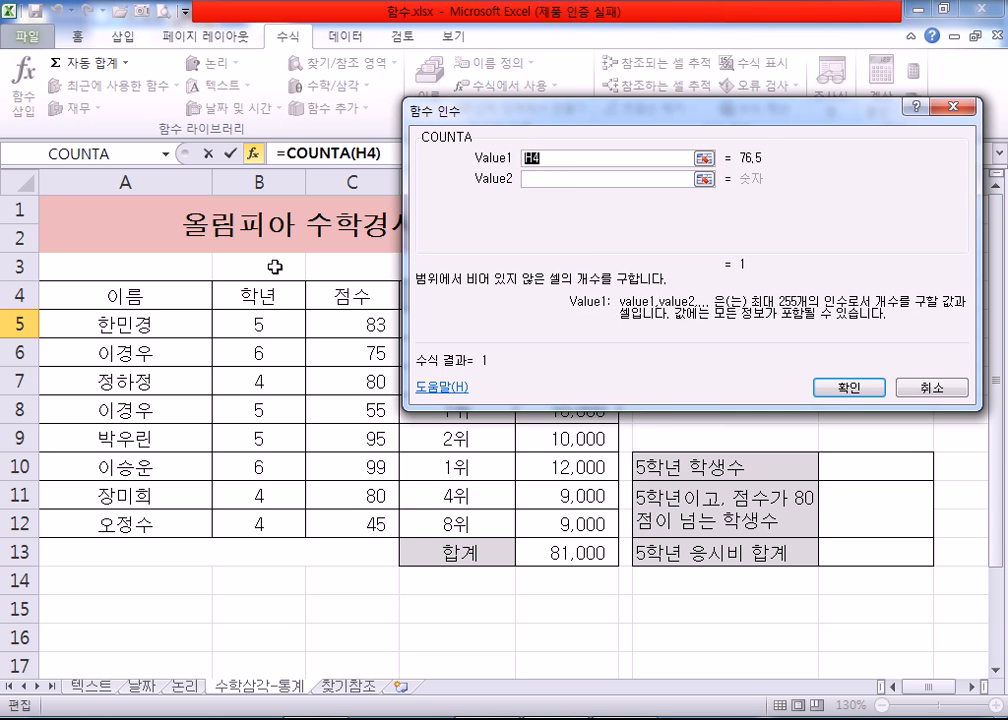
# Step: Set Value1 of COUNTA to the name range A5:A12 and enter the formula in H5
pyautogui.moveTo(133, 328); pyautogui.dragTo(160, 524)
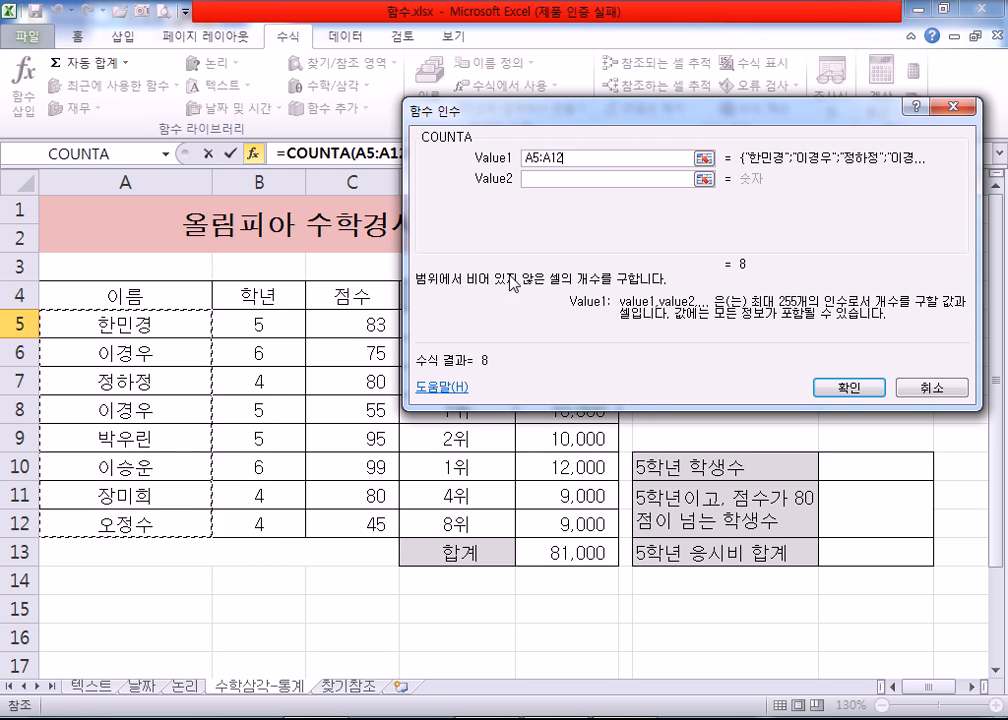
pyautogui.doubleClick(580, 158)
pyautogui.click(593, 161)
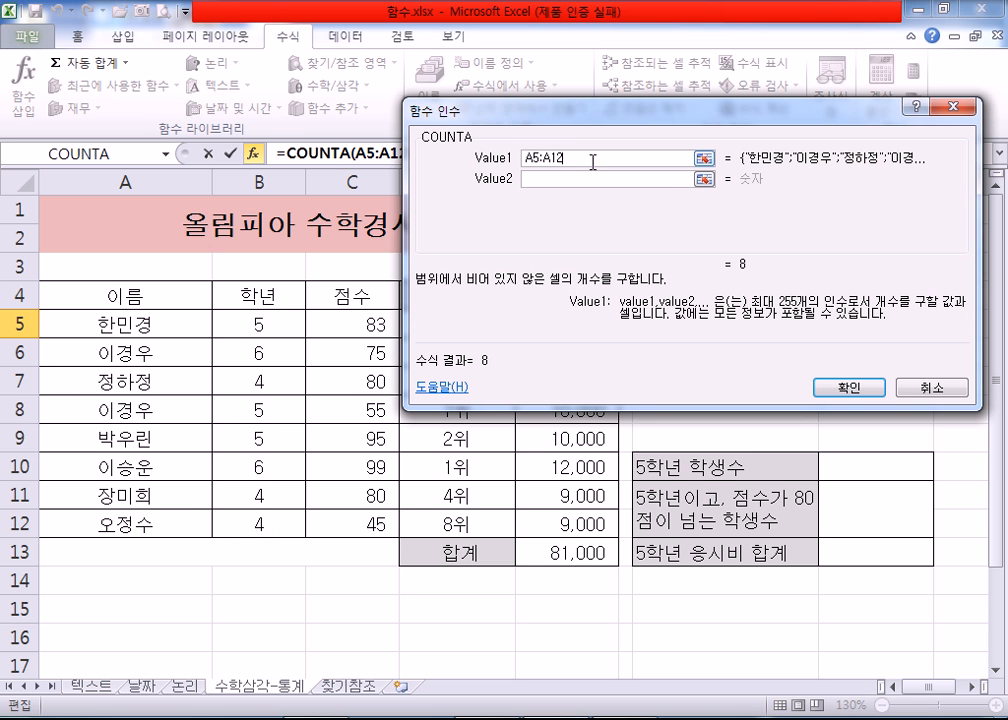
pyautogui.moveTo(592, 158); pyautogui.dragTo(522, 158)
pyautogui.click(852, 388)
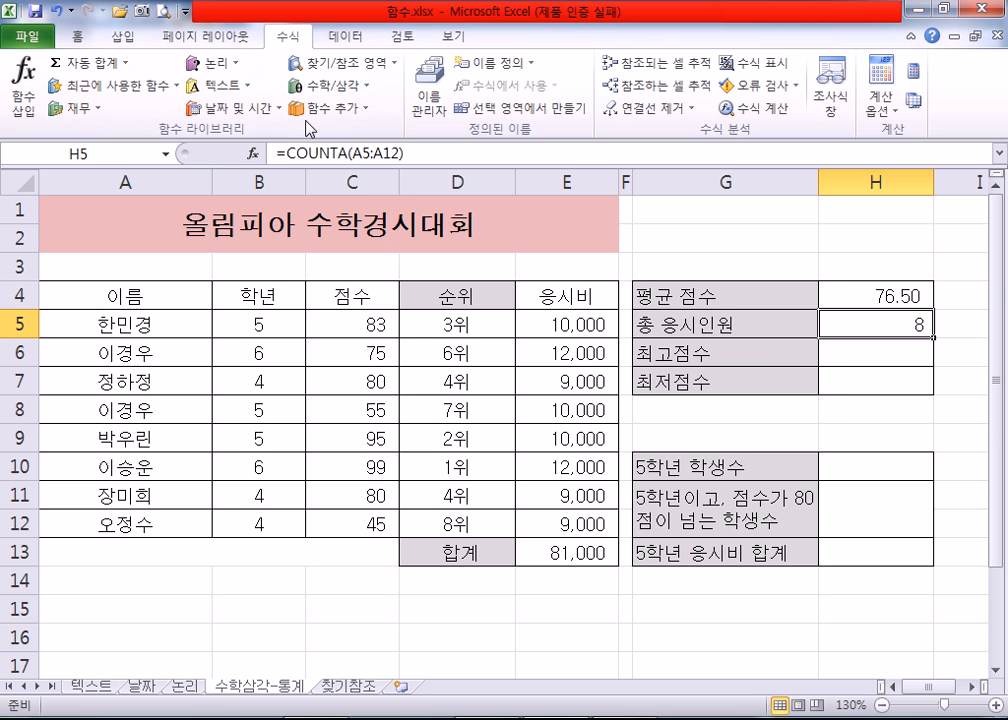
# Step: Reopen the COUNTA arguments of H5, try B5:B12 and C5:C12 as Value1, and restore A5:A12
pyautogui.click(257, 156)
pyautogui.moveTo(513, 128); pyautogui.dragTo(516, 222)
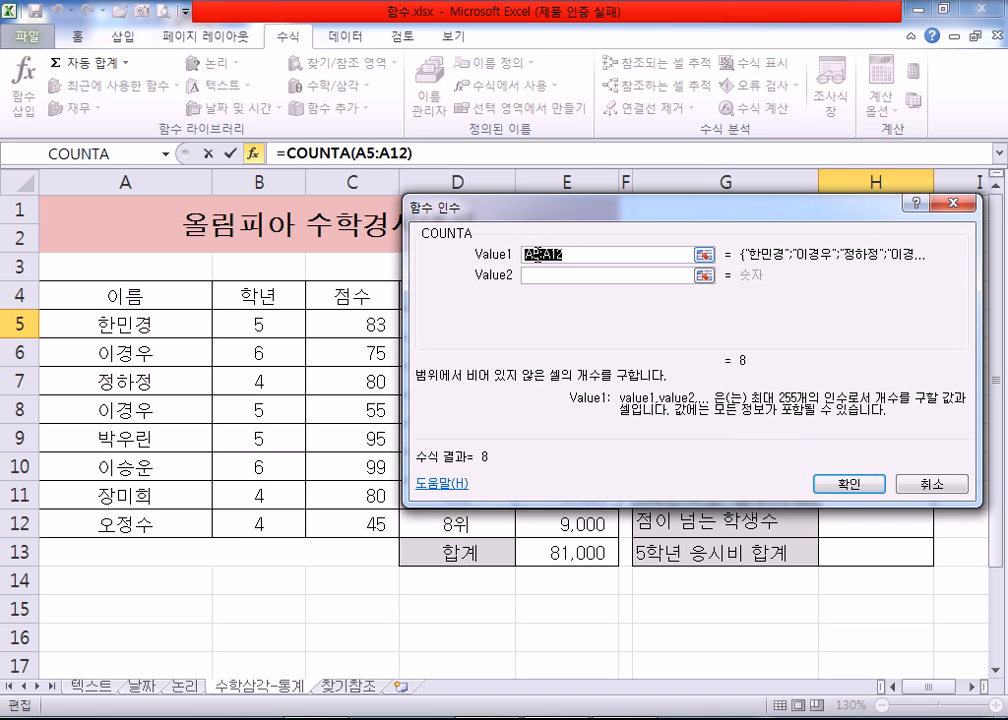
pyautogui.press('Delete')
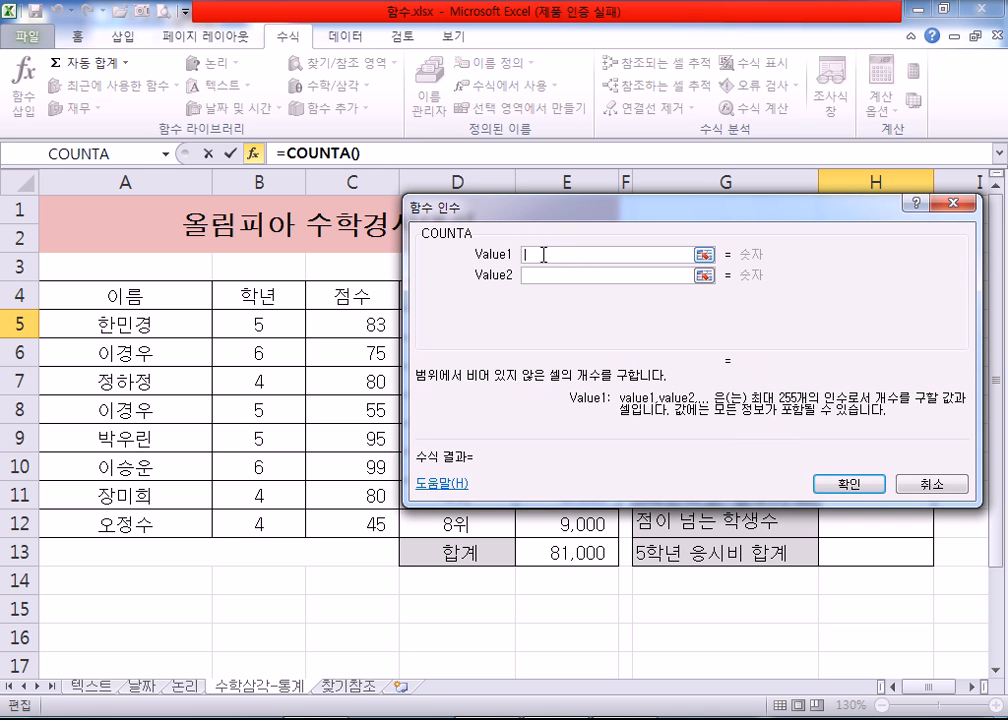
pyautogui.moveTo(263, 325); pyautogui.dragTo(257, 524)
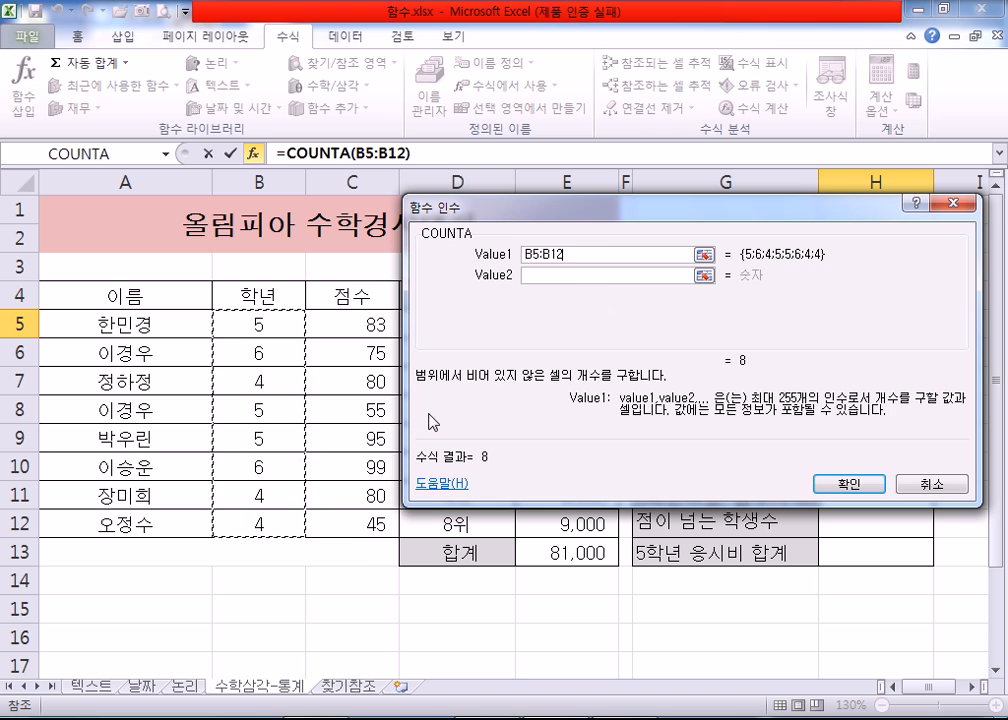
pyautogui.press('Delete')
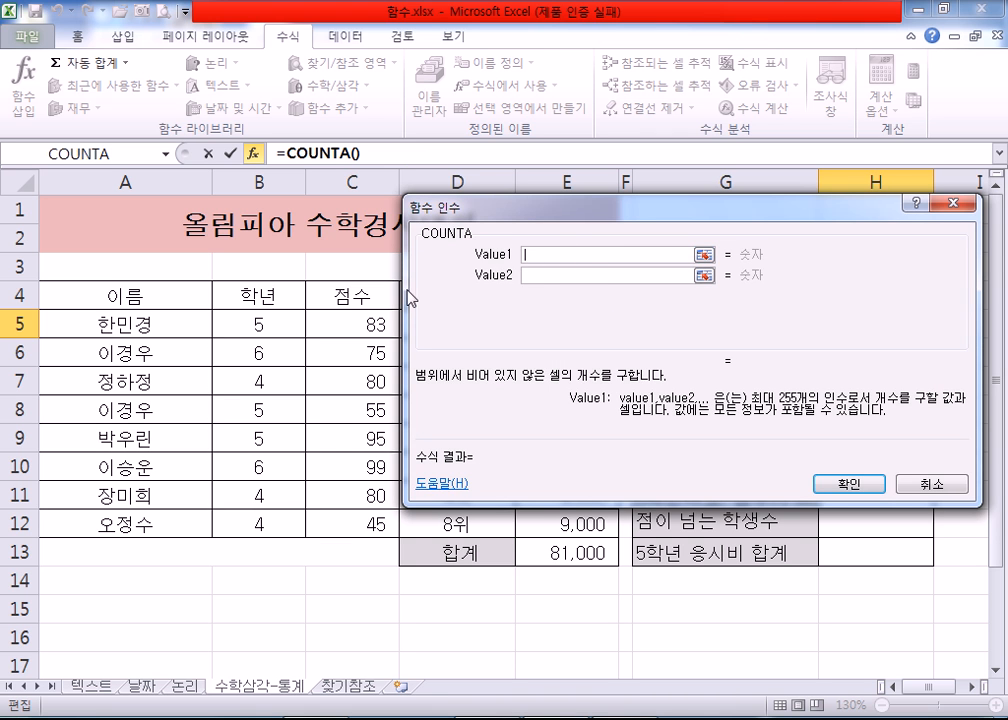
pyautogui.moveTo(345, 324); pyautogui.dragTo(337, 512)
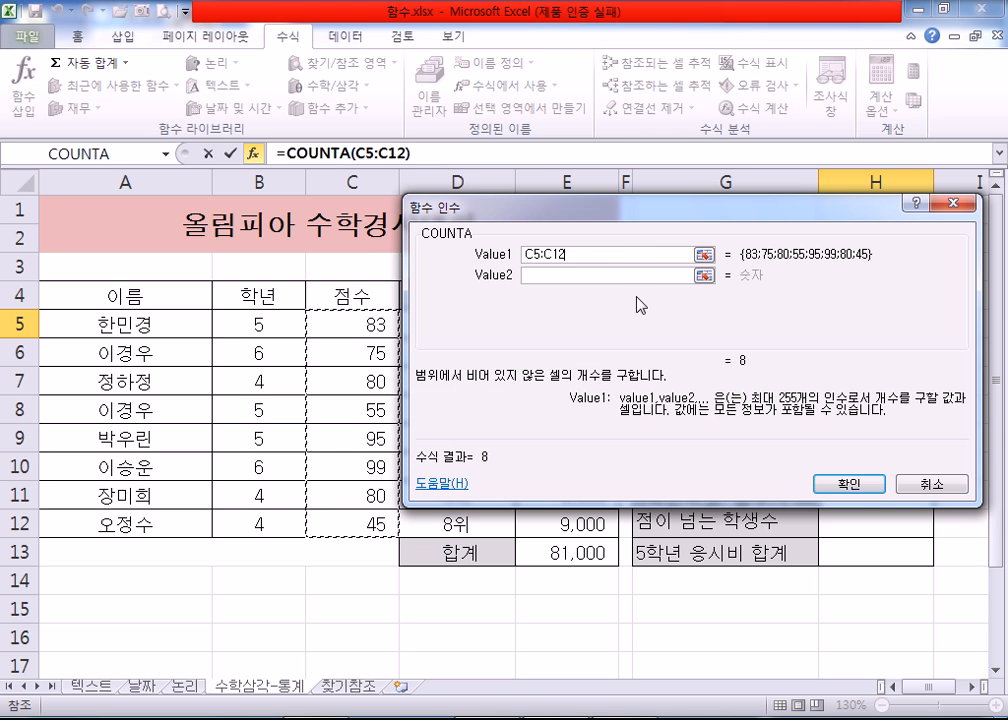
pyautogui.moveTo(594, 254); pyautogui.dragTo(508, 254)
pyautogui.moveTo(130, 324); pyautogui.dragTo(149, 520)
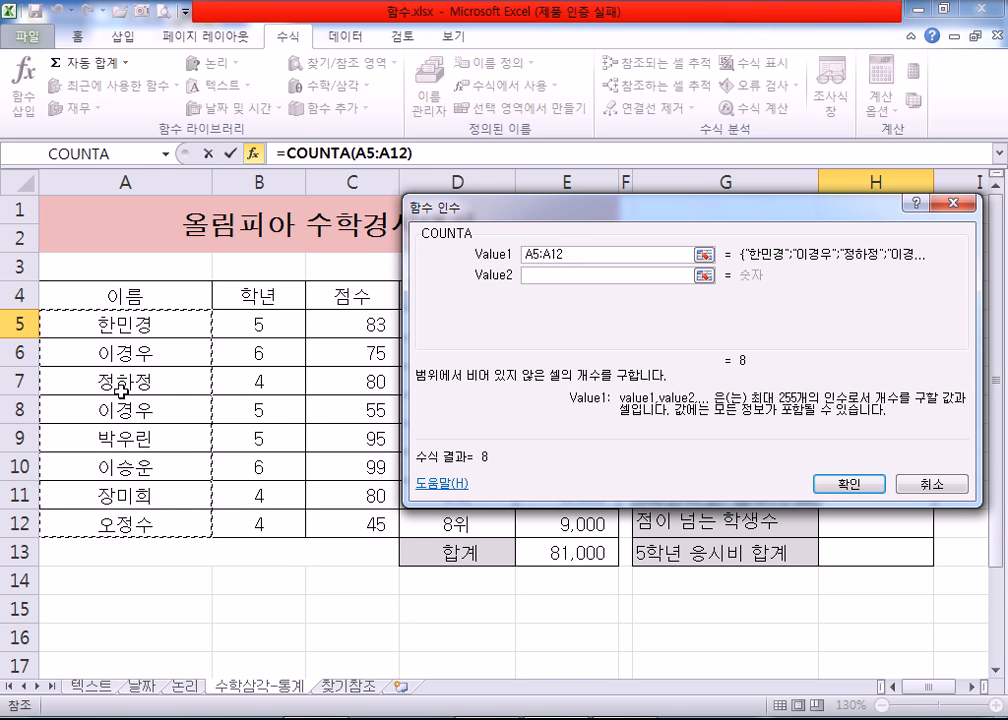
pyautogui.moveTo(482, 210); pyautogui.dragTo(339, 230)
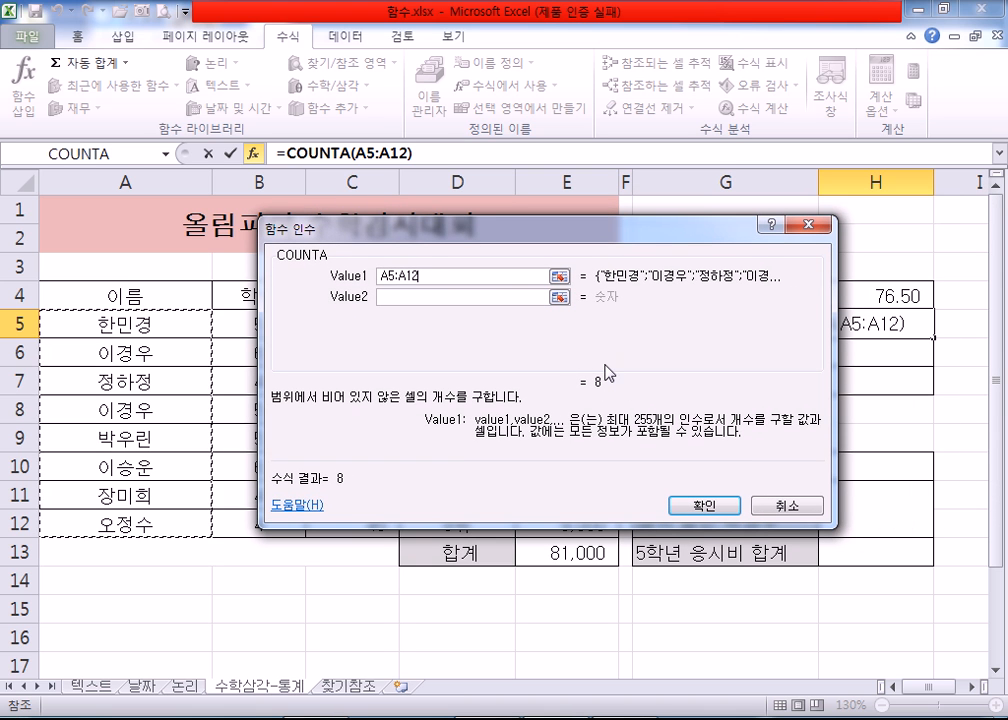
pyautogui.click(708, 505)
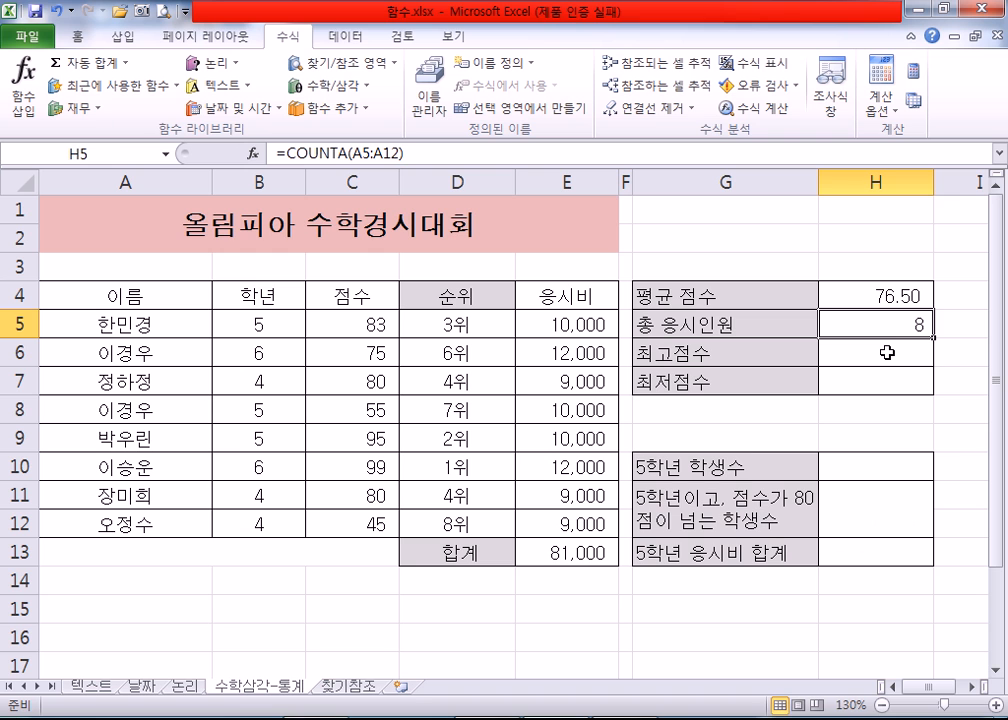
# Step: Insert the maximum function for 최고점수 in H6 with the score range C5:C12
pyautogui.click(887, 352)
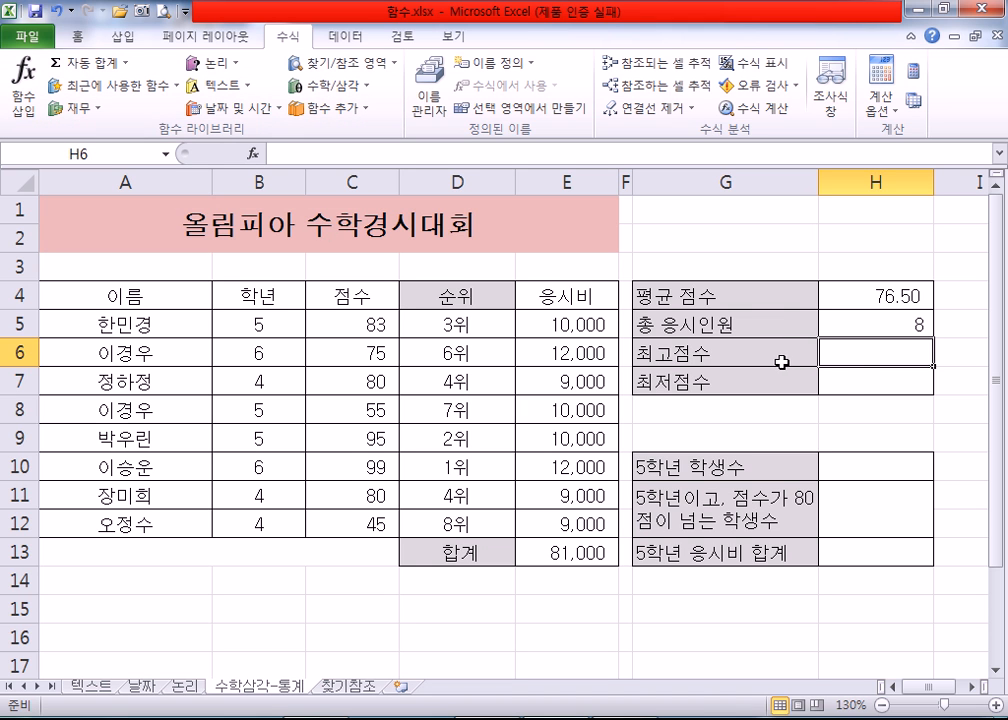
pyautogui.click(835, 380)
pyautogui.click(857, 349)
pyautogui.click(127, 64)
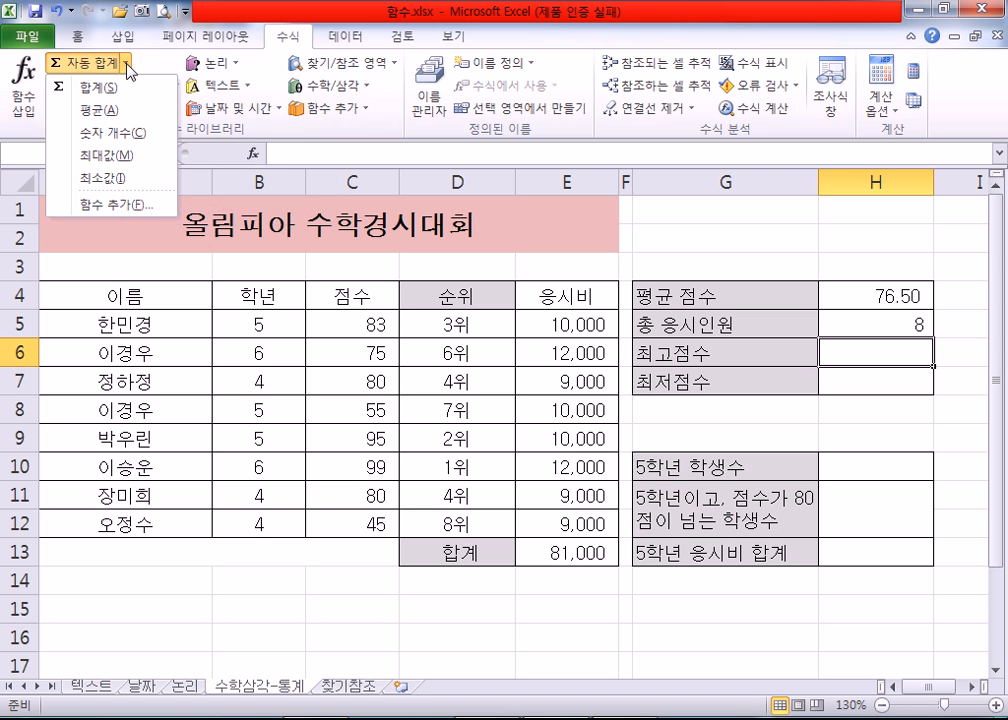
pyautogui.click(117, 163)
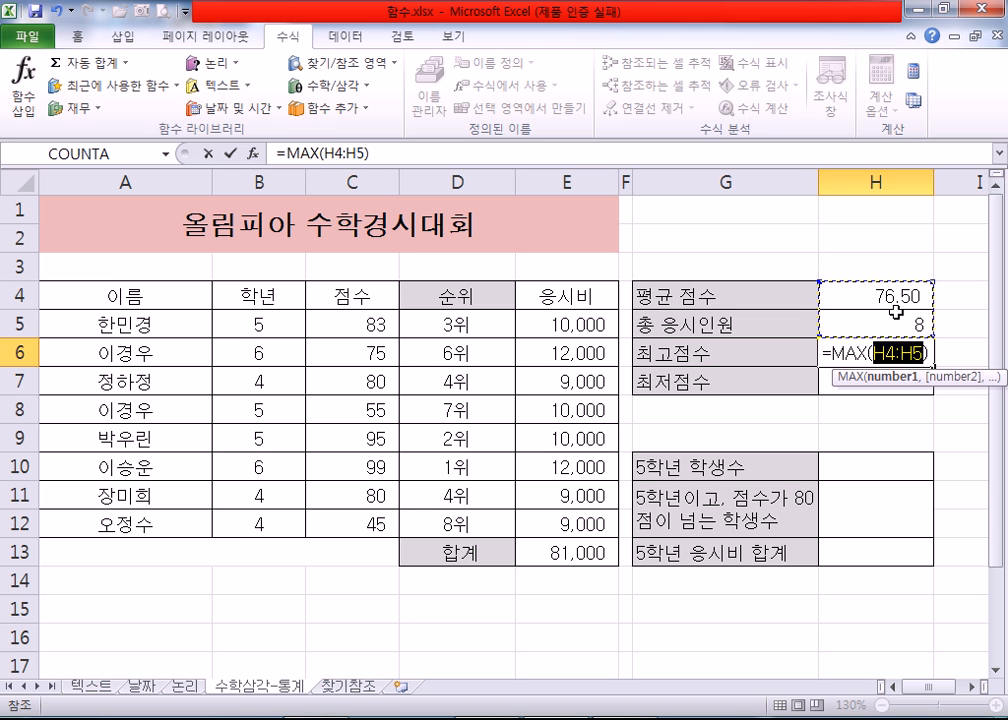
pyautogui.moveTo(368, 322); pyautogui.dragTo(358, 520)
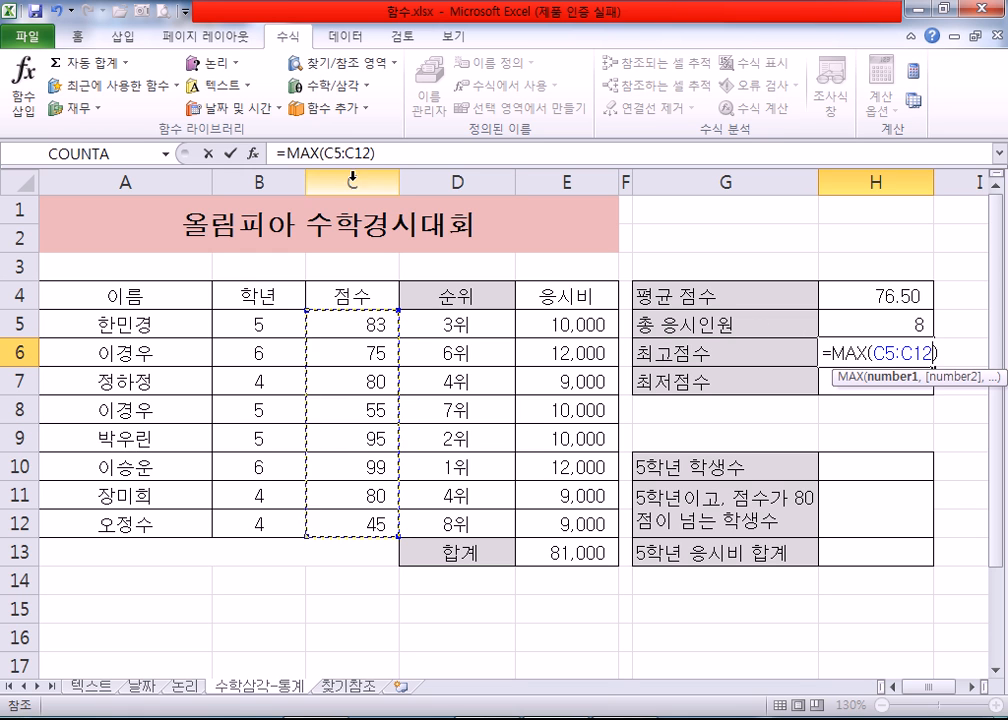
# Step: Check the MAX arguments of H6 in the function arguments dialog and enter the formula
pyautogui.click(254, 153)
pyautogui.moveTo(388, 243); pyautogui.dragTo(474, 367)
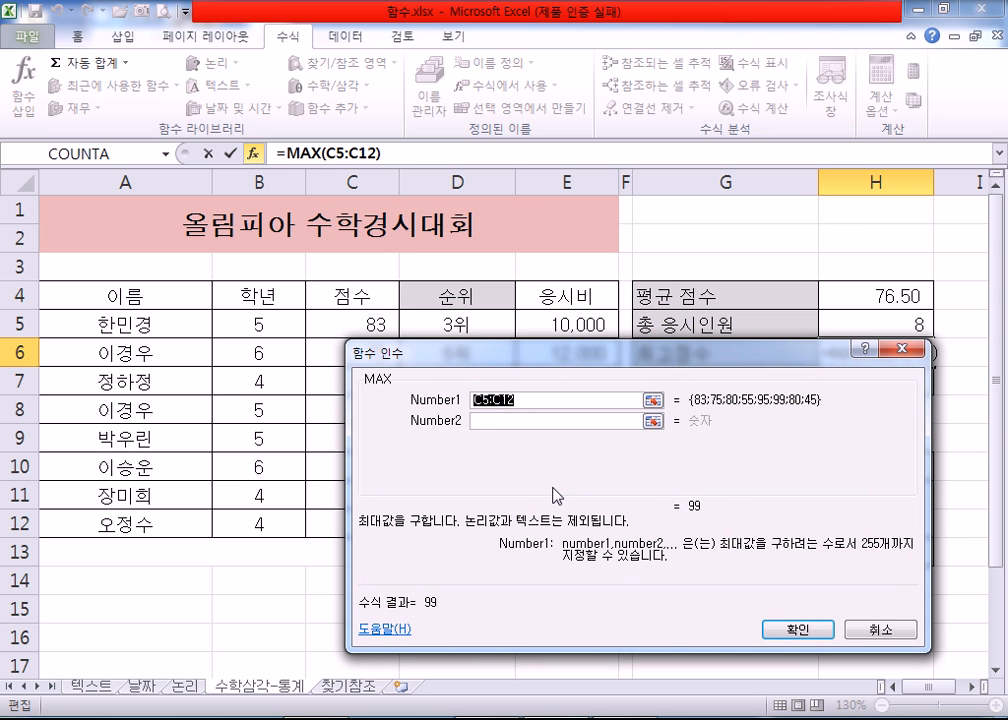
pyautogui.moveTo(660, 360); pyautogui.dragTo(574, 368)
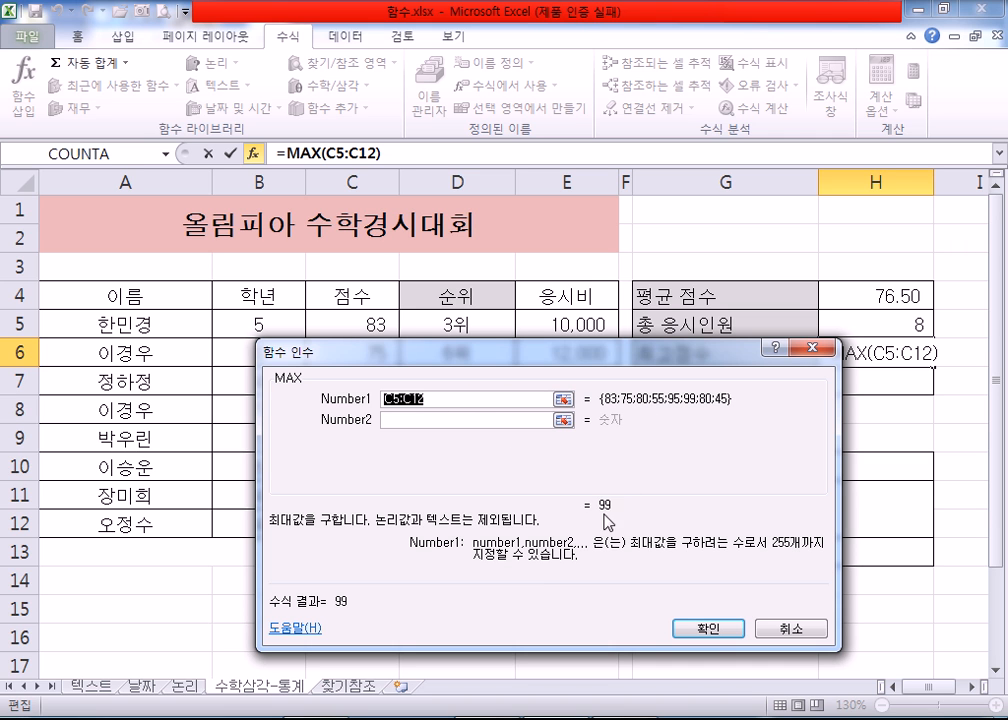
pyautogui.click(700, 628)
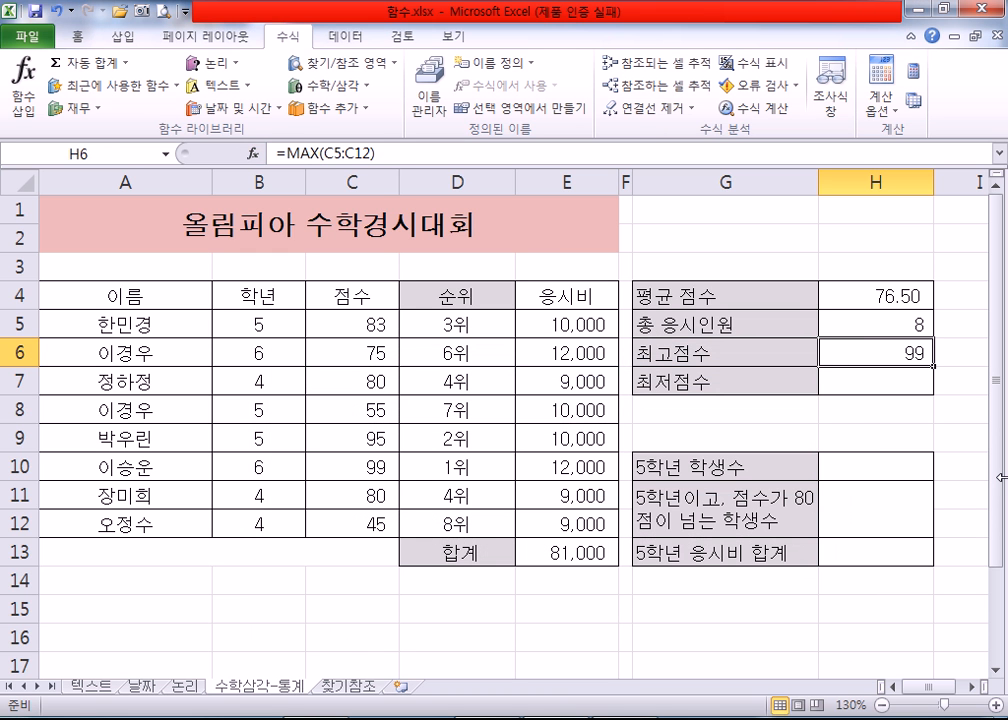
# Step: Enter the minimum function for 최저점수 in H7 using the score range C5:C12
pyautogui.click(895, 387)
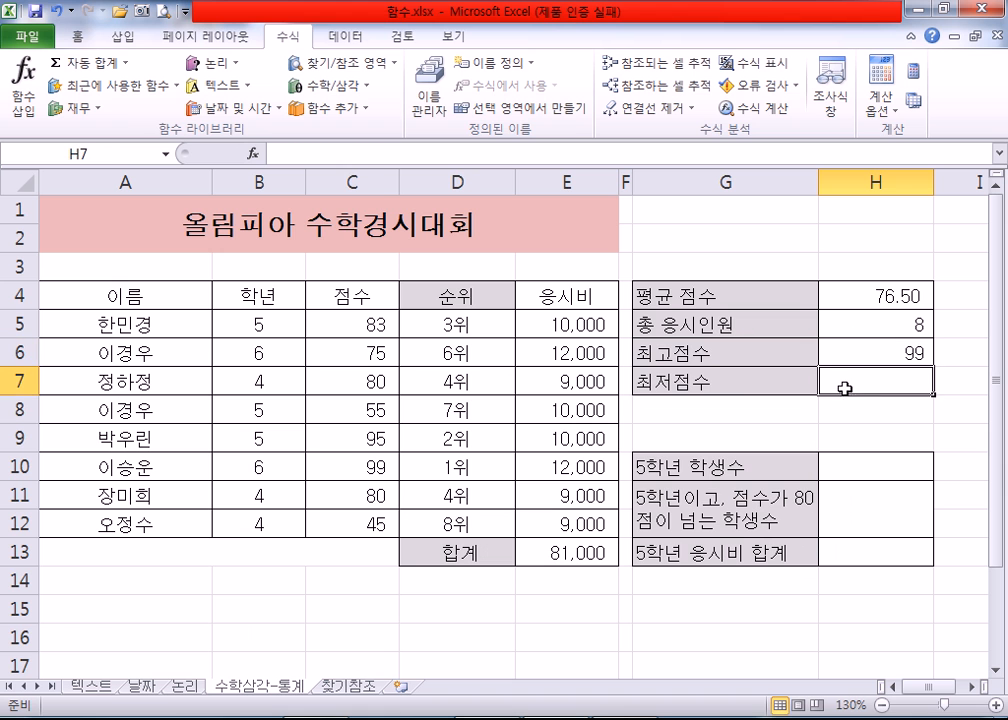
pyautogui.click(128, 64)
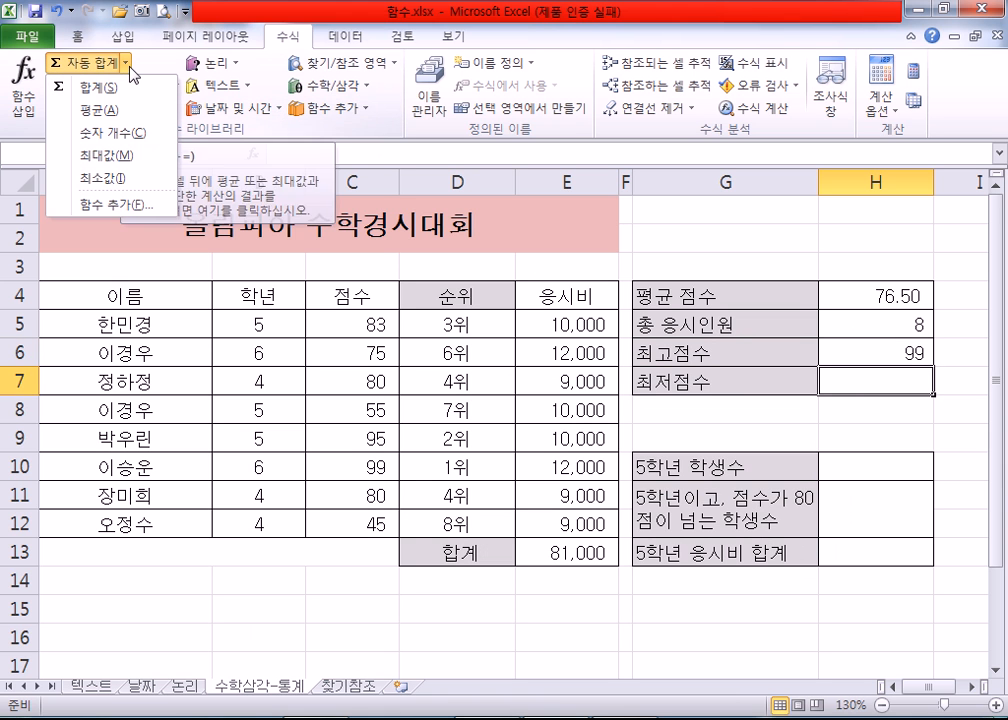
pyautogui.click(134, 179)
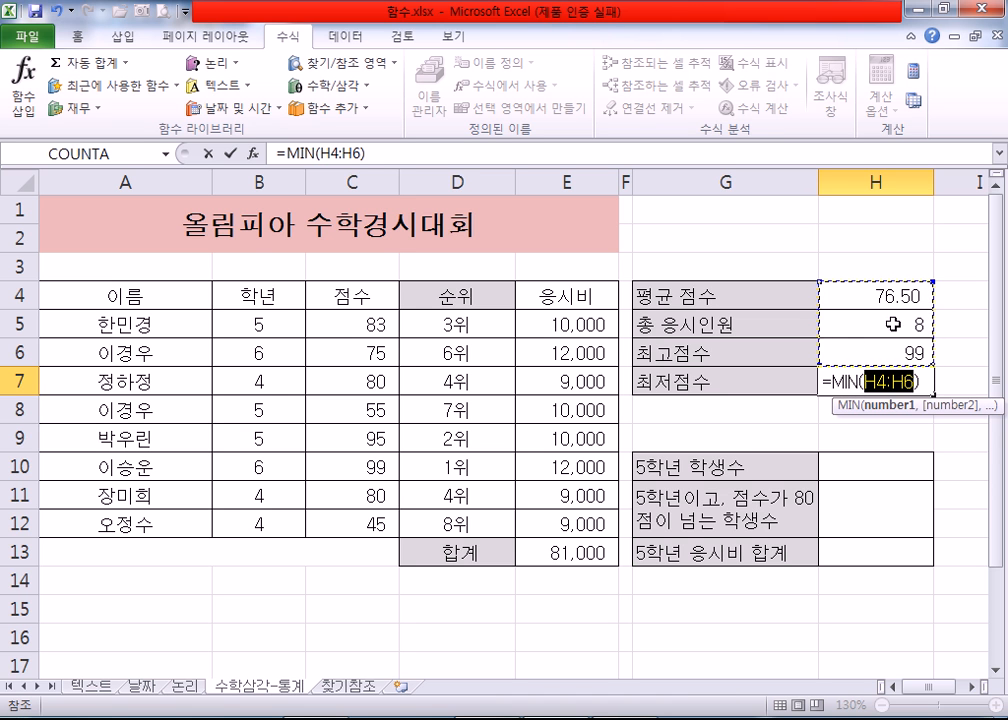
pyautogui.scroll(-1, 880, 322)
pyautogui.scroll(1, 875, 317)
pyautogui.moveTo(349, 329); pyautogui.dragTo(360, 524)
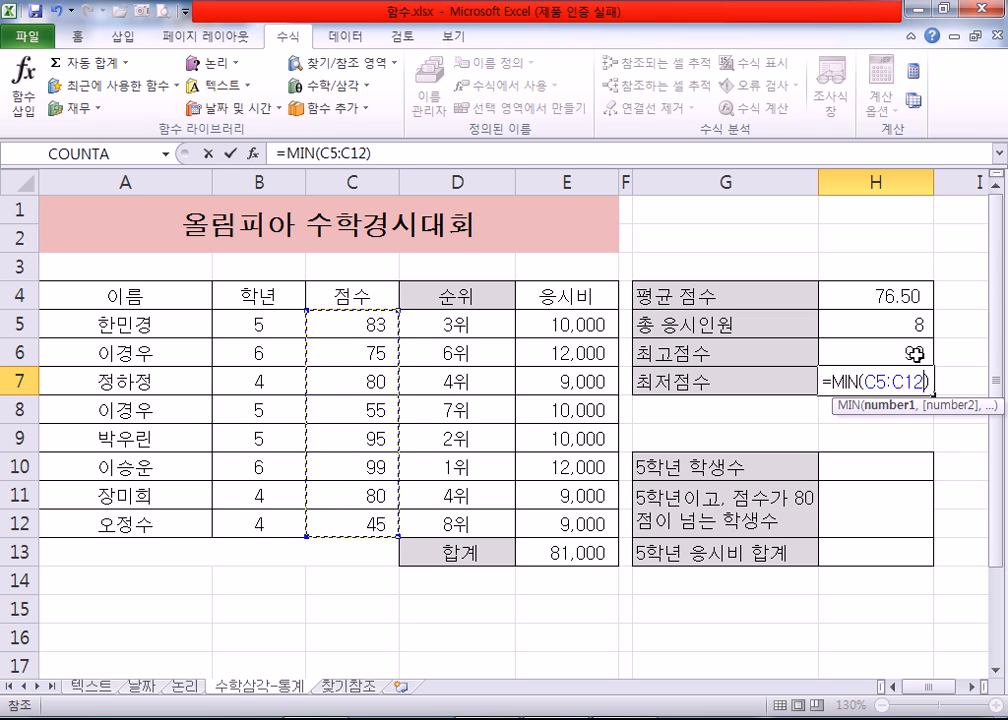
pyautogui.press('Return')
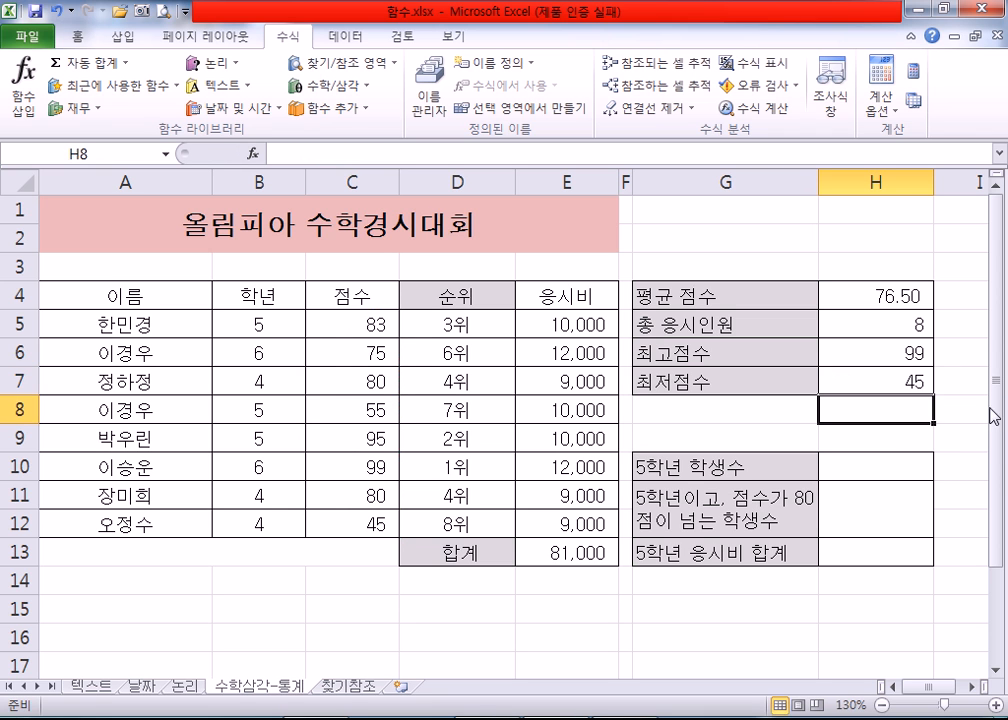
# Step: Examine the name, 학년 and 점수 columns and the 응시비 total against the conditions of the 5학년 summary cells
pyautogui.click(868, 462)
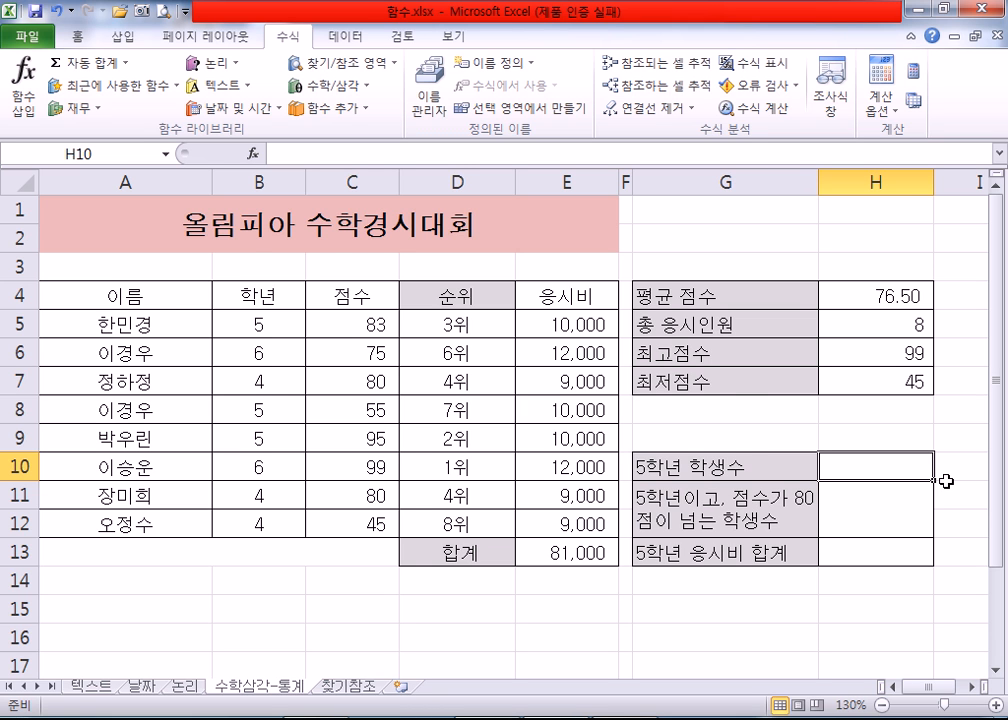
pyautogui.scroll(-1, 946, 481)
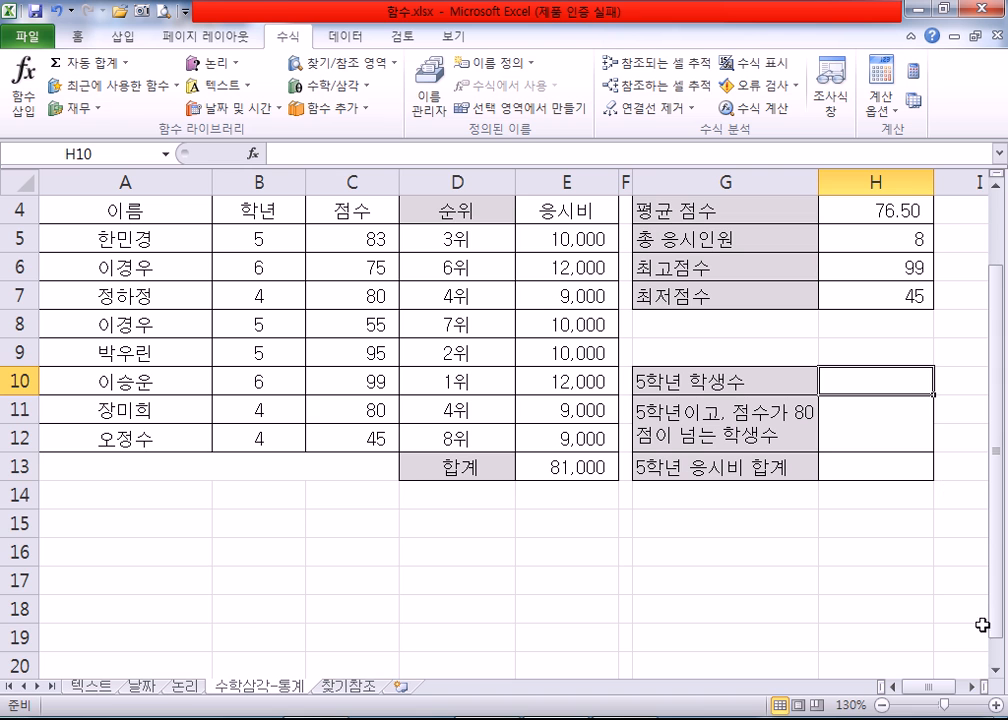
pyautogui.click(995, 175)
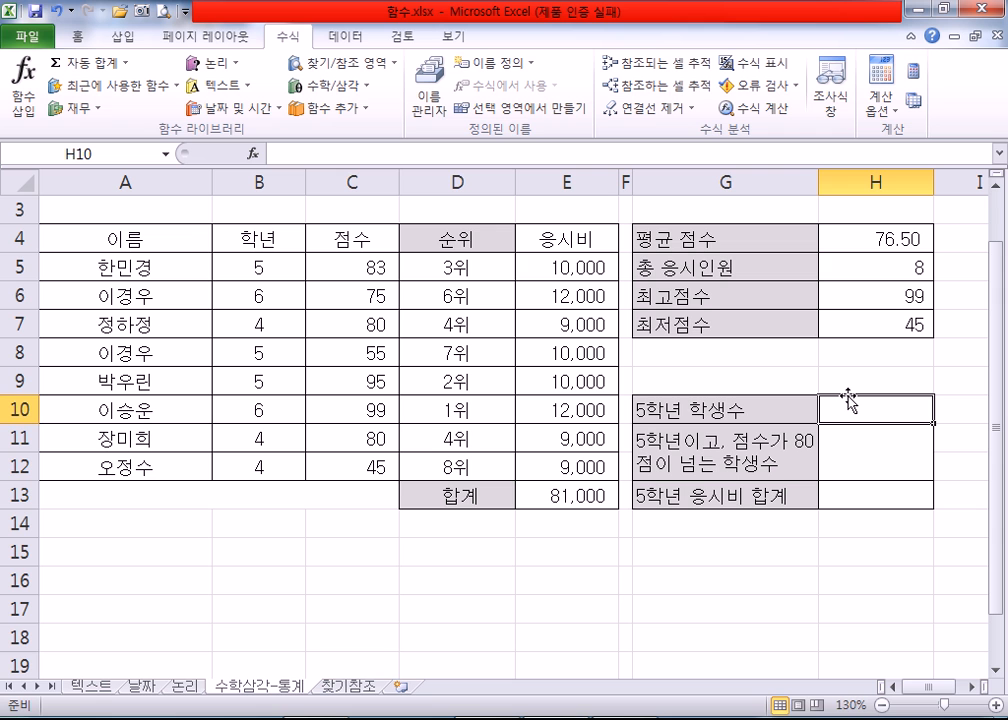
pyautogui.moveTo(150, 277); pyautogui.dragTo(128, 466)
pyautogui.moveTo(376, 265); pyautogui.dragTo(373, 470)
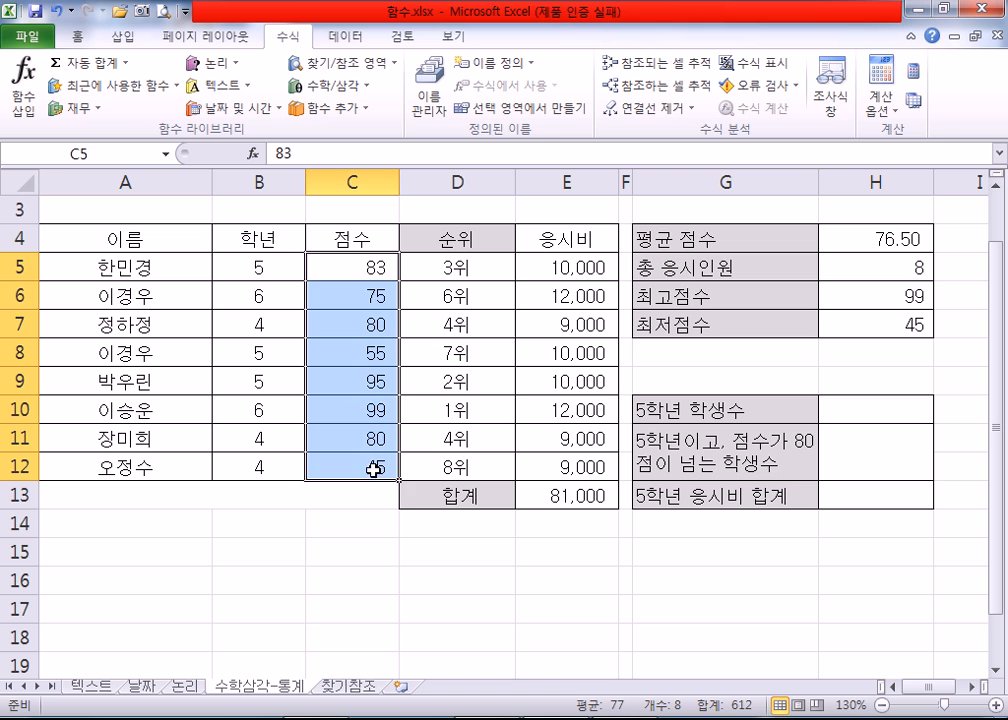
pyautogui.click(560, 500)
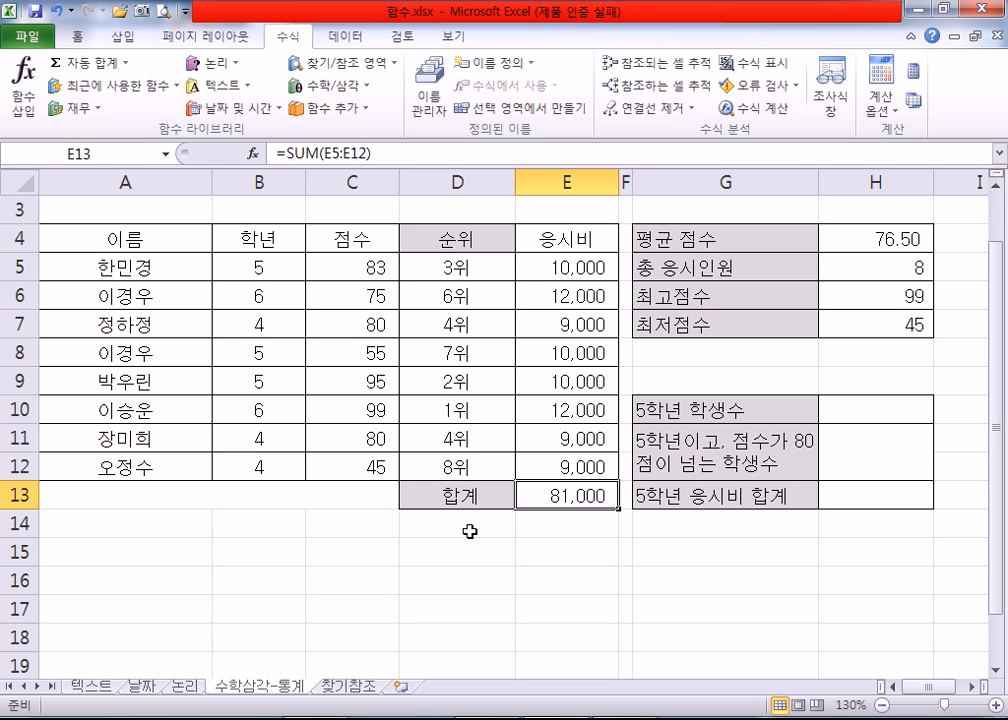
pyautogui.moveTo(263, 267); pyautogui.dragTo(279, 463)
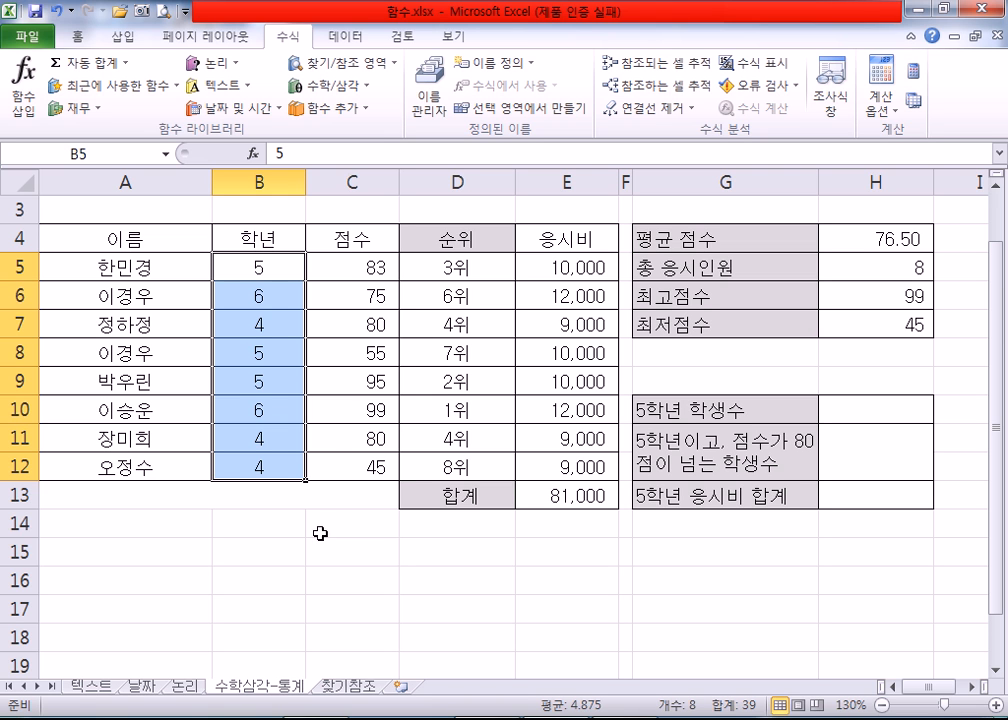
pyautogui.moveTo(354, 268); pyautogui.dragTo(347, 467)
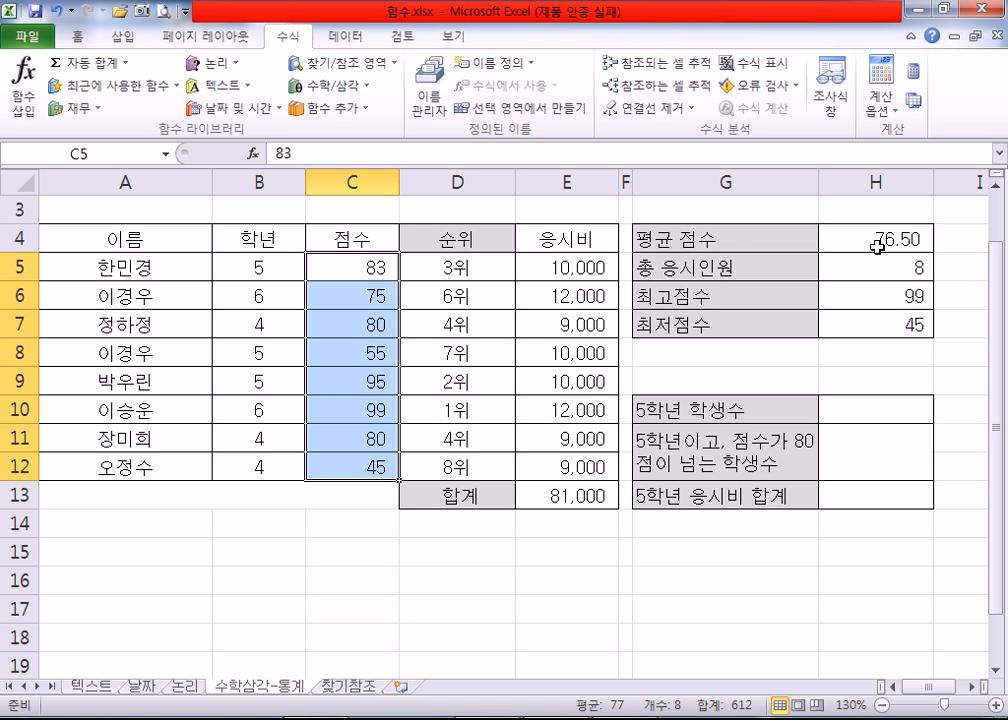
pyautogui.moveTo(344, 266); pyautogui.dragTo(342, 462)
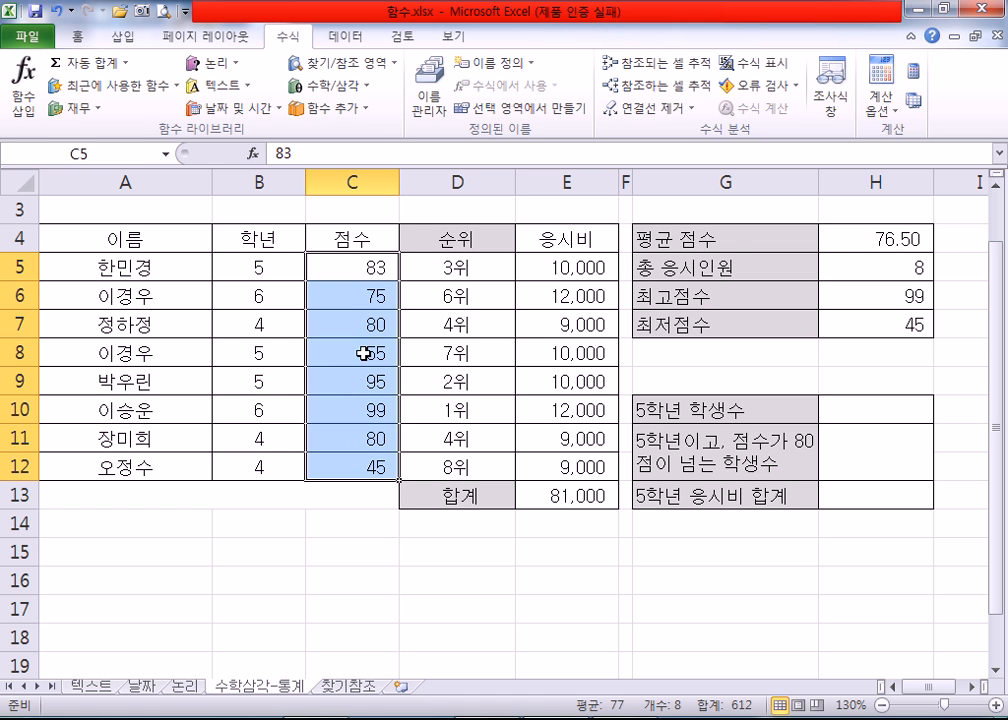
pyautogui.click(350, 272)
pyautogui.click(349, 324)
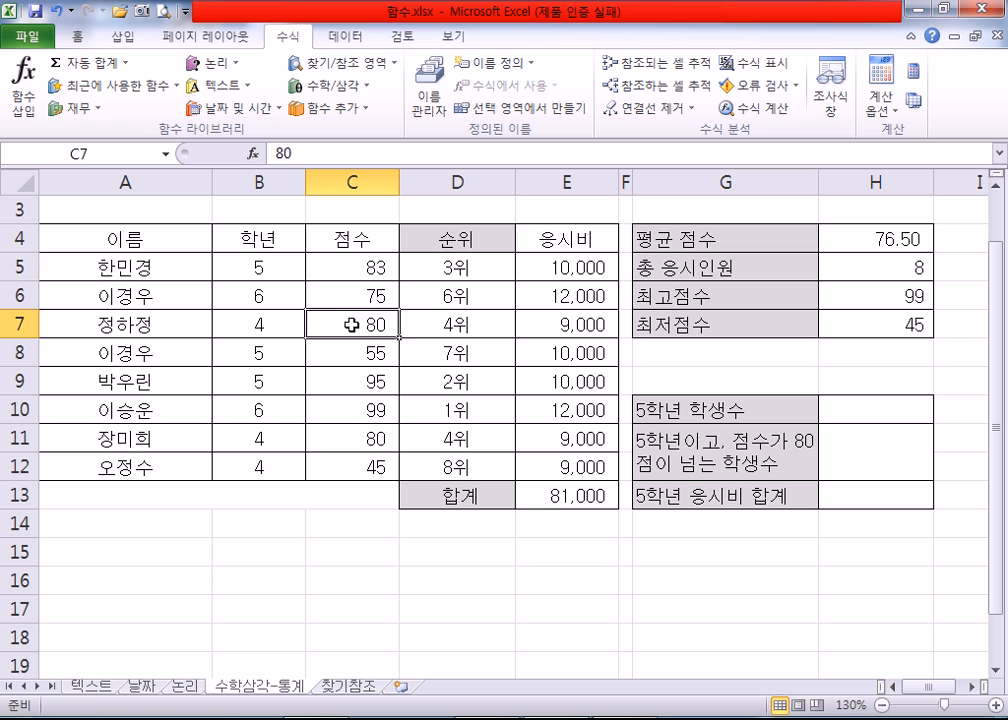
pyautogui.click(349, 385)
pyautogui.click(352, 411)
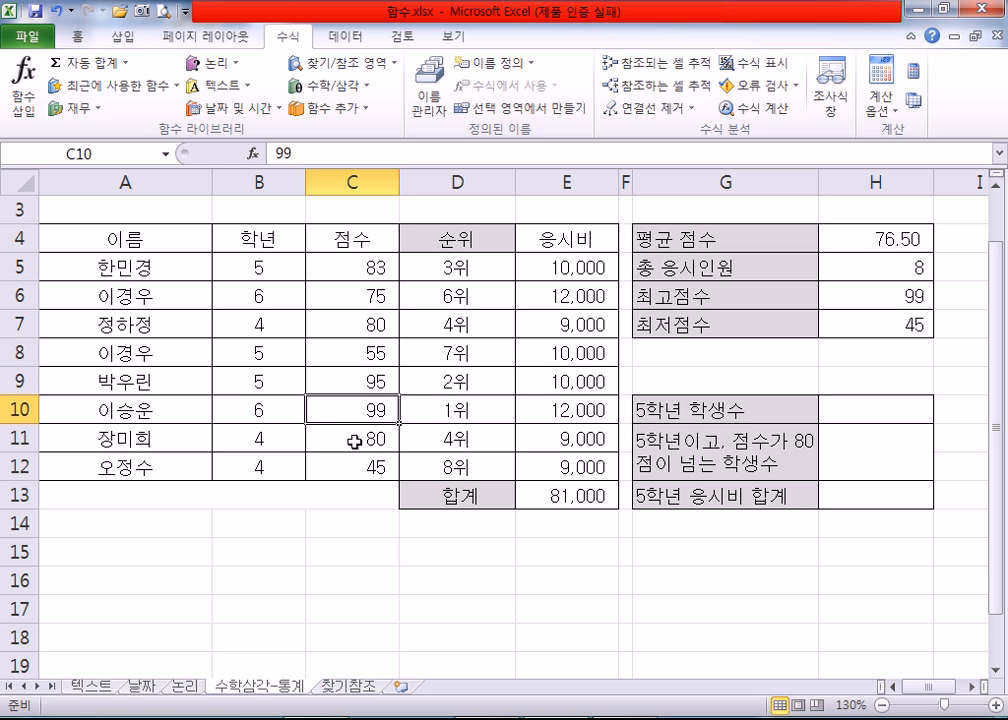
pyautogui.click(352, 439)
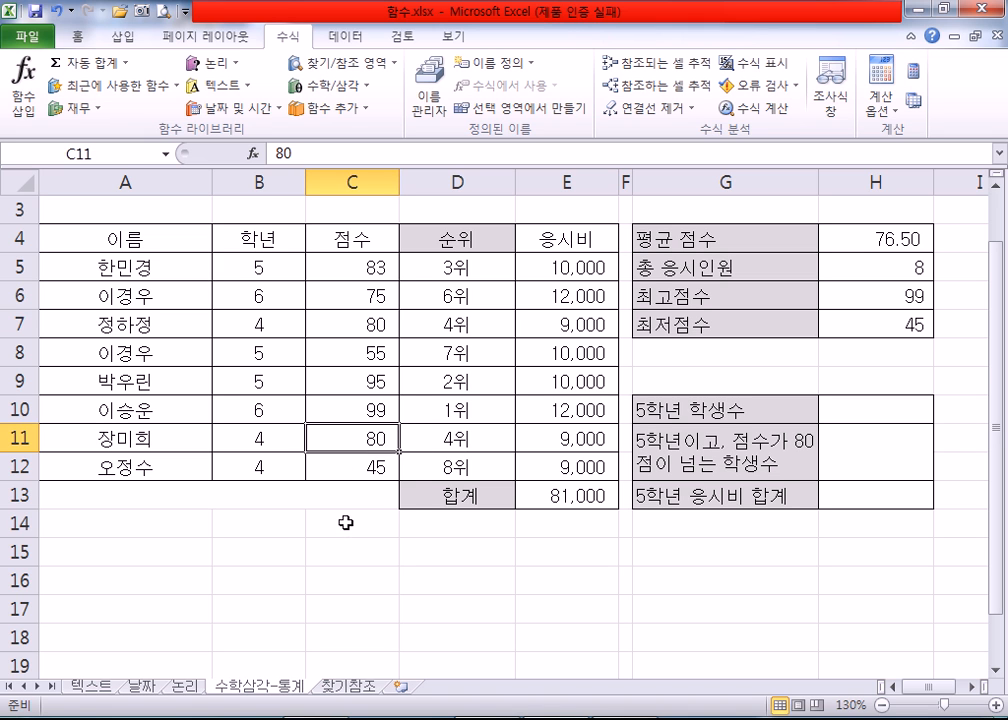
pyautogui.click(344, 522)
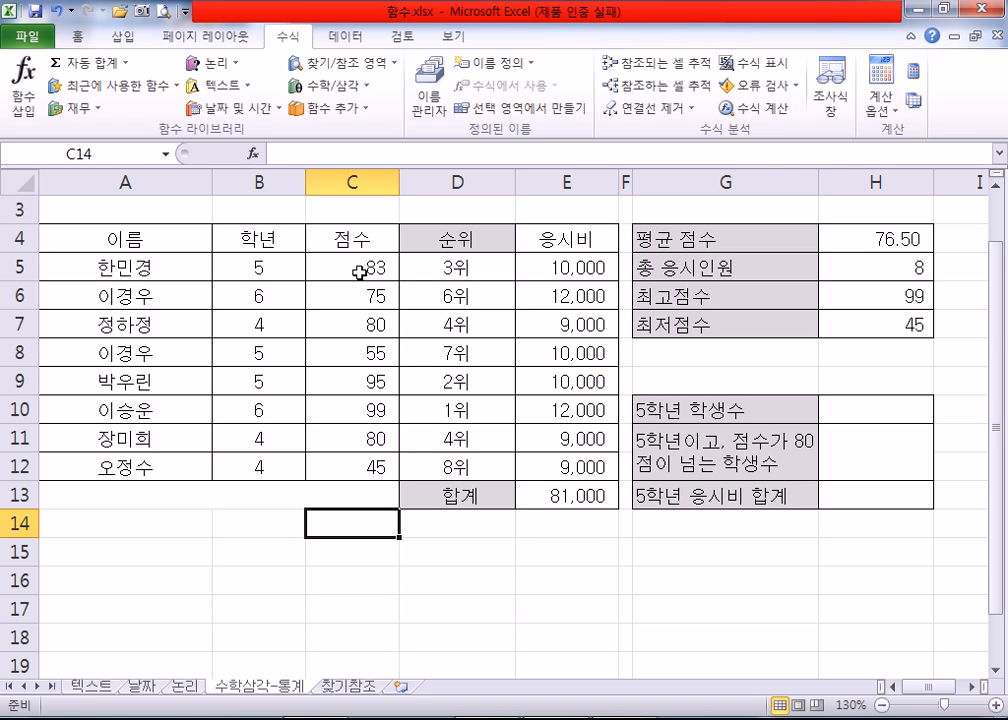
# Step: Select H10 for 5학년 학생수 and look up COUNTIF in the full function list and among the statistical functions
pyautogui.click(848, 408)
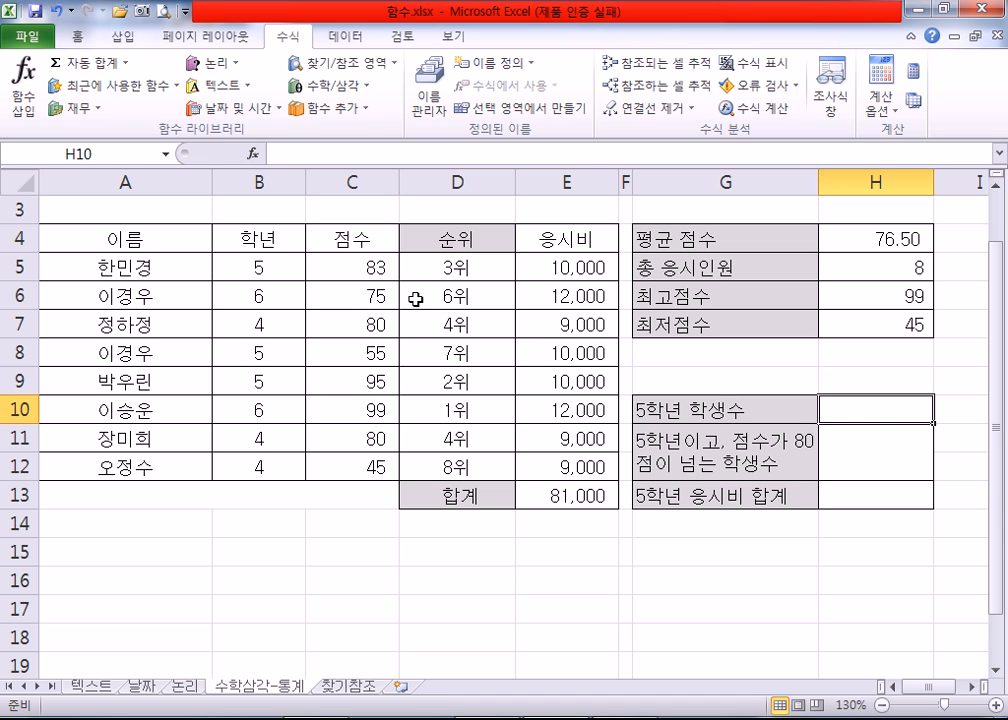
pyautogui.click(254, 157)
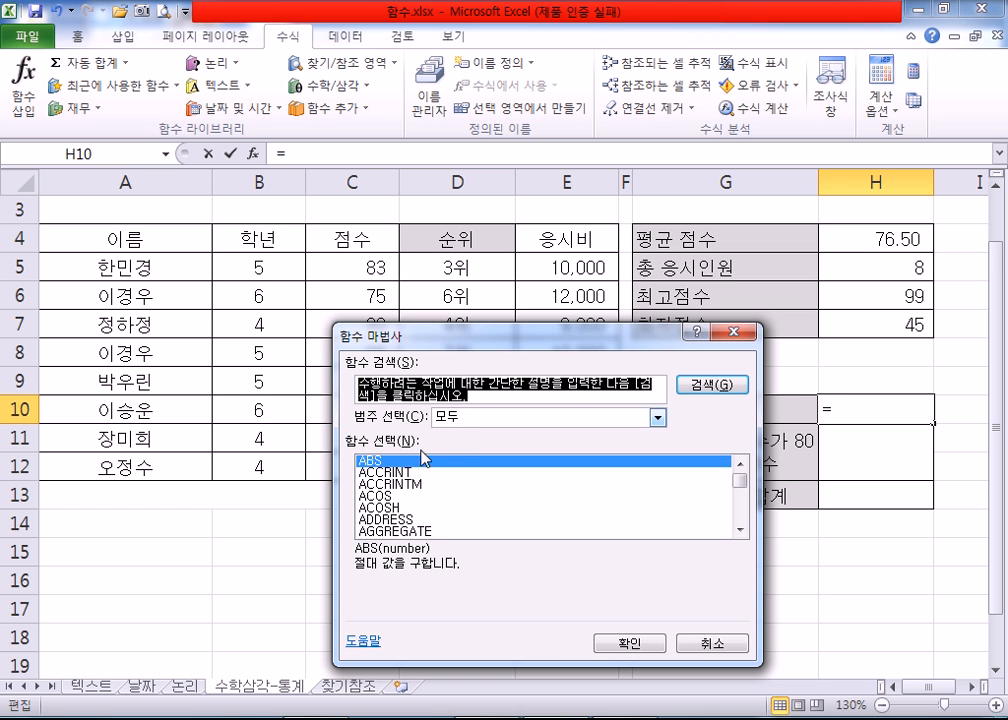
pyautogui.click(396, 496)
pyautogui.scroll(-2, 397, 502)
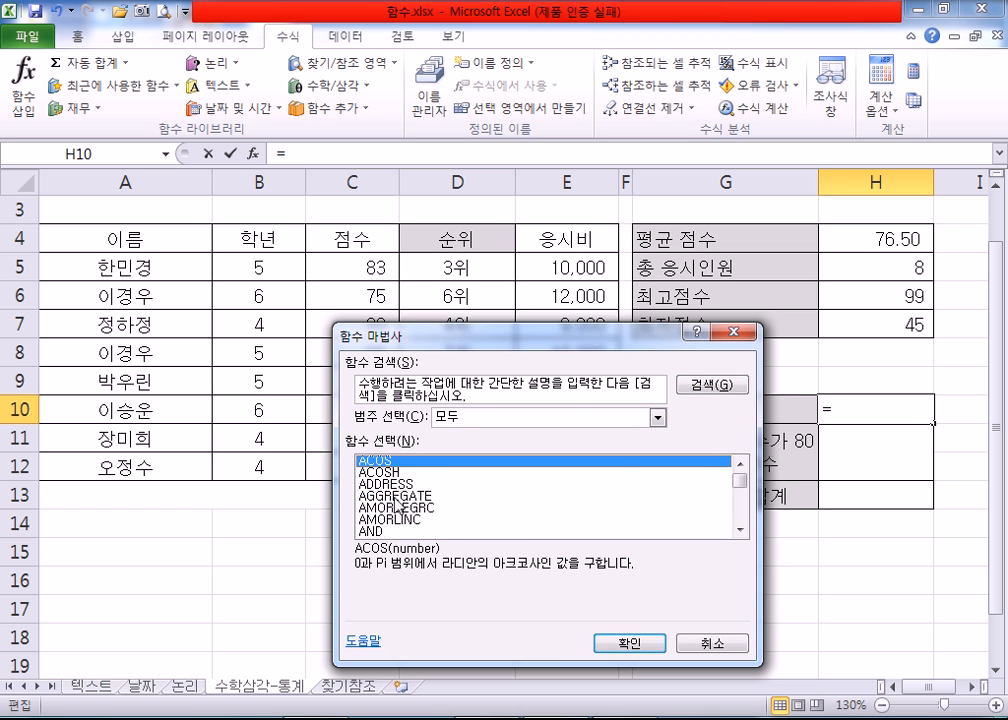
pyautogui.scroll(-9, 396, 504)
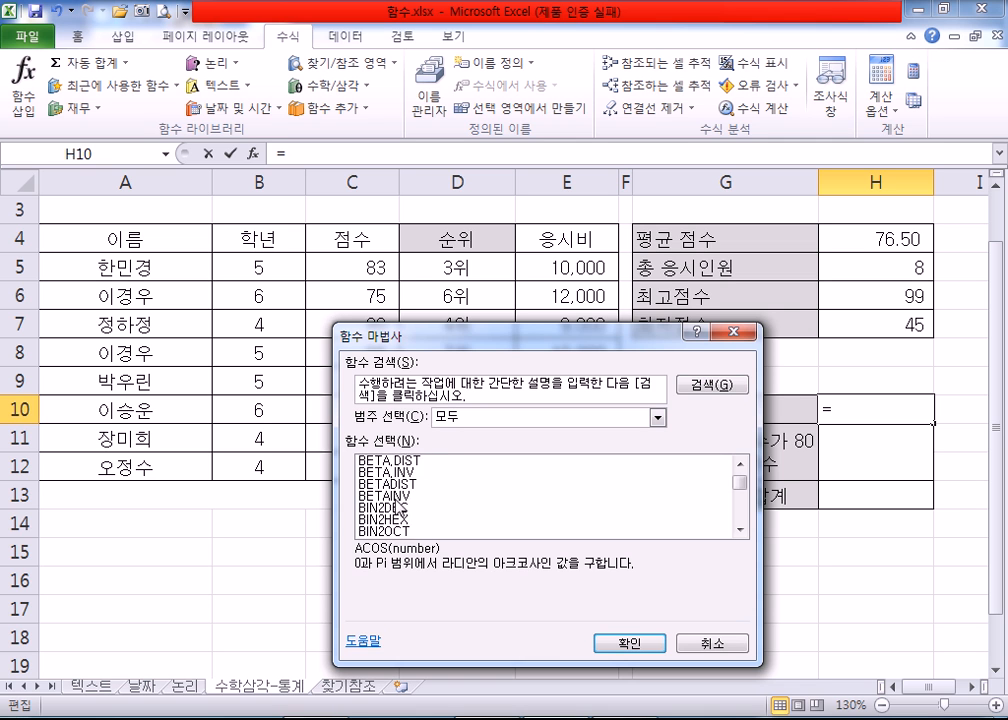
pyautogui.scroll(-6, 369, 497)
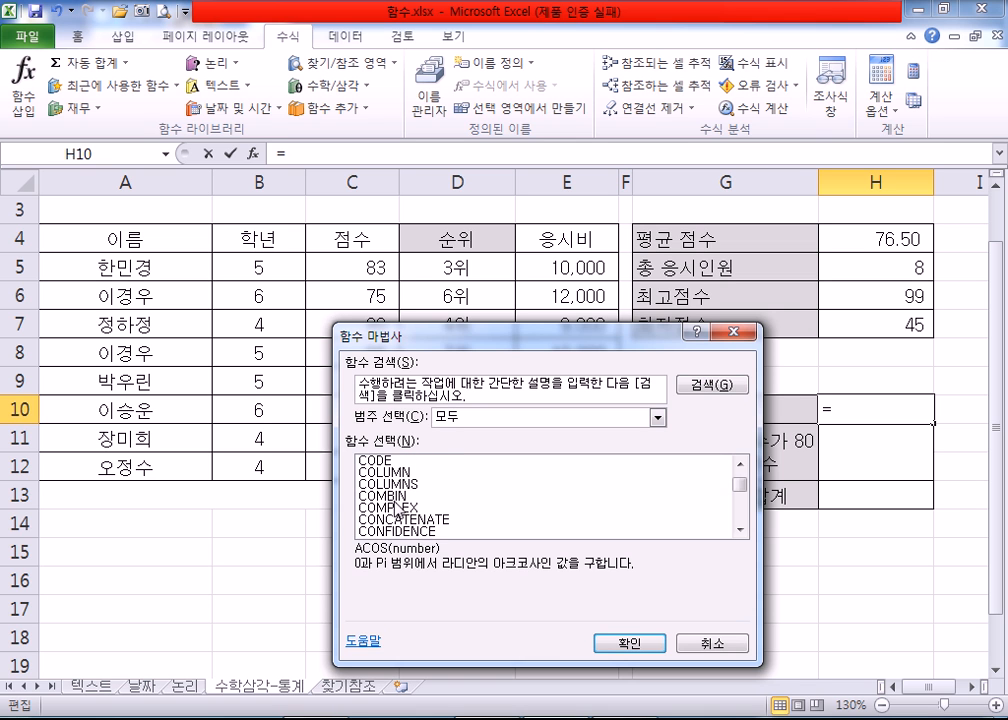
pyautogui.scroll(-2, 397, 507)
pyautogui.scroll(-2, 397, 508)
pyautogui.click(397, 508)
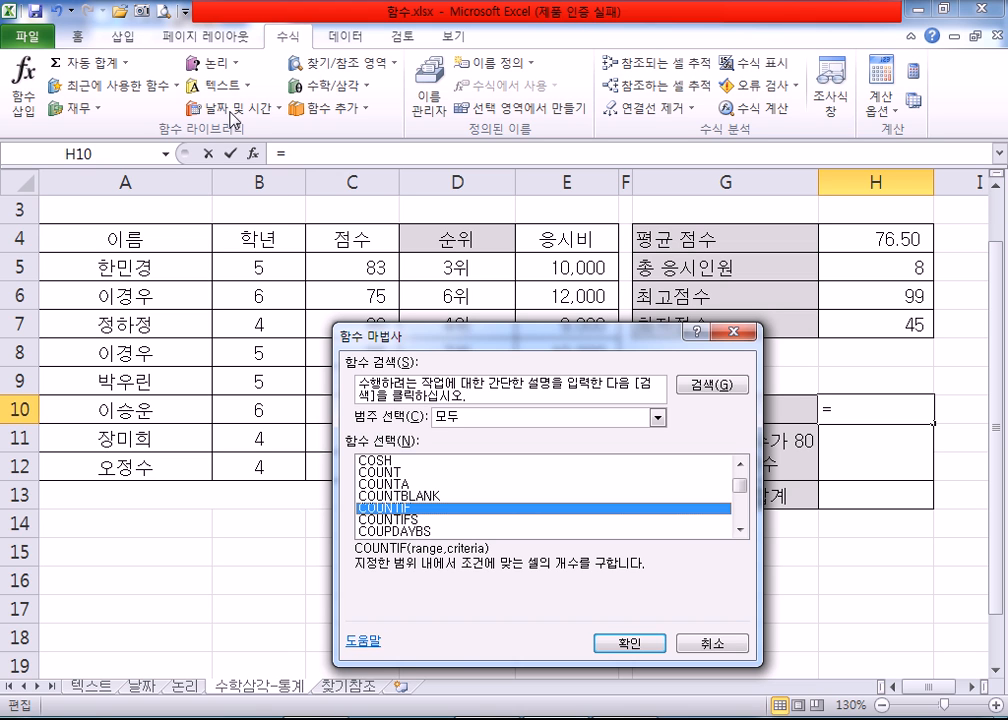
pyautogui.click(733, 334)
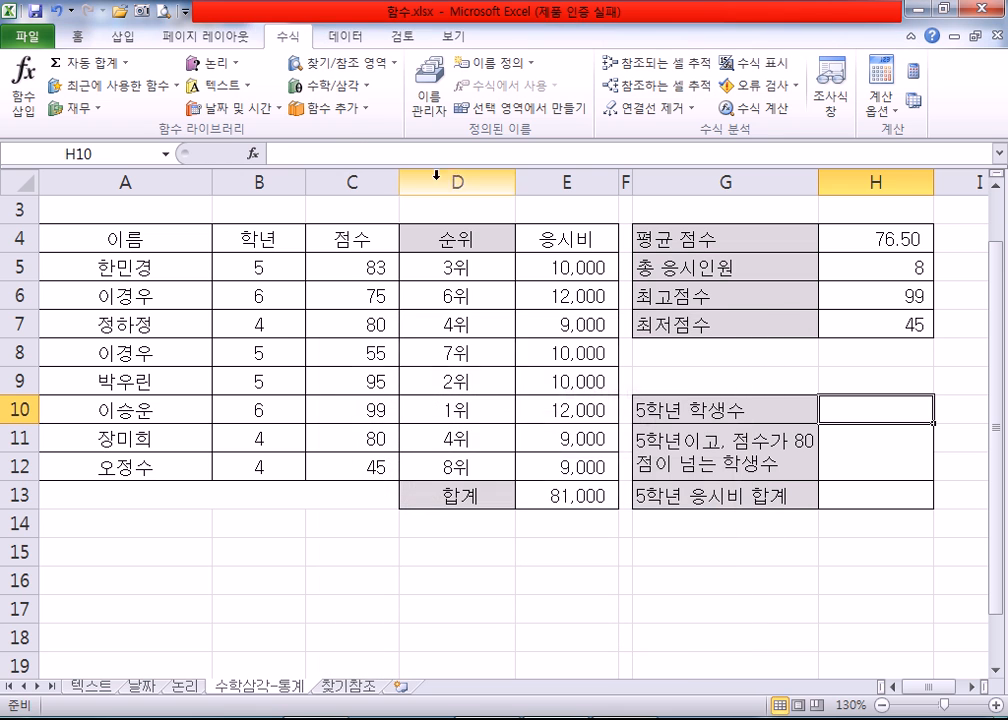
pyautogui.click(330, 107)
pyautogui.moveTo(338, 139)
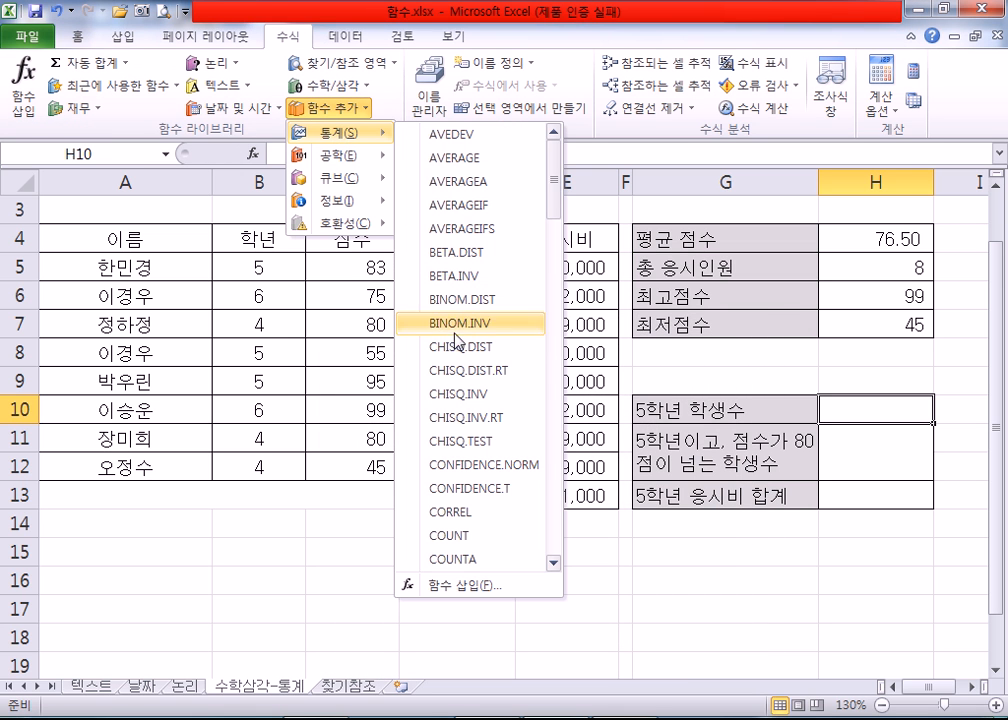
pyautogui.scroll(-2, 484, 555)
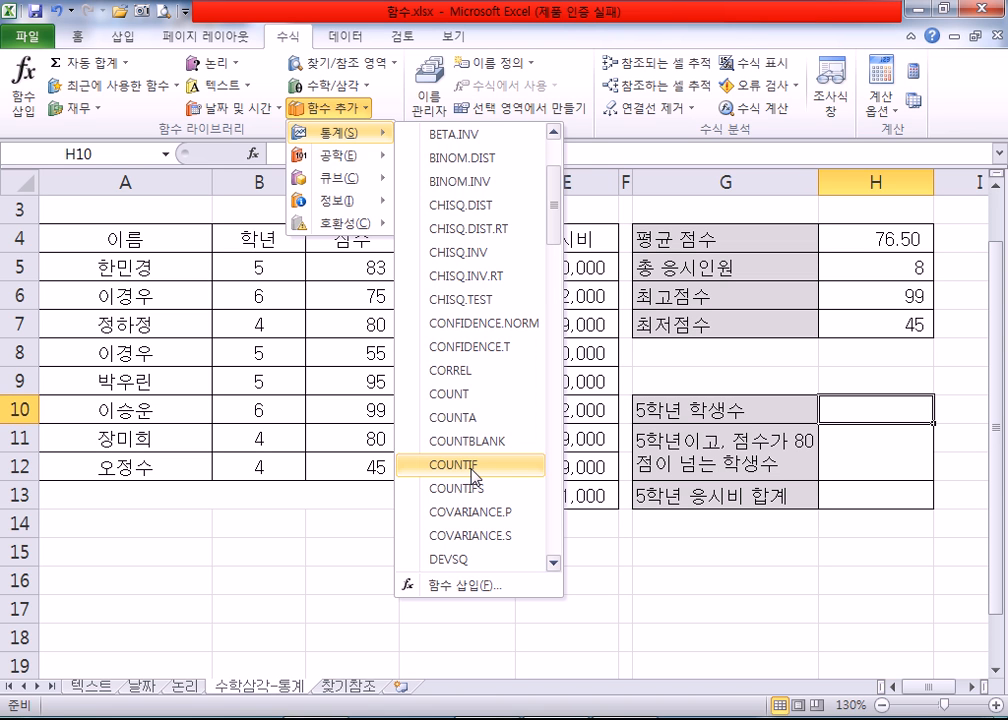
pyautogui.click(27, 97)
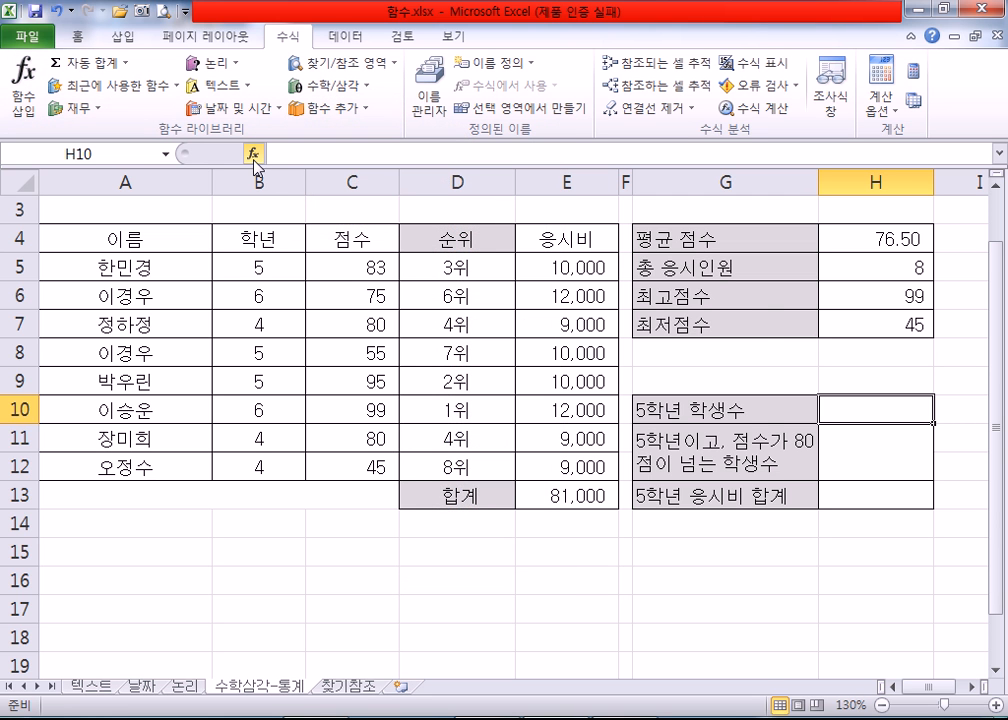
# Step: Insert the statistical function COUNTIF in H10 for 5학년 학생수
pyautogui.click(253, 156)
pyautogui.click(400, 484)
pyautogui.scroll(-10, 430, 490)
pyautogui.scroll(4, 430, 490)
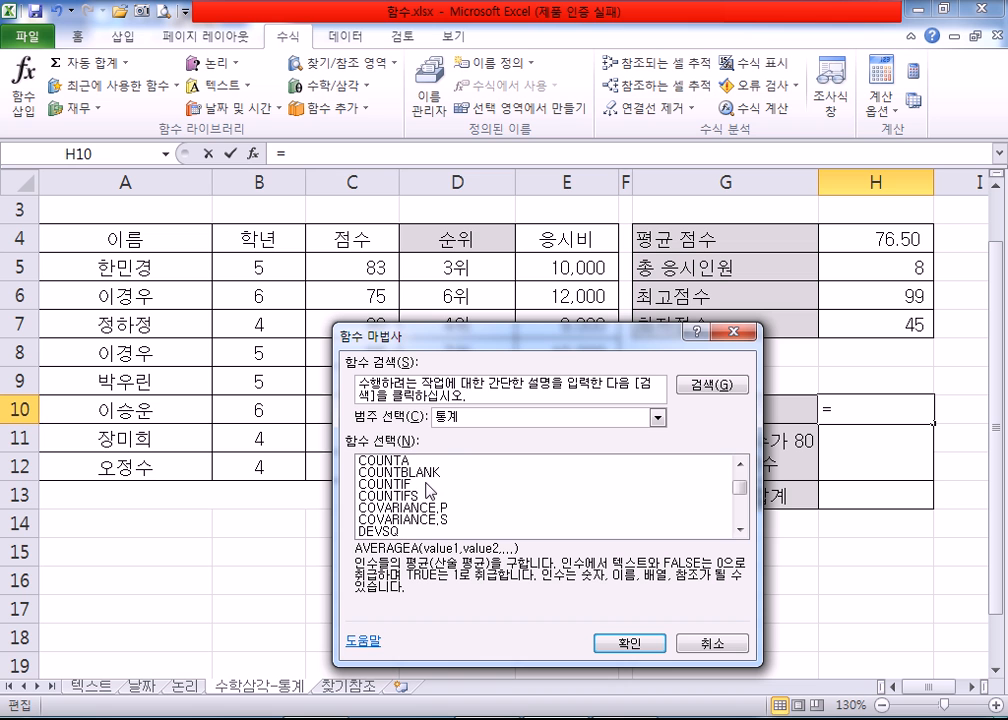
pyautogui.click(420, 485)
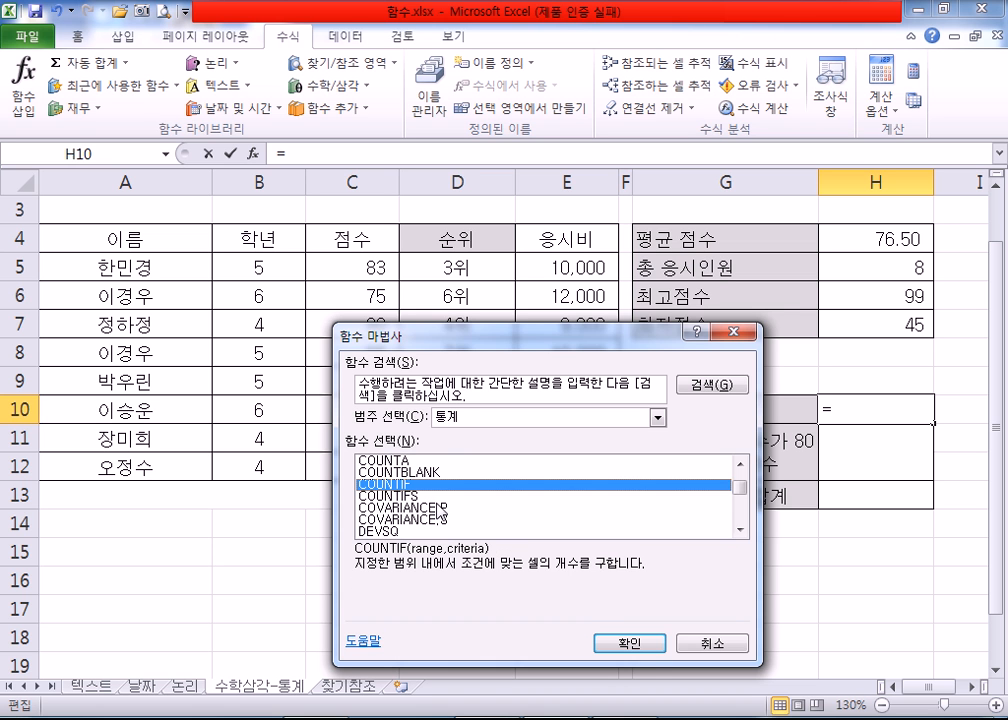
pyautogui.click(636, 643)
# Step: Set the COUNTIF range to the 학년 cells B5:B12 with criterion 5 and enter the formula in H10
pyautogui.moveTo(506, 406); pyautogui.dragTo(510, 166)
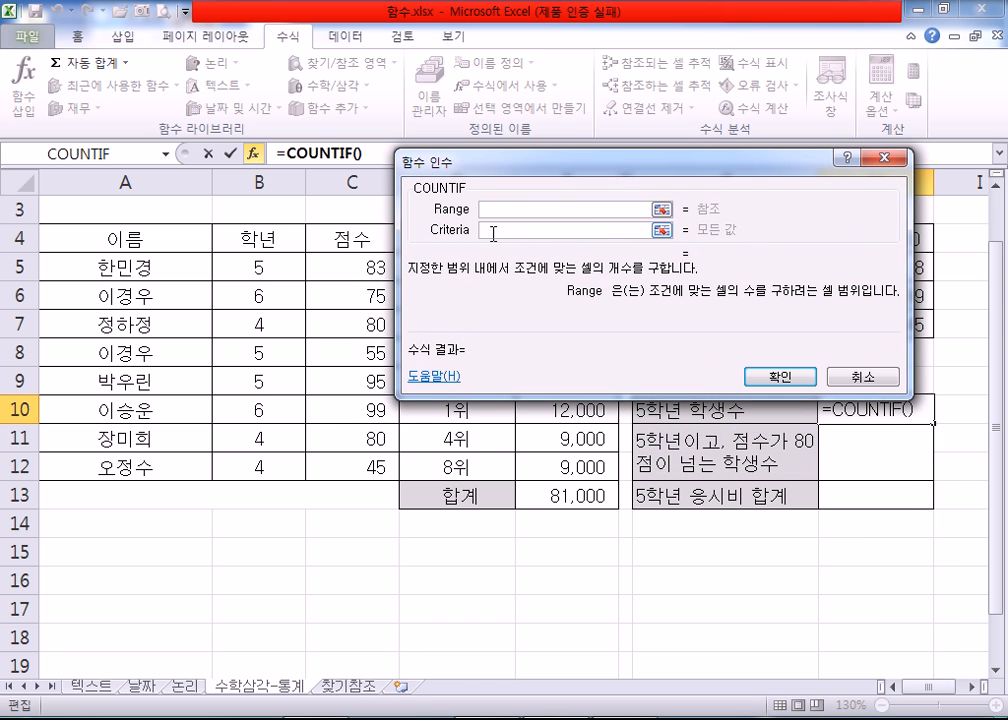
pyautogui.click(493, 232)
pyautogui.click(488, 210)
pyautogui.press('Tab')
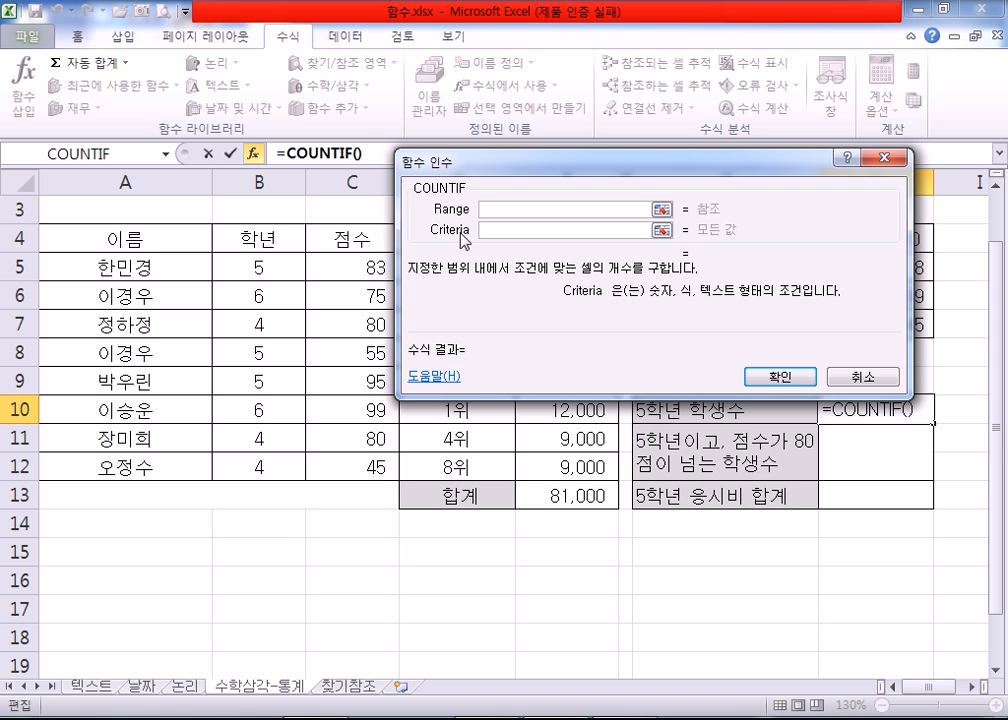
pyautogui.write('5')
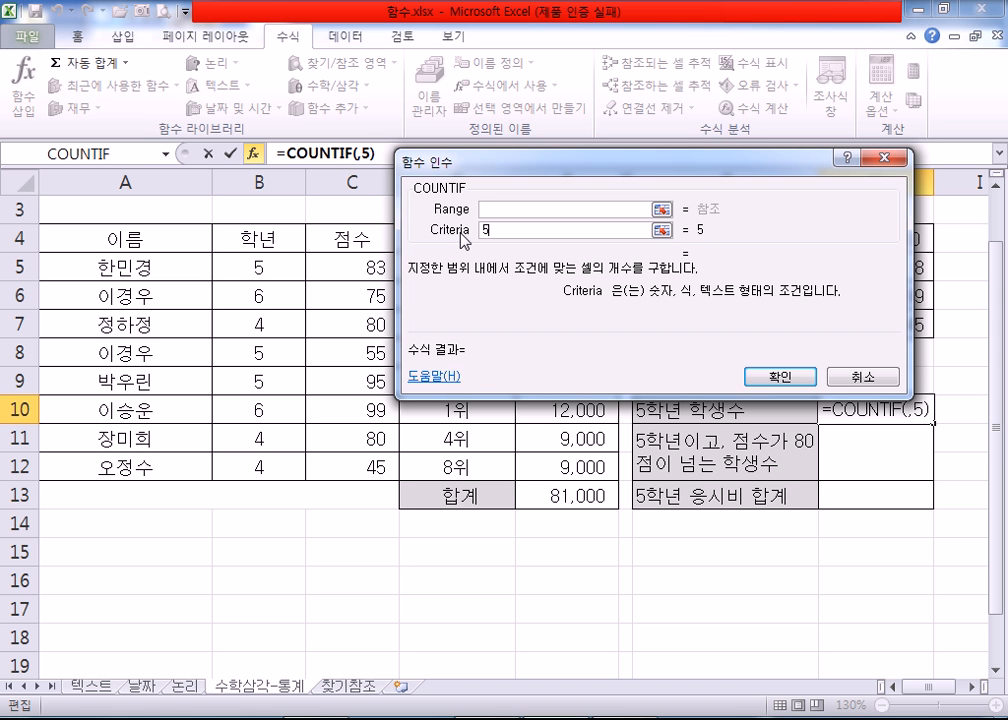
pyautogui.click(510, 212)
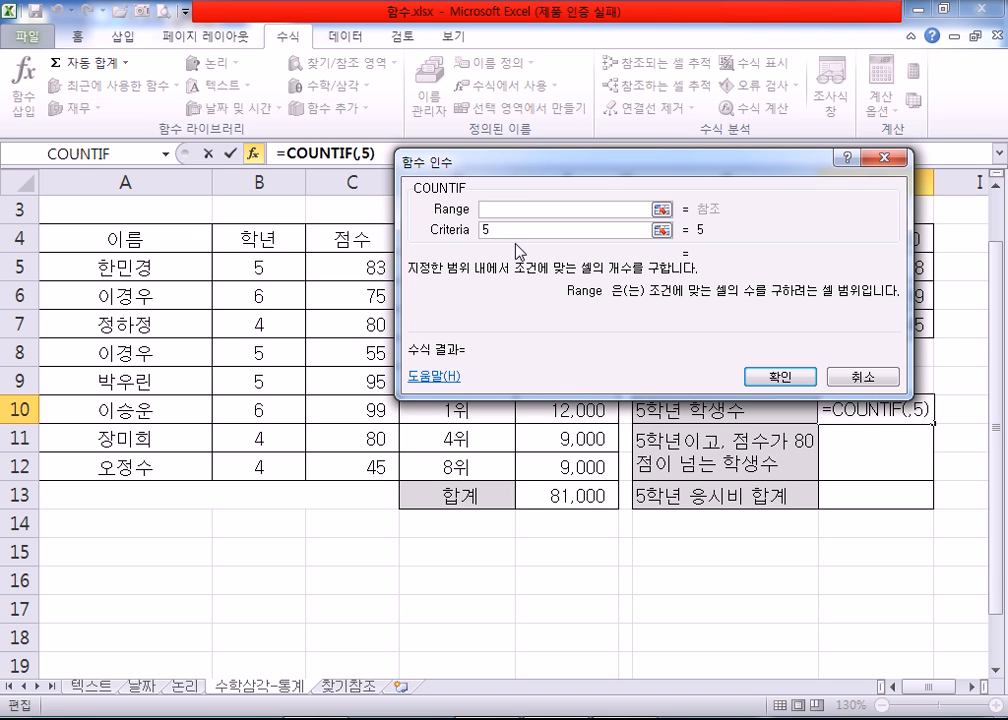
pyautogui.moveTo(125, 267); pyautogui.dragTo(105, 468)
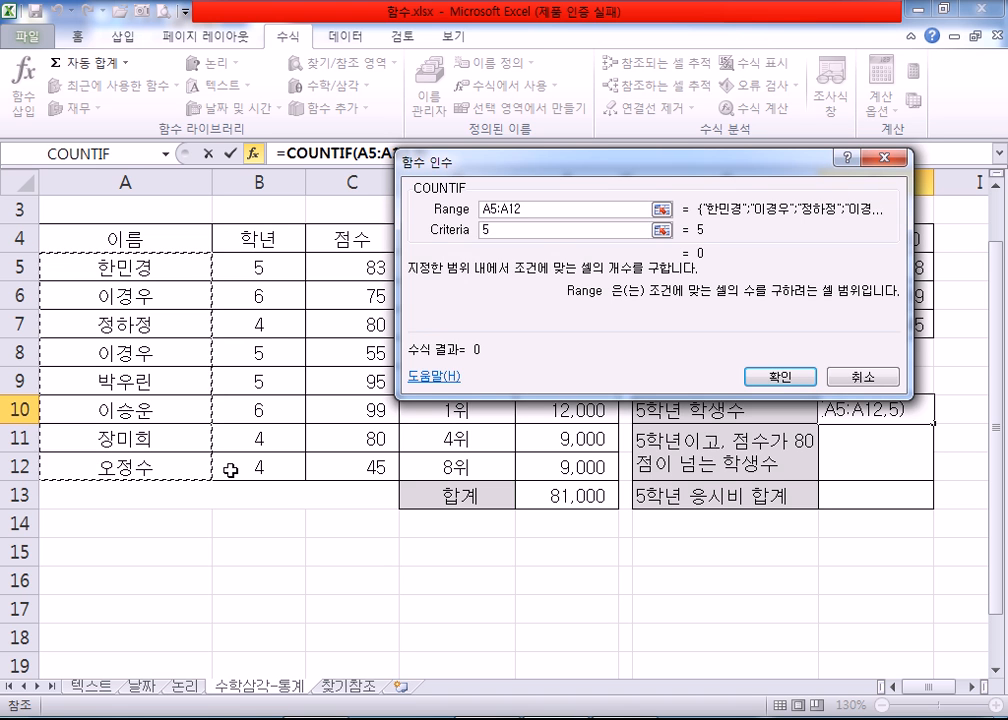
pyautogui.moveTo(258, 268); pyautogui.dragTo(286, 464)
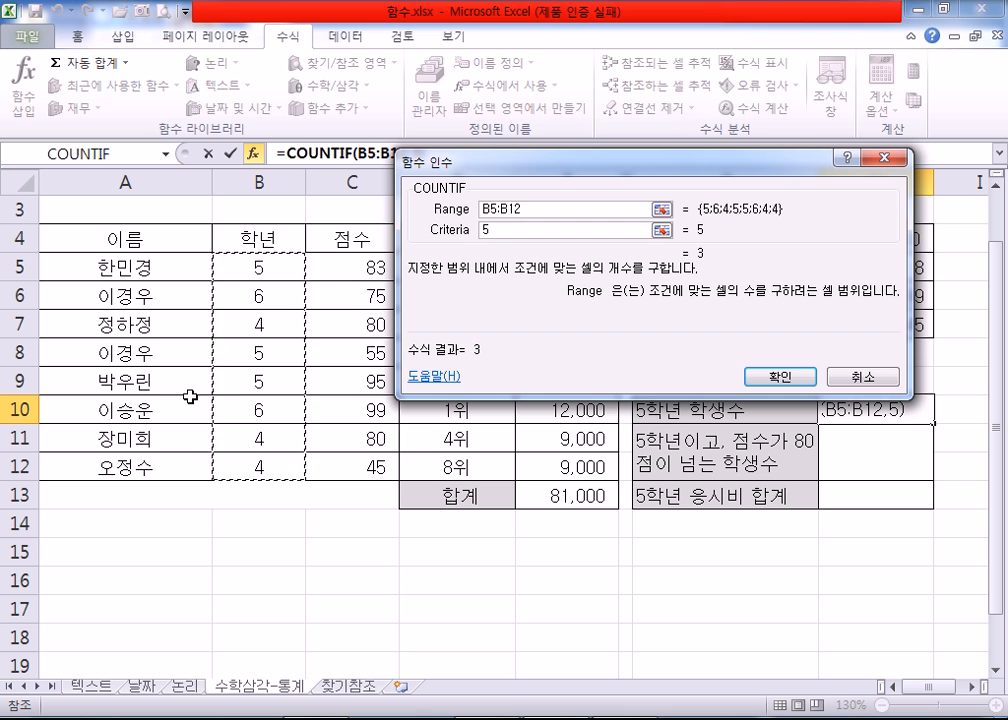
pyautogui.click(535, 215)
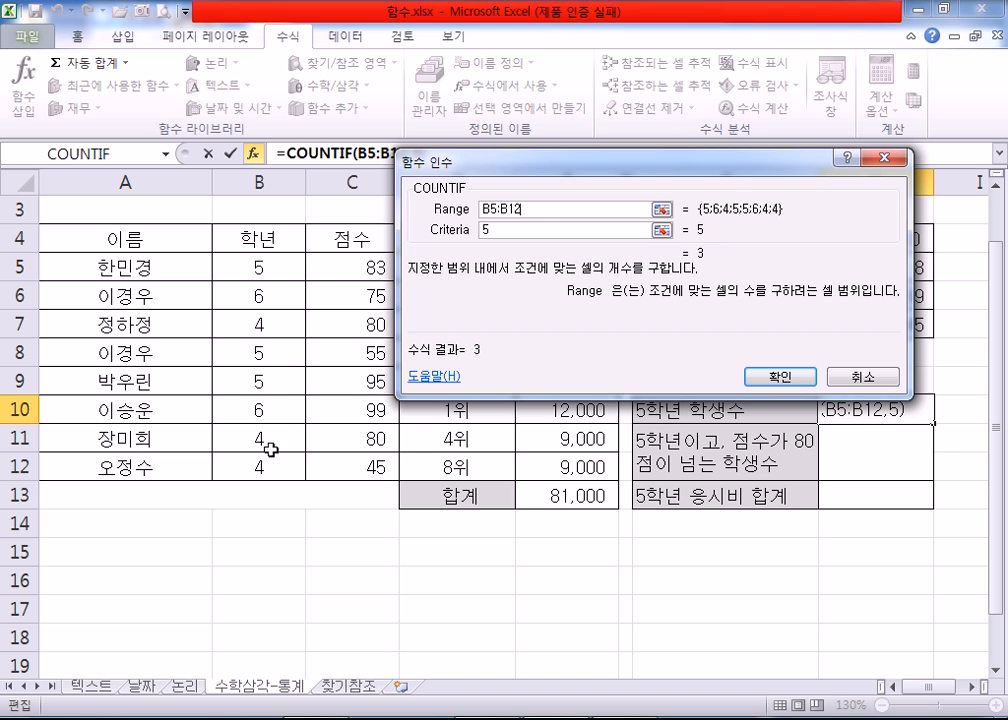
pyautogui.click(504, 230)
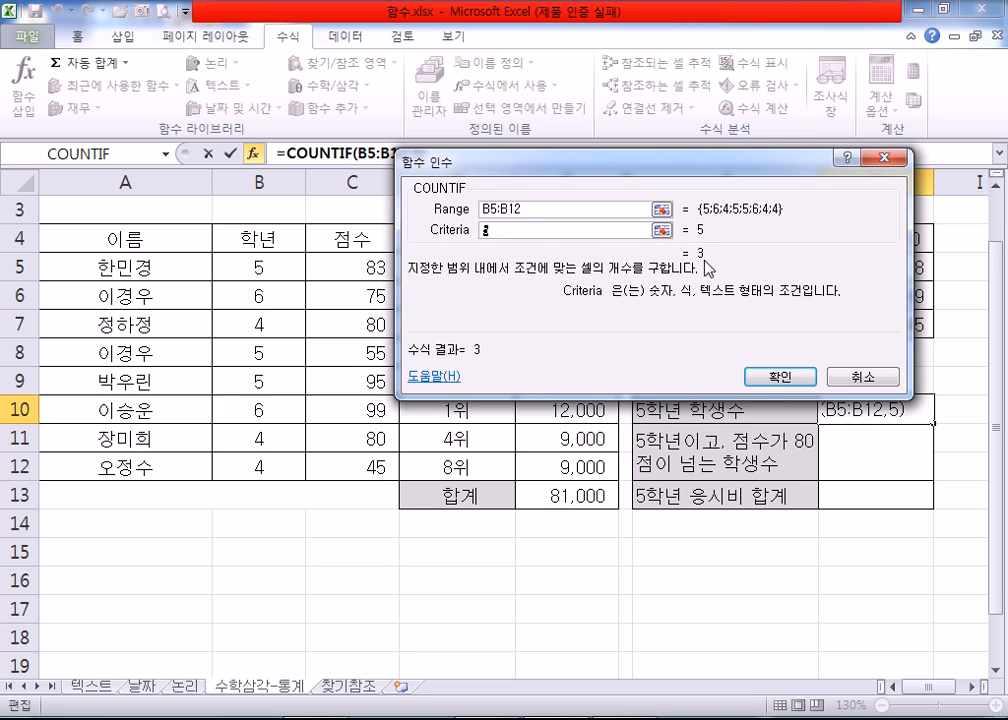
pyautogui.click(781, 377)
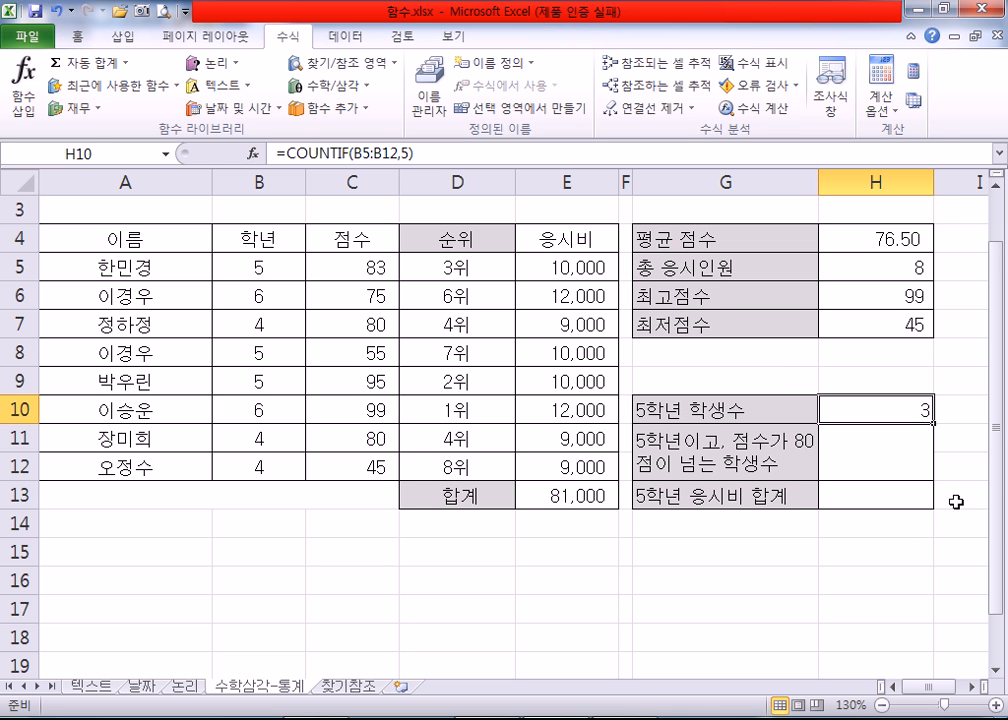
# Step: Insert the statistical function COUNTIFS in H11 for the 5학년 students scoring over 80
pyautogui.click(895, 461)
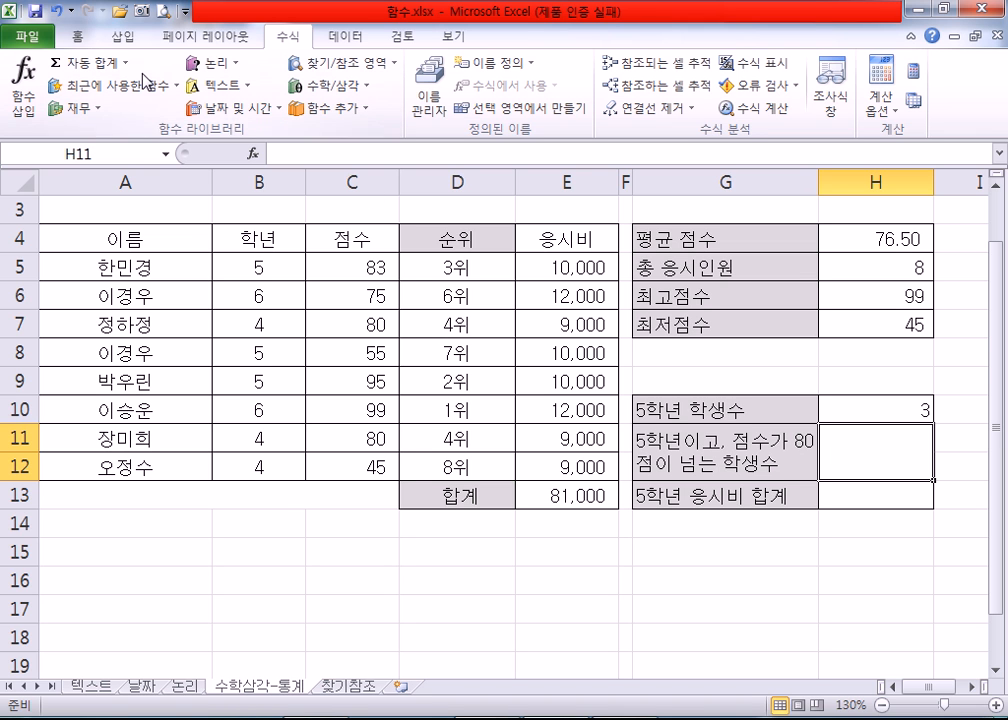
pyautogui.click(253, 158)
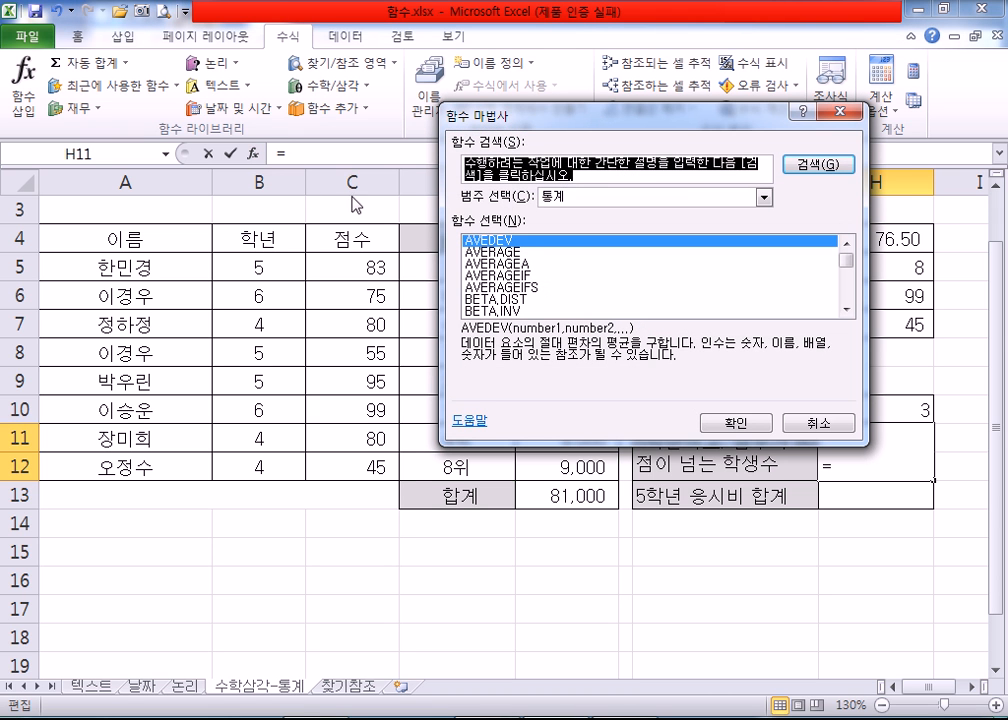
pyautogui.moveTo(846, 260); pyautogui.dragTo(846, 267)
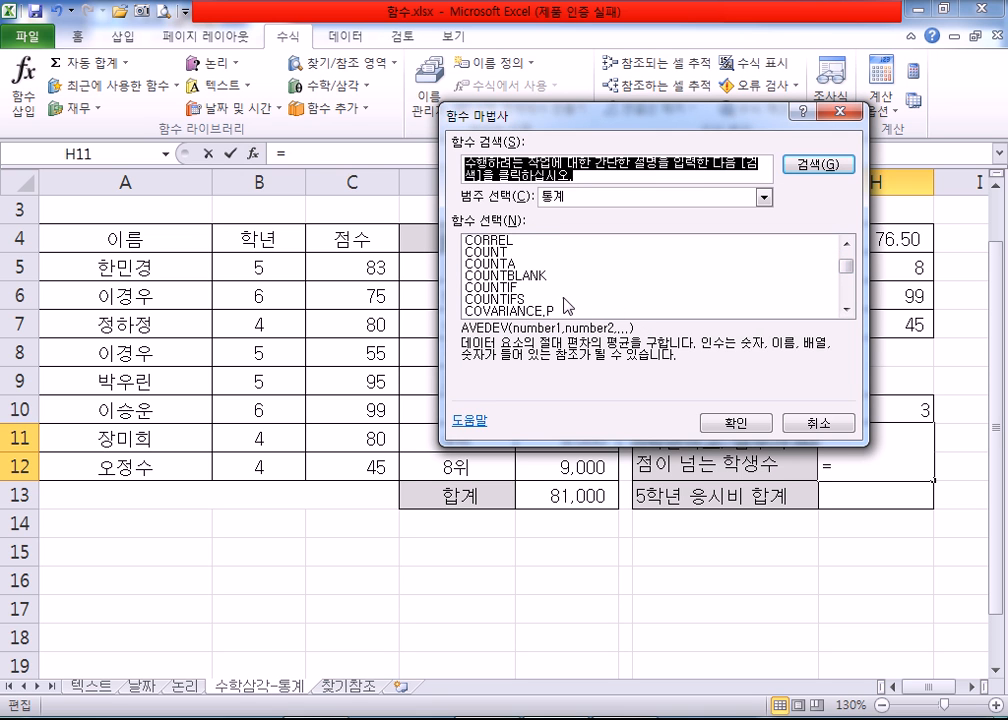
pyautogui.click(556, 287)
pyautogui.click(557, 299)
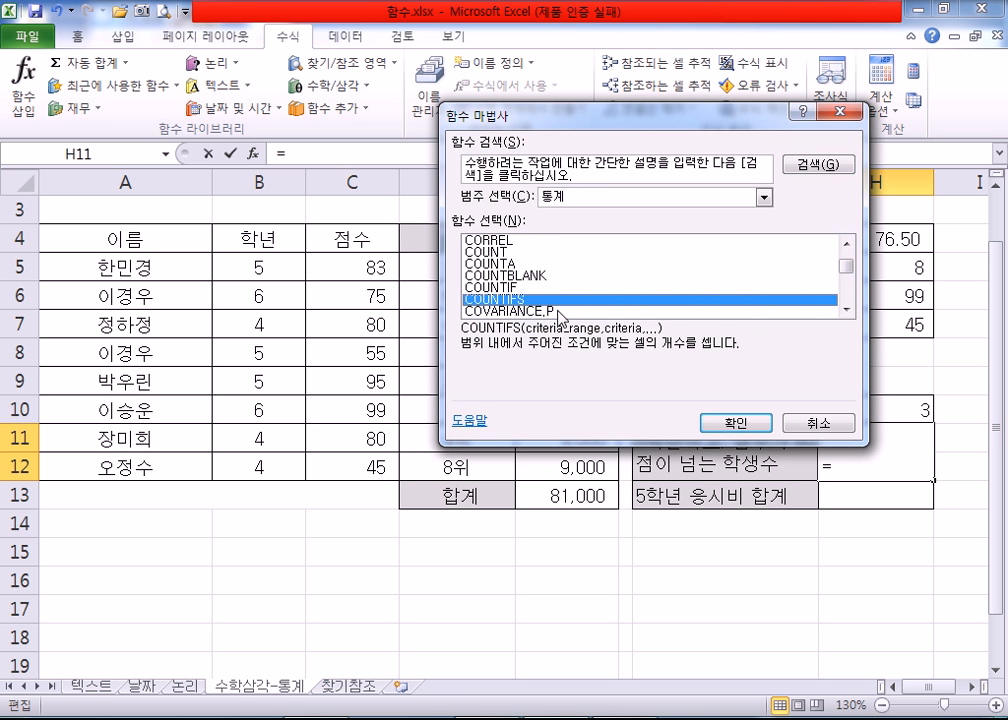
pyautogui.scroll(-1, 558, 316)
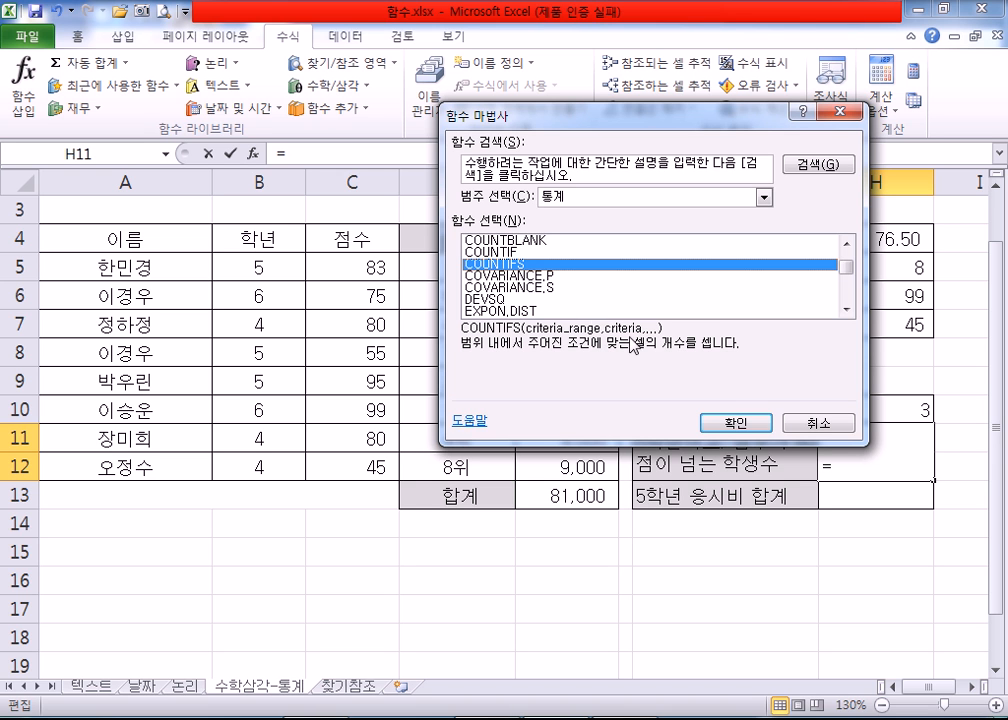
pyautogui.click(736, 424)
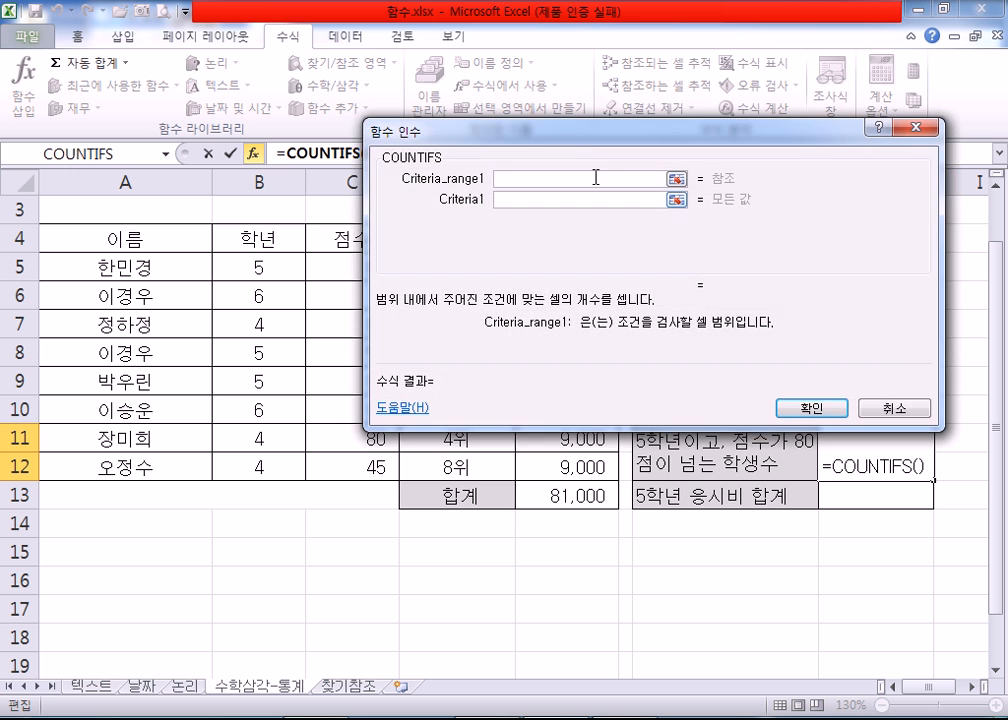
# Step: Set the first COUNTIFS condition to the 학년 range B5:B12 with criterion 5
pyautogui.moveTo(588, 150); pyautogui.dragTo(617, 183)
pyautogui.click(255, 268)
pyautogui.moveTo(255, 268); pyautogui.dragTo(255, 467)
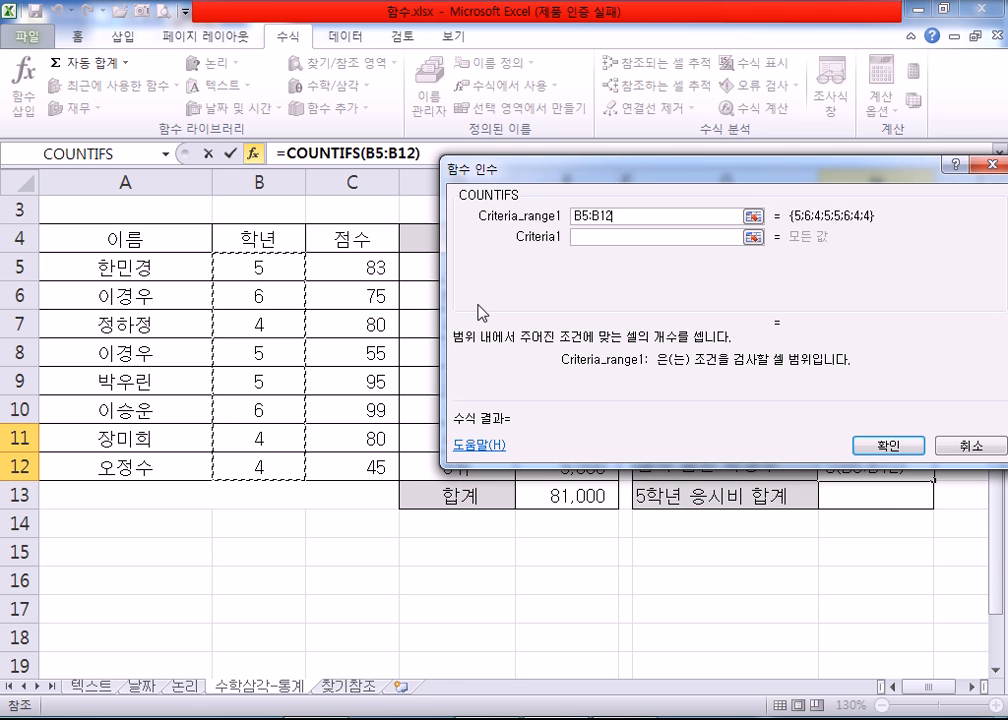
pyautogui.click(595, 240)
pyautogui.write('5')
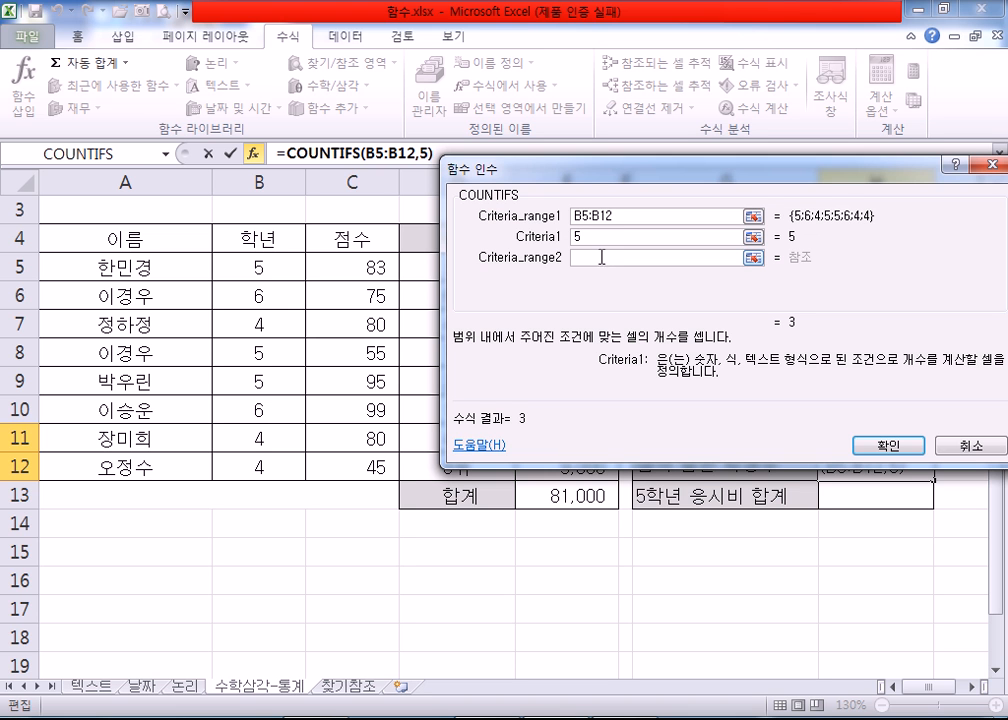
# Step: Set the second COUNTIFS condition to the 점수 range C5:C12 with criterion ">=80" and check the resulting formula
pyautogui.click(601, 257)
pyautogui.moveTo(603, 176); pyautogui.dragTo(588, 198)
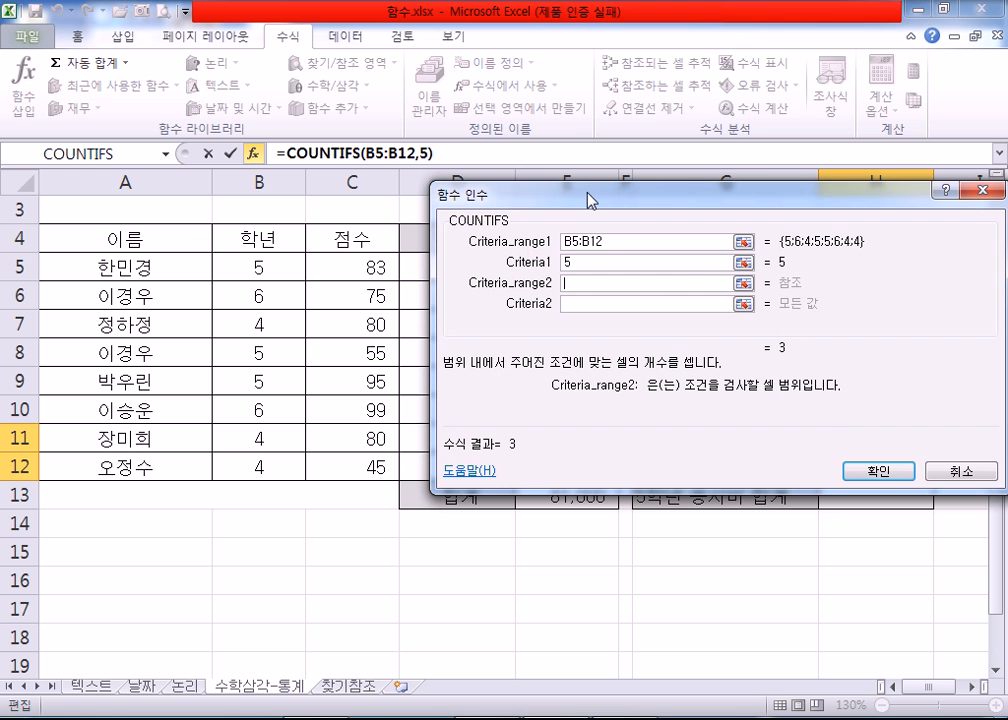
pyautogui.moveTo(590, 200); pyautogui.dragTo(563, 204)
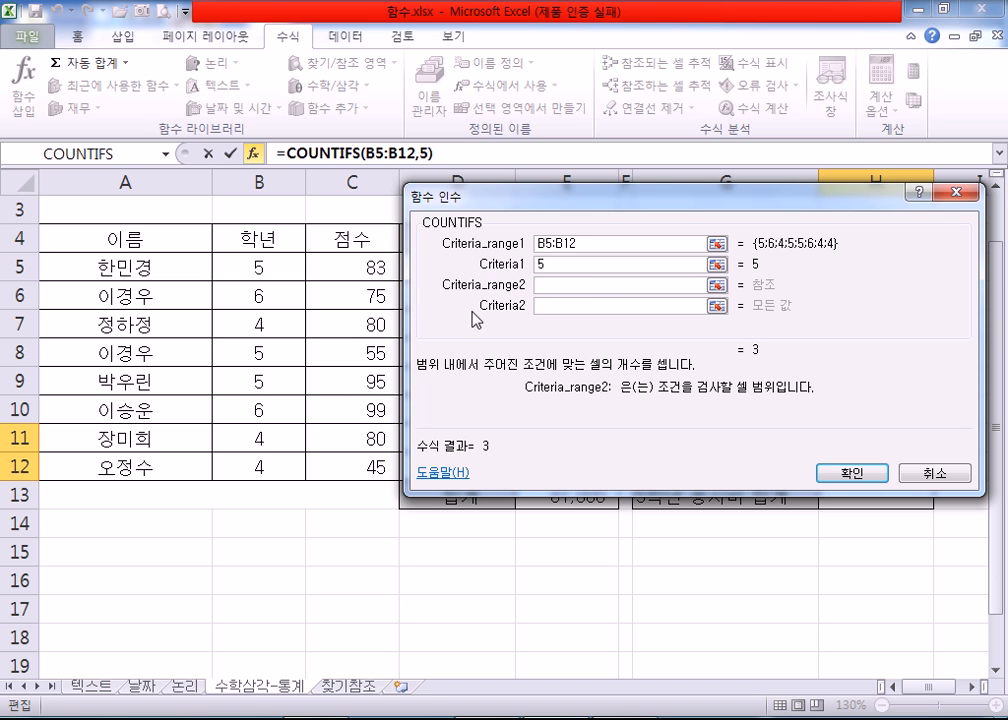
pyautogui.click(540, 310)
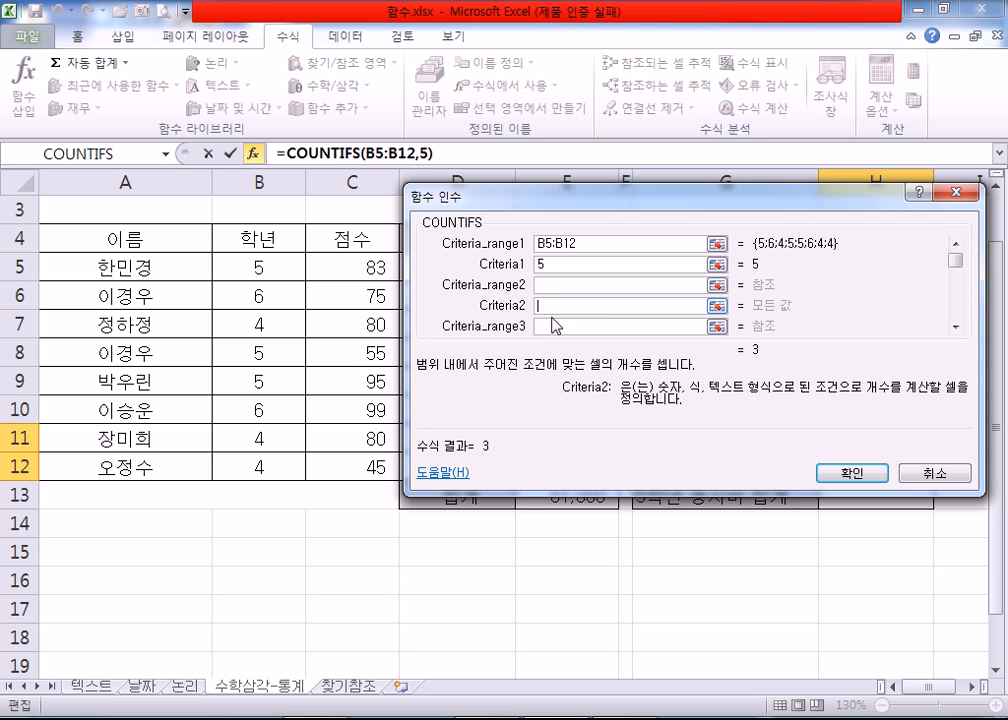
pyautogui.write('>')
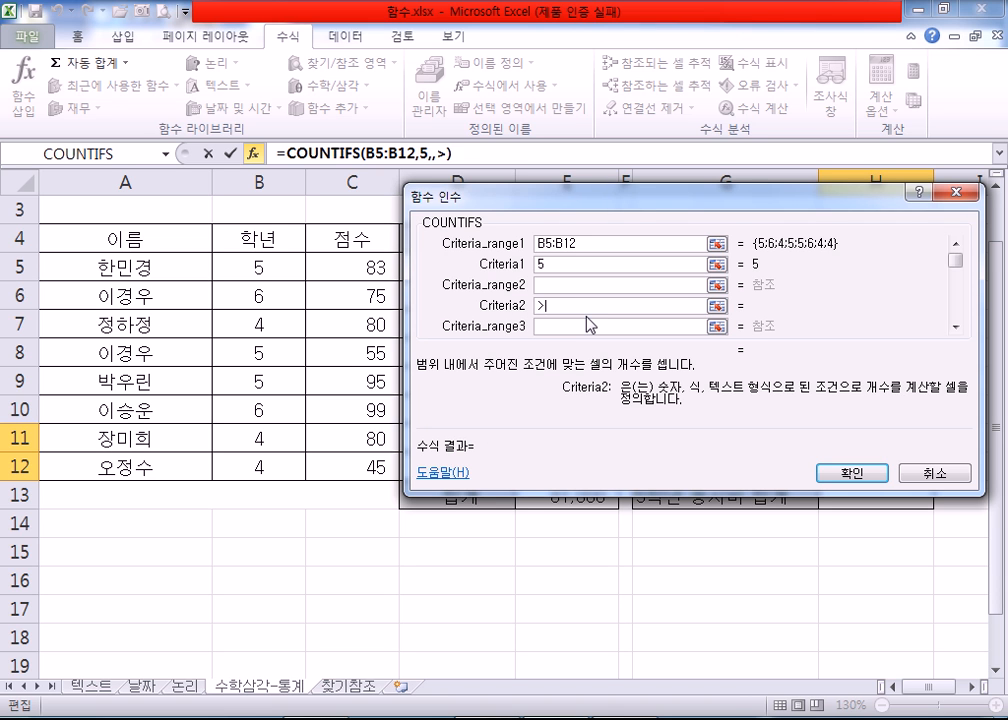
pyautogui.write('=80')
pyautogui.click(568, 285)
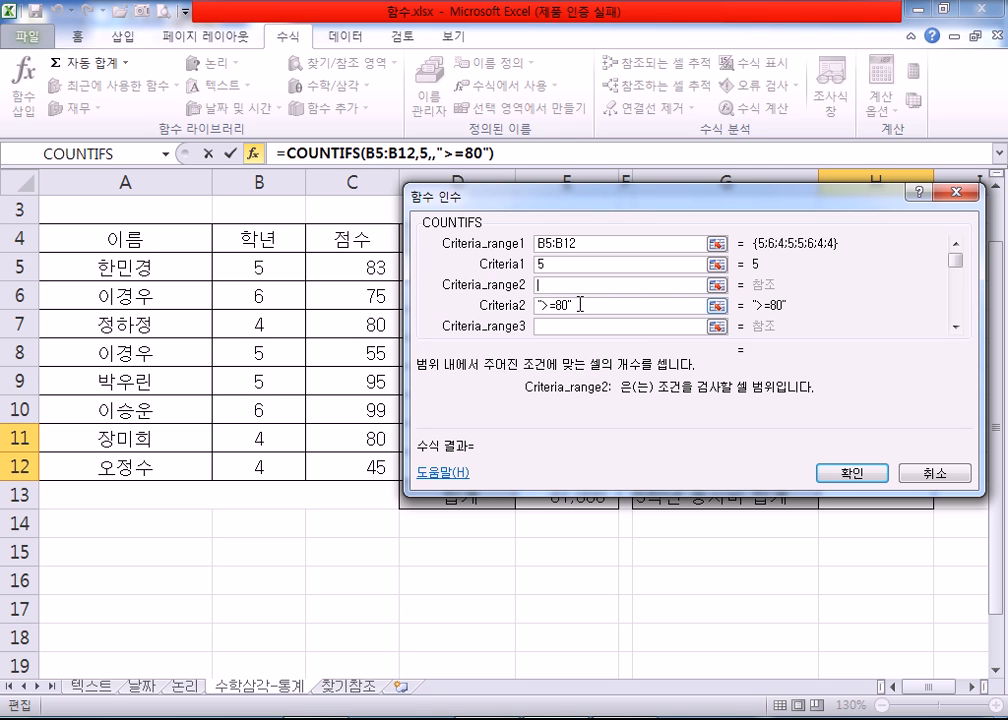
pyautogui.moveTo(357, 272); pyautogui.dragTo(356, 466)
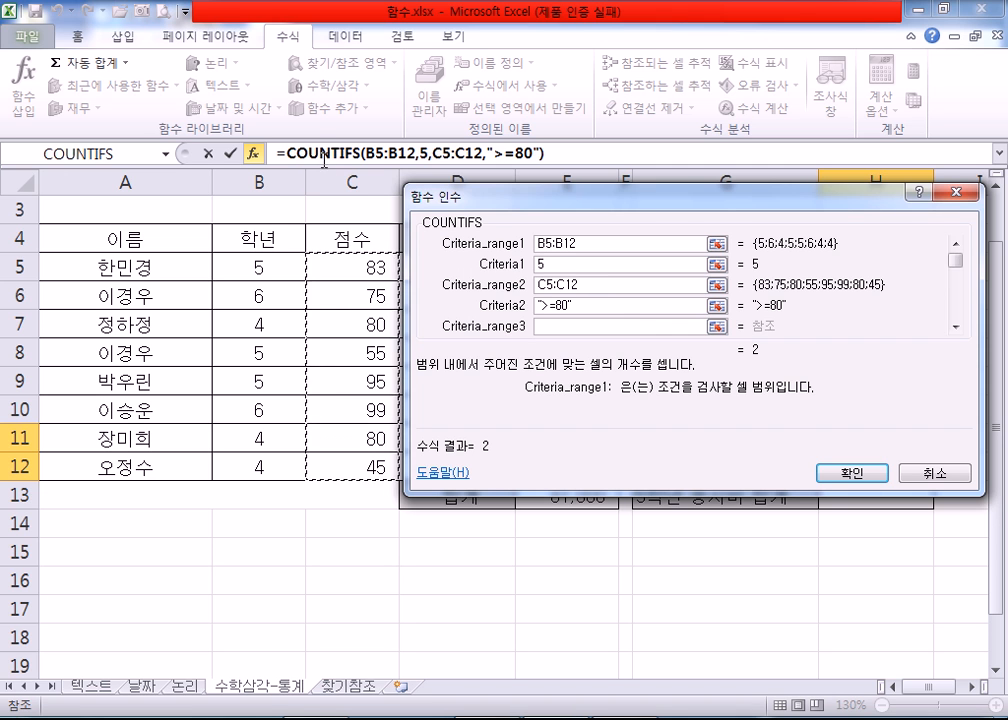
pyautogui.click(431, 155)
pyautogui.click(556, 155)
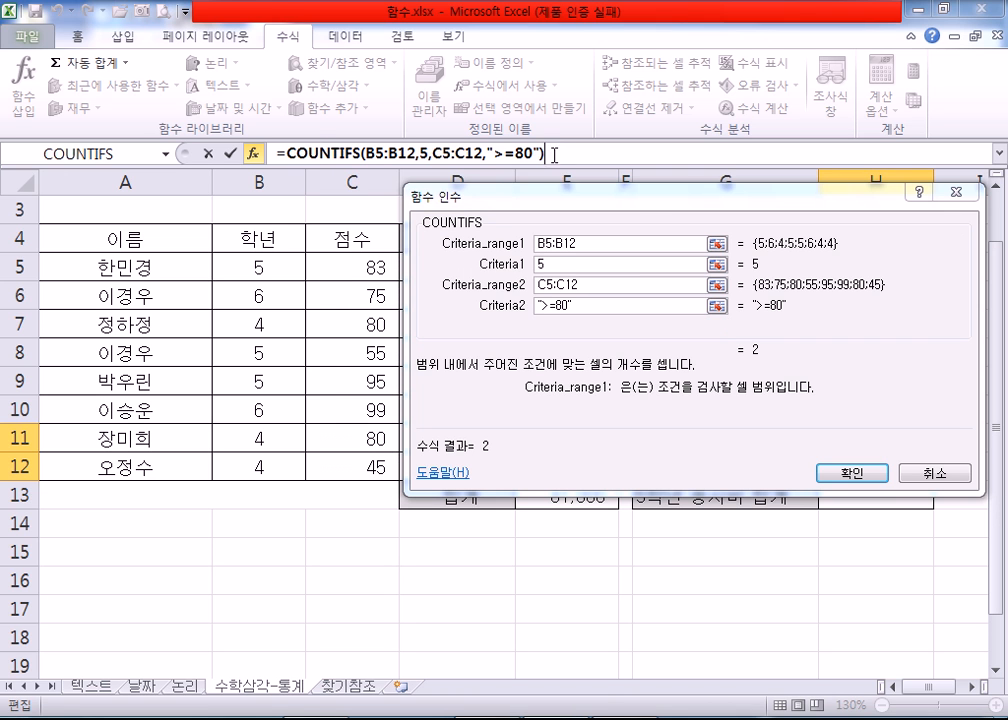
# Step: Review the COUNTIFS arguments B5:B12, 5, C5:C12 and ">=80" one by one and enter the formula in H11
pyautogui.click(285, 153)
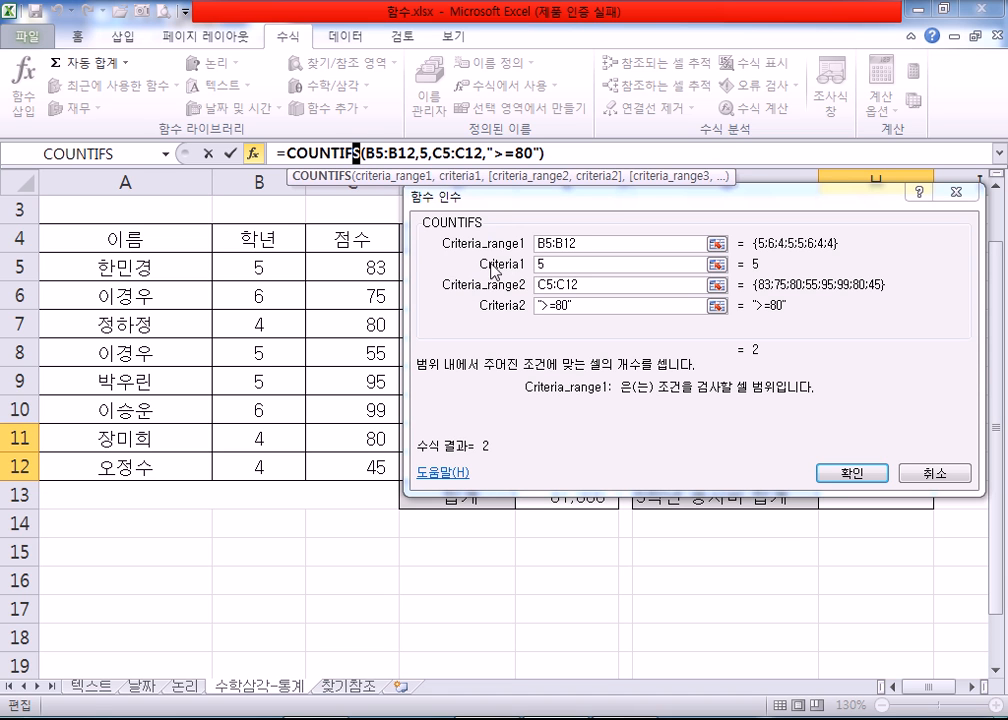
pyautogui.moveTo(367, 153); pyautogui.dragTo(414, 153)
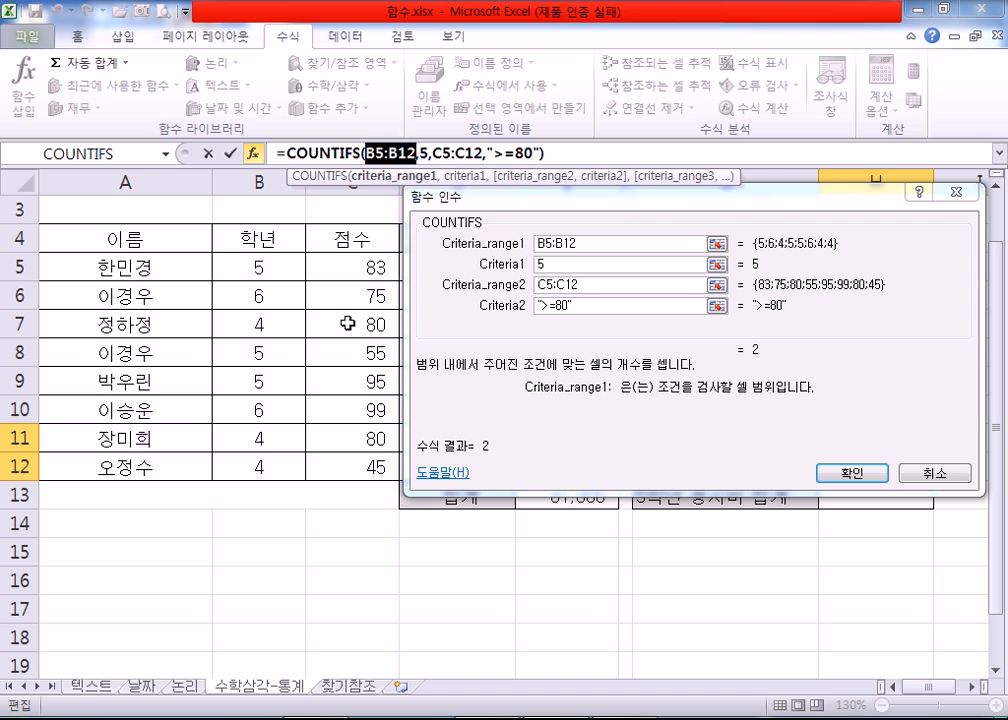
pyautogui.doubleClick(424, 152)
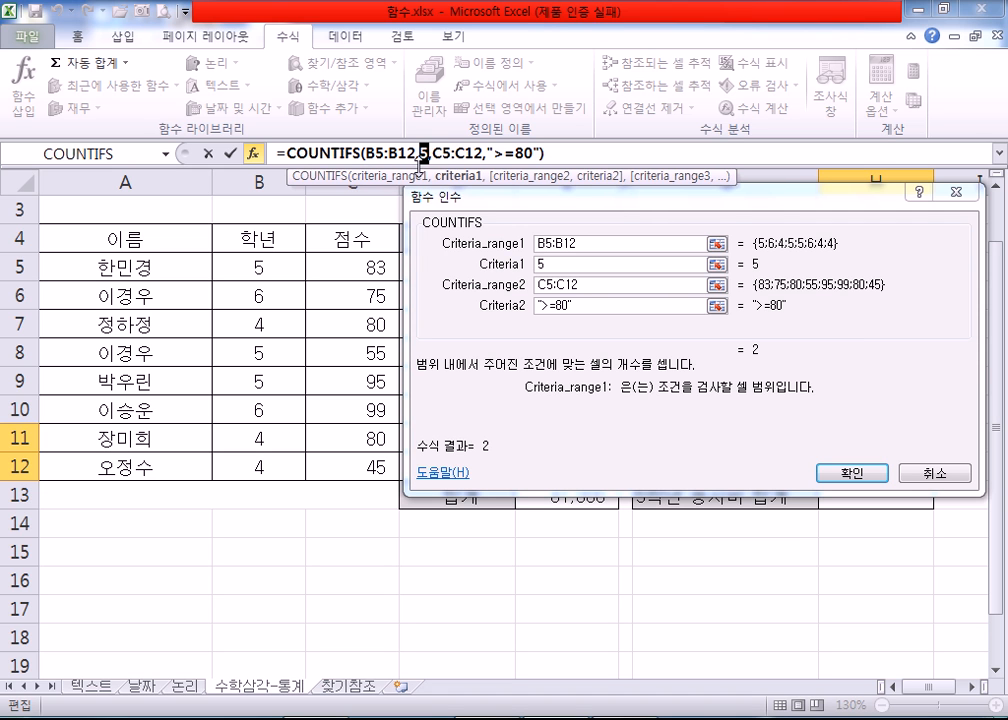
pyautogui.moveTo(431, 153); pyautogui.dragTo(475, 153)
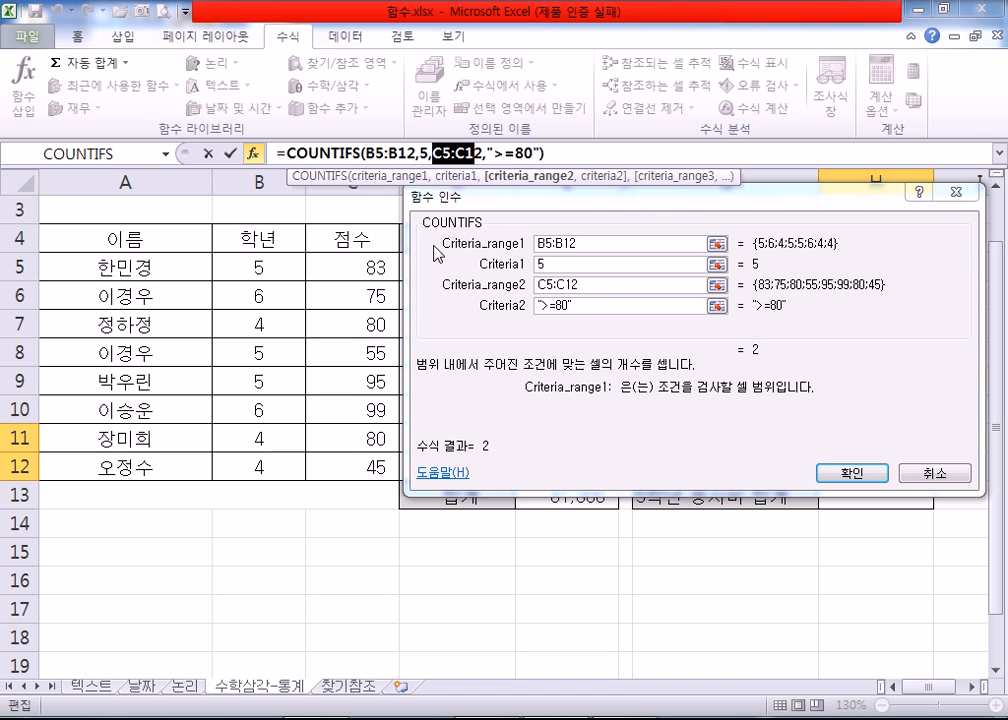
pyautogui.click(495, 152)
pyautogui.moveTo(495, 152); pyautogui.dragTo(533, 152)
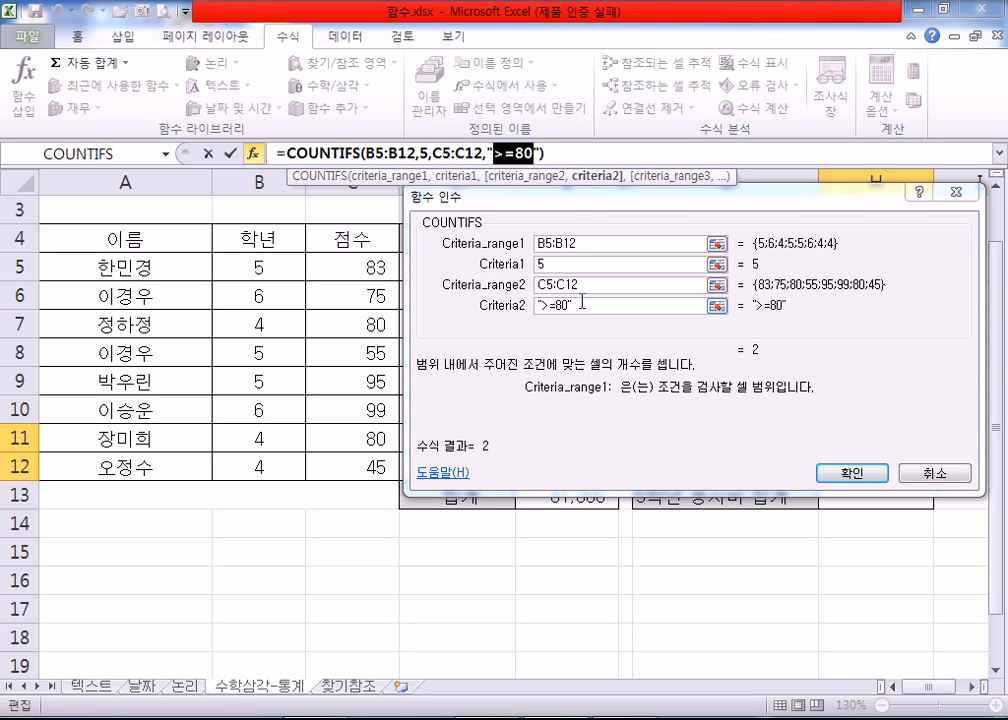
pyautogui.click(537, 154)
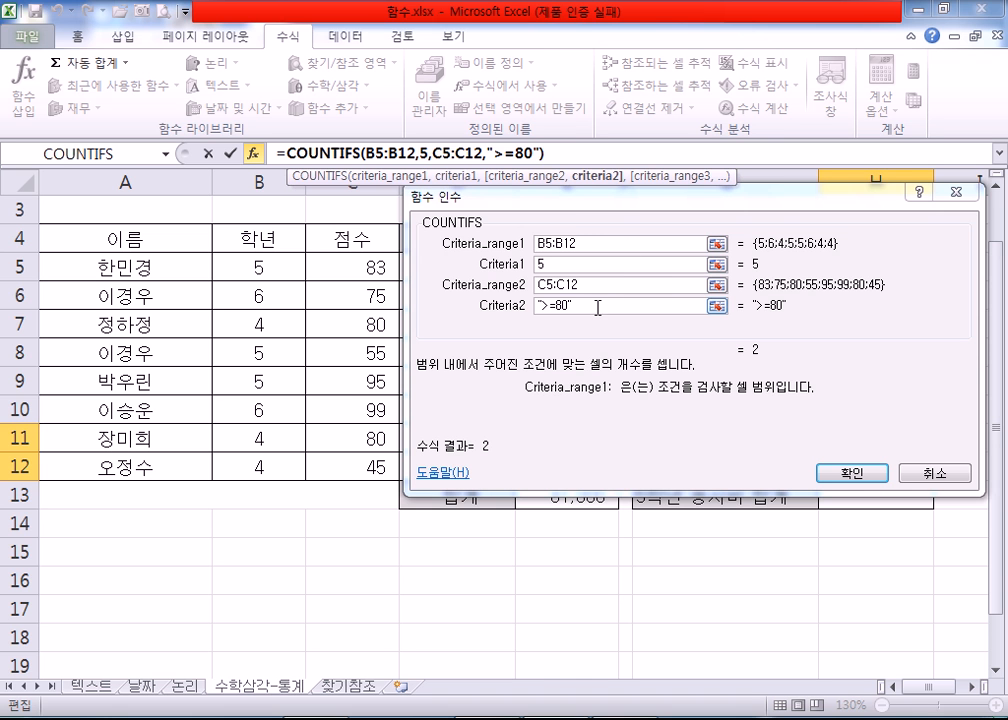
pyautogui.click(830, 472)
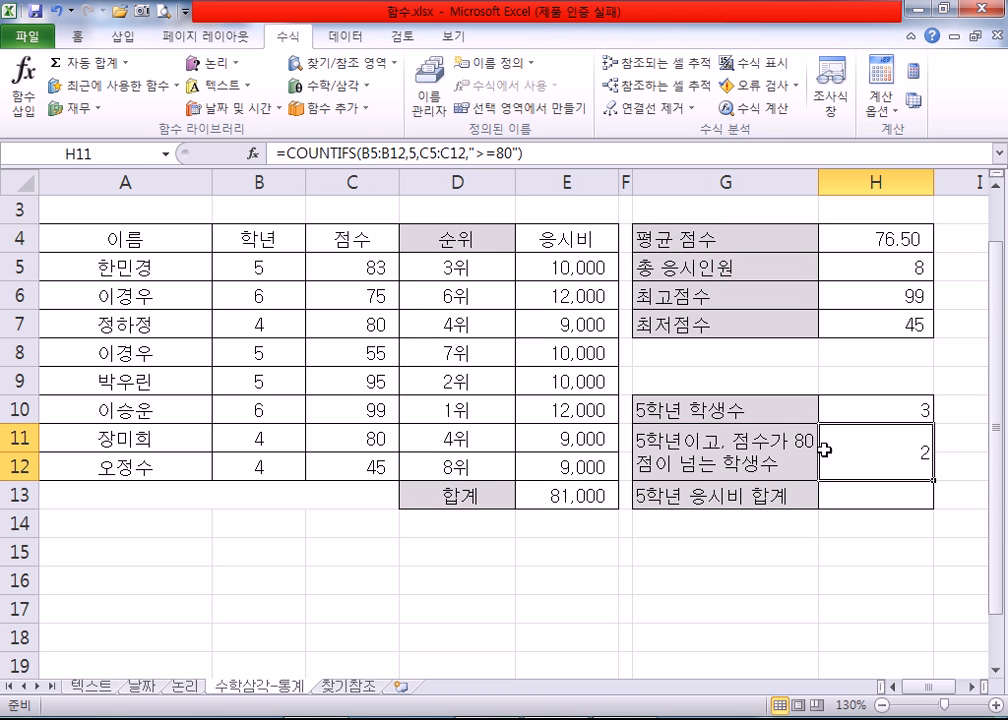
# Step: Highlight the 학년 and 점수 cells B5:C5 and B9:C9 to check the COUNTIFS formula in H11
pyautogui.moveTo(253, 267); pyautogui.dragTo(368, 266)
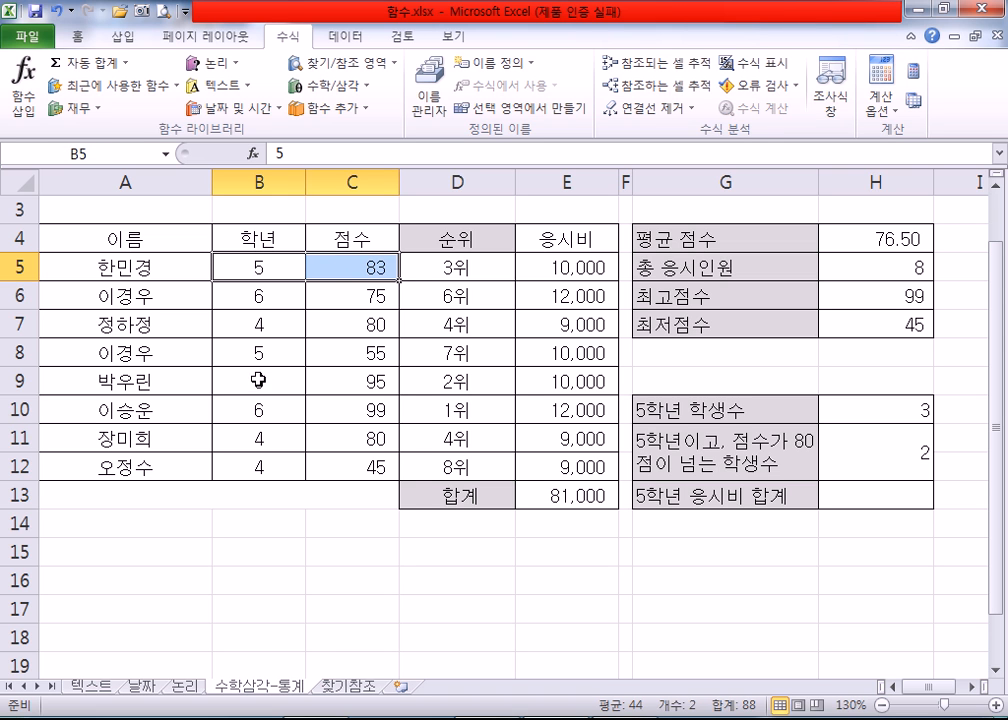
pyautogui.moveTo(259, 381); pyautogui.dragTo(358, 372)
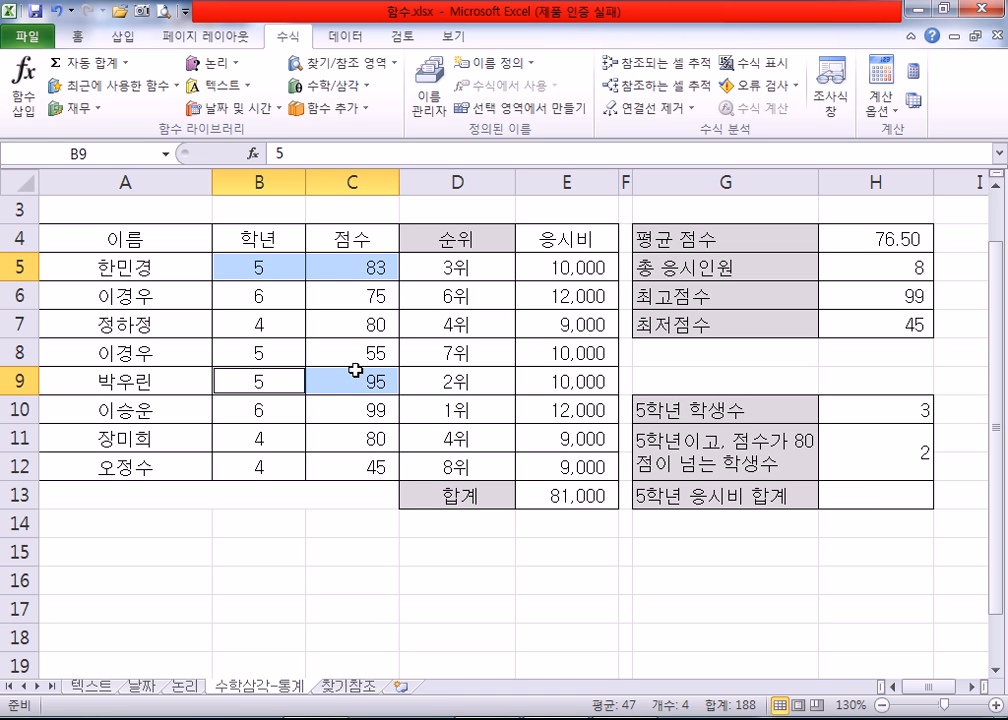
pyautogui.click(874, 453)
# Step: Examine the 응시비 values E5:E12 and the total formula in E13, returning to the empty 5학년 응시비 합계 cell H13
pyautogui.click(871, 491)
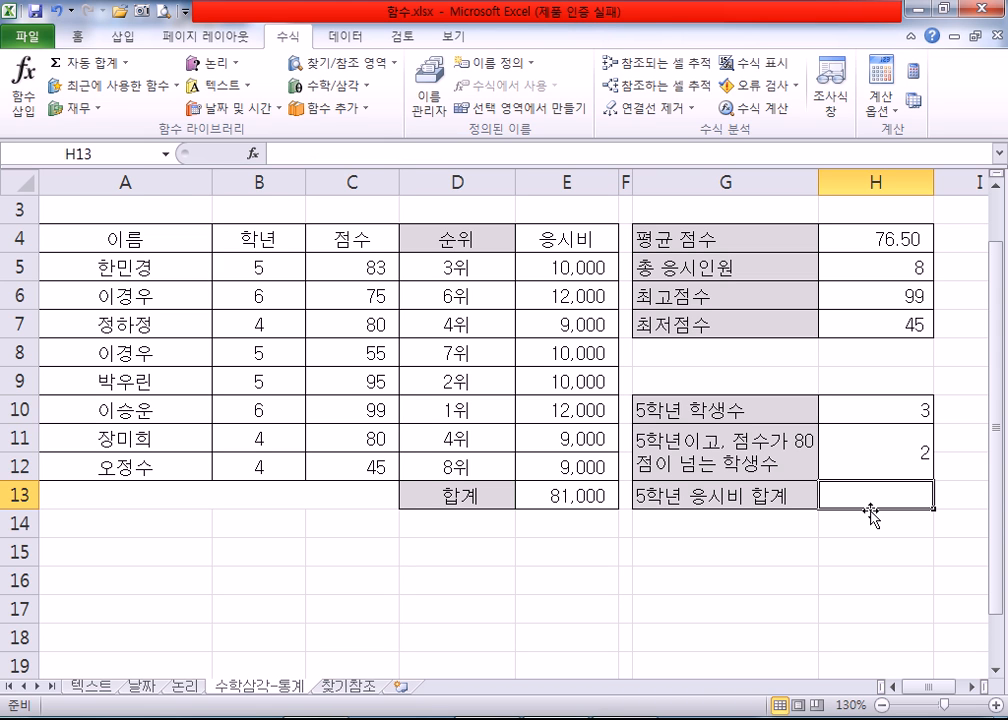
pyautogui.moveTo(571, 274); pyautogui.dragTo(562, 466)
pyautogui.click(551, 495)
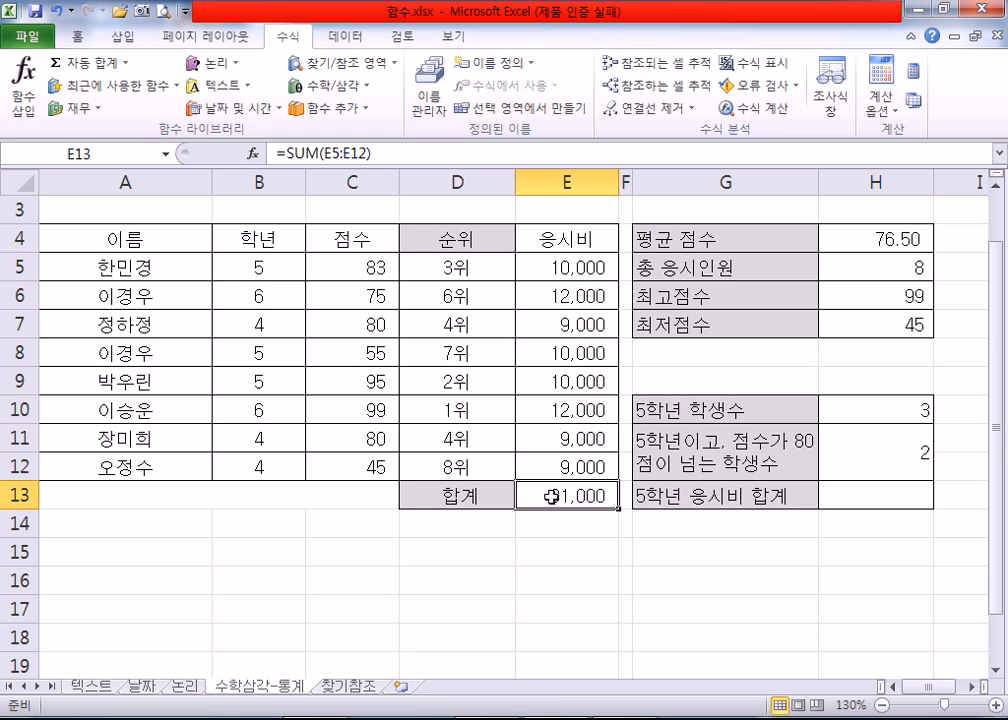
pyautogui.click(884, 498)
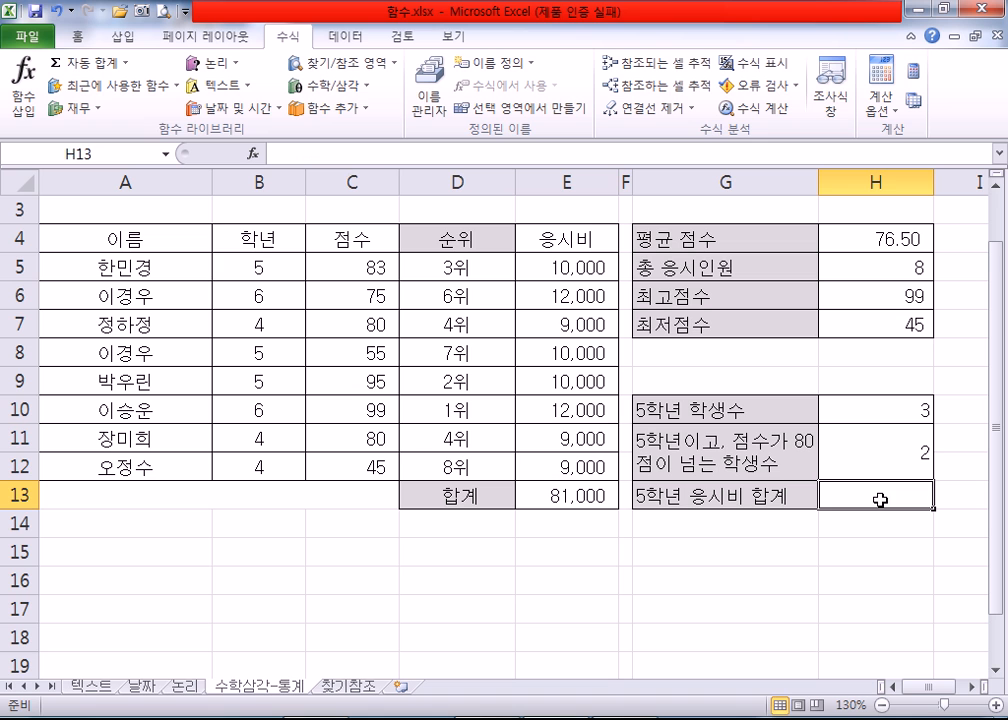
# Step: Highlight the 5학년 rows 5, 8 and 9 from 이름 to 응시비, and select H13
pyautogui.click(272, 270)
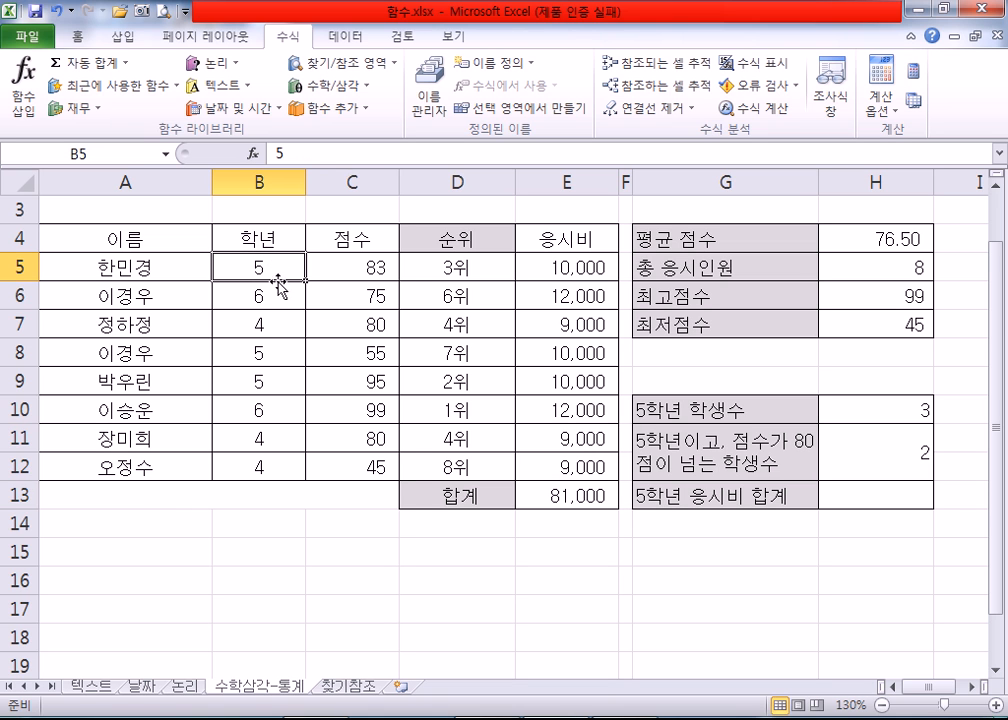
pyautogui.keyDown('ctrl'); pyautogui.click(583, 268); pyautogui.keyUp('ctrl')
pyautogui.moveTo(205, 266); pyautogui.dragTo(541, 265)
pyautogui.moveTo(150, 350); pyautogui.dragTo(547, 352)
pyautogui.moveTo(200, 381); pyautogui.dragTo(548, 381)
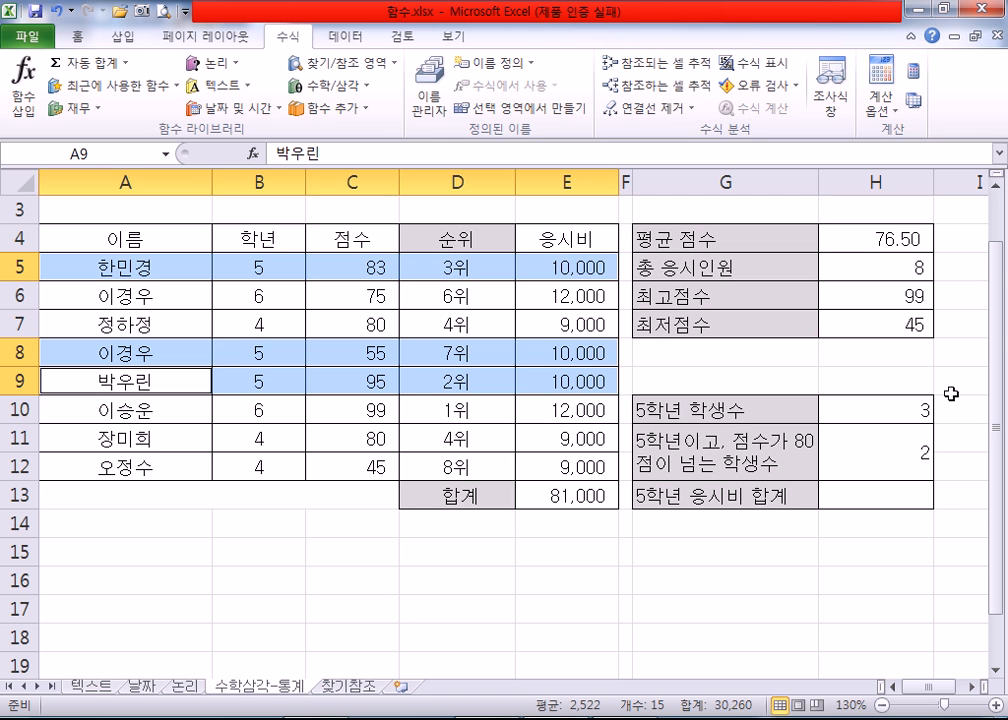
pyautogui.click(873, 497)
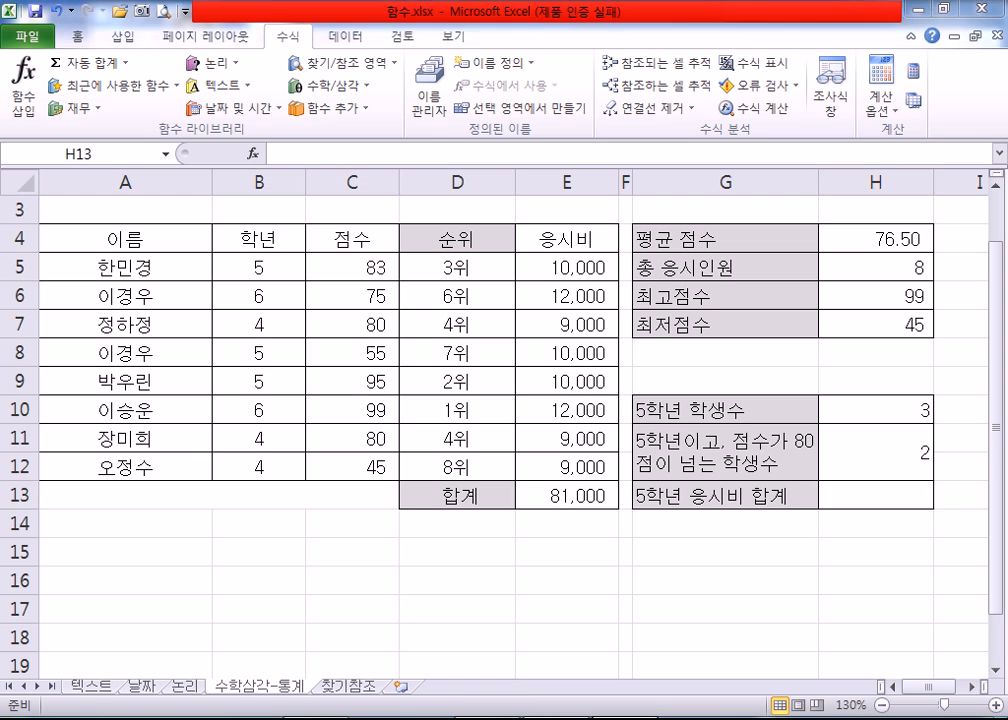
# Step: Switch to the open Notepad file and add a dashed separator line "----------" directly below the RANK.AVG note
pyautogui.hotkey('alt', 'Tab')
pyautogui.press('Return')
pyautogui.press('Return')
pyautogui.press('Return')
pyautogui.press('Return')
pyautogui.press('Return')
pyautogui.press('Return')
pyautogui.press('Return')
pyautogui.press('Return')
pyautogui.press('Return')
pyautogui.press('Return')
pyautogui.press('Return')
pyautogui.press('Return')
pyautogui.scroll(1, 183, 254)
pyautogui.click(129, 173)
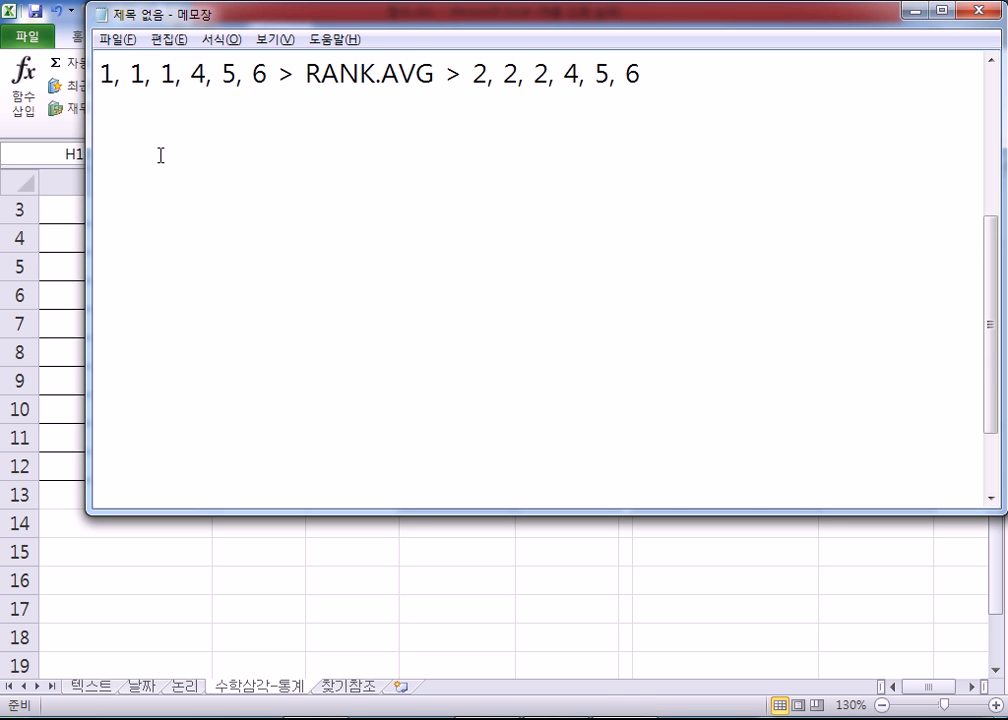
pyautogui.click(160, 155)
pyautogui.write('----------')
pyautogui.press('Up')
pyautogui.press('Delete')
pyautogui.press('Down')
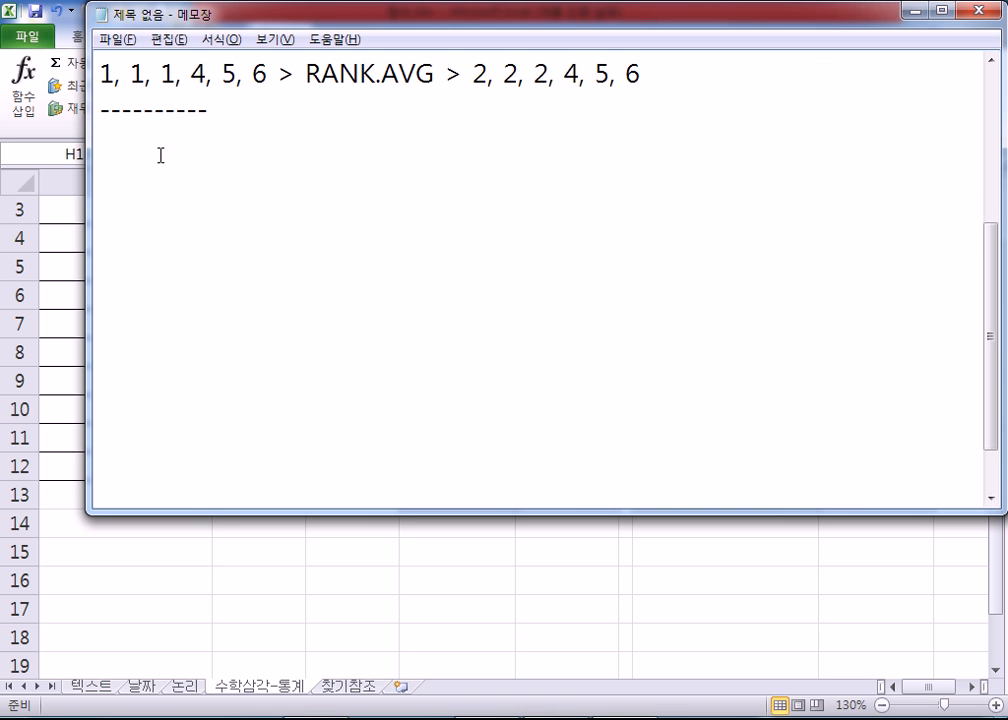
# Step: Add the note line "SUM : 합계" below the dashed separator
pyautogui.write('SUM')
pyautogui.write('(ㅎ')
pyautogui.press('BackSpace')
pyautogui.press('BackSpace')
pyautogui.write(': 합계')
pyautogui.press('Return')
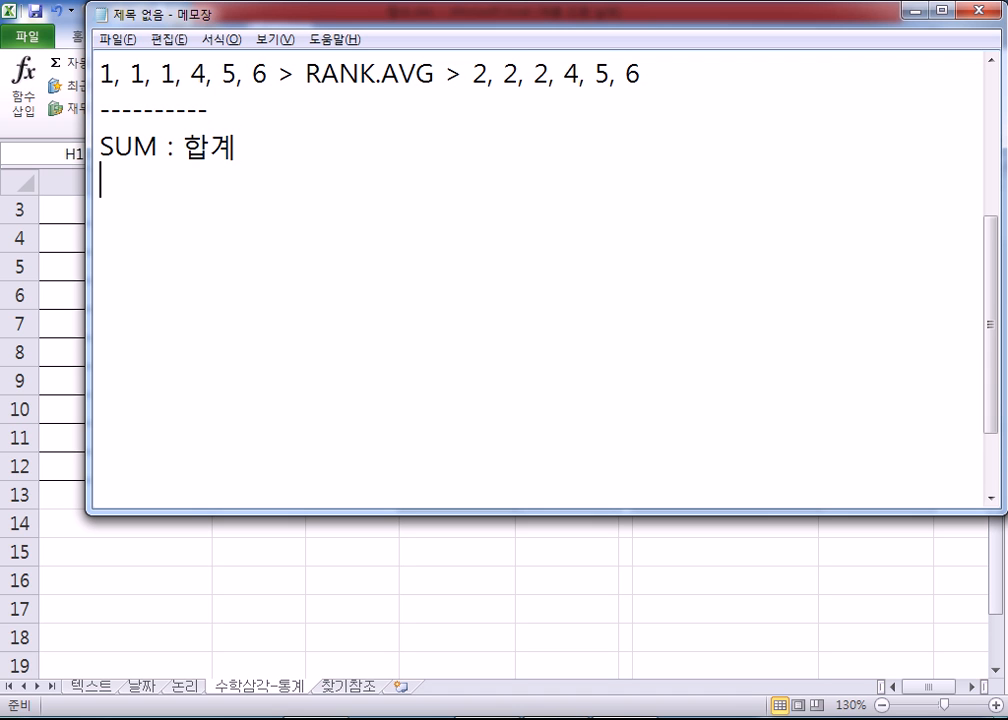
# Step: Add the note line "SUMIF : 조건부 합계" below the SUM line
pyautogui.write('SUMIF')
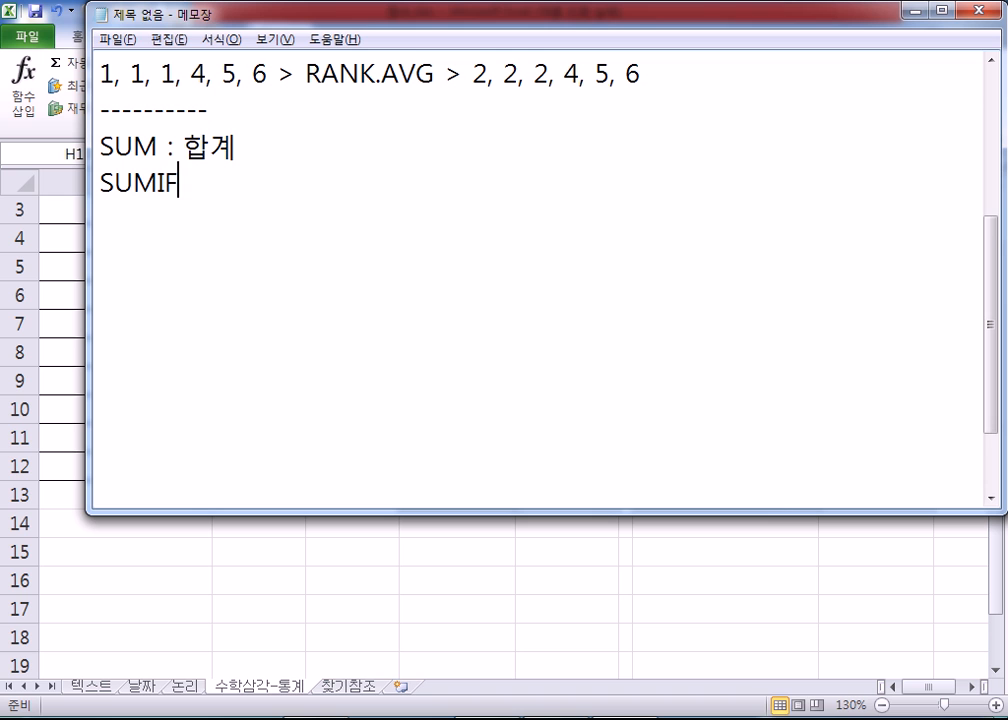
pyautogui.write(' : 조')
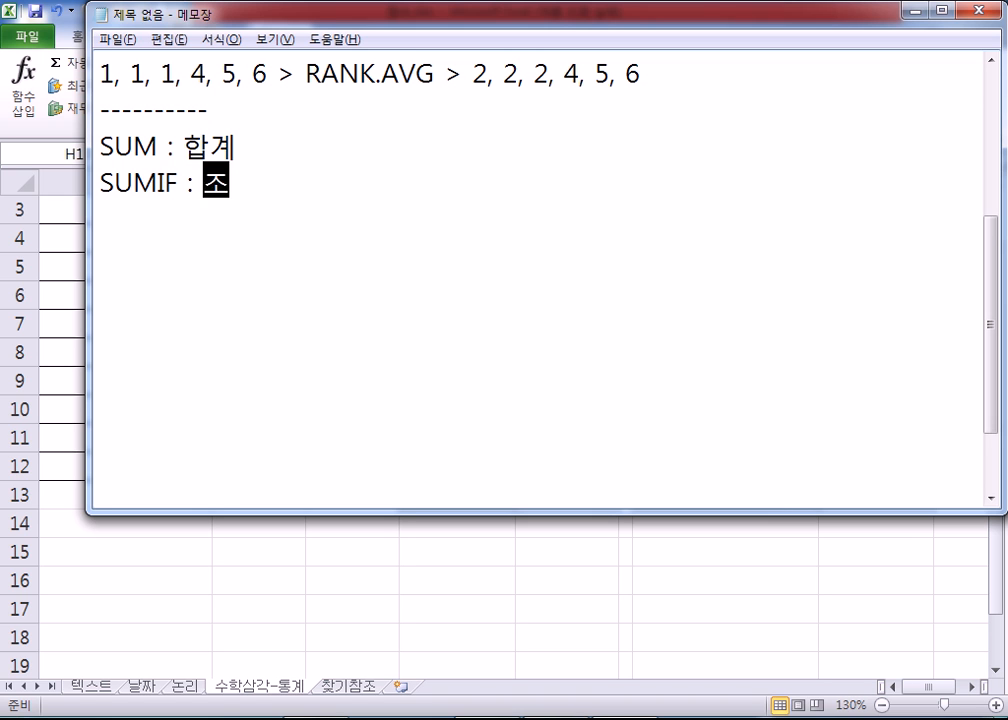
pyautogui.write('건부 합계')
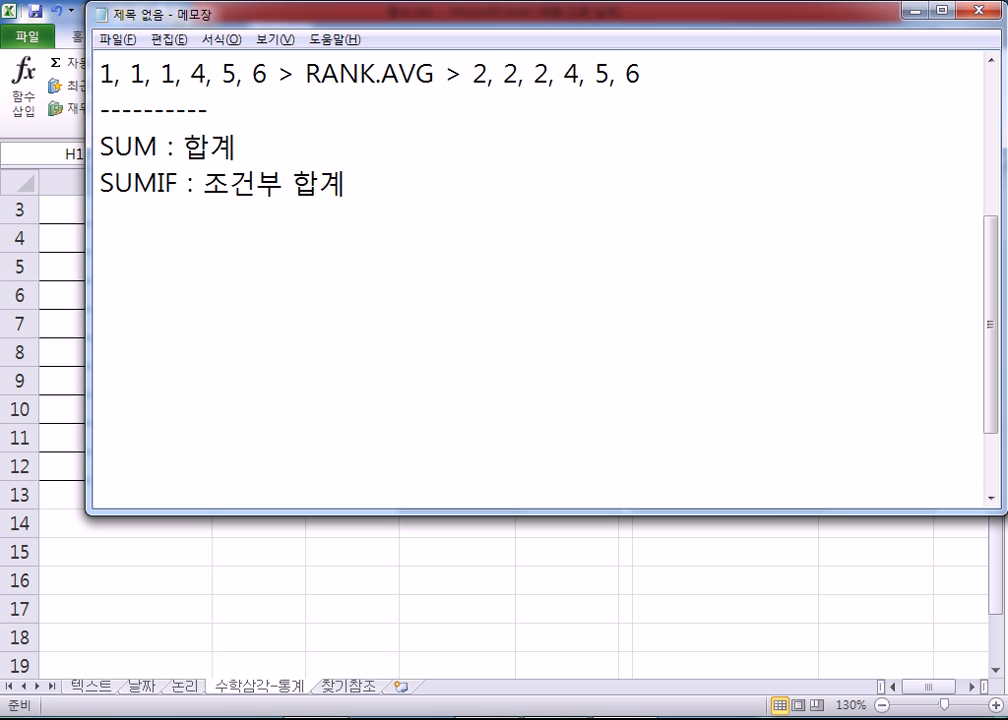
pyautogui.press('Return')
# Step: Add the note line "SUMIFS : 조건부 합계" below the SUMIF line
pyautogui.write('SUMIFS ')
pyautogui.write(': 족')
pyautogui.write('건부 합계')
pyautogui.press('Left')
pyautogui.press('Left')
pyautogui.press('Left')
pyautogui.press('Left')
pyautogui.press('Left')
pyautogui.press('Left')
pyautogui.press('Left')
pyautogui.press('Left')
pyautogui.press('Left')
pyautogui.hotkey('shift', 'Left')
# Step: Append the remark "(조건이 여러 개)" to the end of the SUMIFS line
pyautogui.press('End')
pyautogui.write('(WHR')
pyautogui.press('BackSpace')
pyautogui.press('BackSpace')
pyautogui.press('BackSpace')
pyautogui.press('Hangul')
pyautogui.write('조건이 1개 ㅇ')
pyautogui.press('BackSpace')
pyautogui.press('BackSpace')
pyautogui.press('BackSpace')
pyautogui.press('BackSpace')
pyautogui.write('여러 개)')
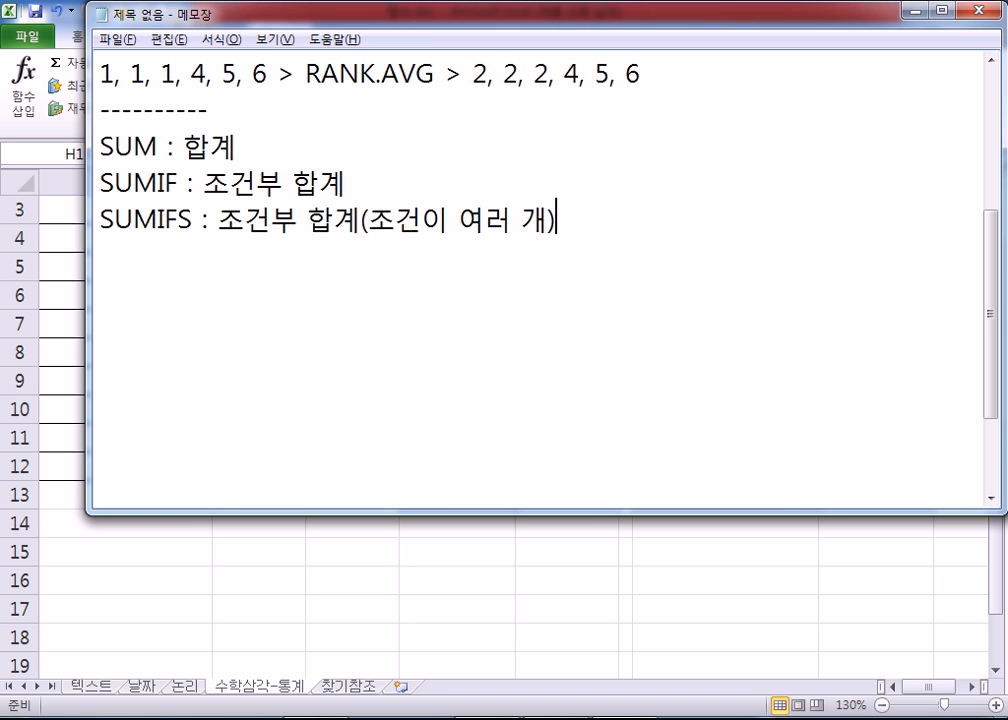
# Step: Append "(조건이 1개)" to the SUMIF line and "(모두 합계)" to the SUM line
pyautogui.press('Up')
pyautogui.write('(조건이 1개)')
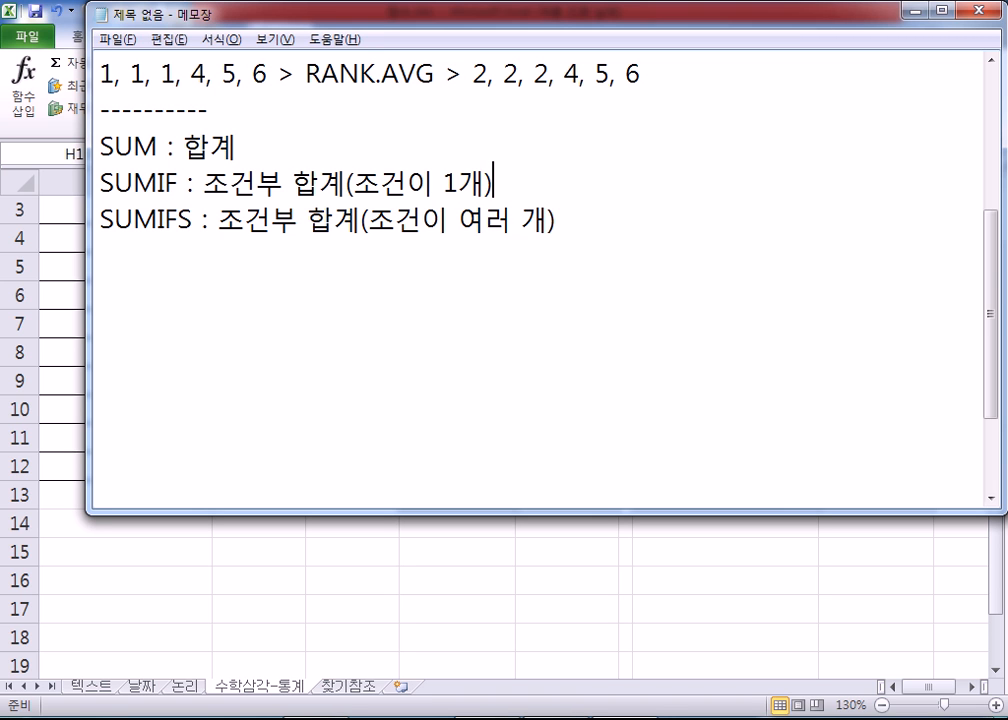
pyautogui.press('Up')
pyautogui.write('(모두 합ㄱ')
pyautogui.write('ㅖ)')
# Step: Add the note line "COUNT : 숫자만의 개수" below the SUMIFS line, separated by a blank line
pyautogui.press('Down')
pyautogui.press('Down')
pyautogui.press('Delete')
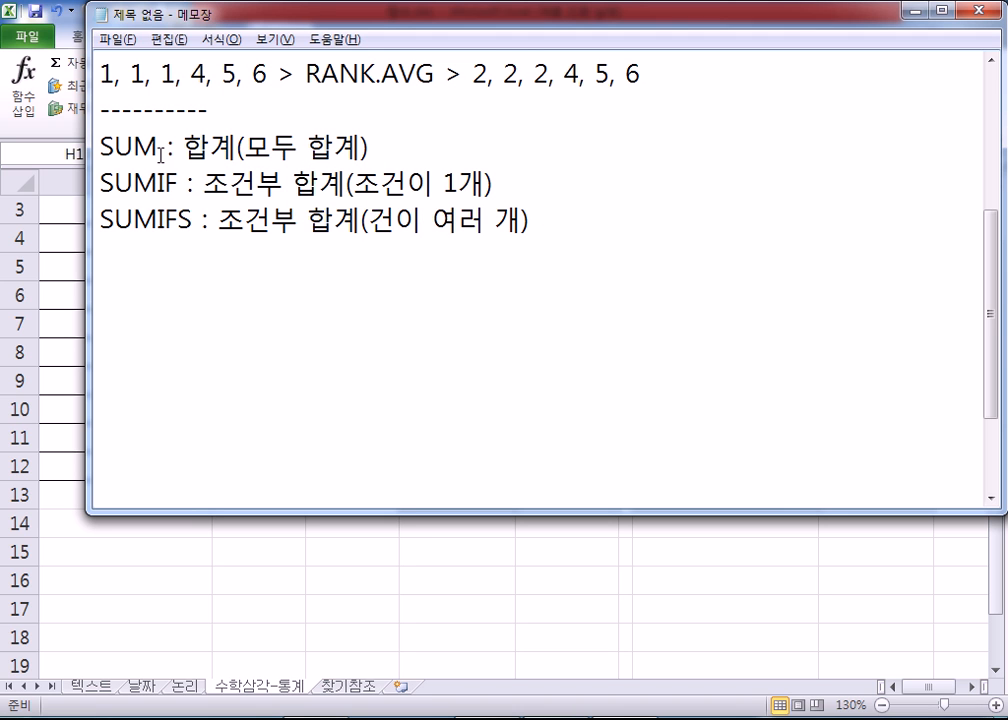
pyautogui.write('조')
pyautogui.press('Down')
pyautogui.press('Return')
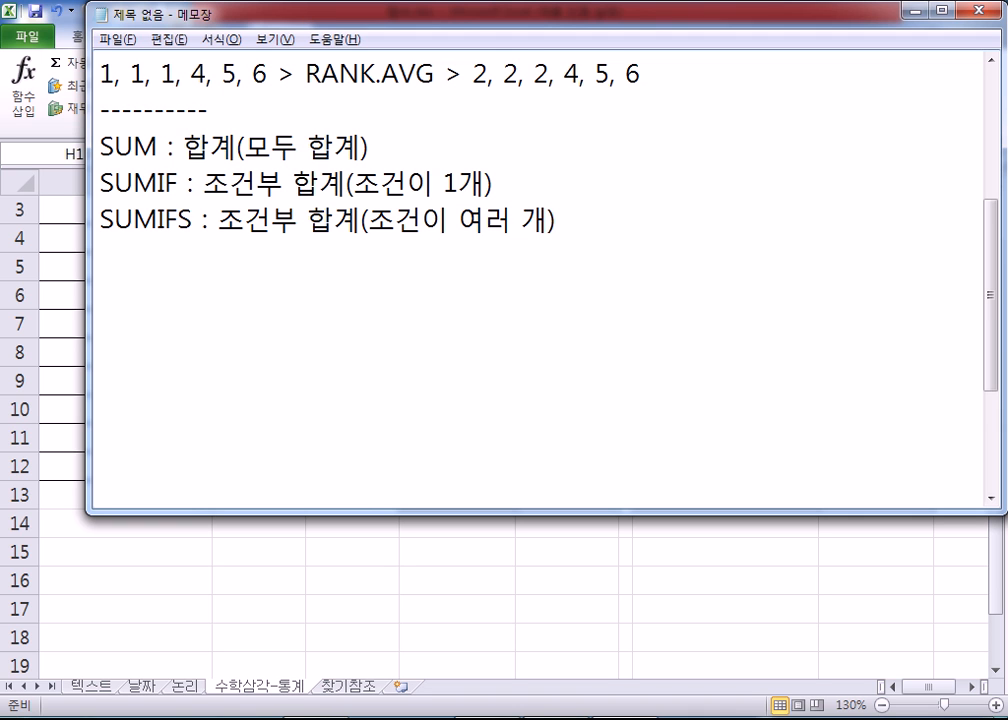
pyautogui.write('COUNT')
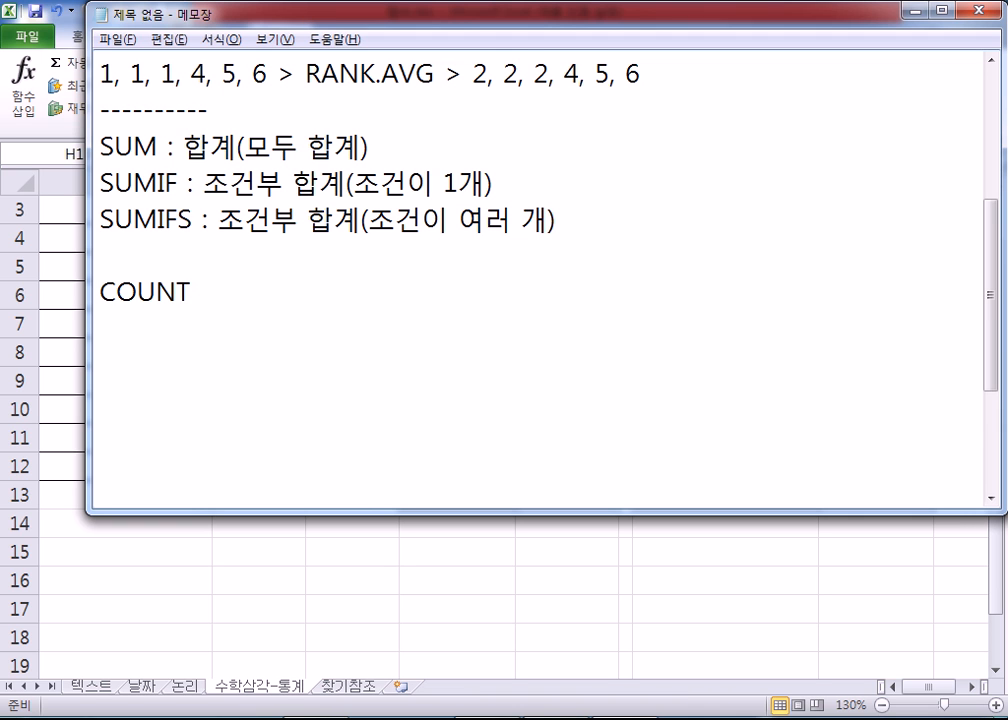
pyautogui.write(' : 숫')
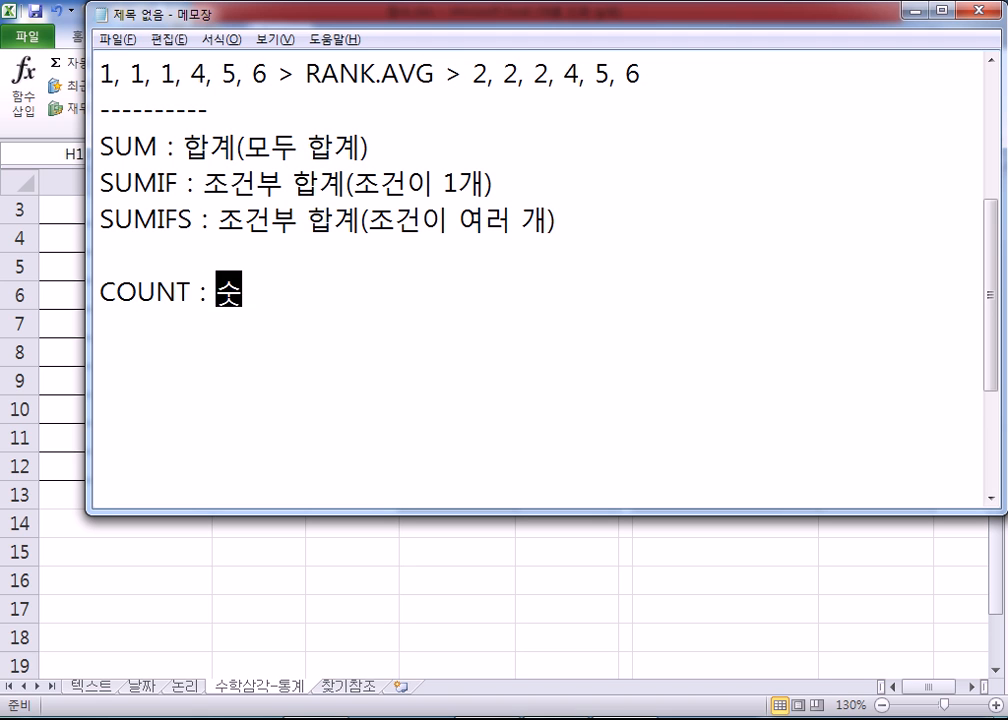
pyautogui.write('자만의 개수')
pyautogui.press('Return')
# Step: Add the note line "COUNTA : 숫자, 글자, 빈칸이 아닌 것들의 개수" below the COUNT line
pyautogui.write('COUNTA ')
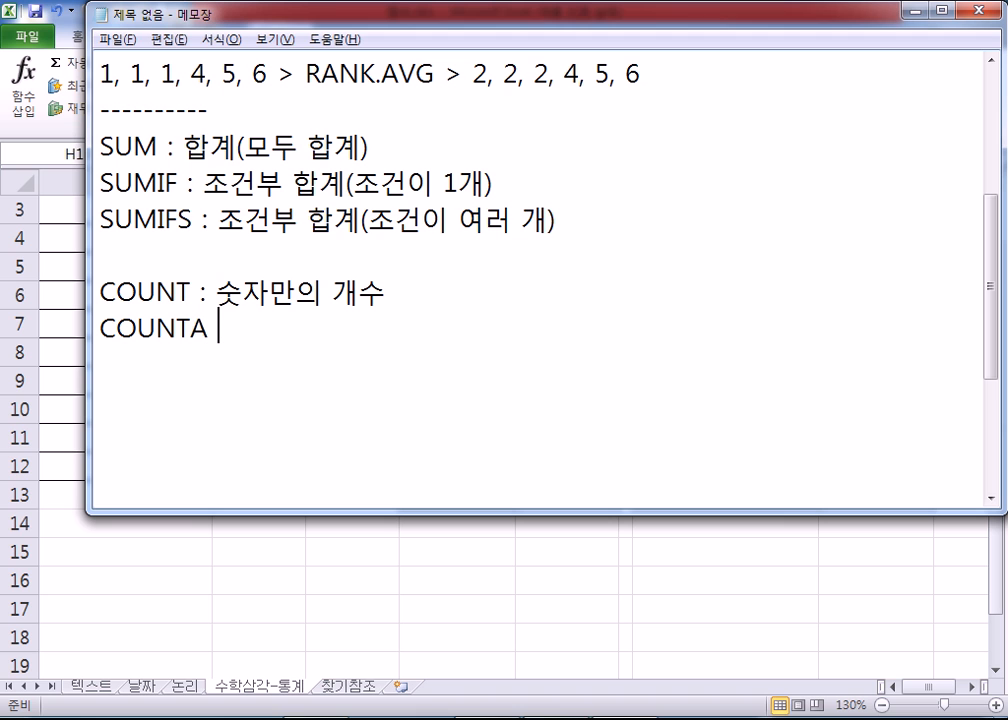
pyautogui.write(': TNT')
pyautogui.press('BackSpace')
pyautogui.press('BackSpace')
pyautogui.press('BackSpace')
pyautogui.write('숫자, ㄱ글자, ')
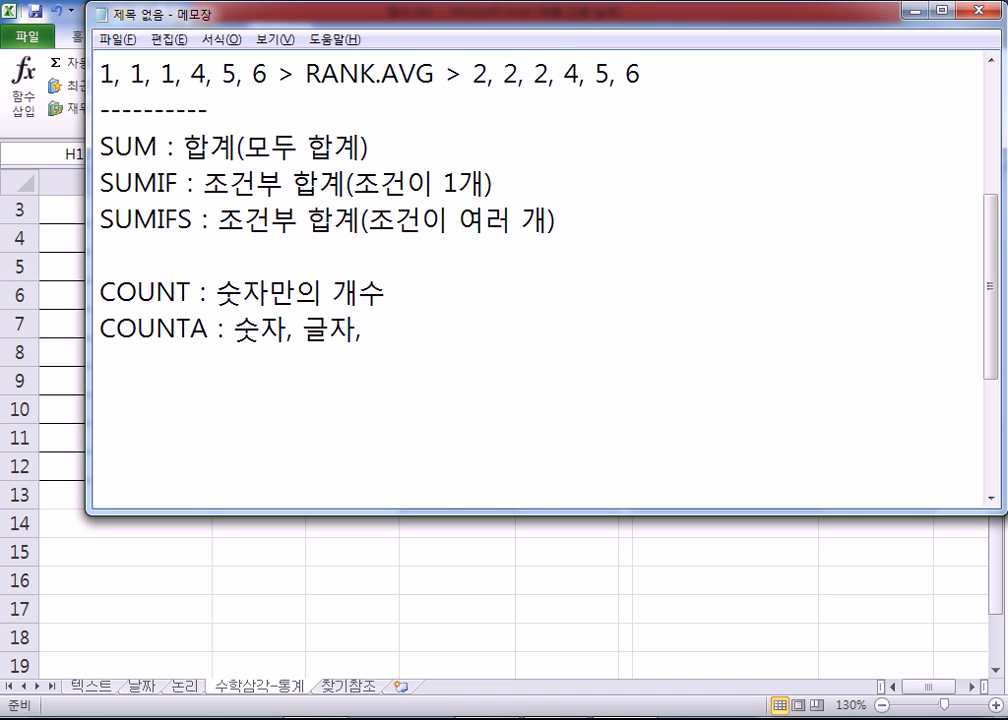
pyautogui.write('빈')
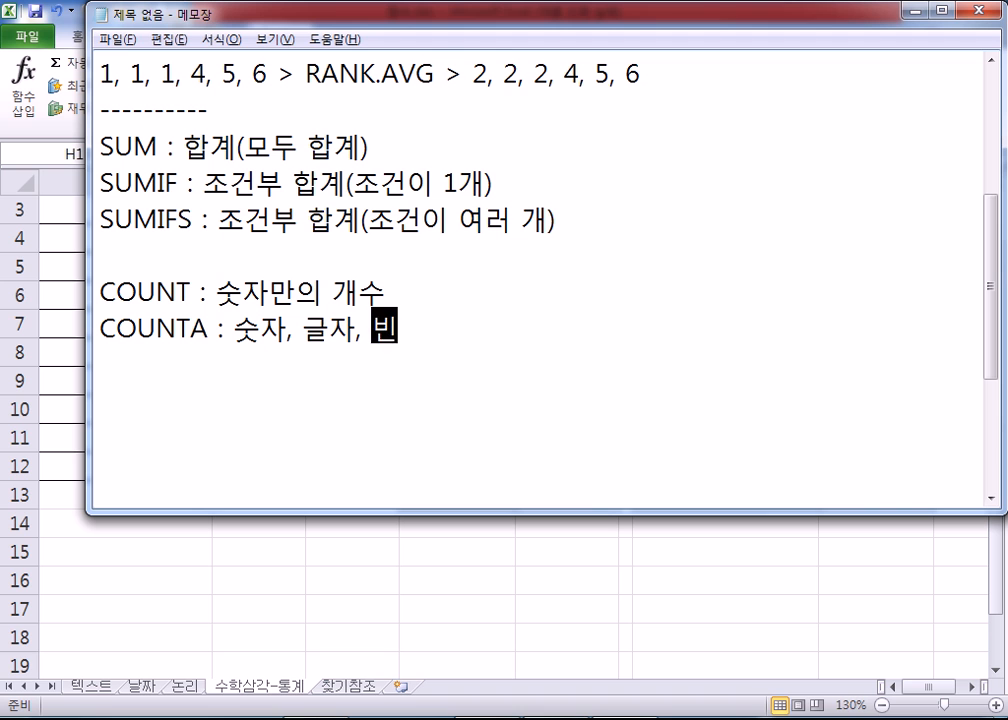
pyautogui.write('카칸이 아닌 것ㄷ')
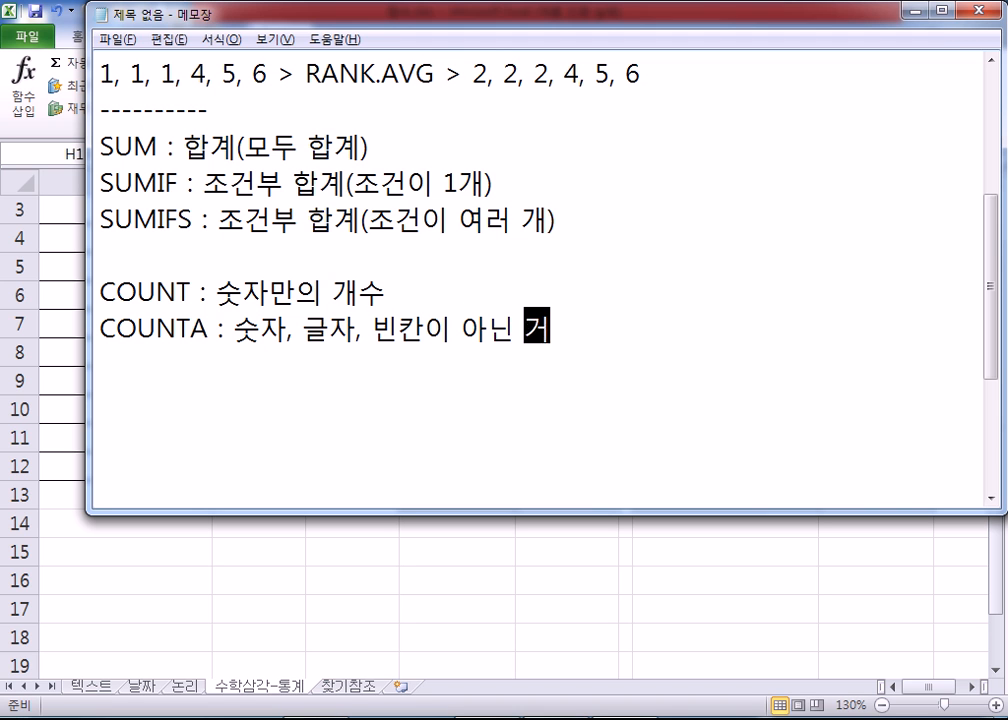
pyautogui.write('들의 개수')
pyautogui.press('Return')
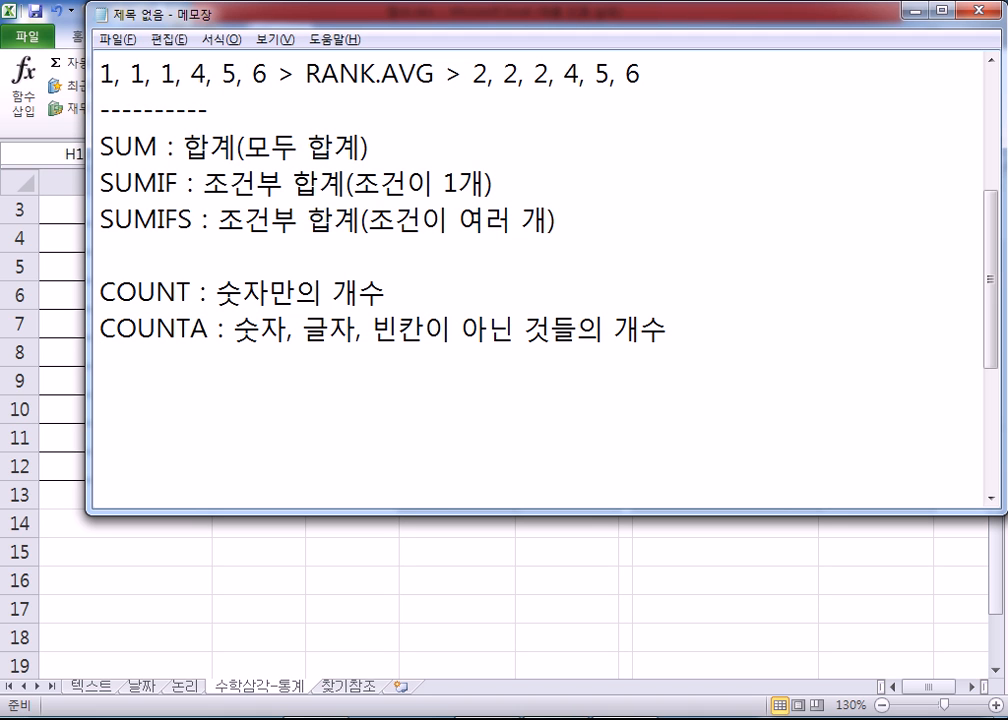
# Step: Add the note line "COUNTBLANK : 빈칸의 개수" below the COUNTA line
pyautogui.write('ㅊ')
pyautogui.press('BackSpace')
pyautogui.press('Hangul')
pyautogui.write('COUNTBLANK')
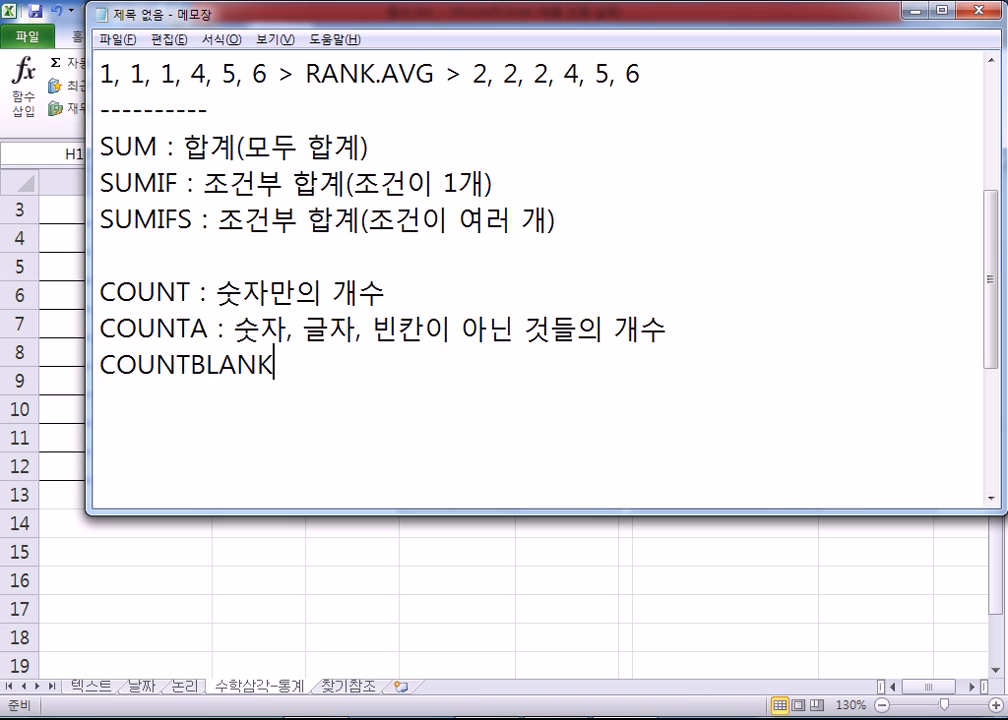
pyautogui.write(' : ')
pyautogui.write('빈캄')
pyautogui.press('BackSpace')
pyautogui.press('BackSpace')
pyautogui.press('BackSpace')
pyautogui.write('칸의 갯')
pyautogui.write('수')
pyautogui.press('Return')
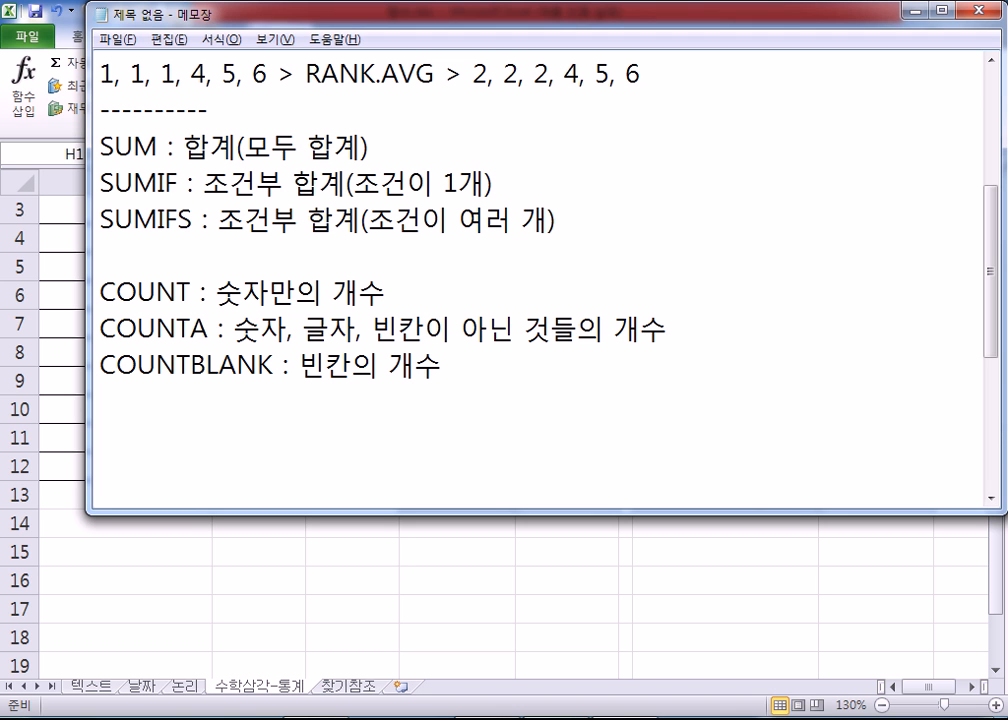
# Step: Add the note line "COUNTIF : 조건부 개수" below the COUNTBLANK line
pyautogui.write('ㅊ')
pyautogui.press('BackSpace')
pyautogui.press('Hangul')
pyautogui.write('CO')
pyautogui.write('UNTOS')
pyautogui.press('BackSpace')
pyautogui.press('BackSpace')
pyautogui.write('I')
pyautogui.press('BackSpace')
pyautogui.write('IF :')
pyautogui.press('Hangul')
pyautogui.write('조건부 개수')
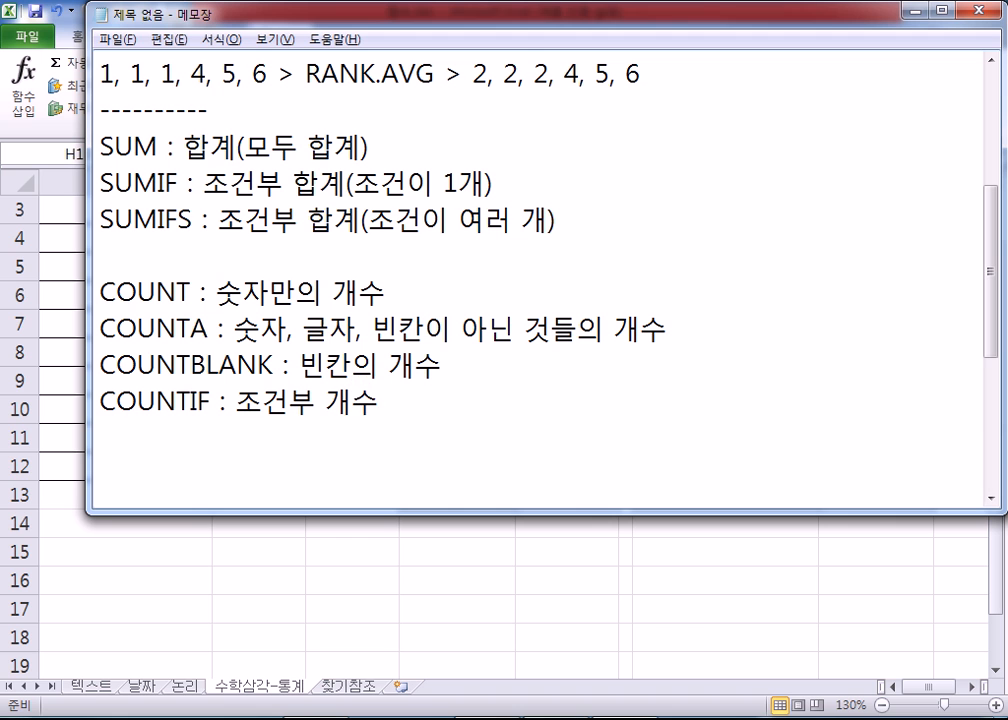
# Step: Add the note line "COUNTIFS : 조건부 개수(조건이 여러 개)" below the COUNTIF line
pyautogui.press('Return')
pyautogui.write('COUNTIFS')
pyautogui.write(' : 조거')
pyautogui.write('ㄴ부 개수')
pyautogui.press('Return')
pyautogui.write('(조건이 여러 개)')
# Step: Append "(조건이 1개)" to the COUNTIF line
pyautogui.press('Up')
pyautogui.write('(조건이 1개)')
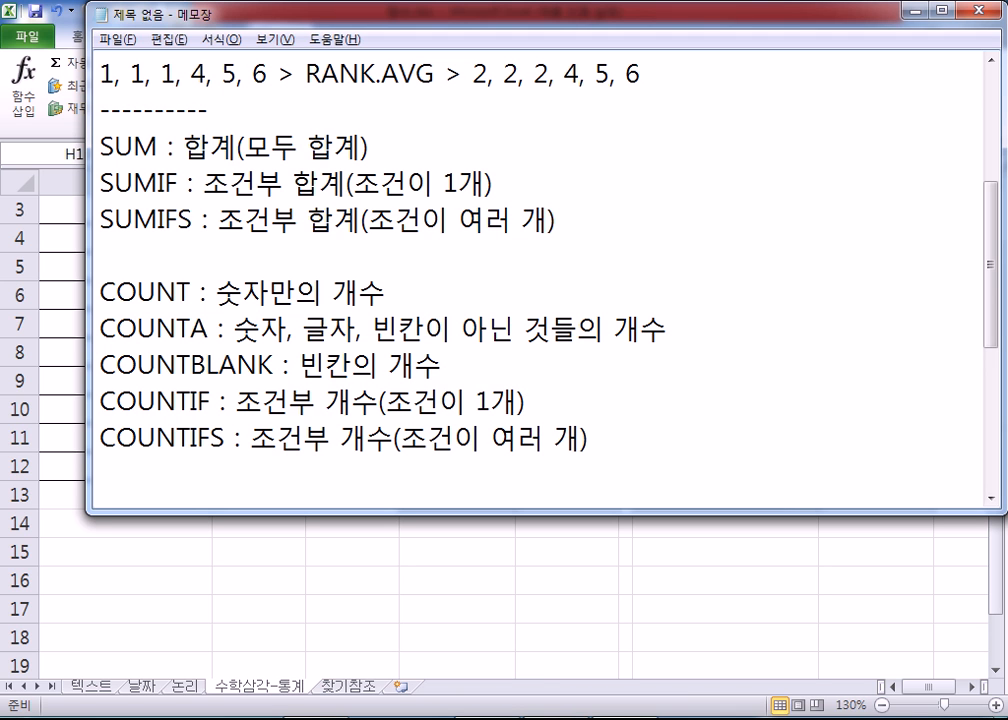
# Step: Add the note line "AVERAGE : 평균" below the COUNTIFS line, separated by a blank line
pyautogui.hotkey('ctrl', 'End')
pyautogui.press('Return')
pyautogui.press('Return')
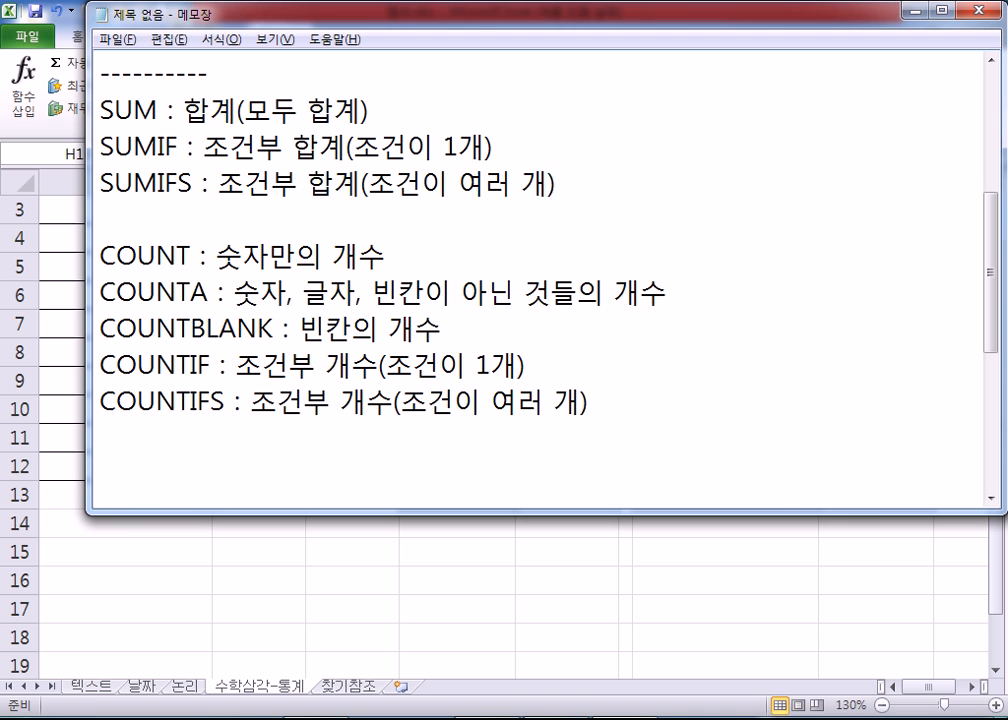
pyautogui.write('AVERAGE')
pyautogui.write(' : ㅍ')
pyautogui.write('ㅕㅇㄱㅠㄴ')
pyautogui.press('Return')
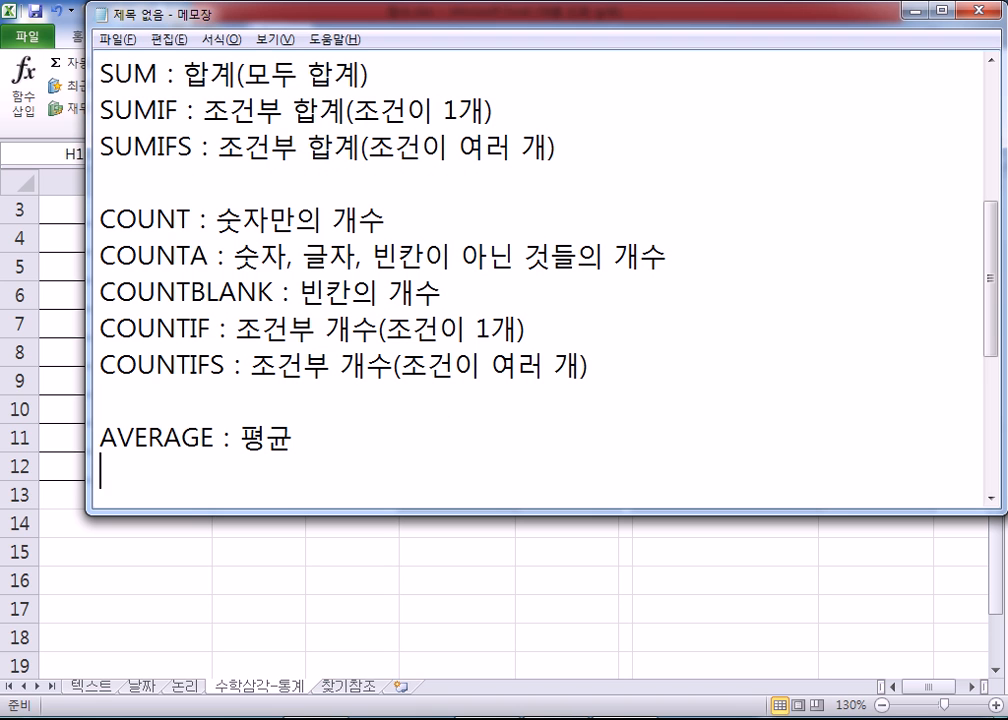
# Step: Add the note line "AVERAGIF : 조건부 평균" below the AVERAGE line
pyautogui.write('AVERAG')
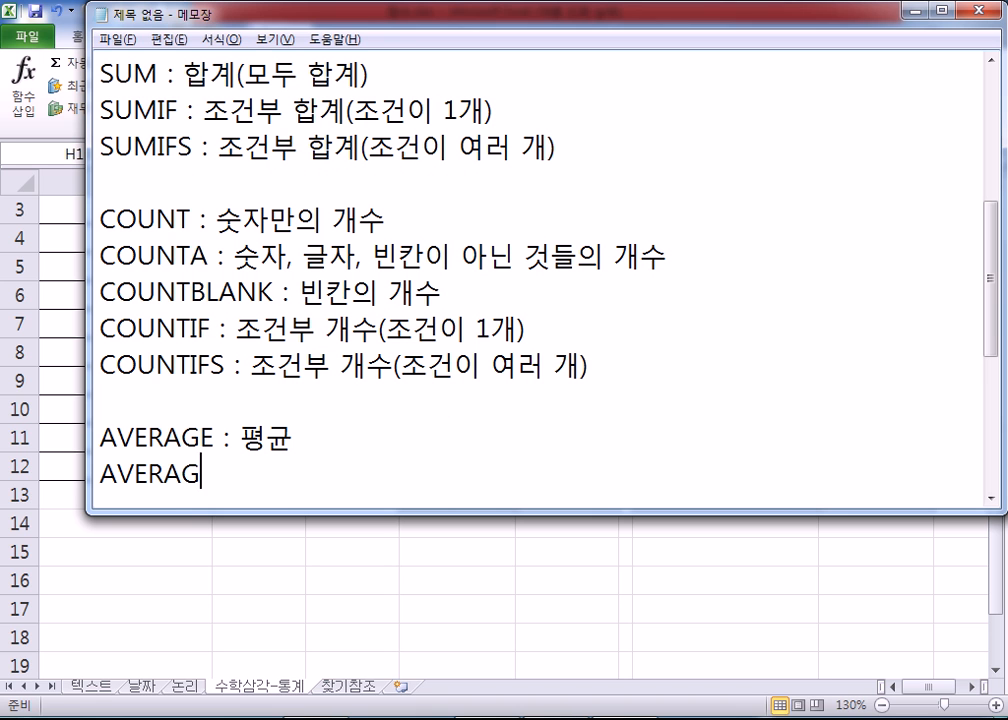
pyautogui.write('IF : ㅈ')
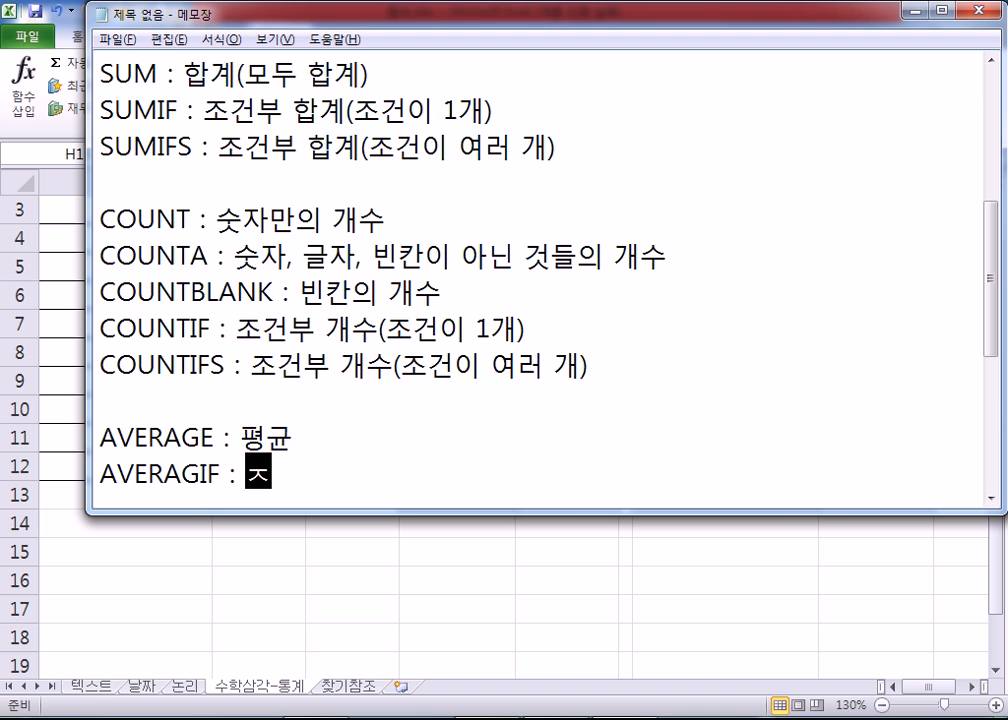
pyautogui.write('ㅗㄱㅓㄴㅂㅜ ㅍㅕㅇㄱㅠㄴ')
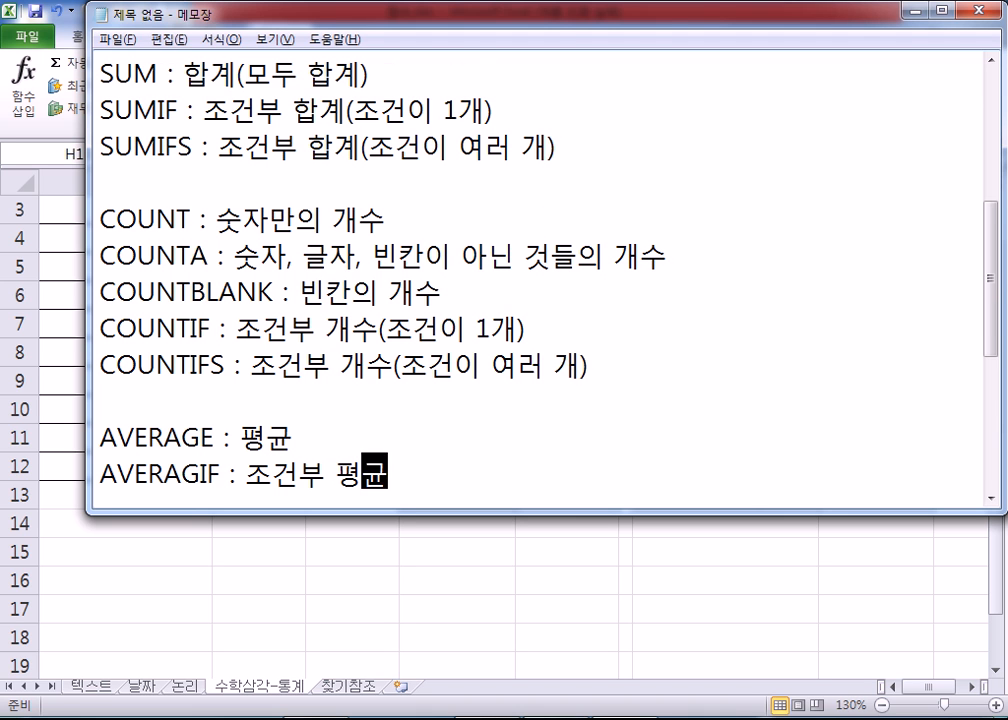
pyautogui.press('Return')
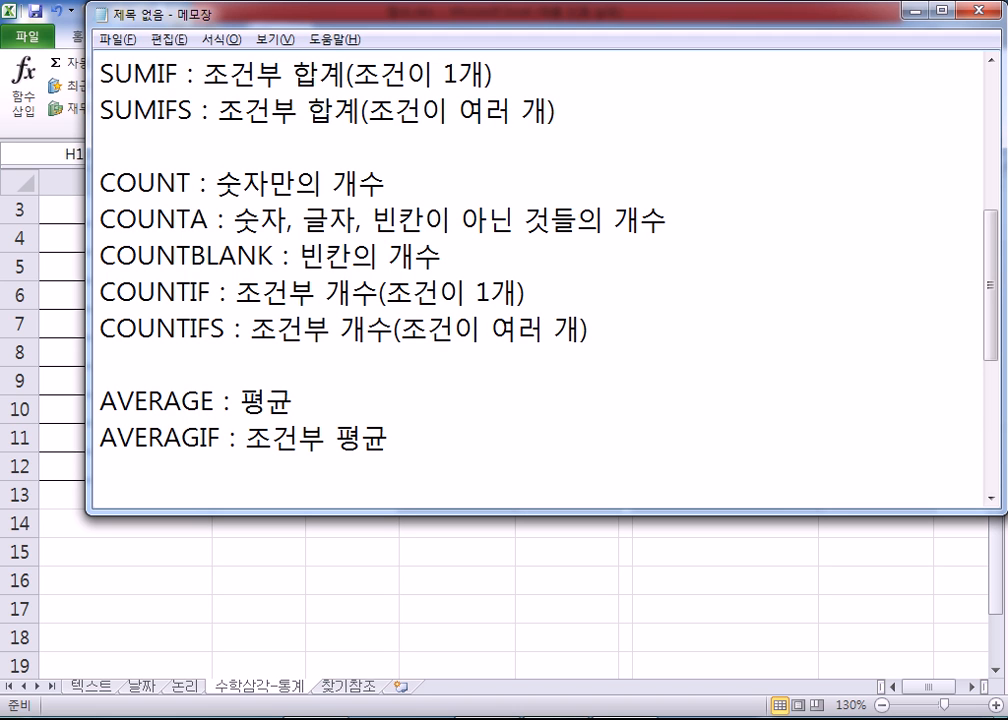
# Step: Begin the following line with "AVERAG" and insert the missing E in the line above so its function name reads AVERAGEIF
pyautogui.write('AVERAGE')
pyautogui.press('BackSpace')
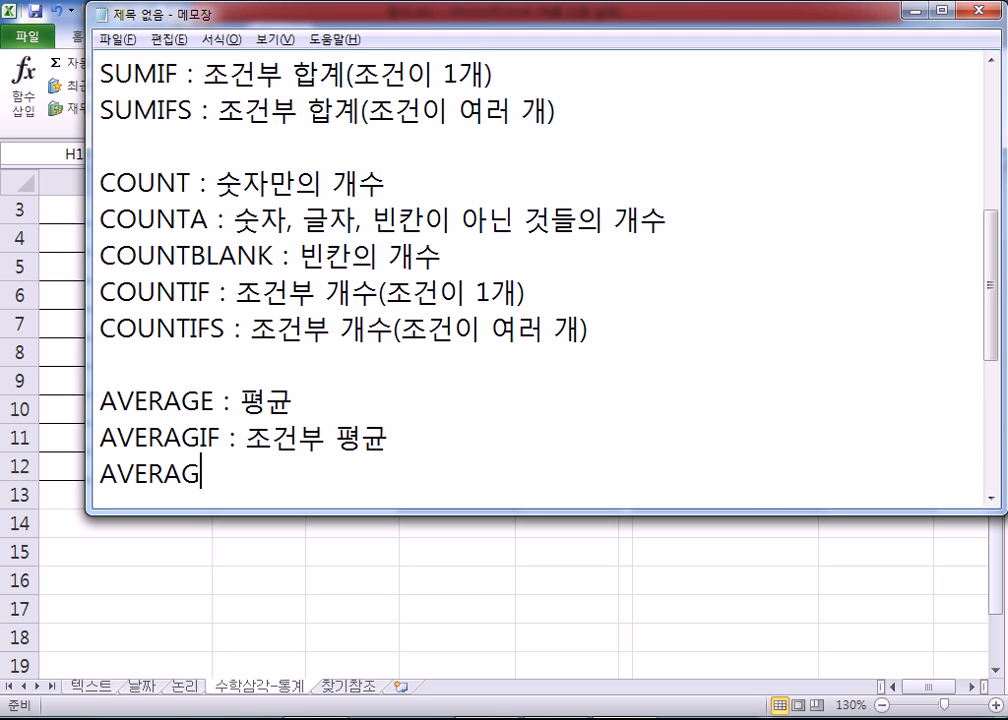
pyautogui.press('Up')
pyautogui.write('E')
pyautogui.press('Down')
# Step: Complete the last line as "AVERAGEIFS : 조건부 평균(조건이 여러 개)"
pyautogui.write('EIFS : W')
pyautogui.press('BackSpace')
pyautogui.write('조건부 표ㅕㅇ')
pyautogui.press('BackSpace')
pyautogui.press('BackSpace')
pyautogui.press('BackSpace')
pyautogui.write('평균(조건이 여러 개)')
# Step: Append "(조건이 1개)" to the AVERAGEIF line
pyautogui.press('Up')
pyautogui.write('(조건ㅇ')
pyautogui.write('ㅣ 1개)')
pyautogui.press('Down')
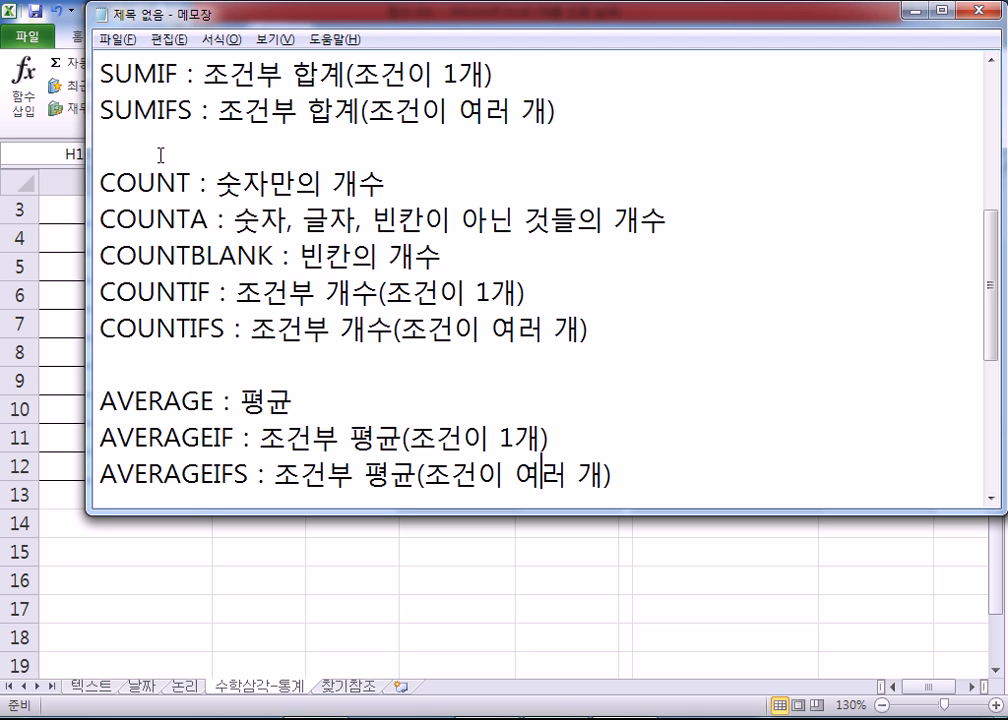
# Step: Add the note line "MAX : 최대값" below the AVERAGEIFS line, separated by a blank line
pyautogui.press('End')
pyautogui.press('Return')
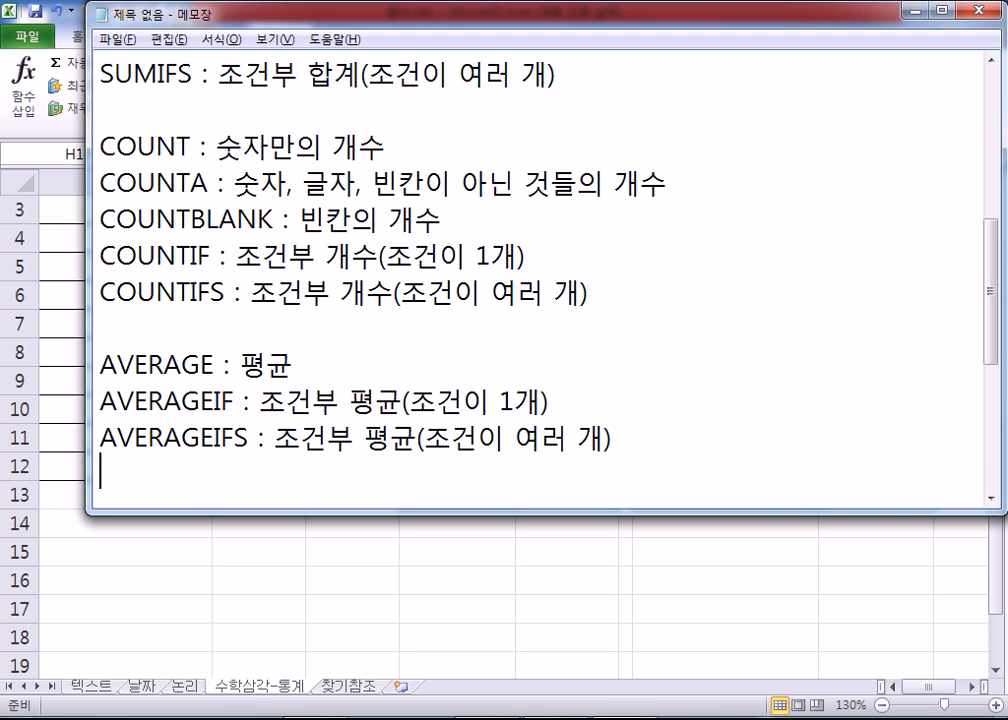
pyautogui.scroll(2, 234, 167)
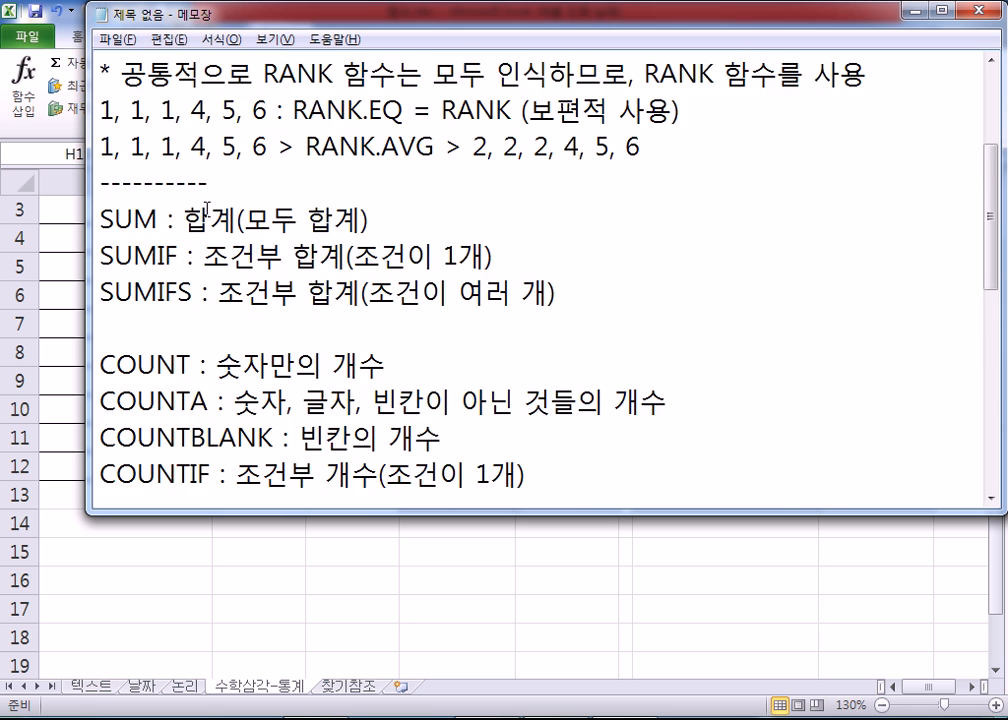
pyautogui.scroll(-3, 217, 230)
pyautogui.press('Return')
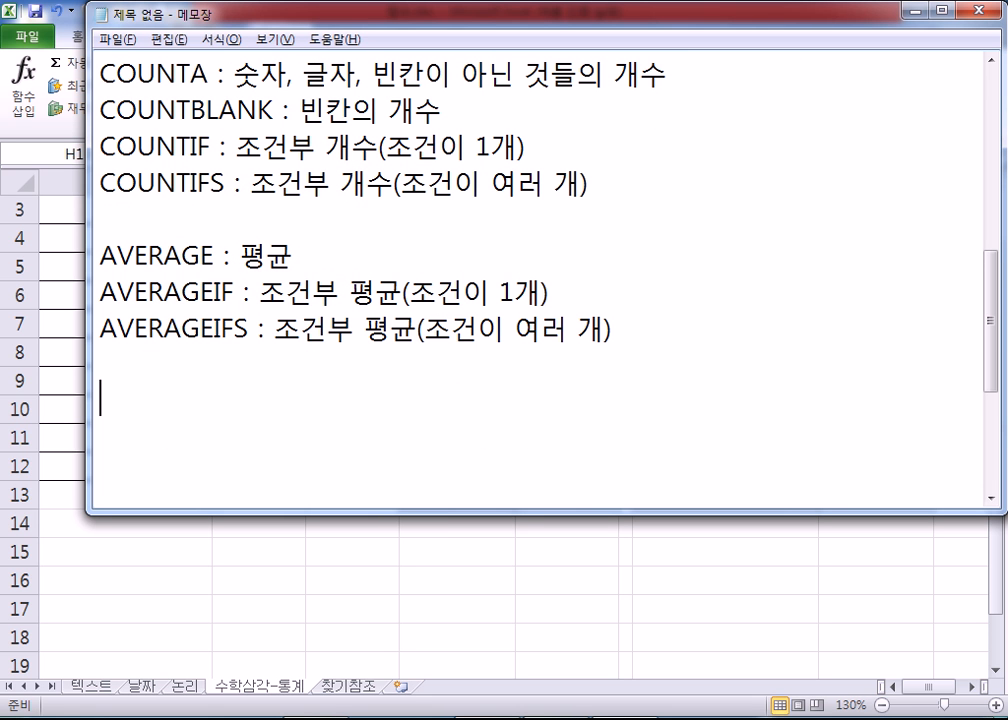
pyautogui.write('MAX ')
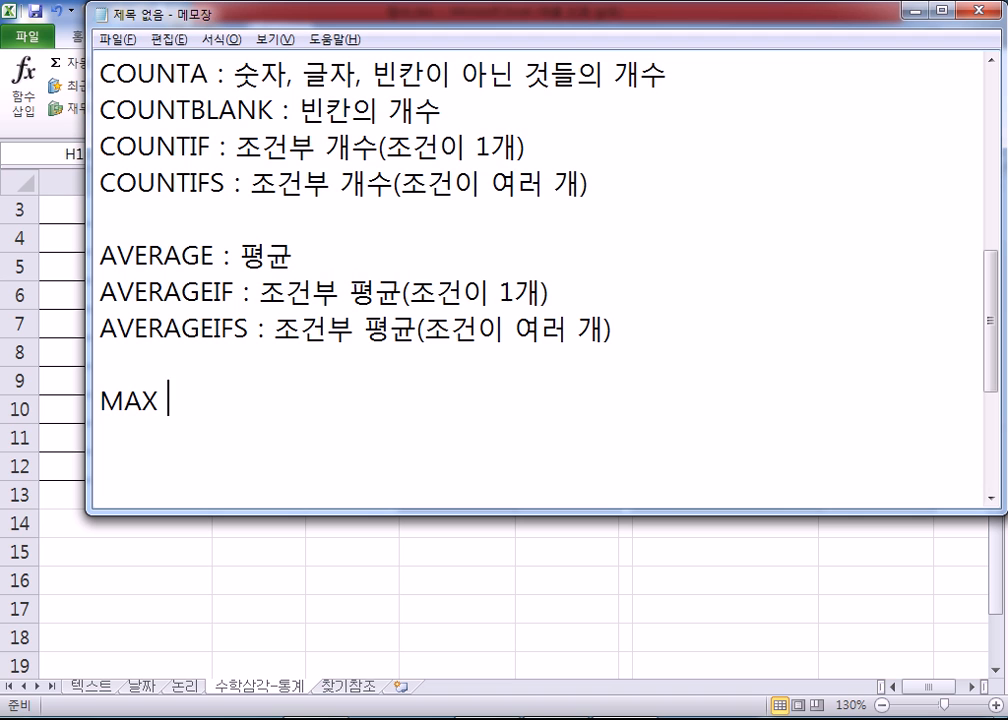
pyautogui.write(': 최대값')
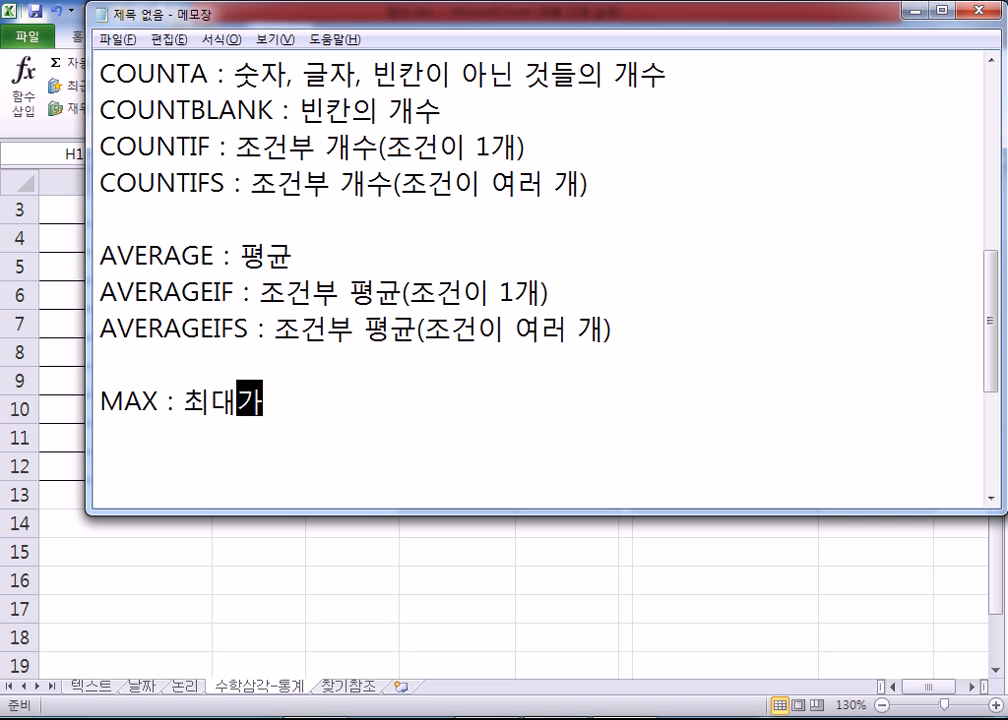
# Step: Add the note line "MIN : 최소값" below the MAX line
pyautogui.press('Return')
pyautogui.write('MIN')
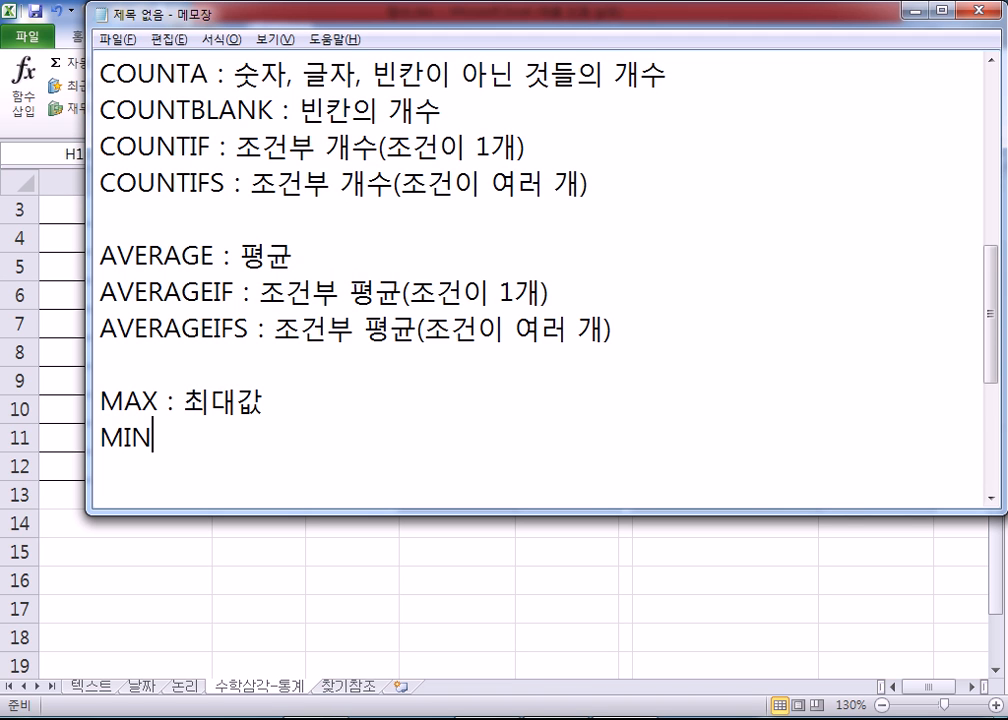
pyautogui.write(' : 쵯')
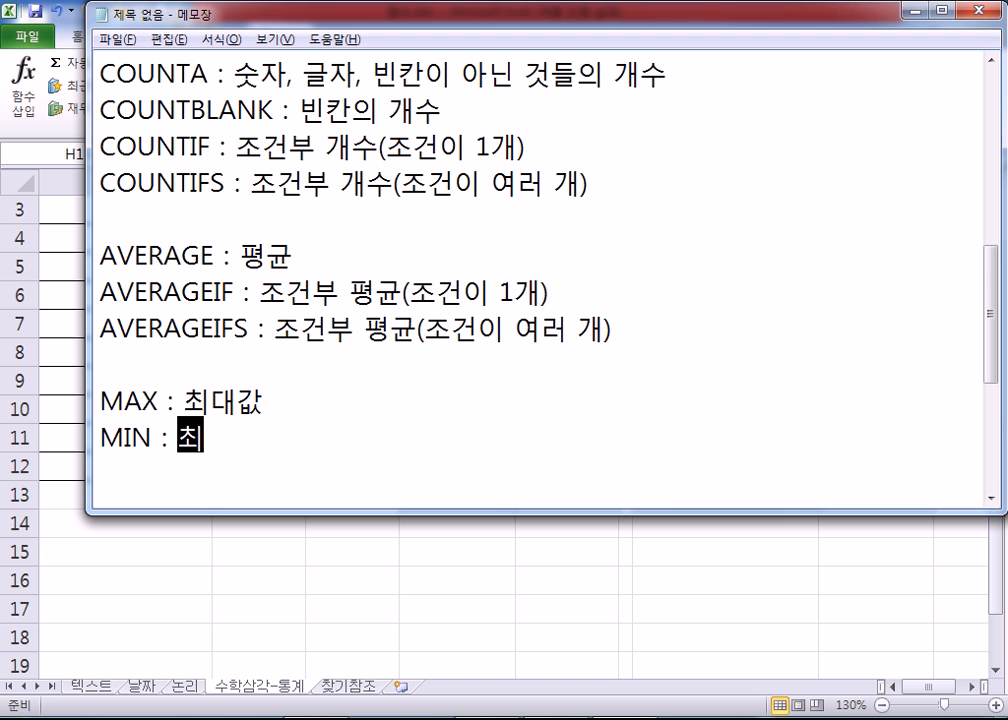
pyautogui.write('소값')
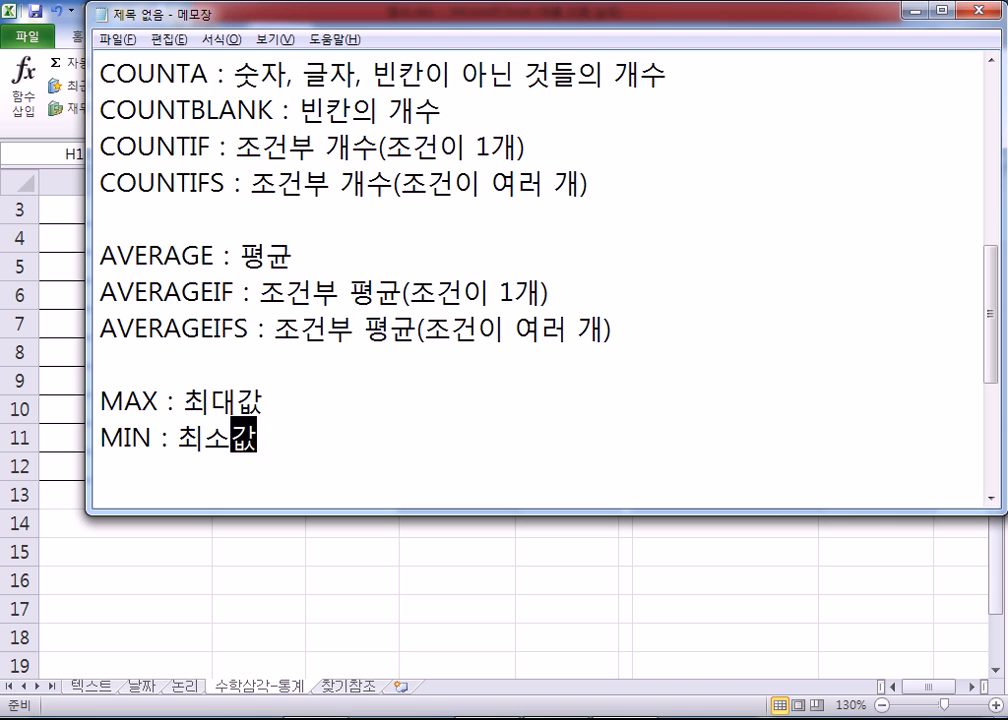
pyautogui.press('Return')
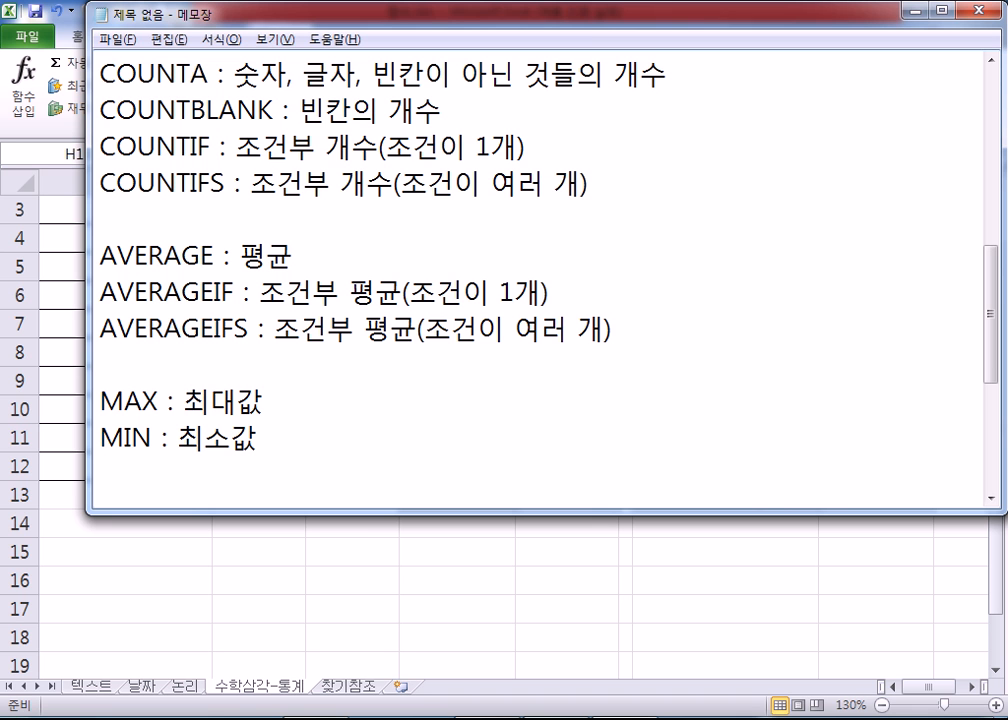
# Step: Switch to Excel and look up the BIN2DEC description among the engineering functions
pyautogui.hotkey('alt', 'Tab')
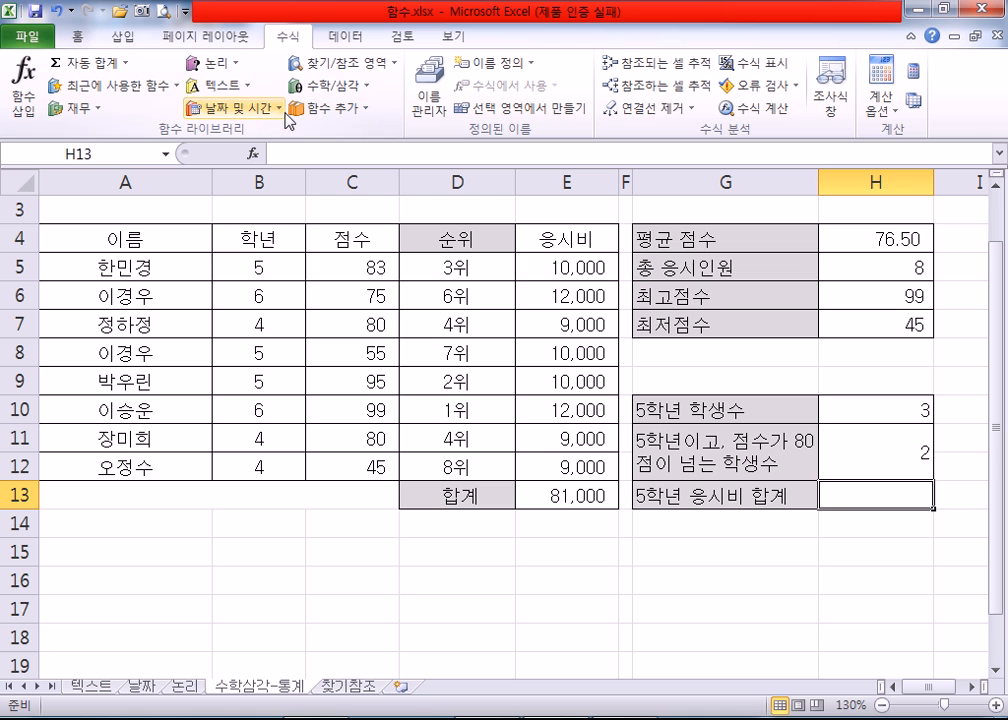
pyautogui.click(358, 112)
pyautogui.moveTo(345, 155)
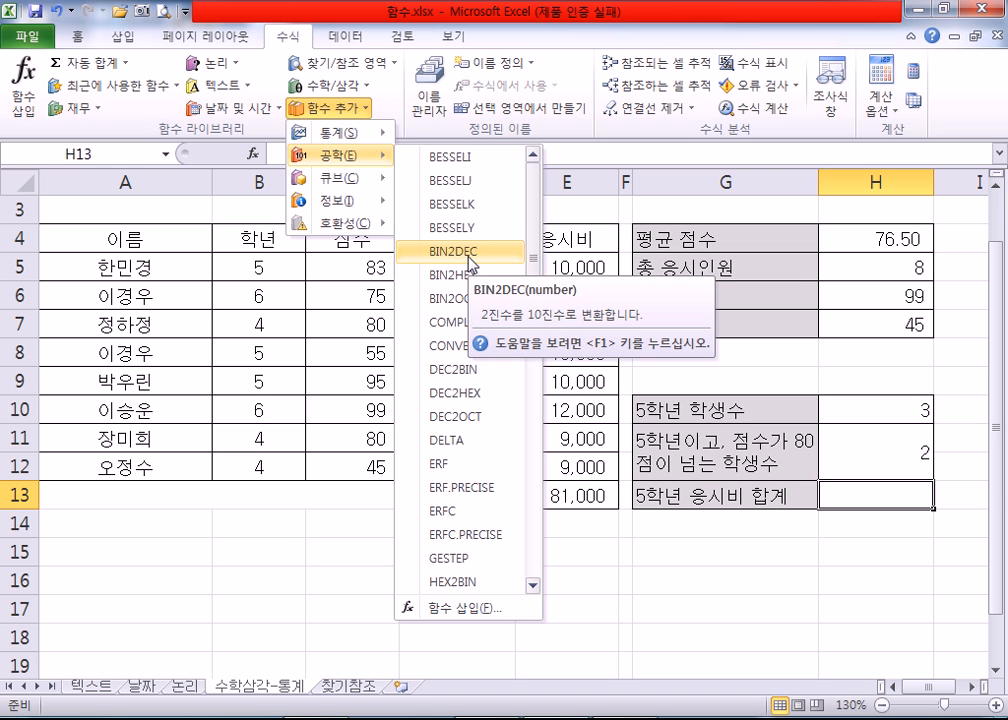
# Step: Return to Notepad and add the line "BIN2DEC : BIN TO DEC" below the MIN line, separated by a blank line
pyautogui.hotkey('alt', 'Tab')
pyautogui.scroll(-2, 370, 385)
pyautogui.press('Return')
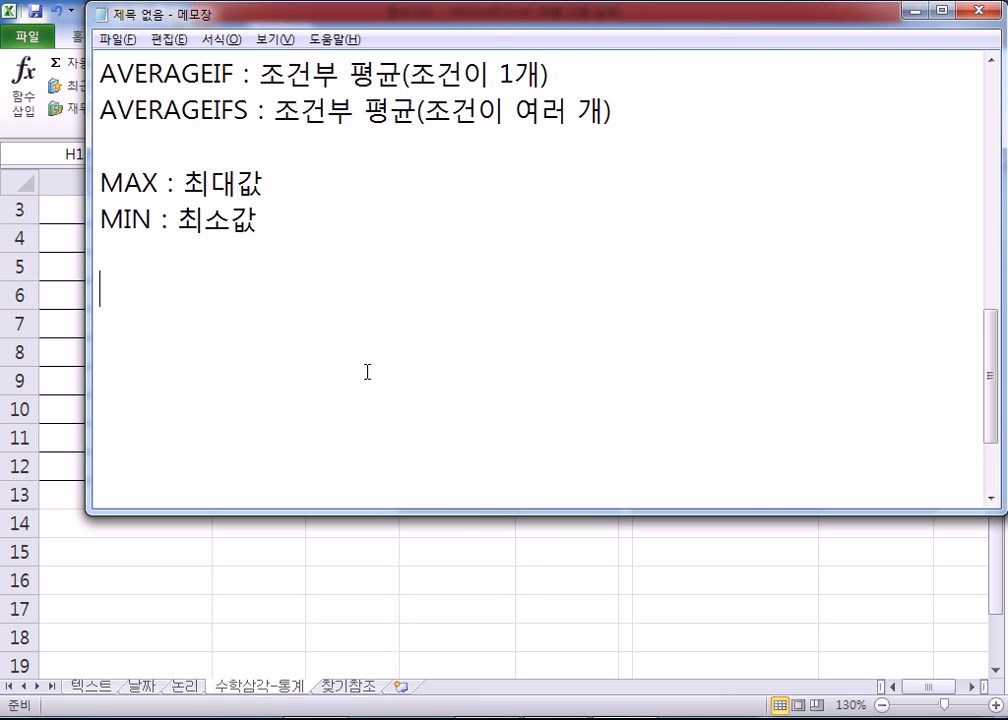
pyautogui.write('ㅠ')
pyautogui.press('BackSpace')
pyautogui.write('BIN2DEC')
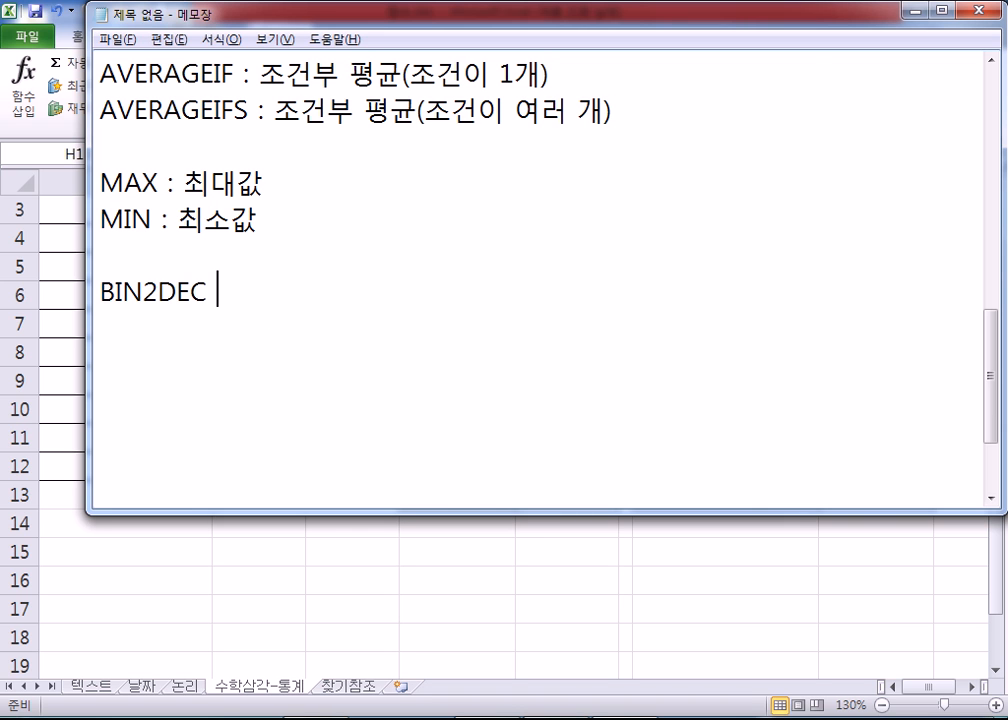
pyautogui.write(': BIN')
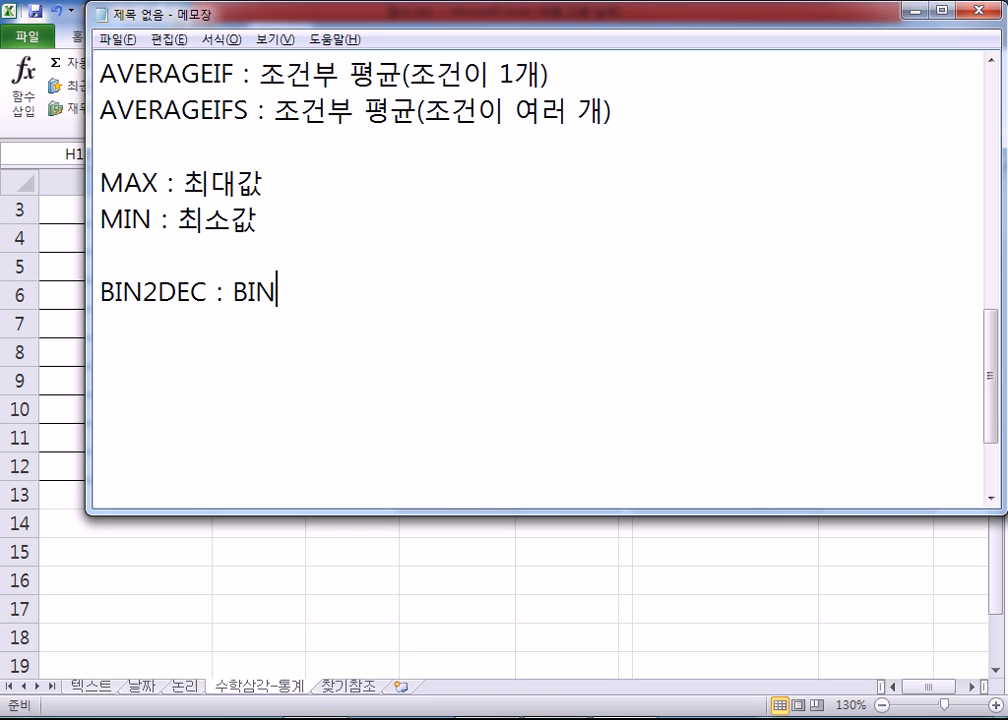
pyautogui.write(' TO DEC')
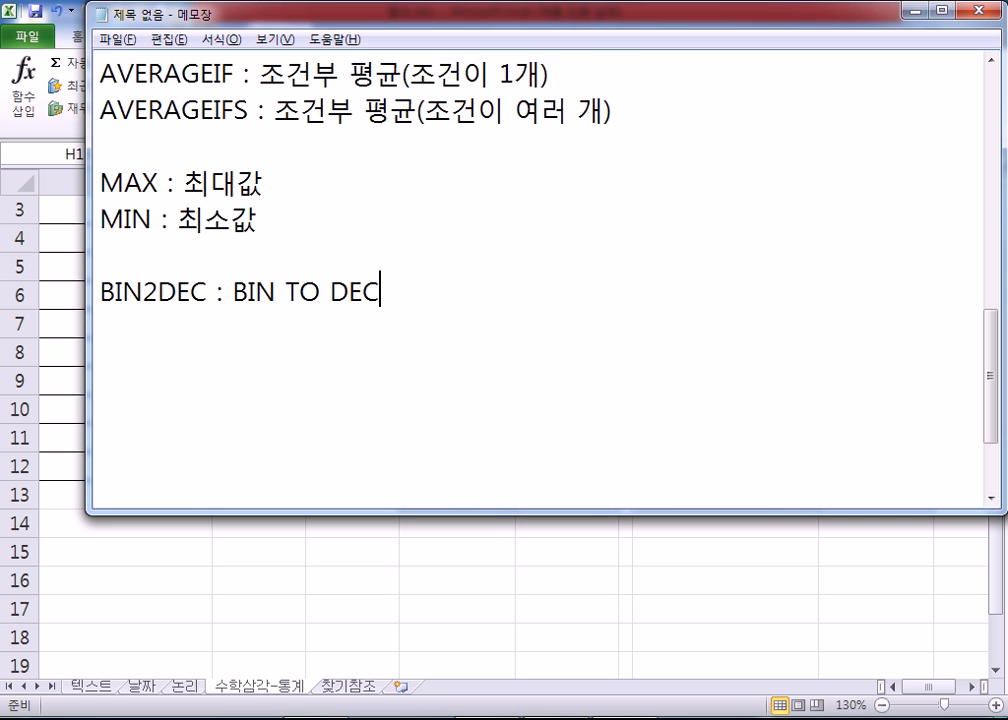
# Step: Insert "(TWO)" directly after "TO" in the BIN2DEC line
pyautogui.moveTo(286, 292); pyautogui.dragTo(322, 293)
pyautogui.click(321, 293)
pyautogui.write('(TWO)')
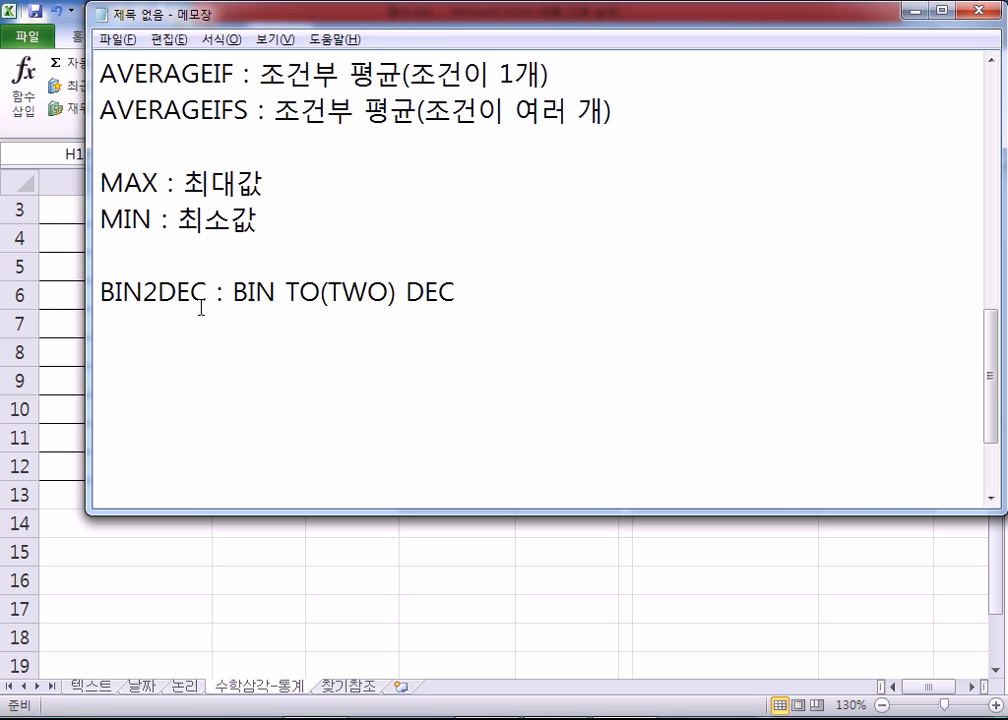
# Step: Try replacing the "2" in the function name BIN2DEC with "TO", and restore the "2"
pyautogui.moveTo(143, 292); pyautogui.dragTo(159, 292)
pyautogui.moveTo(345, 292); pyautogui.dragTo(390, 292)
pyautogui.moveTo(287, 292); pyautogui.dragTo(318, 292)
pyautogui.click(303, 292)
pyautogui.click(358, 292)
pyautogui.moveTo(143, 292); pyautogui.dragTo(158, 292)
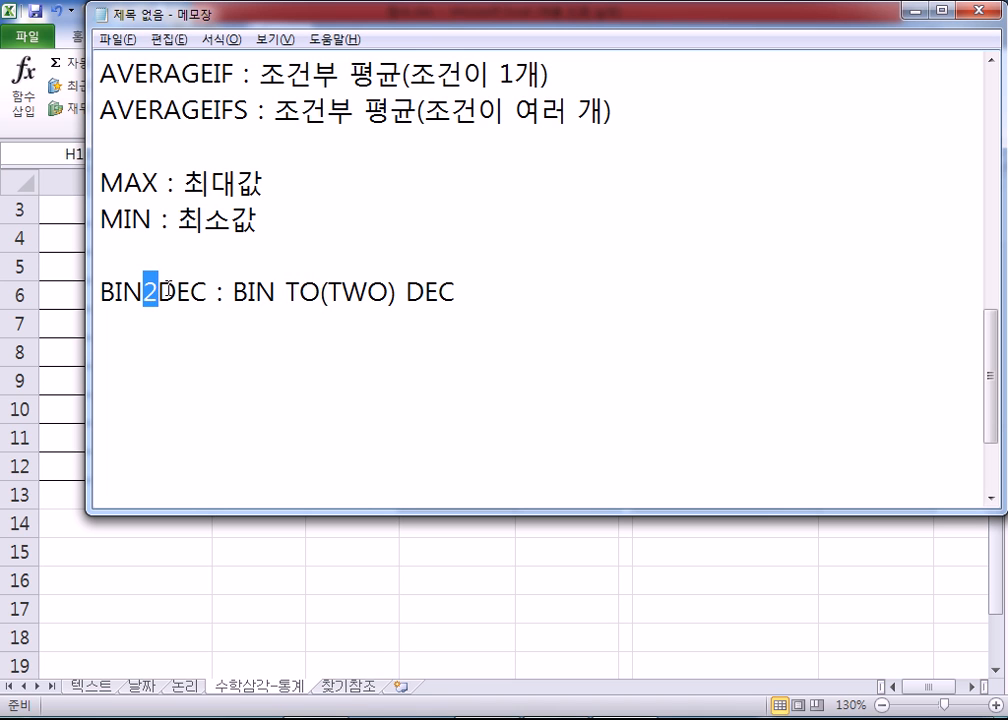
pyautogui.write('TO')
pyautogui.press('BackSpace')
pyautogui.press('BackSpace')
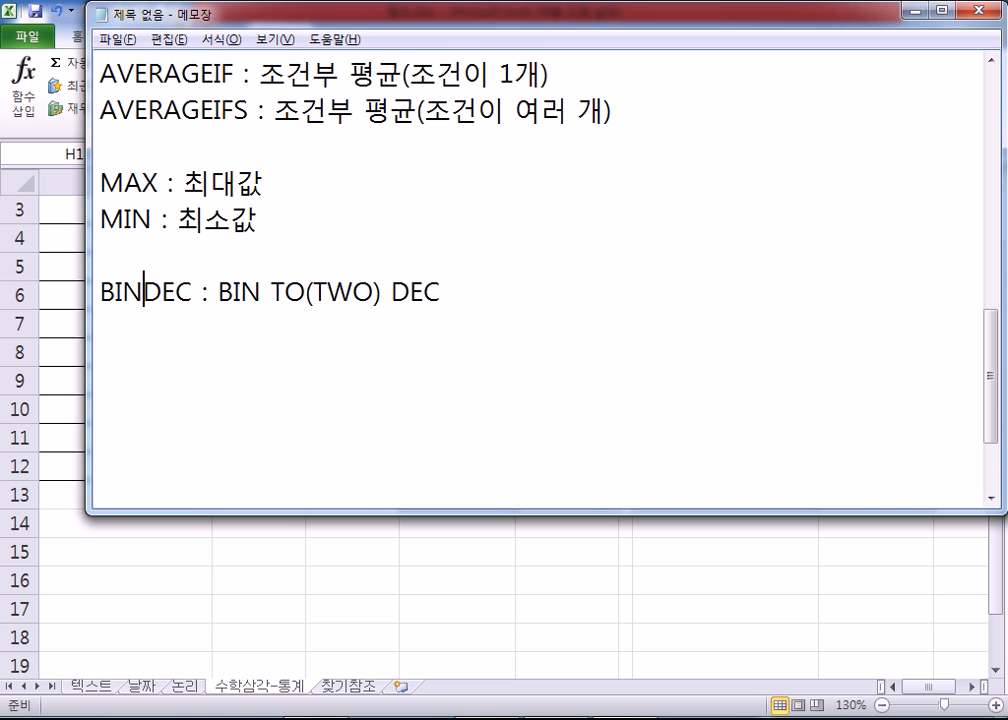
pyautogui.write('2')
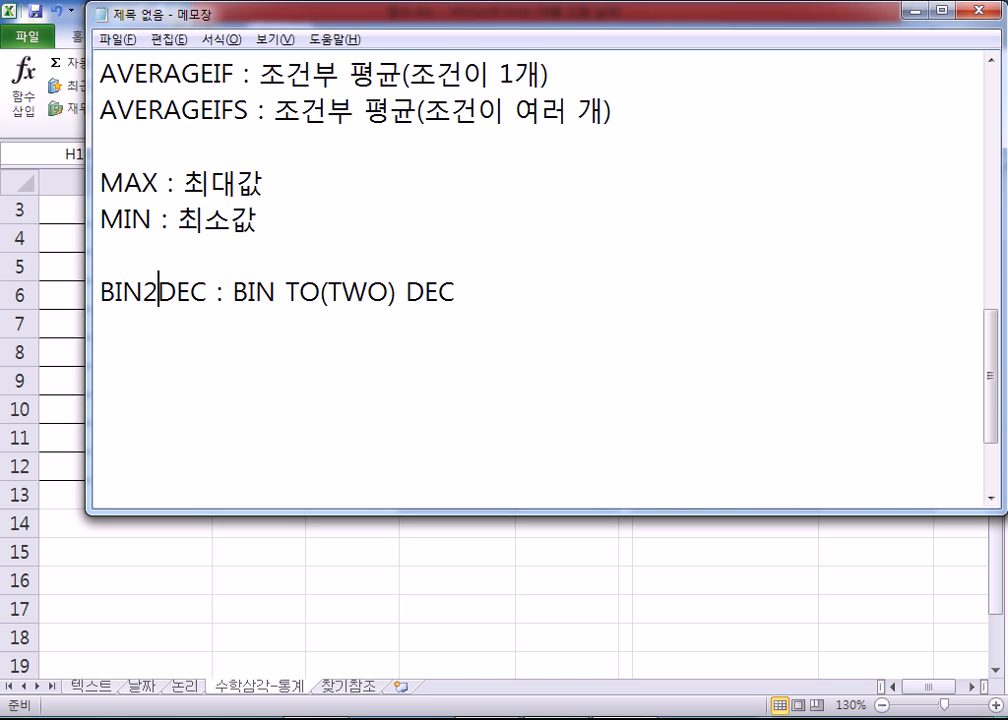
# Step: Add the line "4U FOR YOU" below the BIN2DEC line
pyautogui.press('End')
pyautogui.press('Return')
pyautogui.write('4U FOR')
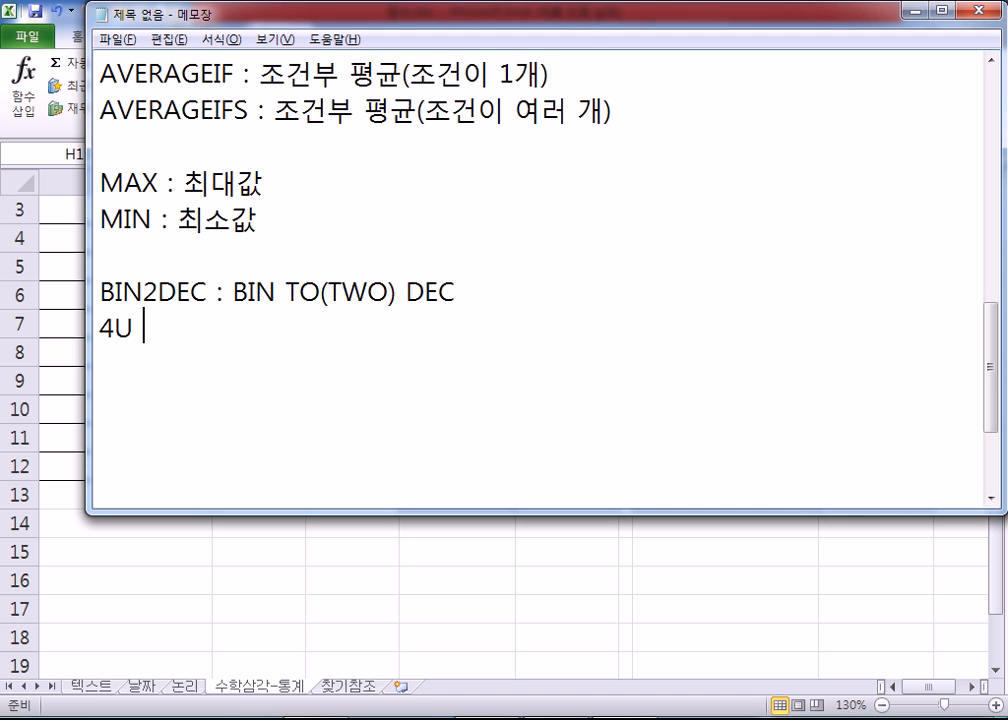
pyautogui.write(' YOU')
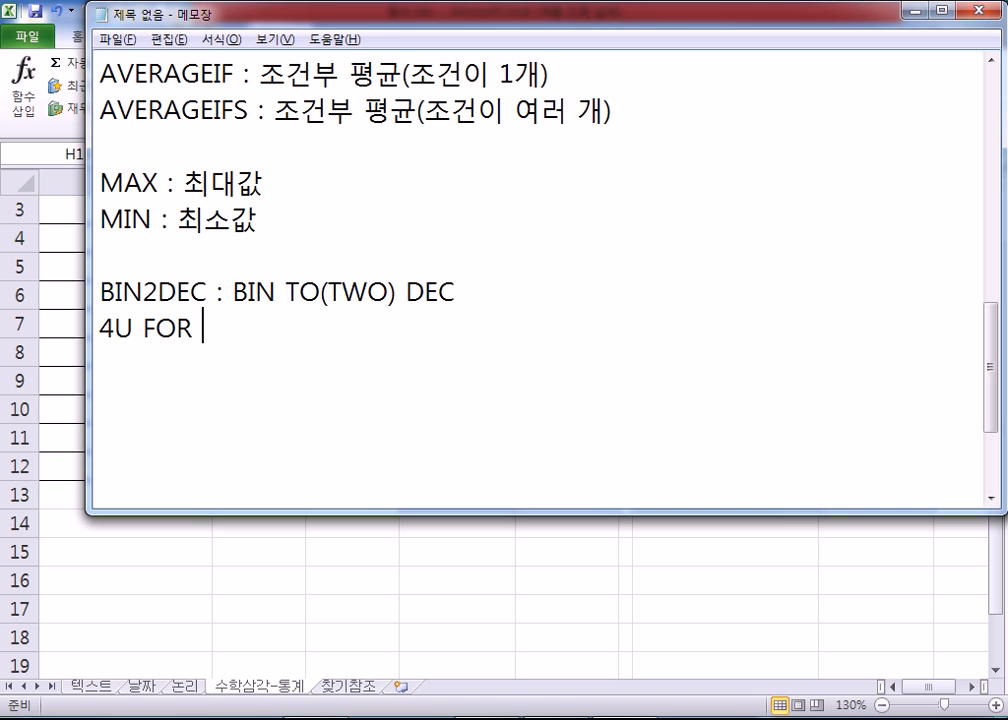
pyautogui.press('Left')
pyautogui.press('Left')
pyautogui.press('Left')
pyautogui.press('Left')
pyautogui.press('Left')
pyautogui.press('Left')
pyautogui.press('Left')
pyautogui.press('Left')
pyautogui.press('Left')
pyautogui.press('Left')
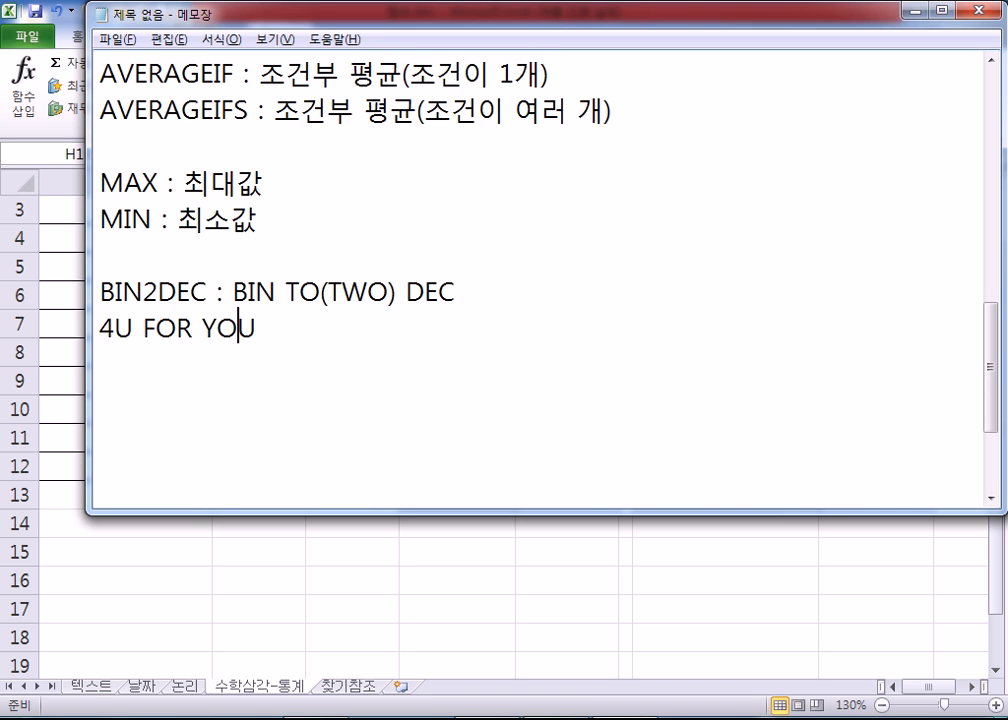
pyautogui.press('Right')
pyautogui.press('Right')
pyautogui.hotkey('shift', 'Home')
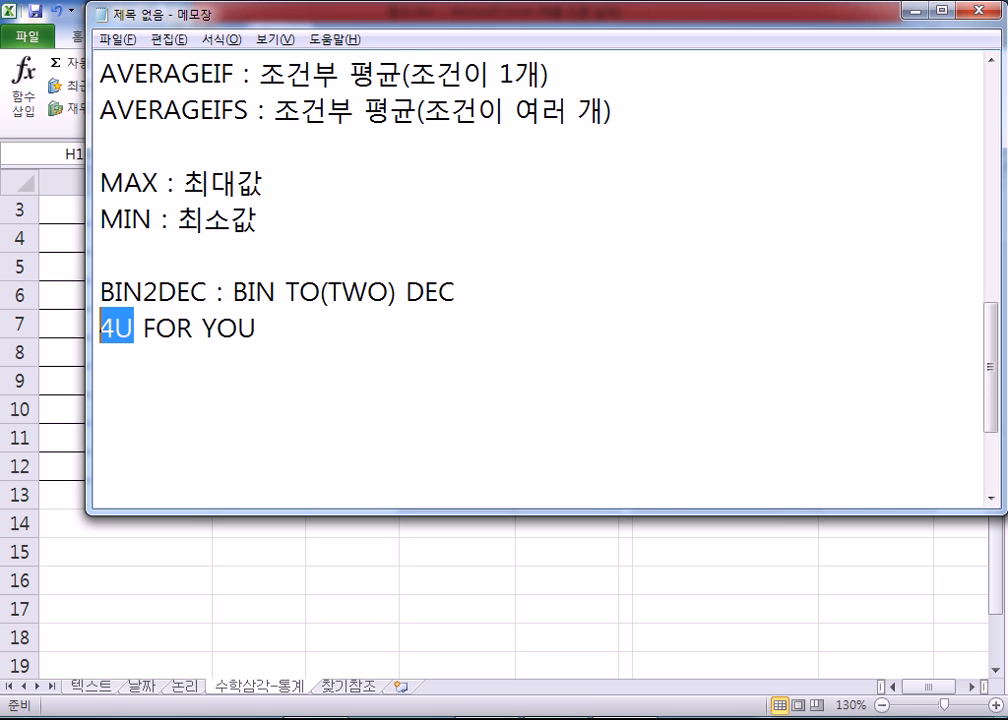
pyautogui.press('Up')
pyautogui.press('Right')
pyautogui.press('Right')
pyautogui.press('Right')
pyautogui.hotkey('shift', 'Right')
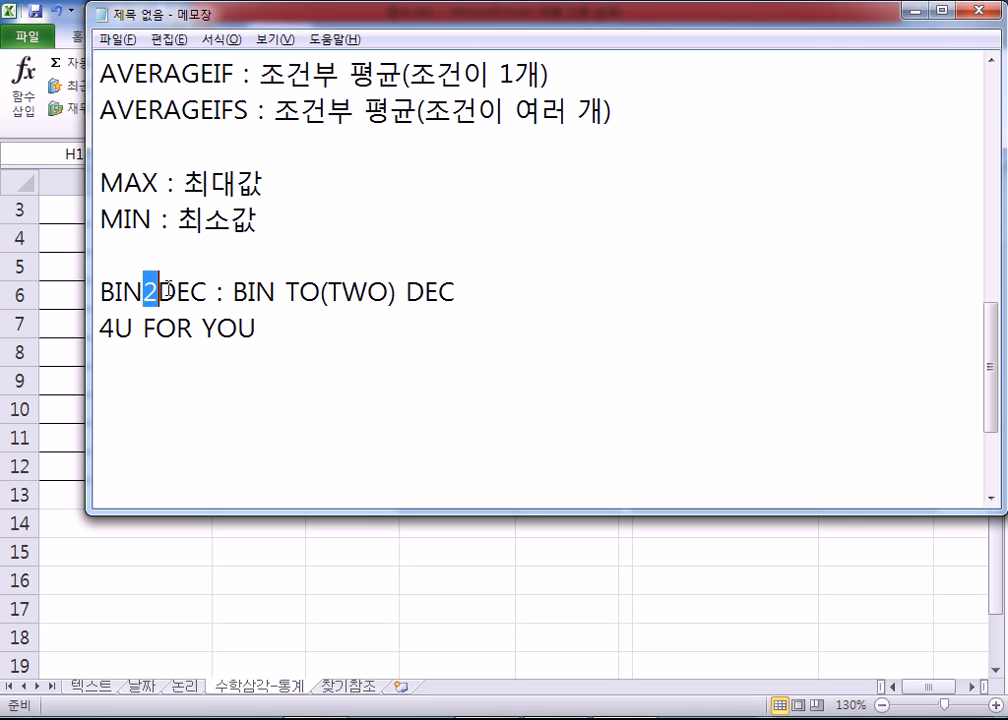
pyautogui.press('Left')
pyautogui.hotkey('shift', 'Home')
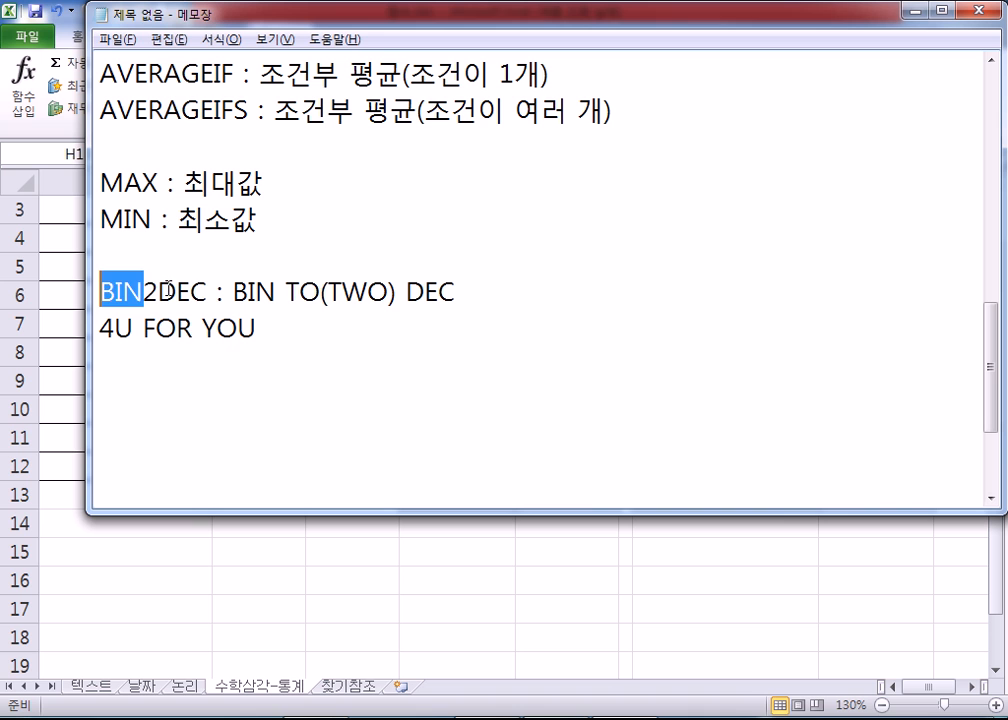
# Step: Highlight the DEC part of the function name BIN2DEC in the notes, and clear the highlight
pyautogui.press('Left')
pyautogui.press('Right')
pyautogui.press('Right')
pyautogui.press('Right')
pyautogui.press('Right')
pyautogui.hotkey('shift', 'Right')
pyautogui.hotkey('shift', 'Right')
pyautogui.hotkey('shift', 'Right')
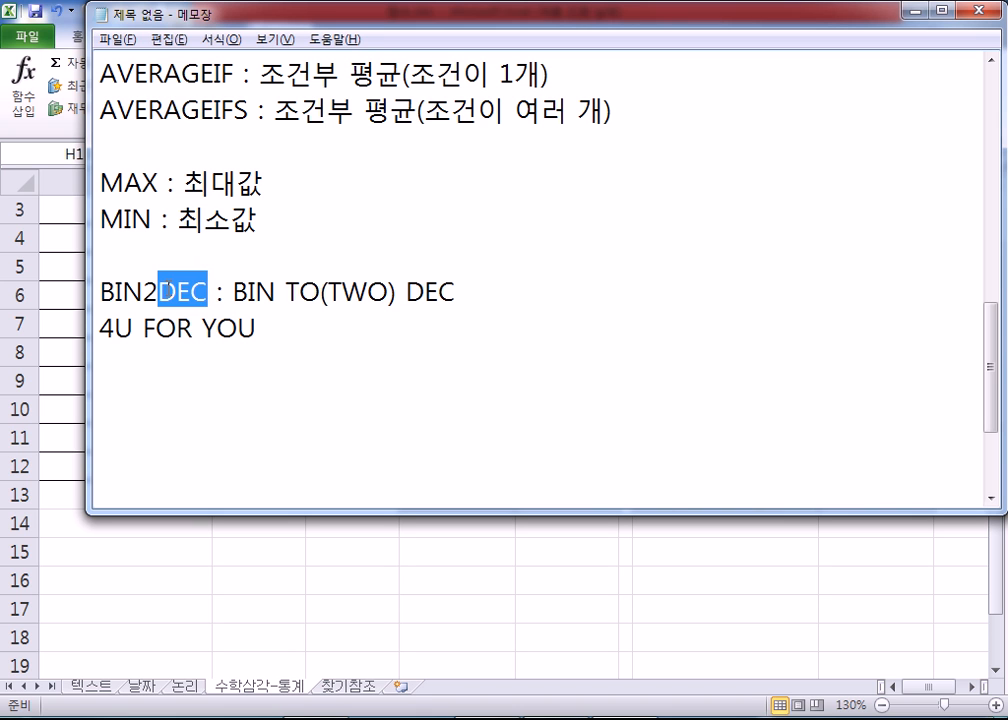
pyautogui.press('Down')
pyautogui.press('Down')
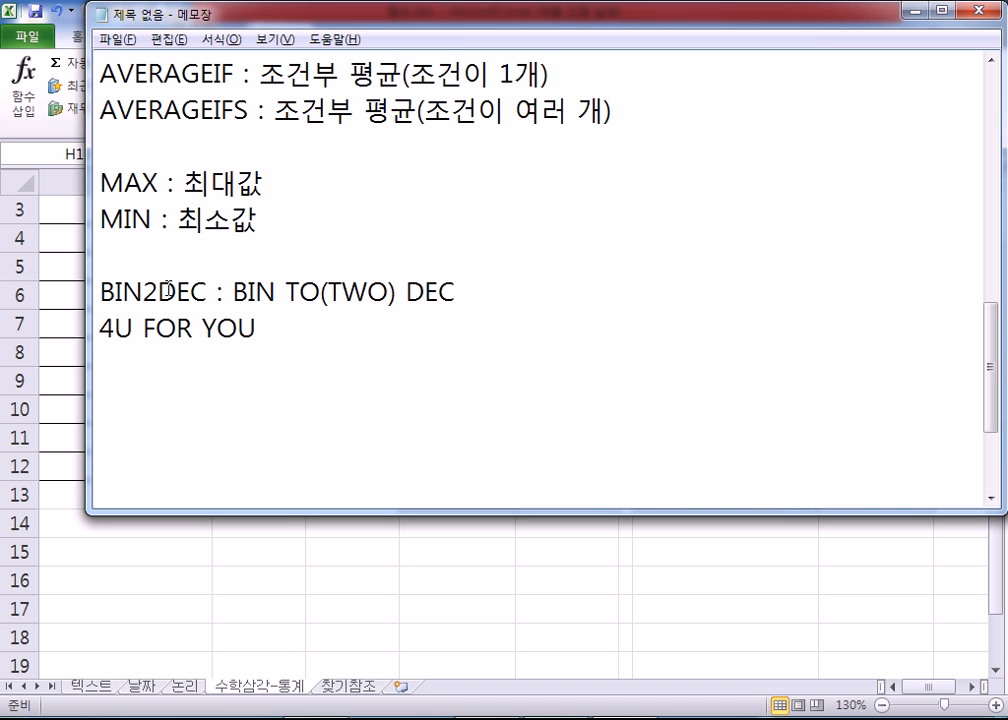
# Step: Delete the BIN2DEC line and the "4U FOR YOU" line from the notes
pyautogui.press('Up')
pyautogui.press('Down')
pyautogui.press('Up')
pyautogui.press('Up')
pyautogui.hotkey('shift', 'Down')
pyautogui.hotkey('shift', 'Down')
pyautogui.press('Delete')
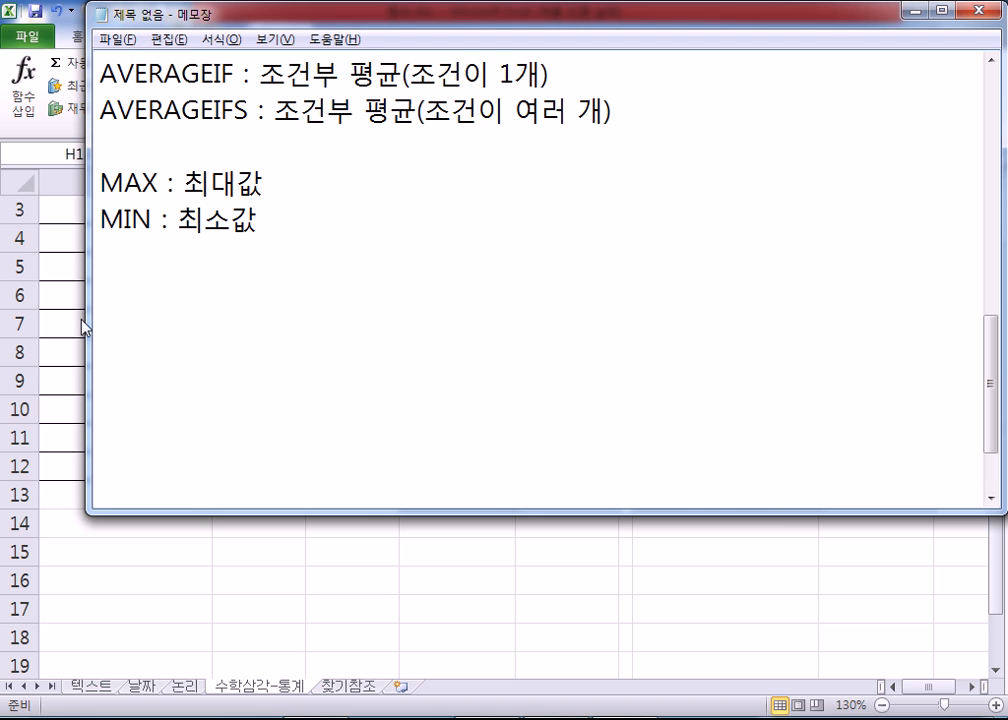
# Step: Add a separator line of ten hyphens ("----------") directly below the MIN line at the end of the notes
pyautogui.hotkey('alt', 'Tab')
pyautogui.hotkey('alt', 'Tab')
pyautogui.scroll(3, 128, 295)
pyautogui.scroll(2, 131, 298)
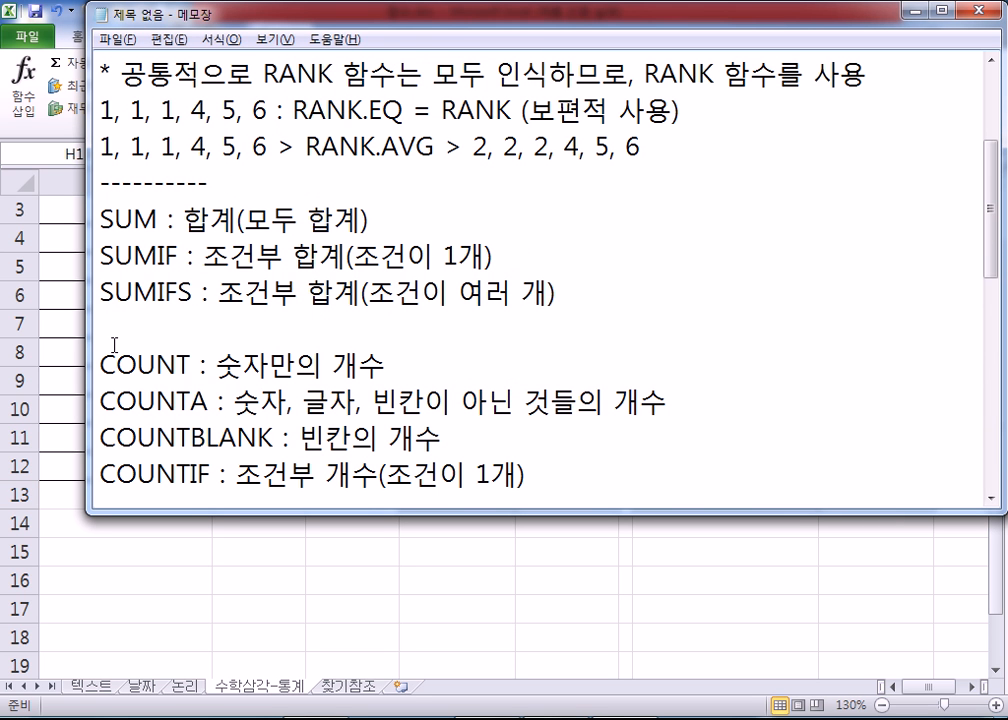
pyautogui.scroll(-5, 115, 345)
pyautogui.click(111, 260)
pyautogui.write('----------')
pyautogui.press('Return')
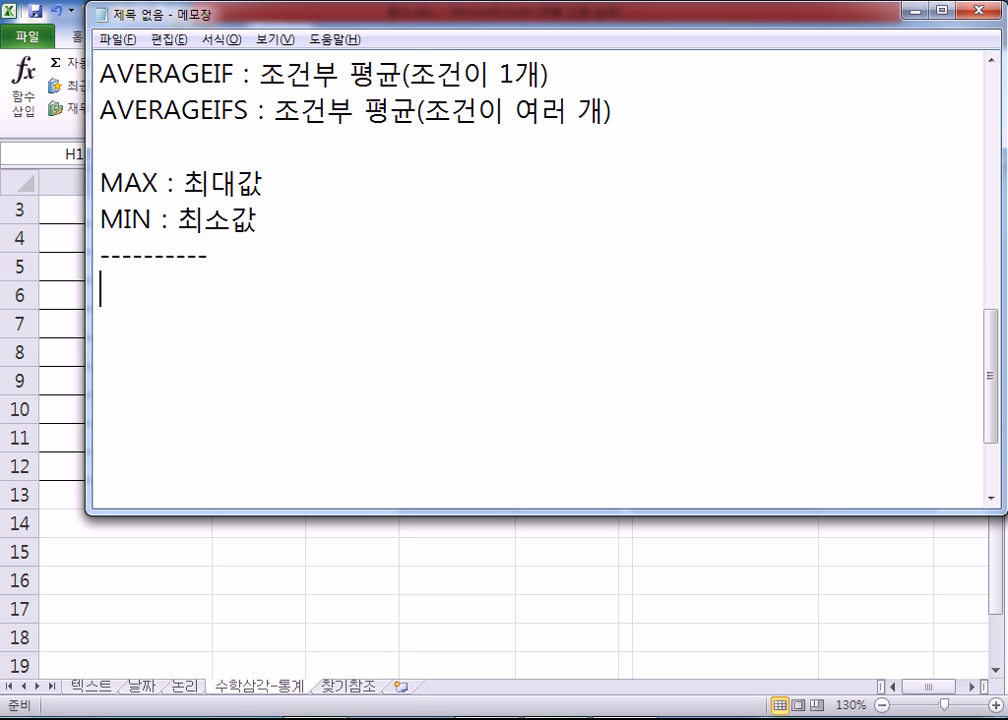
# Step: Save the notes as a text file named 함수 in the _강좌녹화 folder
pyautogui.hotkey('ctrl', 's')
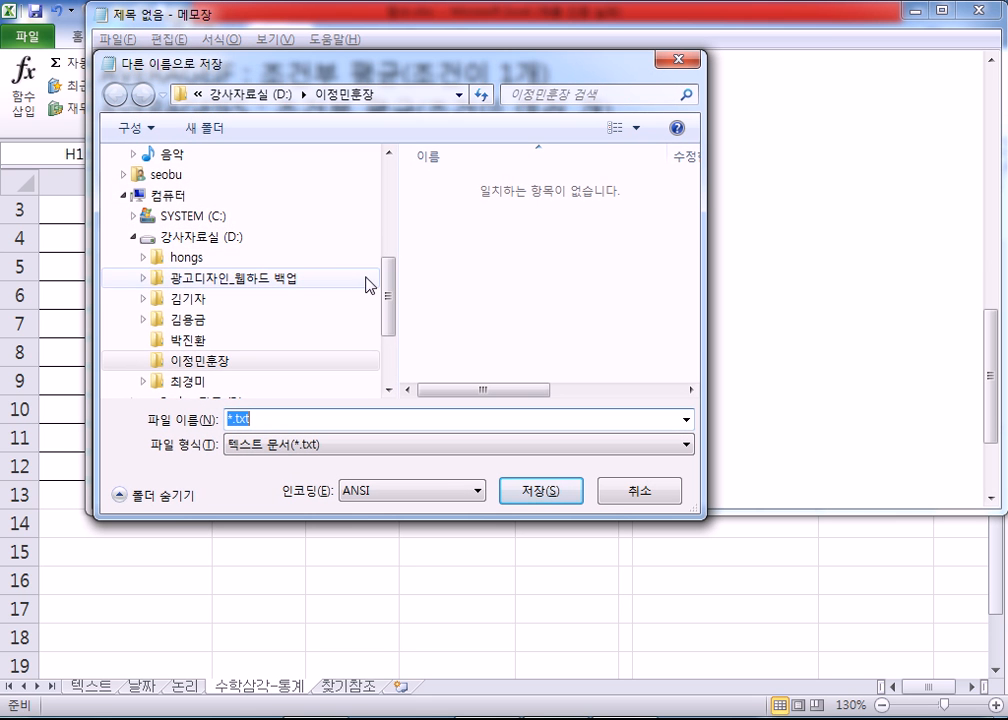
pyautogui.moveTo(387, 281); pyautogui.dragTo(308, 209)
pyautogui.click(265, 272)
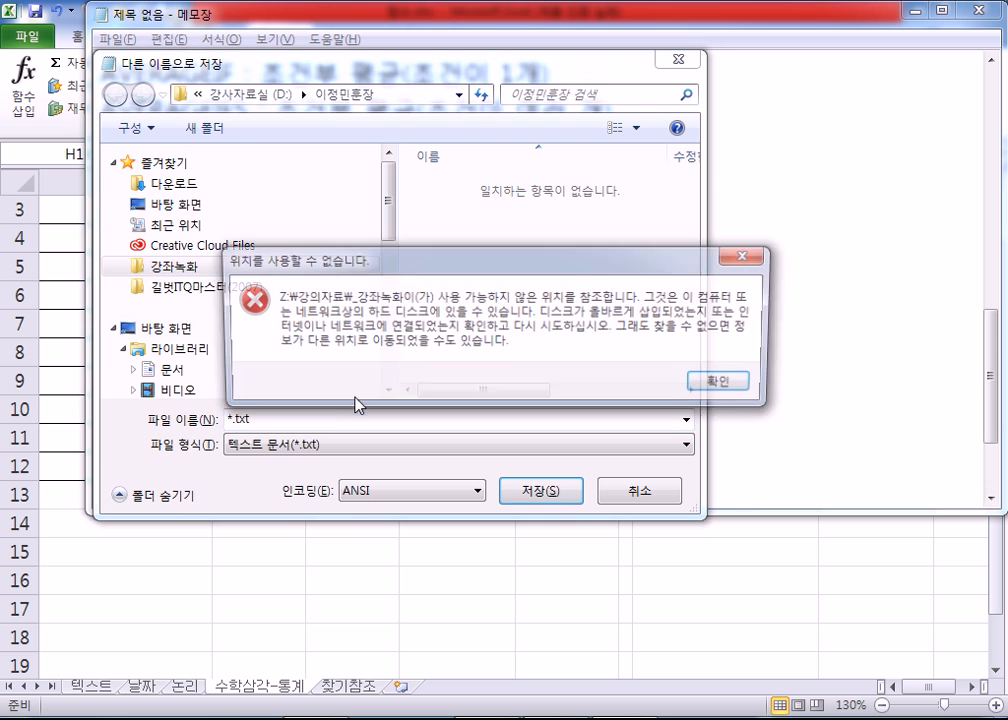
pyautogui.click(722, 382)
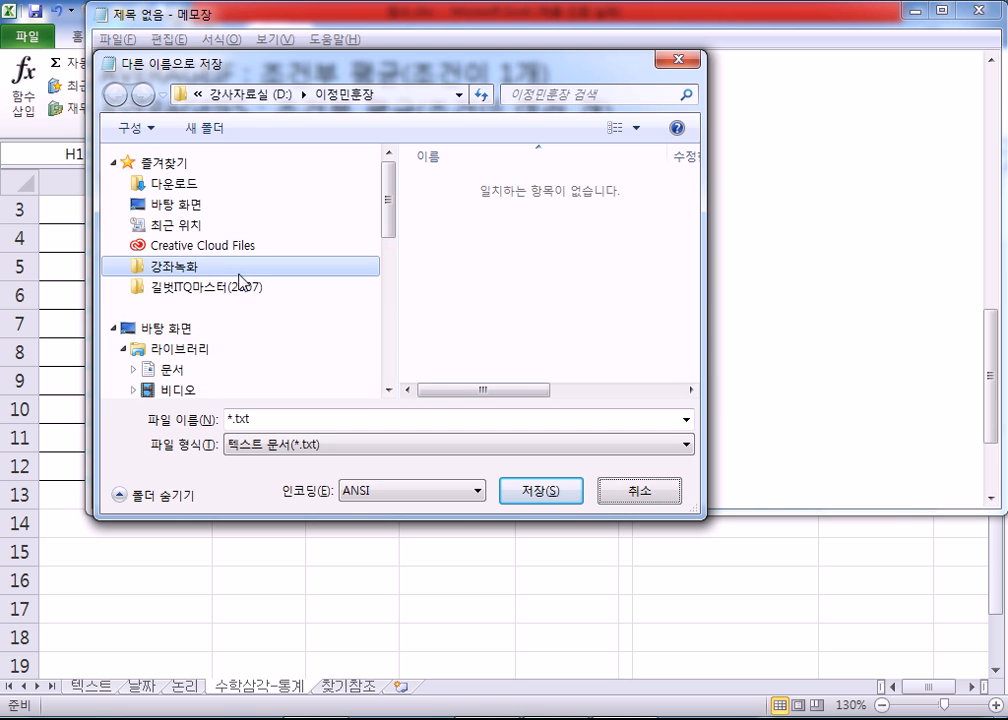
pyautogui.click(206, 265)
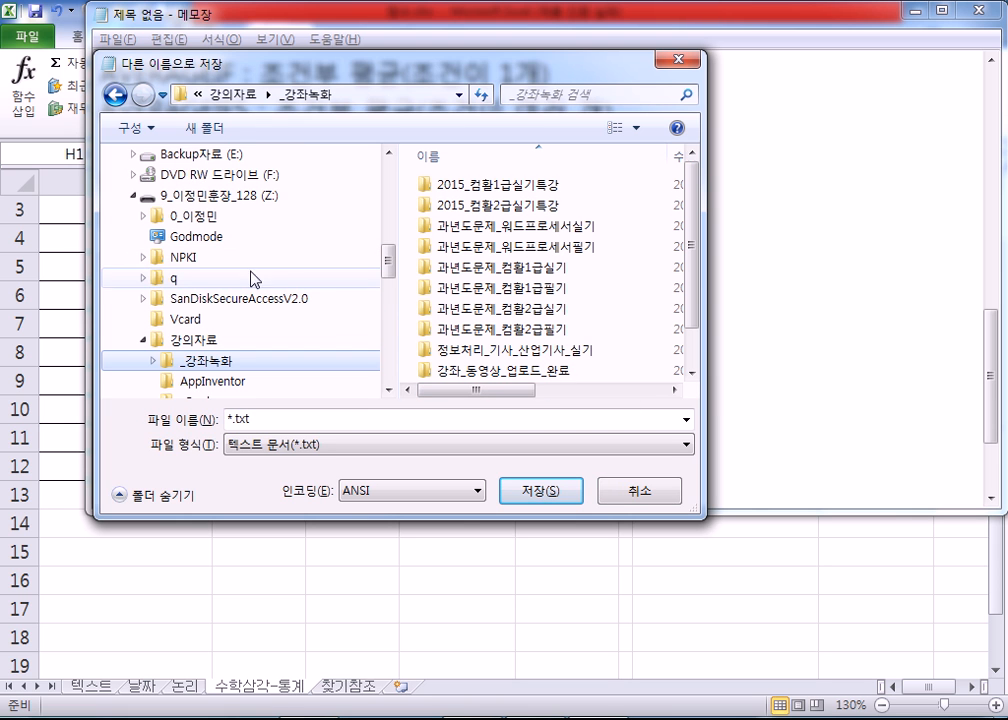
pyautogui.click(385, 421)
pyautogui.write('함수')
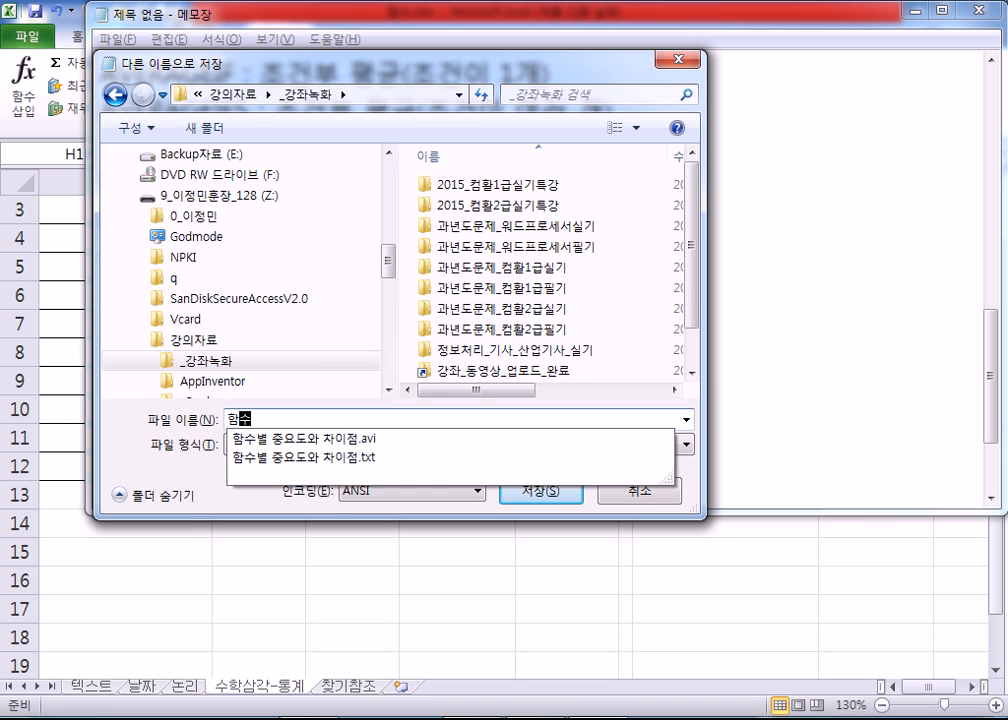
pyautogui.press('Return')
pyautogui.press('Return')
pyautogui.press('Return')
# Step: Stop the AhnLab V3 scan of the USB drive and return to the 함수.xlsx workbook in Excel
pyautogui.click(214, 274)
pyautogui.click(375, 529)
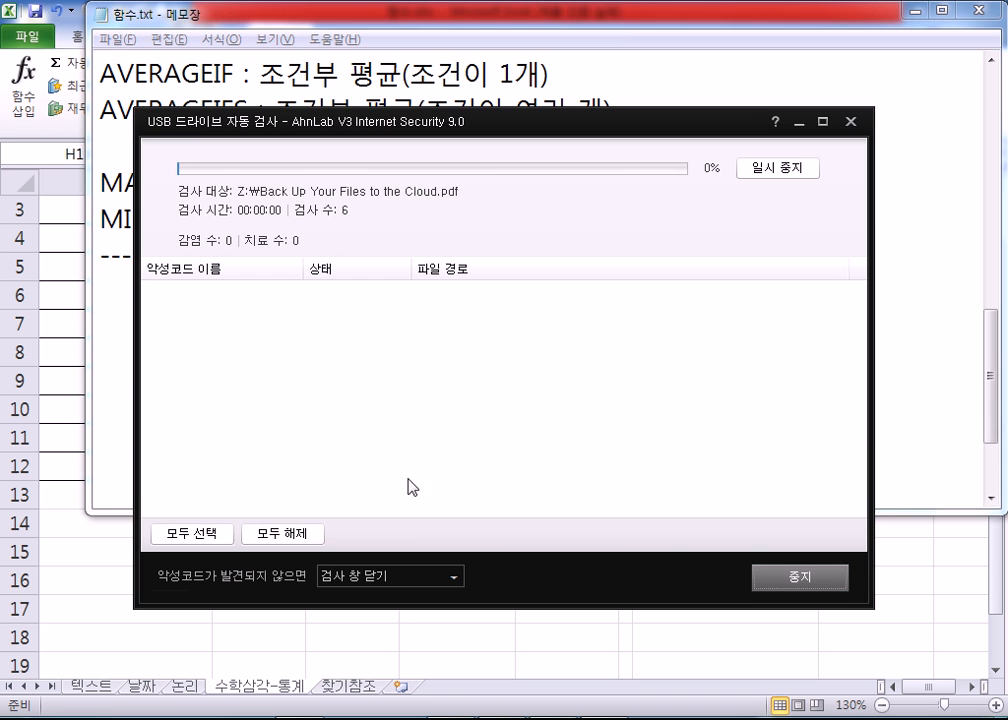
pyautogui.click(791, 590)
pyautogui.click(542, 412)
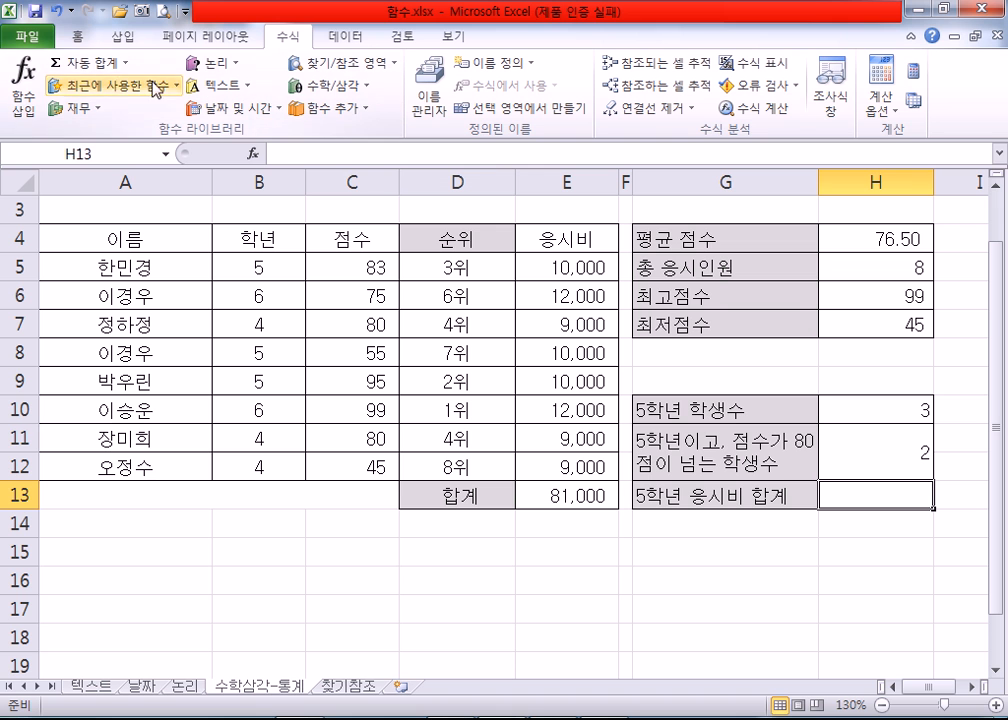
# Step: Open the function wizard for cell H13 and look through the 공학 category as far as OCT2BIN
pyautogui.click(23, 86)
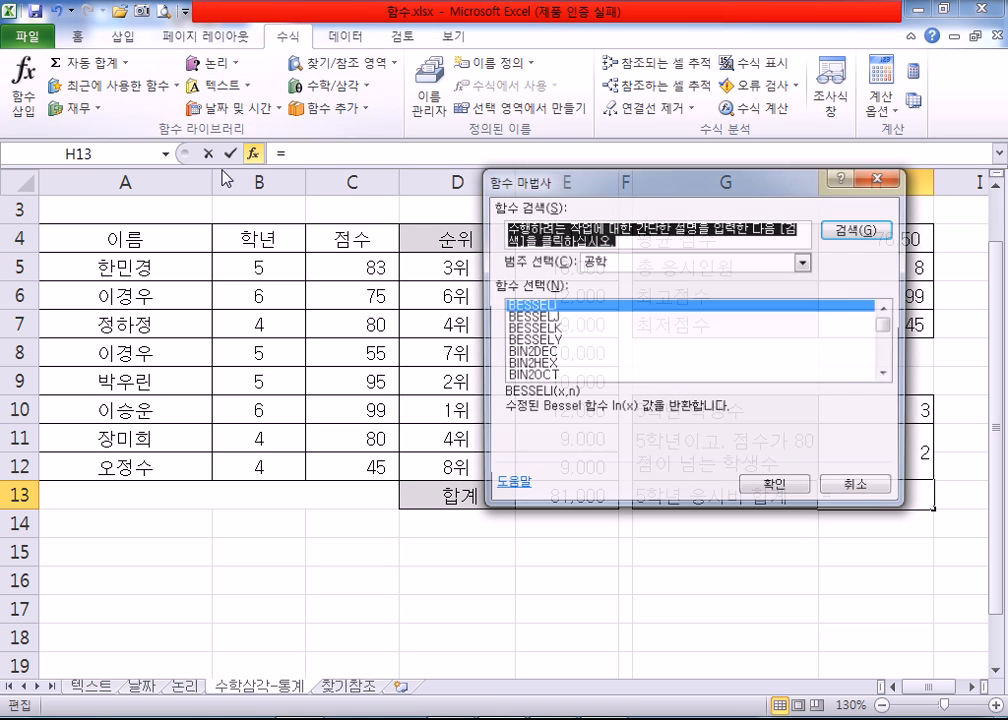
pyautogui.click(566, 330)
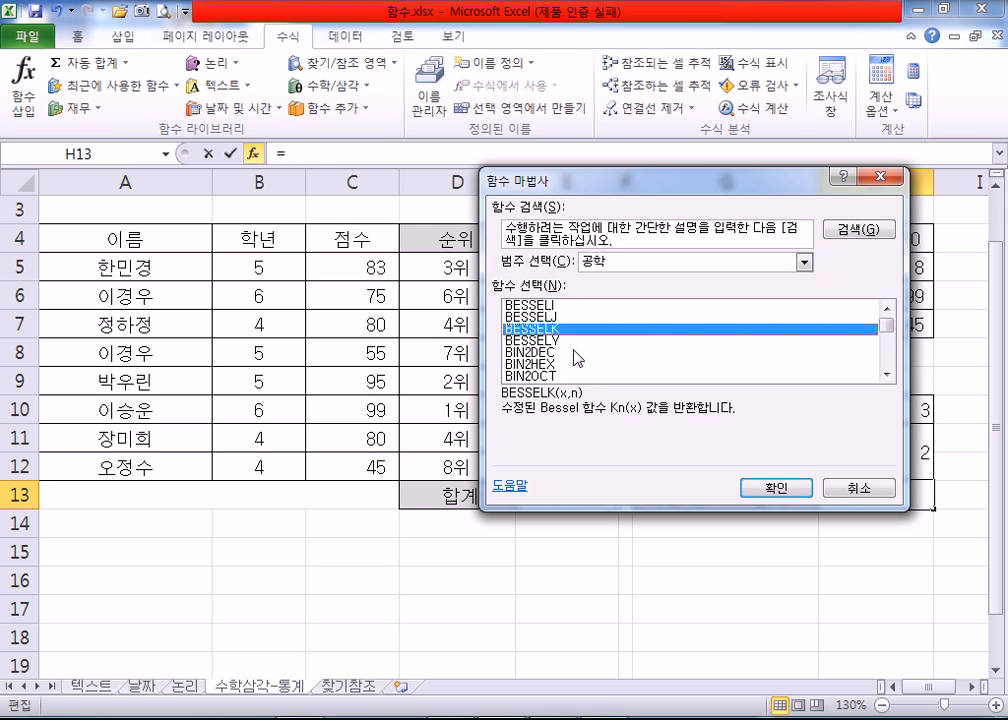
pyautogui.scroll(-3, 578, 358)
pyautogui.scroll(-8, 578, 360)
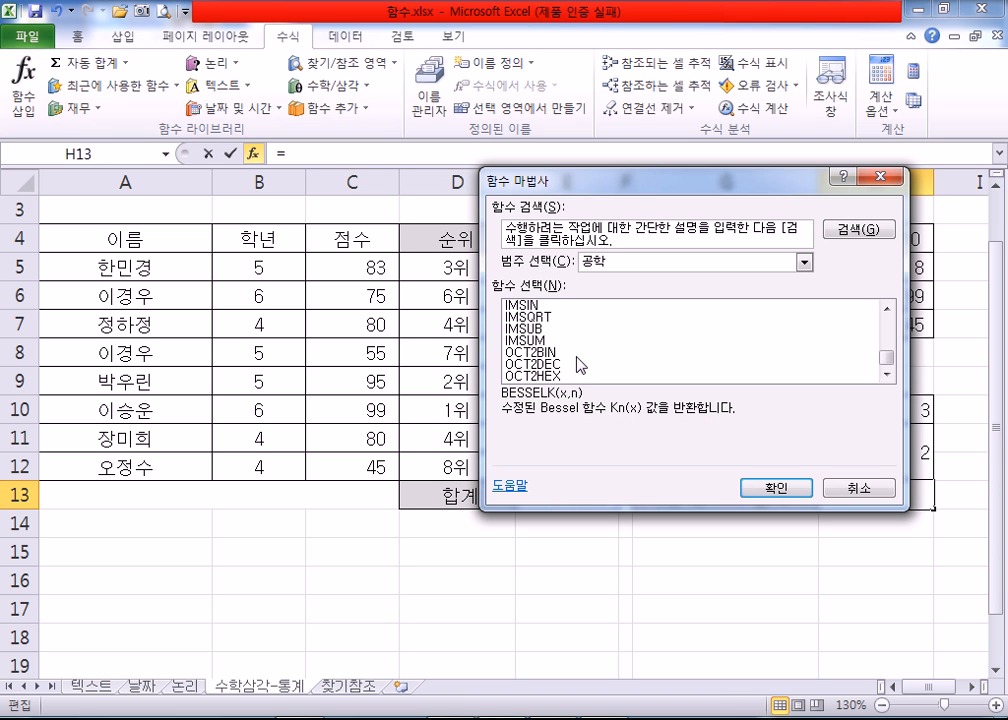
pyautogui.click(530, 353)
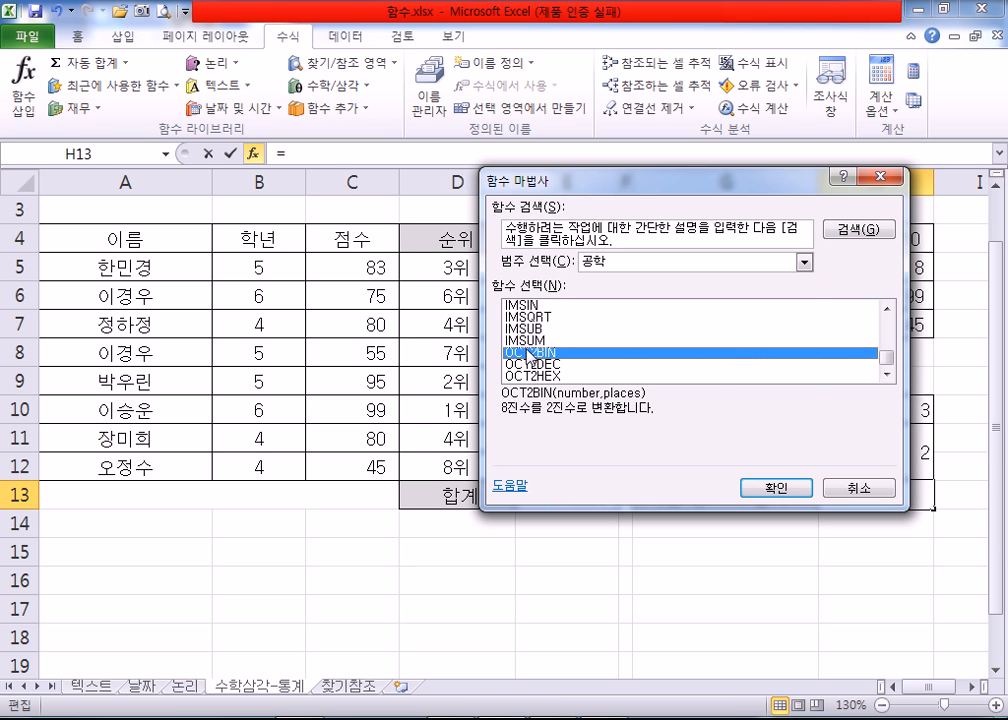
# Step: Switch the function category to 모두 and insert the SUMIF function into H13
pyautogui.click(804, 261)
pyautogui.click(600, 293)
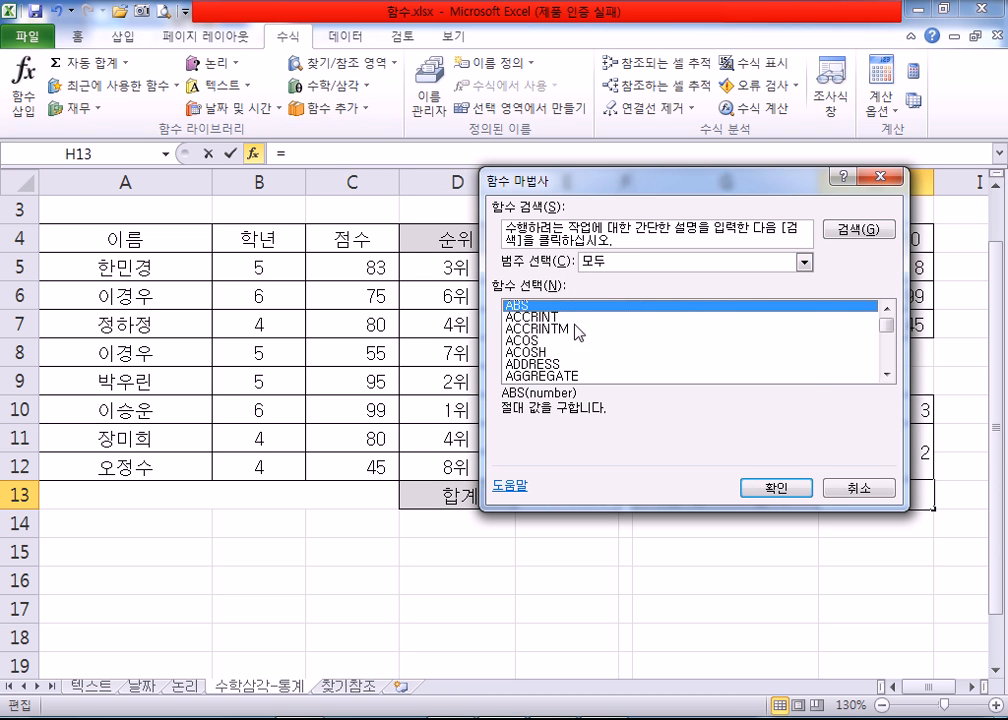
pyautogui.click(586, 328)
pyautogui.scroll(-20, 650, 343)
pyautogui.scroll(-15, 650, 343)
pyautogui.scroll(-20, 654, 344)
pyautogui.scroll(-10, 651, 338)
pyautogui.moveTo(888, 344); pyautogui.dragTo(889, 353)
pyautogui.scroll(-4, 625, 360)
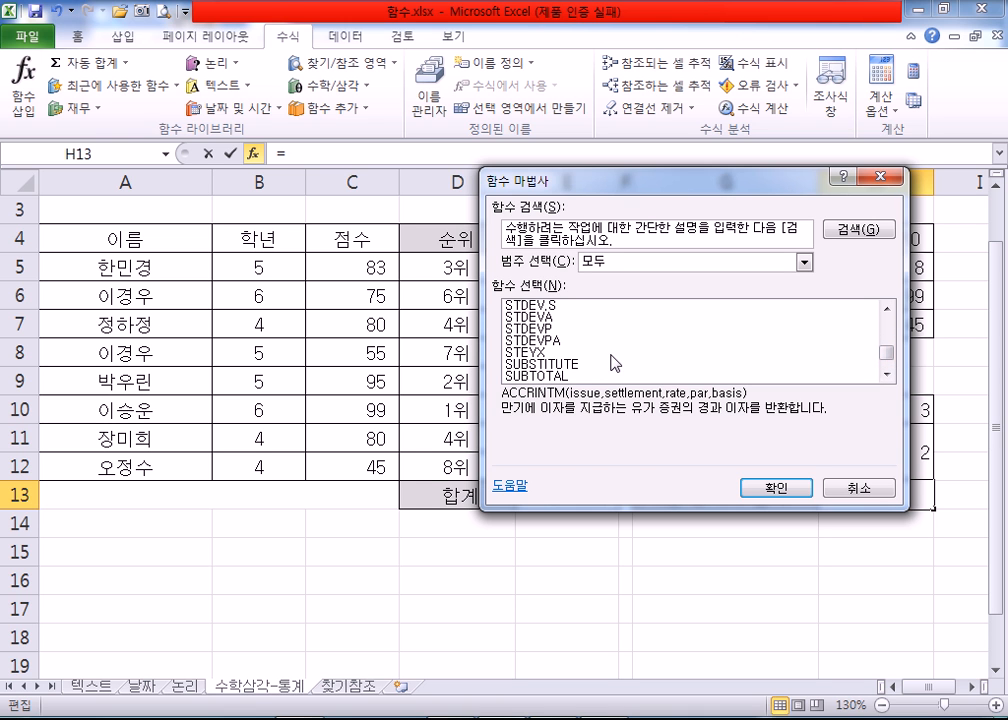
pyautogui.scroll(-1, 560, 366)
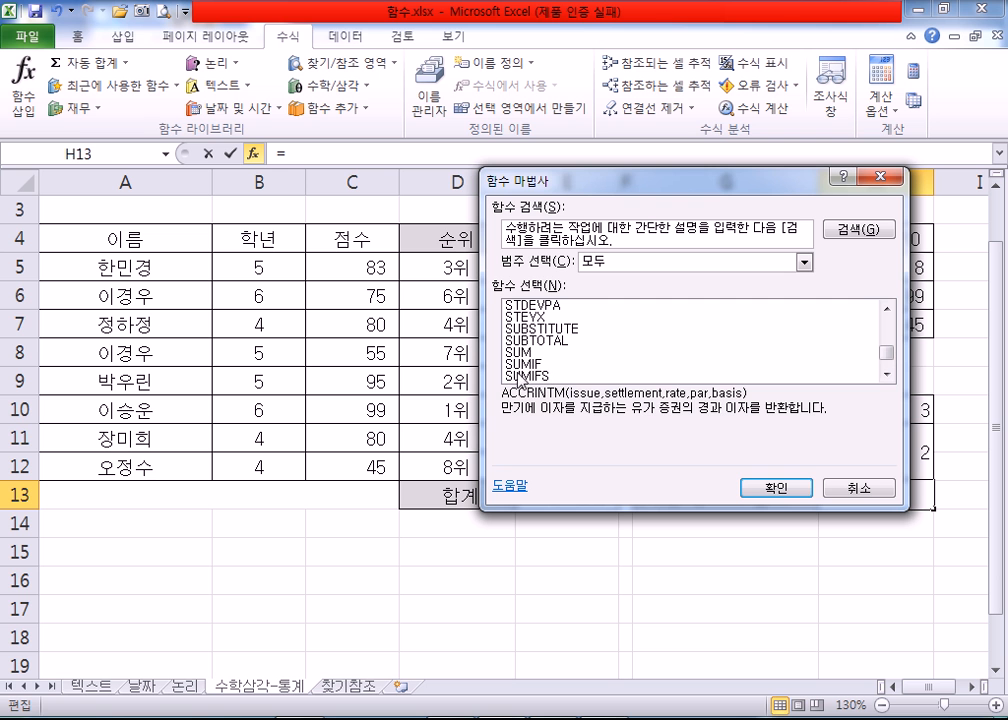
pyautogui.click(516, 364)
pyautogui.click(776, 487)
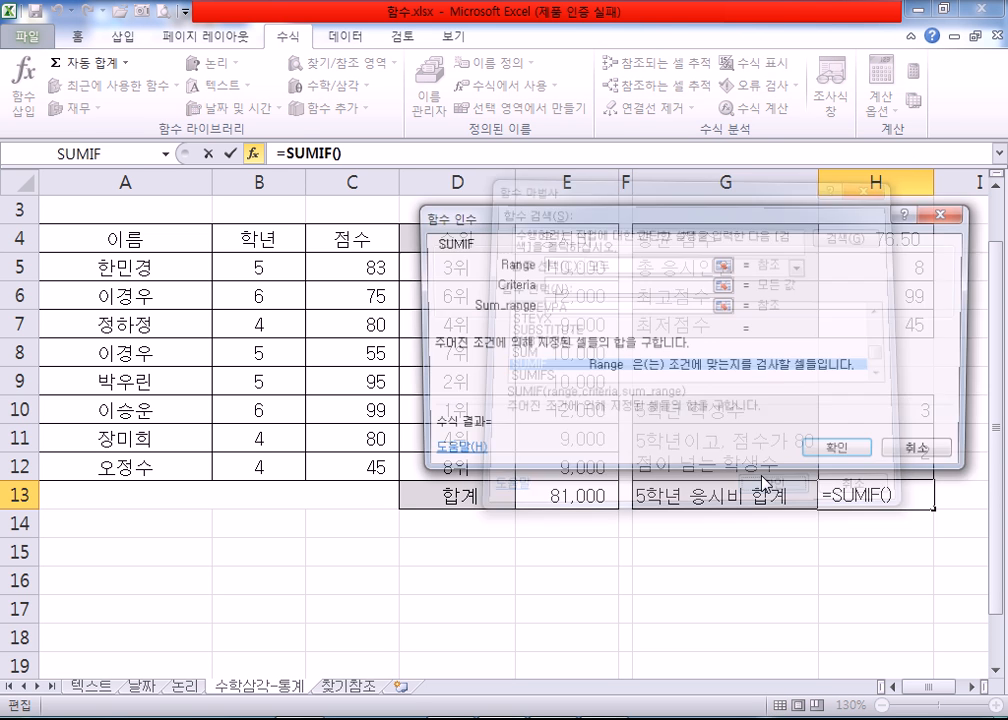
# Step: Set the SUMIF Range to the grade cells B5:B12 and its Criteria to 5
pyautogui.moveTo(540, 222); pyautogui.dragTo(218, 10)
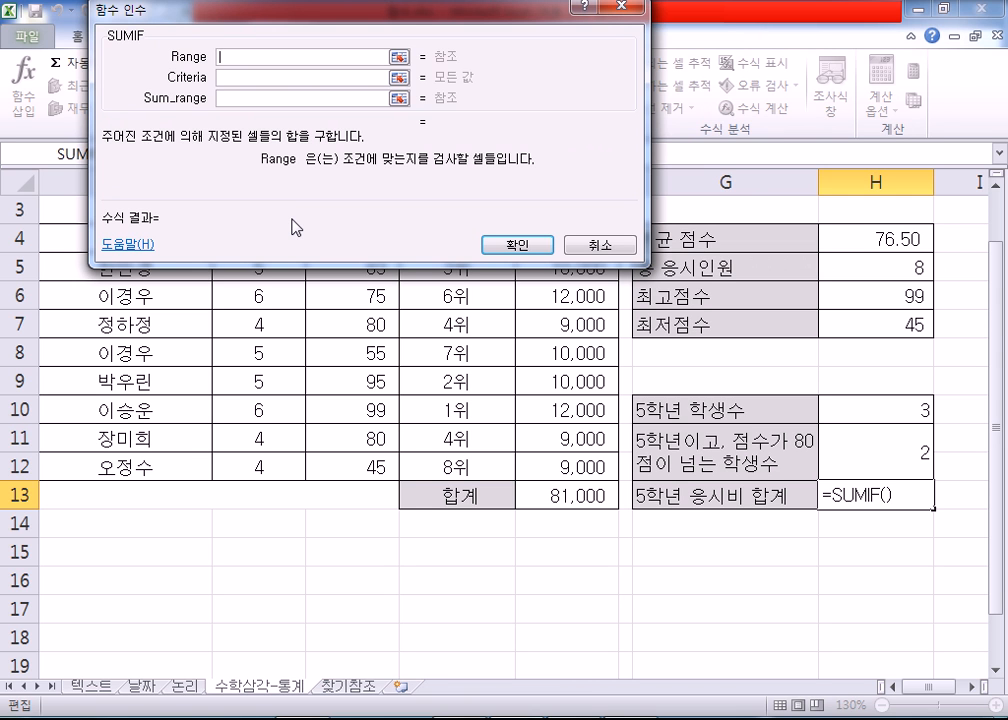
pyautogui.click(244, 80)
pyautogui.moveTo(276, 21); pyautogui.dragTo(571, 129)
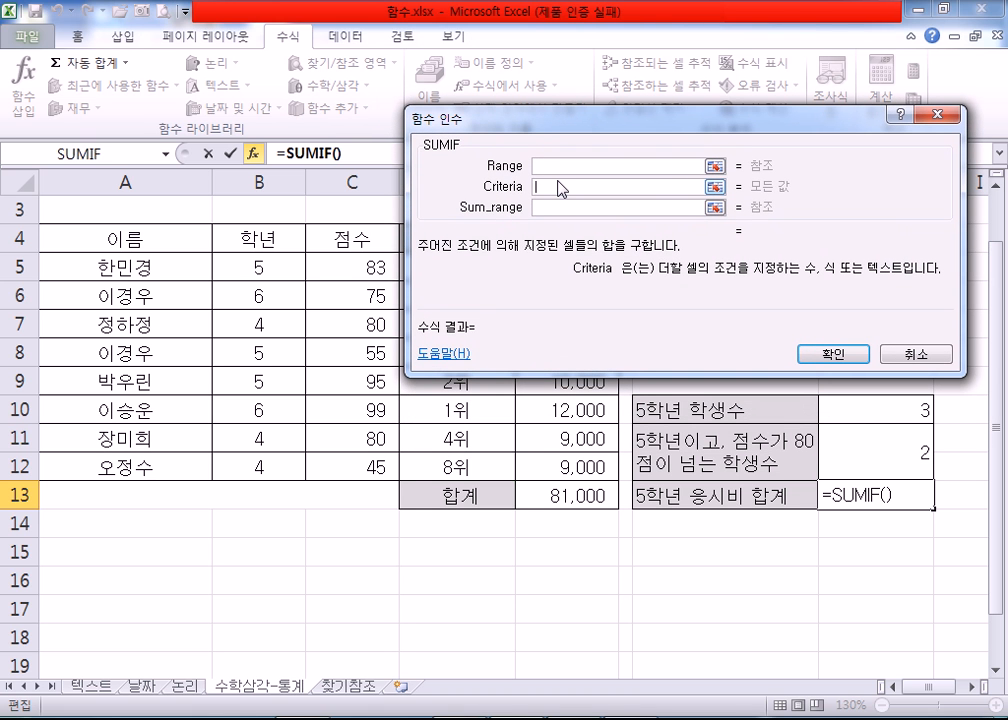
pyautogui.click(583, 165)
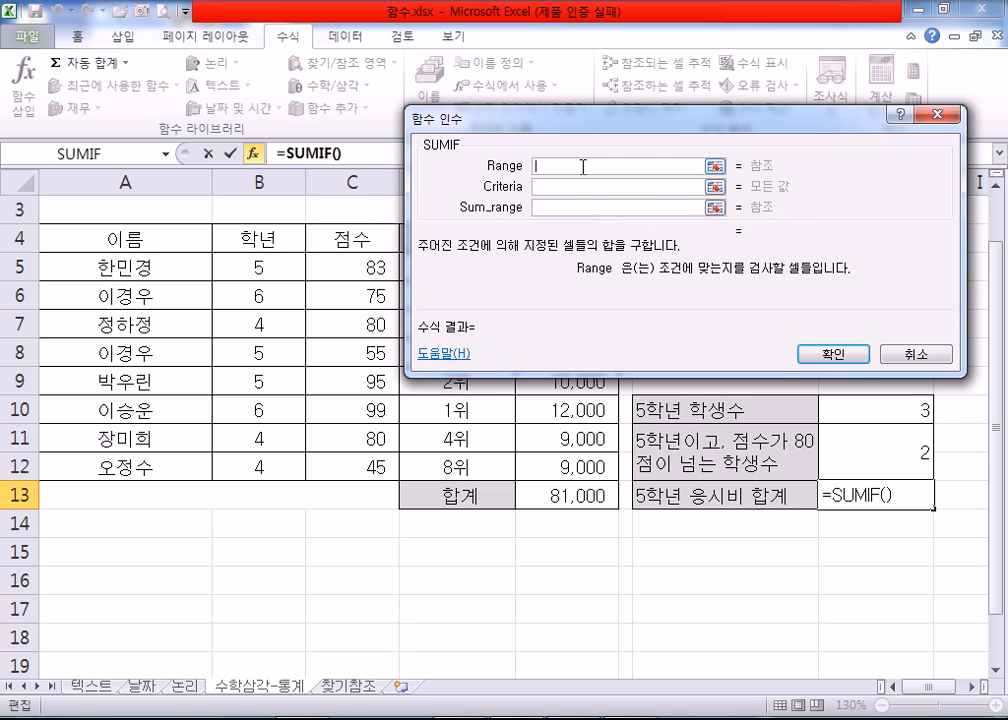
pyautogui.moveTo(268, 267); pyautogui.dragTo(309, 465)
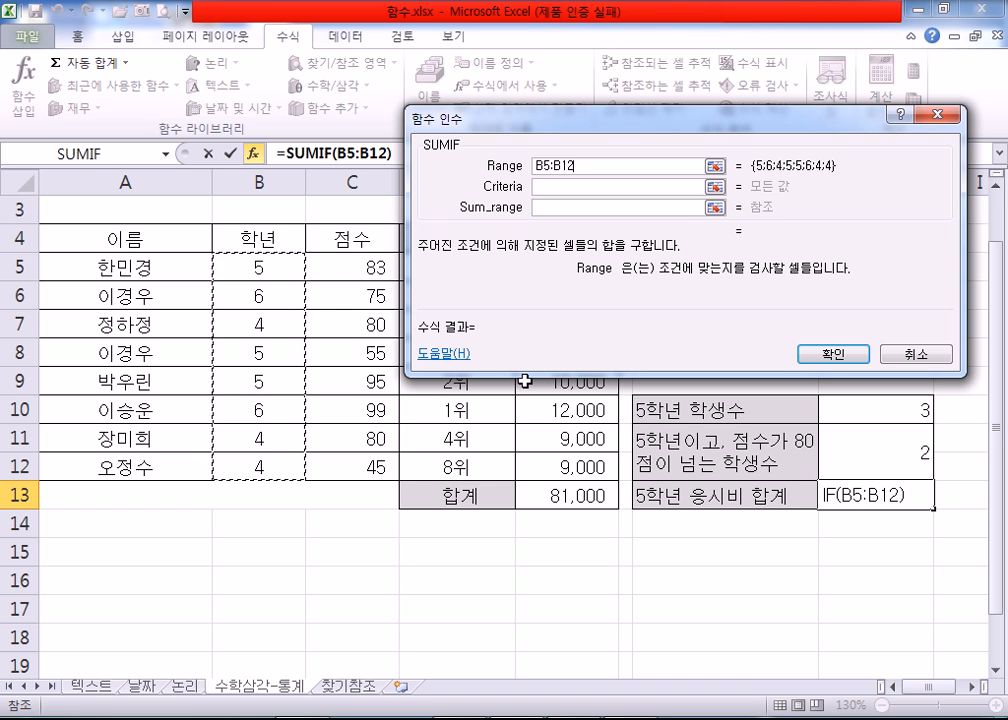
pyautogui.click(565, 189)
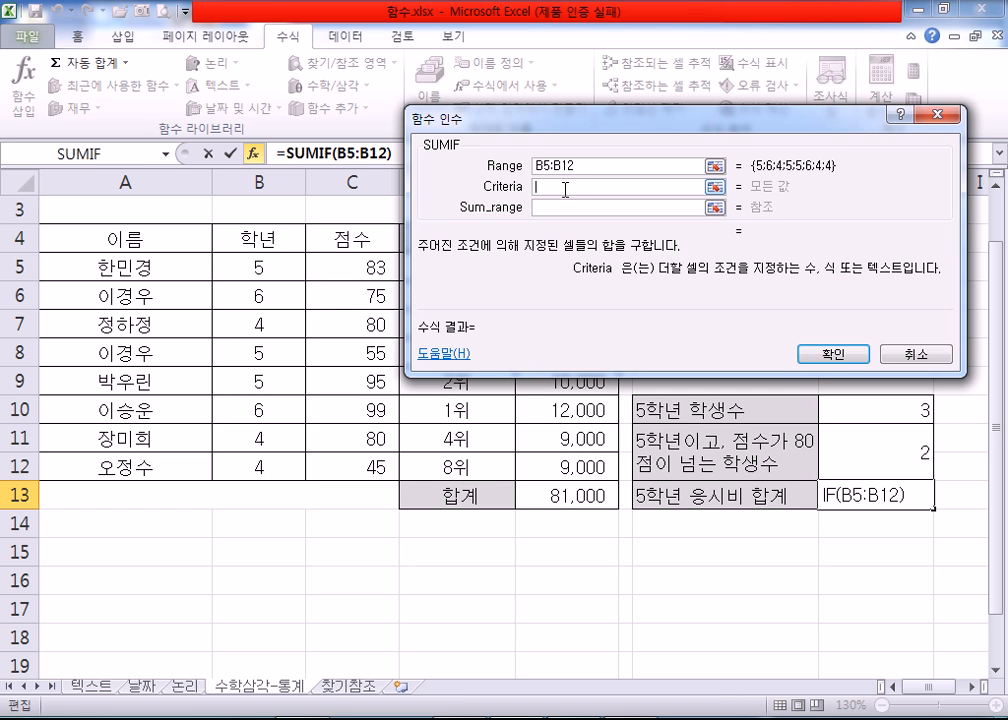
pyautogui.write('5')
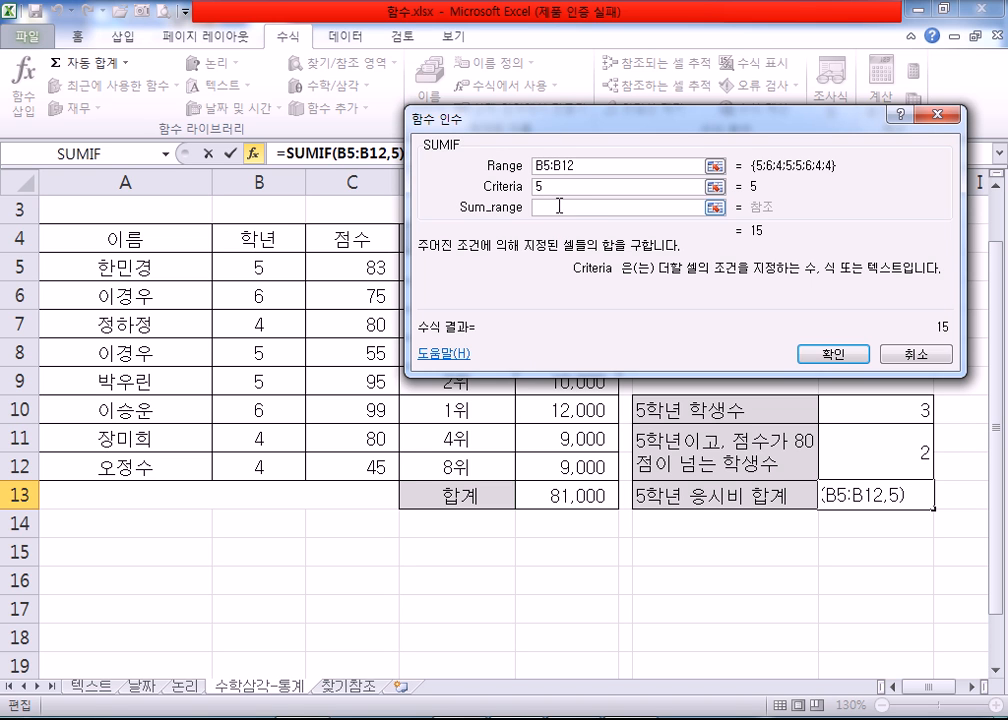
# Step: Set the SUMIF Sum_range to the fee cells E5:E12, confirm the function, and select H14
pyautogui.click(558, 207)
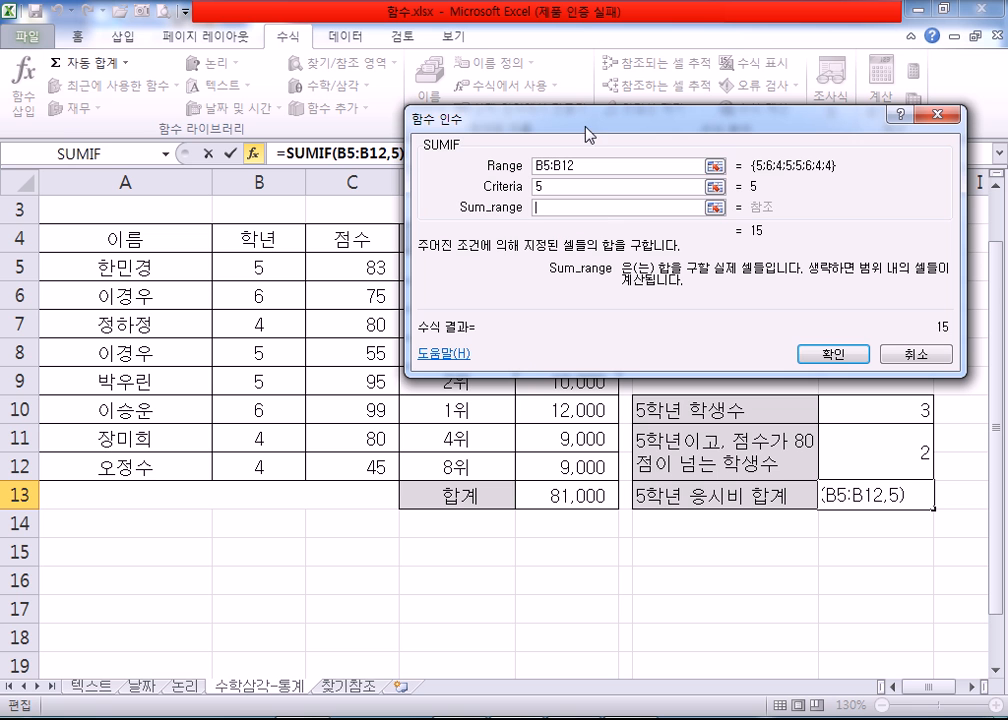
pyautogui.moveTo(588, 129); pyautogui.dragTo(853, 104)
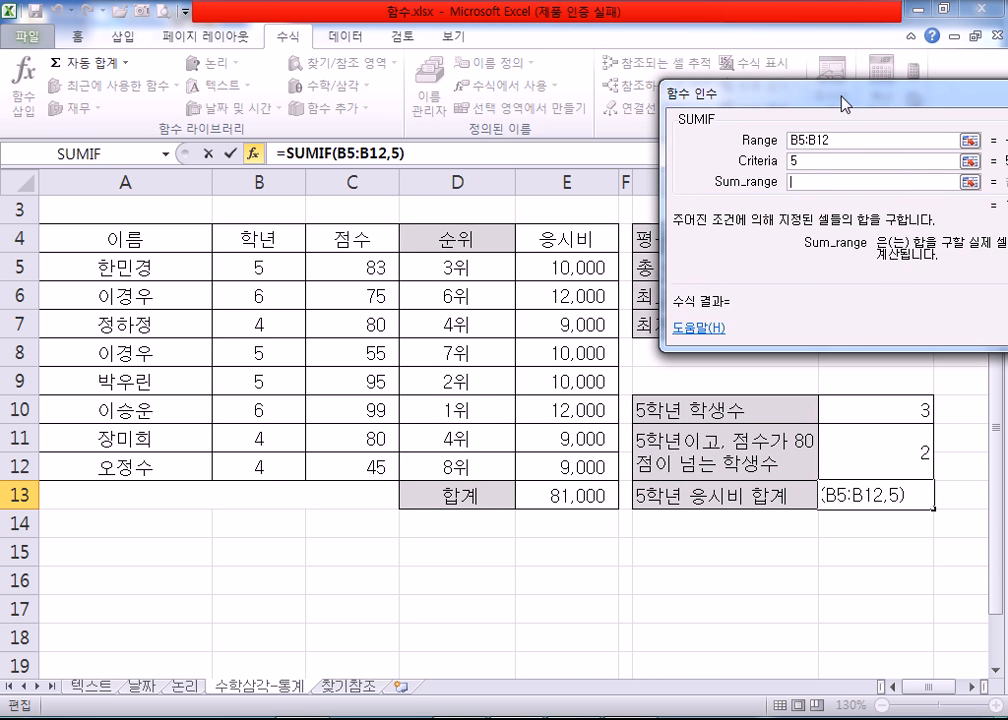
pyautogui.moveTo(553, 265); pyautogui.dragTo(553, 467)
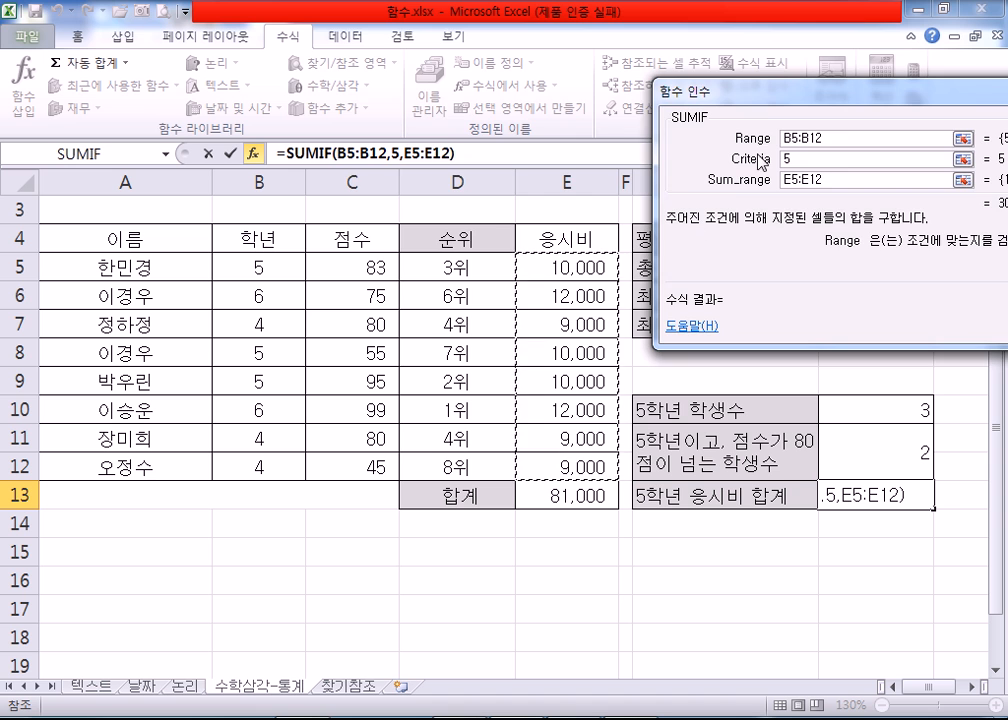
pyautogui.moveTo(749, 90); pyautogui.dragTo(375, 42)
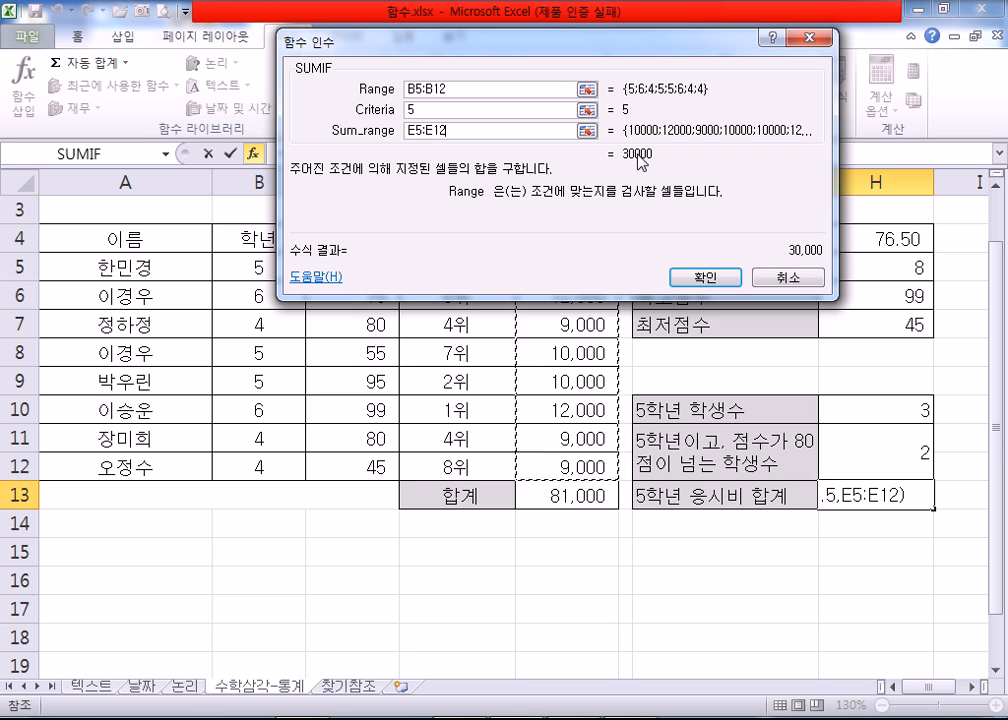
pyautogui.click(680, 283)
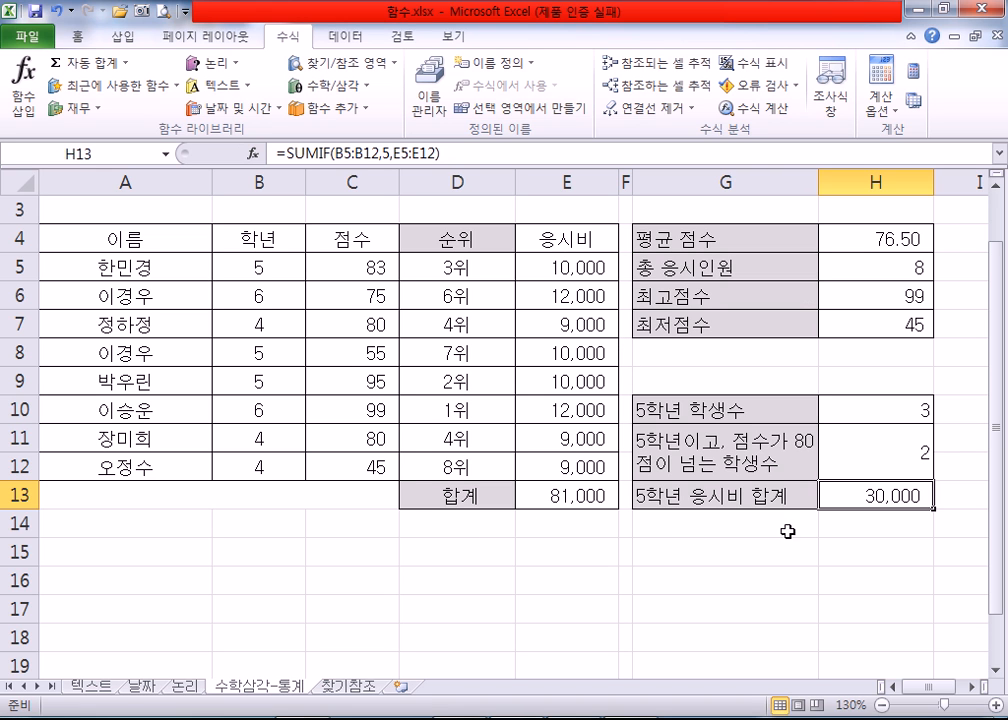
pyautogui.click(828, 529)
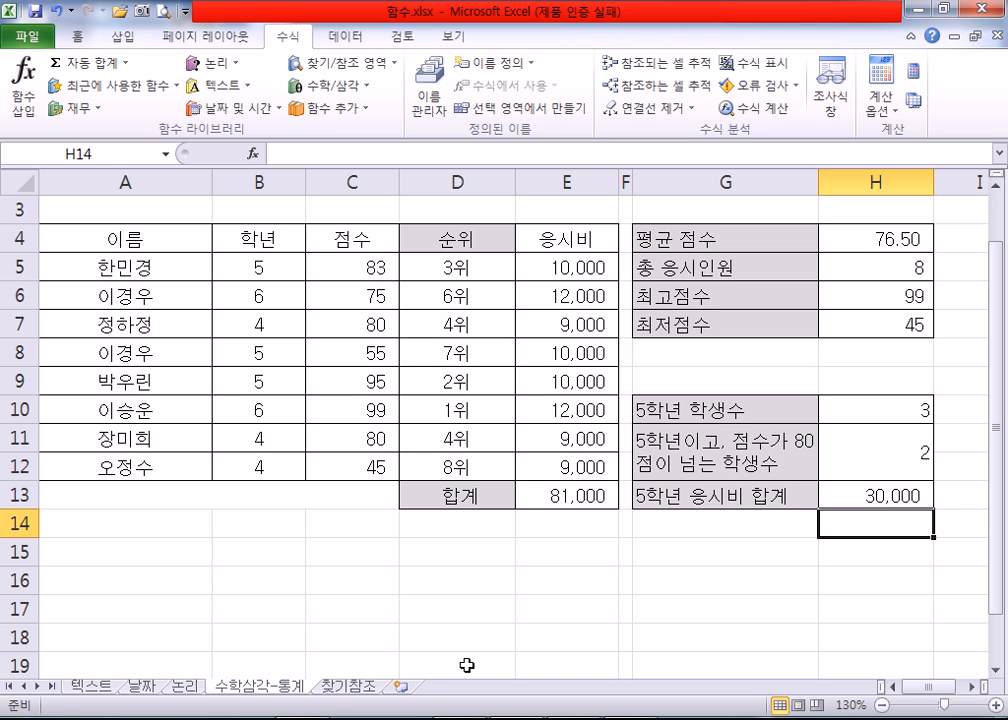
# Step: Open the workbook 혼자 풀어보기(8장).xlsx from the 8장 folder
pyautogui.click(467, 717)
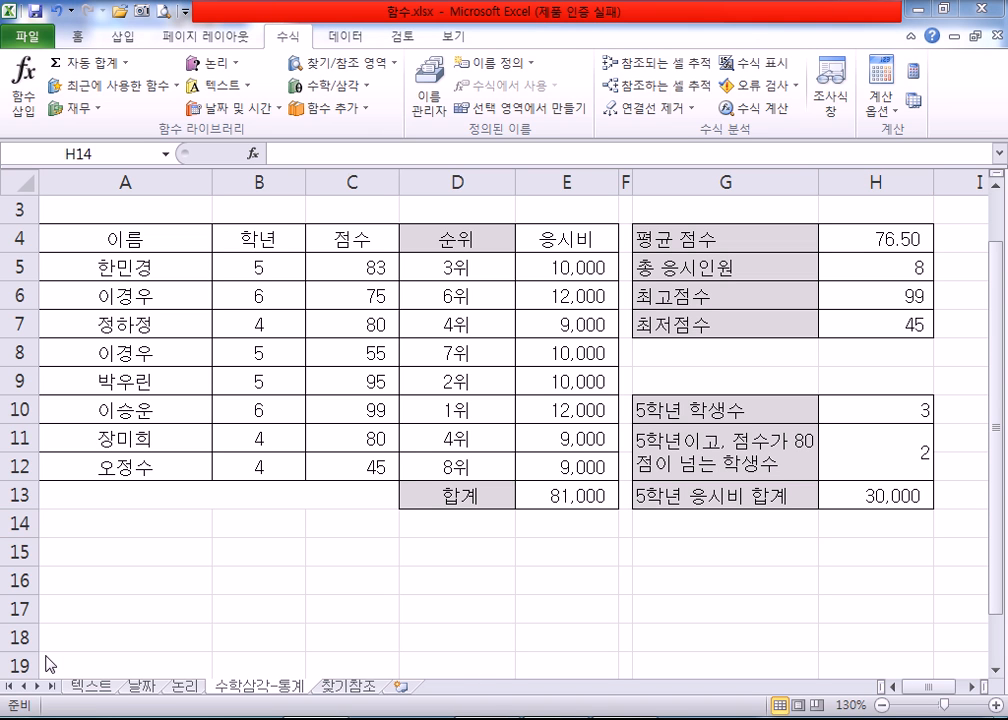
pyautogui.click(23, 50)
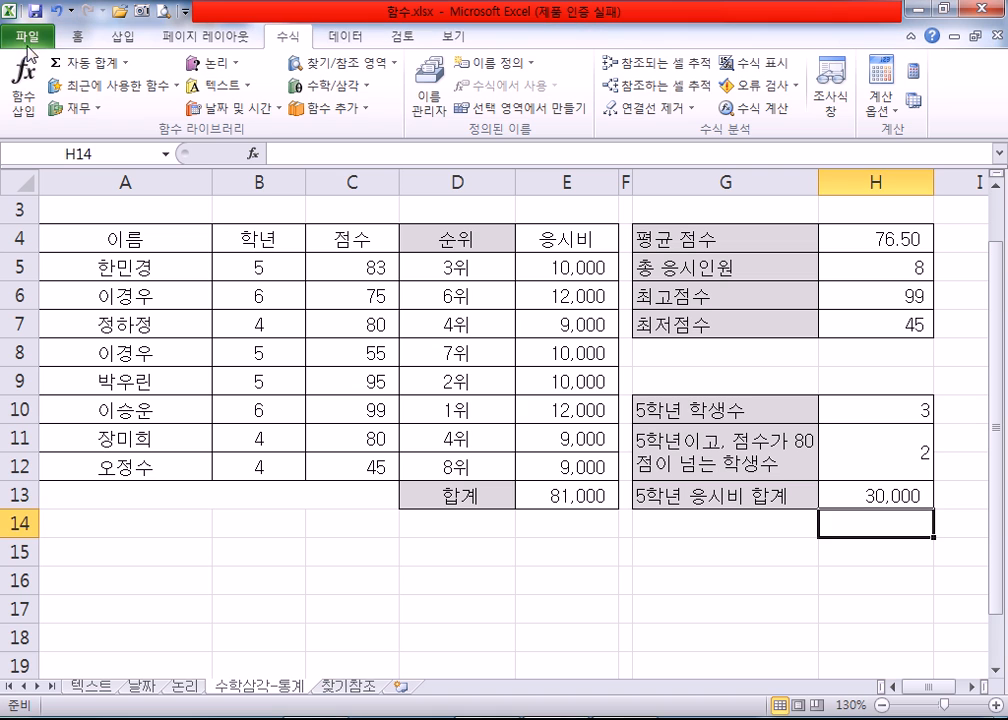
pyautogui.click(27, 37)
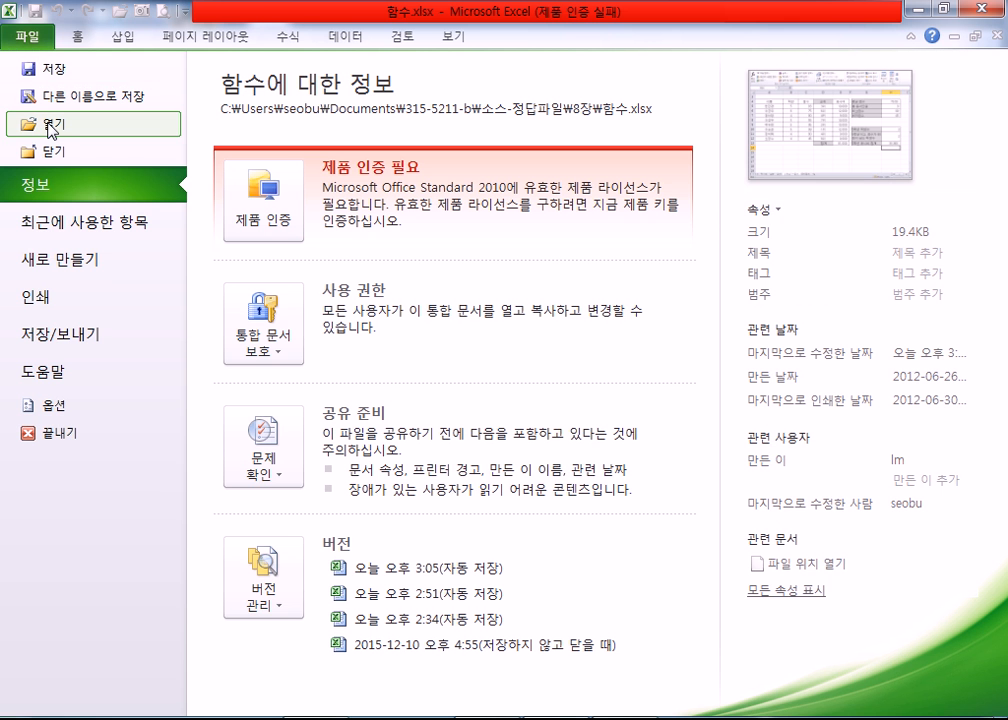
pyautogui.press('Escape')
pyautogui.hotkey('ctrl', 'o')
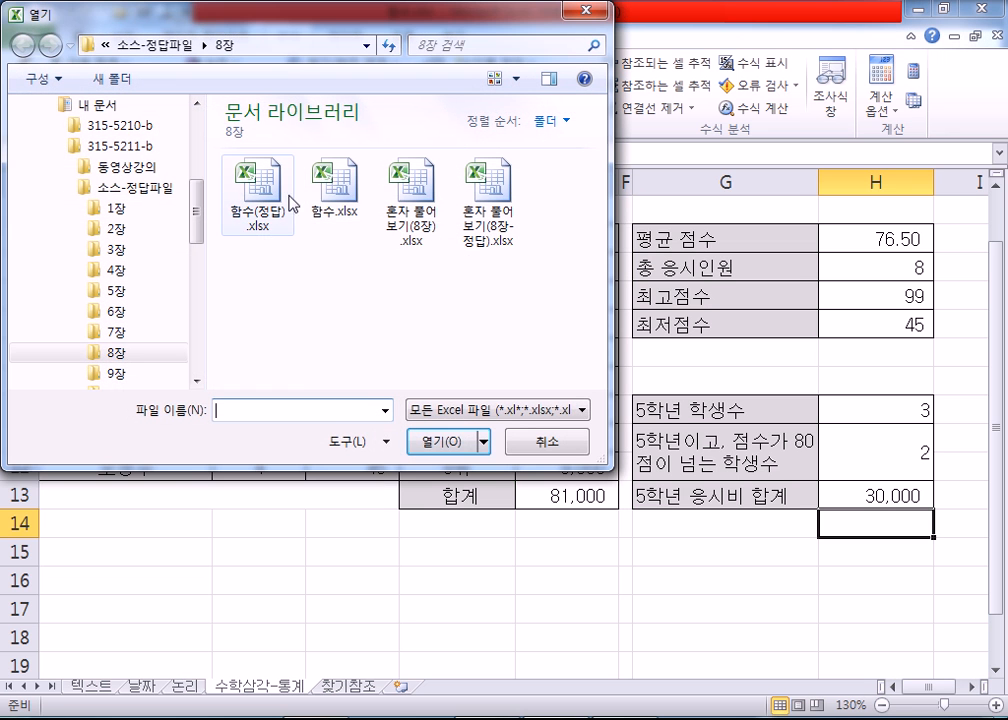
pyautogui.click(420, 230)
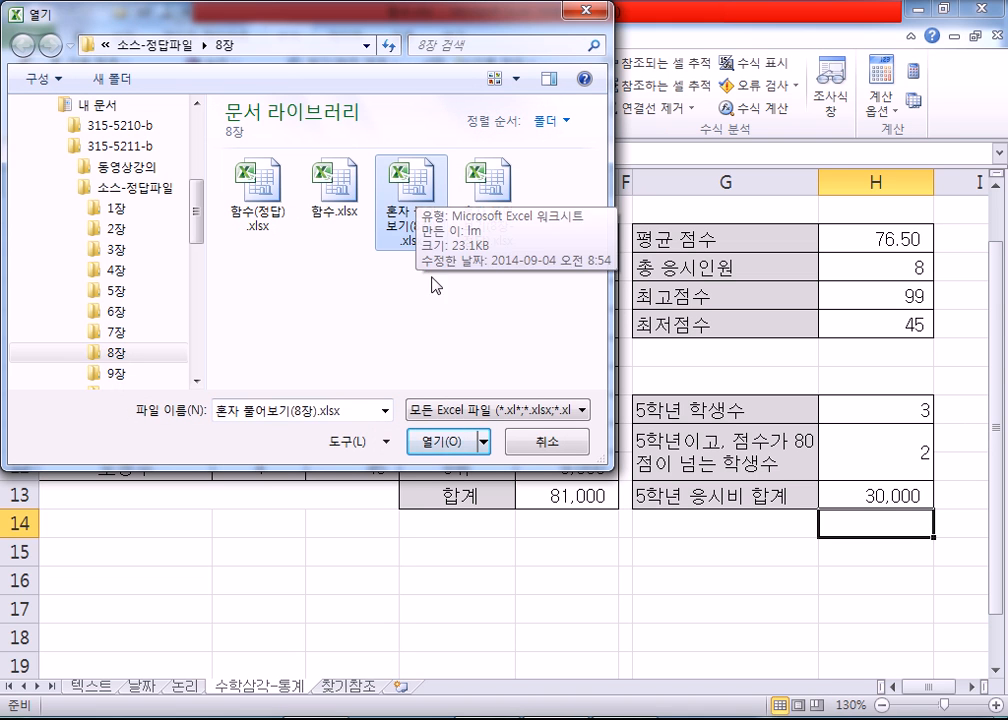
pyautogui.click(445, 442)
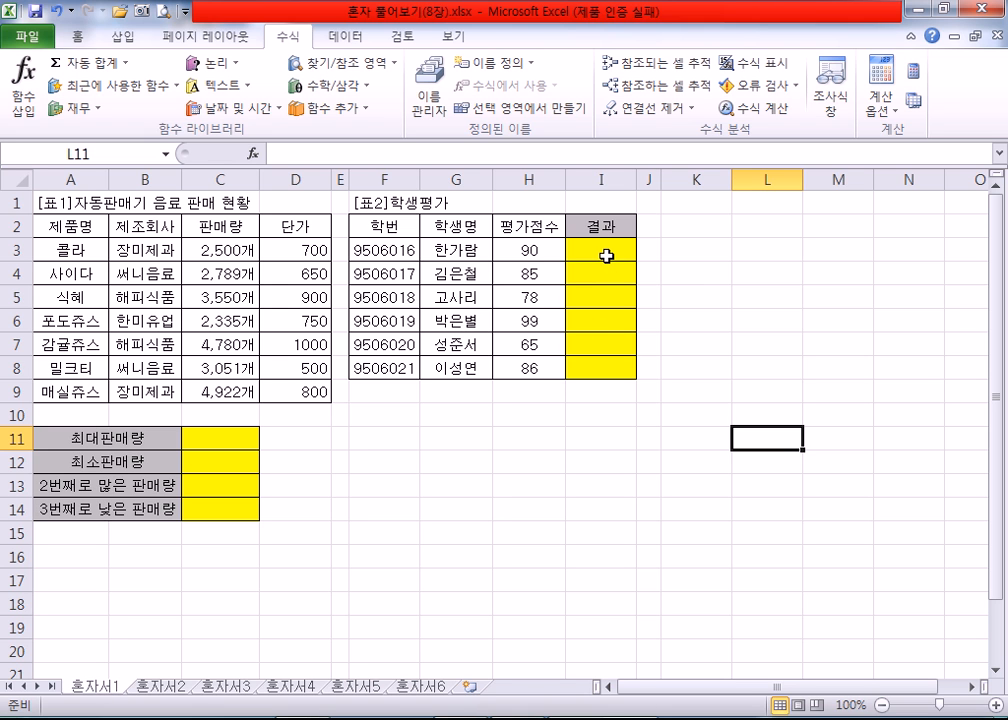
pyautogui.click(210, 440)
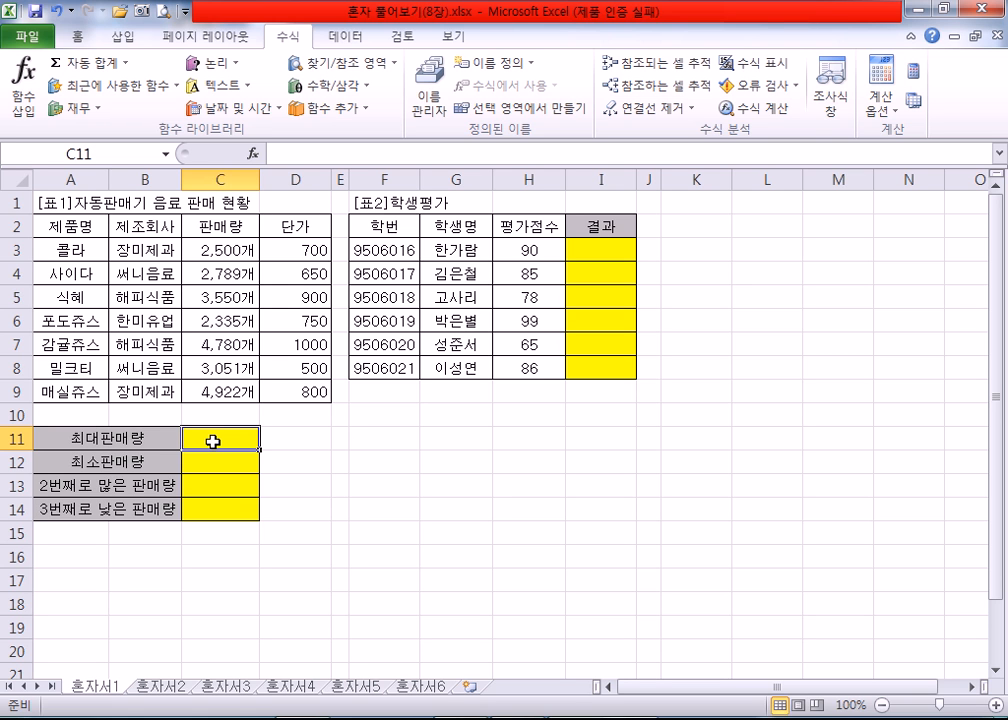
pyautogui.moveTo(213, 441); pyautogui.dragTo(220, 462)
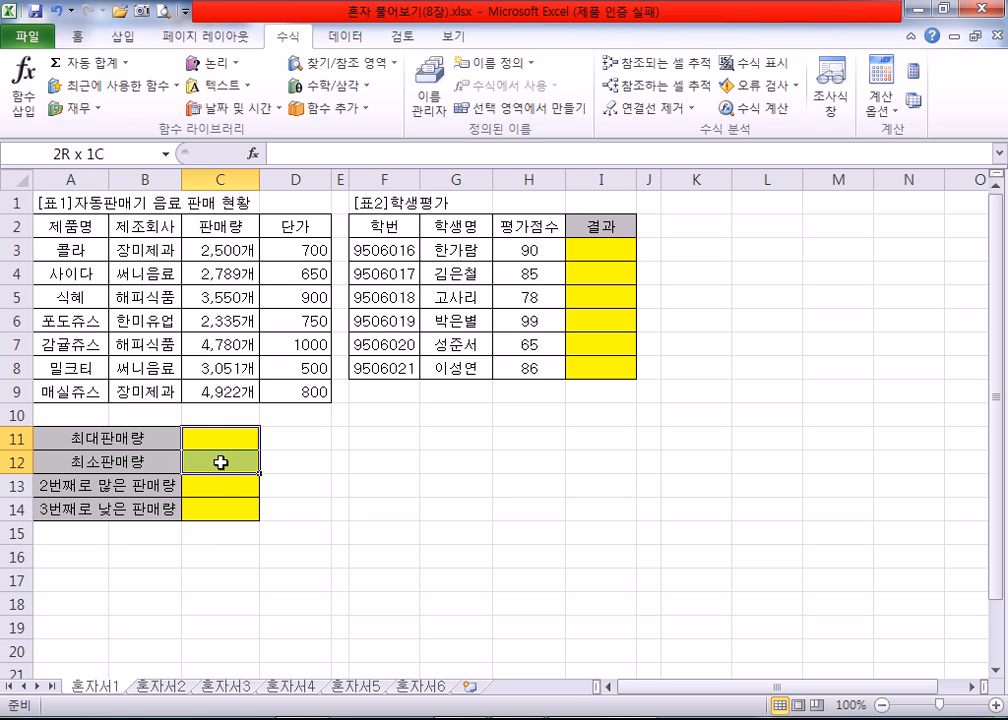
pyautogui.click(216, 485)
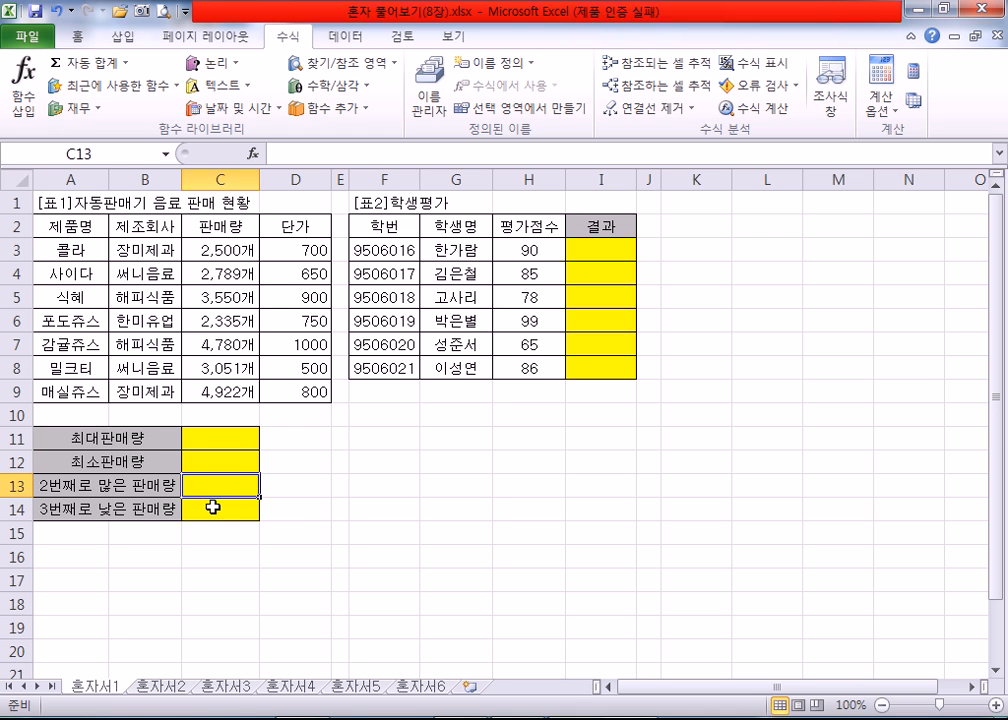
pyautogui.click(213, 508)
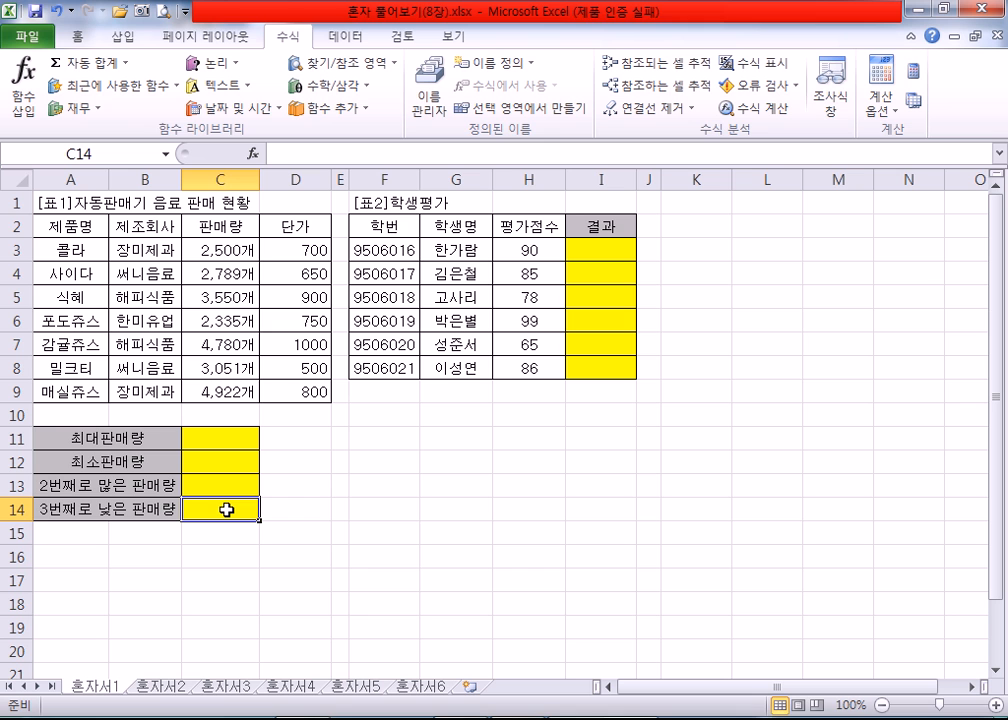
pyautogui.moveTo(596, 252); pyautogui.dragTo(588, 371)
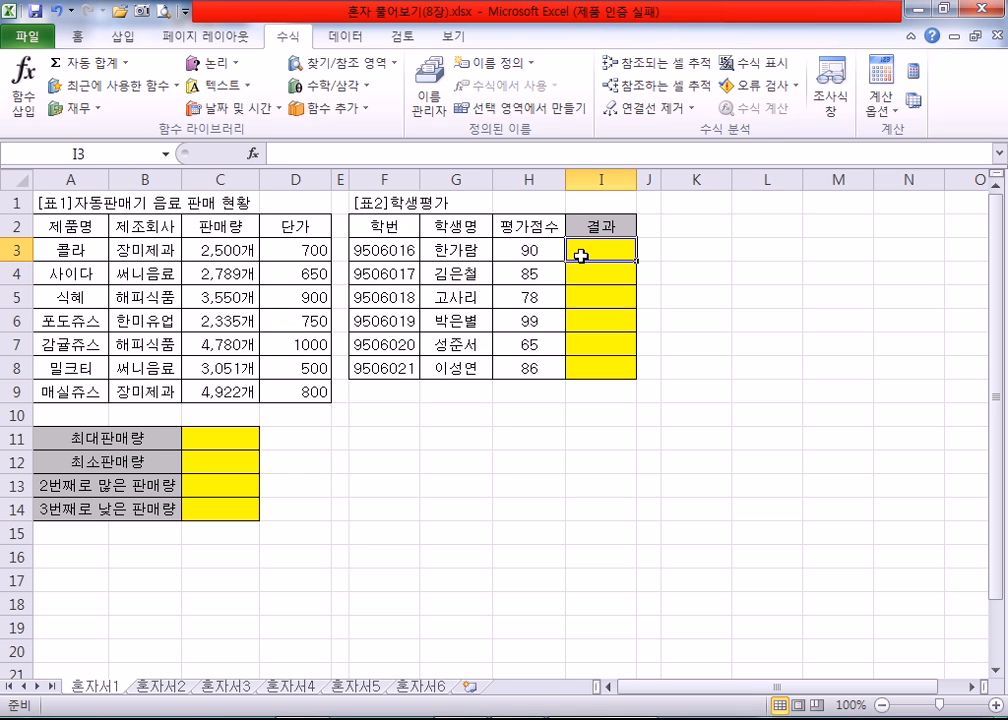
# Step: Calculate the maximum sales quantity in C11 with MAX over C3:C9
pyautogui.click(228, 437)
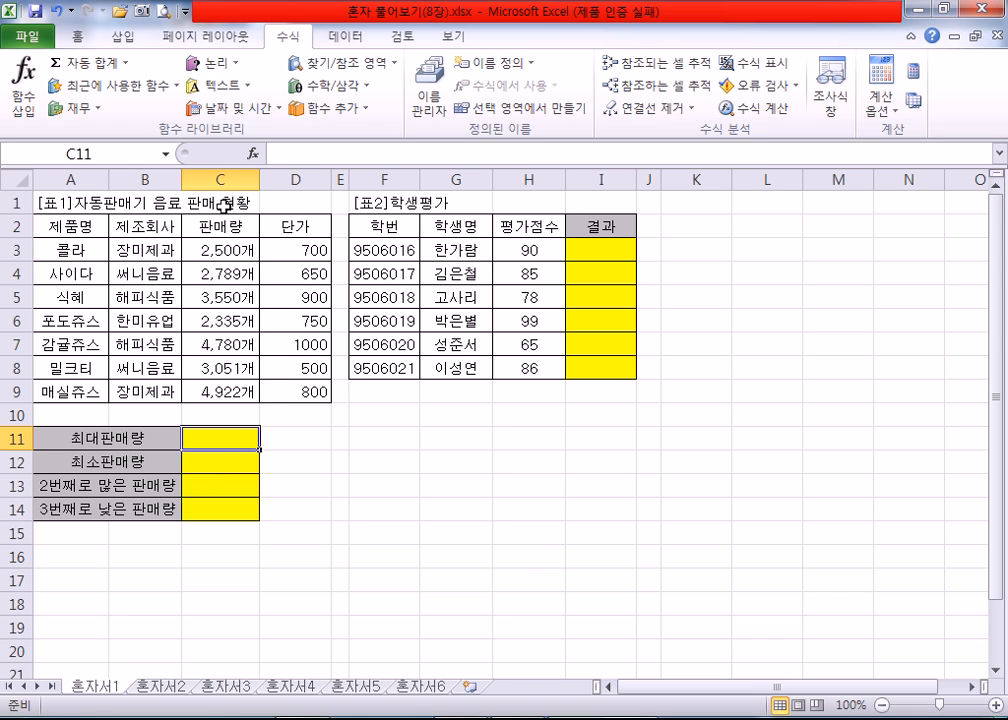
pyautogui.click(124, 63)
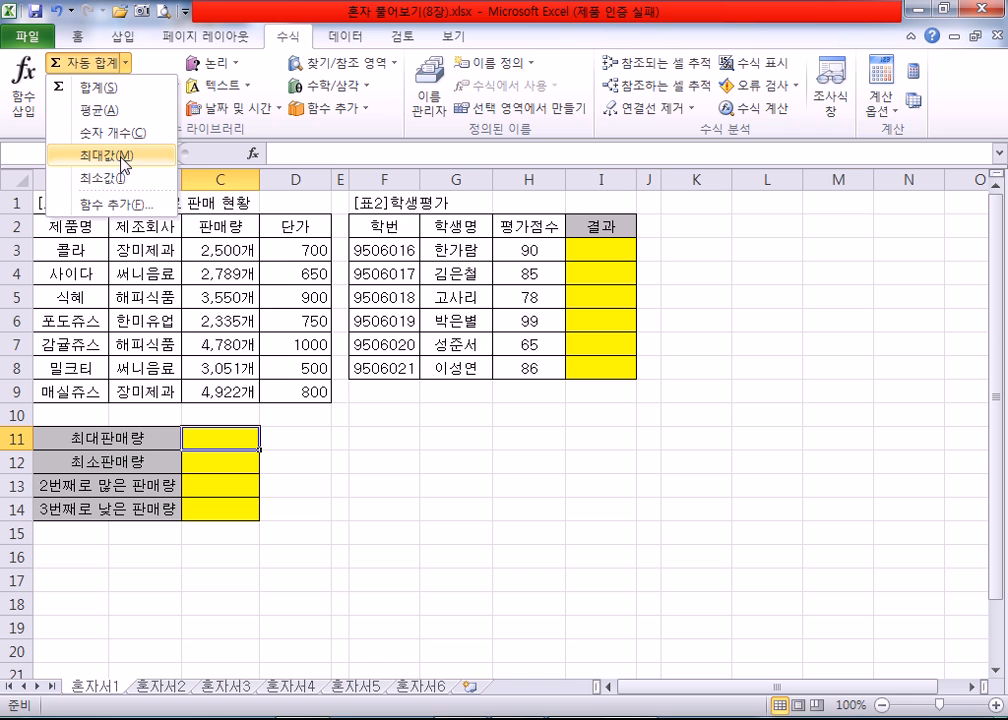
pyautogui.click(124, 163)
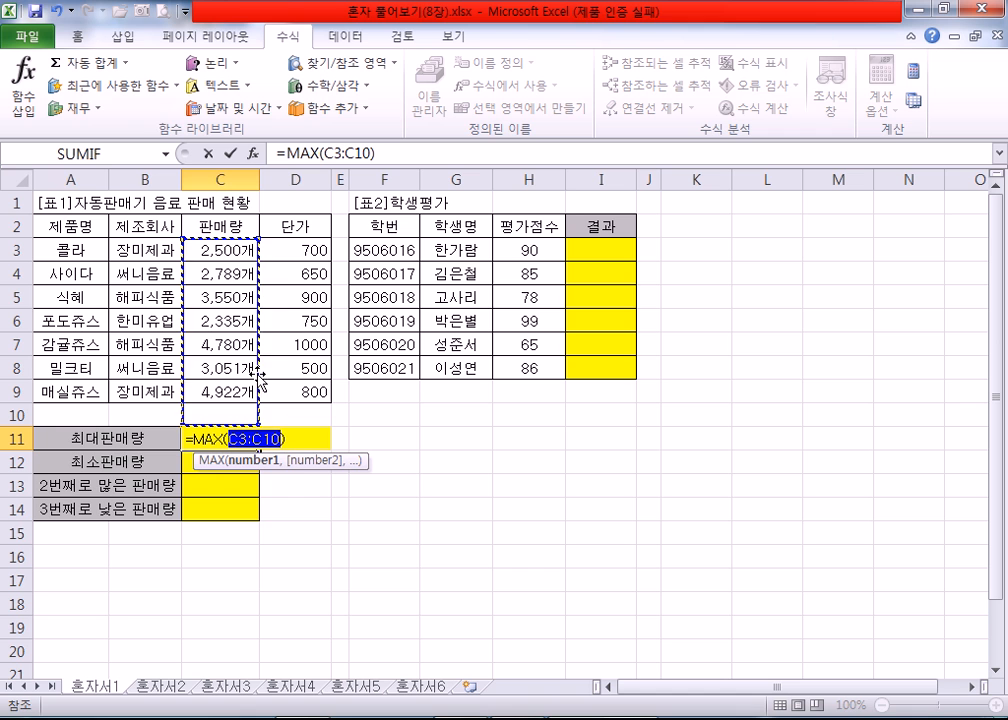
pyautogui.moveTo(205, 250); pyautogui.dragTo(215, 384)
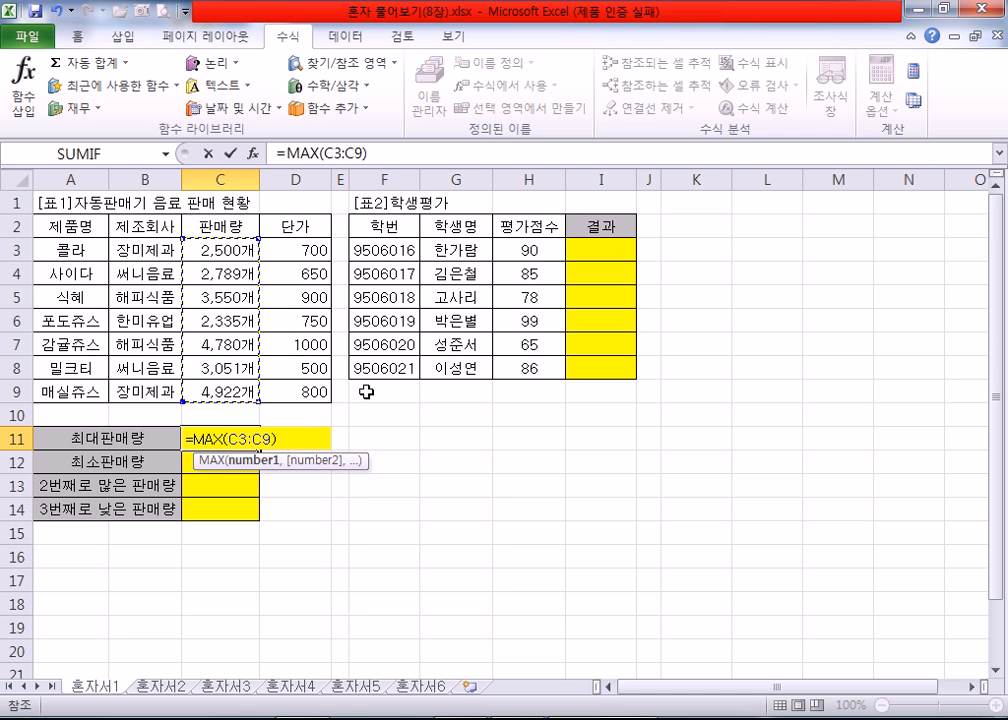
pyautogui.press('Return')
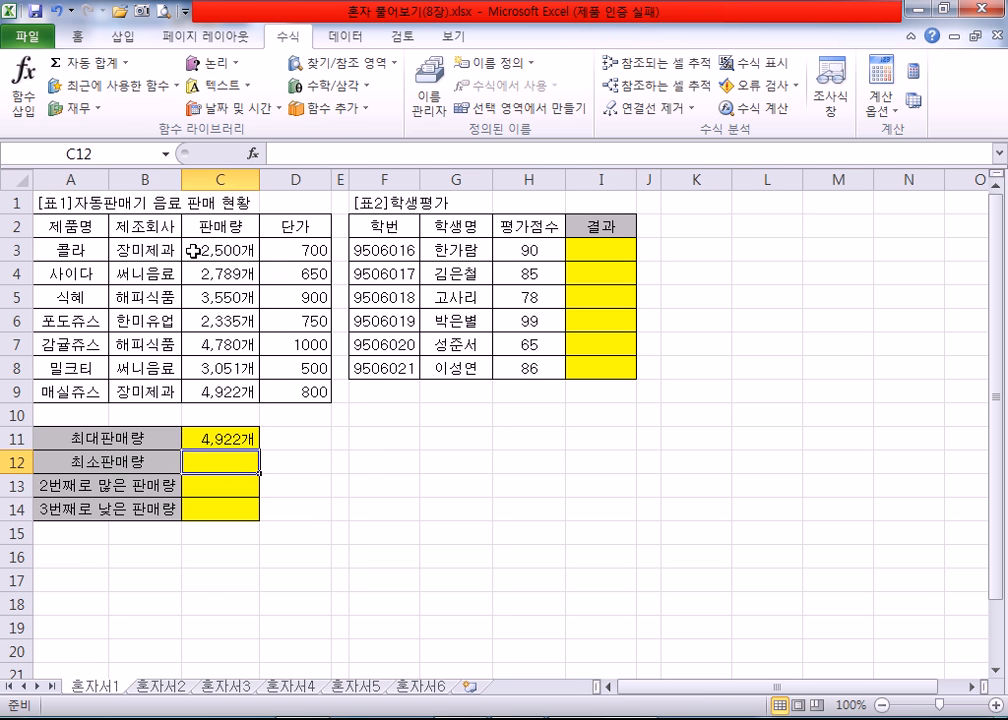
# Step: Calculate the minimum sales quantity in C12 with MIN over the quantity cells C3:C9
pyautogui.click(126, 62)
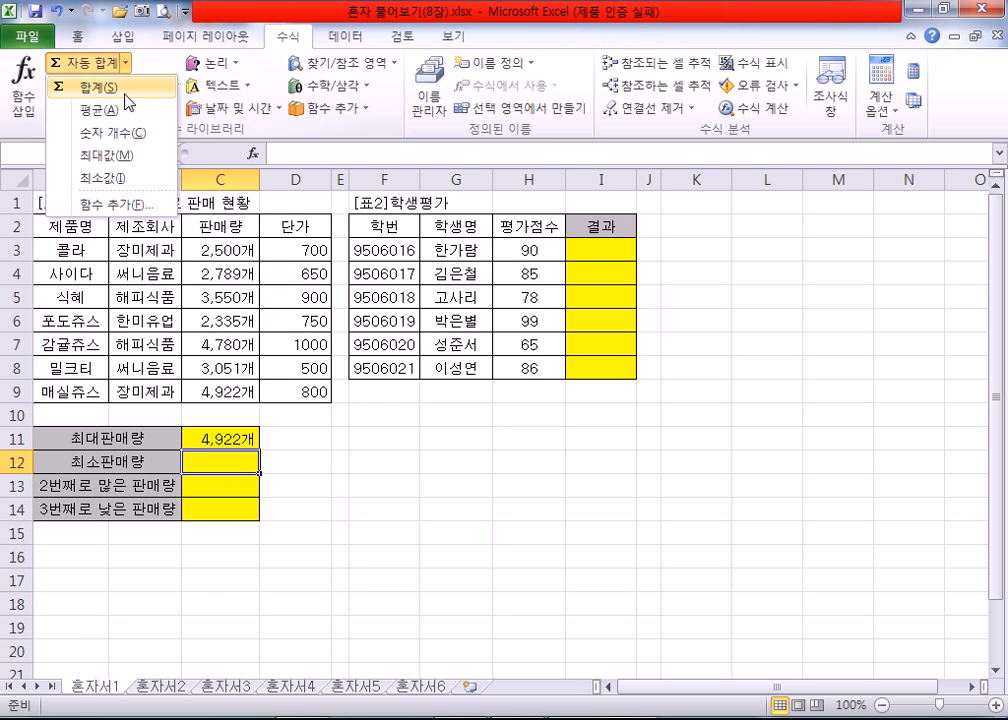
pyautogui.click(122, 180)
pyautogui.moveTo(226, 250); pyautogui.dragTo(222, 392)
pyautogui.press('Return')
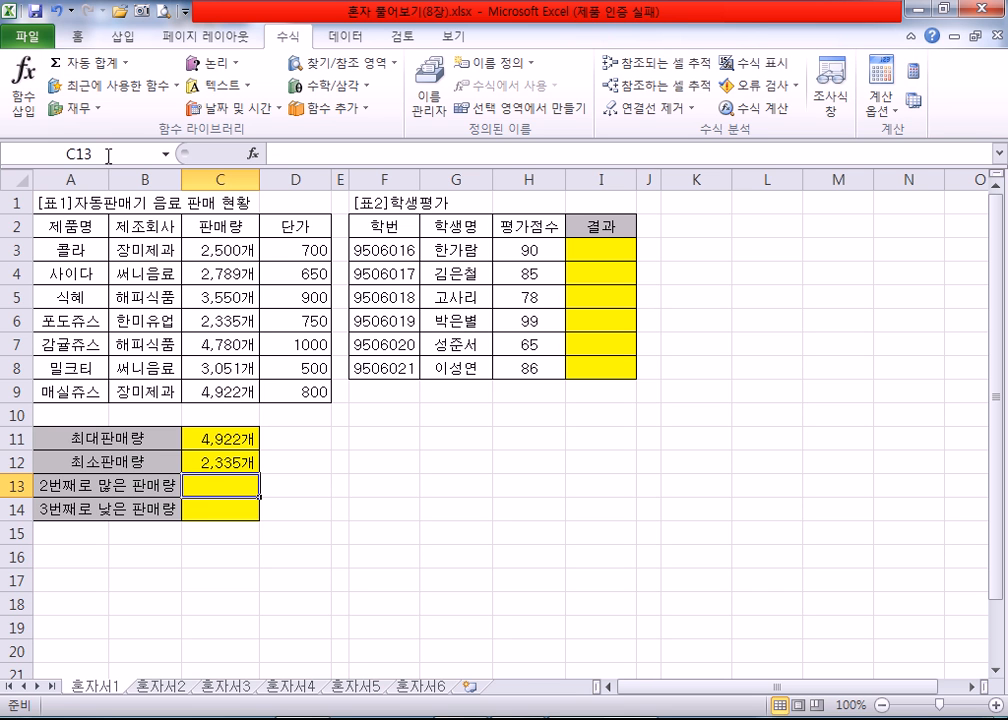
# Step: Insert the LARGE function into C13 for the second-highest sales quantity, using the function wizard
pyautogui.click(24, 100)
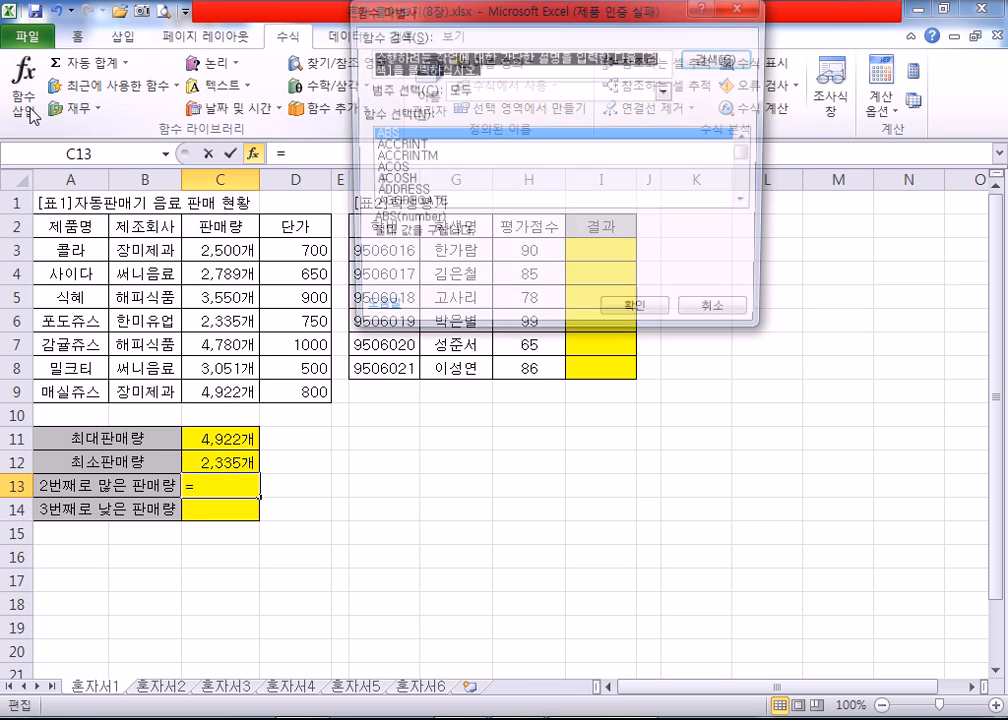
pyautogui.click(437, 172)
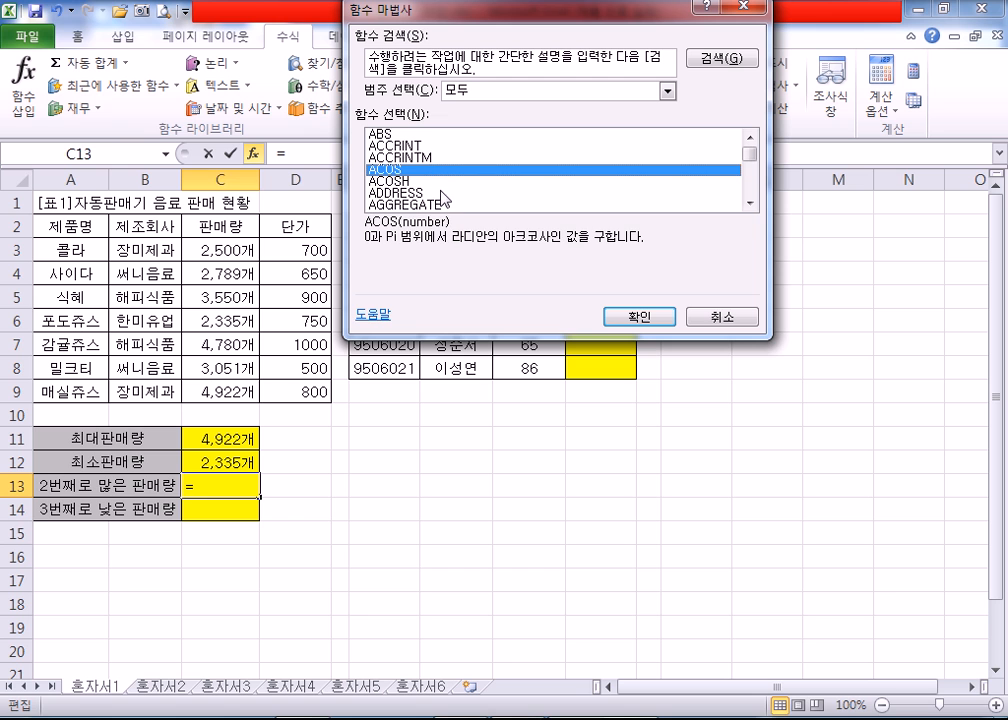
pyautogui.press('l')
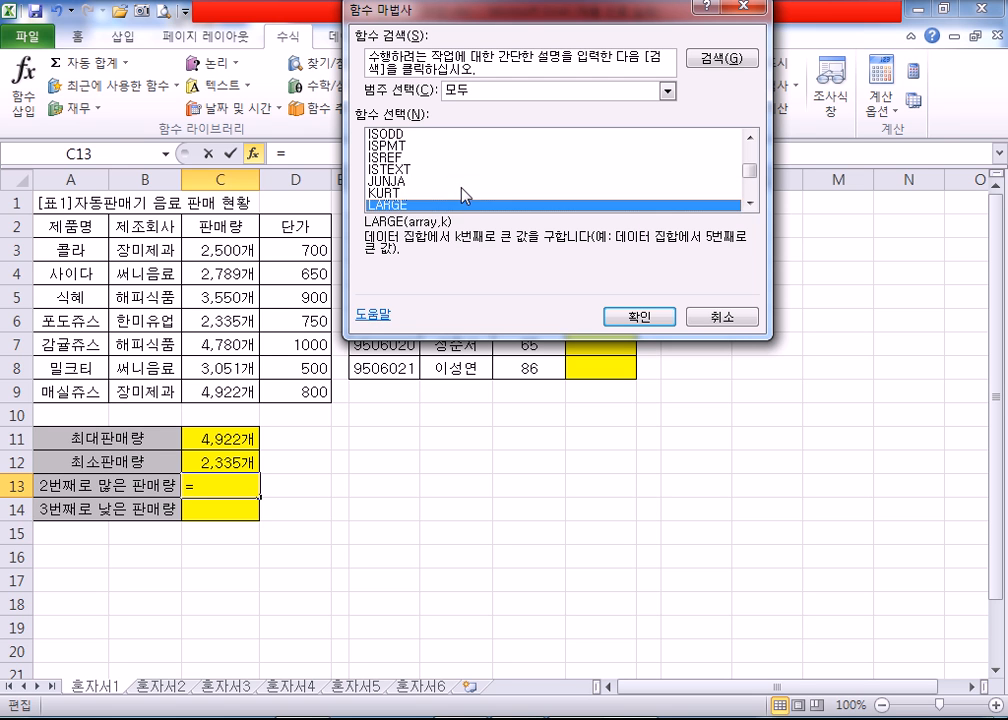
pyautogui.scroll(-1, 403, 178)
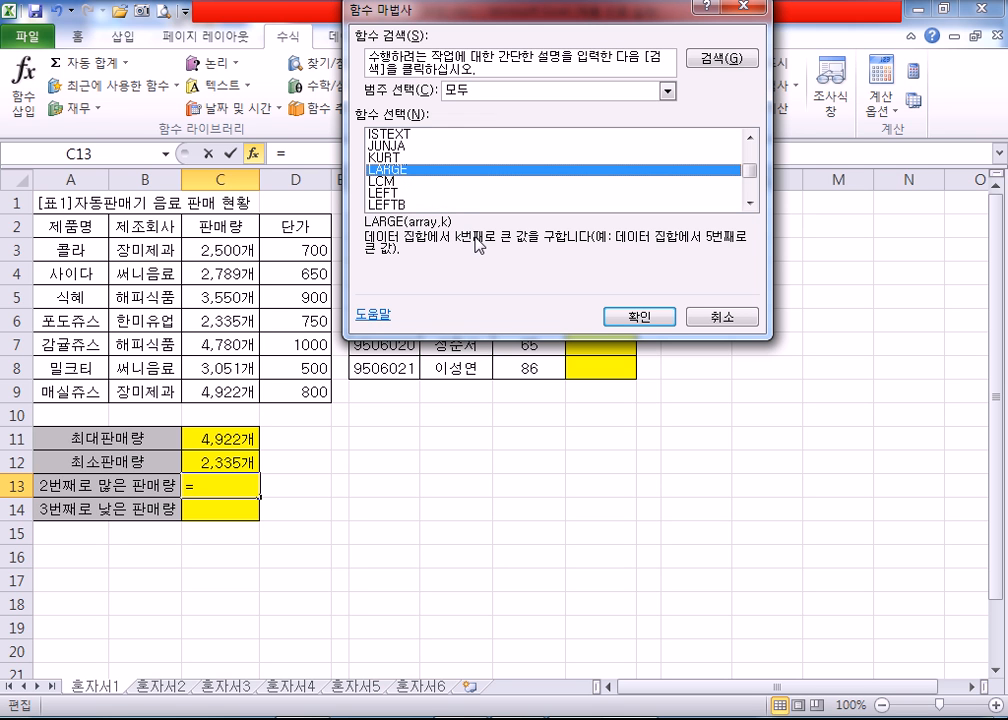
pyautogui.click(638, 316)
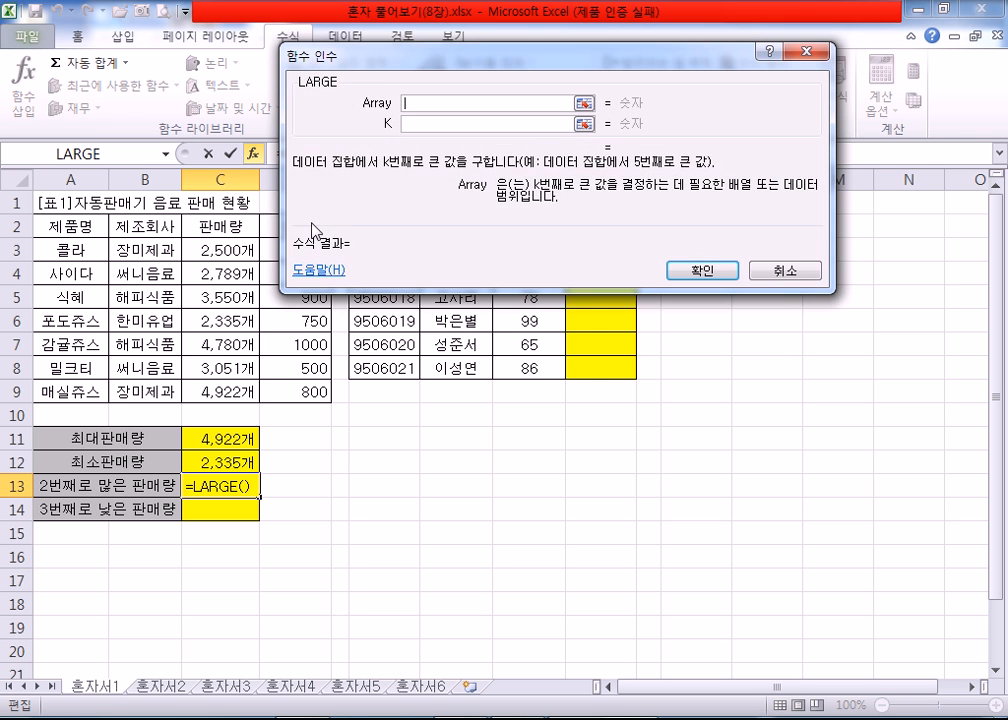
# Step: Set the LARGE Array to the sales quantities C3:C9 and K to 2, and confirm the function
pyautogui.moveTo(383, 67); pyautogui.dragTo(463, 107)
pyautogui.press('Tab')
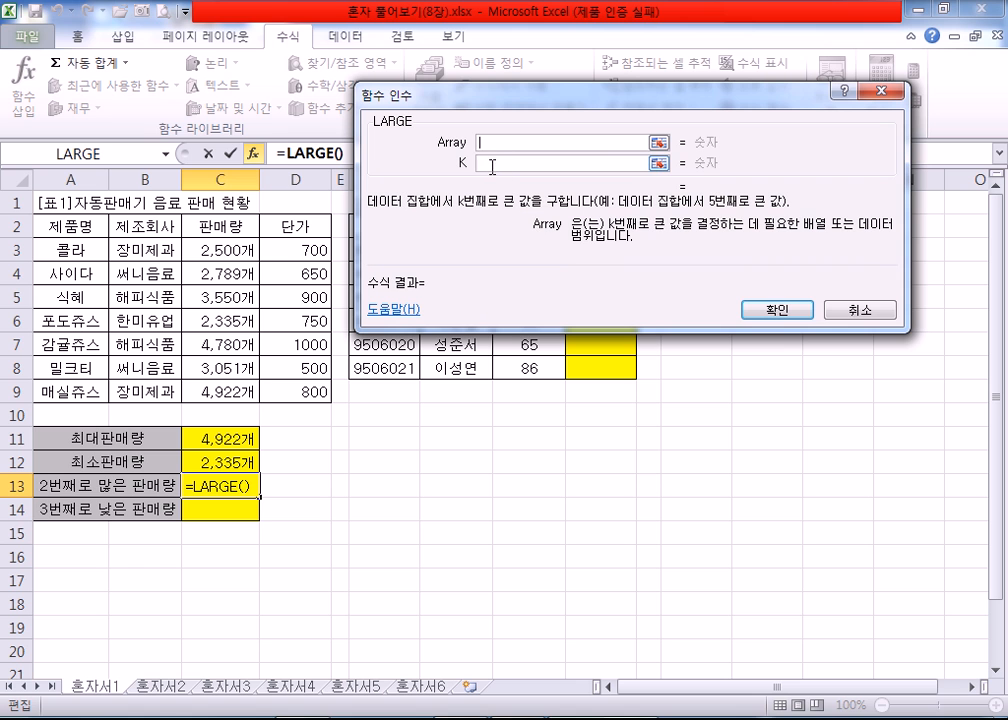
pyautogui.write('5')
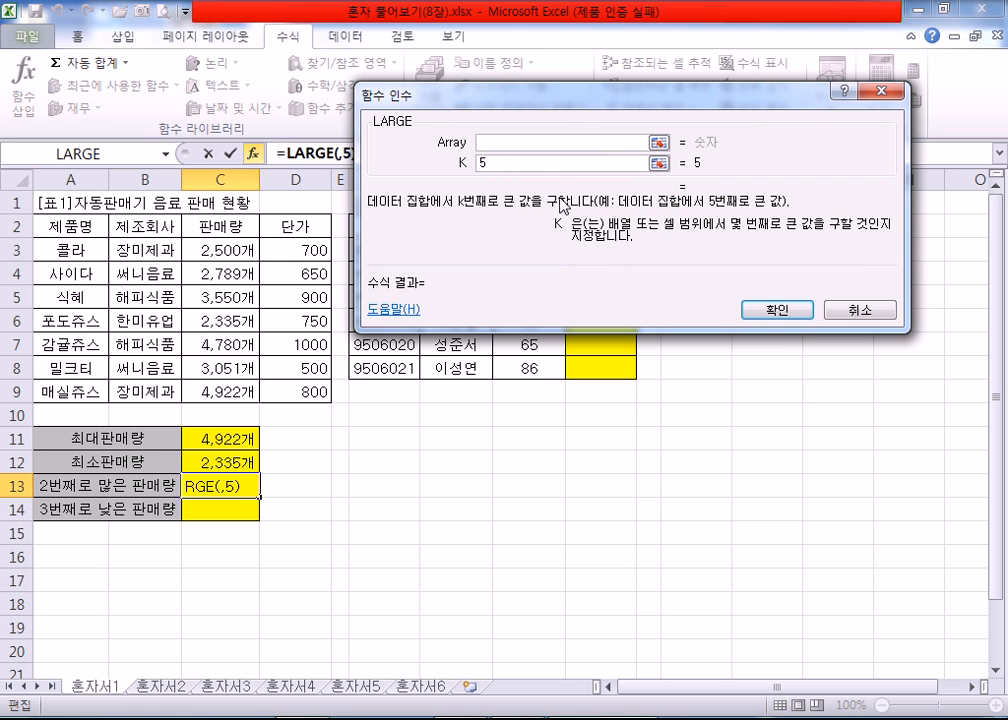
pyautogui.click(508, 144)
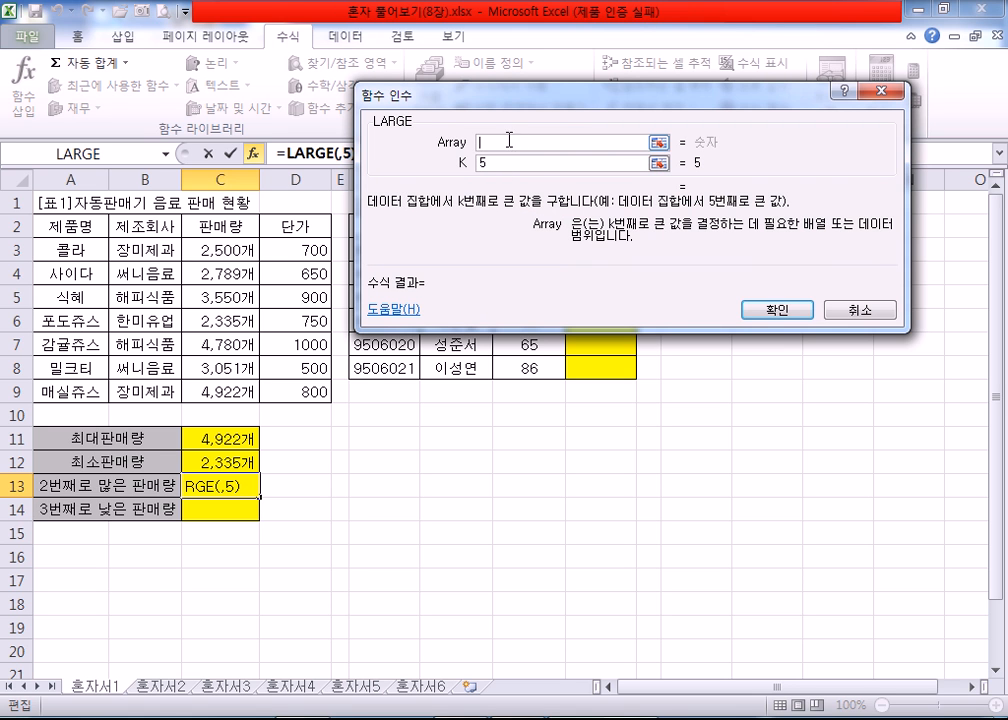
pyautogui.moveTo(193, 243); pyautogui.dragTo(242, 394)
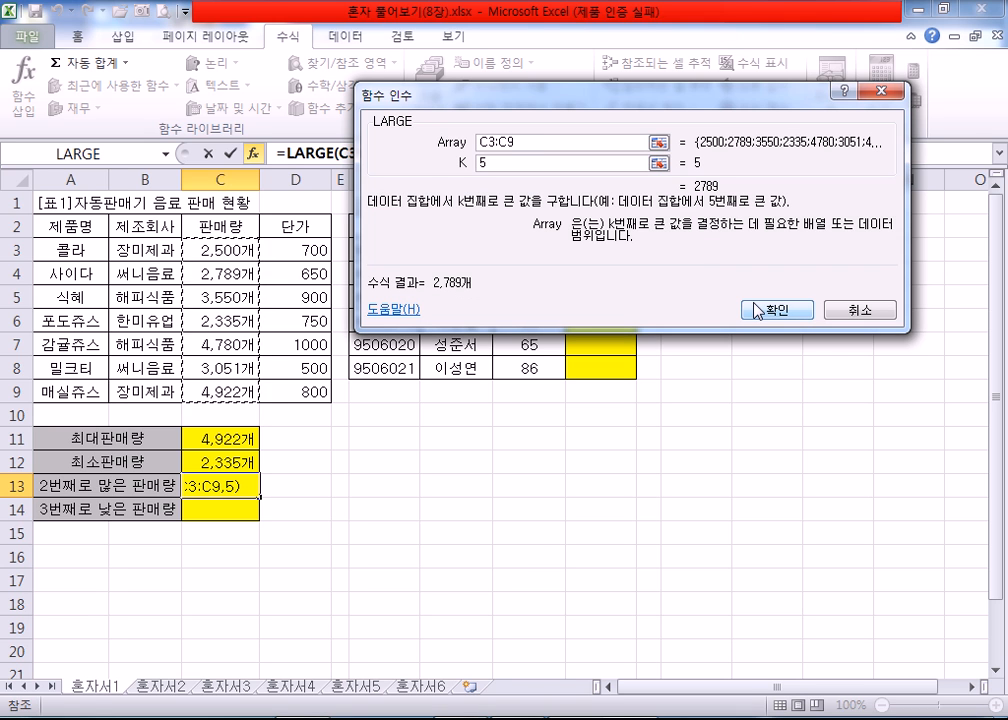
pyautogui.doubleClick(484, 162)
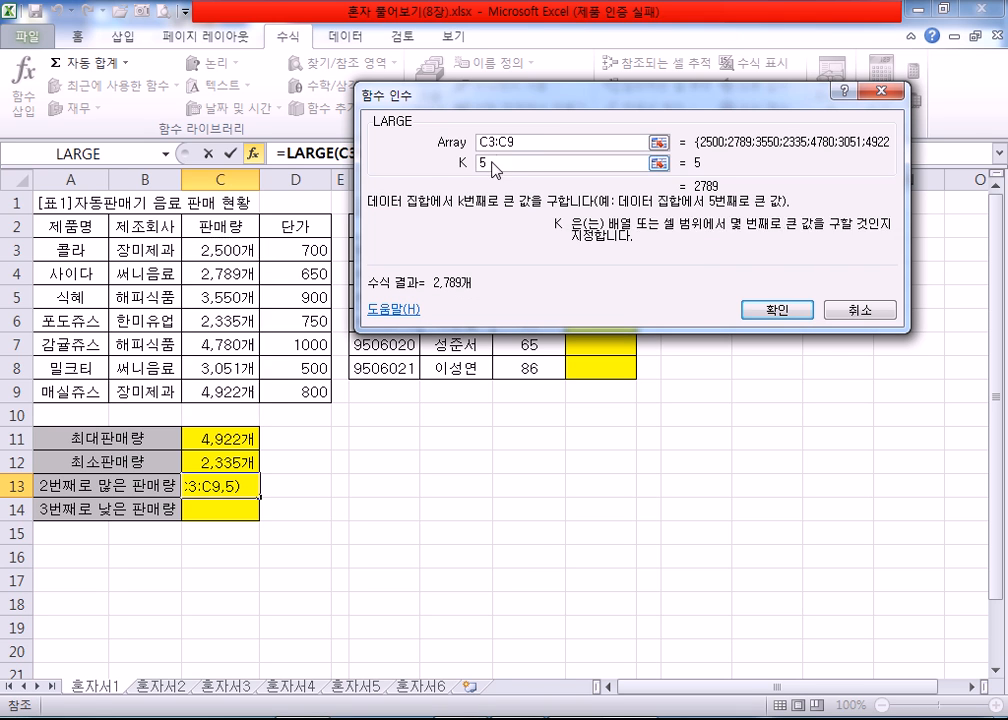
pyautogui.write('2')
pyautogui.click(776, 320)
# Step: Insert the SMALL function into C14 for the third-lowest sales quantity, using the function wizard
pyautogui.click(207, 512)
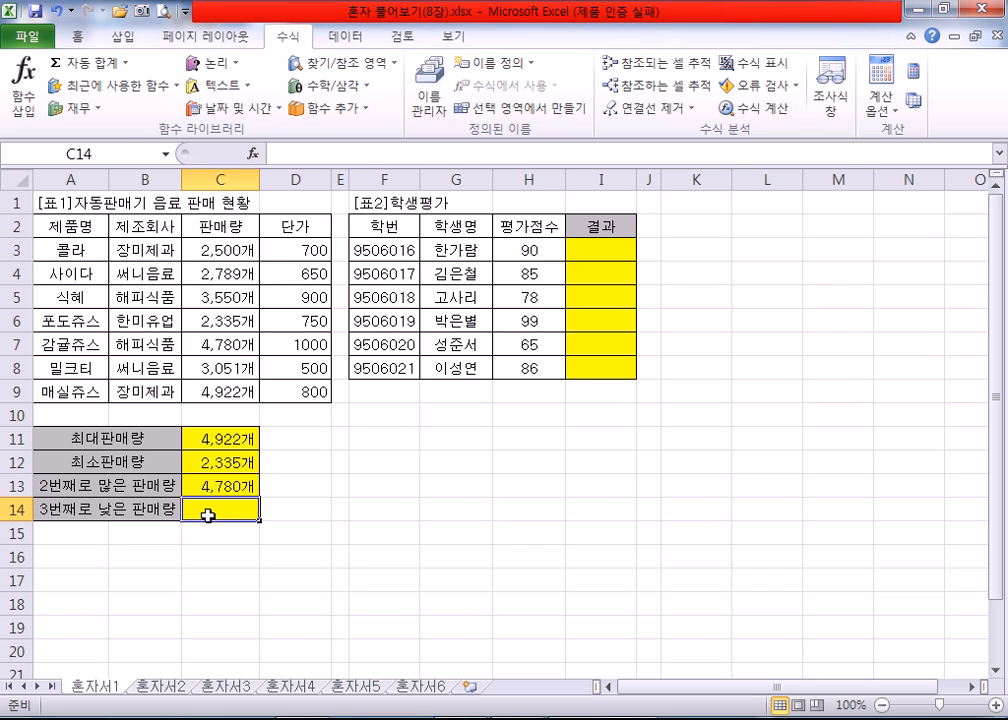
pyautogui.click(30, 106)
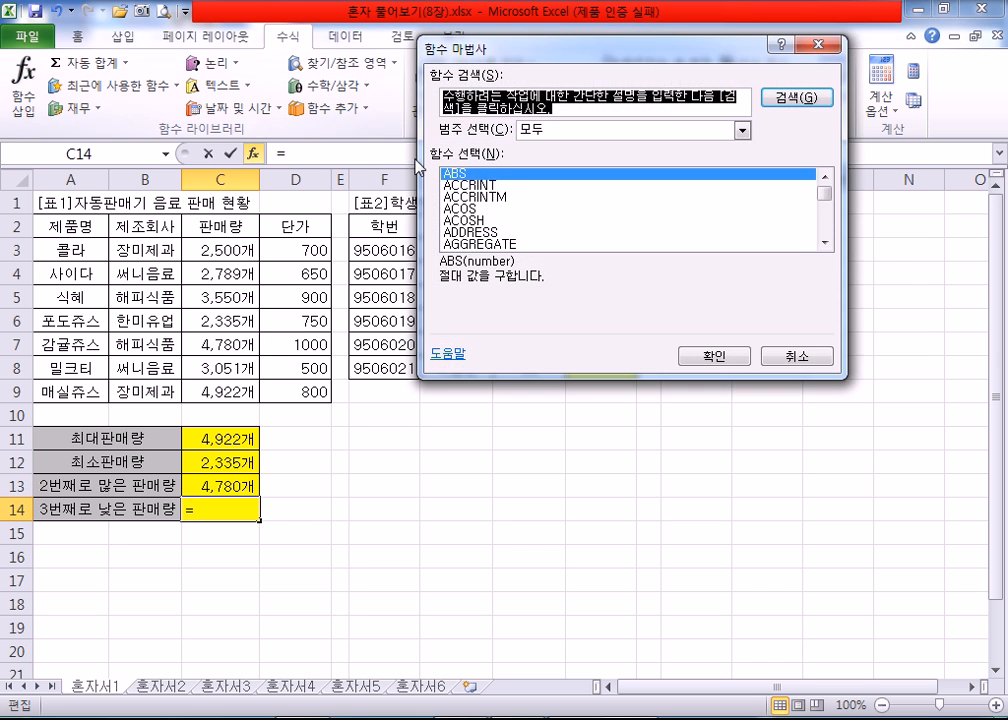
pyautogui.click(496, 221)
pyautogui.press('s')
pyautogui.scroll(-2, 515, 244)
pyautogui.scroll(-3, 515, 241)
pyautogui.scroll(1, 513, 238)
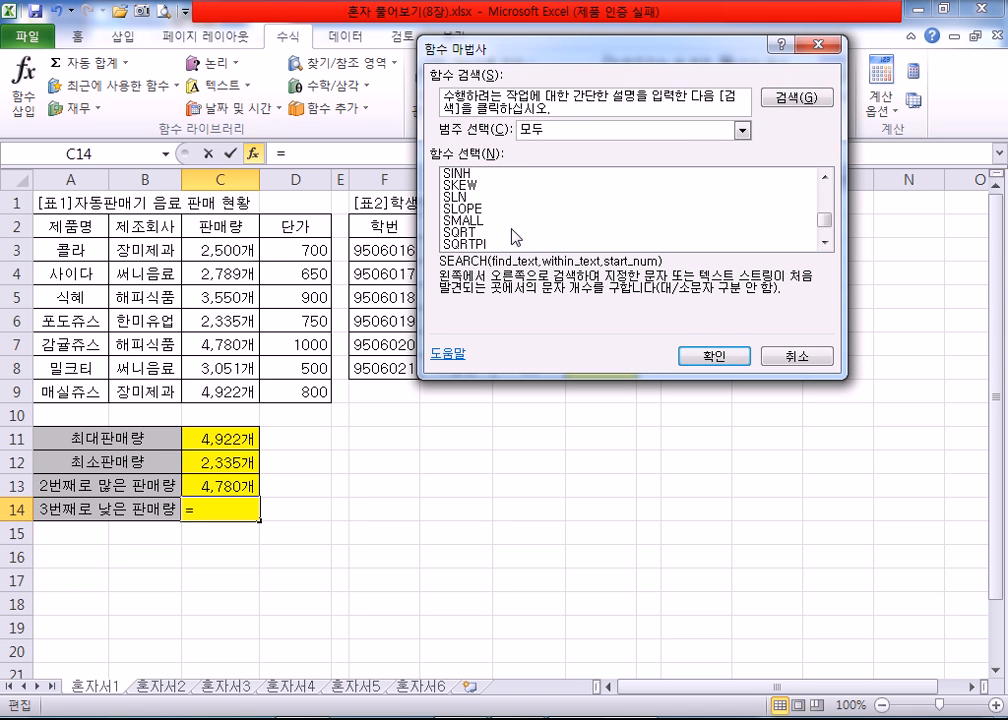
pyautogui.click(475, 222)
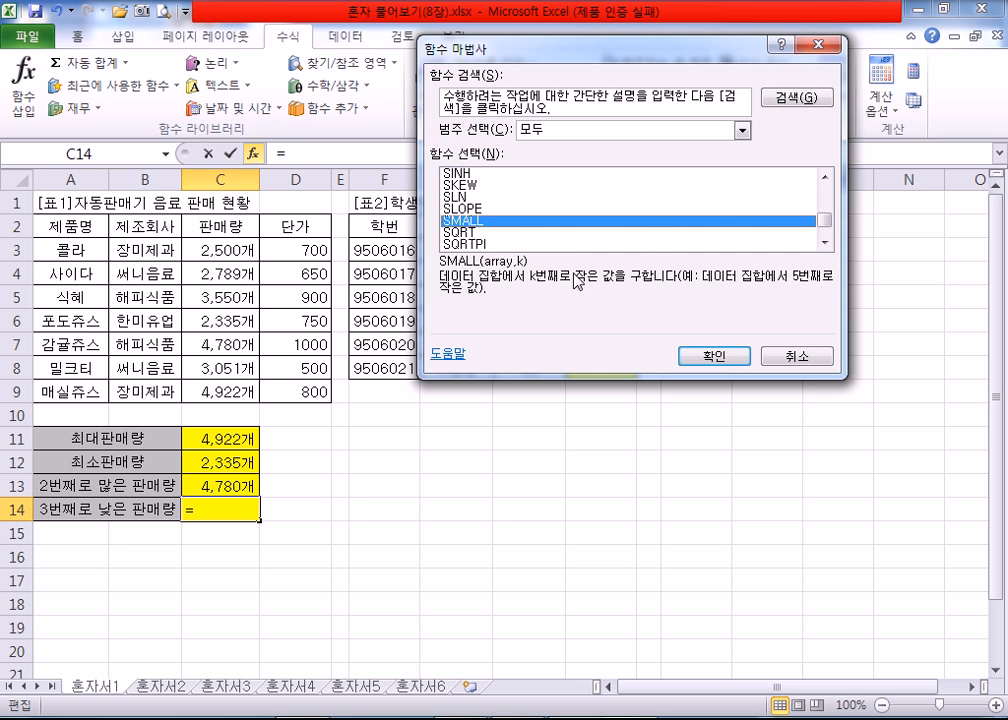
pyautogui.click(713, 356)
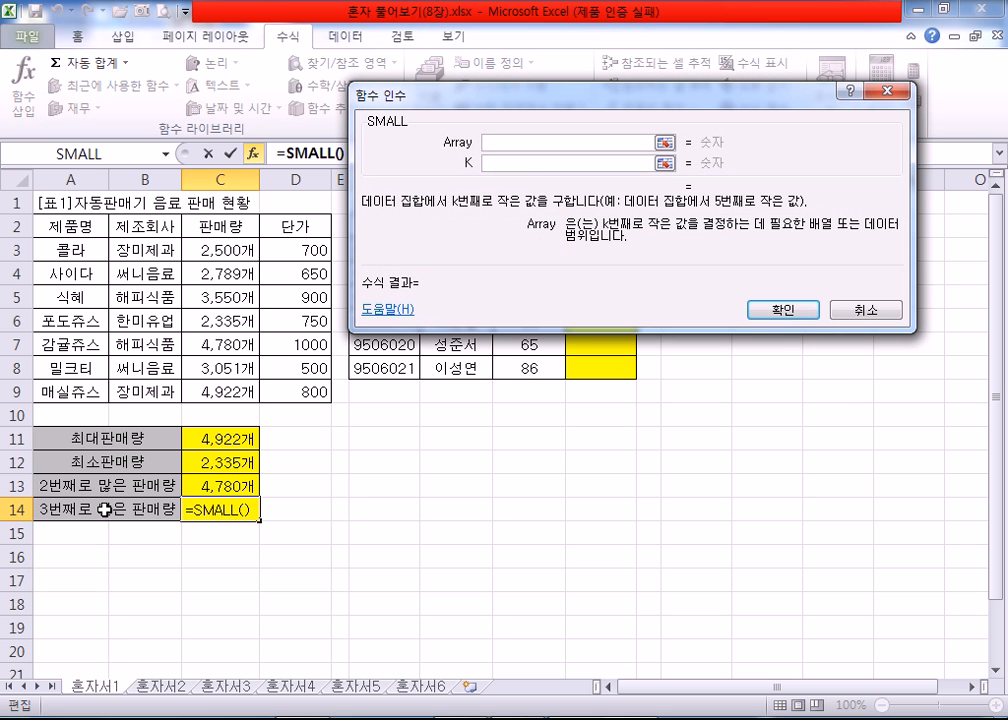
# Step: Set the SMALL Array to the sales quantities C3:C9 and K to 3, and confirm the function
pyautogui.click(515, 162)
pyautogui.write('3')
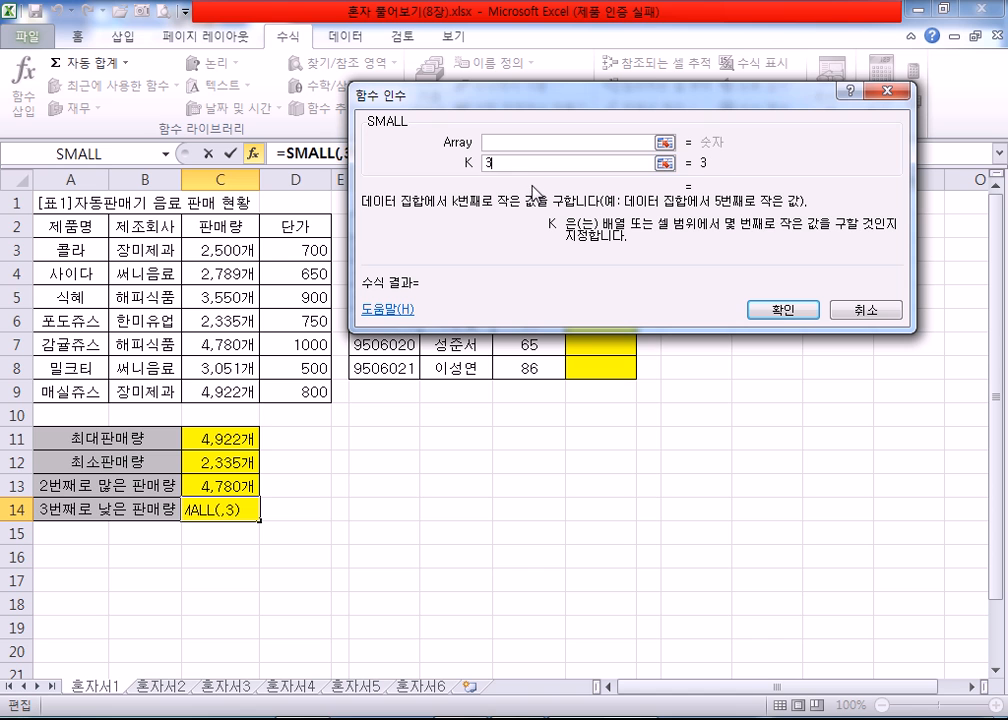
pyautogui.click(505, 143)
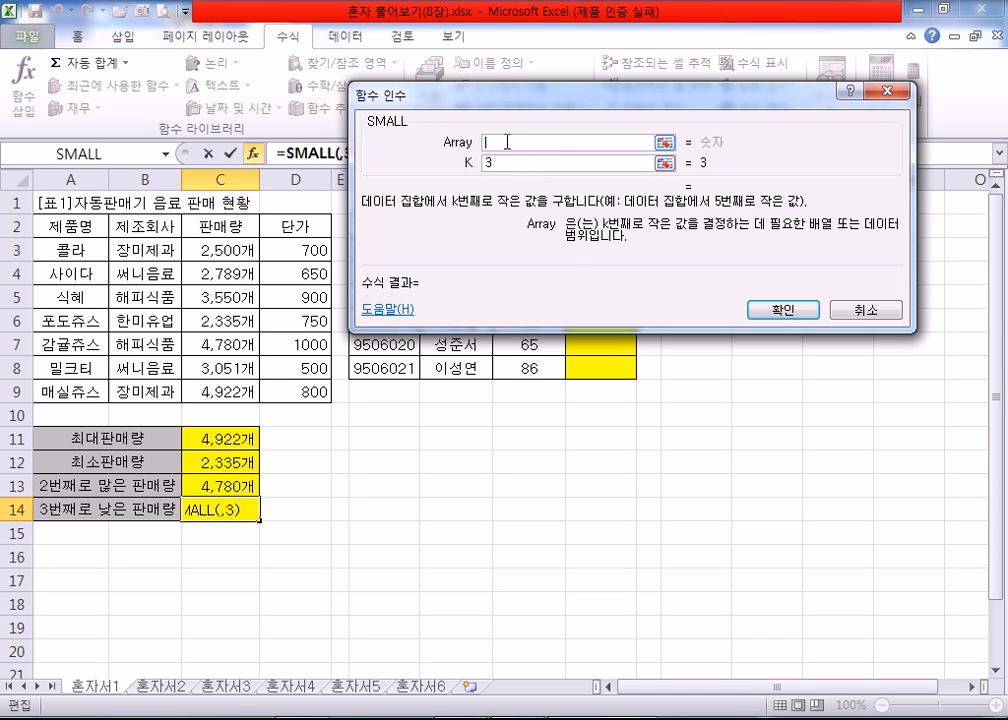
pyautogui.moveTo(202, 250); pyautogui.dragTo(210, 393)
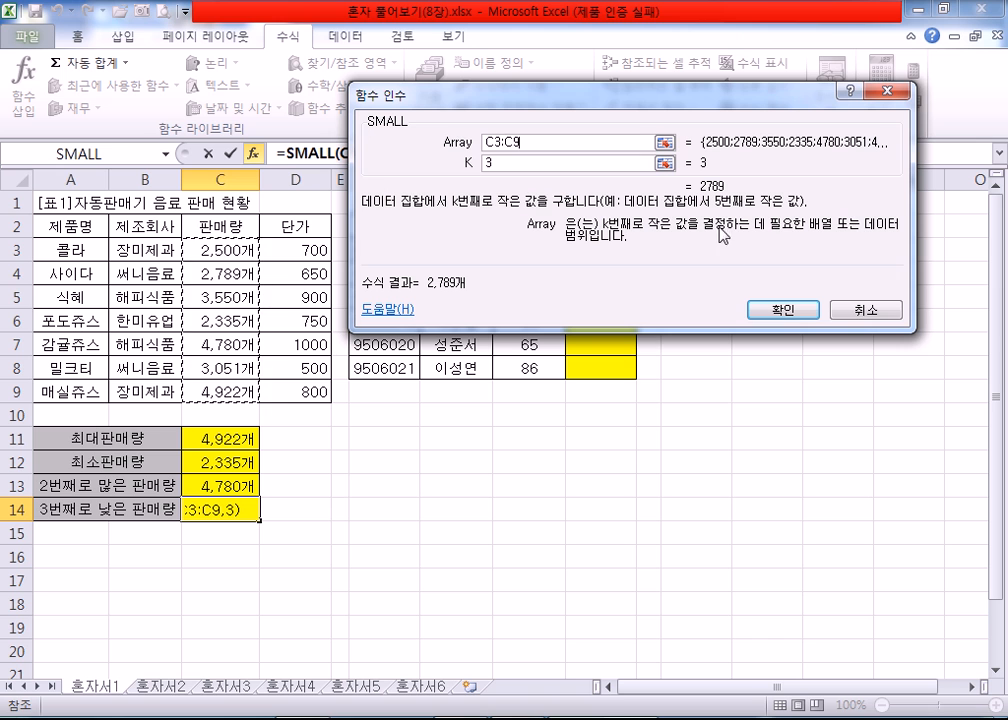
pyautogui.click(508, 162)
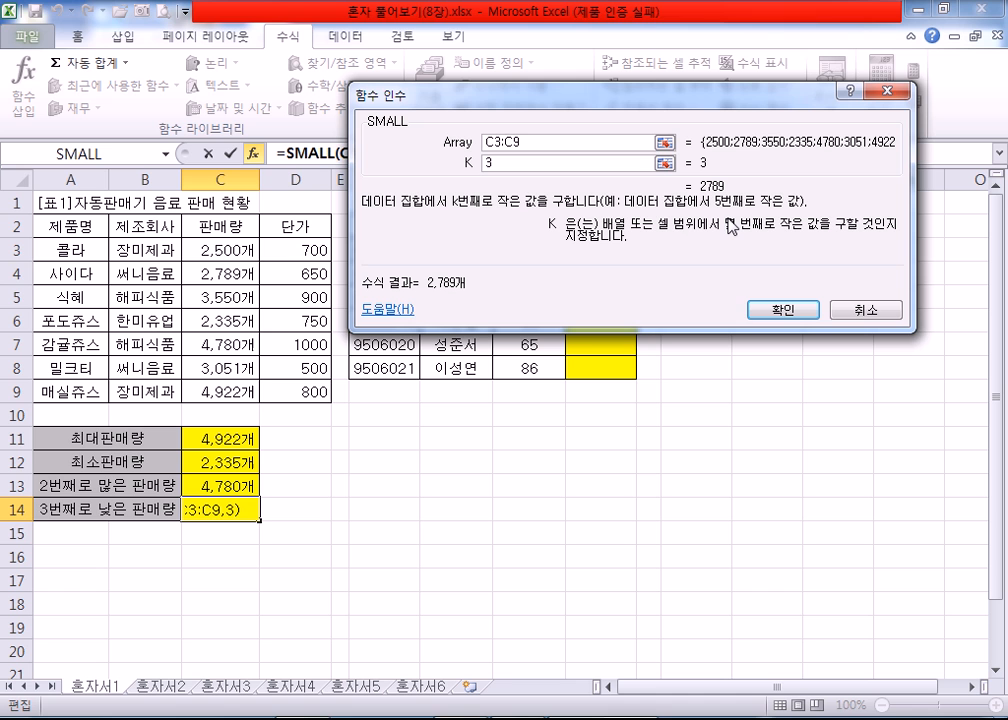
pyautogui.click(785, 311)
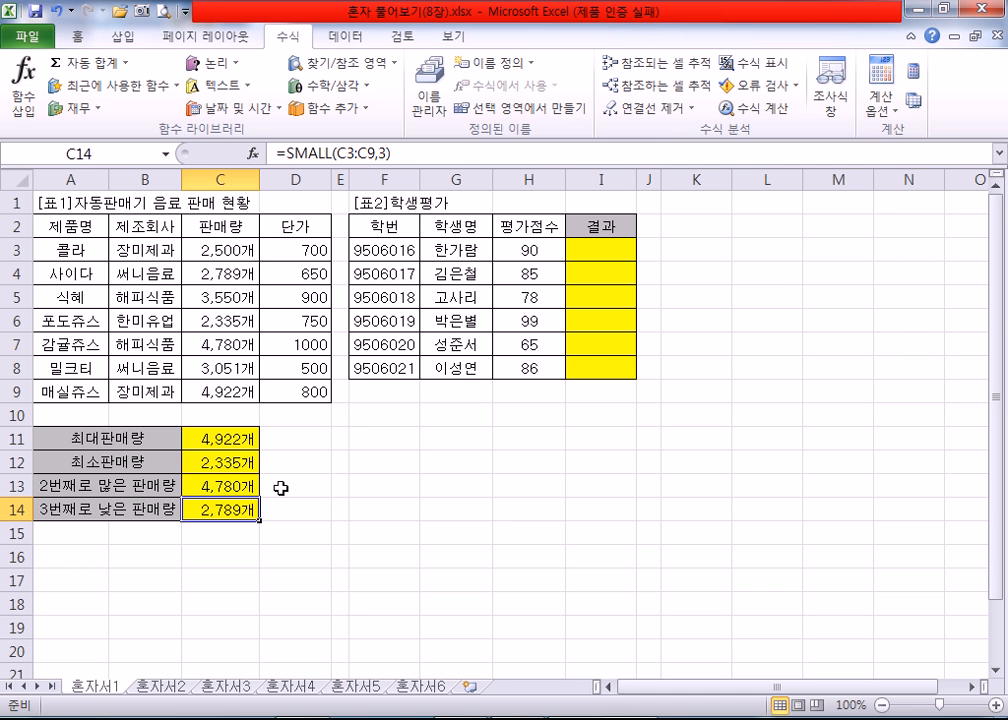
# Step: Review the MAX, MIN, LARGE and SMALL formulas in cells C11 to C14 without changing them
pyautogui.click(215, 437)
pyautogui.moveTo(368, 153); pyautogui.dragTo(291, 153)
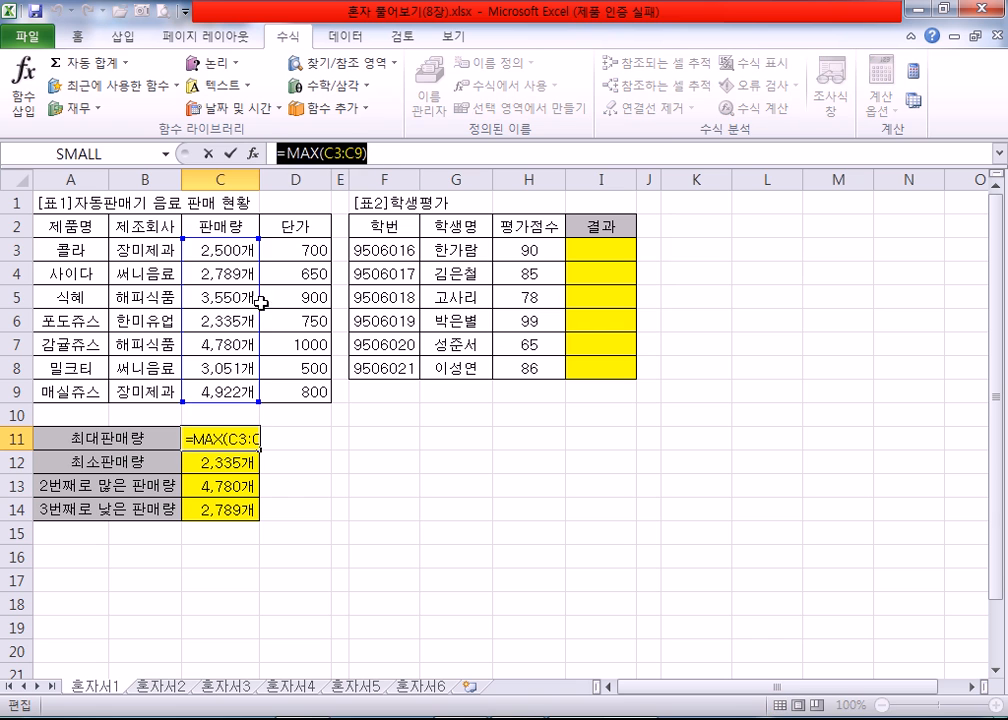
pyautogui.click(218, 465)
pyautogui.moveTo(375, 153); pyautogui.dragTo(264, 150)
pyautogui.press('Escape')
pyautogui.click(226, 490)
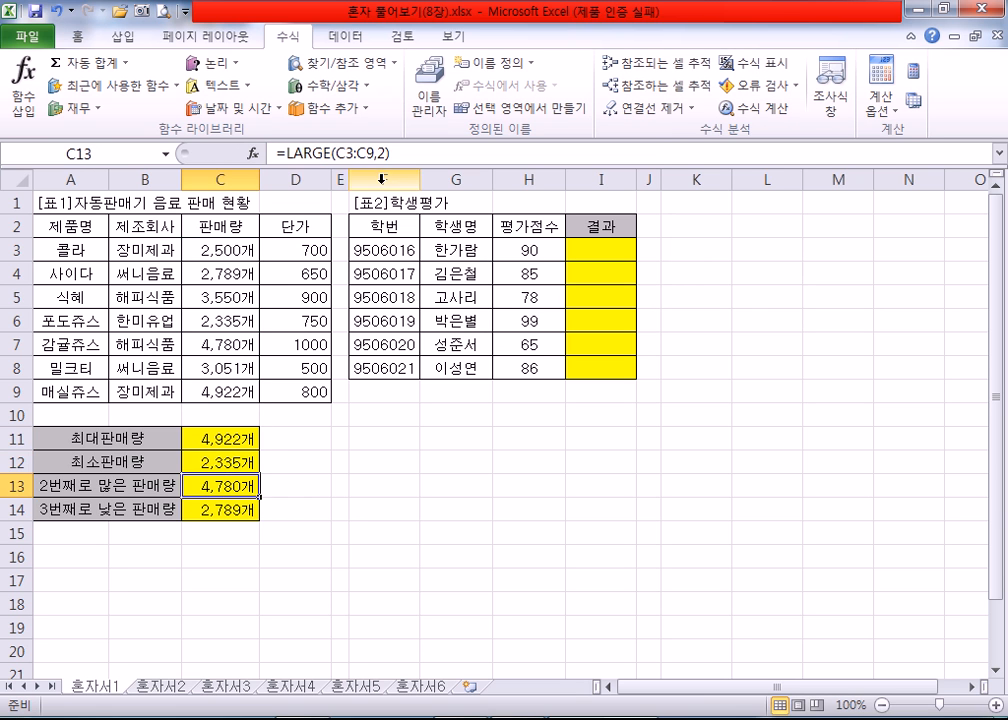
pyautogui.moveTo(412, 153); pyautogui.dragTo(273, 153)
pyautogui.press('Escape')
pyautogui.click(220, 510)
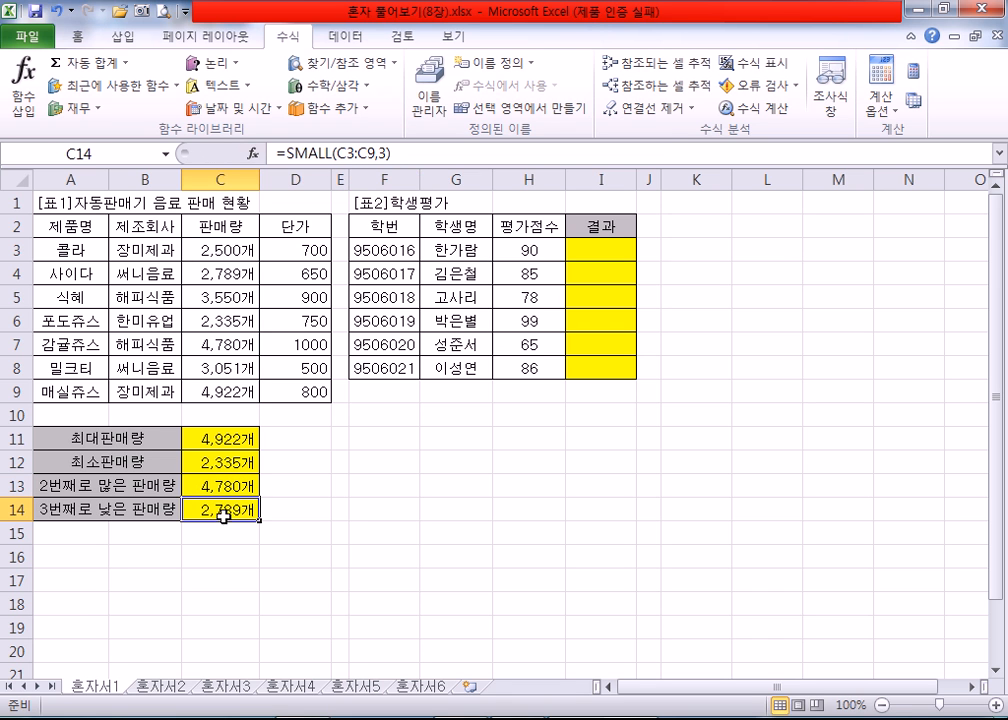
pyautogui.moveTo(410, 153); pyautogui.dragTo(284, 160)
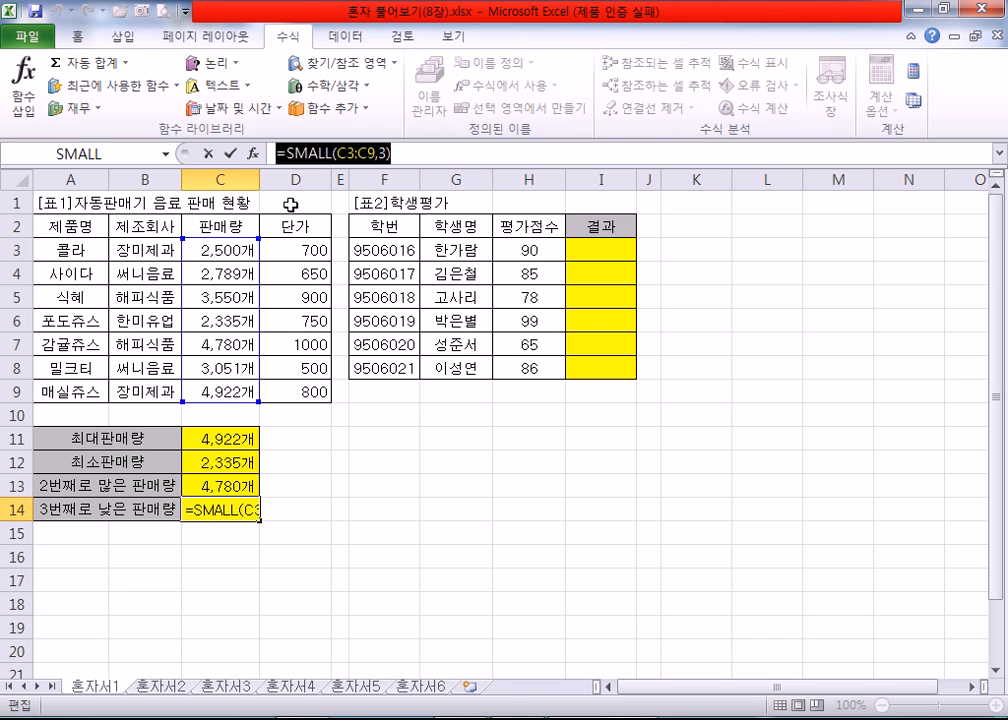
pyautogui.press('Escape')
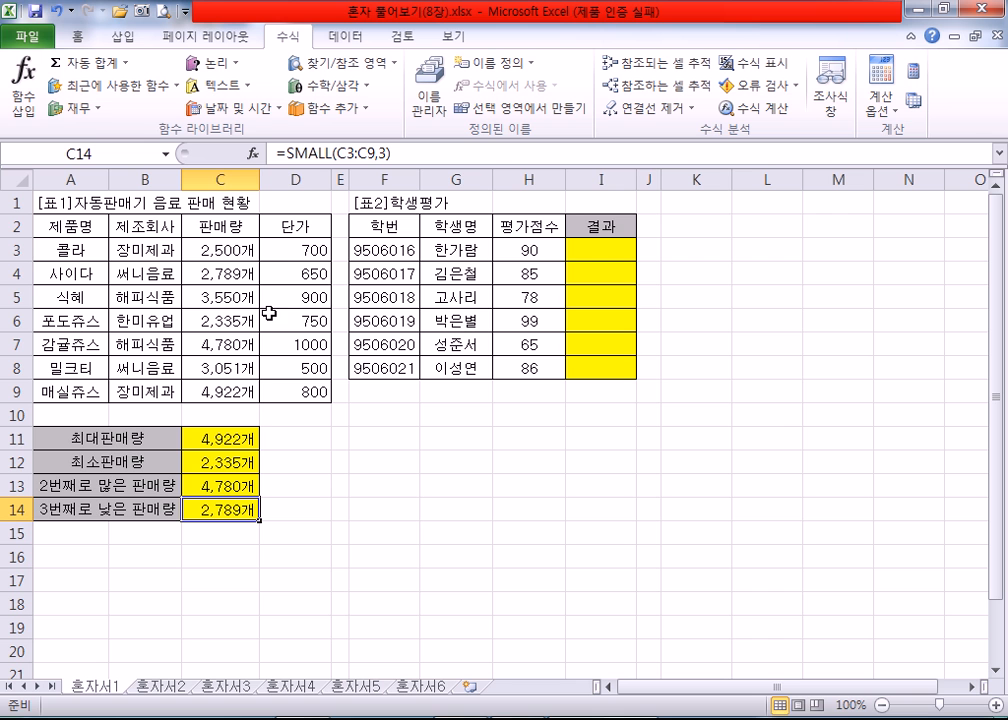
# Step: Examine the score and result columns of the [표2]학생평가 table and the list of logical functions
pyautogui.click(586, 250)
pyautogui.scroll(1, 598, 379)
pyautogui.scroll(3, 598, 379)
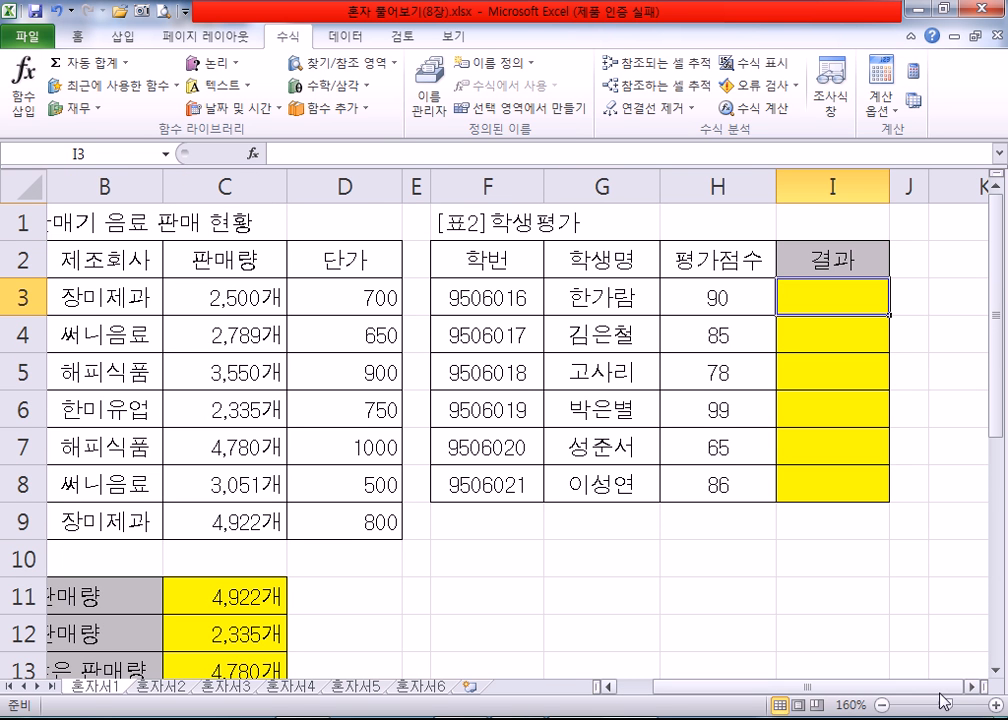
pyautogui.hscroll(1, 760, 545)
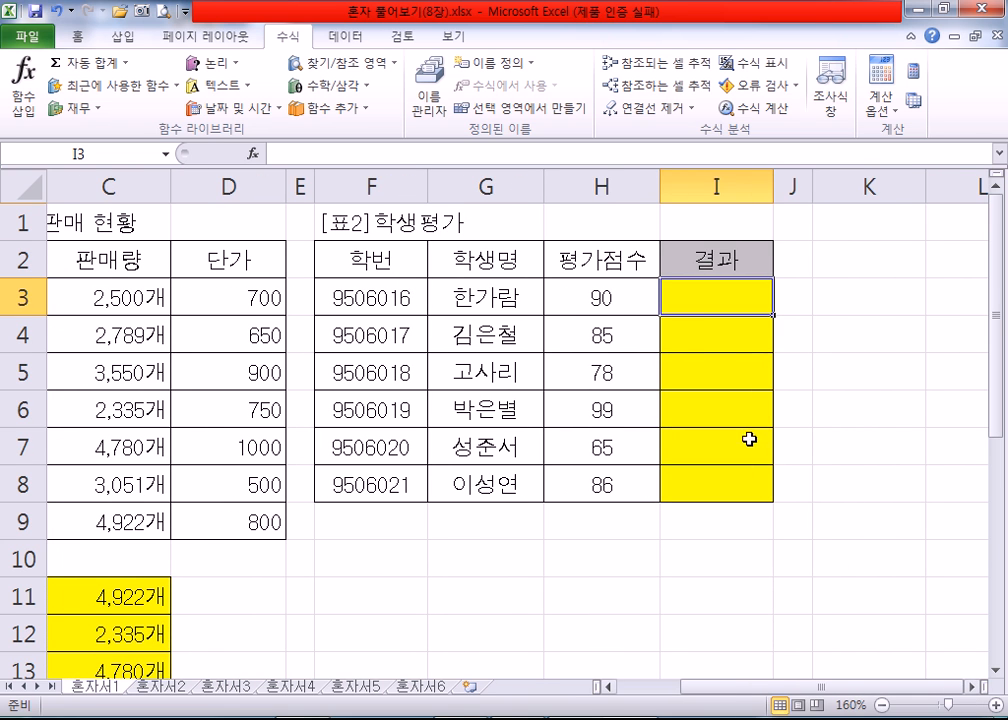
pyautogui.click(624, 298)
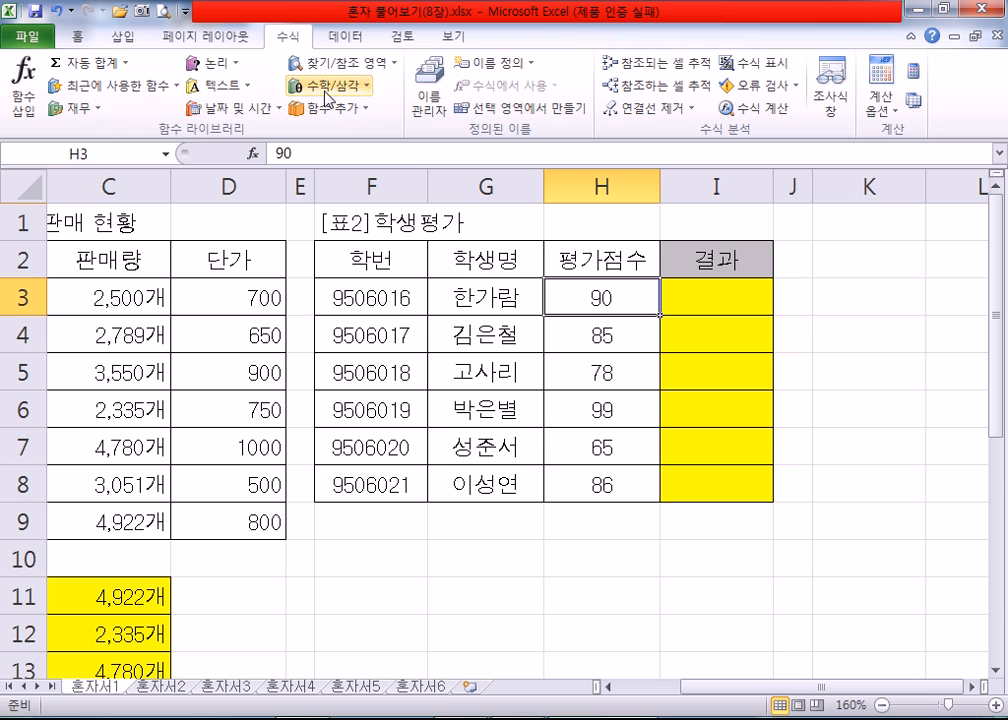
pyautogui.click(225, 72)
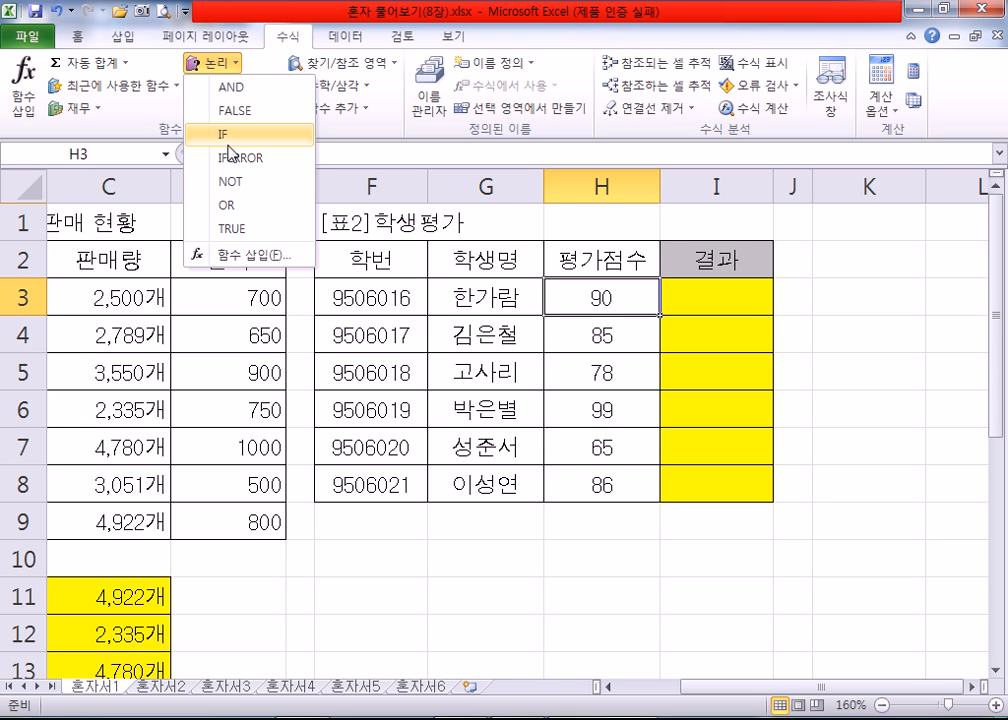
pyautogui.click(170, 478)
# Step: Recheck the formulas in C12, C13 and C14 below the sales table
pyautogui.scroll(-3, 170, 478)
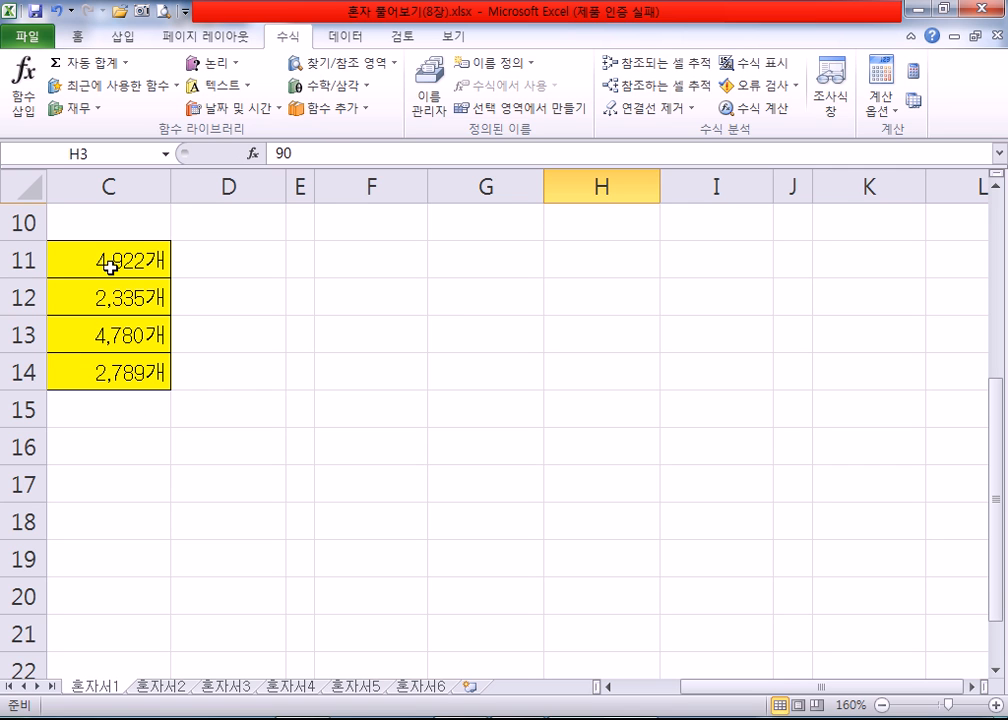
pyautogui.click(110, 293)
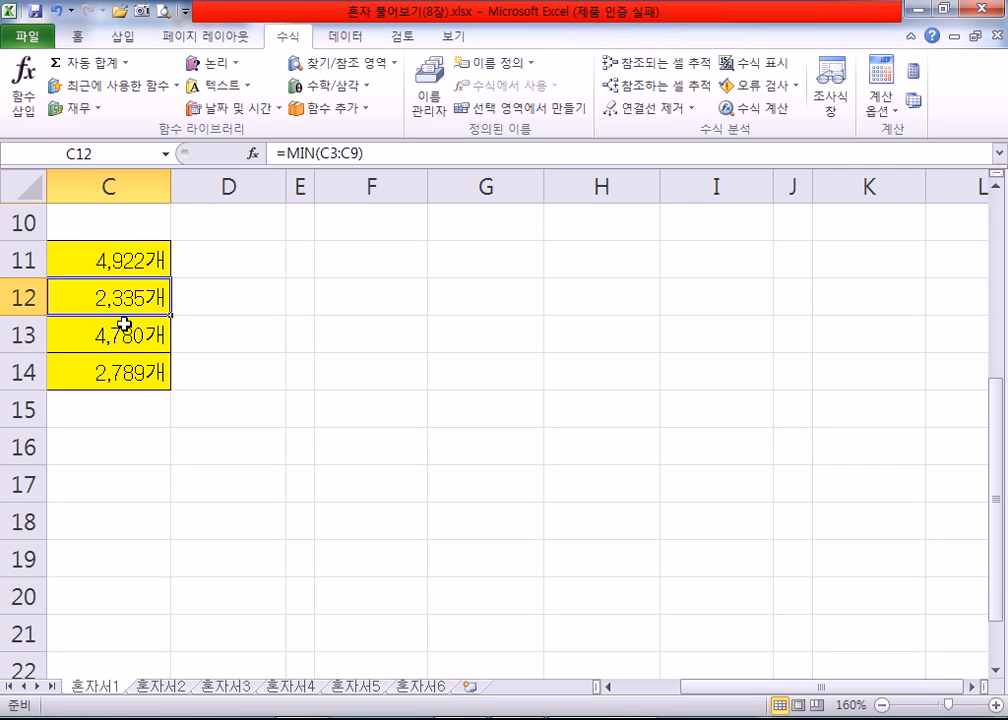
pyautogui.click(129, 337)
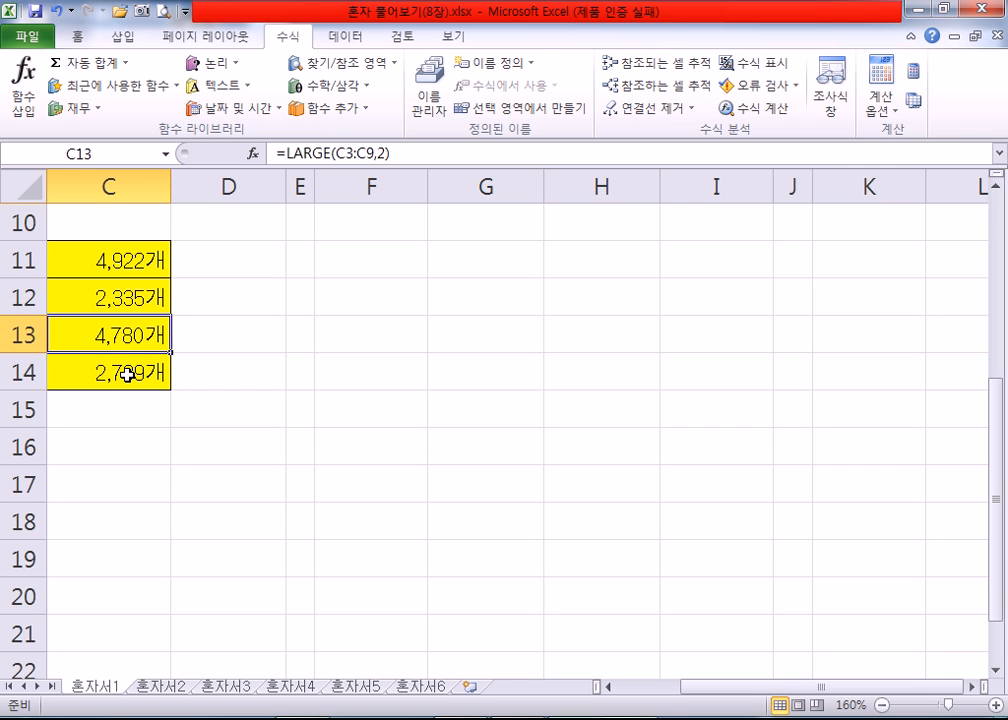
pyautogui.click(130, 372)
pyautogui.scroll(3, 126, 280)
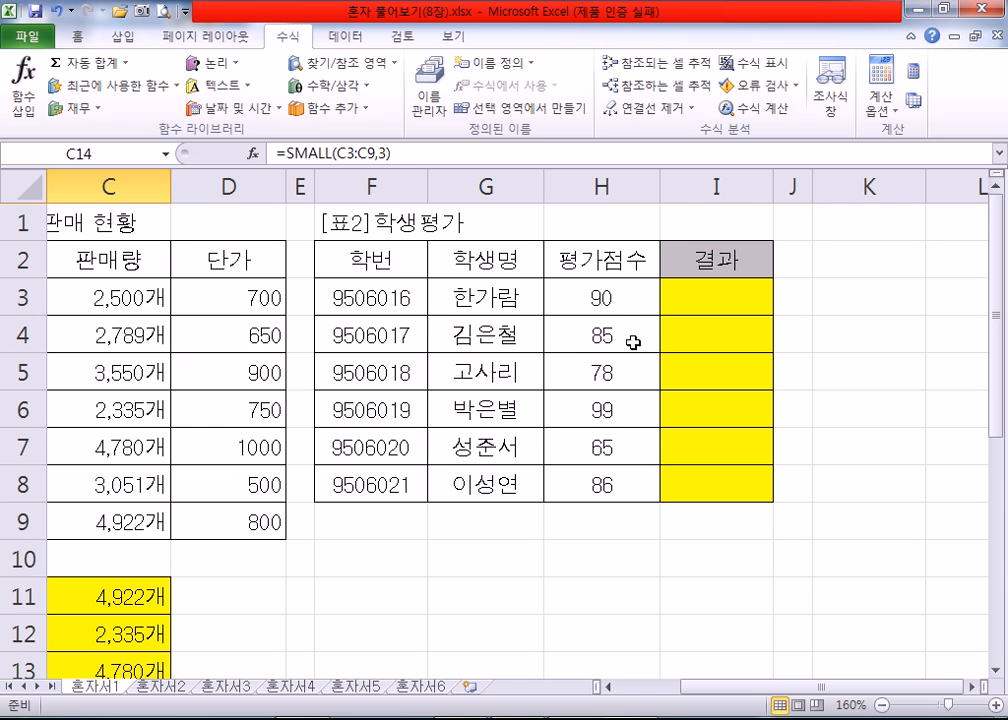
pyautogui.click(705, 306)
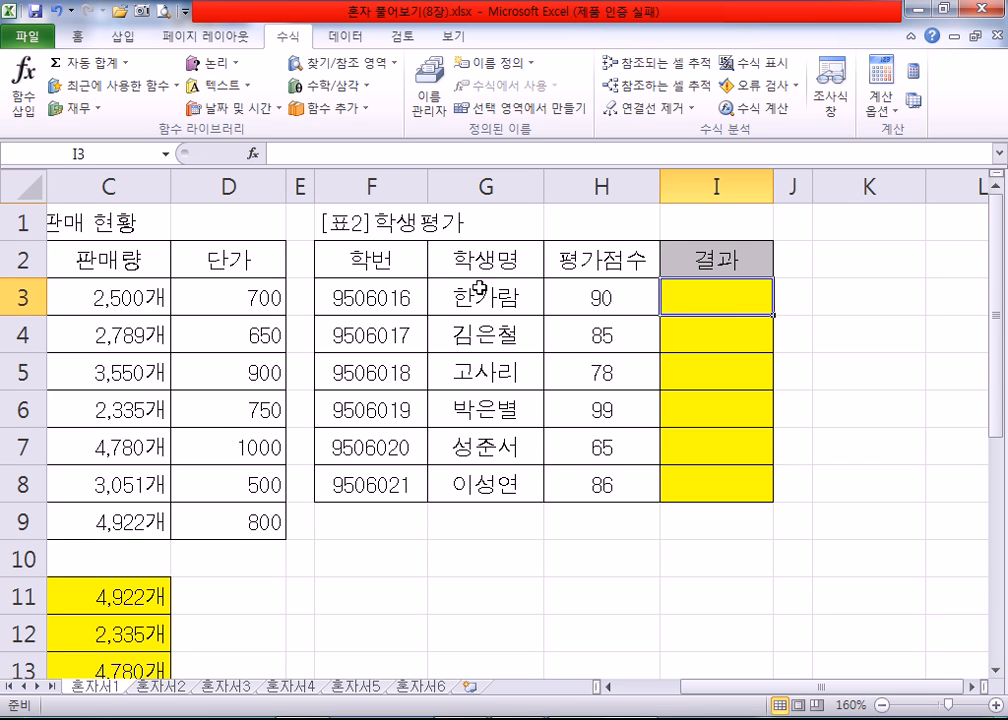
pyautogui.write('=')
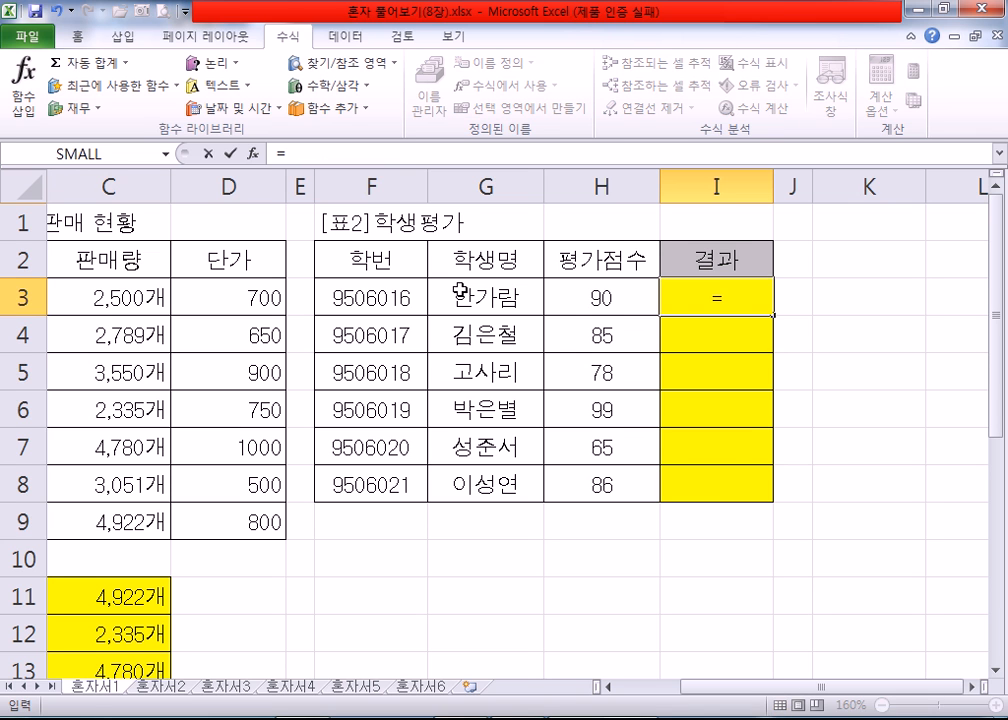
pyautogui.write('I')
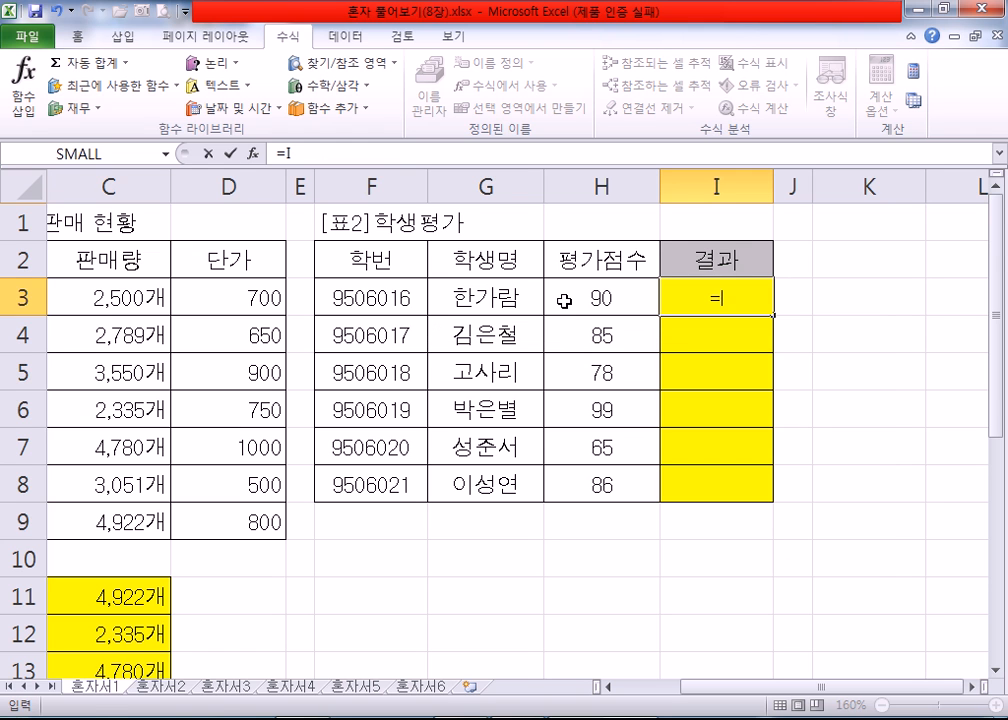
pyautogui.press('BackSpace')
pyautogui.write('IF')
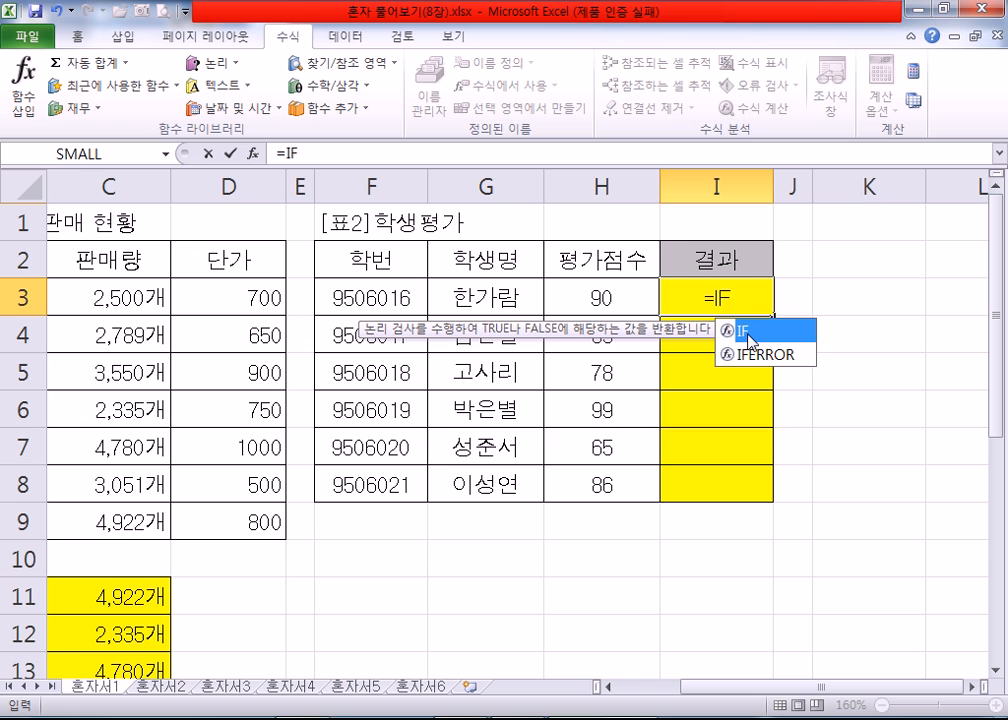
pyautogui.doubleClick(747, 336)
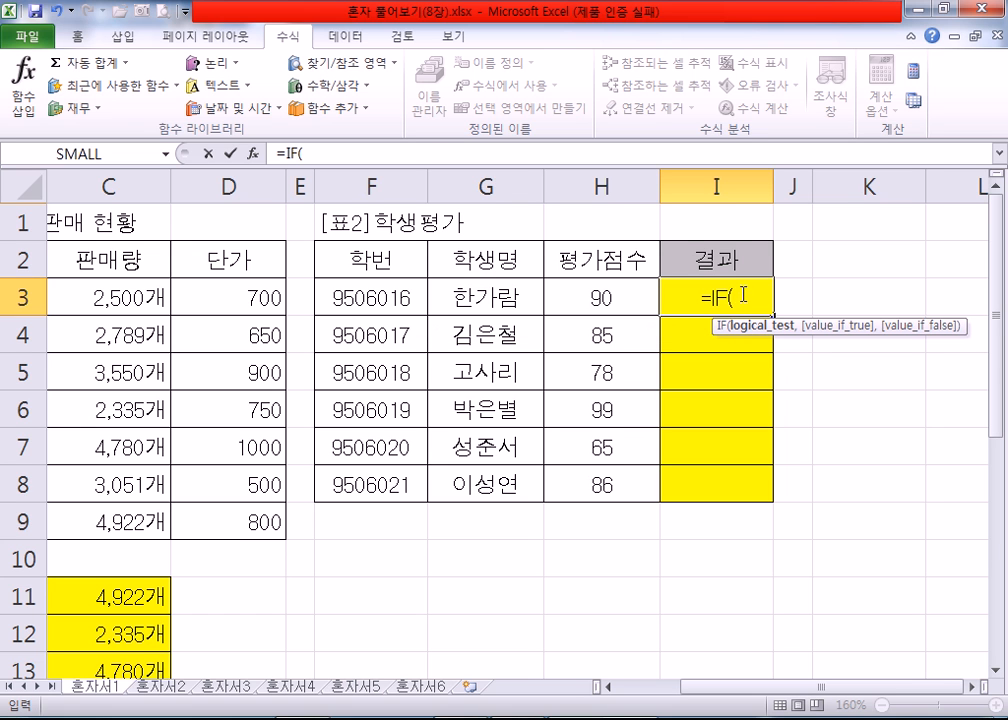
pyautogui.click(254, 155)
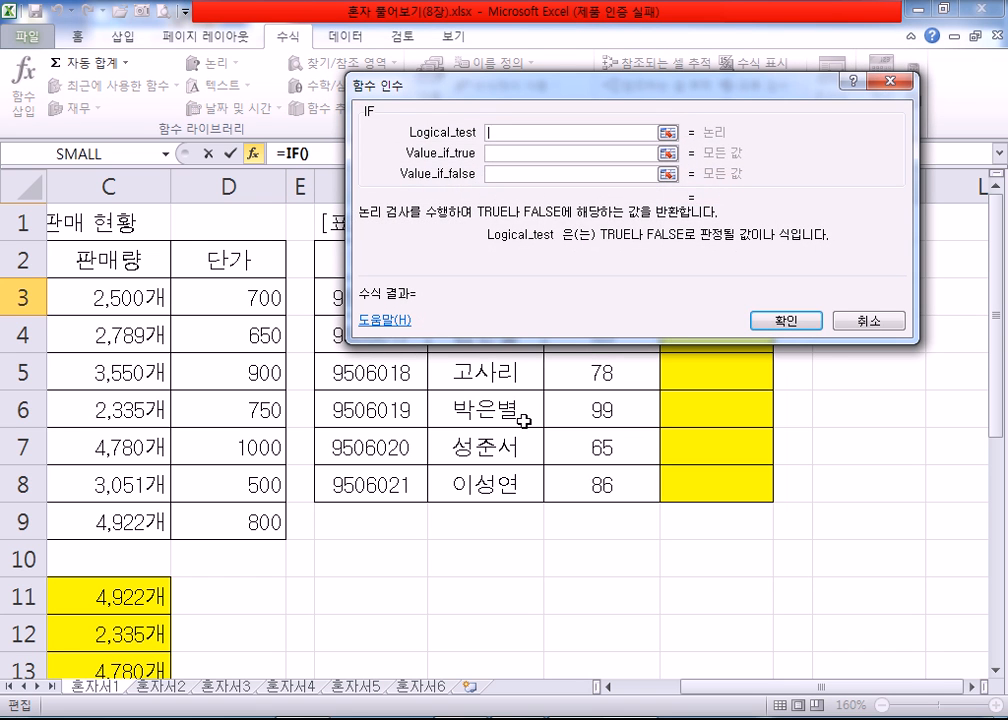
pyautogui.press('Escape')
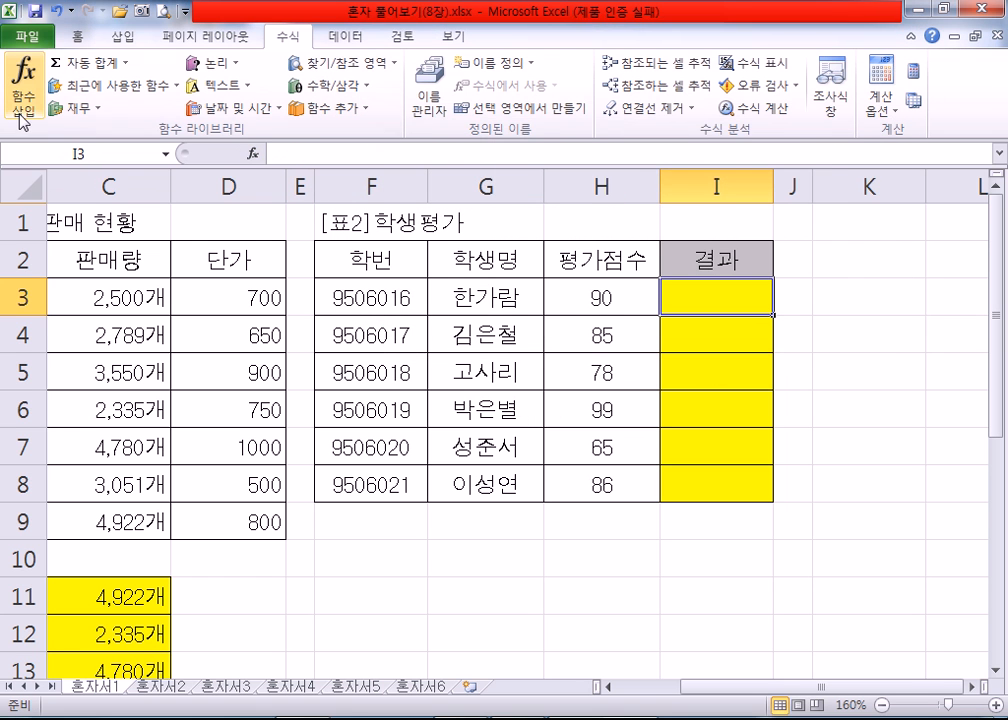
pyautogui.click(24, 110)
pyautogui.click(488, 210)
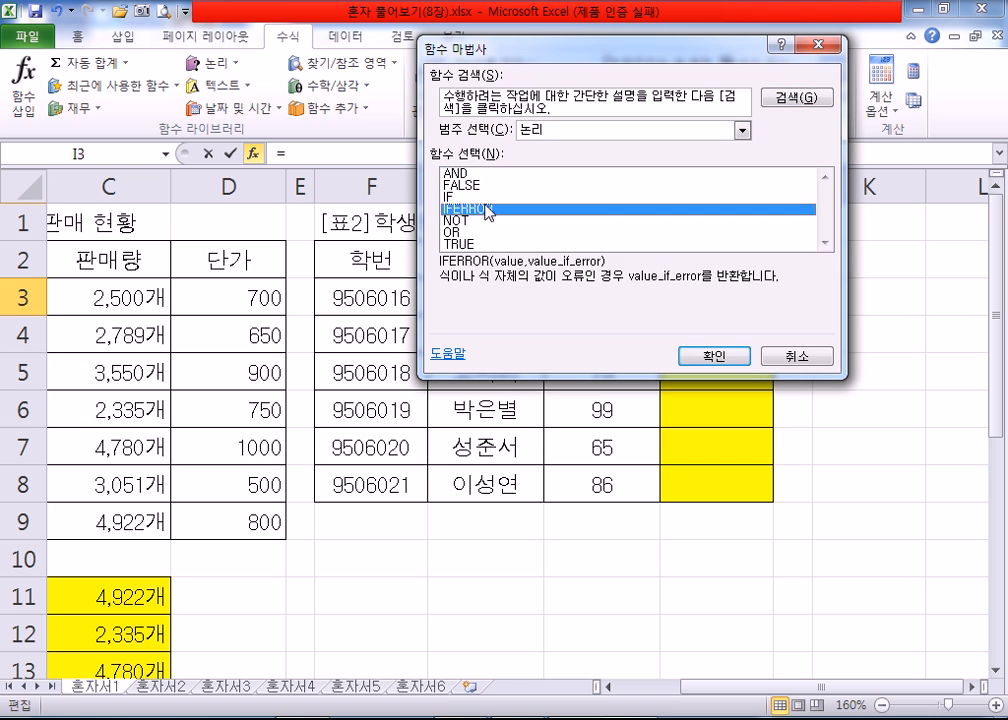
pyautogui.click(464, 198)
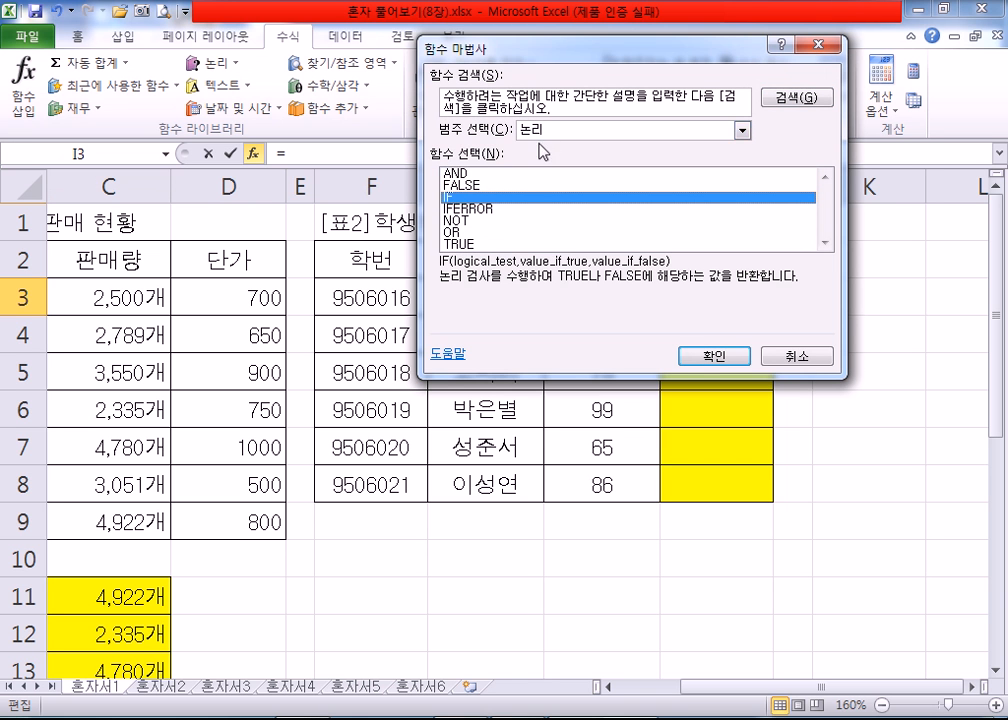
pyautogui.click(693, 357)
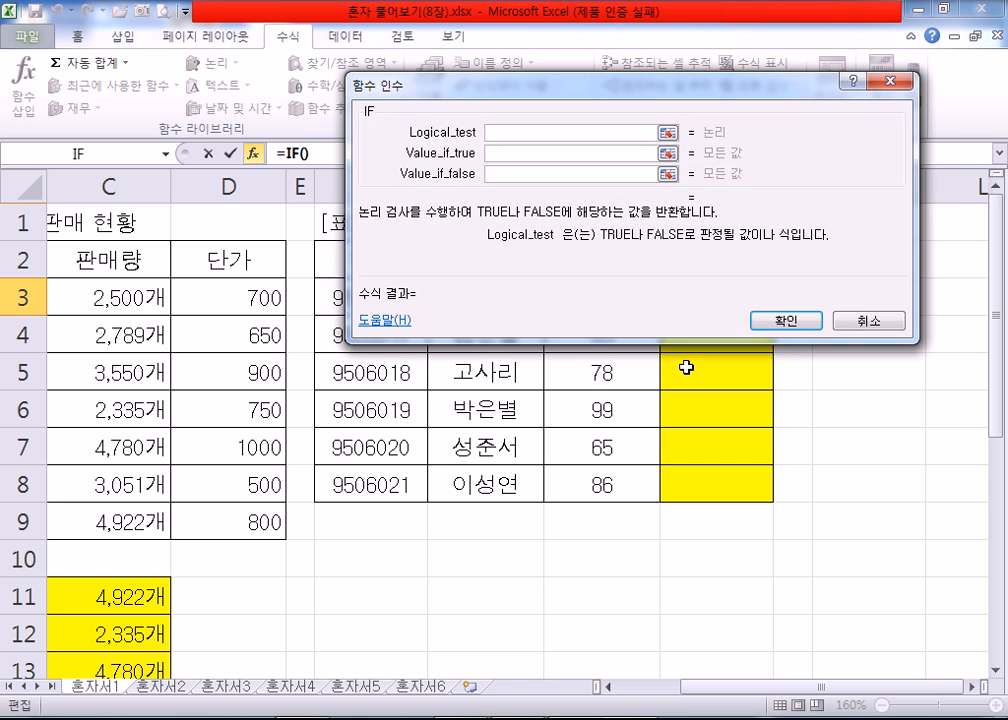
pyautogui.press('Escape')
# Step: Start an IF function in result cell I3 and open its function arguments, leaving row 3 of the student table uncovered
pyautogui.write('=IF')
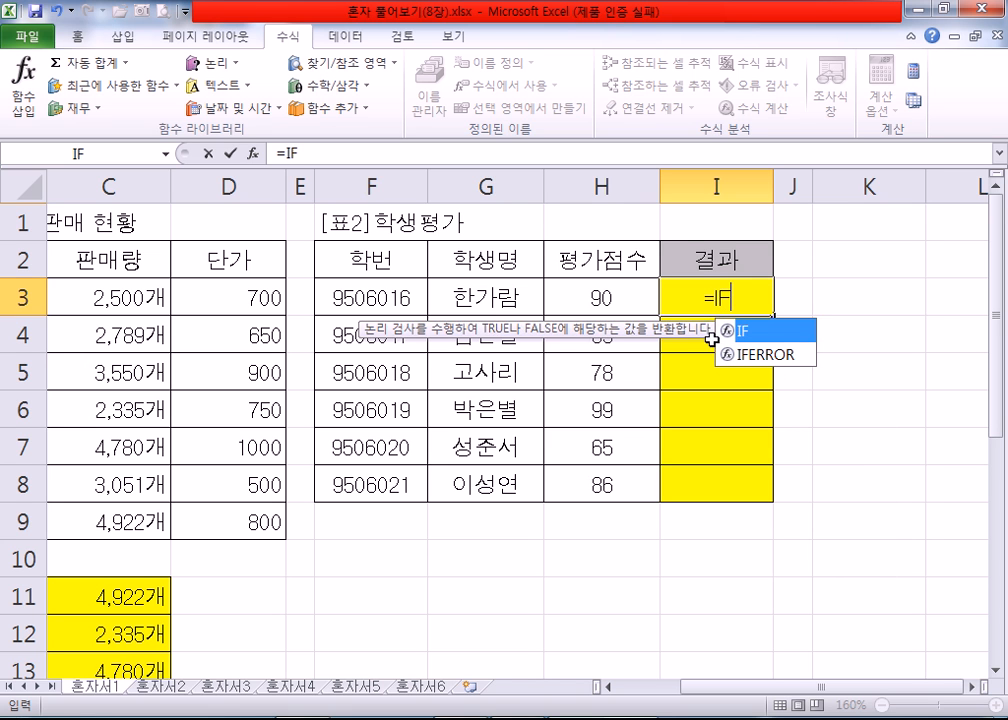
pyautogui.write('(')
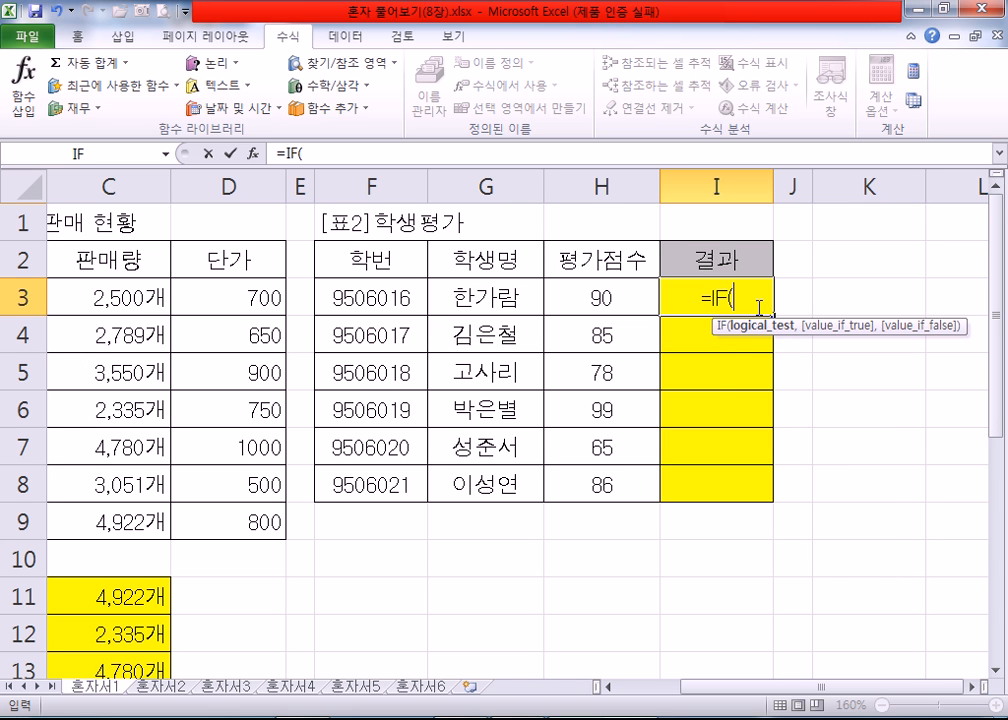
pyautogui.click(252, 158)
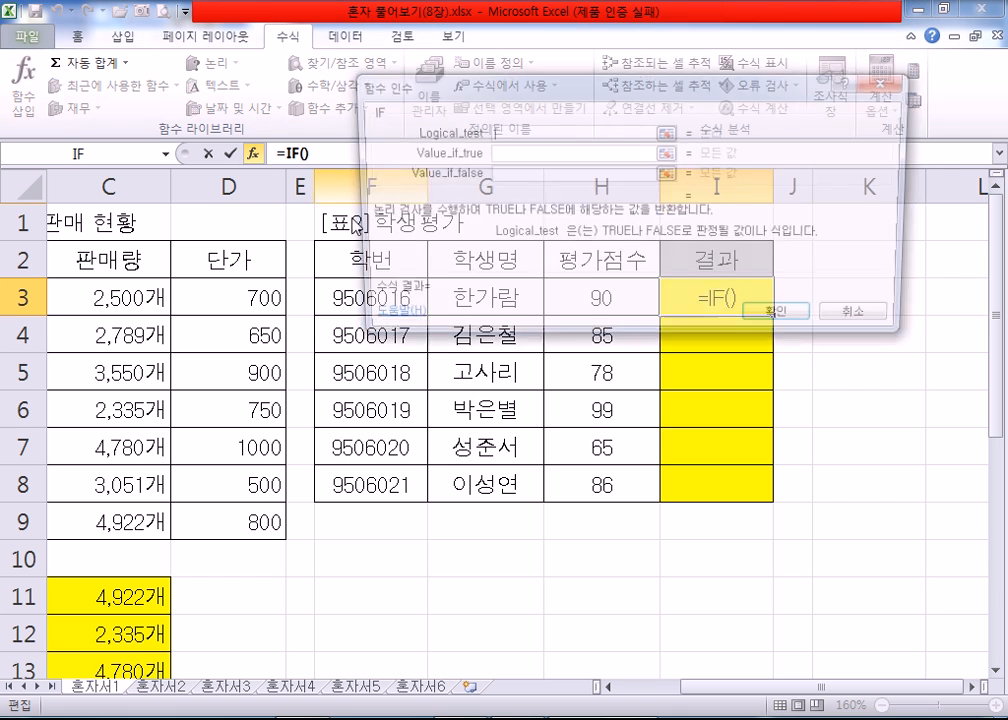
pyautogui.moveTo(515, 85); pyautogui.dragTo(476, 336)
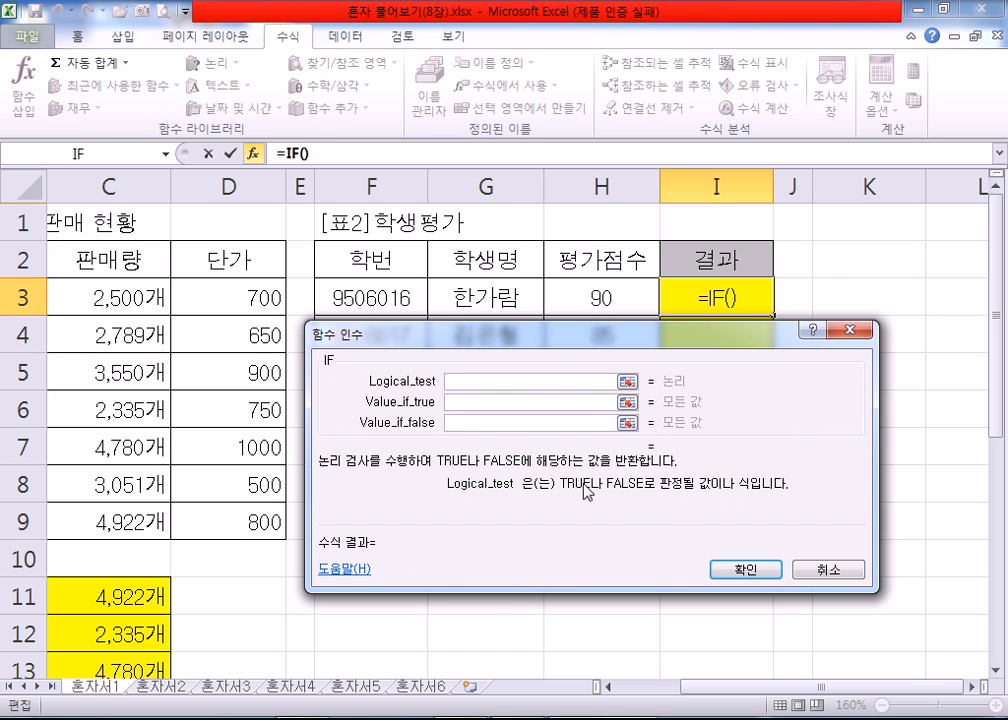
# Step: Set the IF function's Value_if_true to 합격 and its Value_if_false to 재시험
pyautogui.click(462, 402)
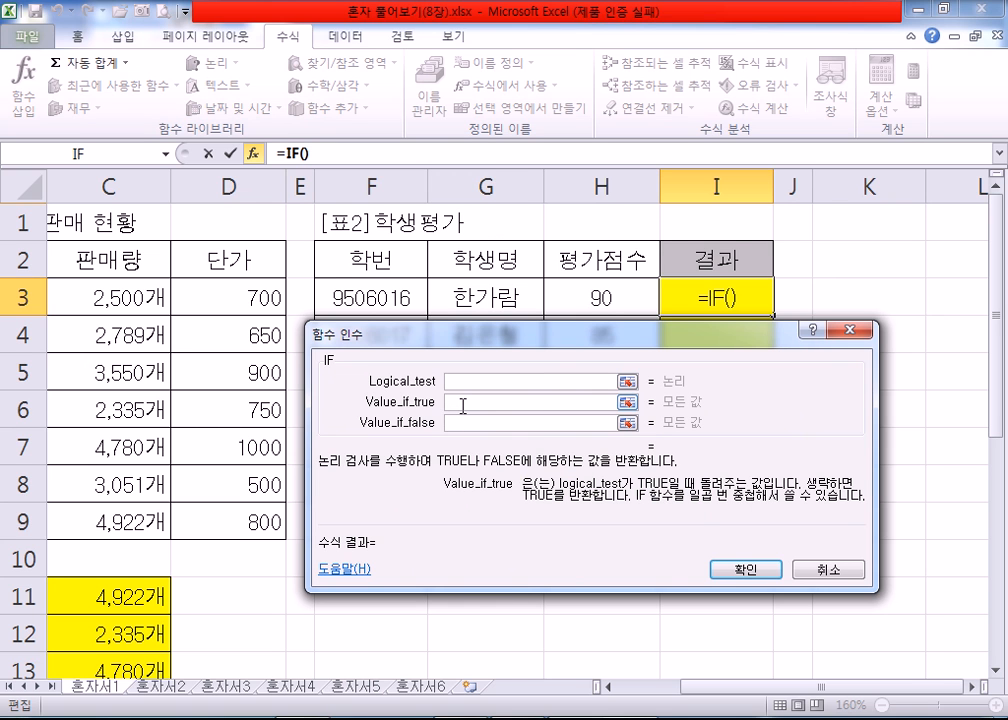
pyautogui.click(465, 423)
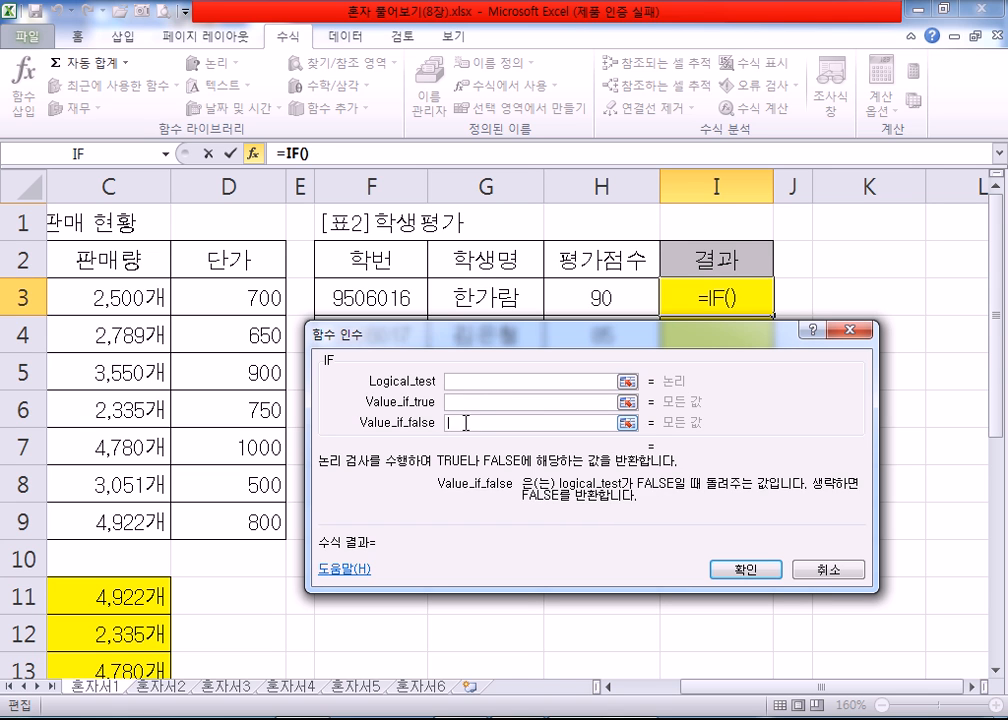
pyautogui.click(475, 402)
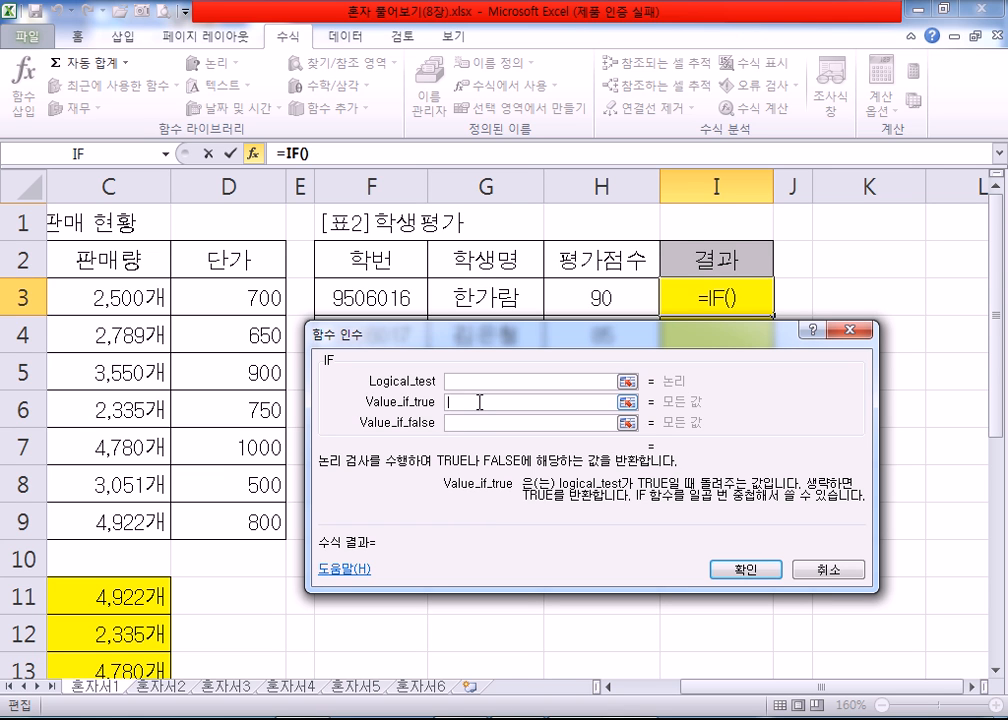
pyautogui.write('합격')
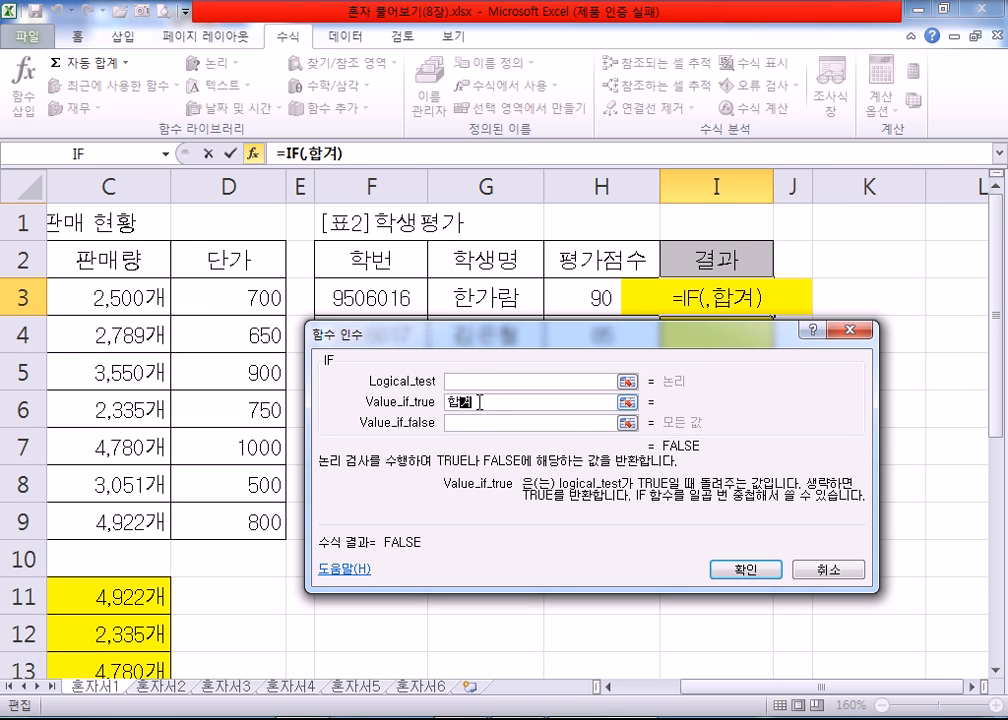
pyautogui.press('Tab')
pyautogui.write('재시험')
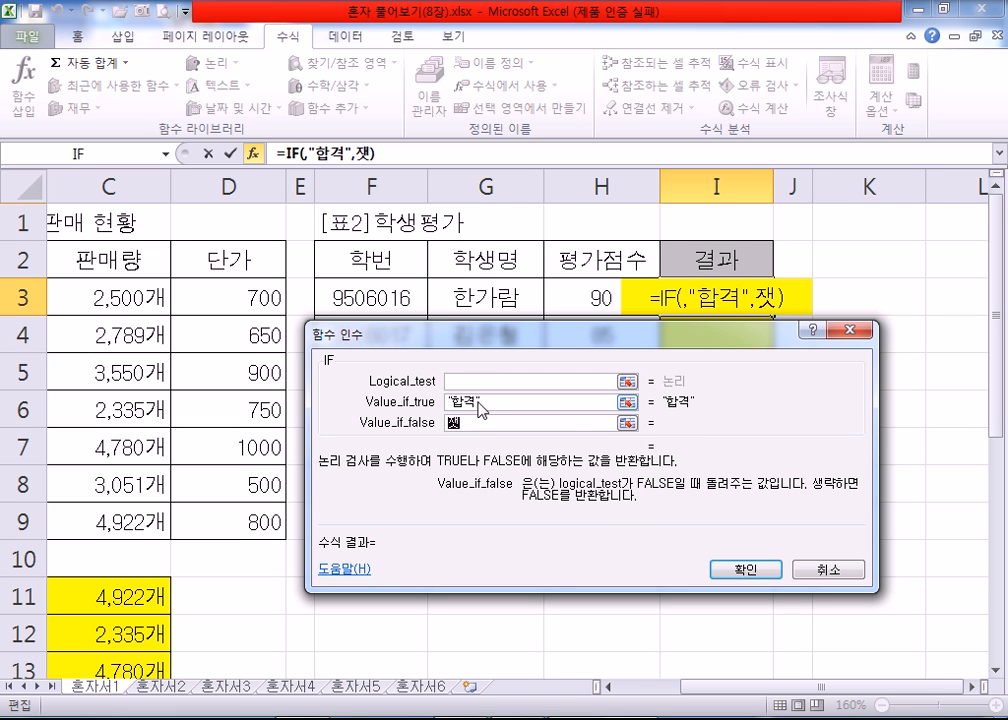
# Step: Set the IF function's Logical_test to H3>=80, referencing the first student's evaluation score
pyautogui.hotkey('shift', 'Tab')
pyautogui.hotkey('shift', 'Tab')
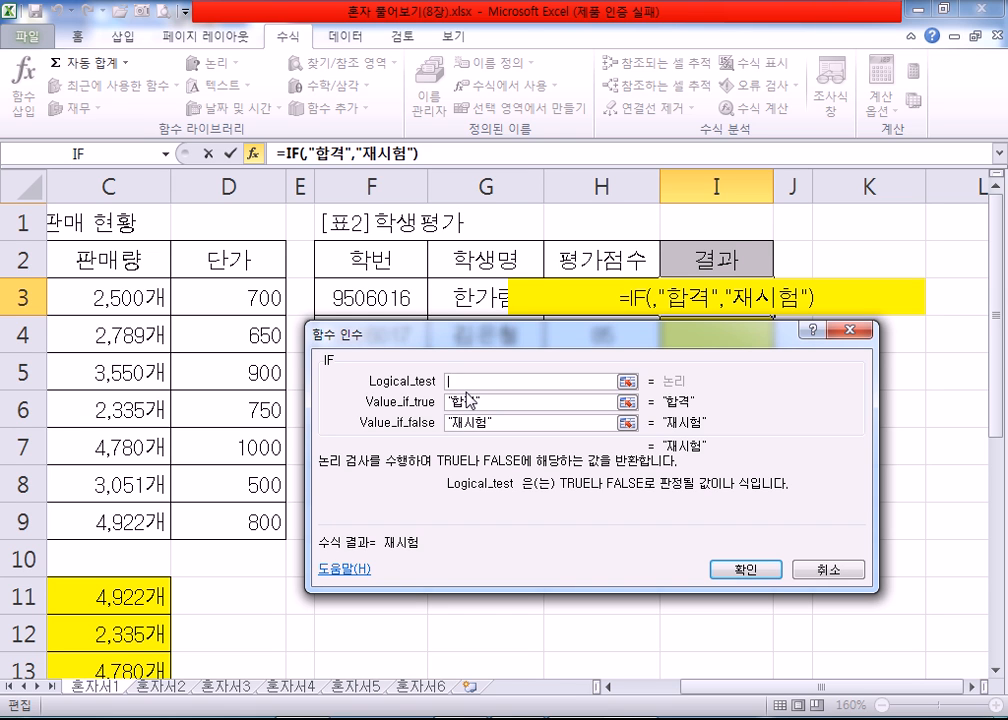
pyautogui.click(582, 298)
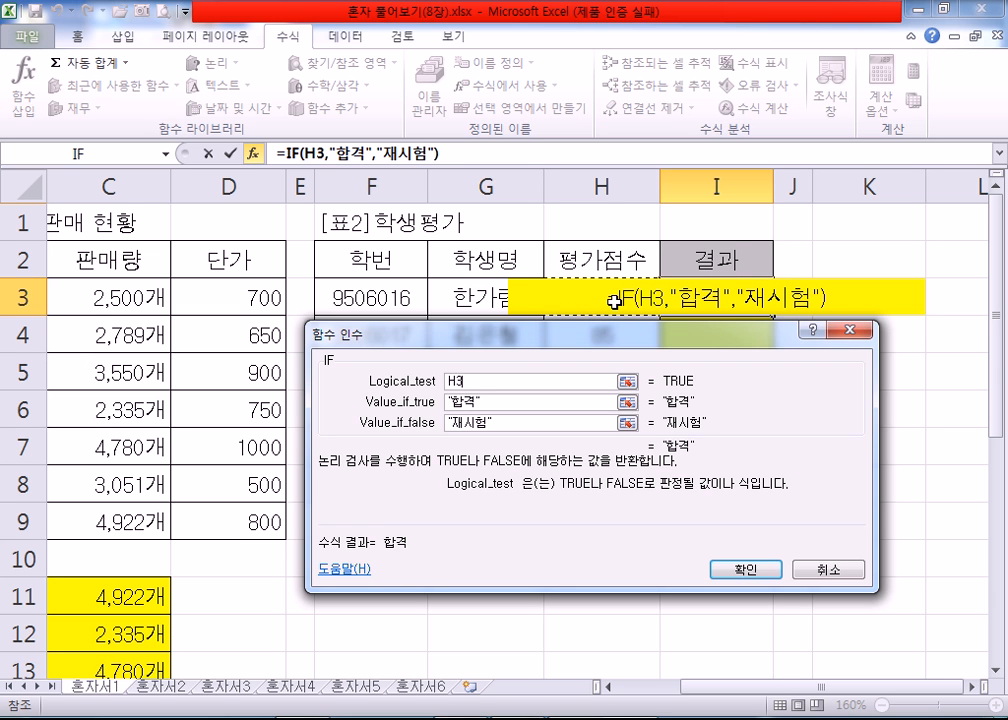
pyautogui.write('>=80')
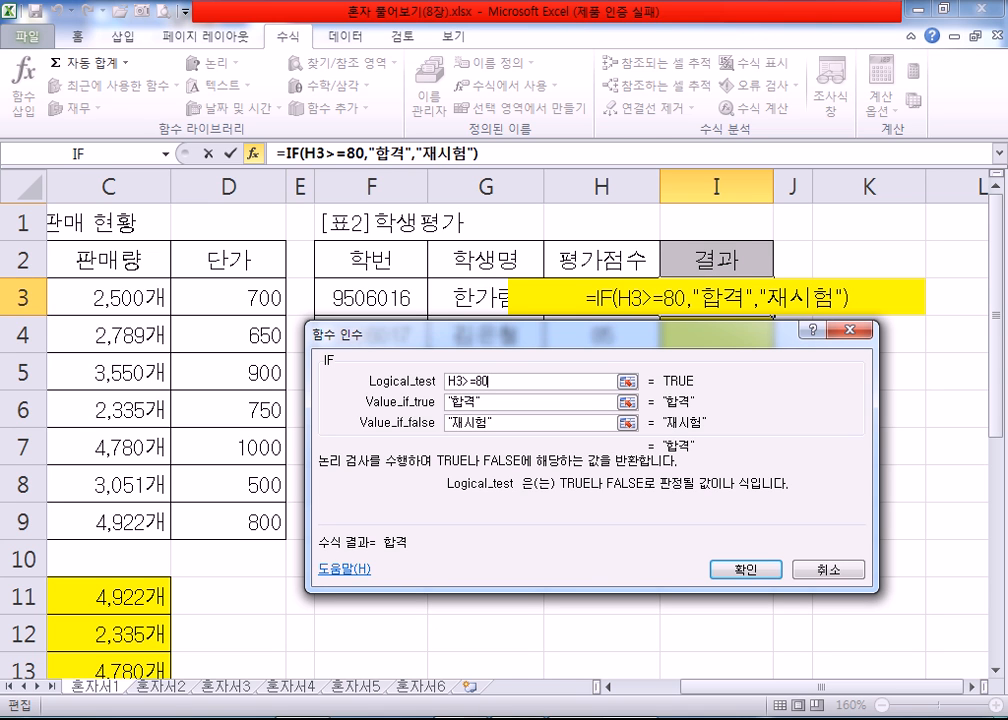
# Step: Switch to 함수.txt in Notepad and add the line "+, -, *, / : 산술연산자" below the dashed divider
pyautogui.hotkey('alt', 'Tab')
pyautogui.scroll(-1, 299, 432)
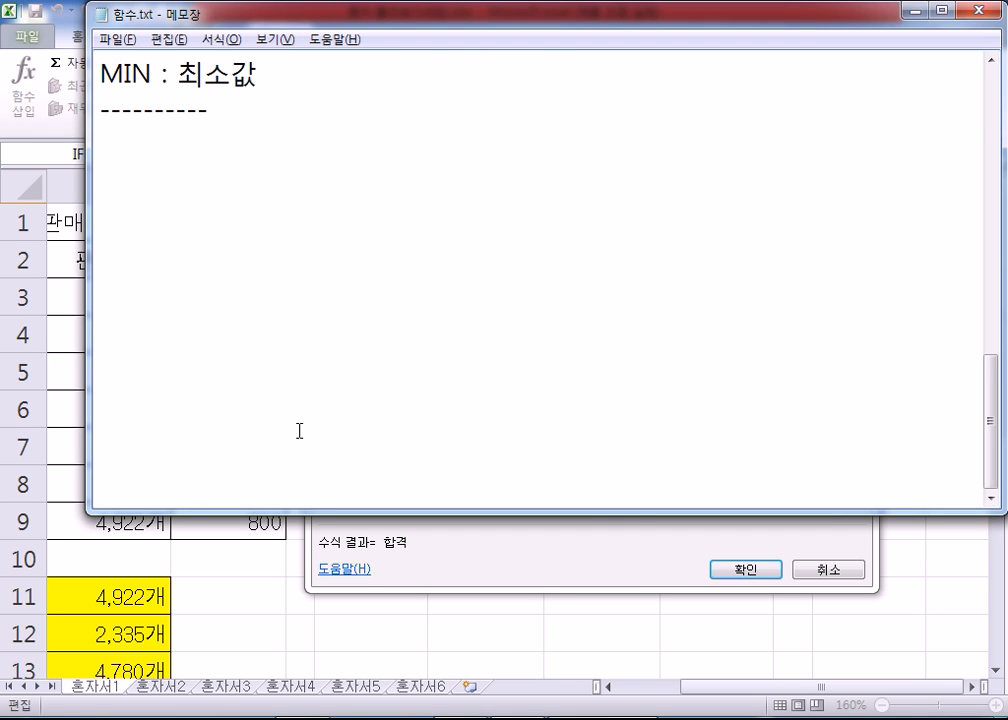
pyautogui.write('+,')
pyautogui.write(' - ')
pyautogui.write(', *')
pyautogui.write(', ')
pyautogui.write('/')
pyautogui.write(' : ')
pyautogui.write('TKS')
pyautogui.press('BackSpace')
pyautogui.press('BackSpace')
pyautogui.press('BackSpace')
pyautogui.press('Hangul')
pyautogui.write('산술연산자,')
pyautogui.press('BackSpace')
pyautogui.press('Return')
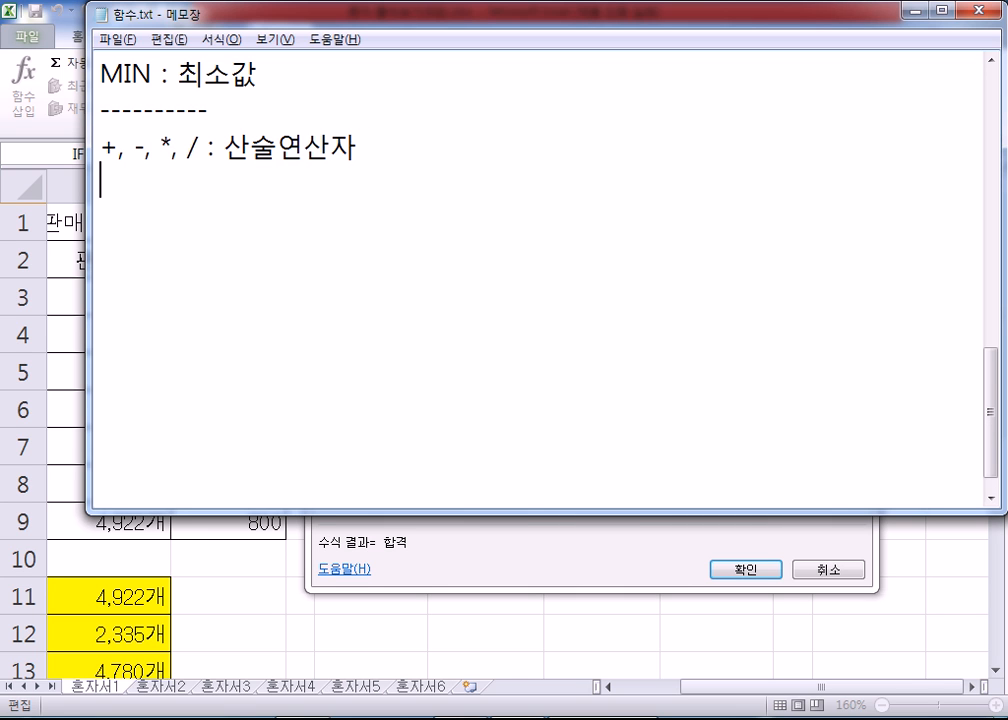
# Step: Add the line "=, <>, >, >=, <, <= : 관계연산자" under the arithmetic operators note
pyautogui.write('=, <>, >, >')
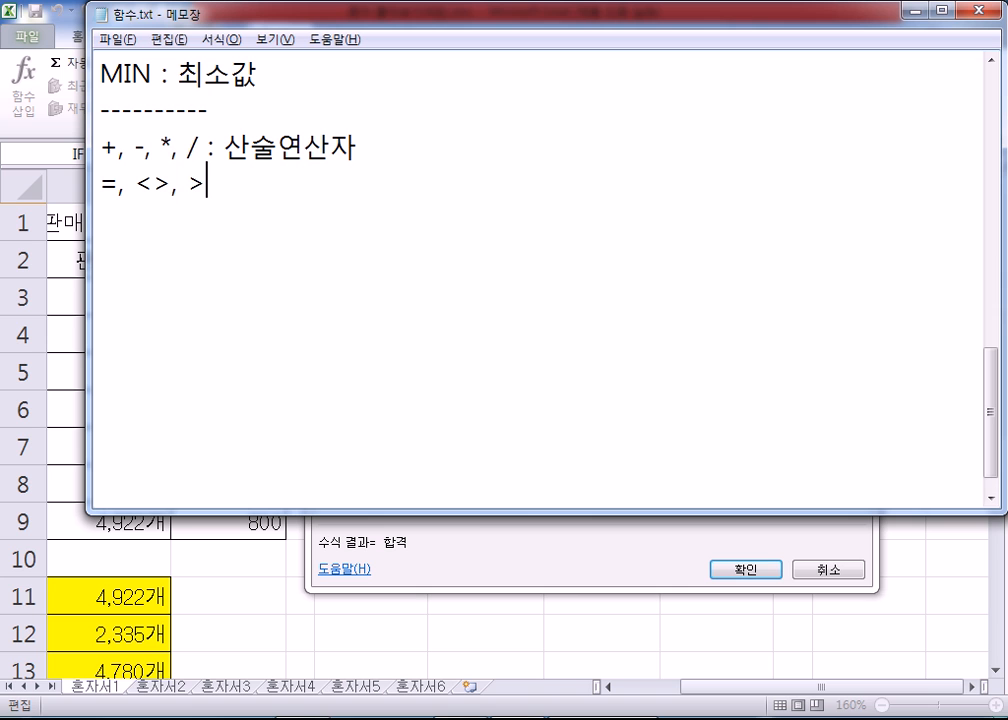
pyautogui.write('=, <, <= : RH')
pyautogui.press('BackSpace')
pyautogui.press('BackSpace')
pyautogui.write('관계여ㄴ산자')
pyautogui.press('Return')
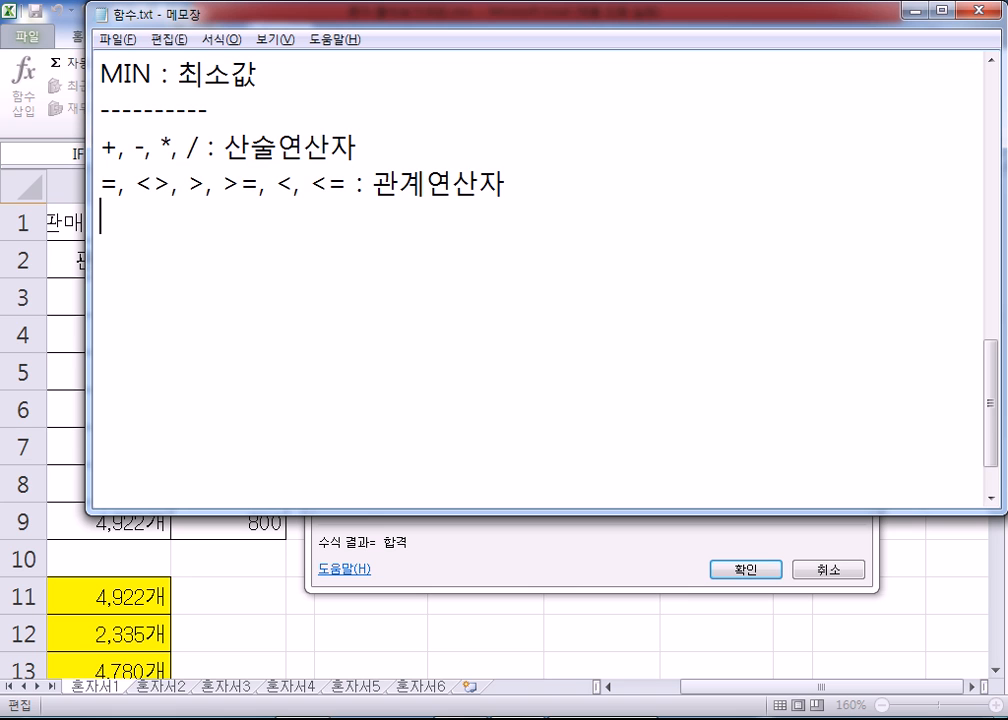
# Step: Add the lines "= : 같다" and "<> : 다르다" under the relational operators
pyautogui.write('= : 같다')
pyautogui.press('Return')
pyautogui.write('<> : 다')
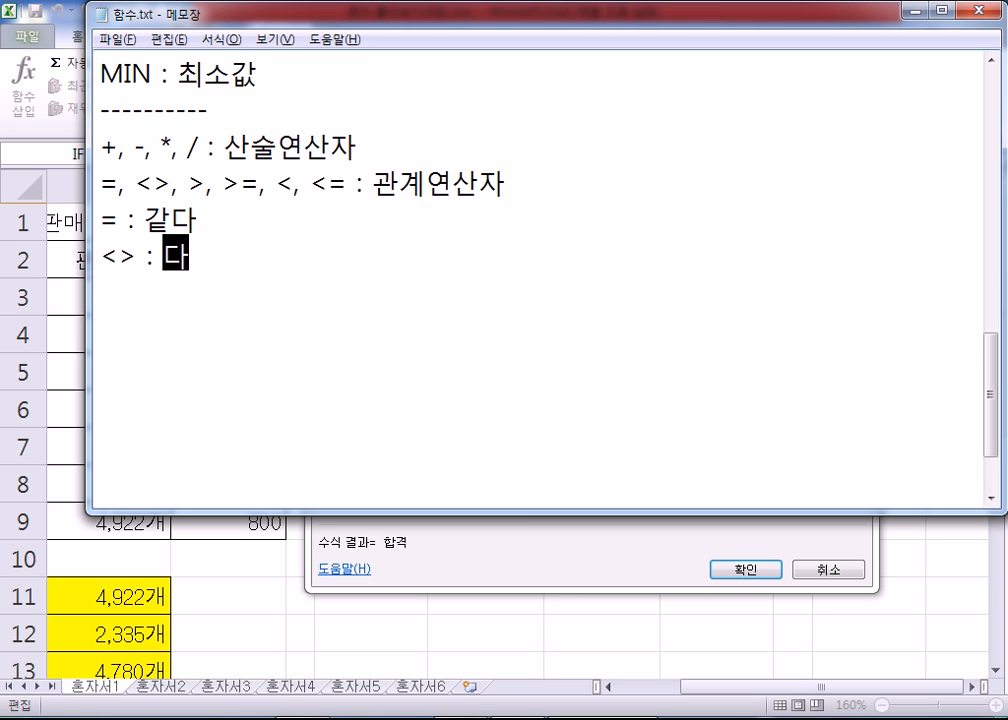
pyautogui.write('르다')
pyautogui.press('Return')
# Step: Add the lines "> : 크다(초과)" and ">= : 크거나 같다(이상)" to the operator notes
pyautogui.write('> : 크다(')
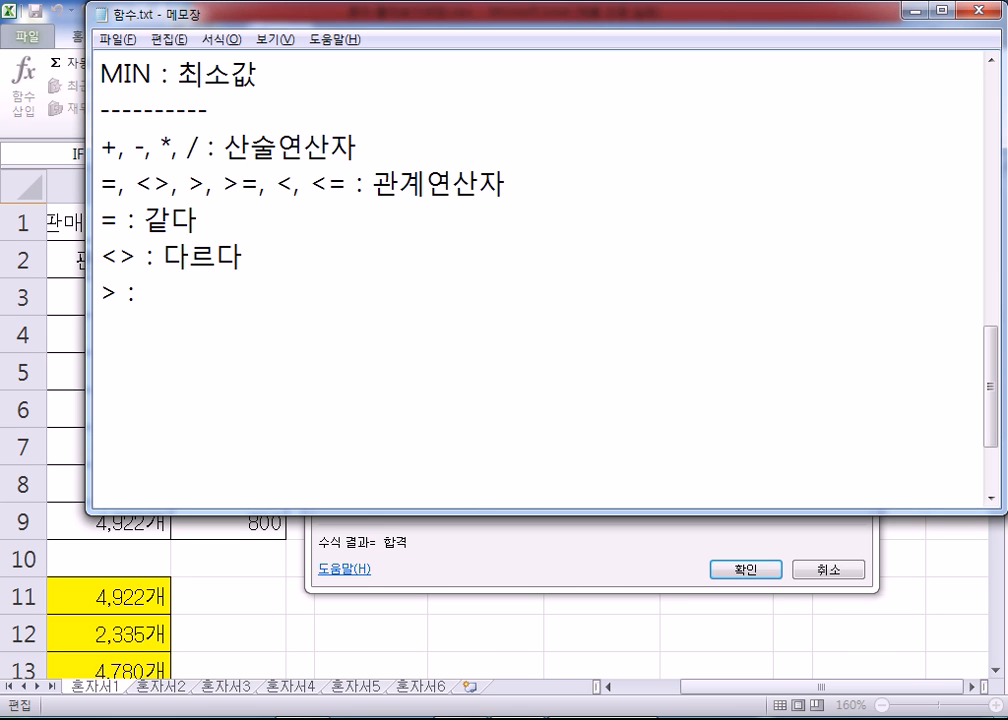
pyautogui.write('초과)')
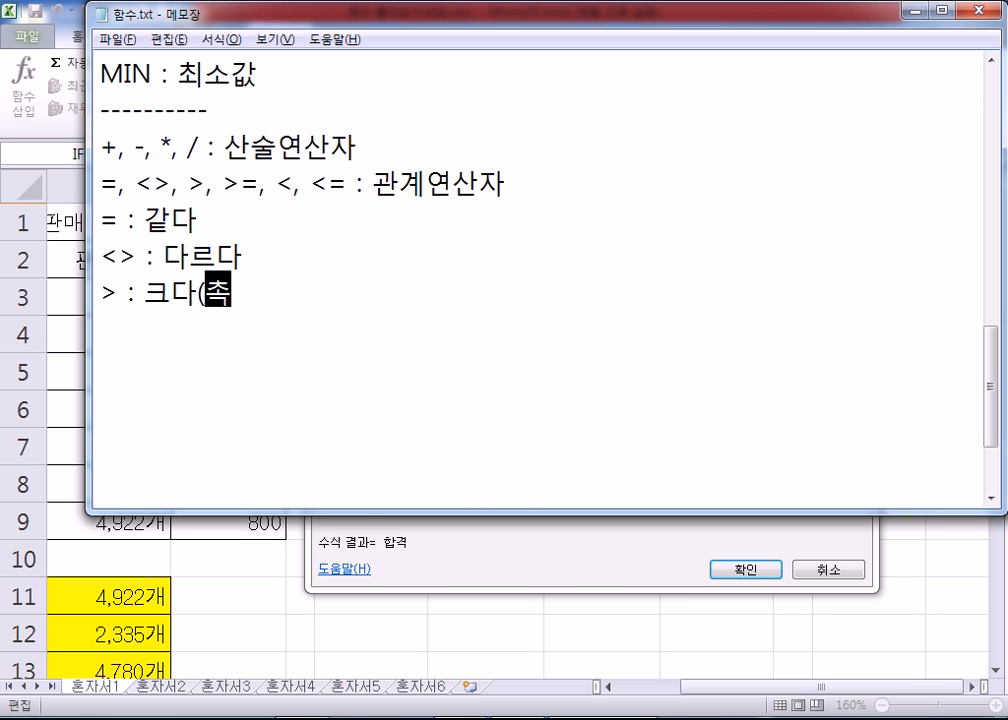
pyautogui.press('Return')
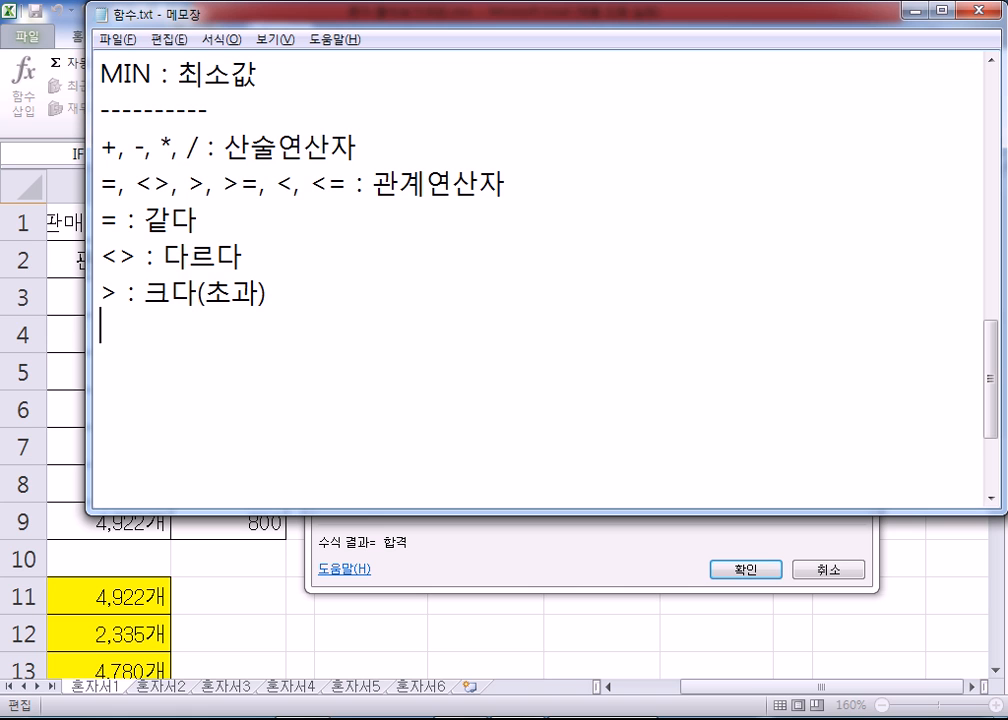
pyautogui.write('>= : 크건')
pyautogui.write('나 같다')
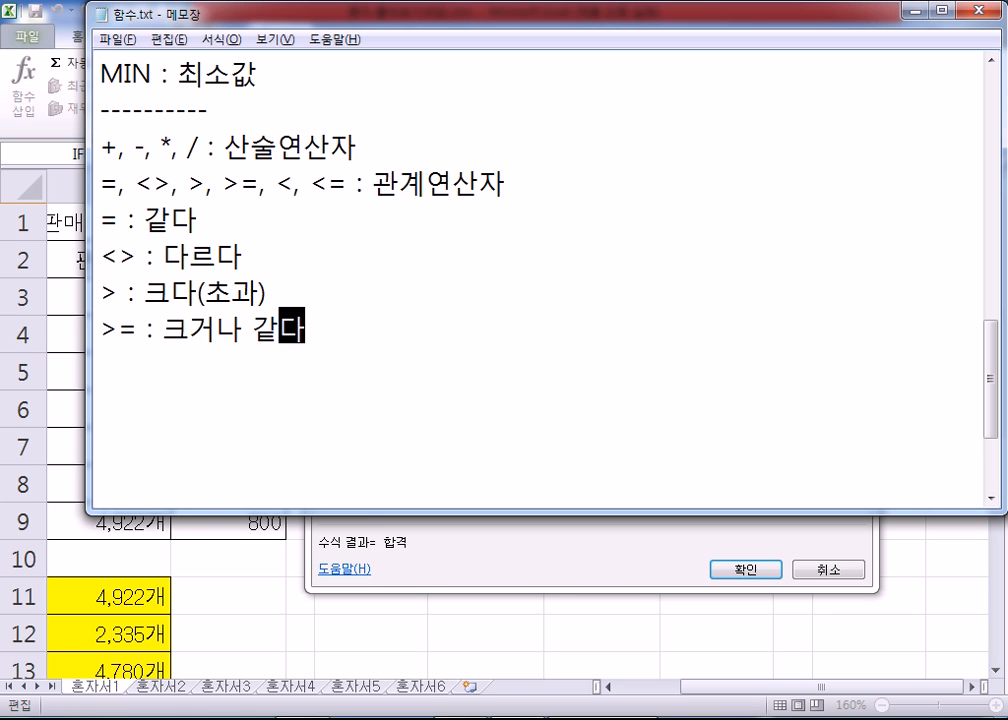
pyautogui.write('(이사상)')
pyautogui.press('Return')
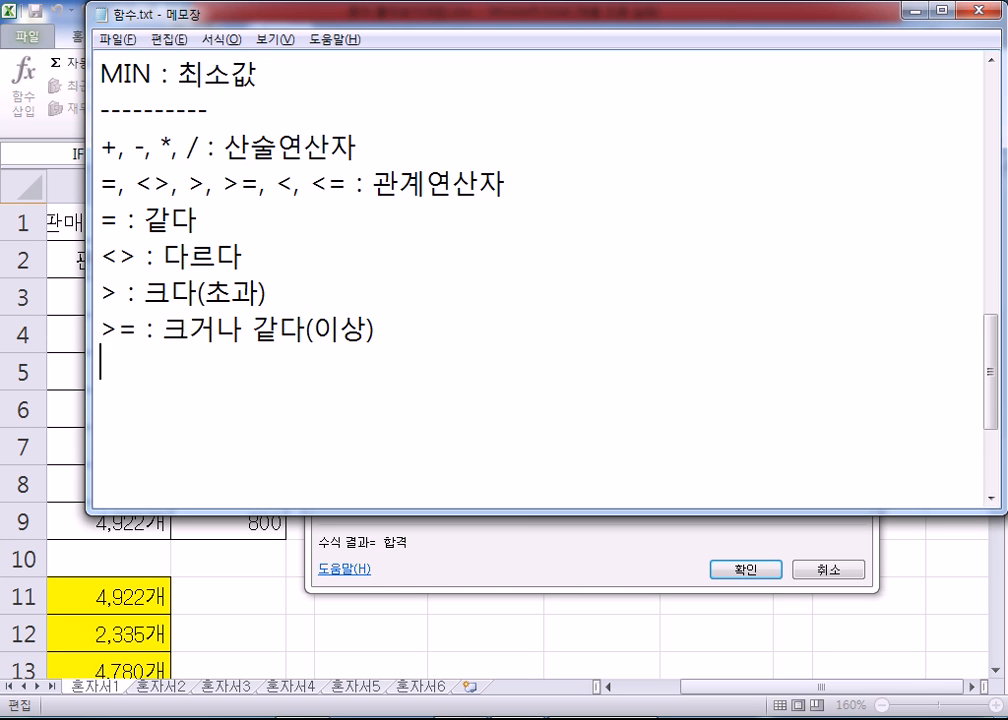
# Step: Add the lines "< : 작다(미만)" and "<= : 작거나 같다(이하)" to the operator notes
pyautogui.write('< : 작다(미만)')
pyautogui.press('Return')
pyautogui.write('<= : 자작거나 같다(')
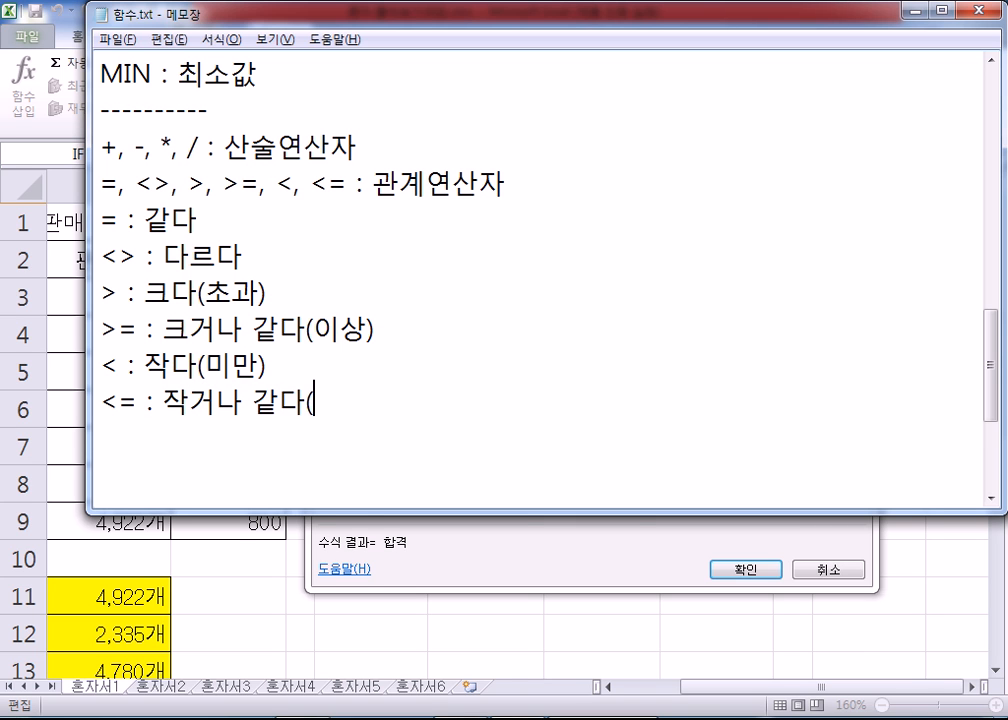
pyautogui.write('이하)')
pyautogui.press('Return')
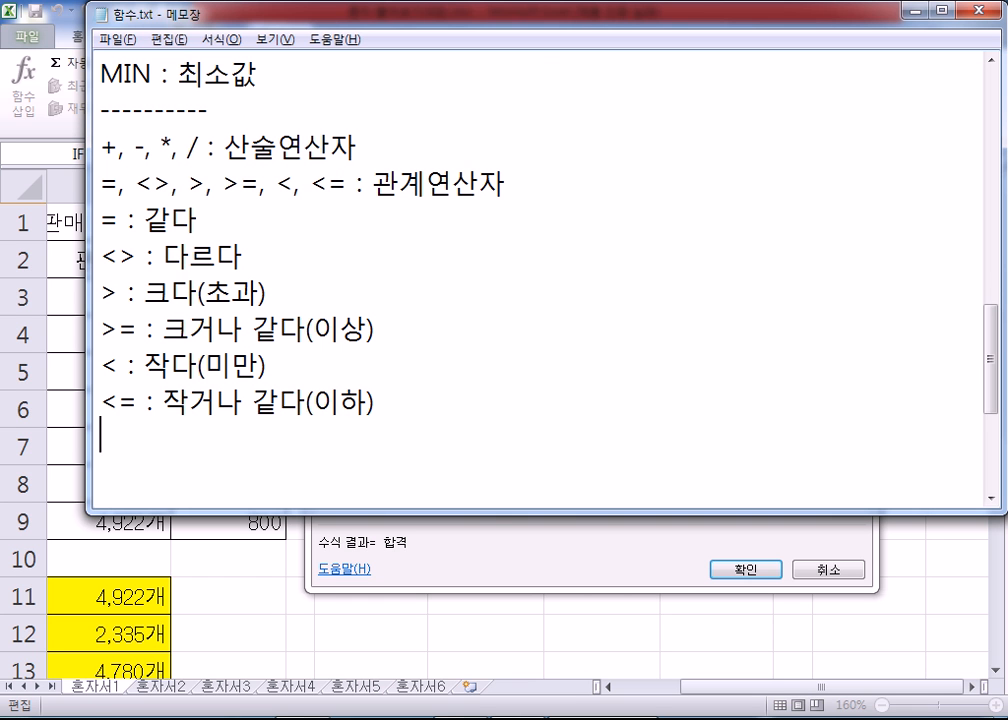
# Step: In Paint, sketch a circled > sign stacked over = with >= written beside it, and discard the drawing
pyautogui.click(22, 717)
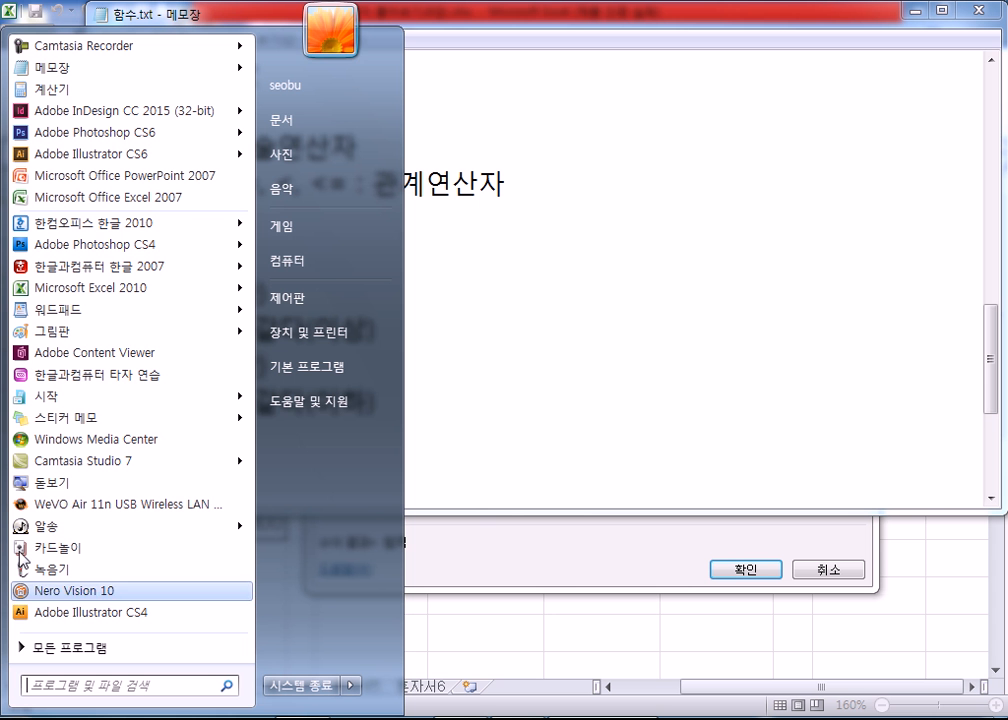
pyautogui.click(81, 332)
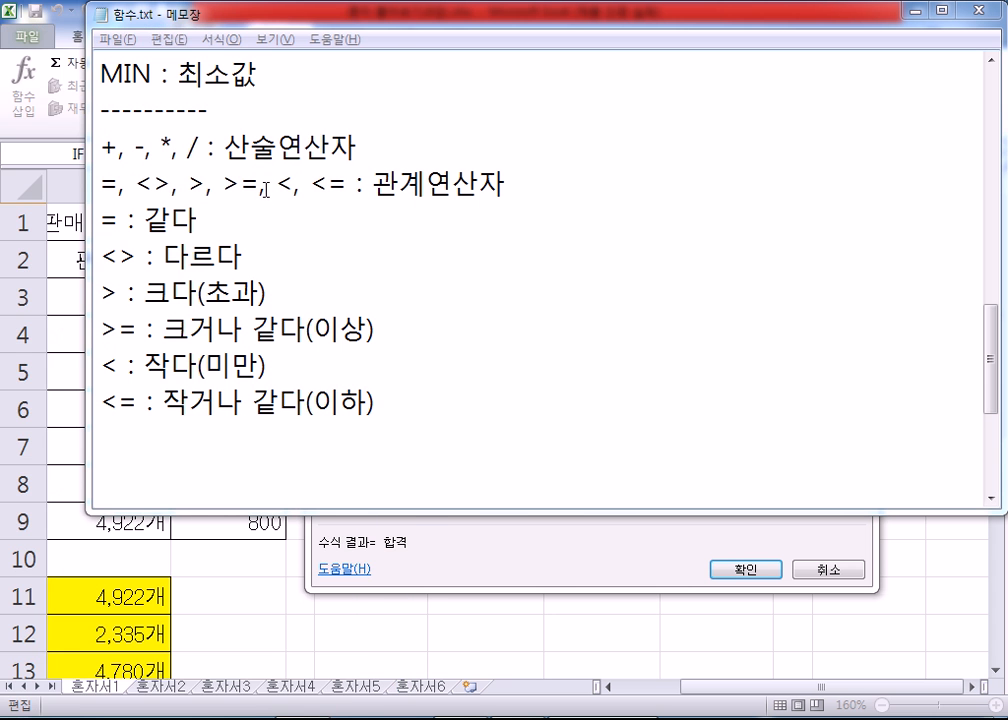
pyautogui.moveTo(48, 167)
pyautogui.mouseDown()
pyautogui.moveTo(83, 185)
pyautogui.moveTo(49, 237)
pyautogui.moveTo(112, 265)
pyautogui.mouseUp()
pyautogui.moveTo(50, 280); pyautogui.dragTo(102, 281)
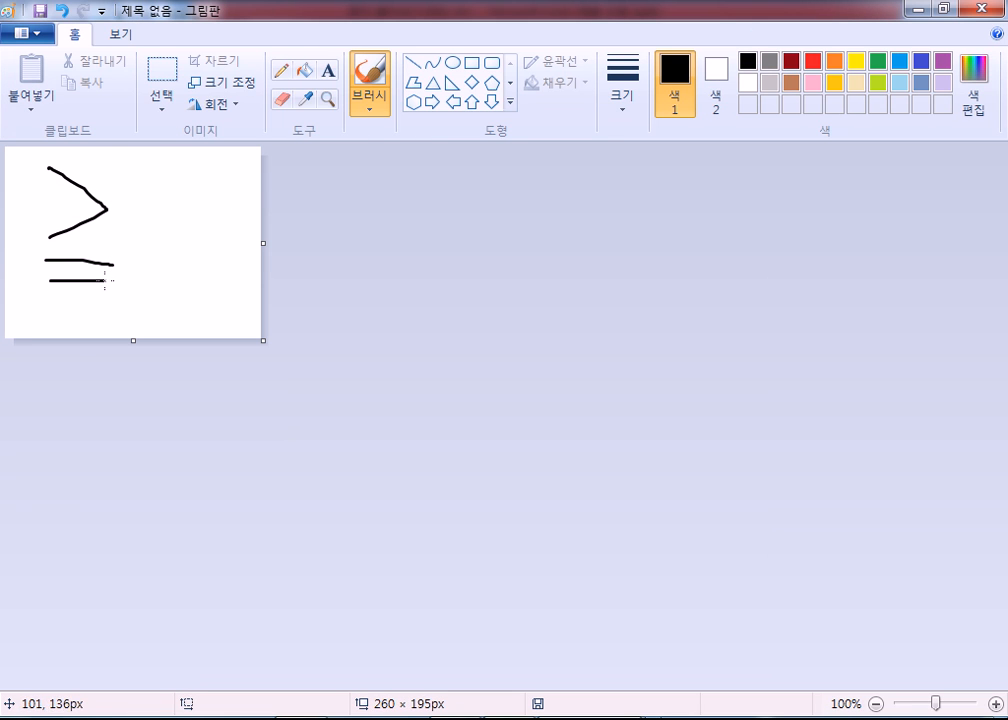
pyautogui.moveTo(30, 300)
pyautogui.mouseDown()
pyautogui.moveTo(22, 208)
pyautogui.moveTo(113, 173)
pyautogui.moveTo(121, 301)
pyautogui.moveTo(55, 308)
pyautogui.mouseUp()
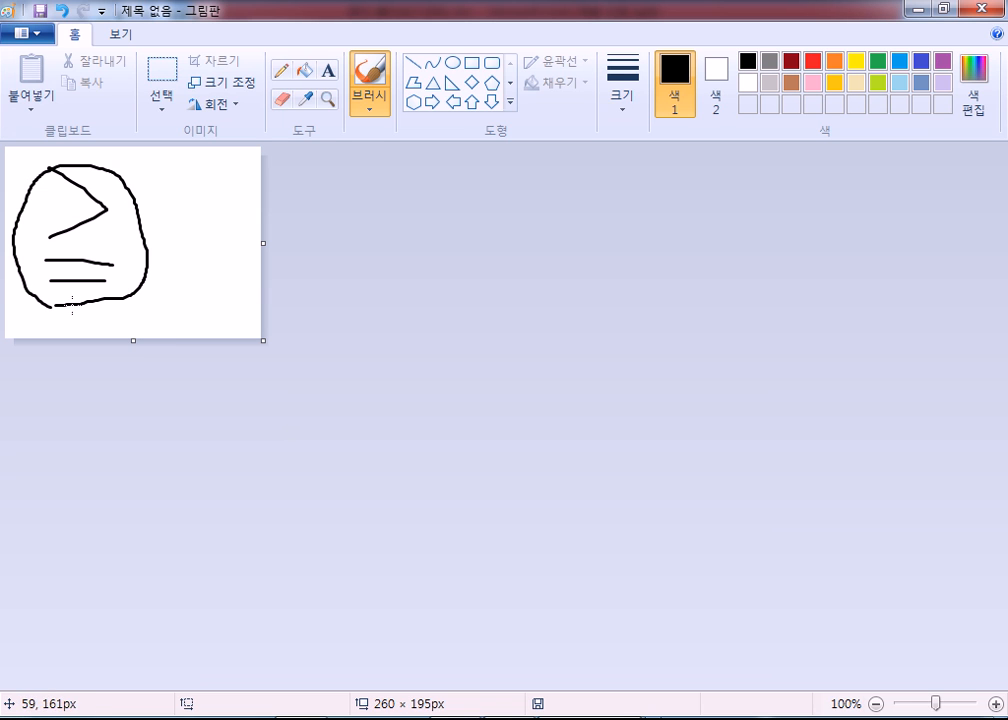
pyautogui.moveTo(180, 179)
pyautogui.mouseDown()
pyautogui.moveTo(211, 192)
pyautogui.moveTo(180, 220)
pyautogui.mouseUp()
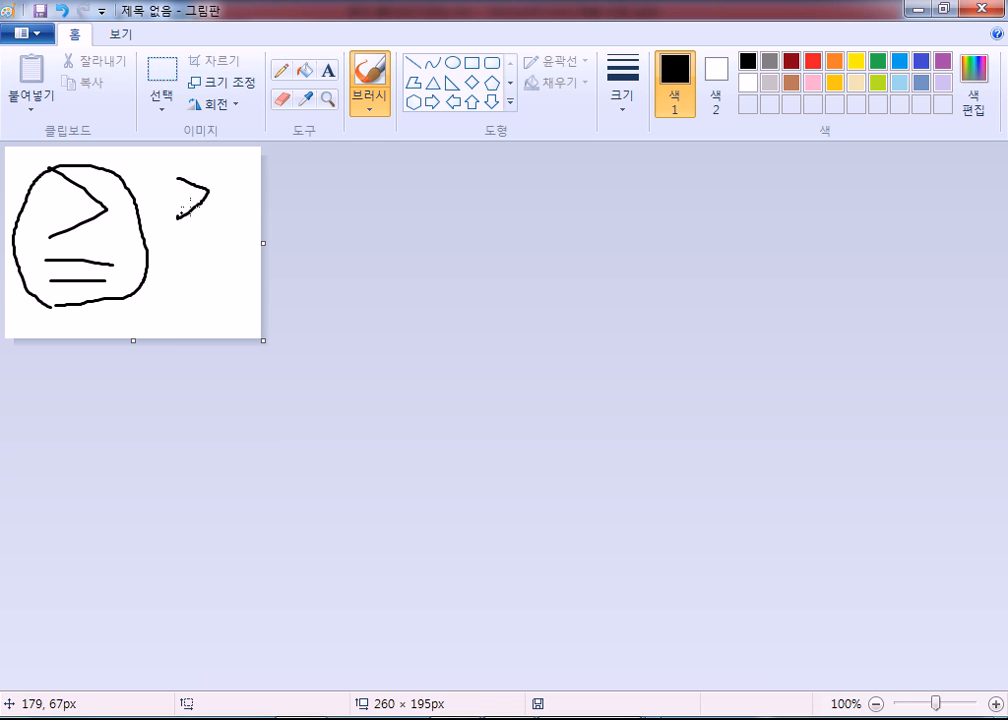
pyautogui.moveTo(220, 185); pyautogui.dragTo(238, 183)
pyautogui.click(983, 20)
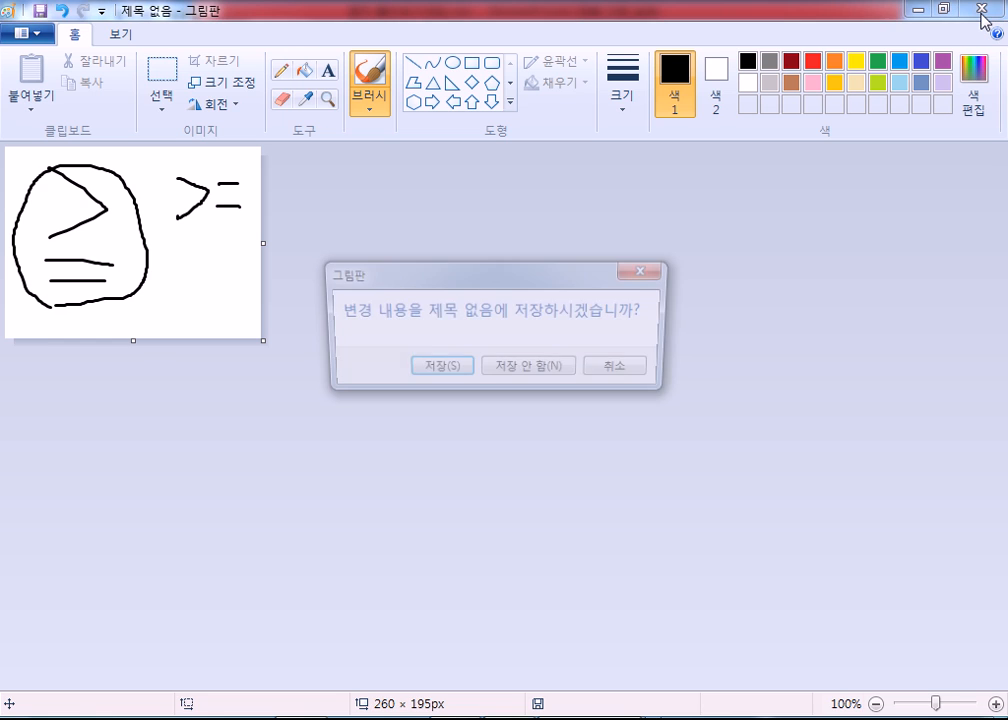
pyautogui.press('n')
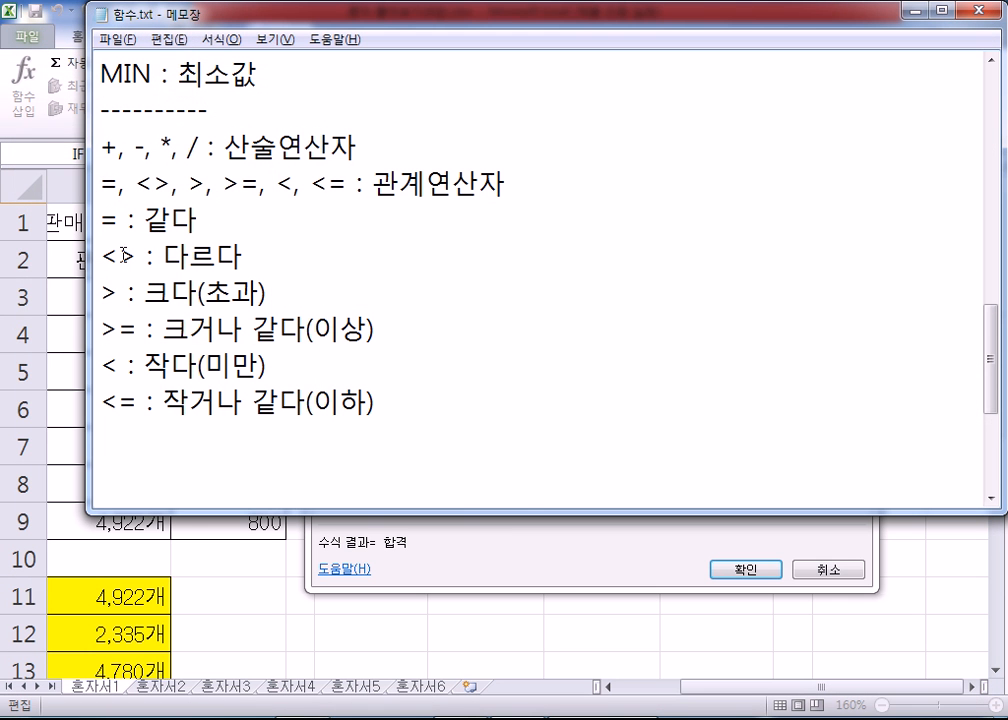
# Step: Highlight the = and <> operators in the notes, including the separate < and > characters of <>
pyautogui.moveTo(140, 257); pyautogui.dragTo(100, 257)
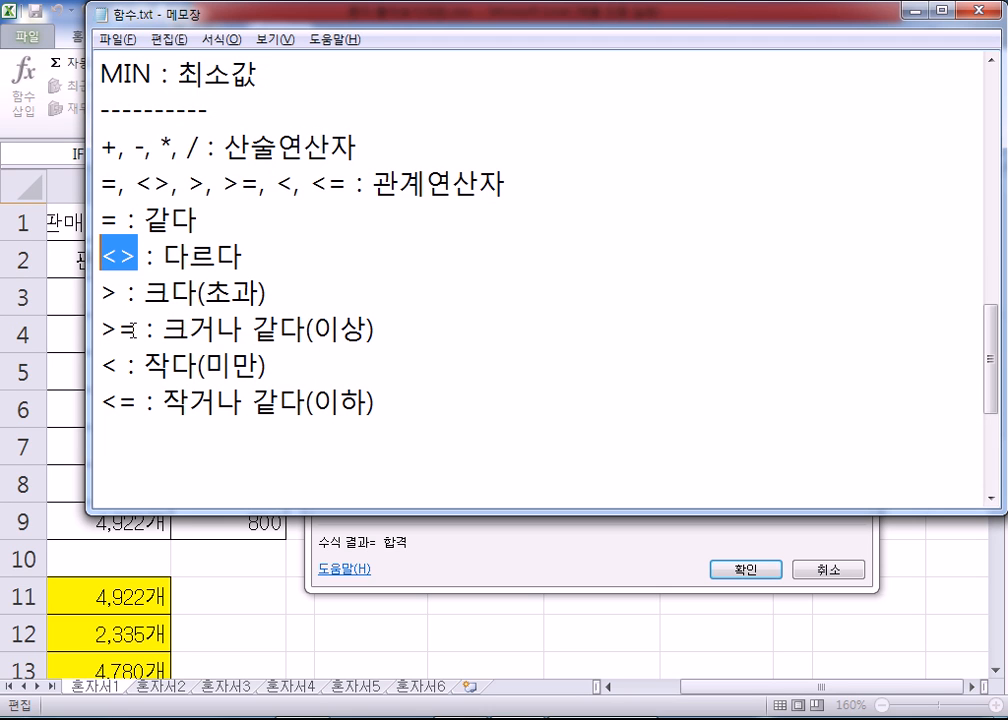
pyautogui.moveTo(119, 220); pyautogui.dragTo(97, 216)
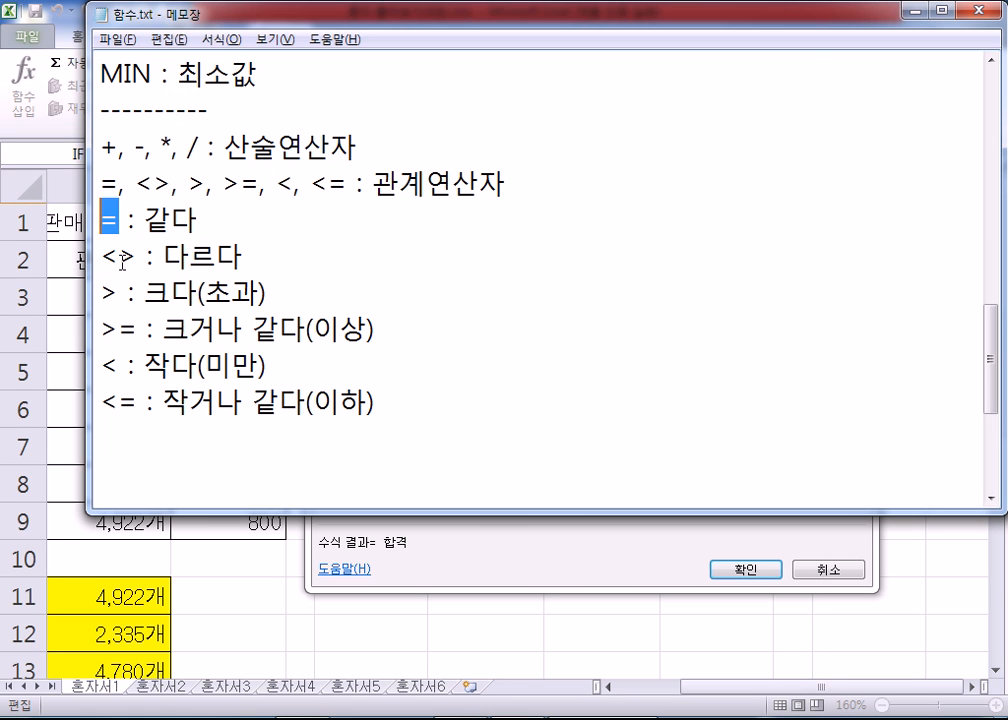
pyautogui.moveTo(119, 257); pyautogui.dragTo(102, 257)
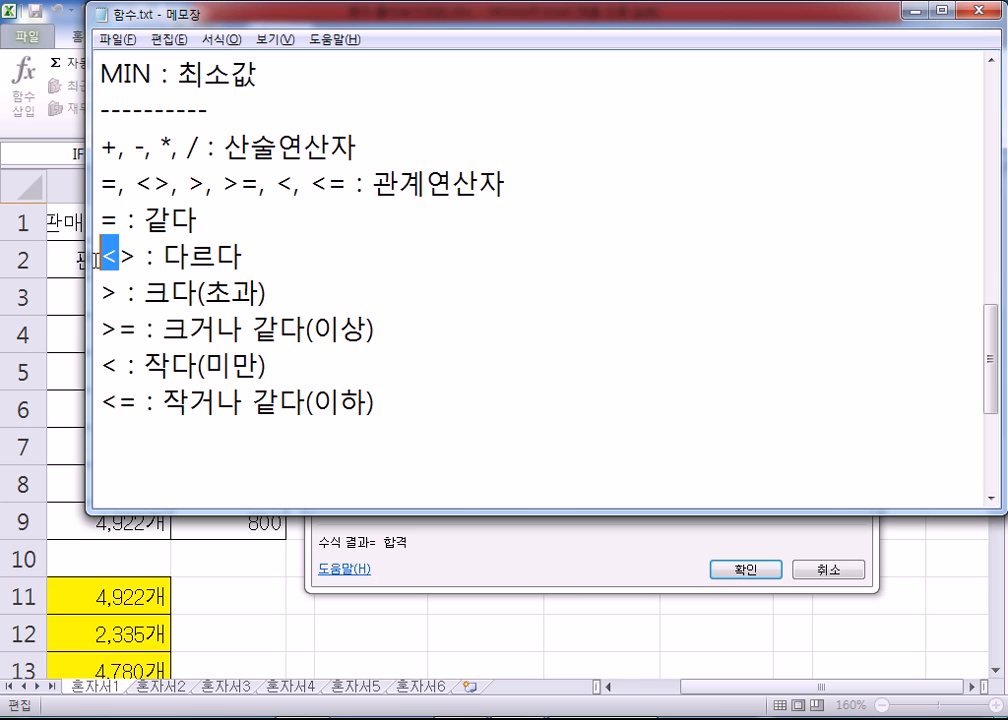
pyautogui.moveTo(113, 257); pyautogui.dragTo(136, 257)
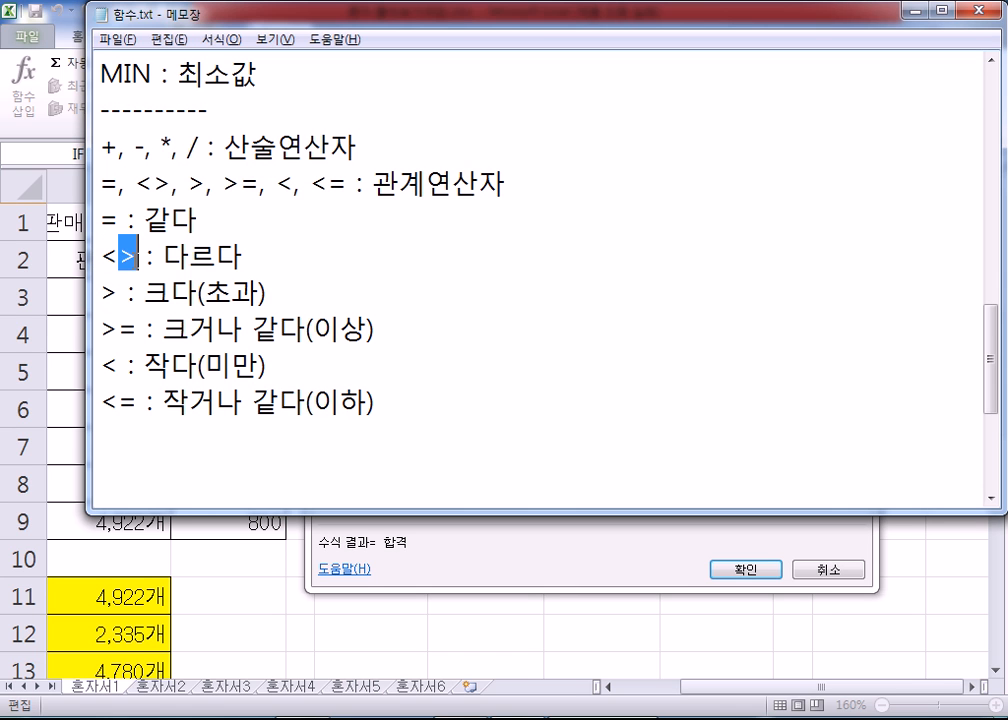
# Step: Add a dashed separator line below the relational operator list in the notes
pyautogui.click(148, 441)
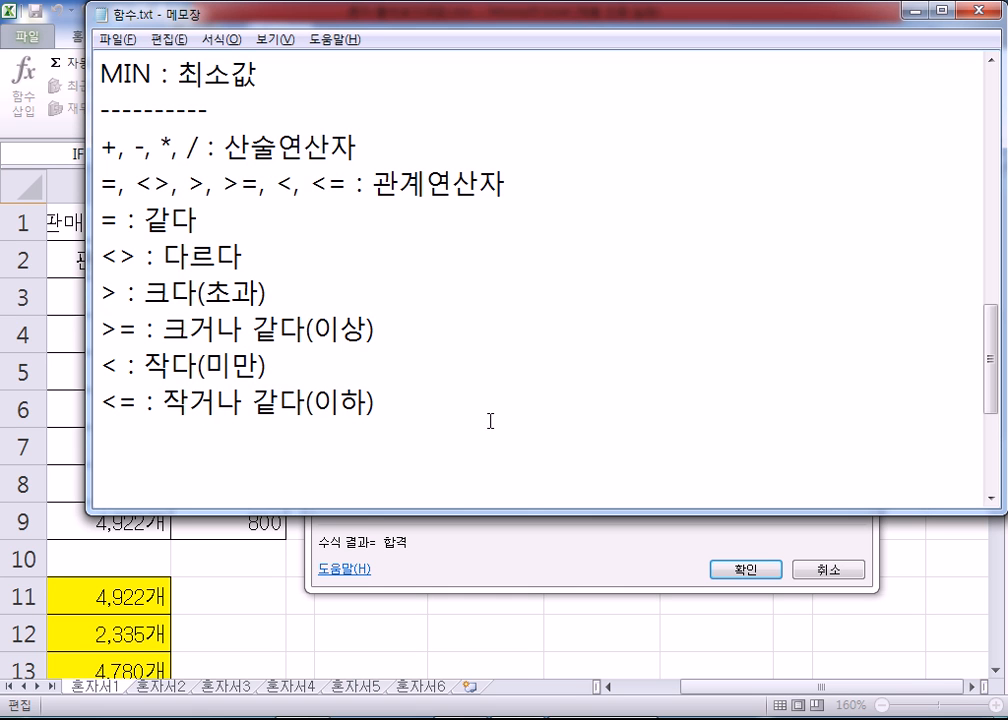
pyautogui.write('---------')
pyautogui.press('Return')
# Step: Copy the logical test H3>=80 from Excel's IF function arguments into the Notepad notes under the separator line
pyautogui.hotkey('alt', 'Tab')
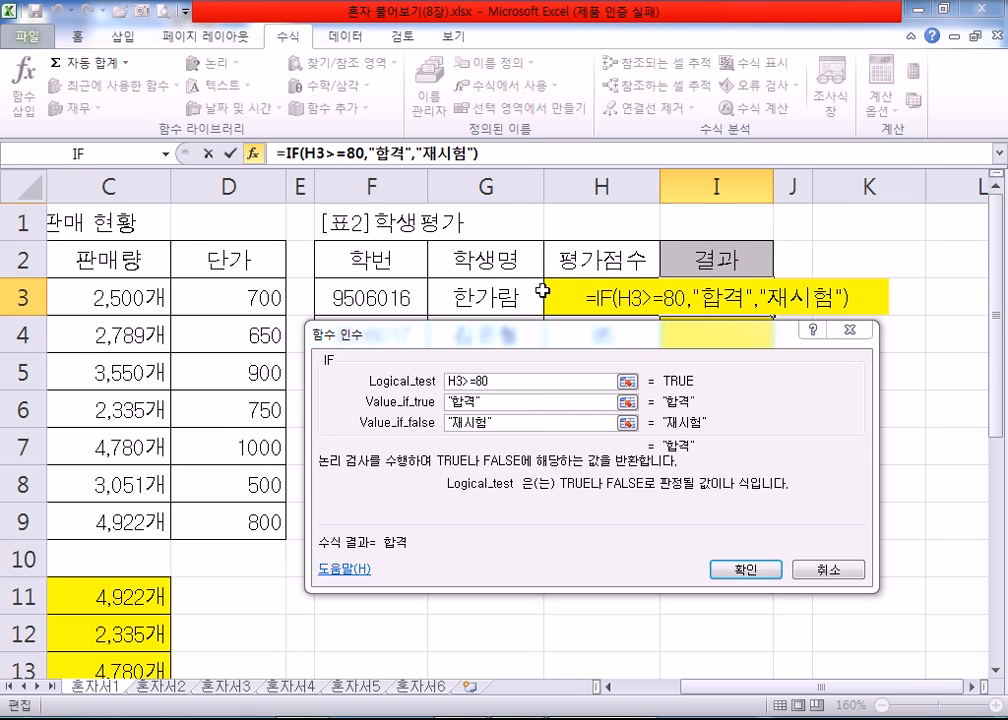
pyautogui.click(452, 381)
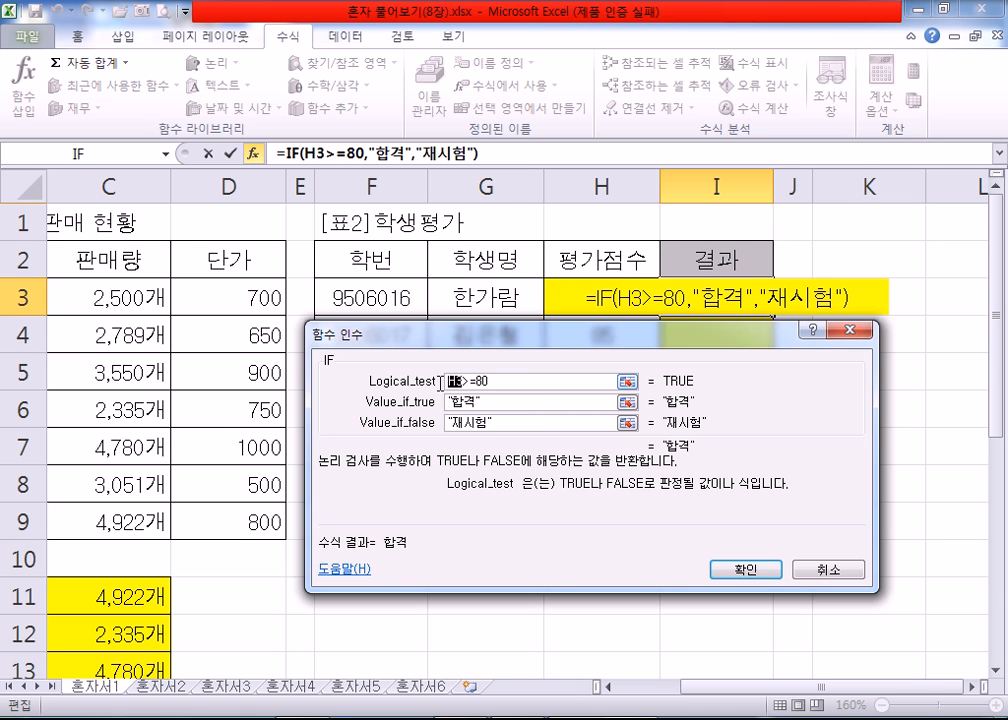
pyautogui.doubleClick(480, 381)
pyautogui.moveTo(458, 381); pyautogui.dragTo(472, 381)
pyautogui.moveTo(497, 384); pyautogui.dragTo(411, 384)
pyautogui.hotkey('ctrl', 'c')
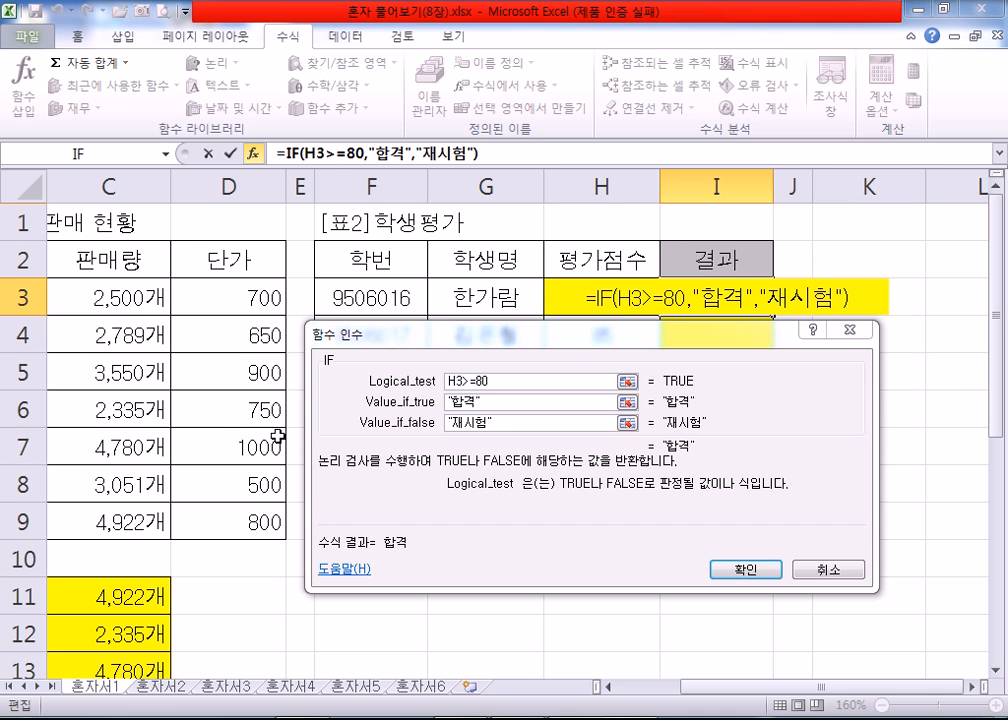
pyautogui.hotkey('alt', 'Tab')
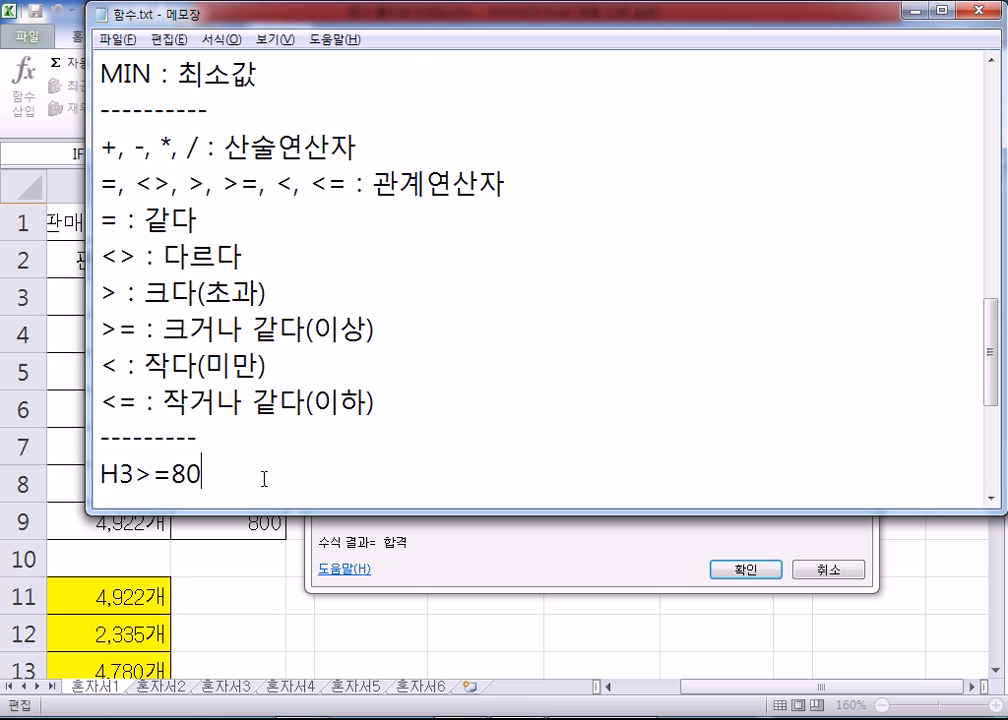
pyautogui.hotkey('ctrl', 'v')
# Step: Complete the H3>=80 note line with the explanation ": H3값이 80 이상이면"
pyautogui.scroll(-4, 369, 437)
pyautogui.write(': H3값ㅇ')
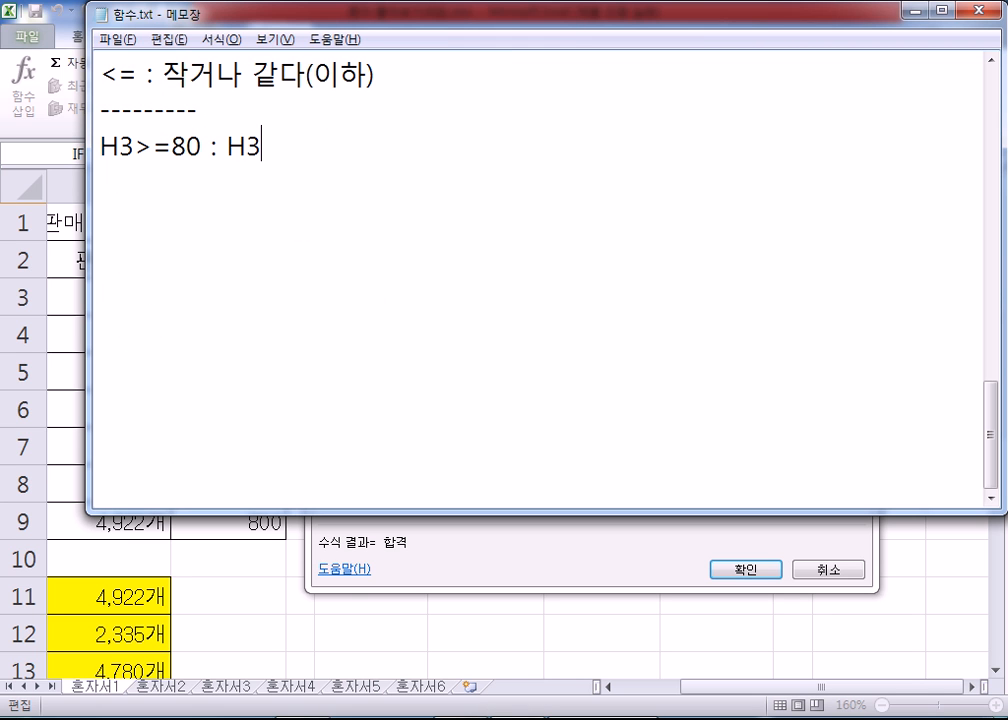
pyautogui.write('80점')
pyautogui.press('BackSpace')
pyautogui.press('BackSpace')
pyautogui.press('BackSpace')
pyautogui.write('이상이면')
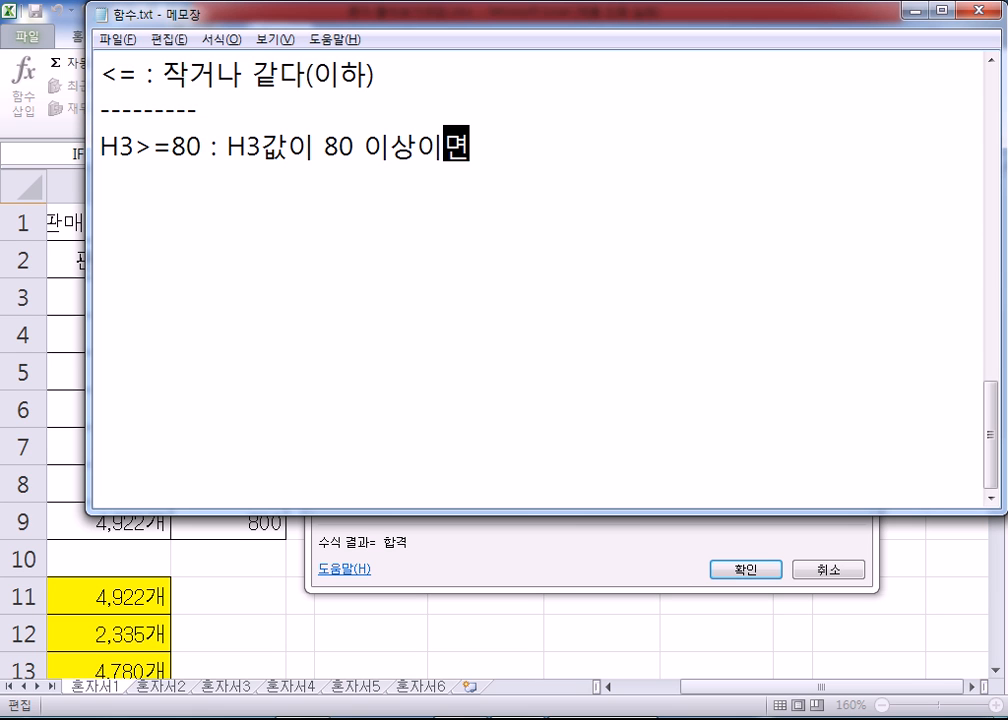
# Step: Highlight H3, 80 and >= separately in the new note line, and the whole condition H3>=80
pyautogui.moveTo(135, 147); pyautogui.dragTo(100, 147)
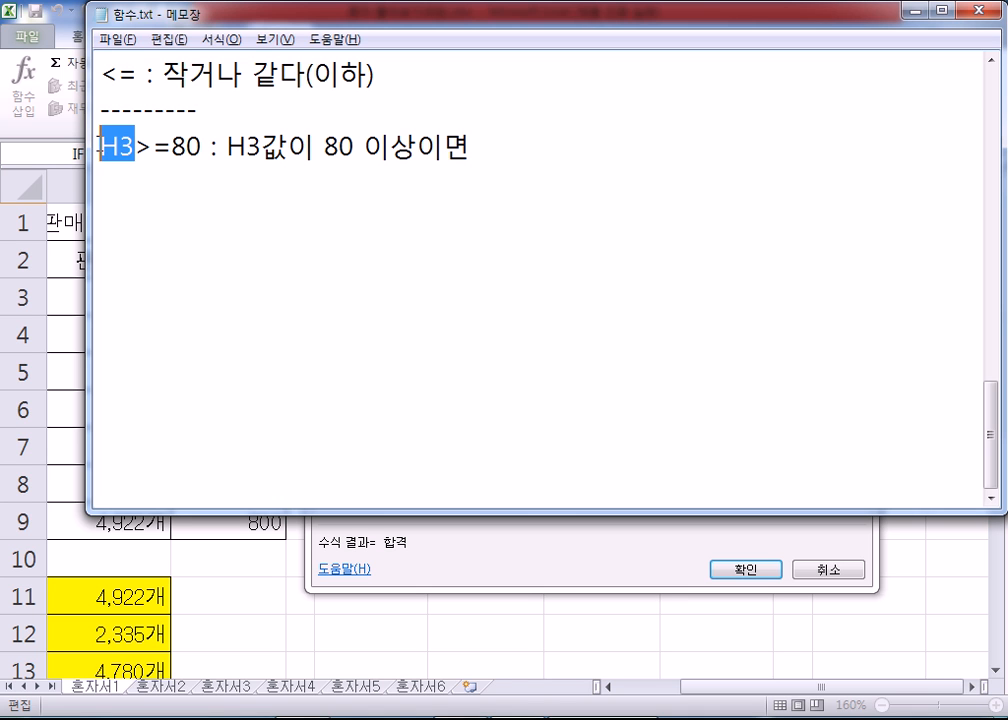
pyautogui.moveTo(172, 146); pyautogui.dragTo(204, 142)
pyautogui.moveTo(134, 146); pyautogui.dragTo(172, 146)
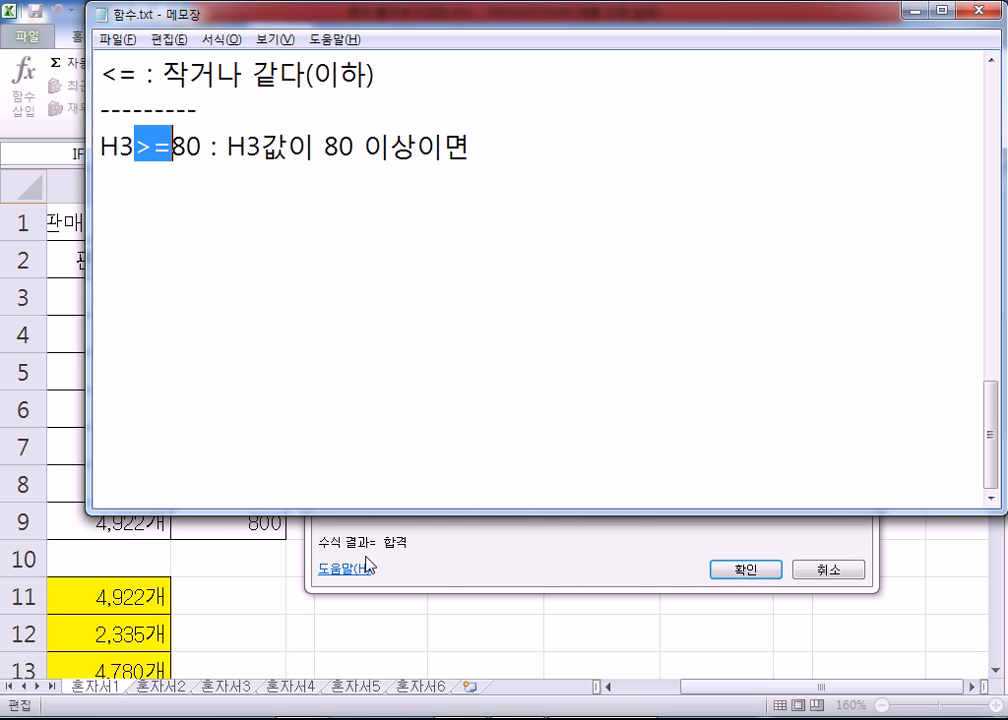
pyautogui.click(492, 716)
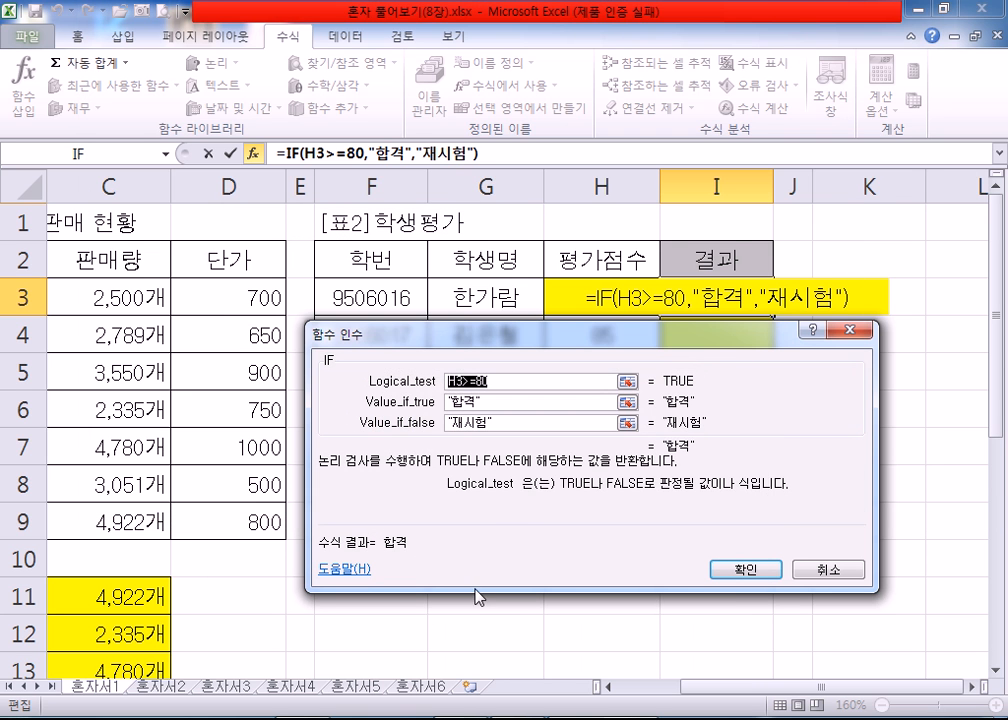
pyautogui.click(492, 716)
pyautogui.scroll(2, 240, 360)
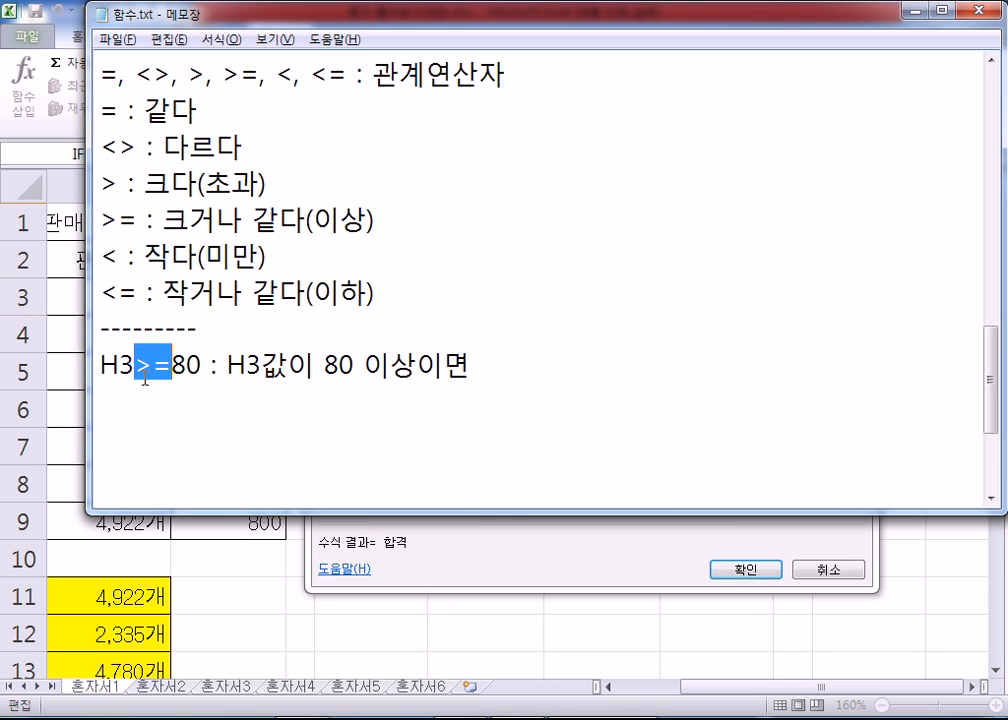
pyautogui.scroll(-1, 147, 380)
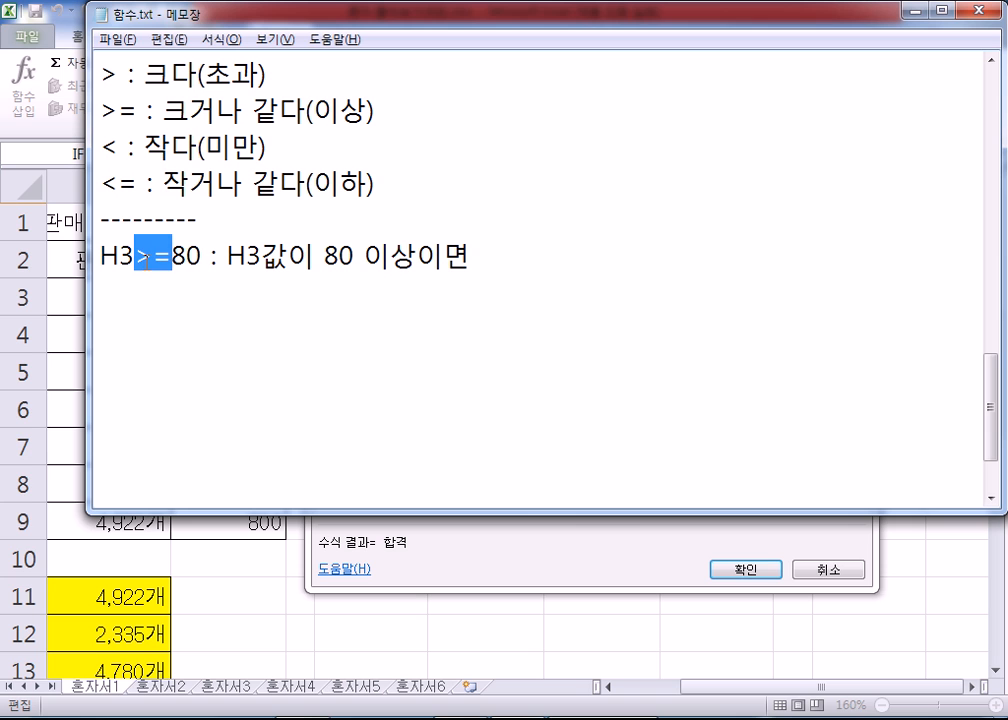
pyautogui.moveTo(101, 258); pyautogui.dragTo(202, 258)
pyautogui.click(168, 292)
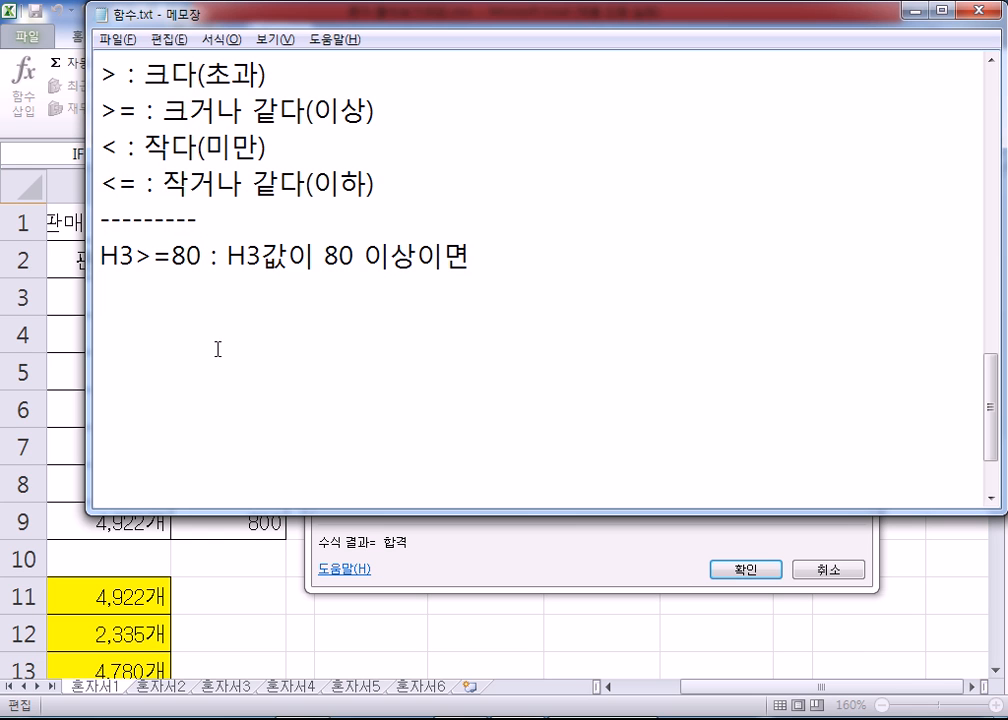
# Step: Back in Excel, confirm the IF formula in I3 and fill it down through I8 in the 결과 column
pyautogui.hotkey('alt', 'Tab')
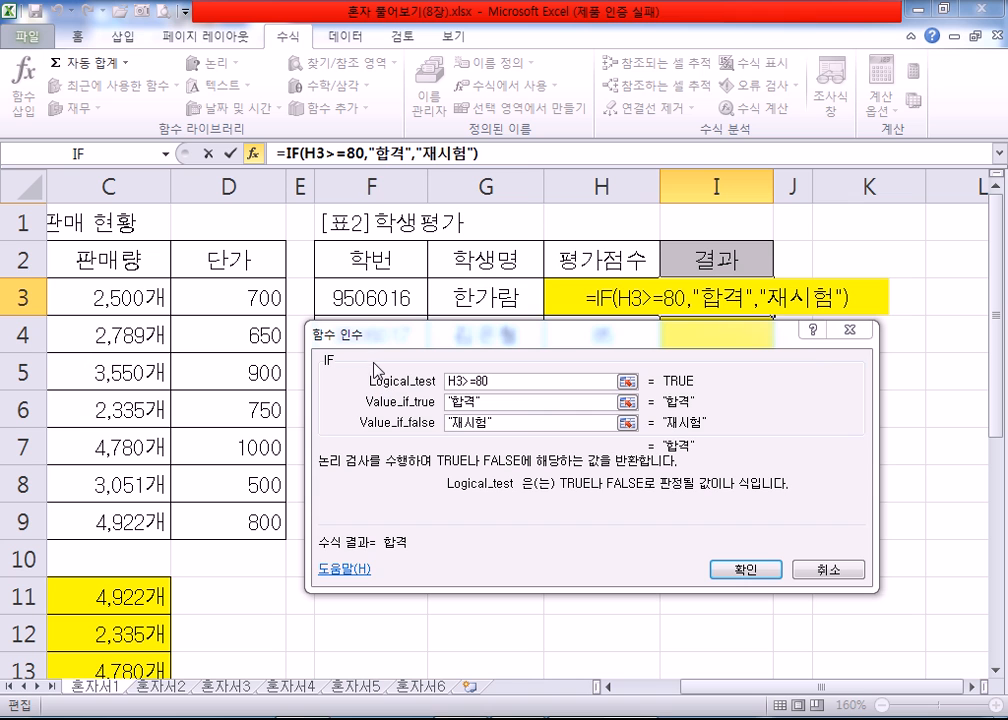
pyautogui.click(763, 570)
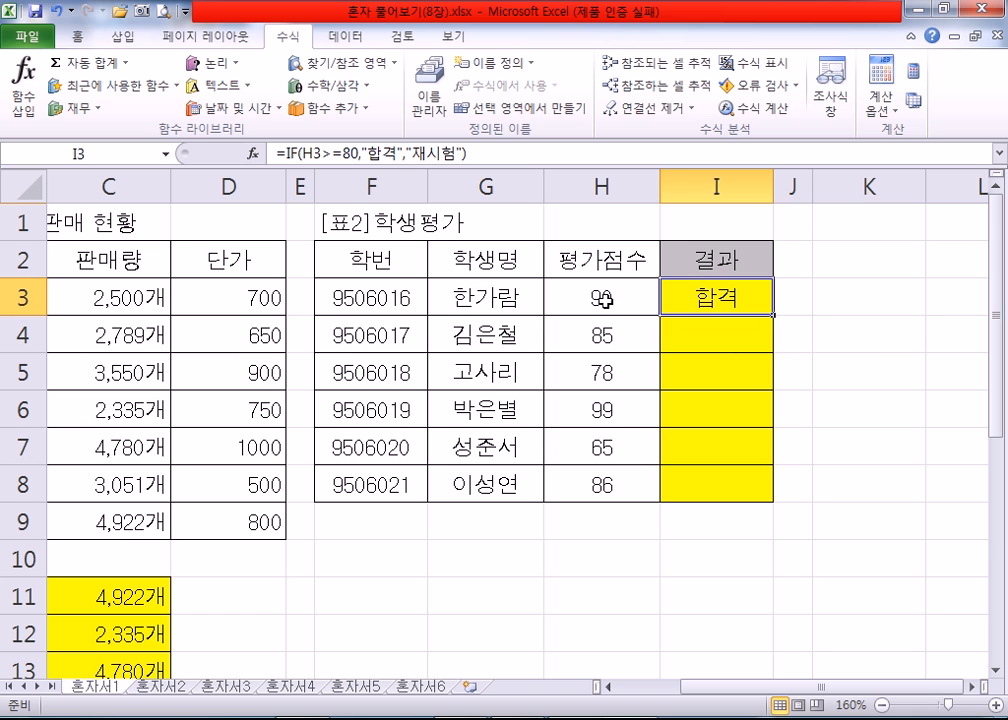
pyautogui.moveTo(772, 315); pyautogui.dragTo(775, 488)
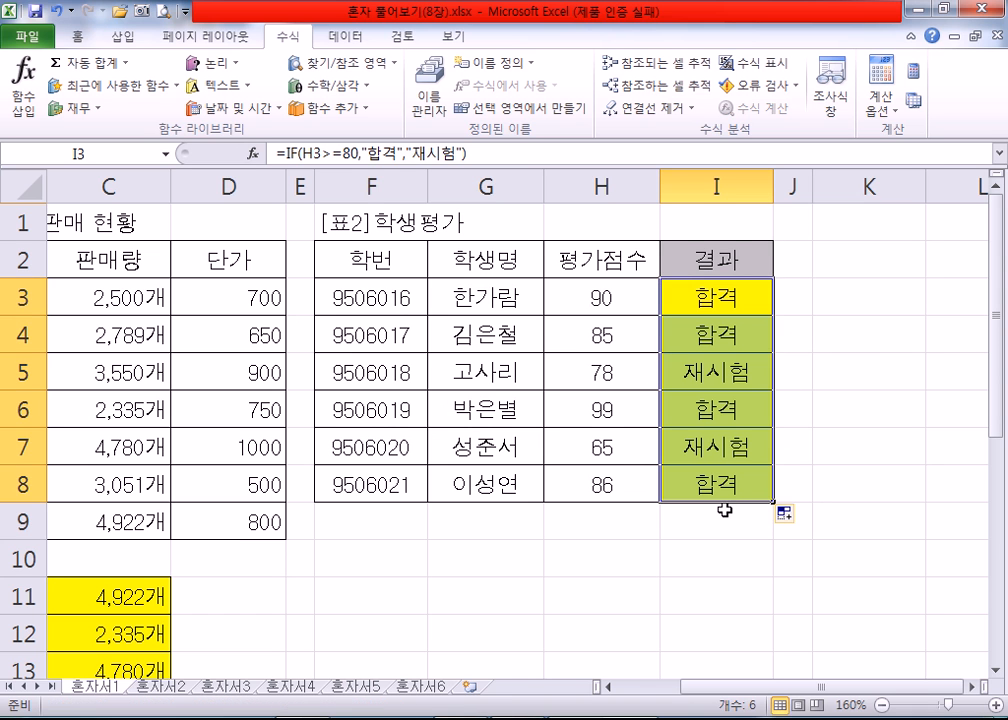
pyautogui.click(636, 377)
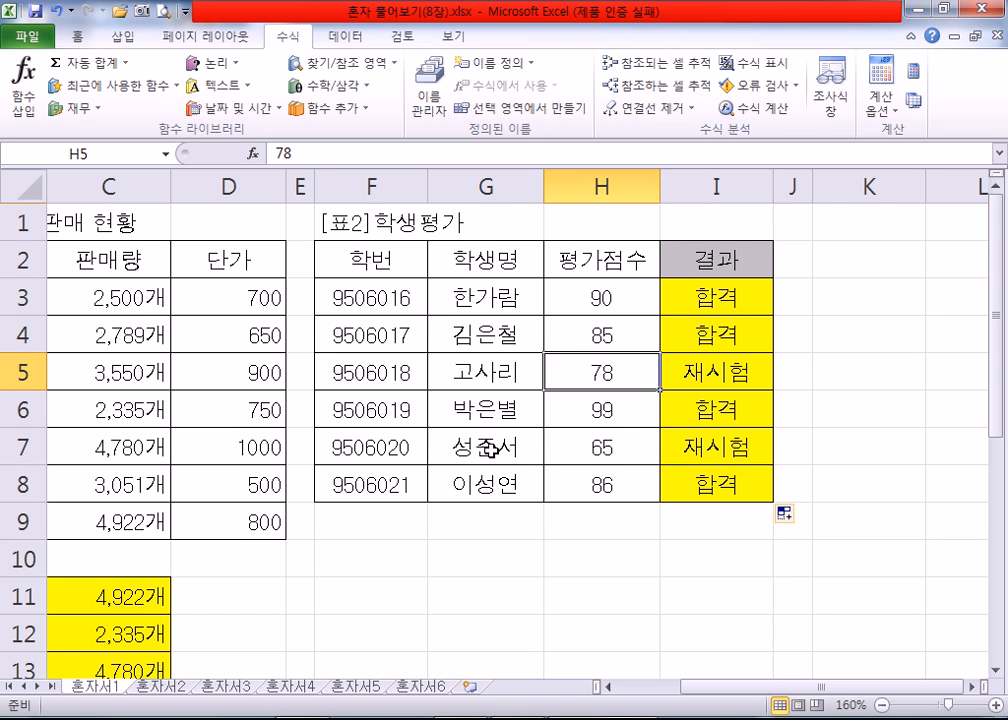
# Step: Open the 혼자서2 sheet and go to cell A1
pyautogui.scroll(-2, 482, 455)
pyautogui.scroll(-1, 482, 455)
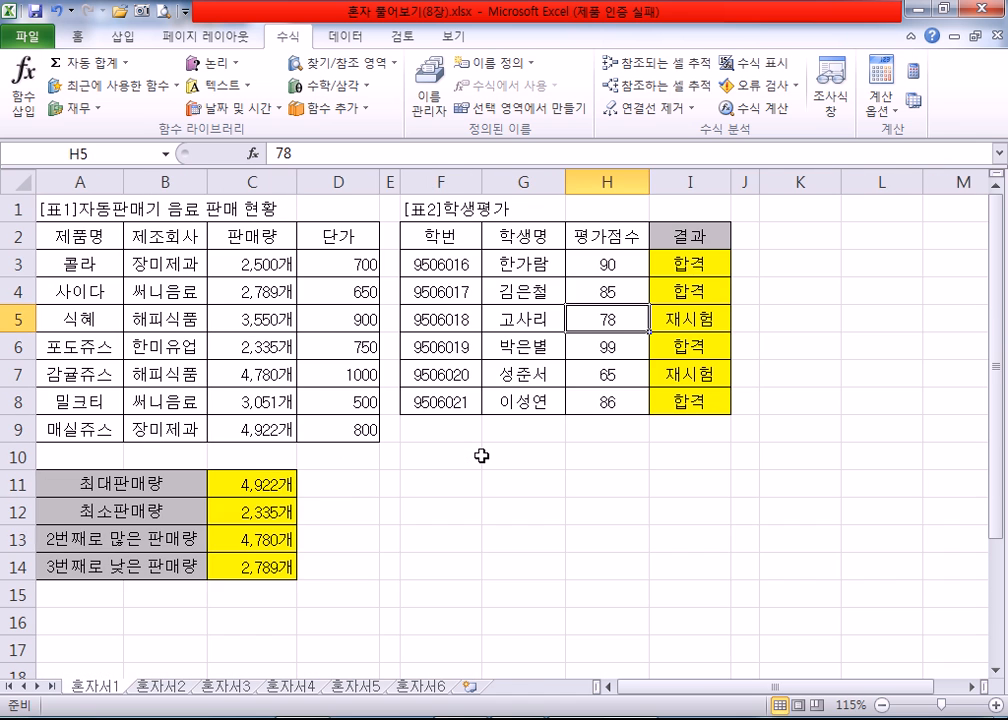
pyautogui.scroll(-1, 482, 455)
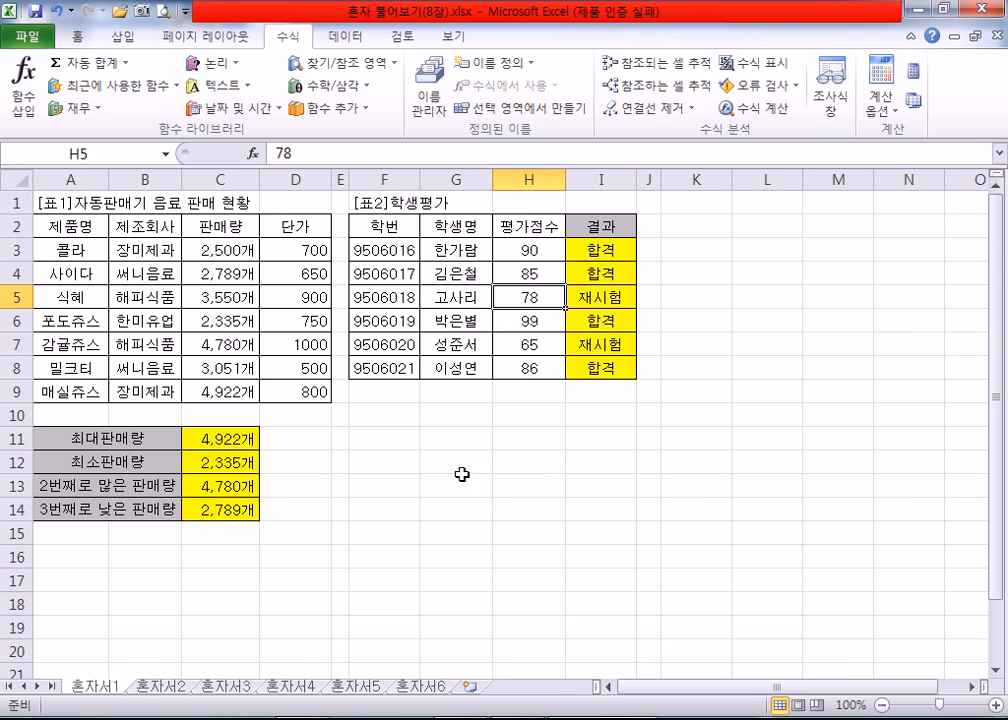
pyautogui.click(157, 688)
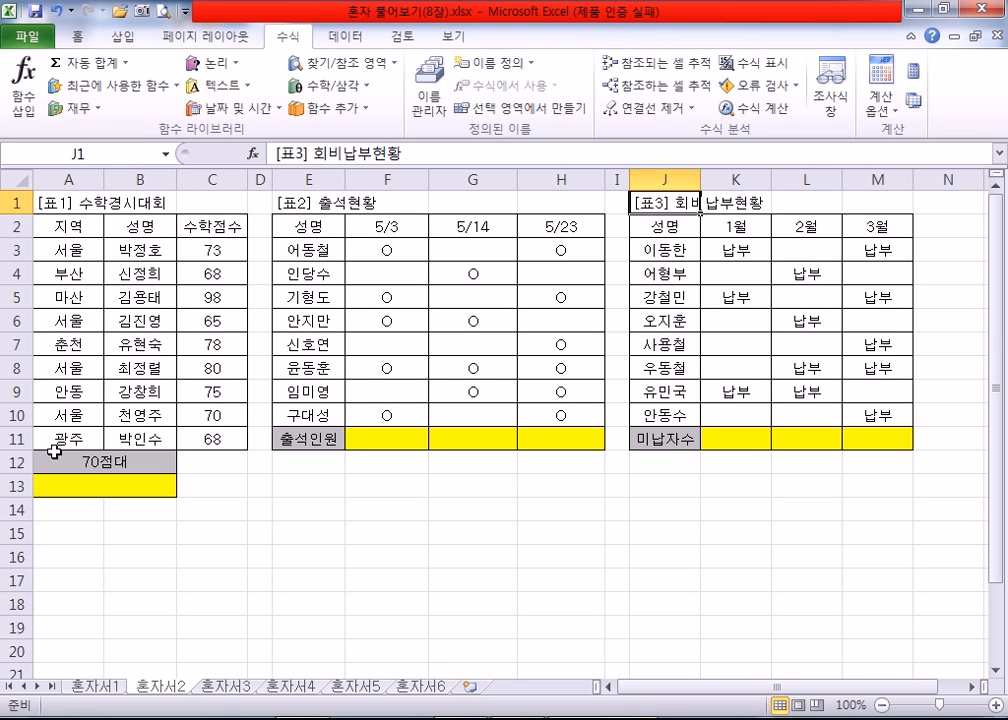
pyautogui.scroll(3, 196, 387)
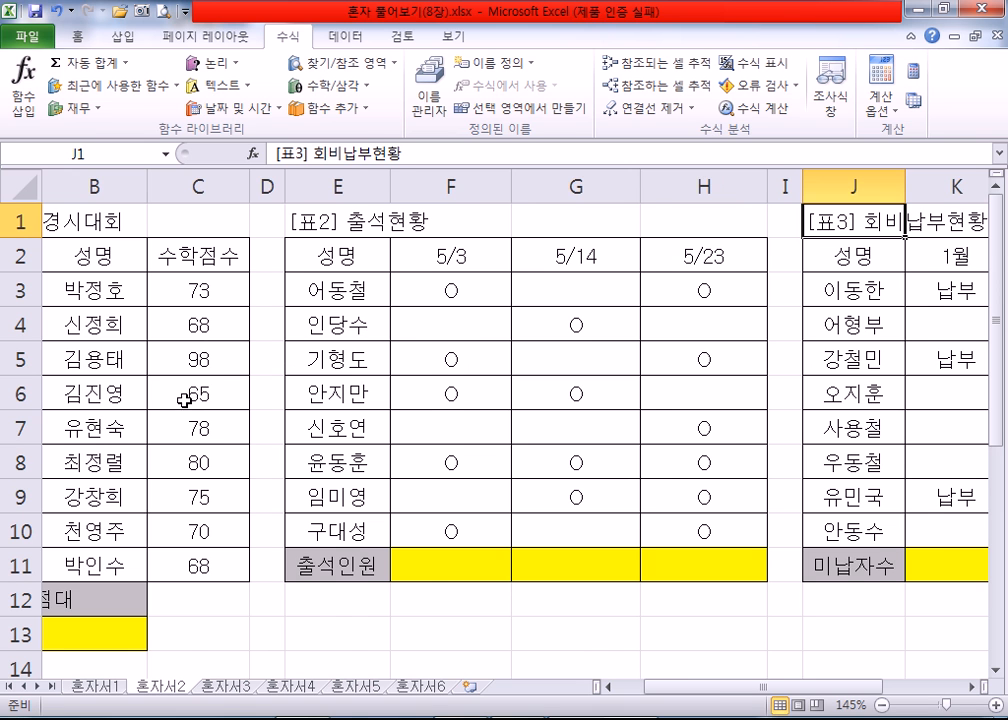
pyautogui.hotkey('ctrl', 'Home')
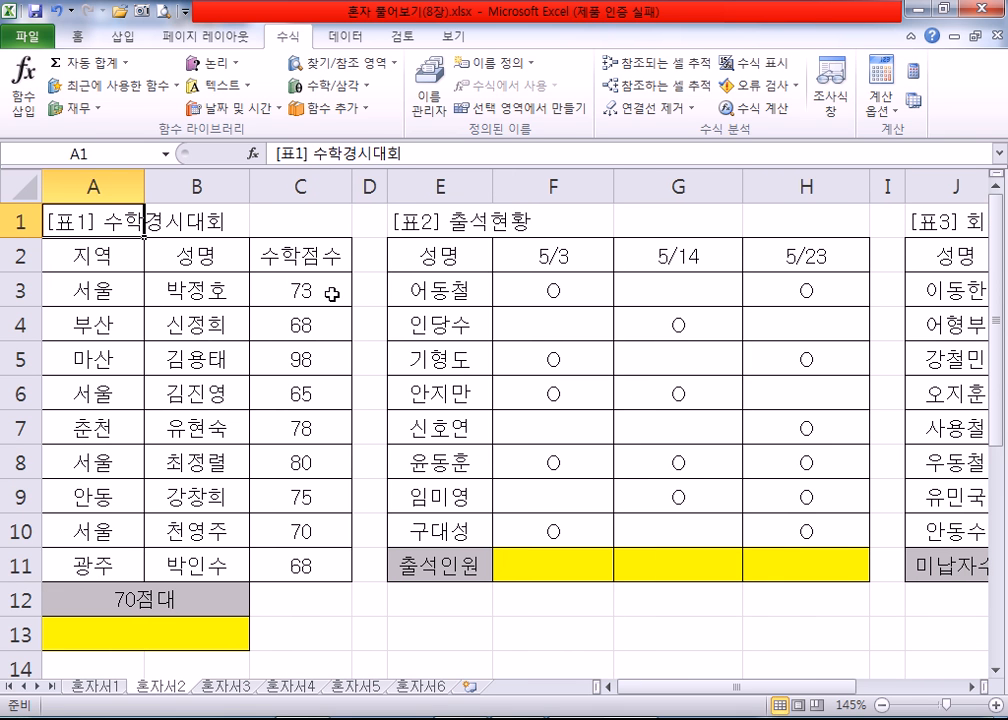
pyautogui.scroll(-1, 350, 291)
pyautogui.scroll(1, 352, 290)
# Step: Fill the 수학점수 cells with scores in the 70s (C3, C7, C9 and C10) with yellow
pyautogui.click(326, 288)
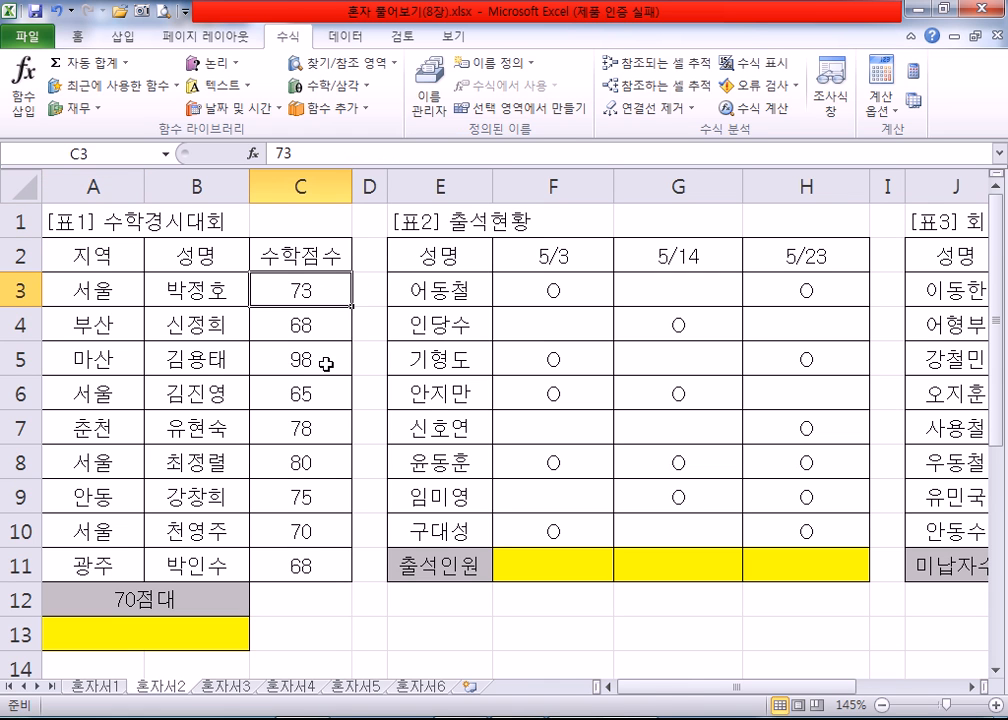
pyautogui.keyDown('ctrl'); pyautogui.click(322, 432); pyautogui.keyUp('ctrl')
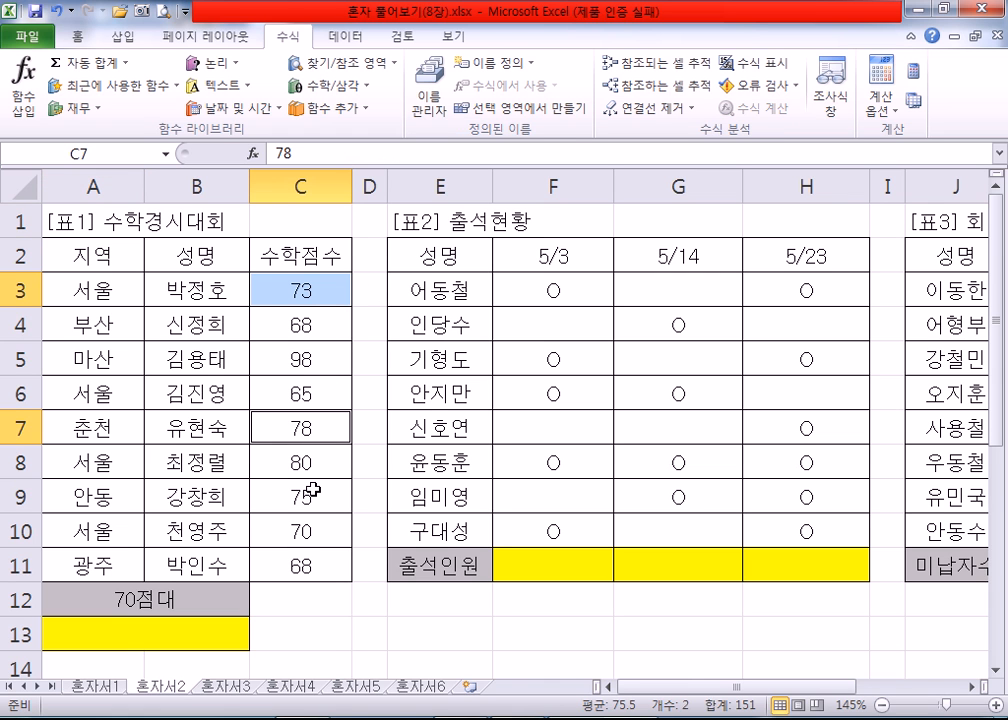
pyautogui.keyDown('ctrl'); pyautogui.click(315, 494); pyautogui.keyUp('ctrl')
pyautogui.keyDown('ctrl'); pyautogui.click(305, 530); pyautogui.keyUp('ctrl')
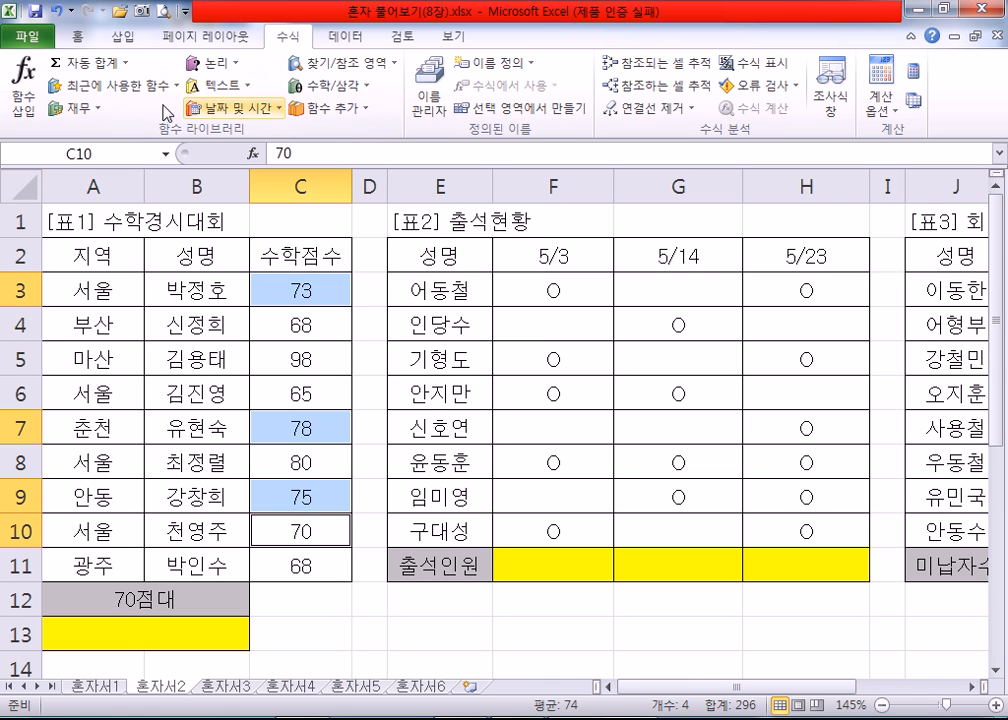
pyautogui.click(78, 37)
pyautogui.click(240, 100)
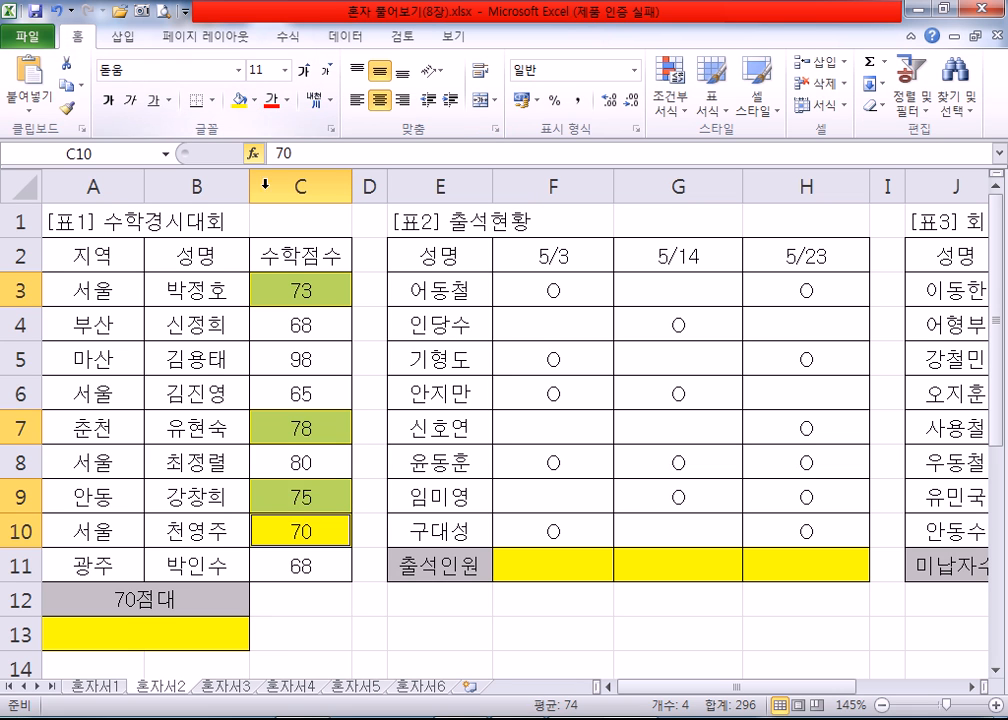
pyautogui.click(370, 568)
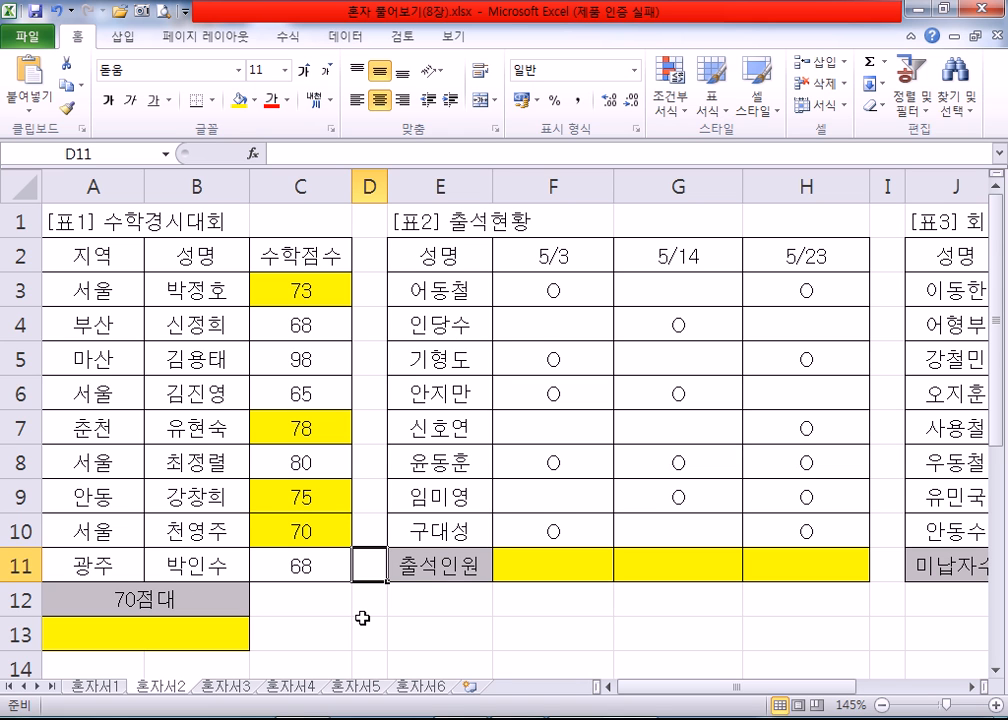
# Step: Review the yellow 수학점수 cells with scores in the 70s: C3, C7, C9 and C10
pyautogui.click(320, 286)
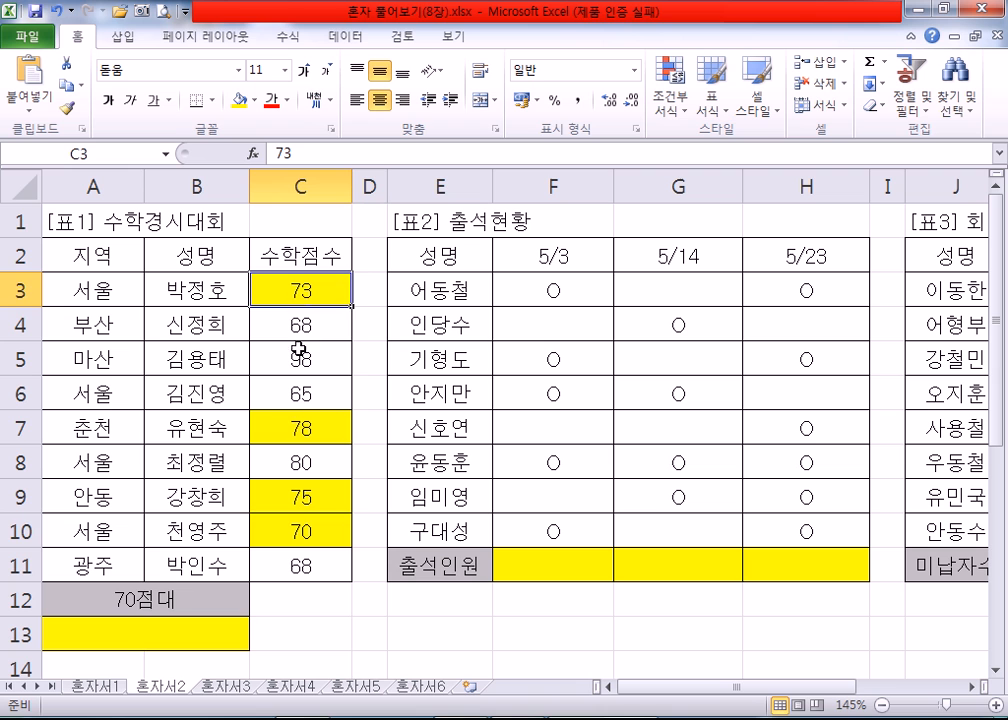
pyautogui.click(302, 425)
pyautogui.click(310, 494)
pyautogui.moveTo(306, 528); pyautogui.dragTo(310, 496)
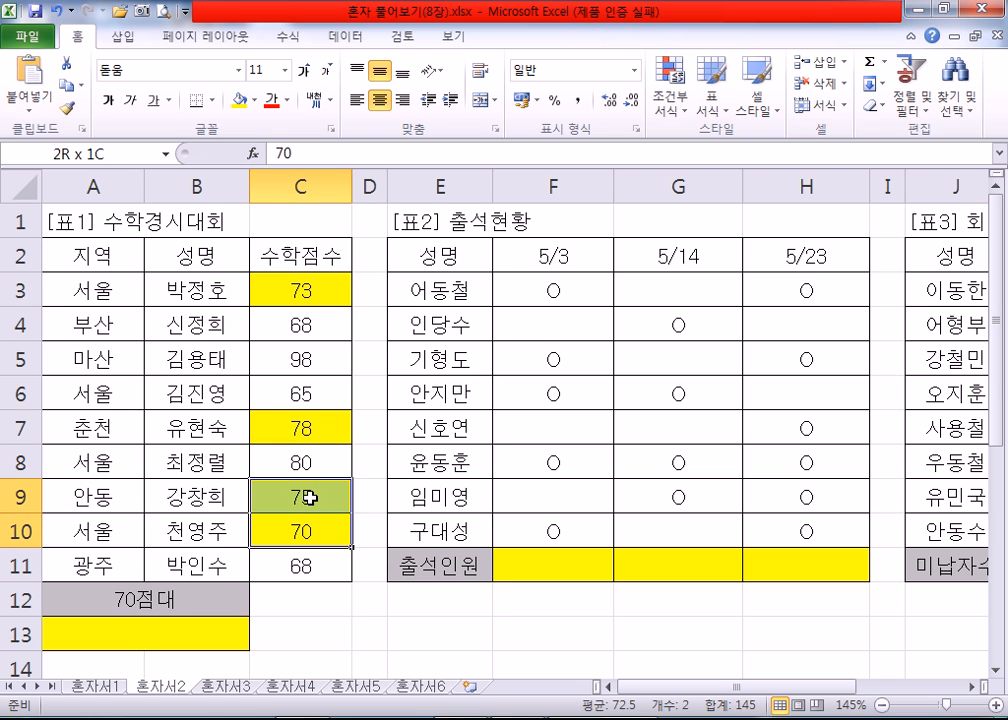
pyautogui.click(302, 428)
pyautogui.click(310, 290)
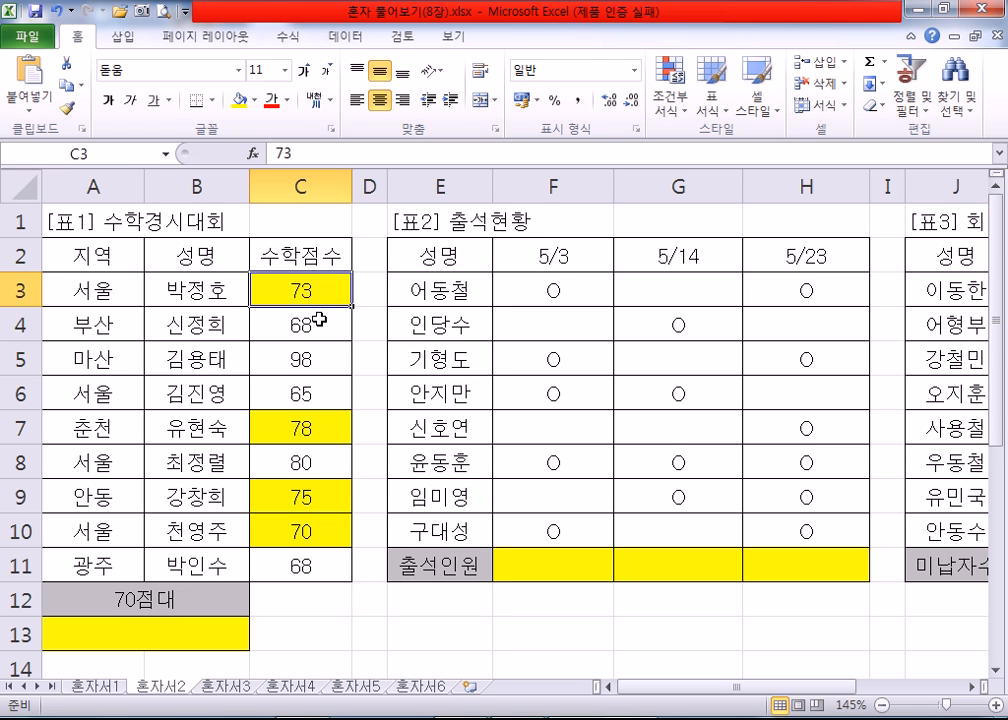
# Step: Insert the COUNTIFS function, chosen from the list of all functions, in A13 under 70점대
pyautogui.scroll(-2, 160, 320)
pyautogui.click(160, 426)
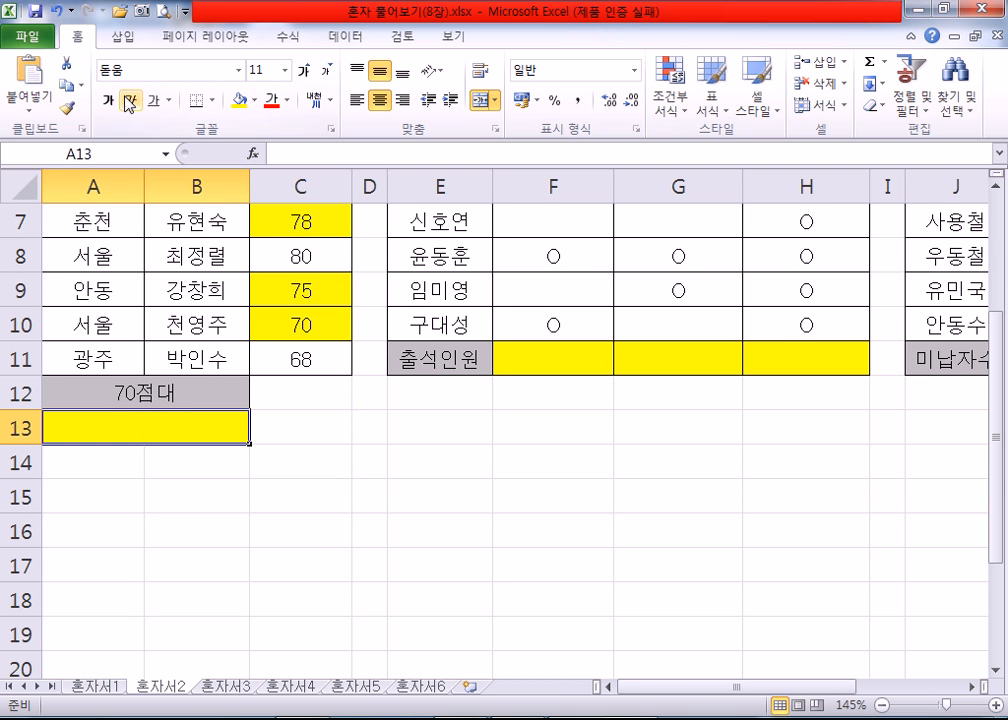
pyautogui.click(290, 42)
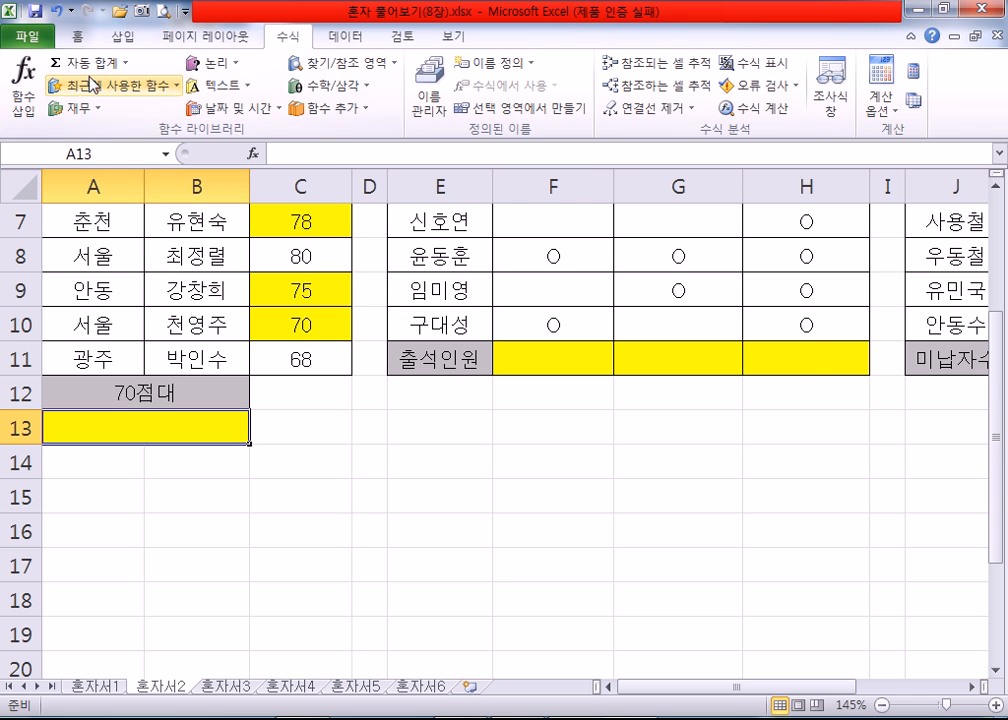
pyautogui.click(23, 82)
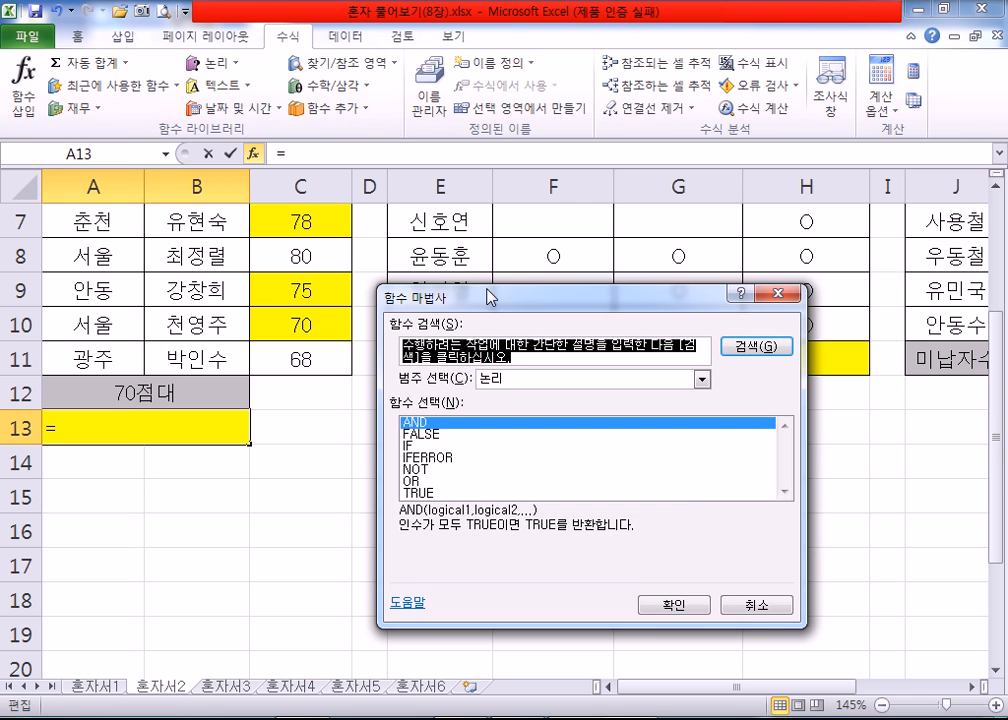
pyautogui.click(510, 381)
pyautogui.click(680, 403)
pyautogui.moveTo(784, 441)
pyautogui.mouseDown()
pyautogui.moveTo(783, 462)
pyautogui.moveTo(784, 447)
pyautogui.mouseUp()
pyautogui.scroll(-1, 455, 478)
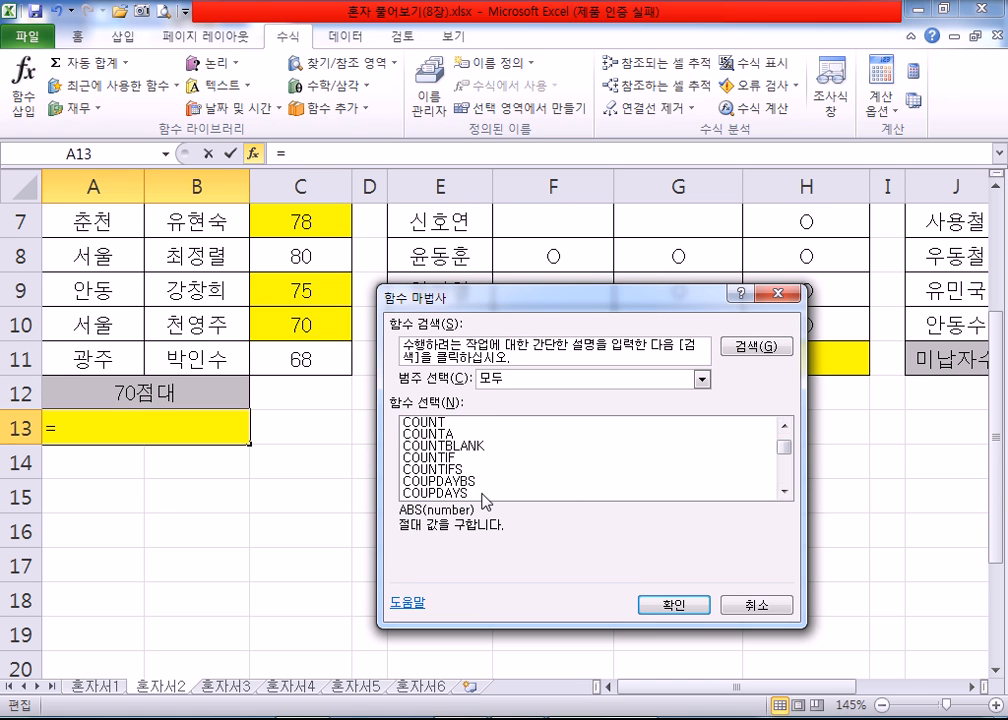
pyautogui.click(452, 470)
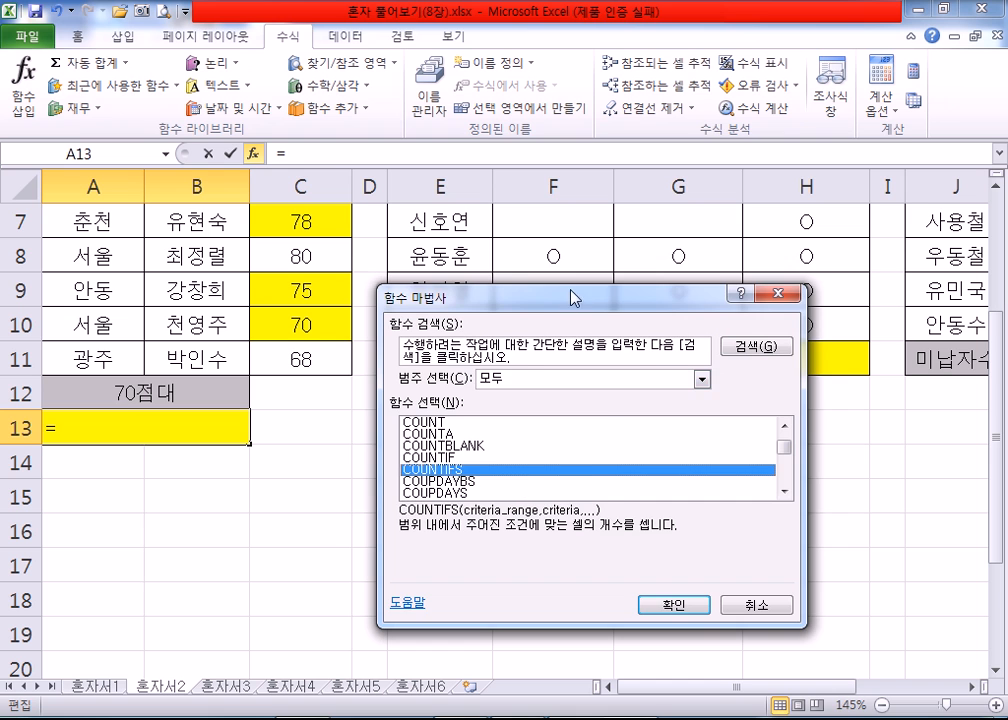
pyautogui.moveTo(571, 298); pyautogui.dragTo(670, 152)
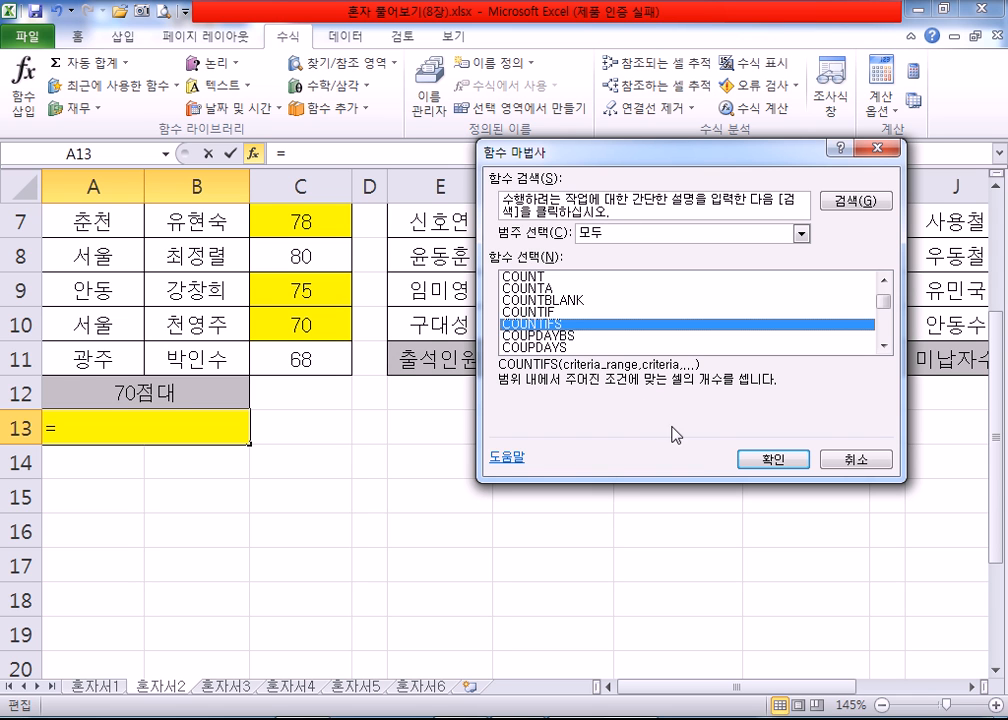
pyautogui.click(760, 462)
# Step: Set the first COUNTIFS range to the scores C3:C11 and its criterion to >=70
pyautogui.moveTo(500, 189); pyautogui.dragTo(482, 281)
pyautogui.scroll(2, 342, 364)
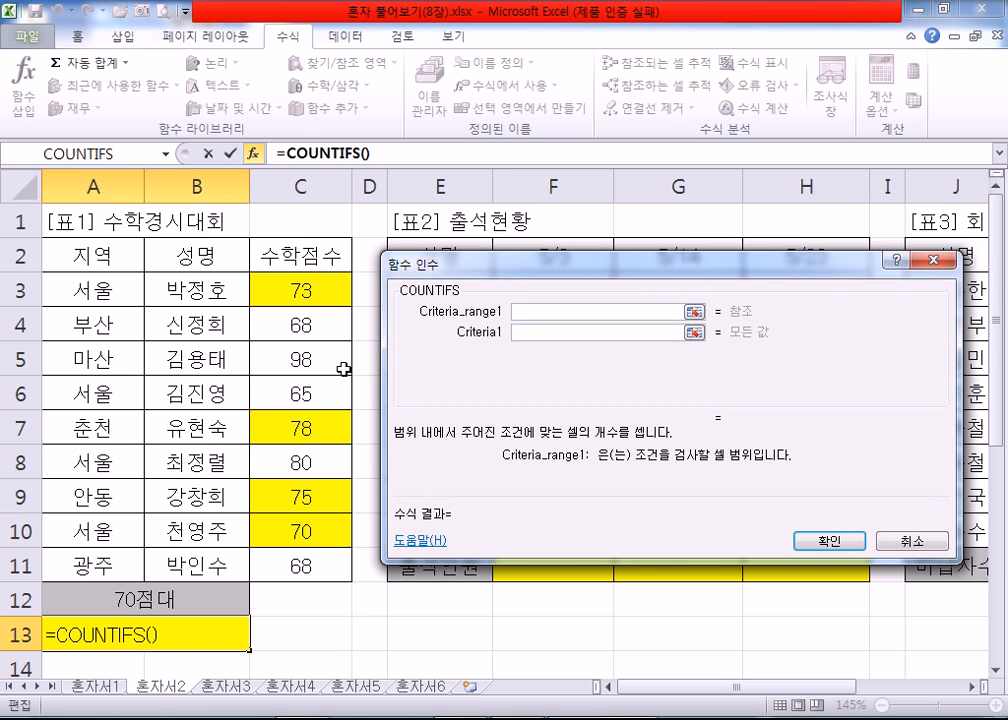
pyautogui.moveTo(326, 288); pyautogui.dragTo(302, 562)
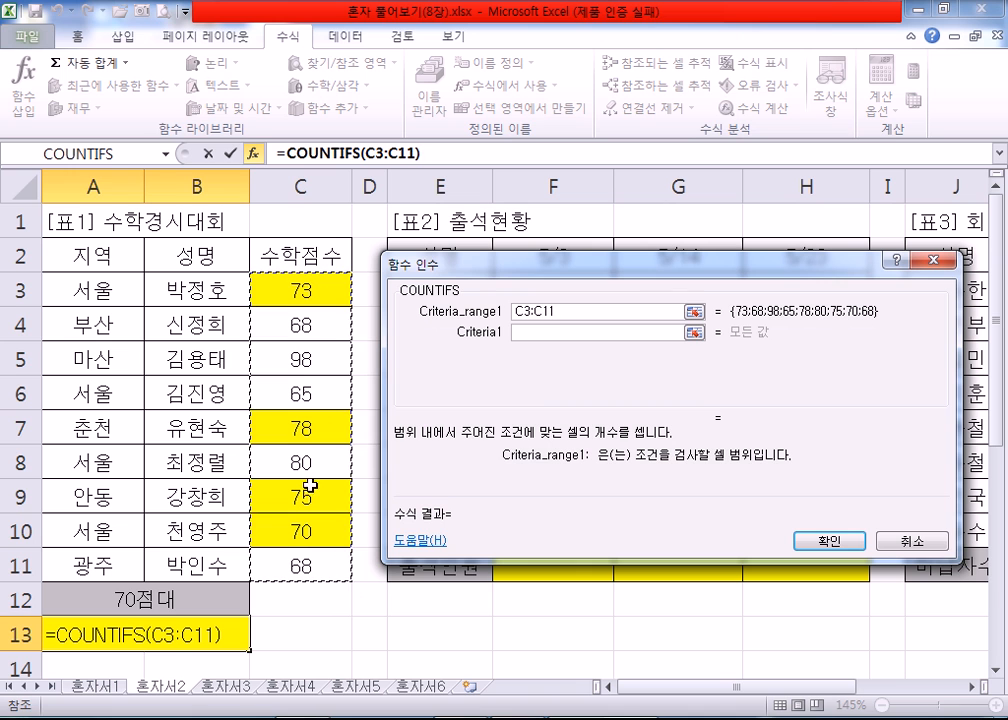
pyautogui.click(612, 331)
pyautogui.write('>')
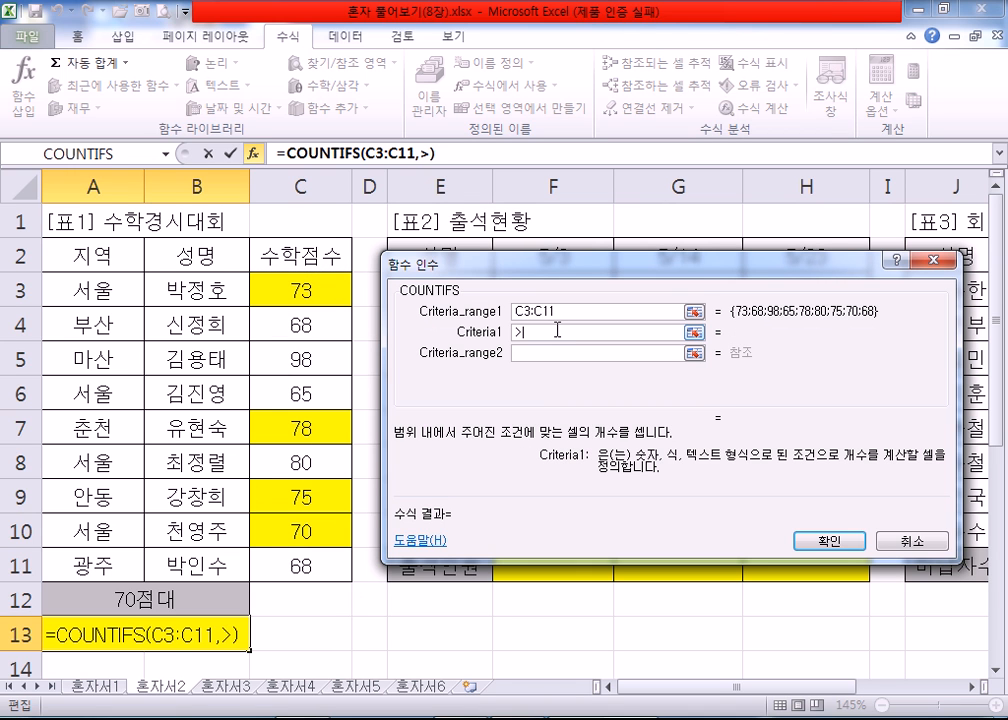
pyautogui.write('=70')
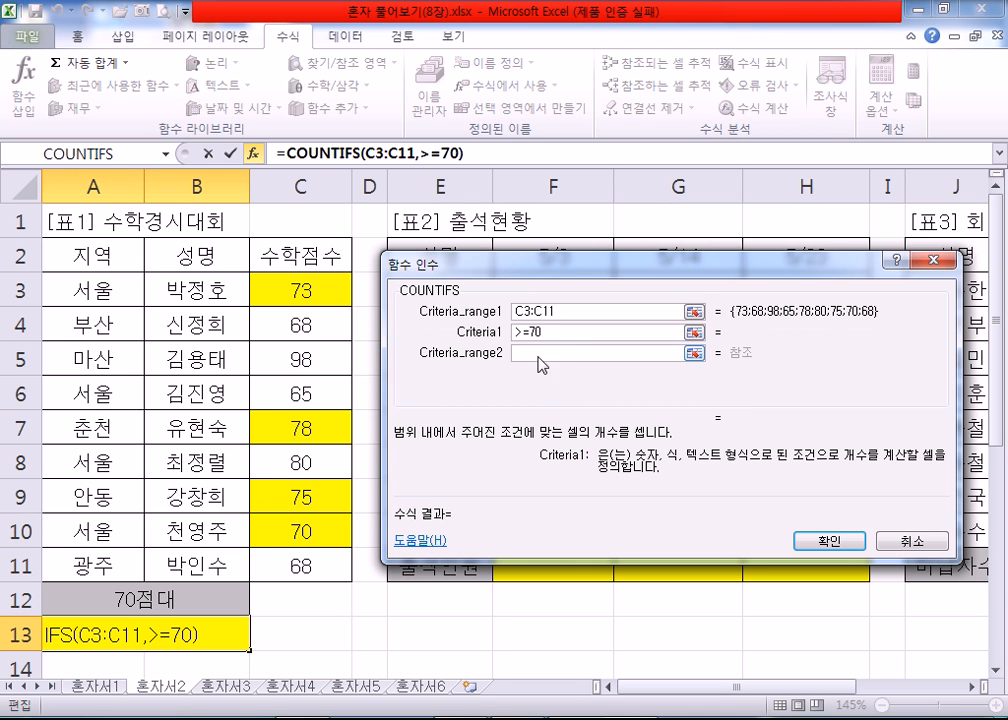
# Step: Set the second COUNTIFS range to C3:C11 as well, with the criterion <80
pyautogui.click(540, 354)
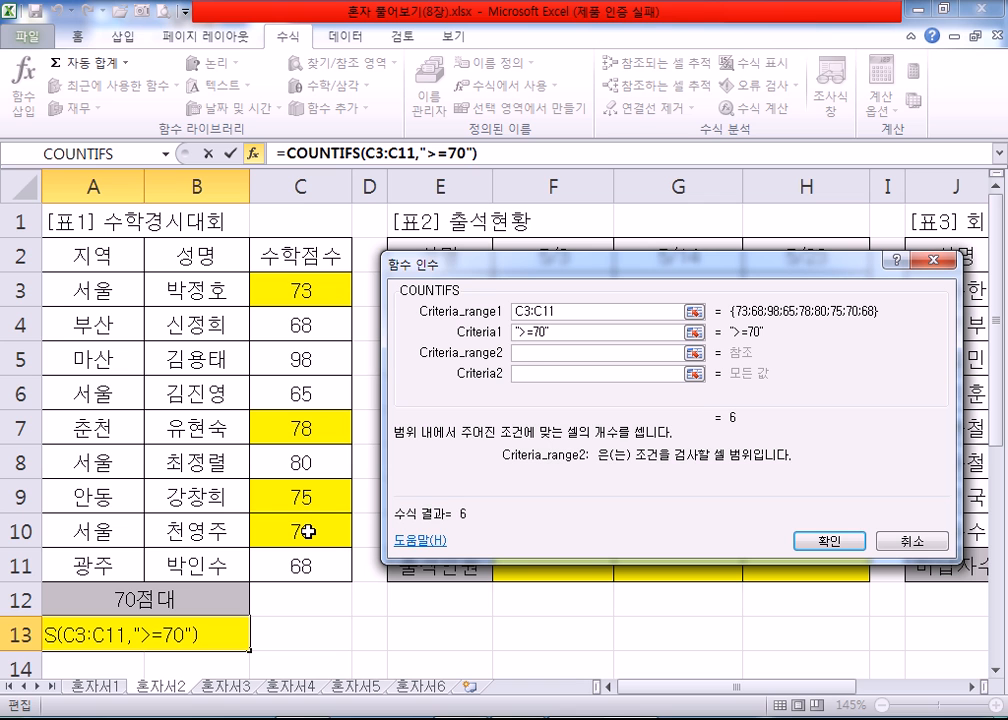
pyautogui.moveTo(302, 290); pyautogui.dragTo(302, 558)
pyautogui.click(546, 376)
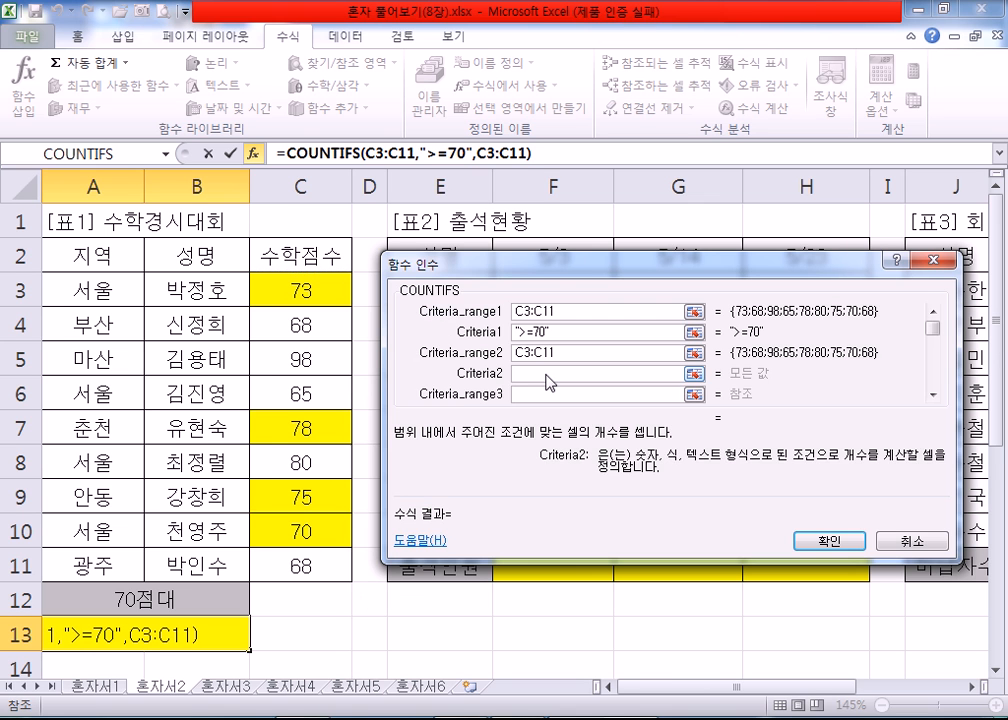
pyautogui.write('<')
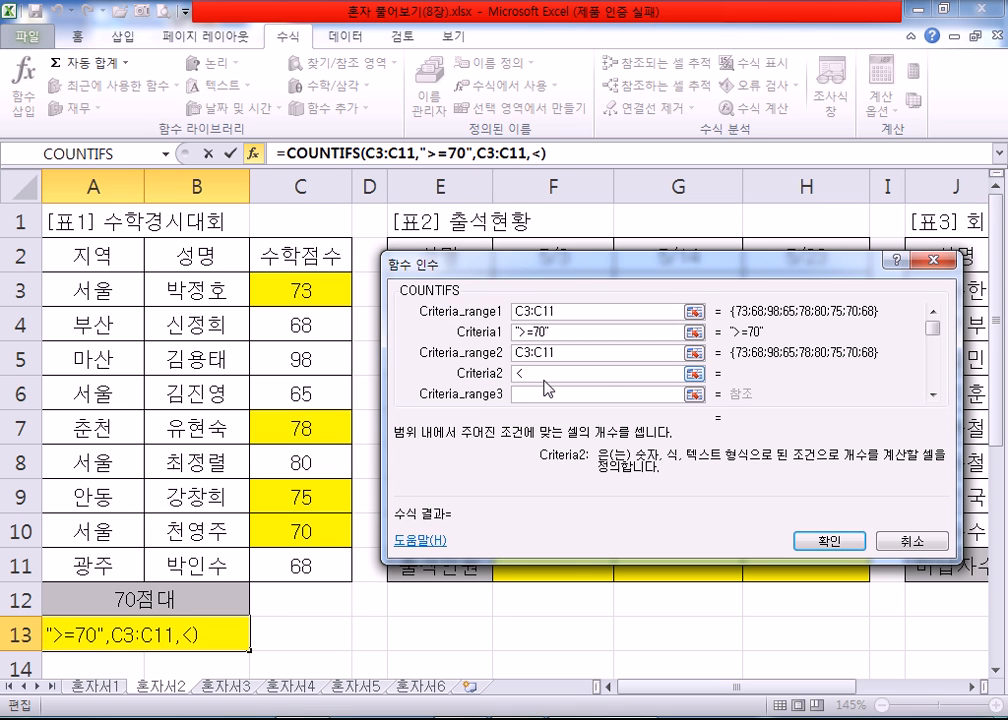
pyautogui.write('80')
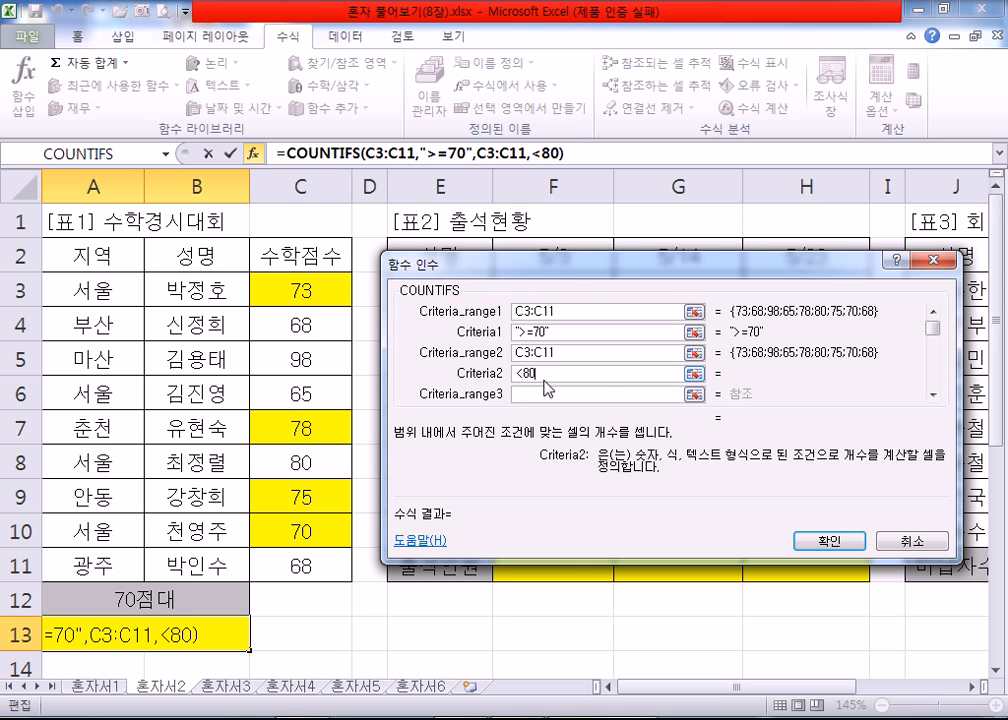
pyautogui.click(556, 332)
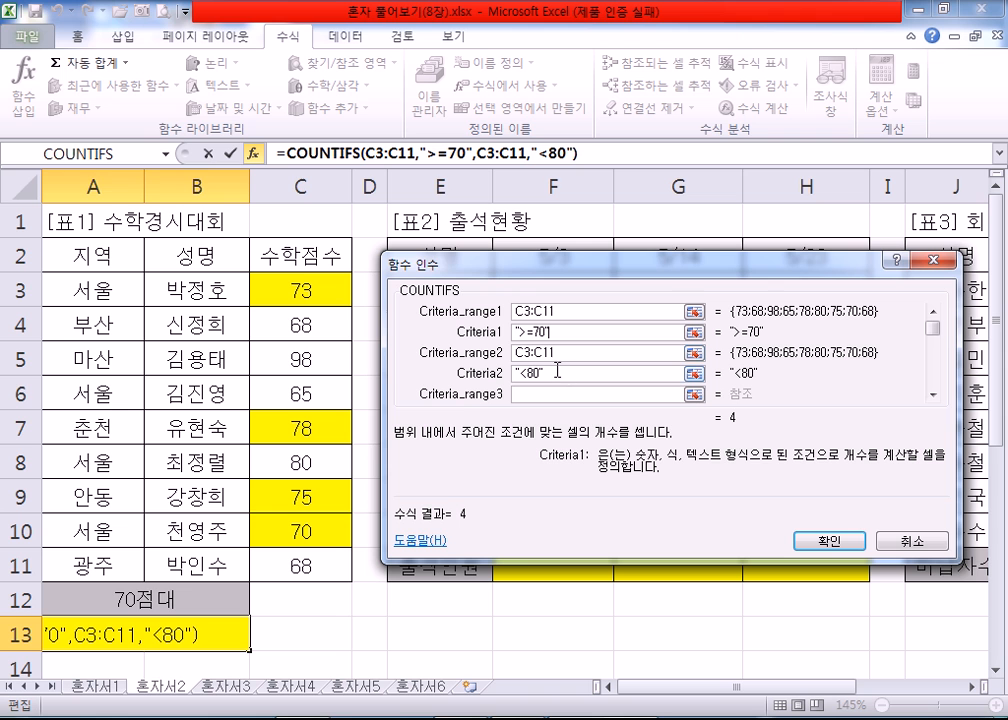
# Step: Open Paint (그림판) and enlarge the blank canvas to about 848 × 282 px
pyautogui.click(22, 718)
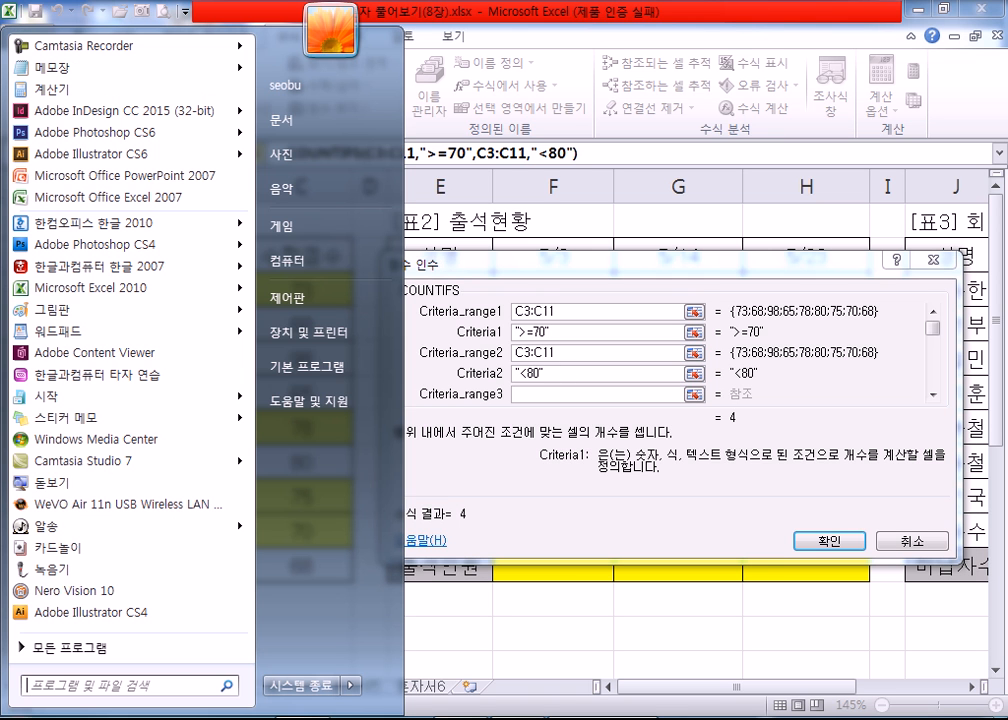
pyautogui.moveTo(78, 312)
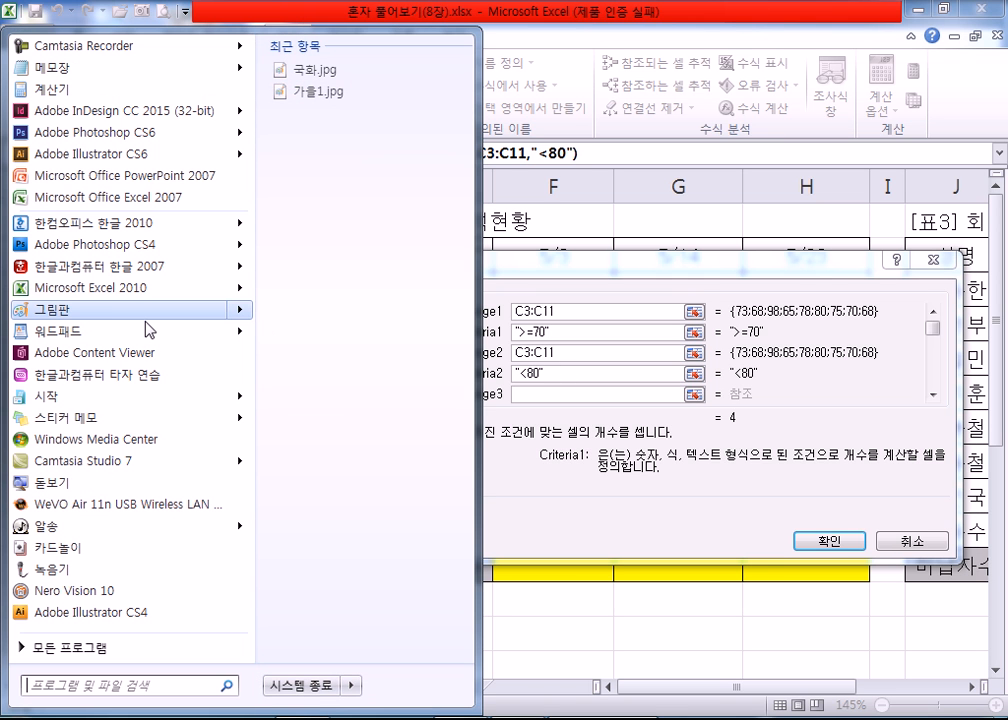
pyautogui.click(148, 322)
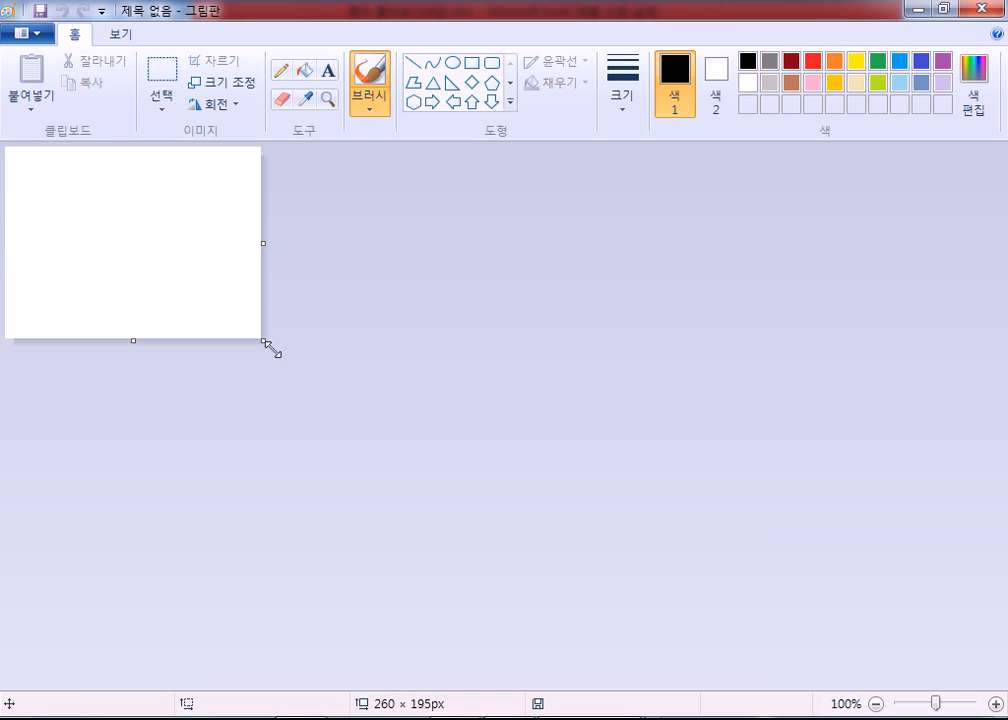
pyautogui.moveTo(263, 344); pyautogui.dragTo(842, 426)
# Step: Draw a black number line with arrows at both ends, a filled dot labelled 70 and an open circle labelled 80
pyautogui.moveTo(66, 300)
pyautogui.mouseDown()
pyautogui.moveTo(806, 309)
pyautogui.moveTo(732, 351)
pyautogui.mouseUp()
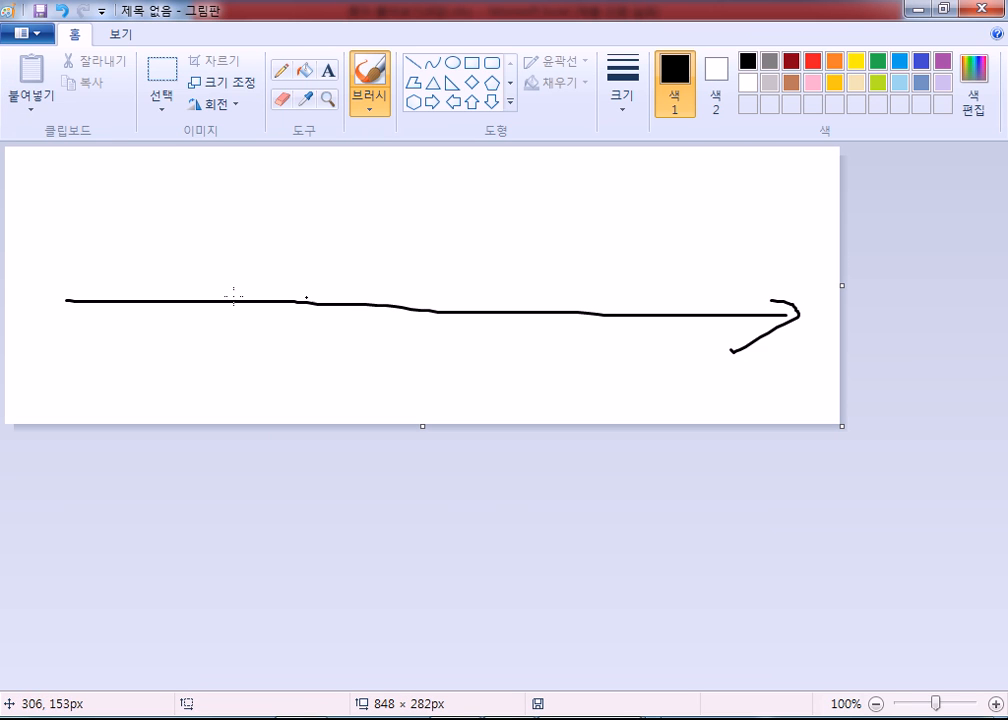
pyautogui.moveTo(85, 276)
pyautogui.mouseDown()
pyautogui.moveTo(58, 298)
pyautogui.moveTo(77, 330)
pyautogui.mouseUp()
pyautogui.moveTo(230, 300)
pyautogui.mouseDown()
pyautogui.moveTo(231, 314)
pyautogui.moveTo(216, 308)
pyautogui.moveTo(230, 297)
pyautogui.moveTo(222, 303)
pyautogui.mouseUp()
pyautogui.moveTo(208, 338)
pyautogui.mouseDown()
pyautogui.moveTo(197, 352)
pyautogui.moveTo(216, 360)
pyautogui.moveTo(203, 397)
pyautogui.mouseUp()
pyautogui.moveTo(245, 358); pyautogui.dragTo(260, 365)
pyautogui.moveTo(591, 303)
pyautogui.mouseDown()
pyautogui.moveTo(565, 303)
pyautogui.moveTo(584, 301)
pyautogui.moveTo(590, 353)
pyautogui.moveTo(637, 378)
pyautogui.moveTo(646, 362)
pyautogui.mouseUp()
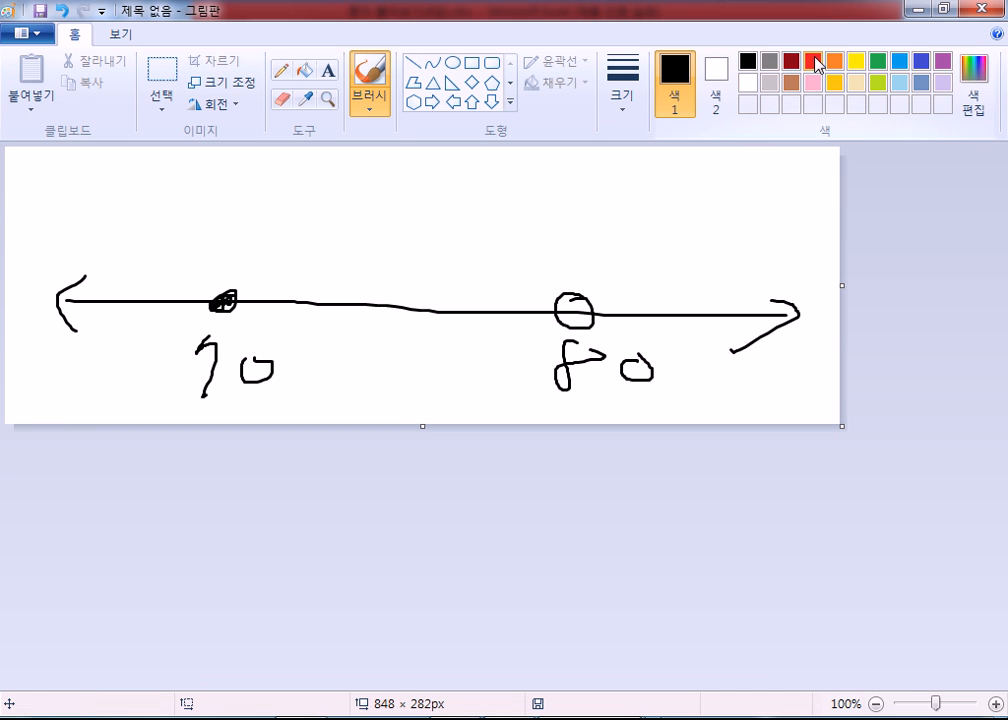
# Step: Draw red range arrows above the number line, one running rightward from 70 and one leftward from 80
pyautogui.click(813, 62)
pyautogui.moveTo(219, 299)
pyautogui.mouseDown()
pyautogui.moveTo(227, 226)
pyautogui.moveTo(572, 187)
pyautogui.moveTo(820, 184)
pyautogui.moveTo(778, 210)
pyautogui.mouseUp()
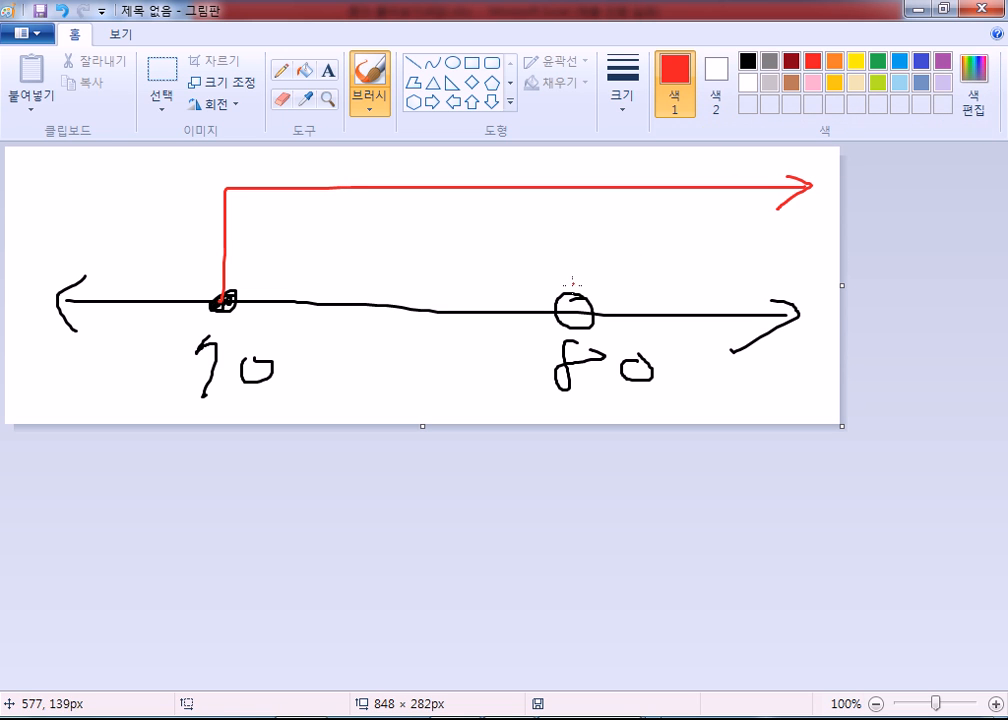
pyautogui.moveTo(573, 304)
pyautogui.mouseDown()
pyautogui.moveTo(483, 240)
pyautogui.moveTo(19, 219)
pyautogui.moveTo(39, 201)
pyautogui.moveTo(56, 236)
pyautogui.mouseUp()
# Step: Hatch the overlap of the two ranges between 70 and 80 with light blue diagonal strokes
pyautogui.click(899, 62)
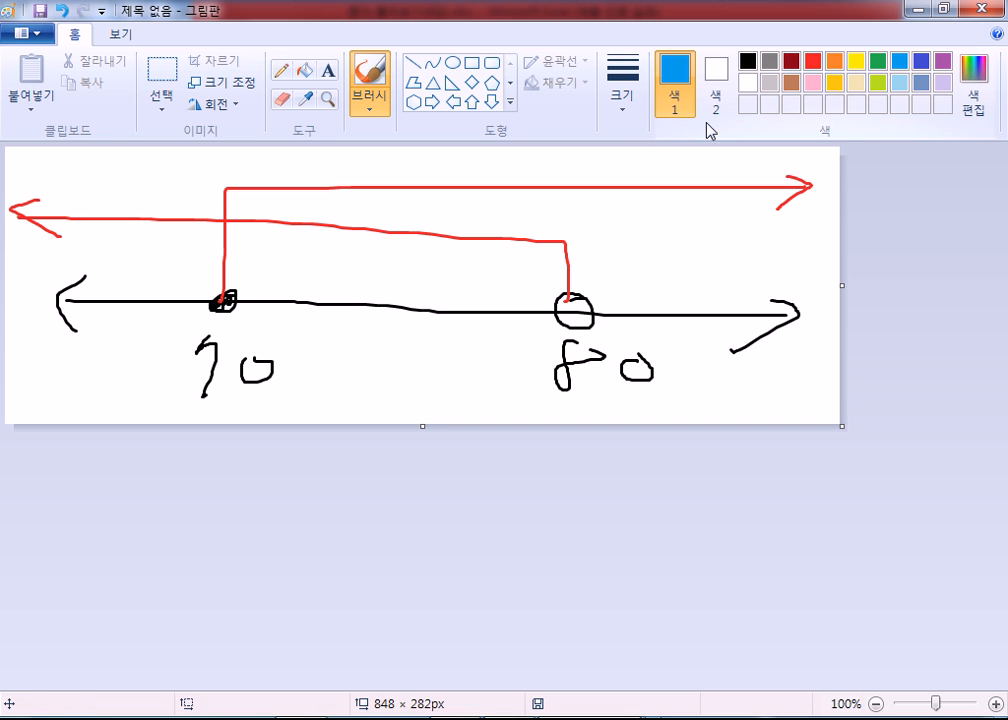
pyautogui.moveTo(262, 195); pyautogui.dragTo(217, 236)
pyautogui.moveTo(313, 194); pyautogui.dragTo(247, 263)
pyautogui.moveTo(381, 204); pyautogui.dragTo(309, 271)
pyautogui.moveTo(440, 201); pyautogui.dragTo(379, 271)
pyautogui.moveTo(482, 219); pyautogui.dragTo(431, 281)
pyautogui.moveTo(536, 210); pyautogui.dragTo(484, 294)
pyautogui.moveTo(552, 250); pyautogui.dragTo(519, 293)
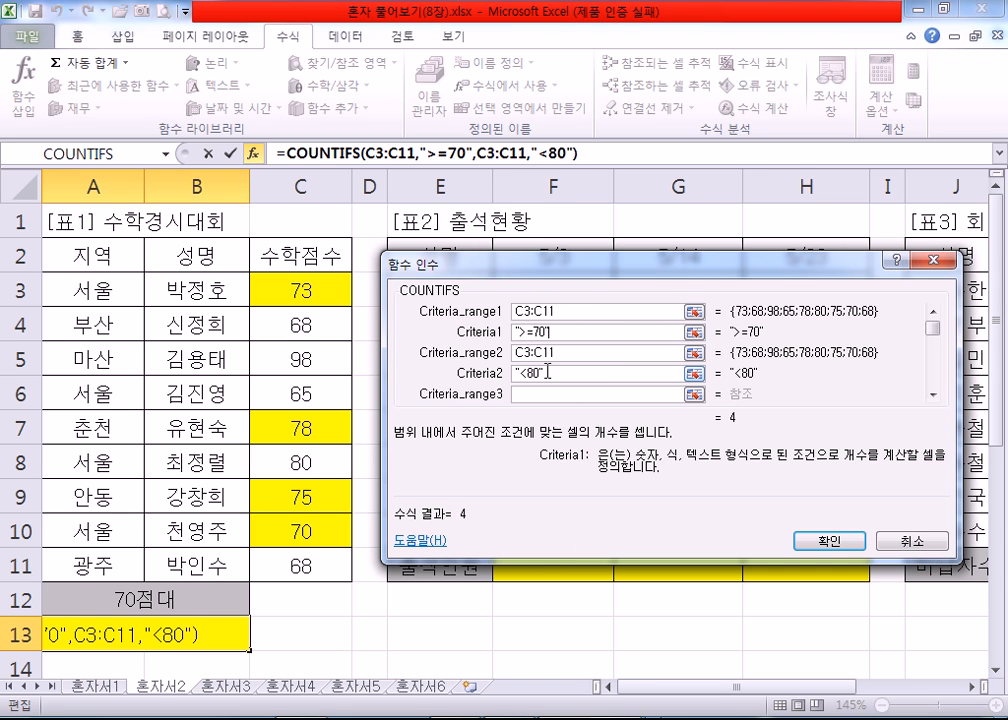
# Step: Back in Excel, confirm the COUNTIFS formula in A13
pyautogui.click(823, 542)
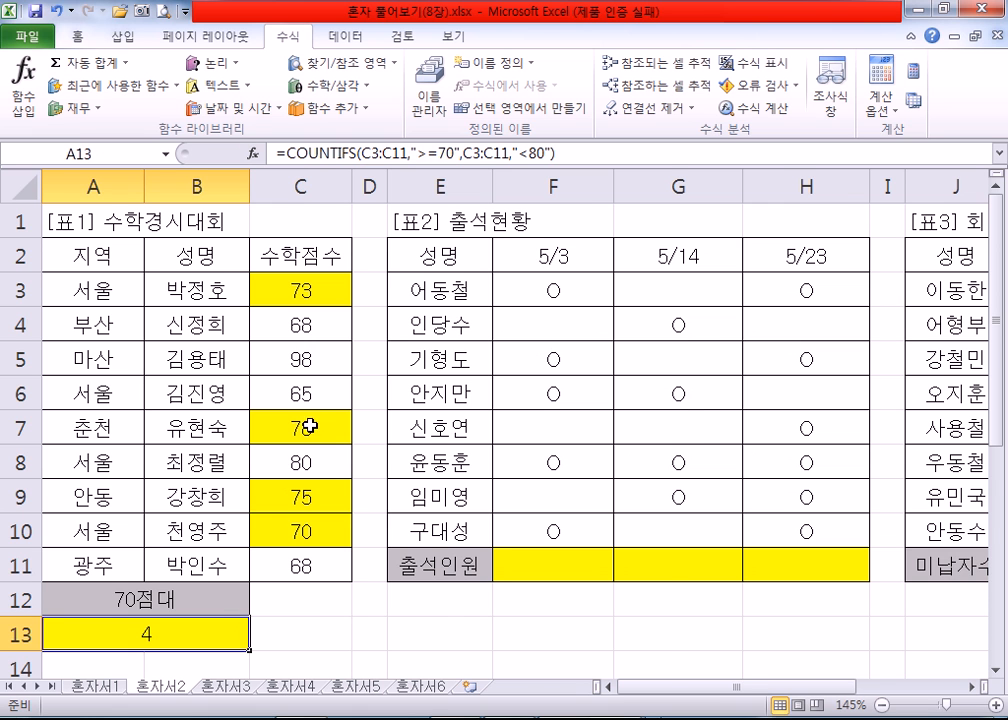
pyautogui.scroll(-1, 316, 418)
pyautogui.scroll(-1, 316, 418)
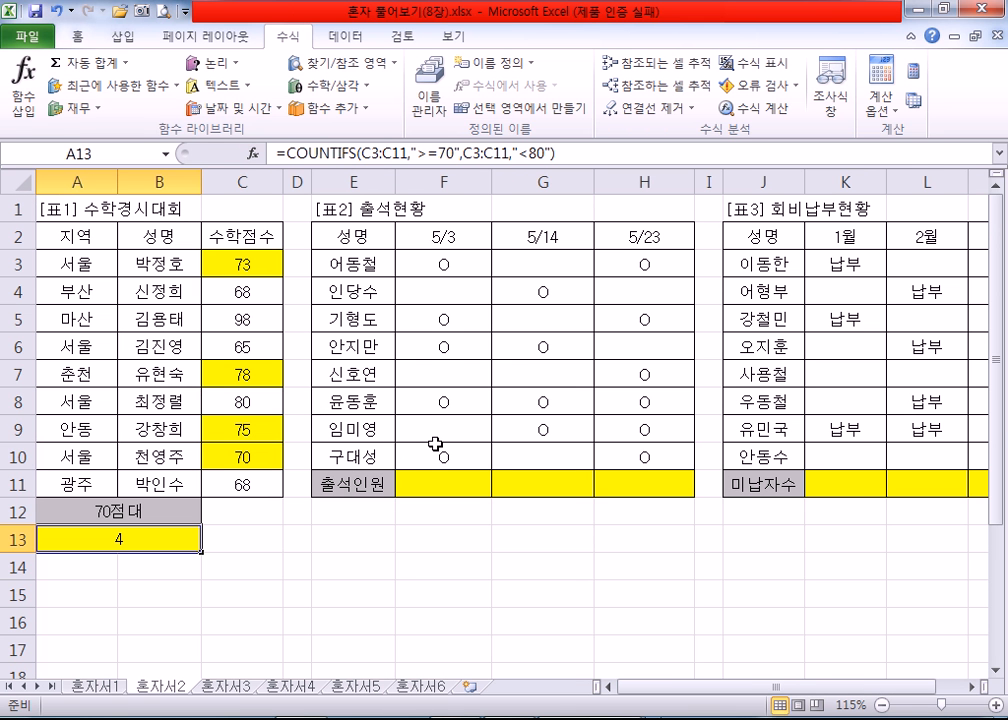
# Step: Examine the 출석인원 row and the marked and blank attendance cells under 5/3 and 5/14 in 표2
pyautogui.click(432, 483)
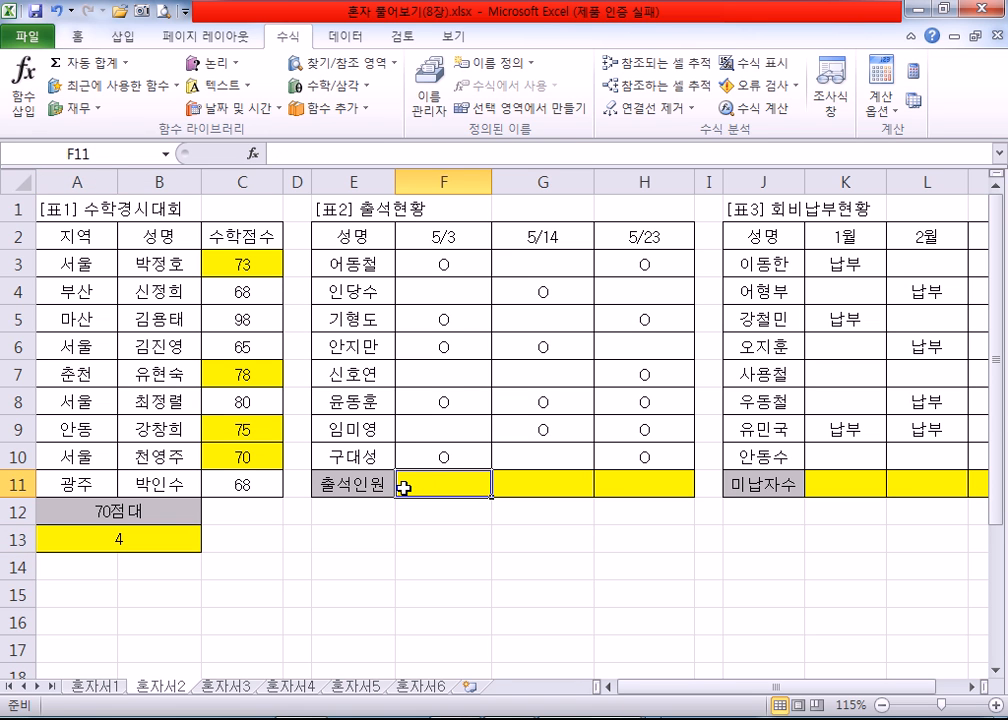
pyautogui.click(434, 266)
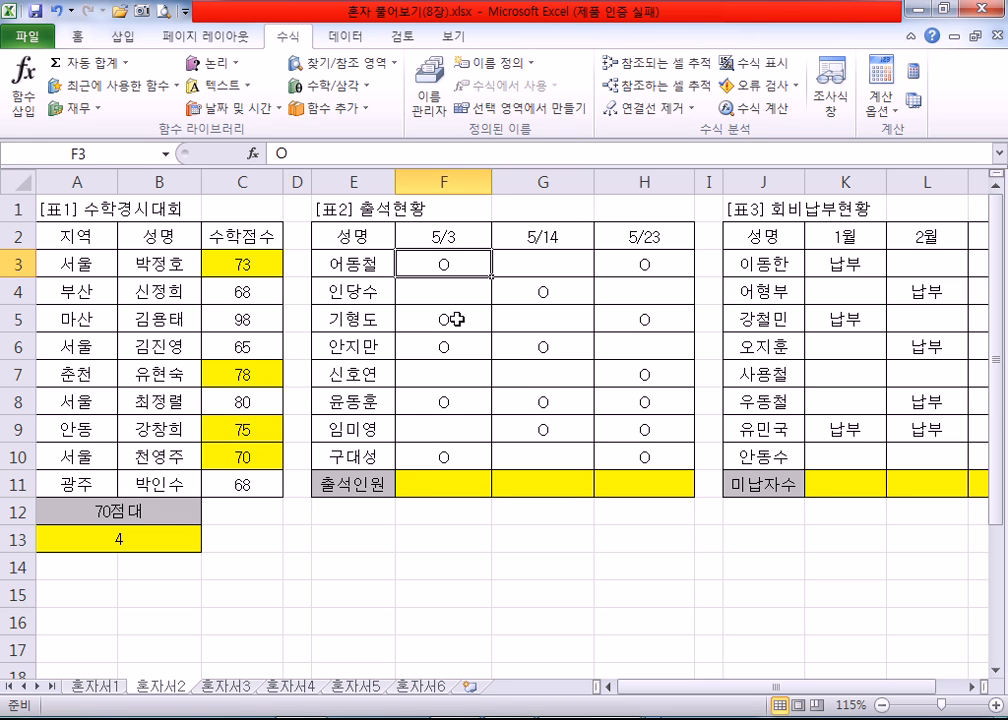
pyautogui.click(452, 290)
pyautogui.click(445, 368)
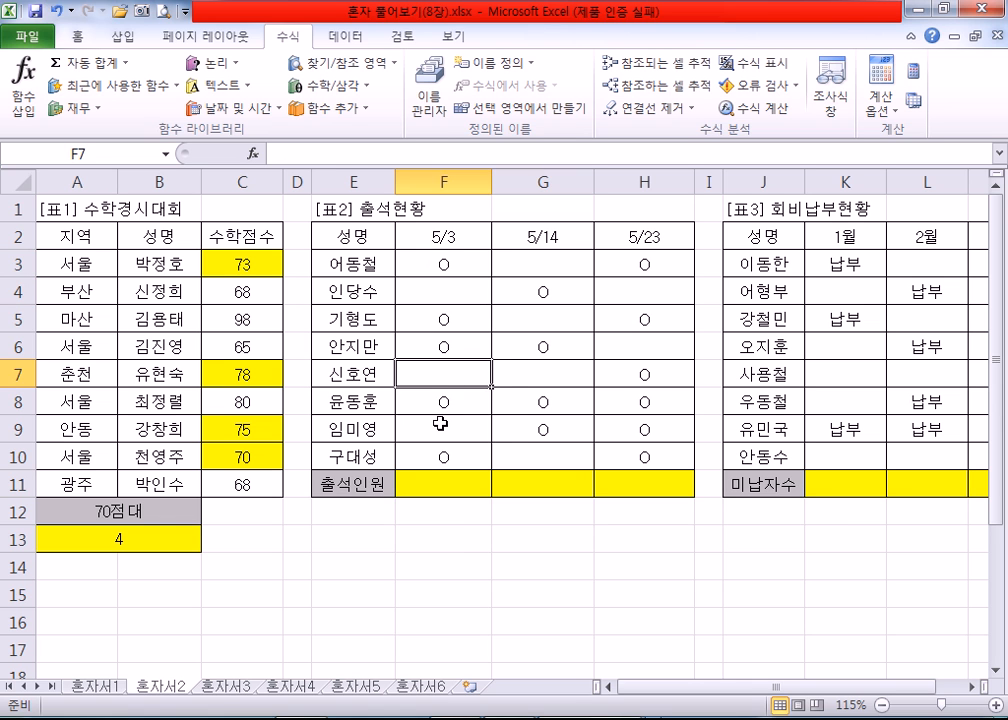
pyautogui.click(440, 424)
pyautogui.click(542, 262)
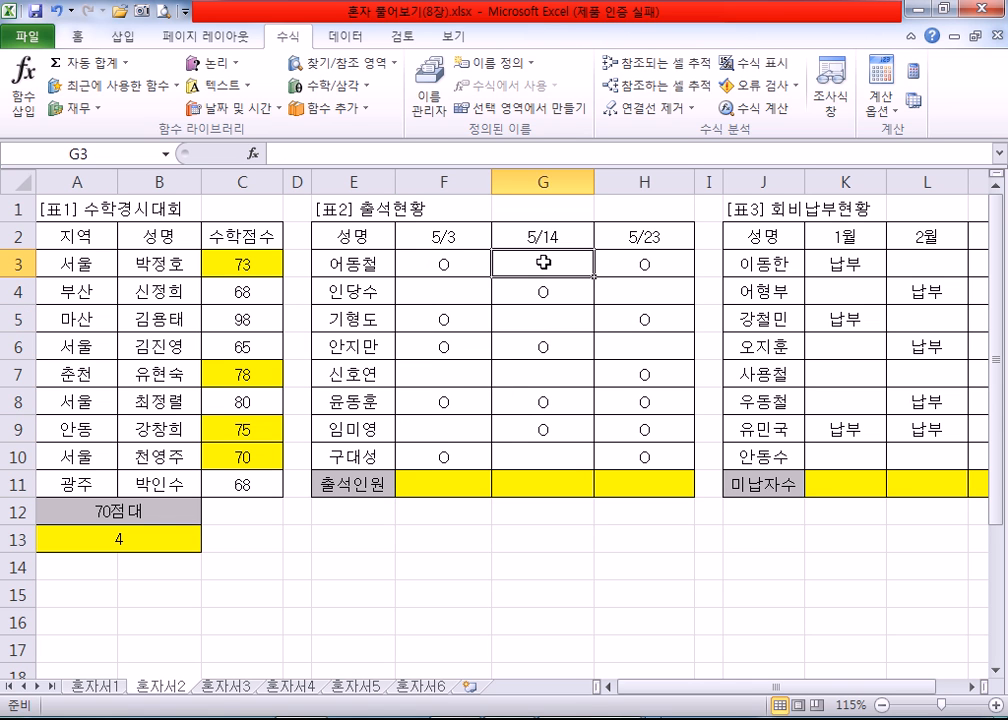
pyautogui.click(450, 480)
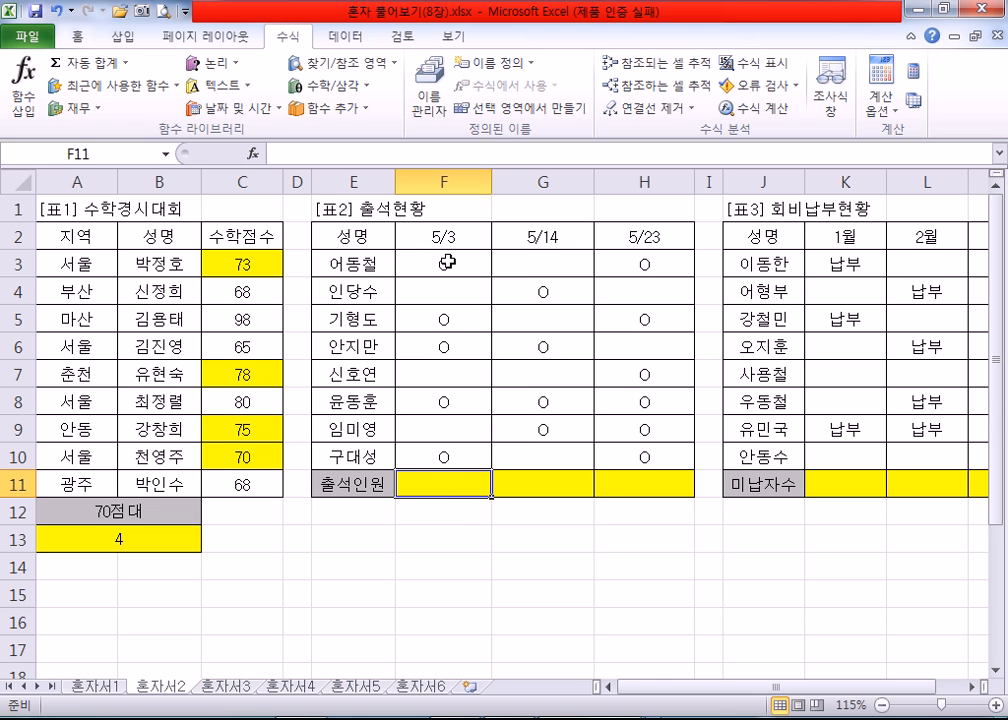
pyautogui.click(127, 62)
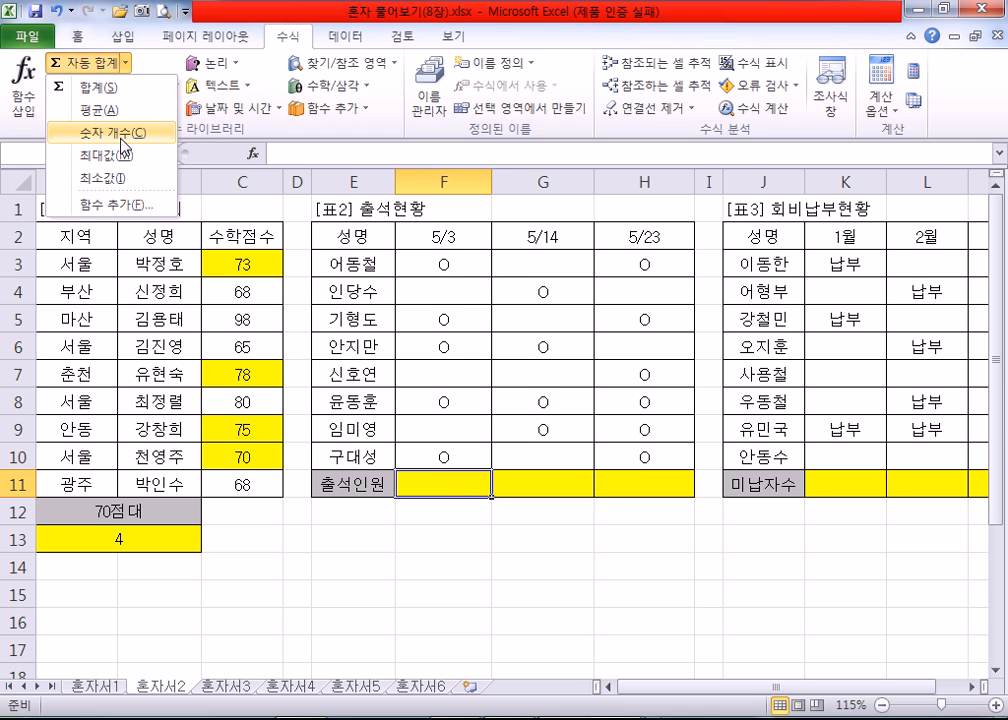
pyautogui.click(124, 147)
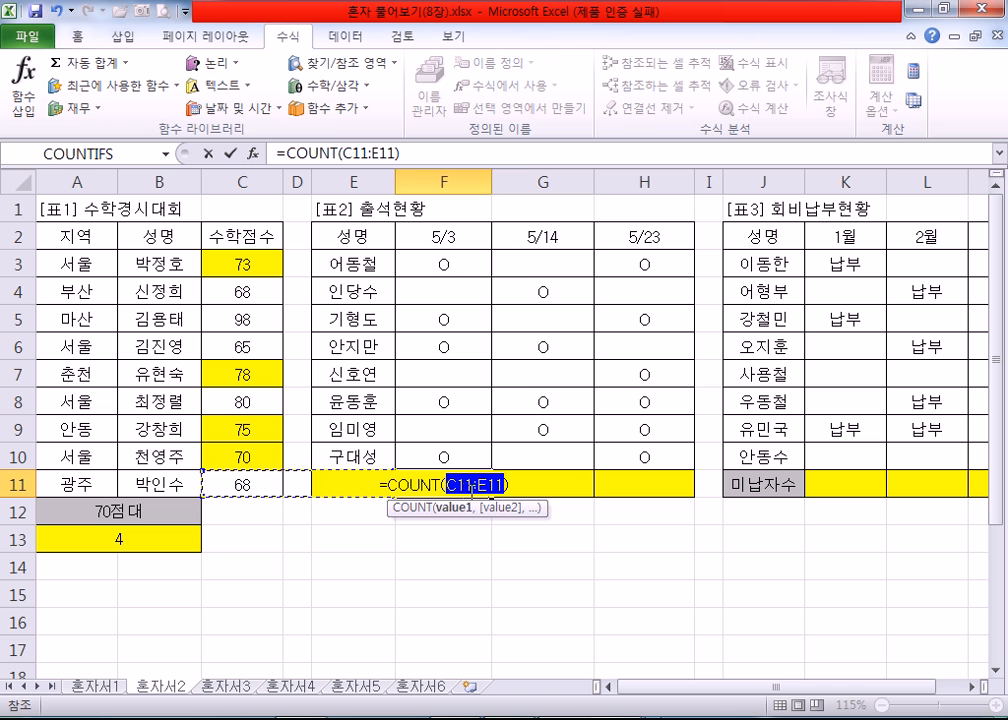
pyautogui.press('Escape')
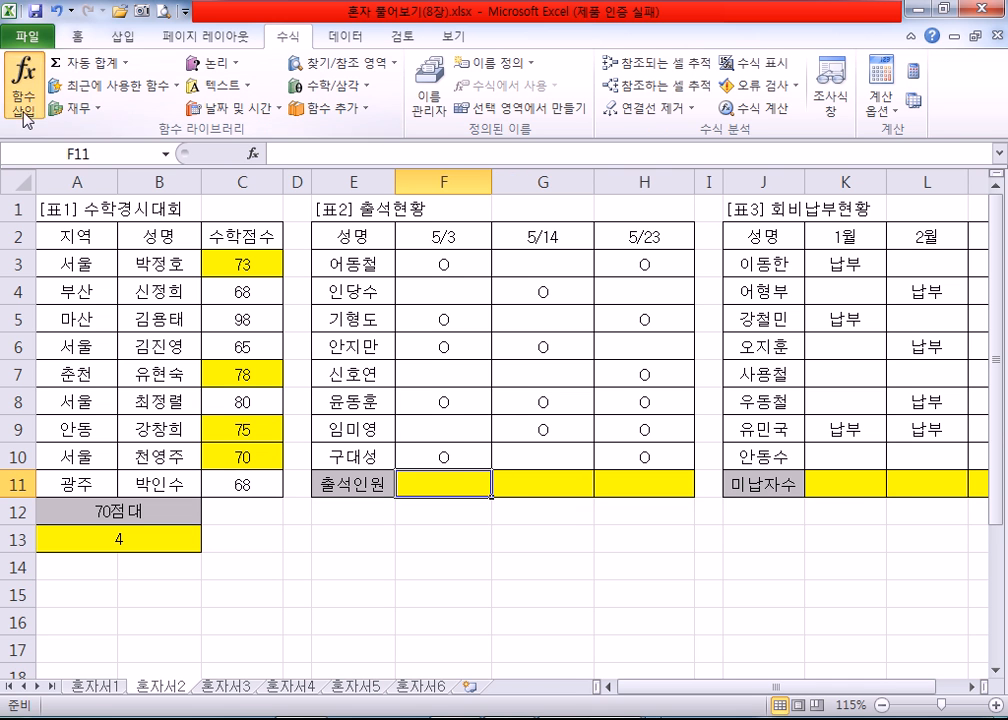
# Step: Insert the COUNTA function in F11 for the 5/3 출석인원 count in 표2
pyautogui.click(23, 90)
pyautogui.moveTo(862, 396)
pyautogui.mouseDown()
pyautogui.moveTo(862, 416)
pyautogui.moveTo(868, 399)
pyautogui.mouseUp()
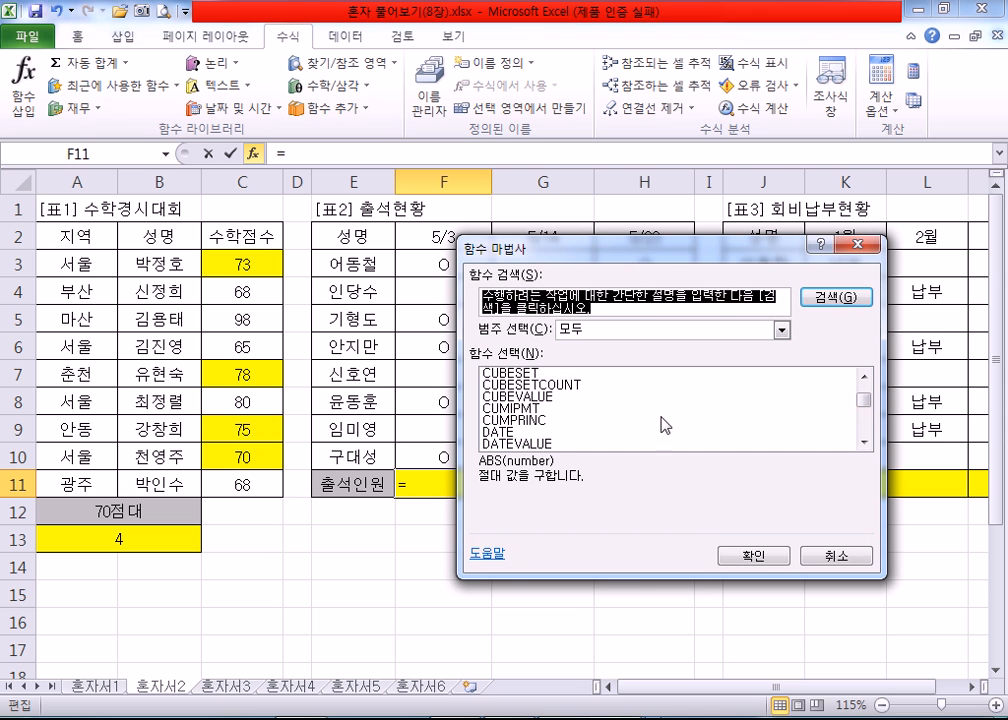
pyautogui.scroll(3, 530, 415)
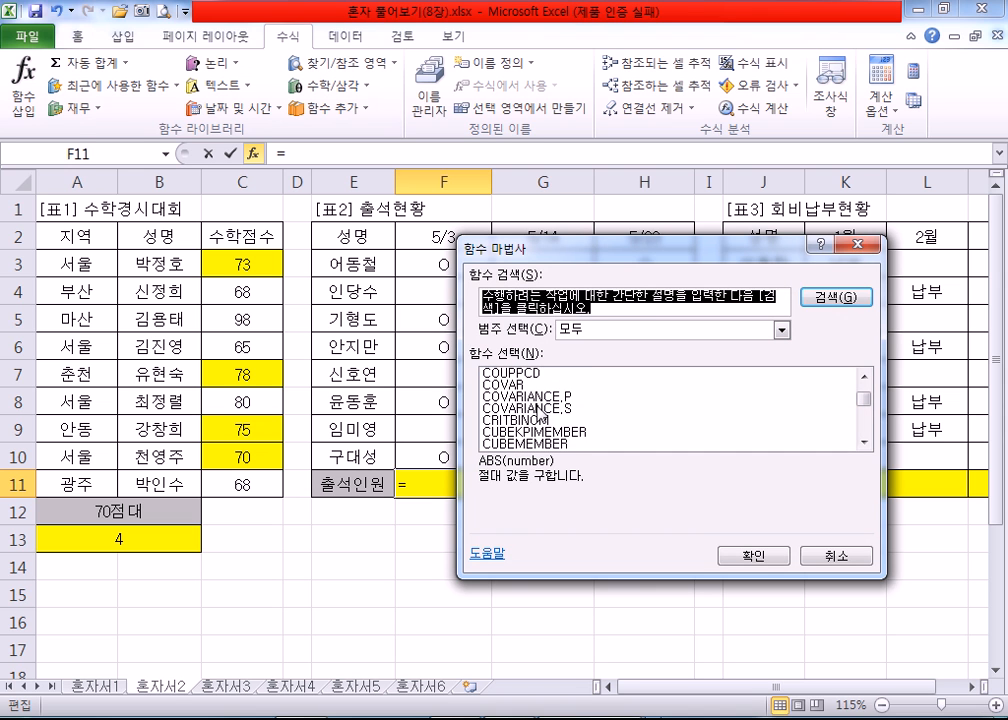
pyautogui.scroll(4, 520, 404)
pyautogui.scroll(-1, 531, 409)
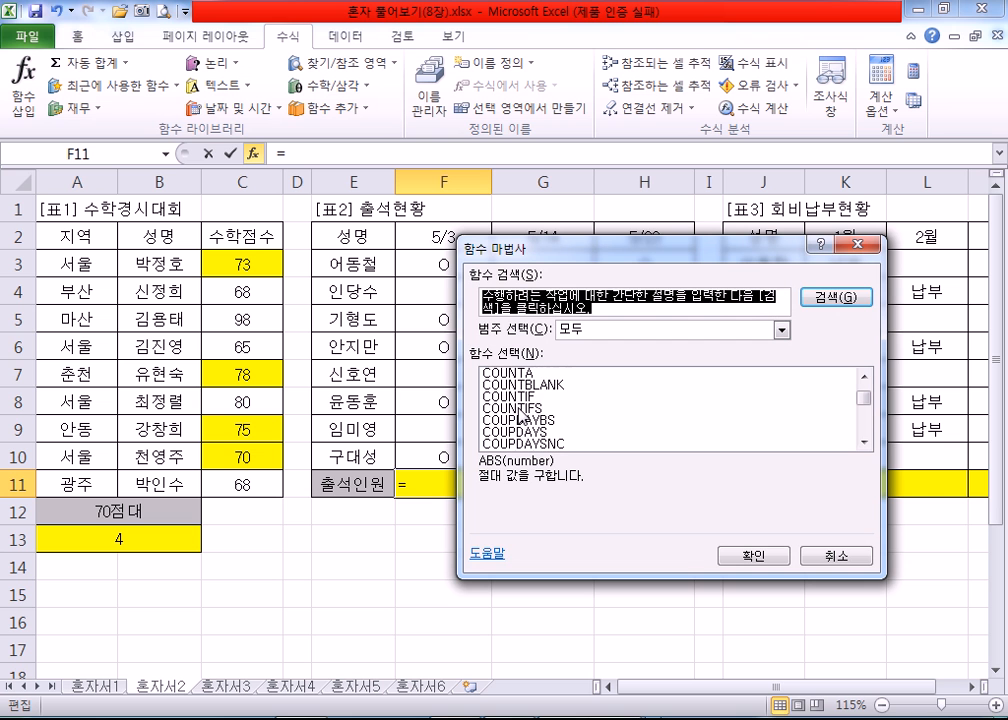
pyautogui.click(520, 375)
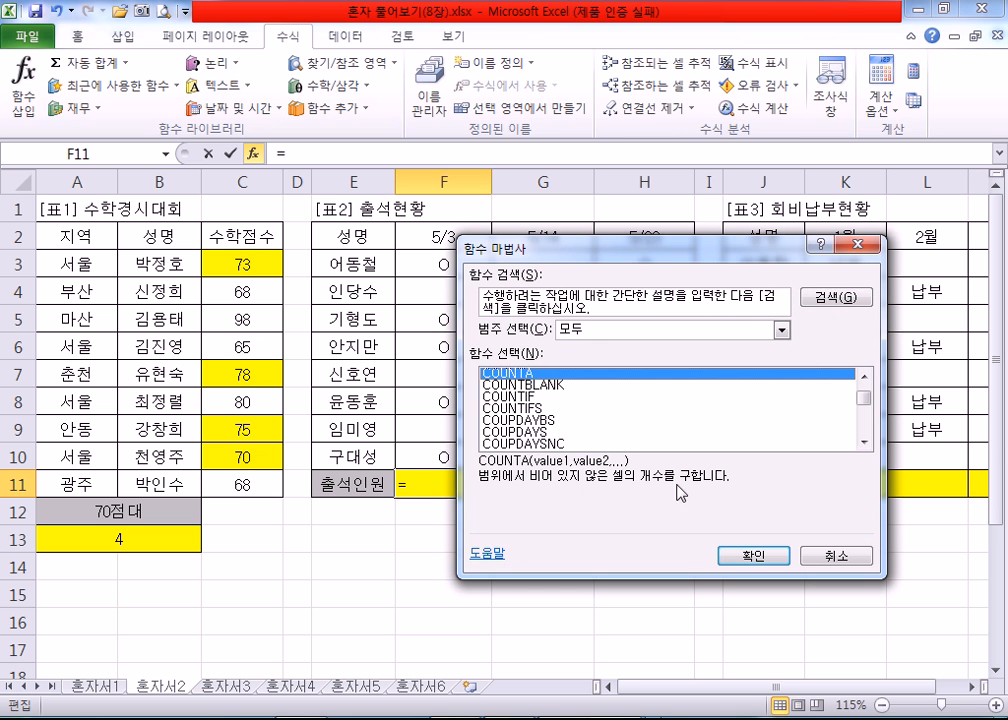
pyautogui.click(751, 556)
# Step: Set COUNTA's Value1 to F3:F10 and fill the formula across through H11
pyautogui.moveTo(470, 252); pyautogui.dragTo(673, 195)
pyautogui.moveTo(443, 263); pyautogui.dragTo(442, 452)
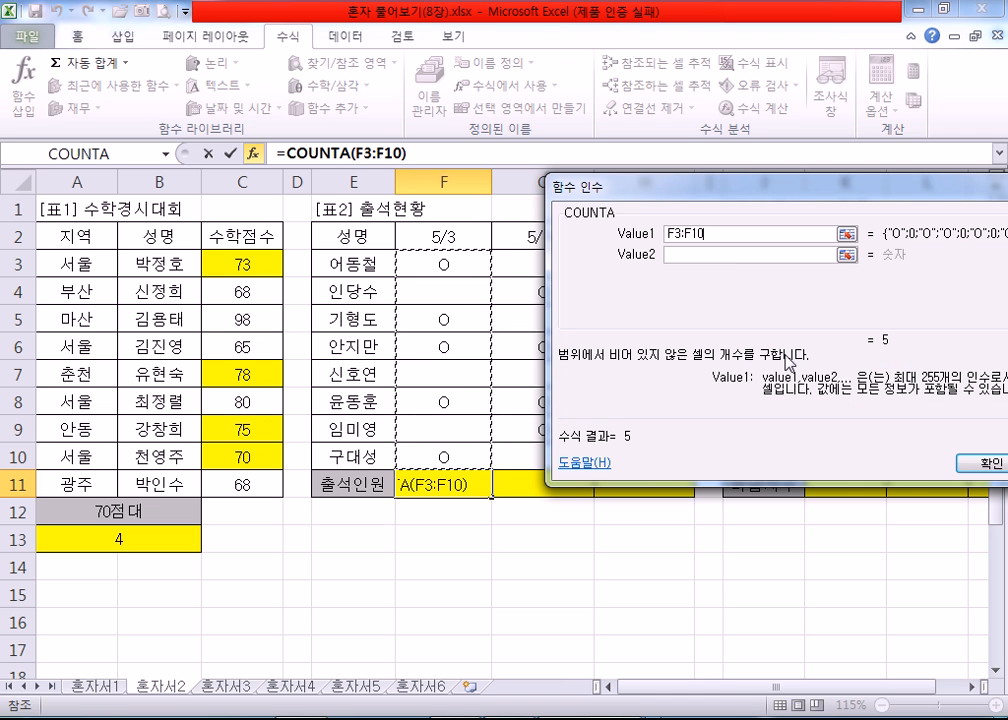
pyautogui.moveTo(670, 192); pyautogui.dragTo(632, 185)
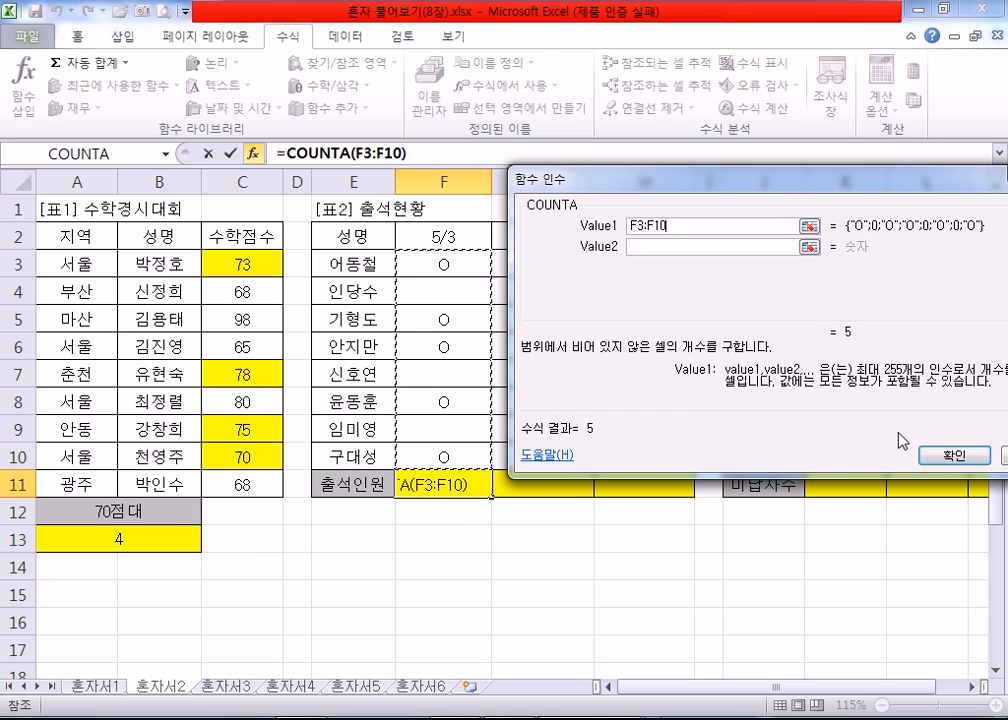
pyautogui.click(954, 455)
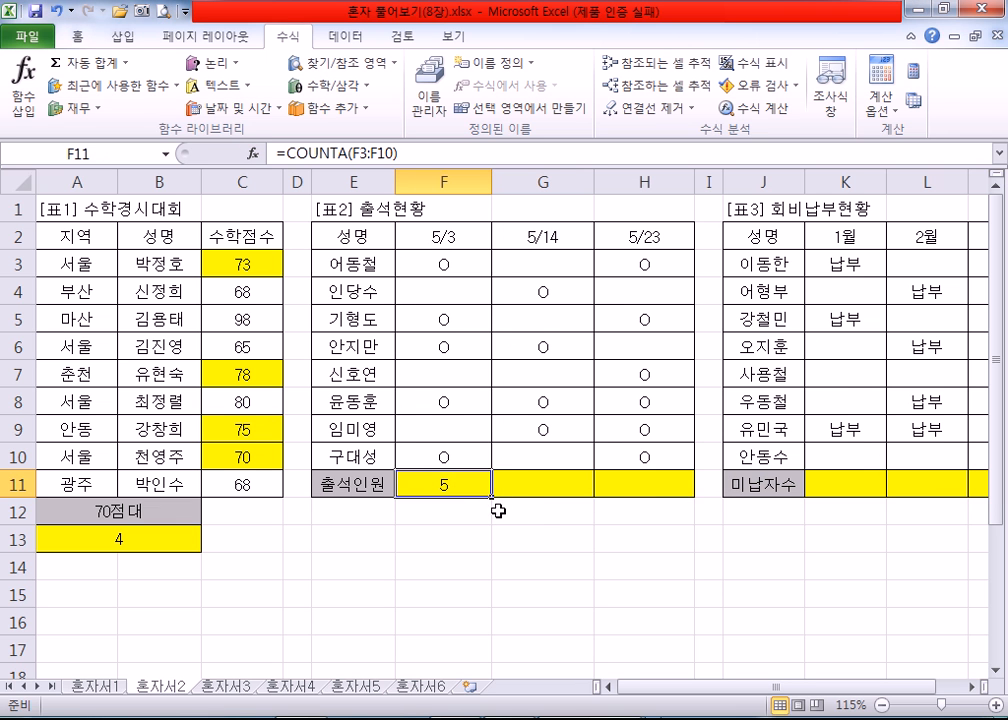
pyautogui.moveTo(491, 497); pyautogui.dragTo(680, 486)
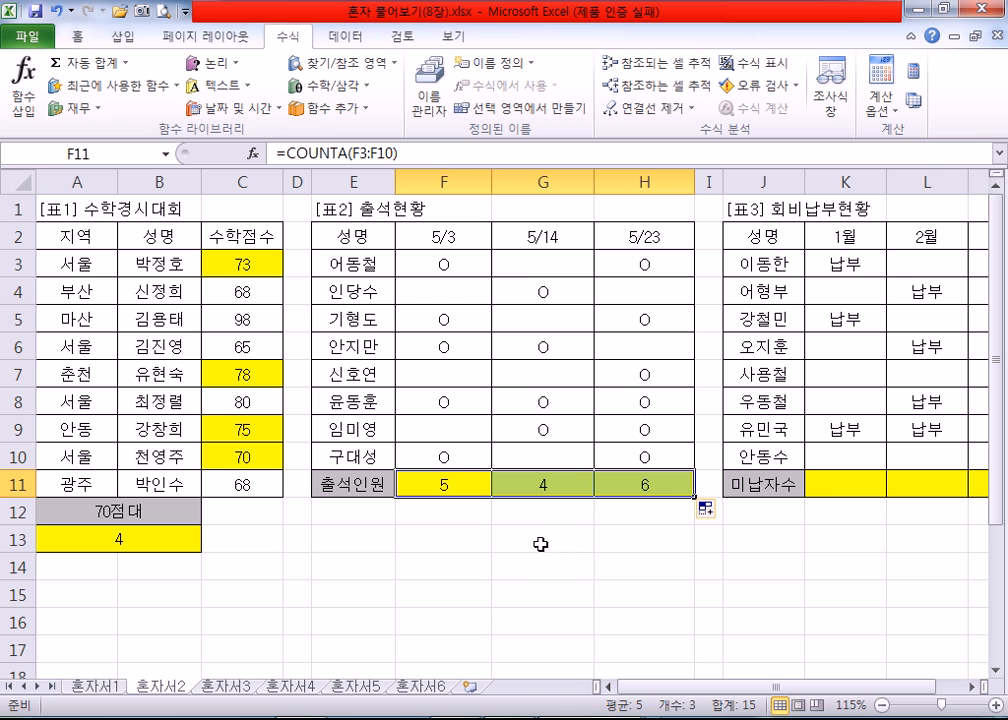
# Step: Insert the COUNTBLANK function in K11 for the 1월 미납자수 count in 표3
pyautogui.click(971, 686)
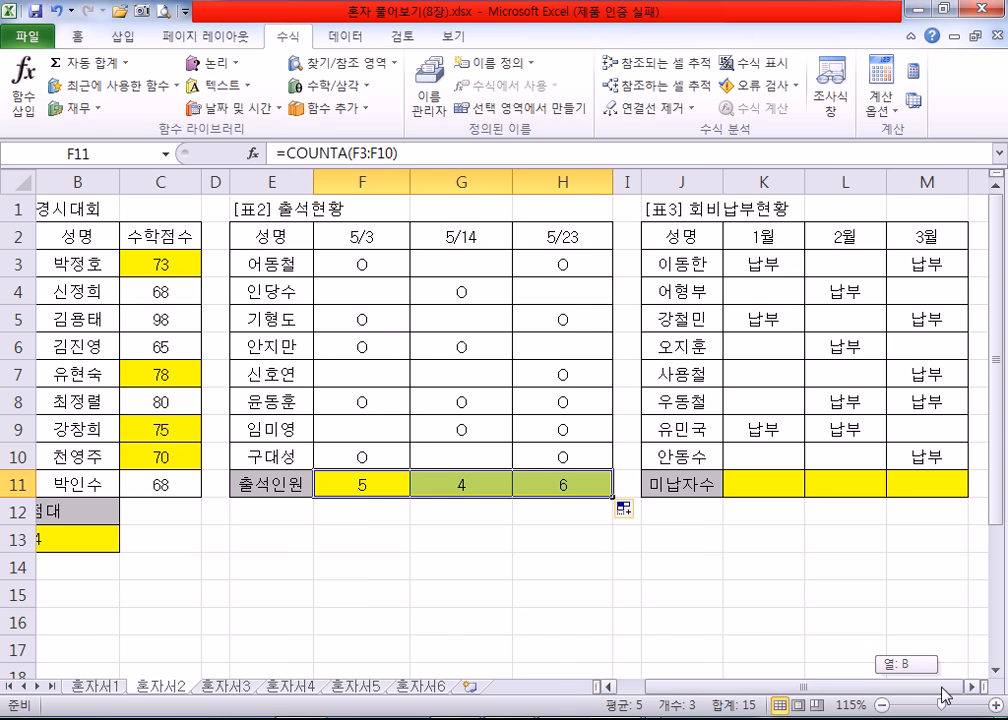
pyautogui.click(971, 686)
pyautogui.click(971, 686)
pyautogui.click(971, 686)
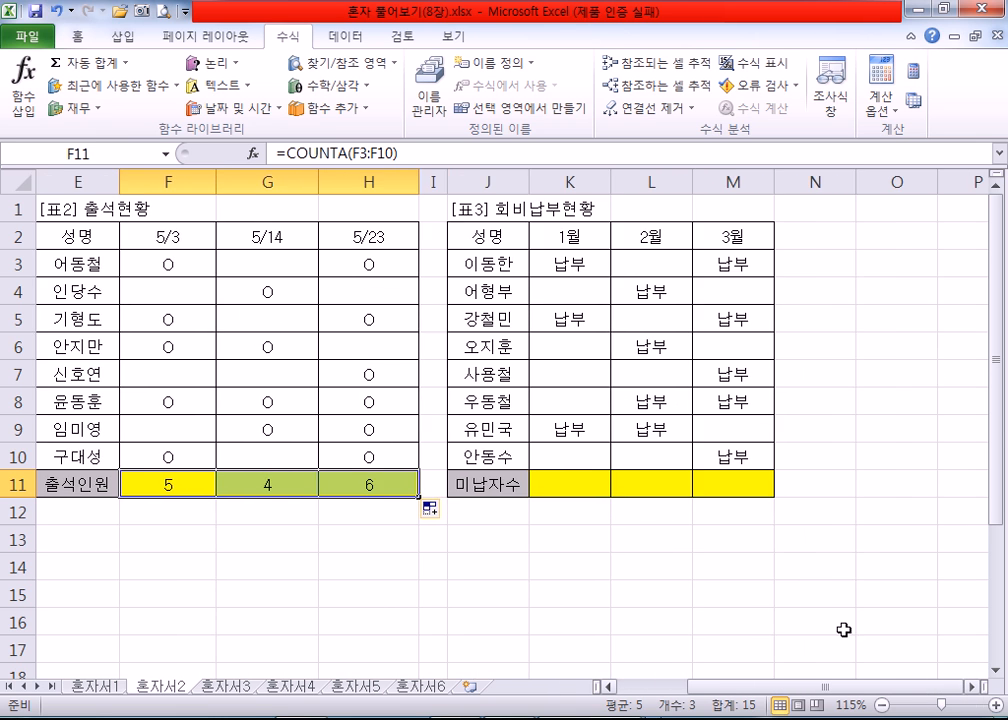
pyautogui.click(563, 481)
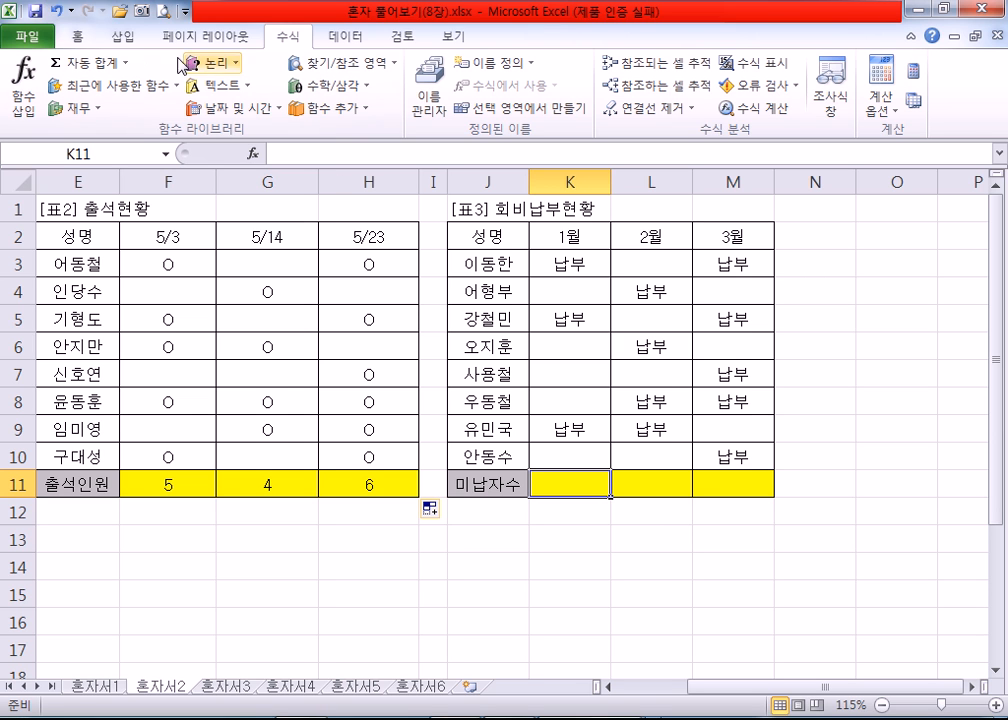
pyautogui.click(23, 88)
pyautogui.click(662, 311)
pyautogui.scroll(-11, 668, 323)
pyautogui.scroll(-2, 668, 323)
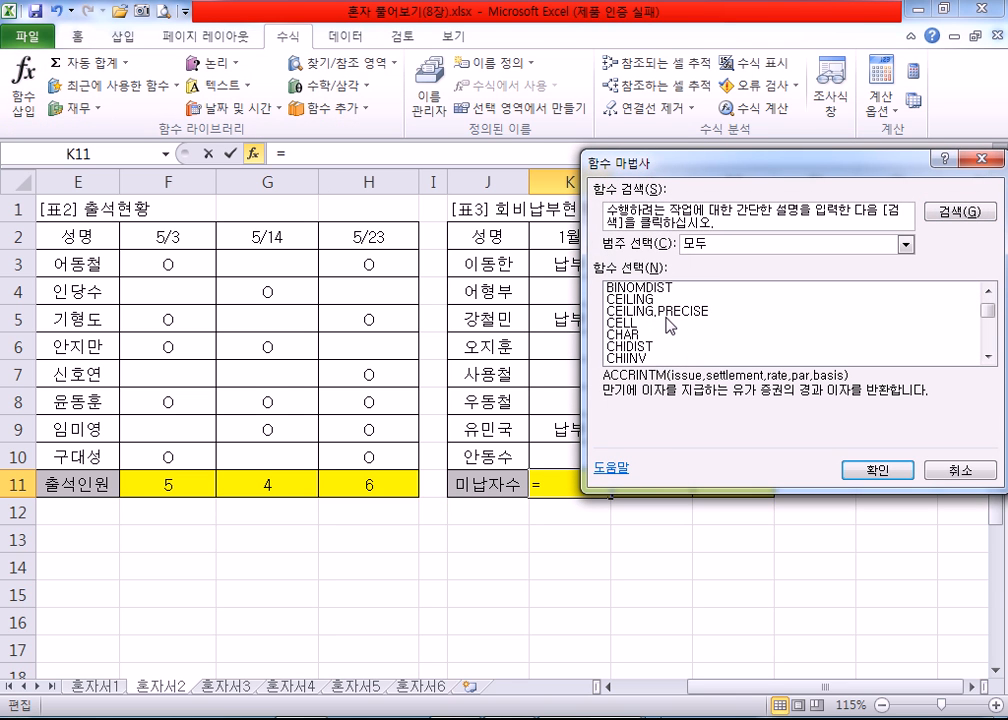
pyautogui.scroll(-4, 668, 323)
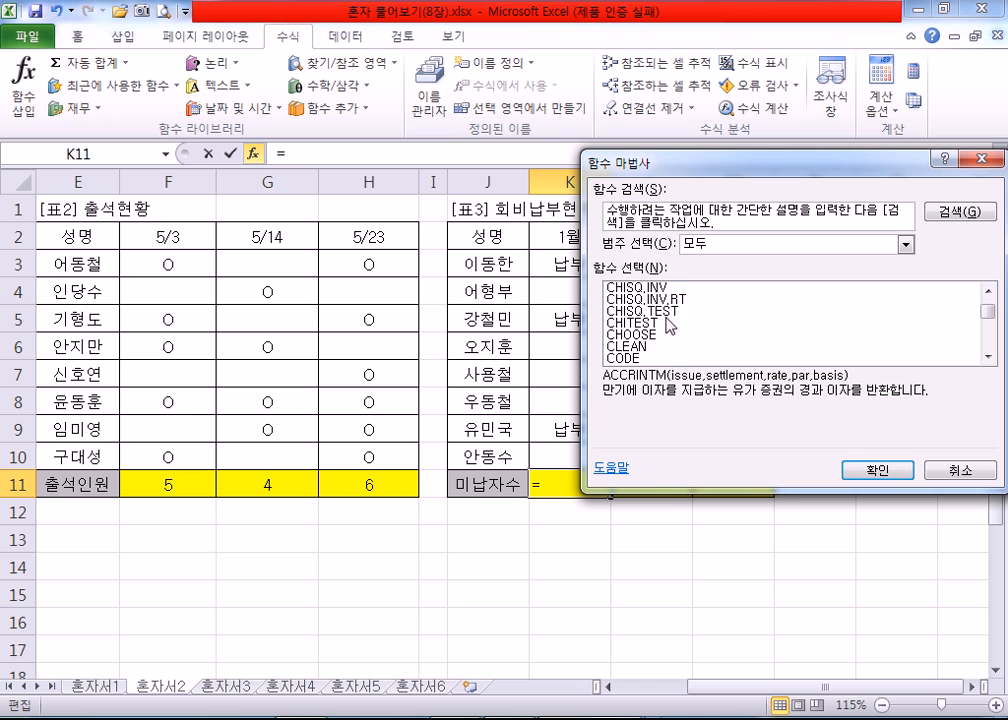
pyautogui.scroll(2, 662, 344)
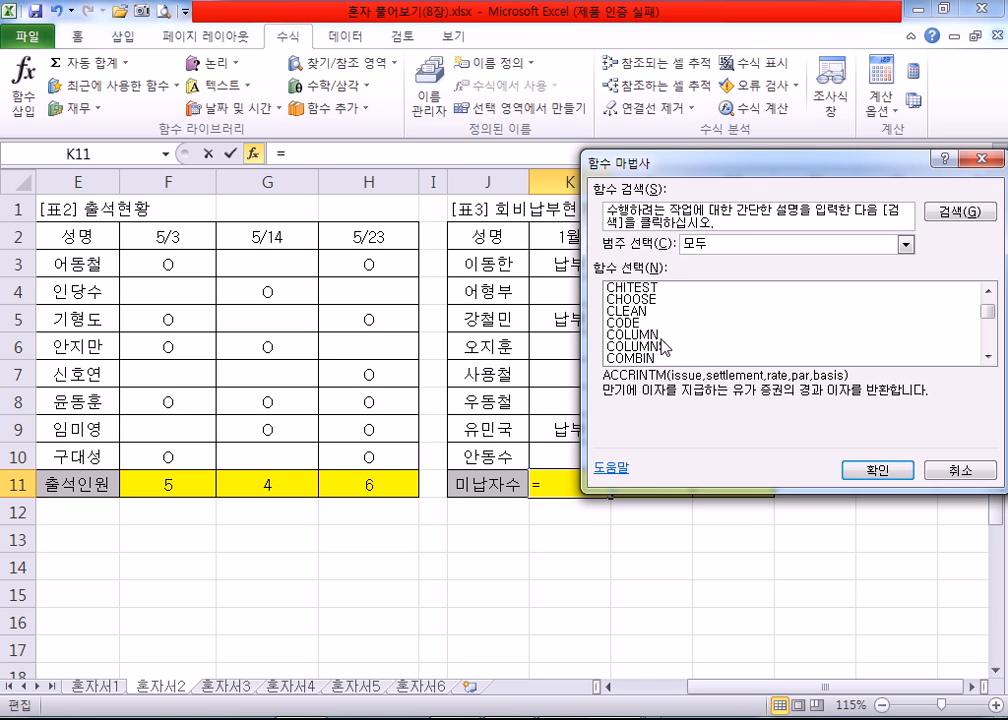
pyautogui.scroll(-3, 662, 346)
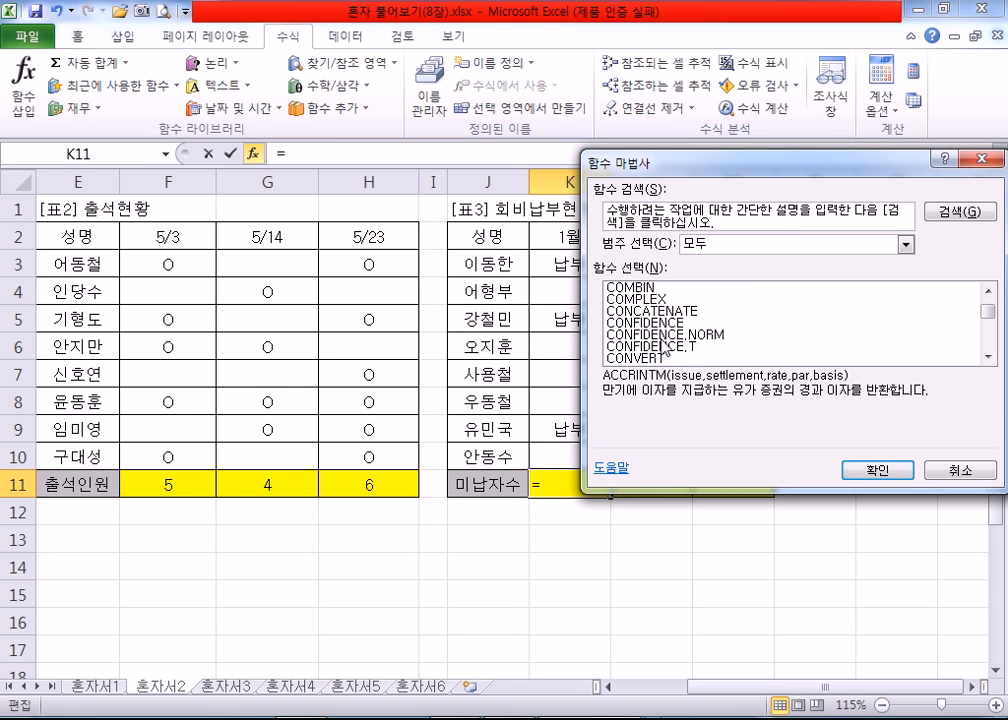
pyautogui.scroll(-3, 662, 346)
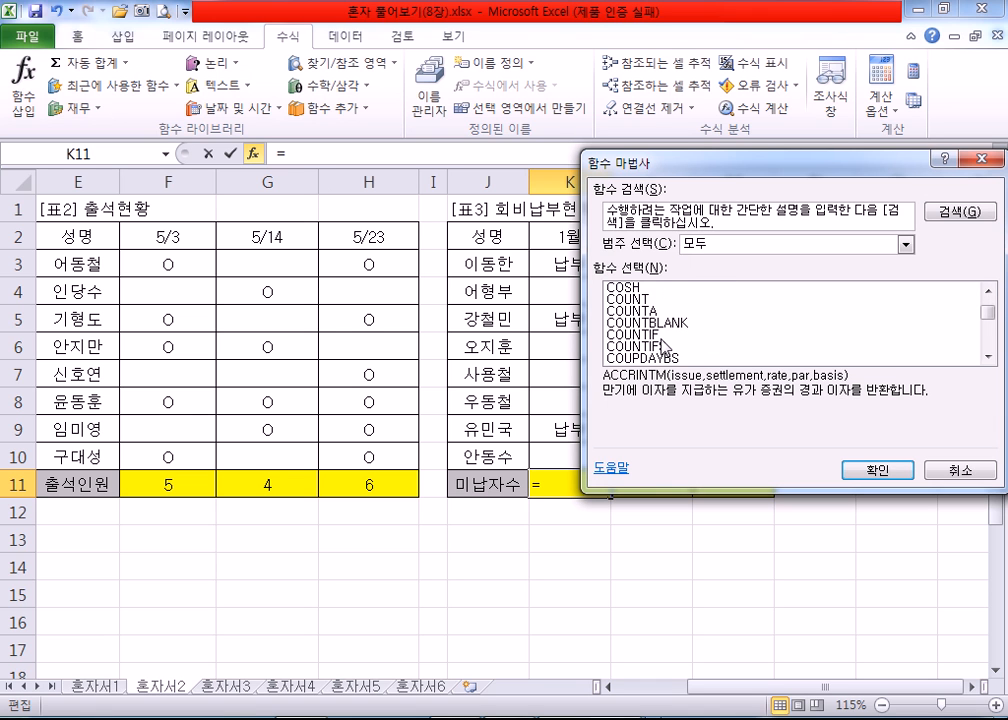
pyautogui.scroll(-1, 668, 340)
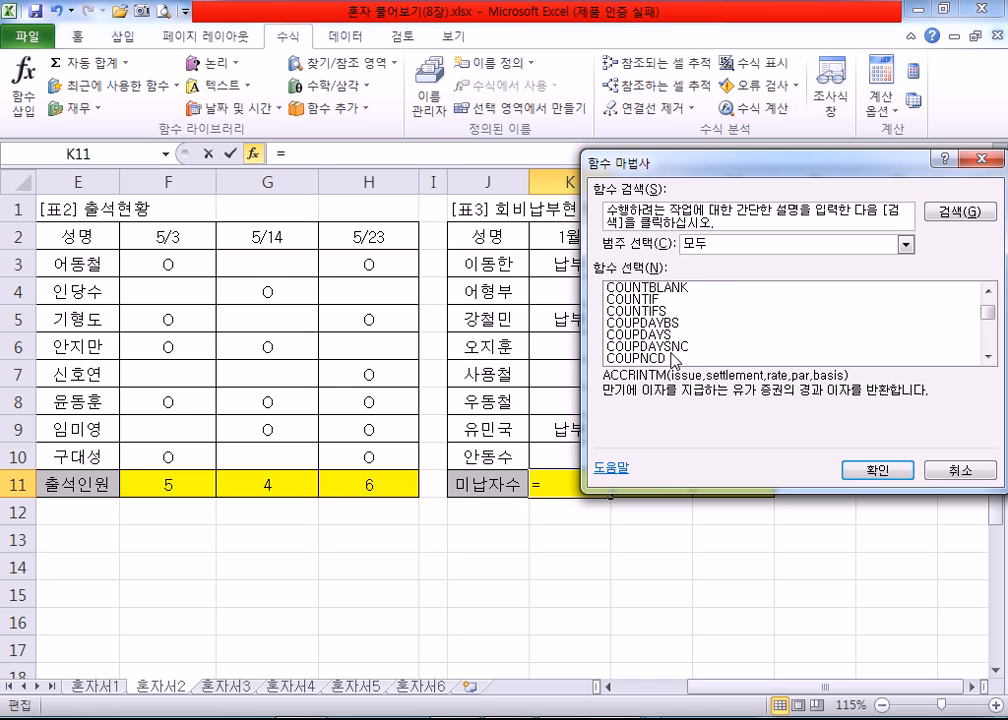
pyautogui.click(677, 290)
pyautogui.scroll(1, 724, 361)
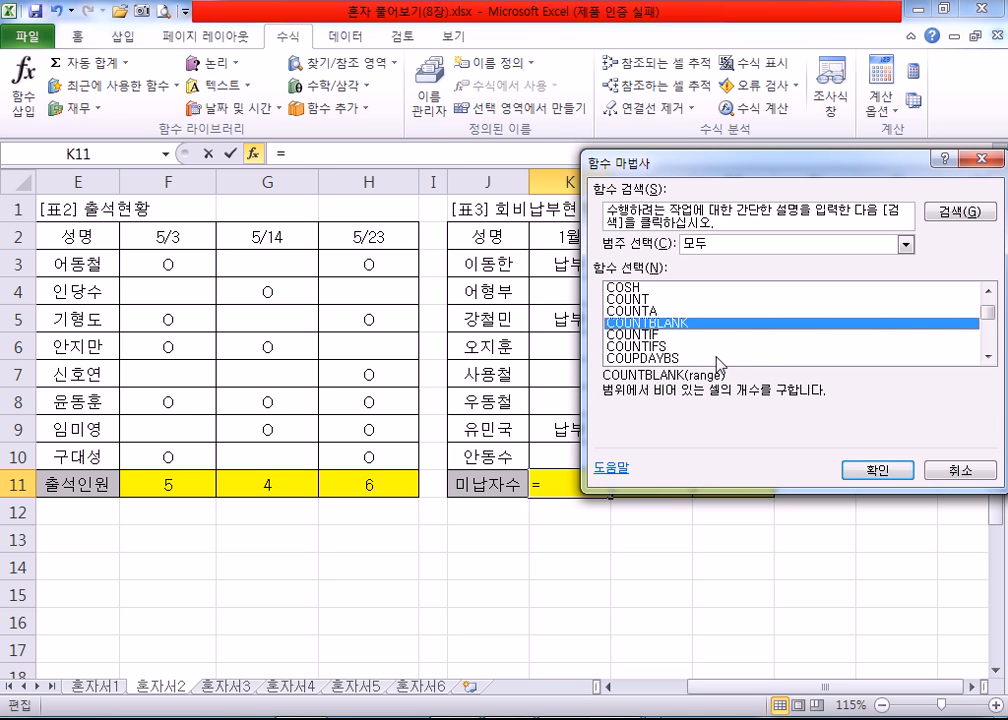
pyautogui.click(876, 470)
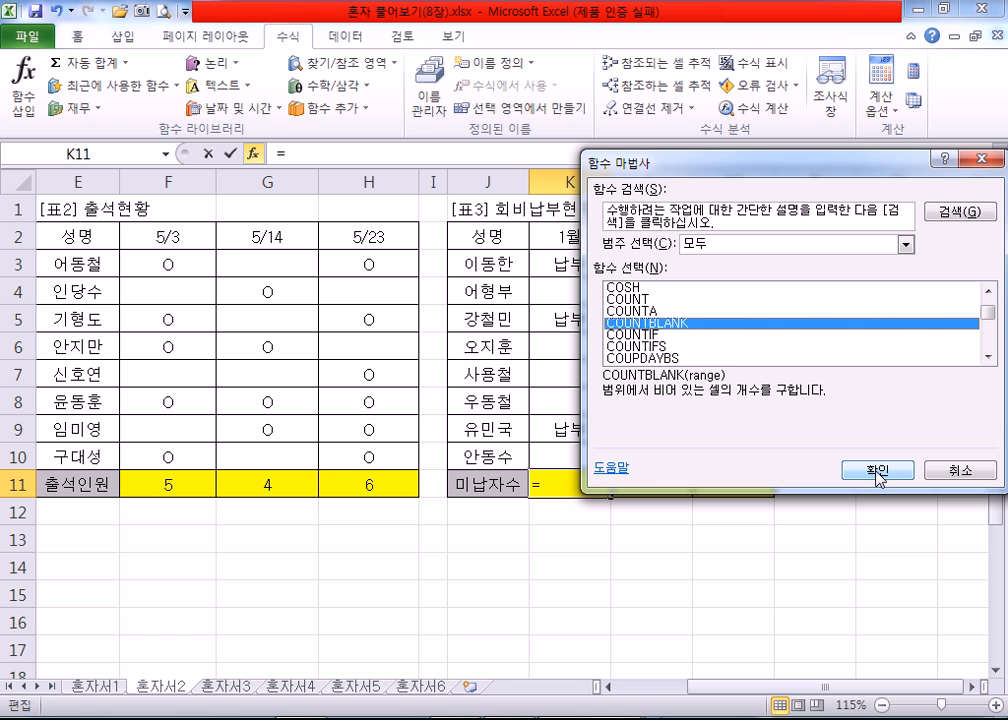
# Step: Set COUNTBLANK's Range to K3:K10 and fill the formula across through M11
pyautogui.moveTo(679, 240); pyautogui.dragTo(757, 209)
pyautogui.moveTo(578, 262); pyautogui.dragTo(577, 449)
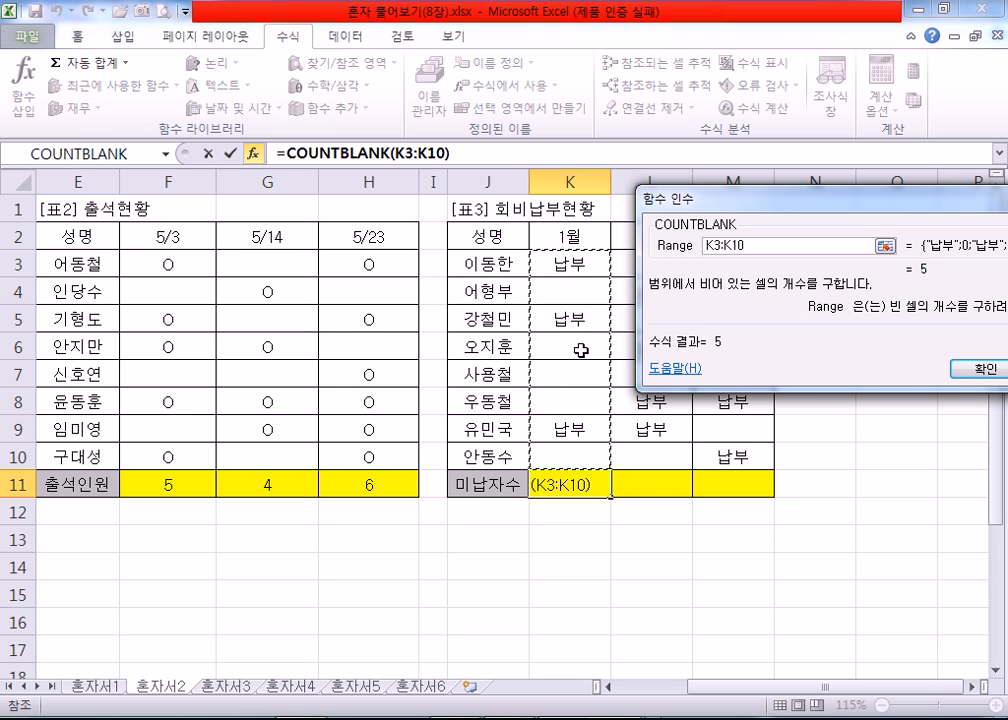
pyautogui.click(984, 369)
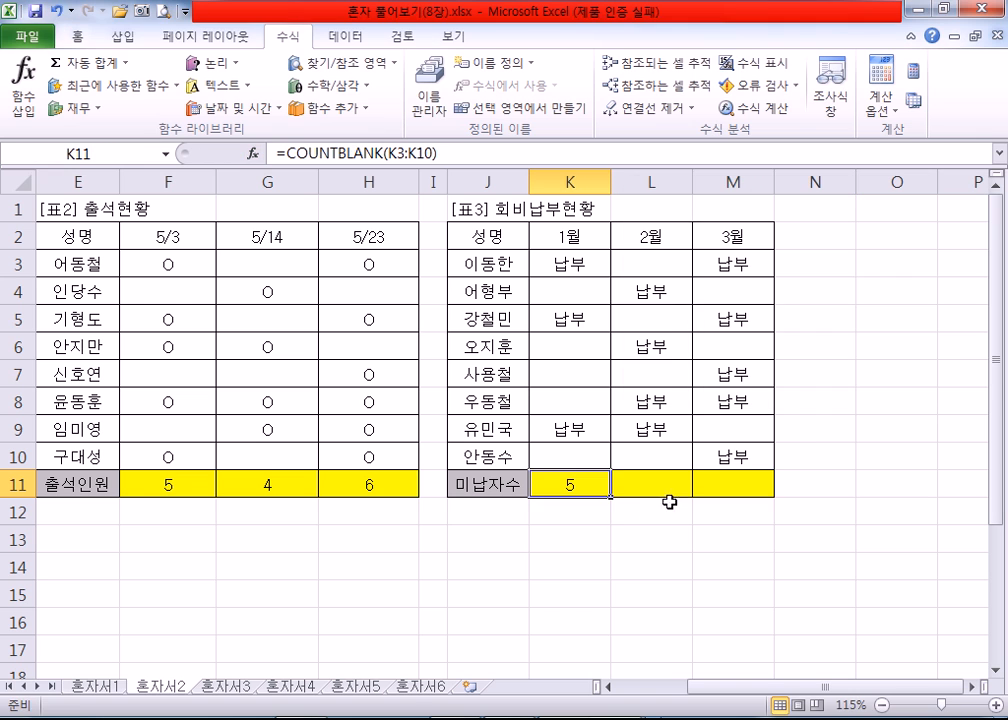
pyautogui.moveTo(609, 497); pyautogui.dragTo(767, 493)
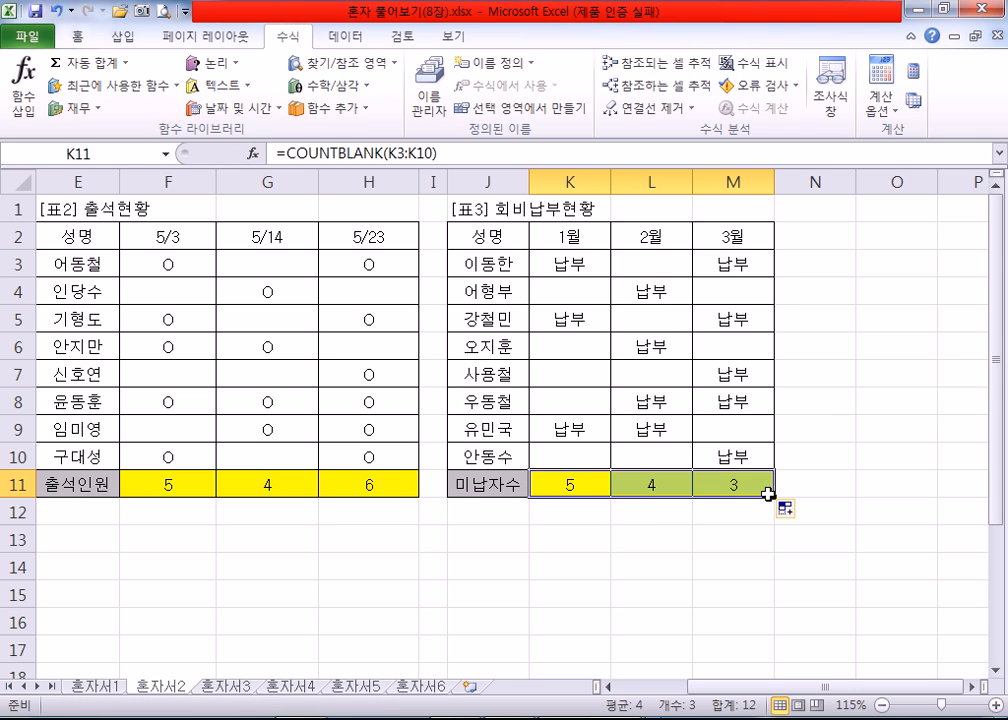
# Step: Check the blank payment cells in the 3월 column of 표3 against the 미납자수 count
pyautogui.click(736, 295)
pyautogui.click(728, 345)
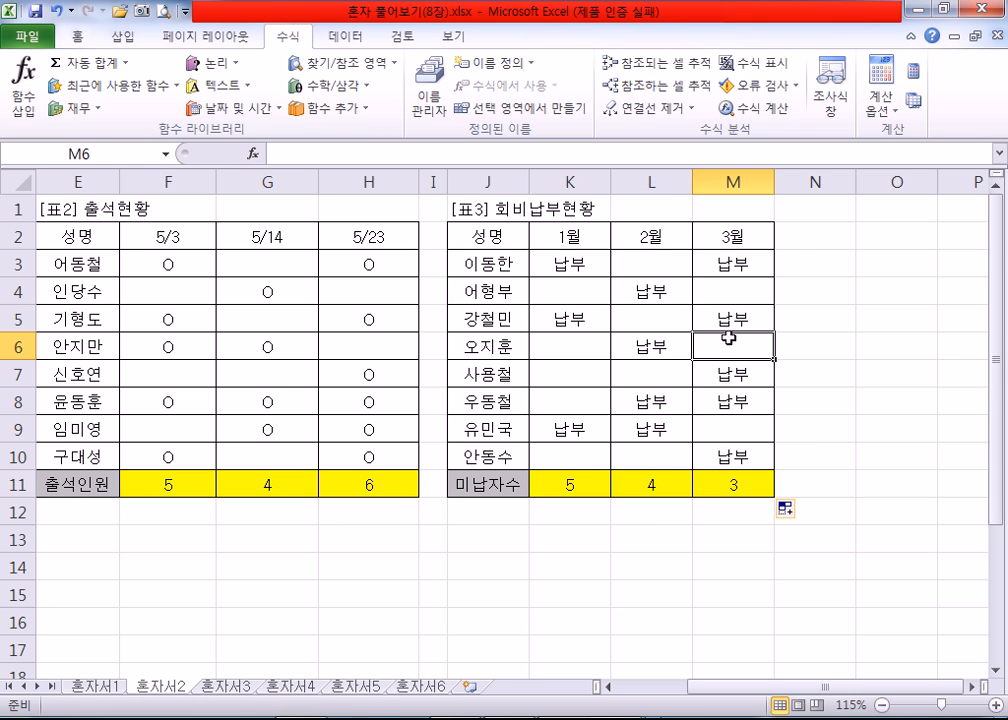
pyautogui.click(733, 425)
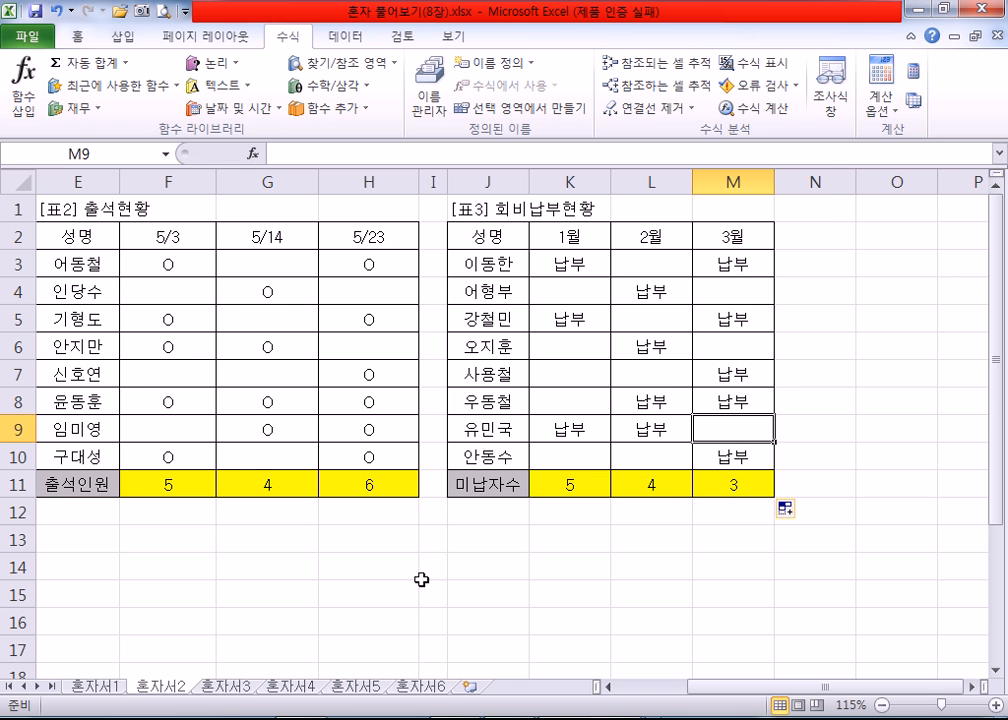
# Step: On sheet 혼자서3, examine the 생년월일 and 나이 answer columns, the 성별 formula in F7, and the 목표 달성률 column of 표2
pyautogui.click(230, 687)
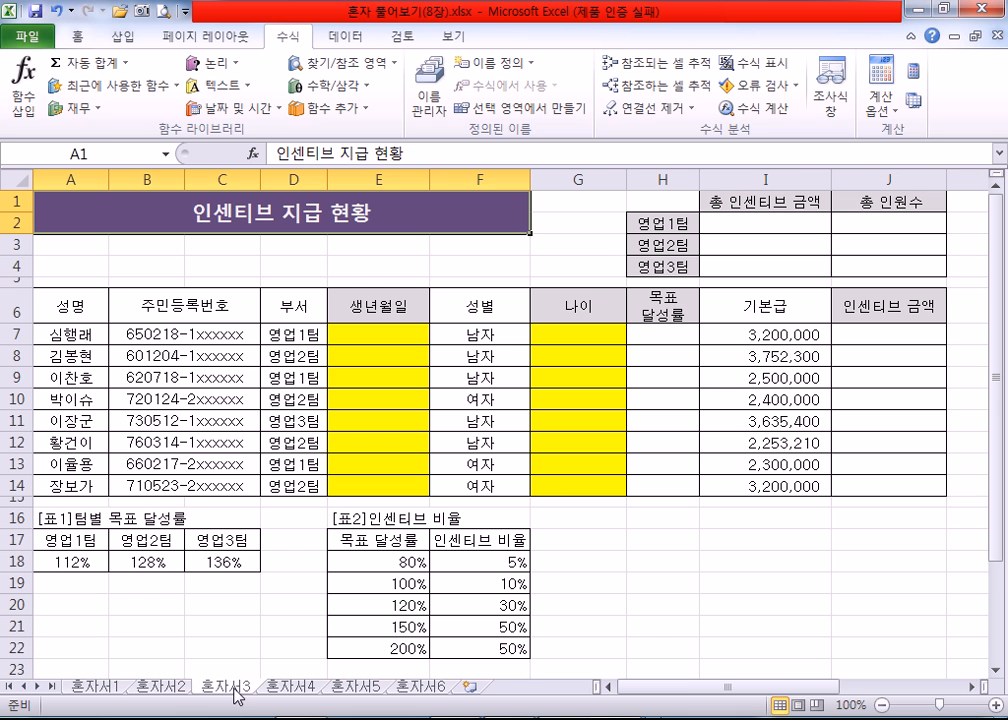
pyautogui.click(282, 558)
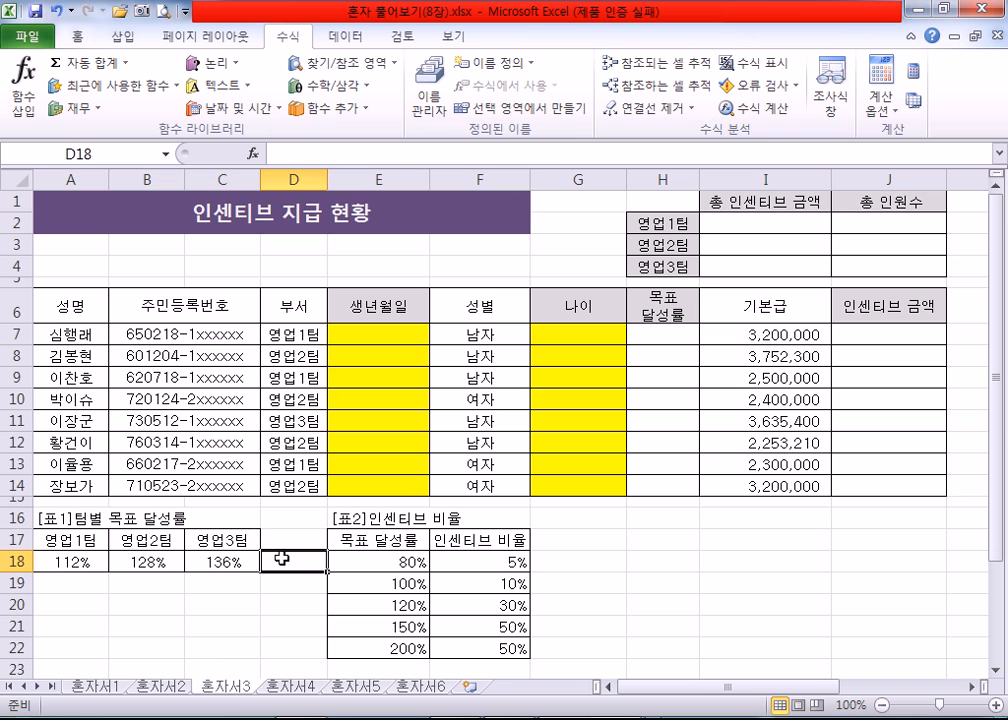
pyautogui.click(275, 378)
pyautogui.click(341, 357)
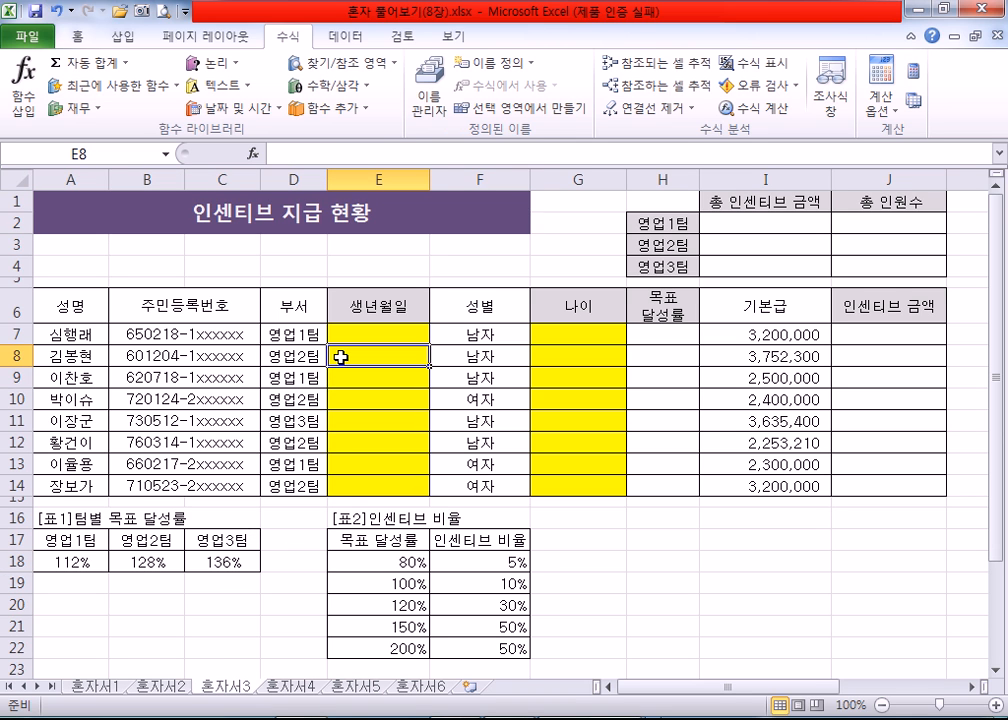
pyautogui.click(342, 331)
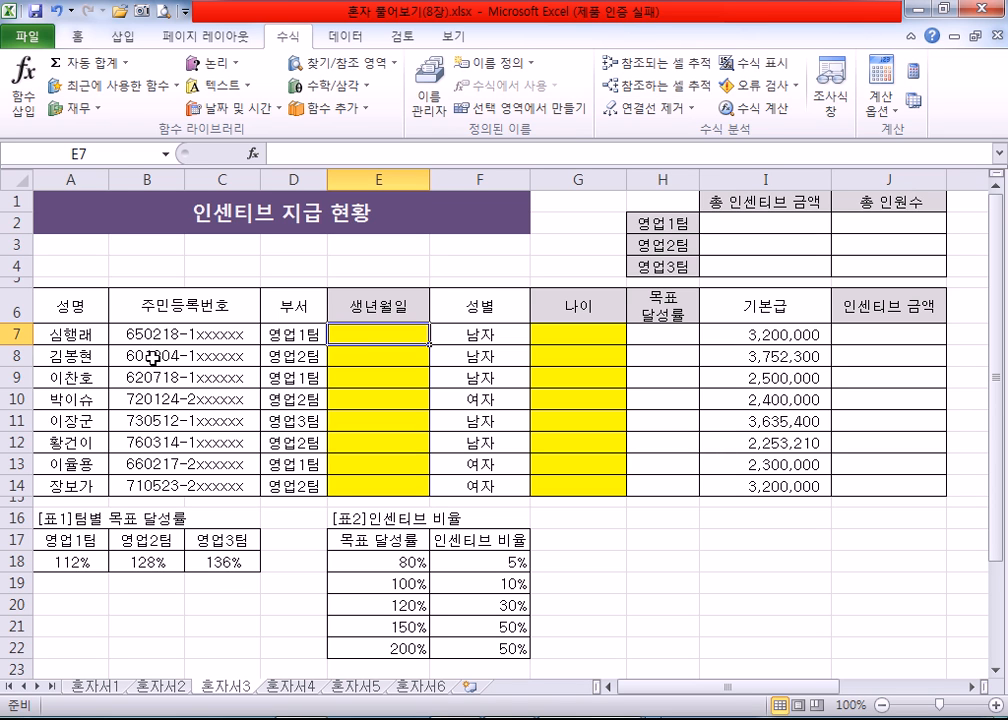
pyautogui.click(472, 334)
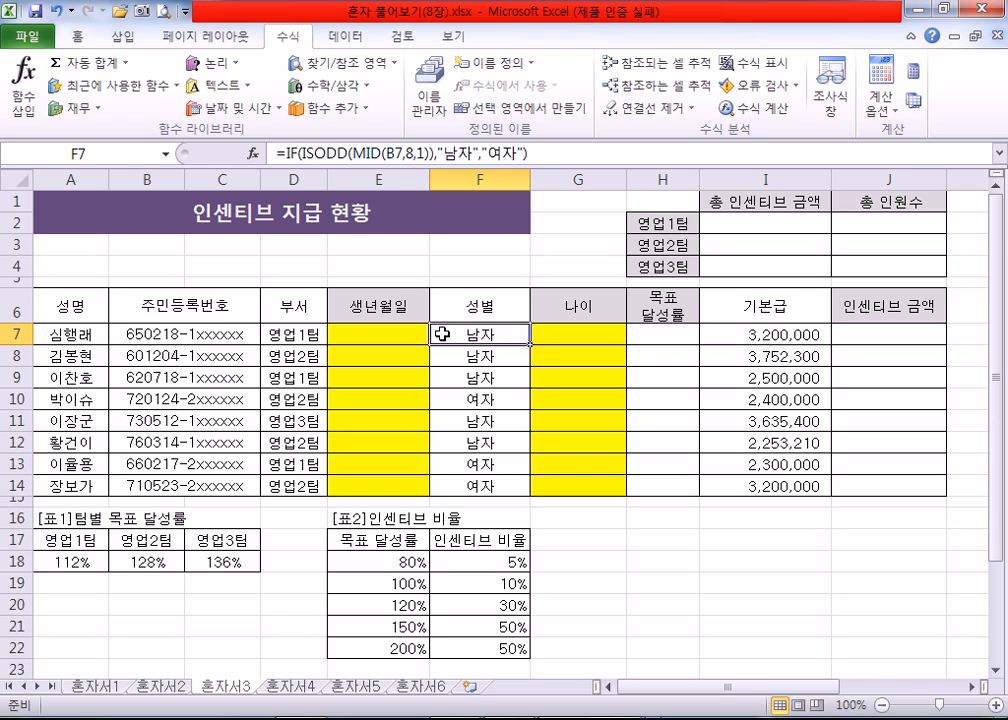
pyautogui.click(563, 338)
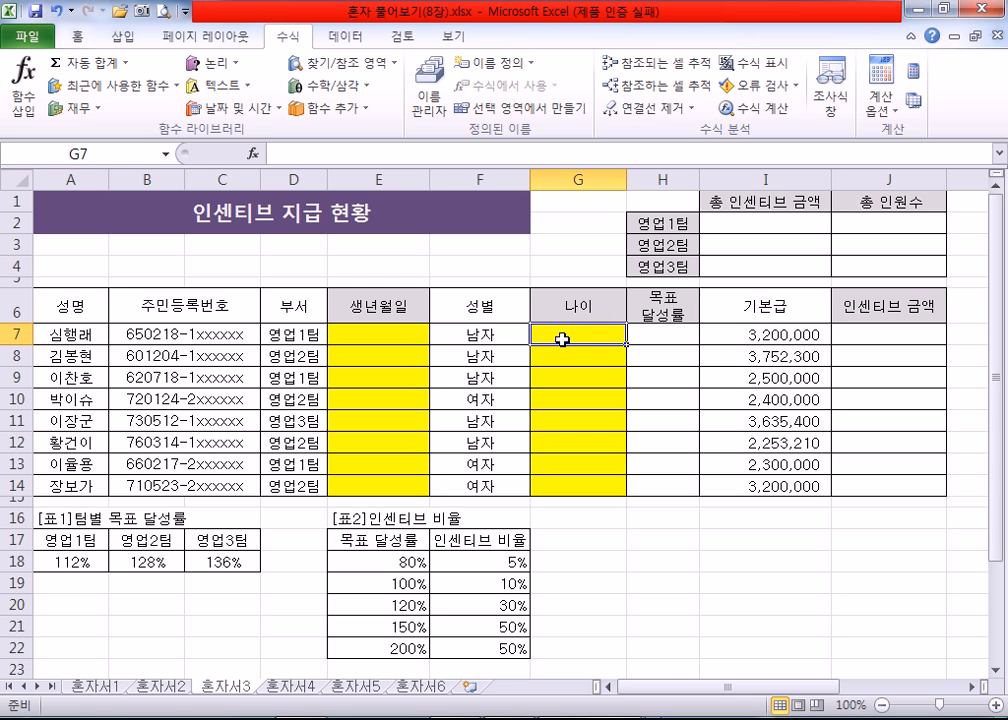
pyautogui.click(370, 555)
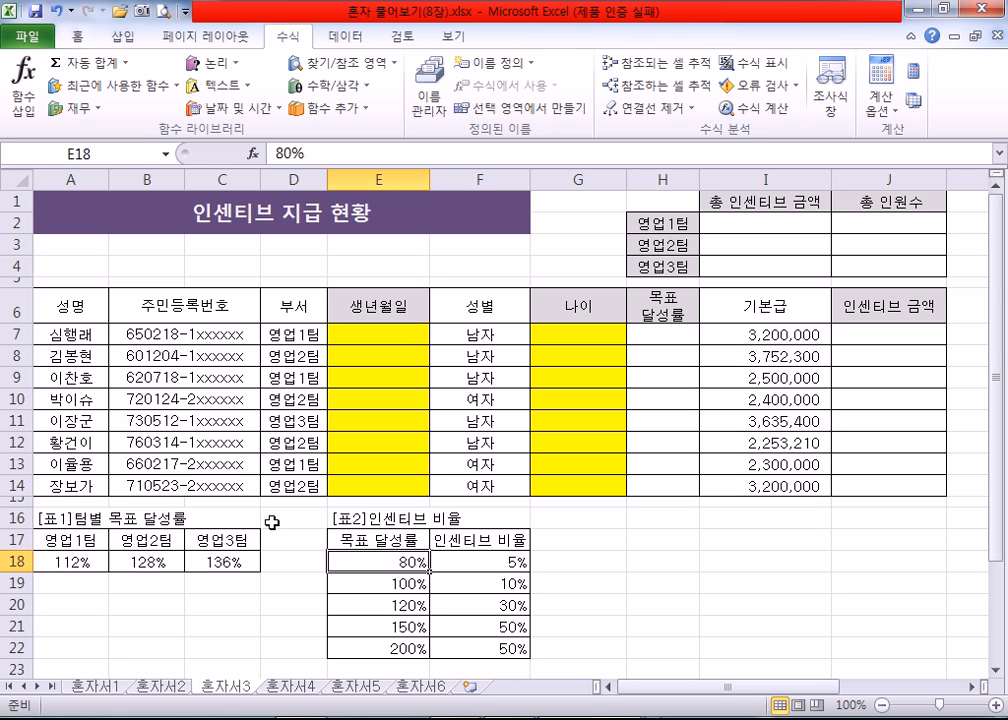
# Step: Go to the 혼자서4 sheet with the 목표 달성률 and 인센티브 금액 exercise
pyautogui.click(286, 690)
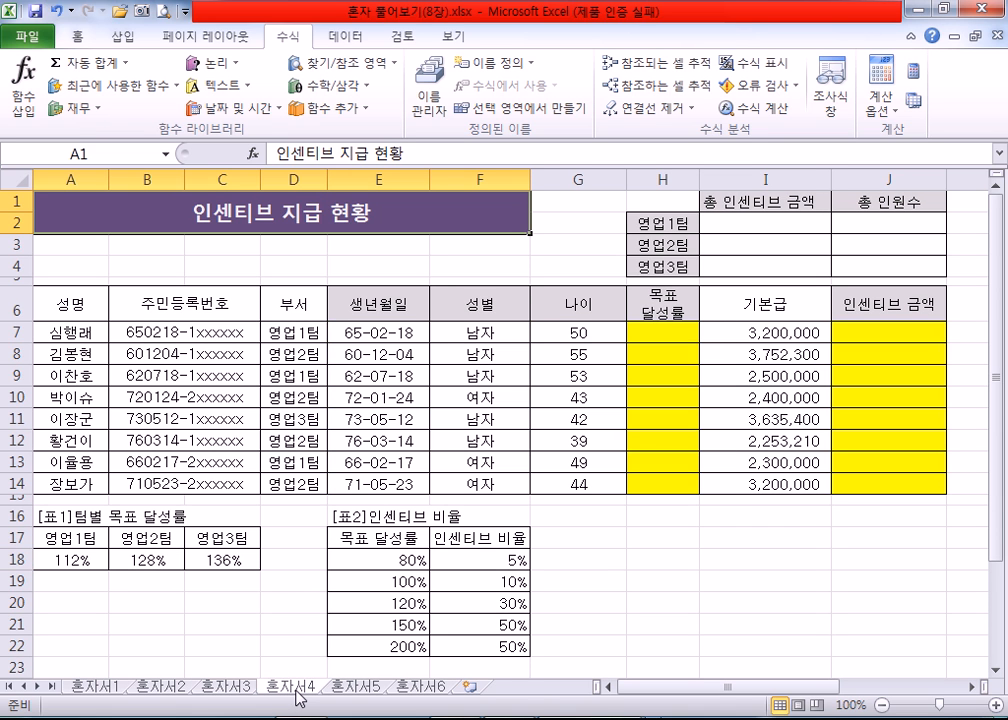
# Step: Review the empty 생년월일 and 나이 columns on sheet 혼자서3 and the 목표 달성률 and 인센티브 금액 columns on 혼자서4
pyautogui.click(240, 689)
pyautogui.moveTo(365, 334); pyautogui.dragTo(376, 484)
pyautogui.moveTo(575, 334); pyautogui.dragTo(566, 466)
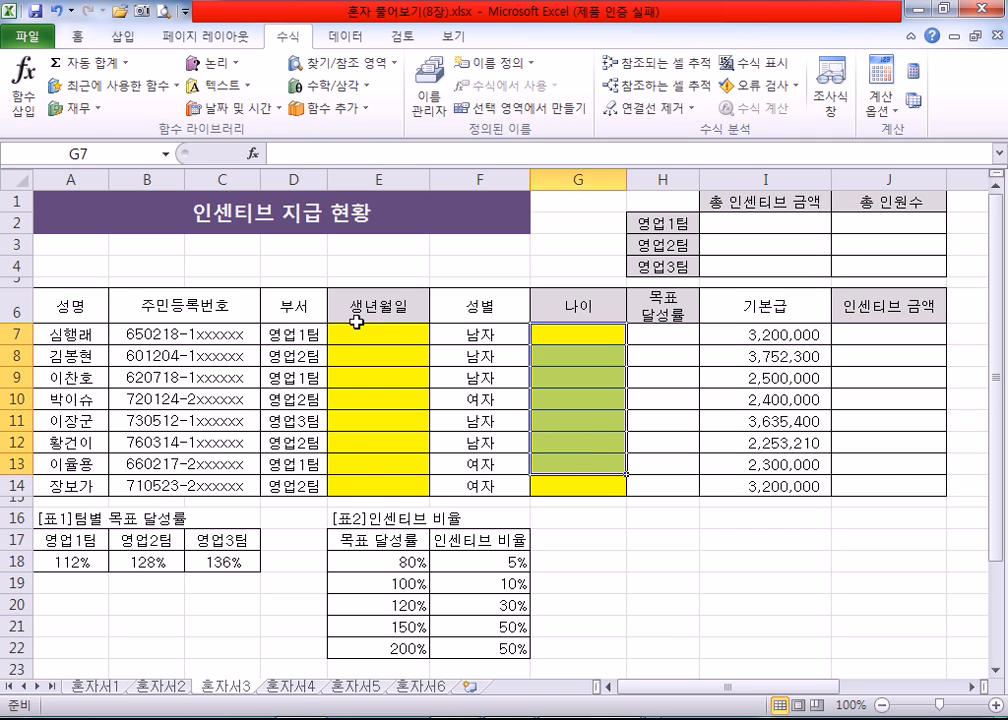
pyautogui.click(350, 332)
pyautogui.click(295, 686)
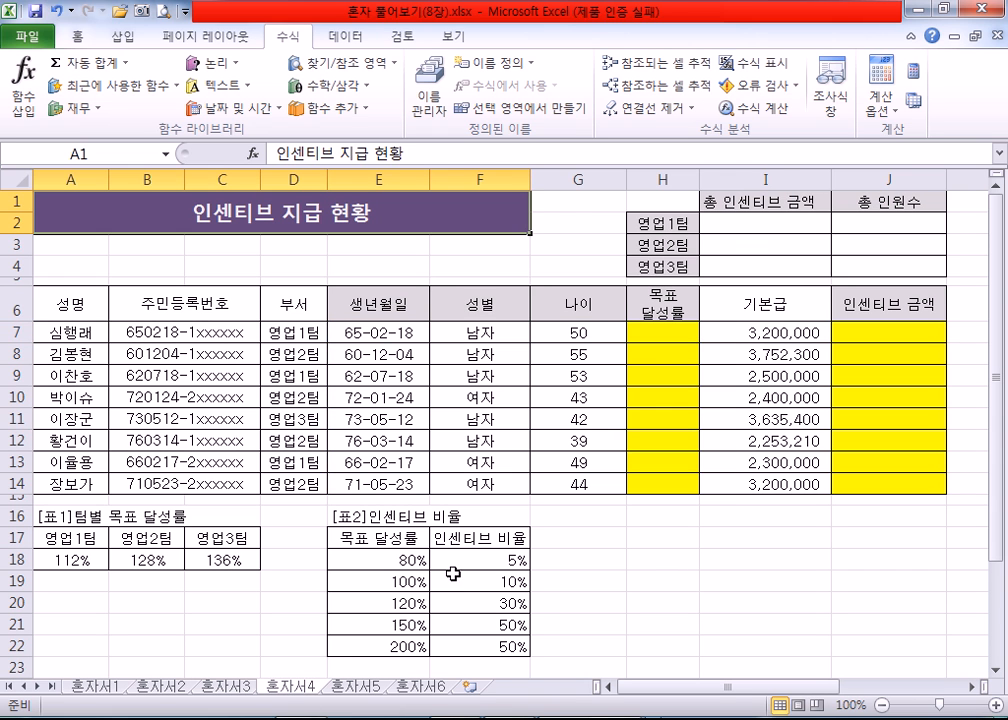
pyautogui.moveTo(660, 333); pyautogui.dragTo(660, 400)
pyautogui.moveTo(857, 331); pyautogui.dragTo(857, 459)
pyautogui.click(661, 332)
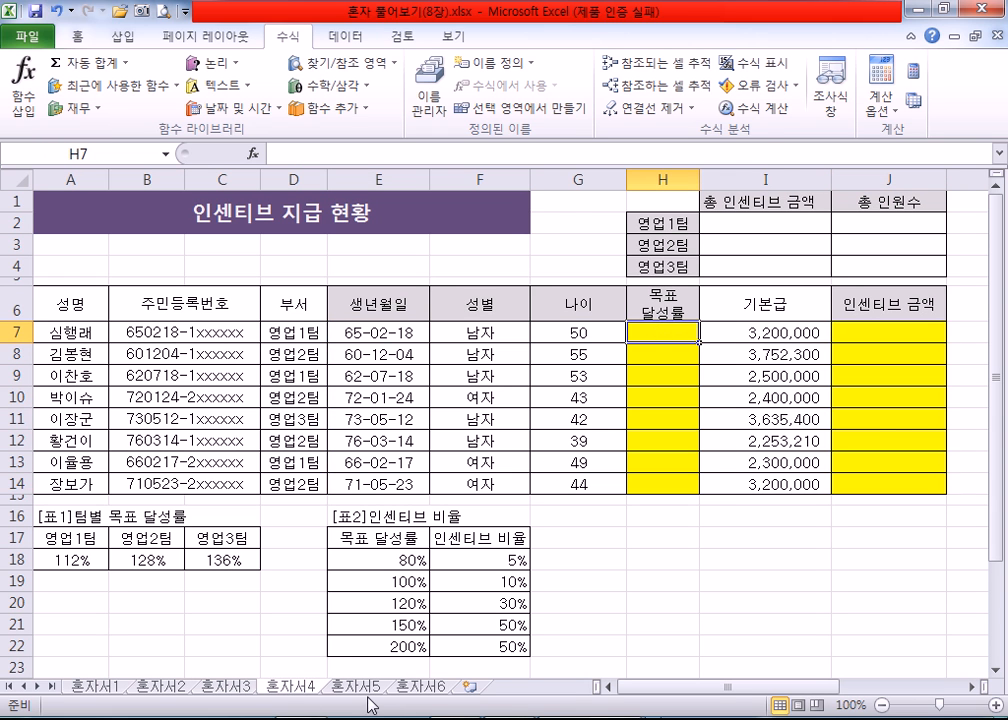
# Step: Review the 총 인센티브 금액 and 총 인원수 cells on sheet 혼자서5 and the 초과유무 and 인기순위 columns on 혼자서6
pyautogui.click(355, 686)
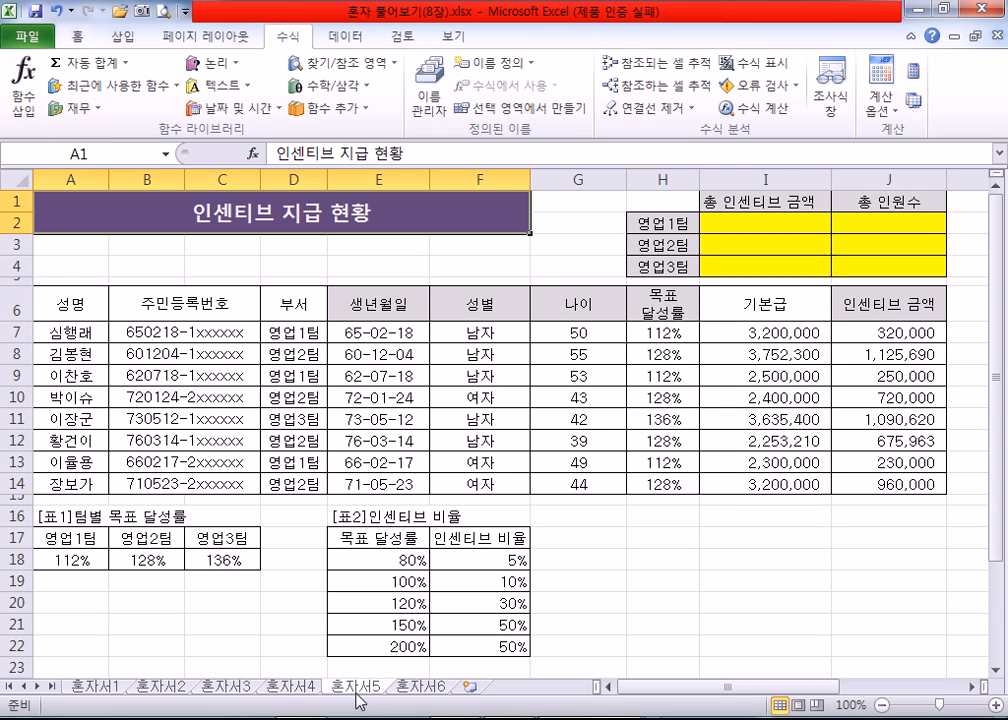
pyautogui.moveTo(772, 220); pyautogui.dragTo(837, 263)
pyautogui.click(785, 225)
pyautogui.click(420, 687)
pyautogui.moveTo(448, 318); pyautogui.dragTo(508, 450)
pyautogui.click(455, 317)
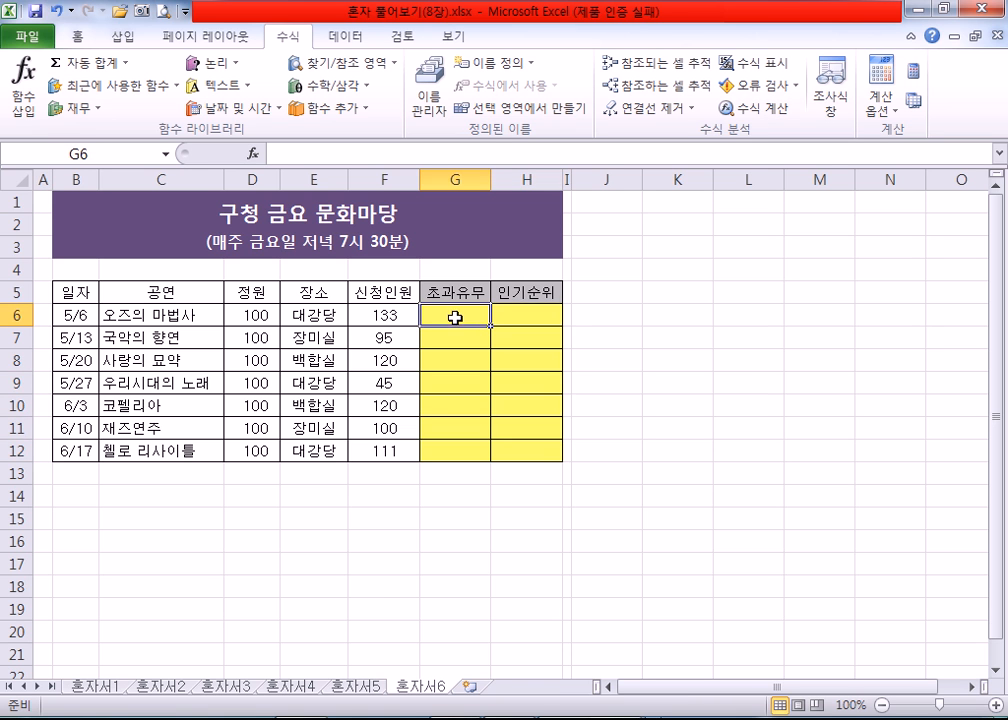
# Step: Return to sheet 혼자서3 and examine the 생년월일 answer cell E7 and the 성별 formula in F7
pyautogui.click(227, 687)
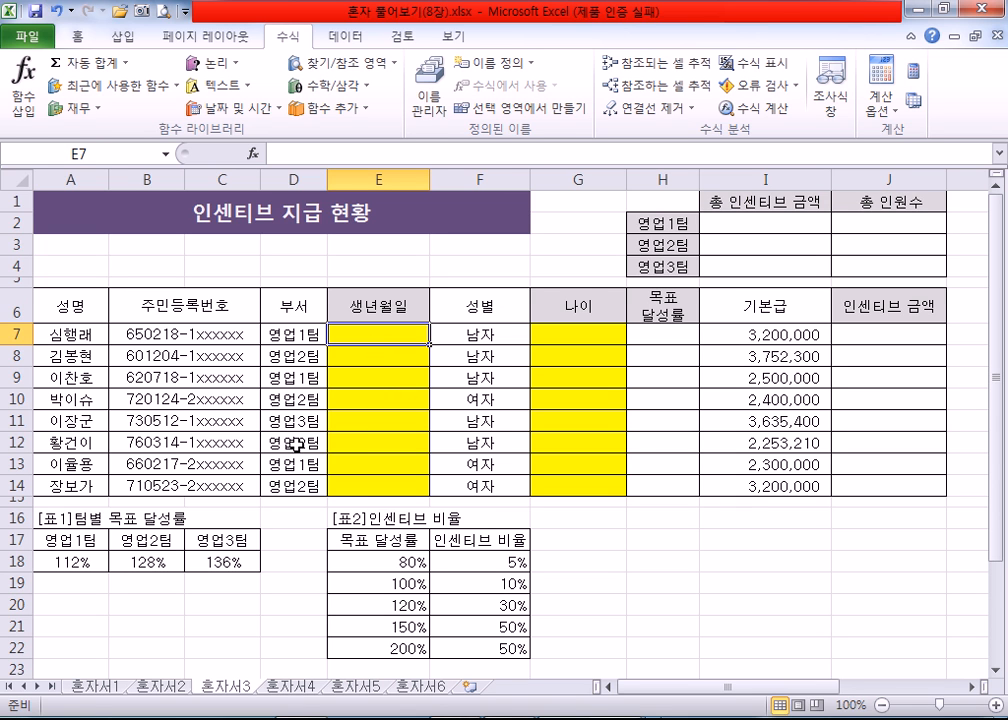
pyautogui.scroll(5, 295, 444)
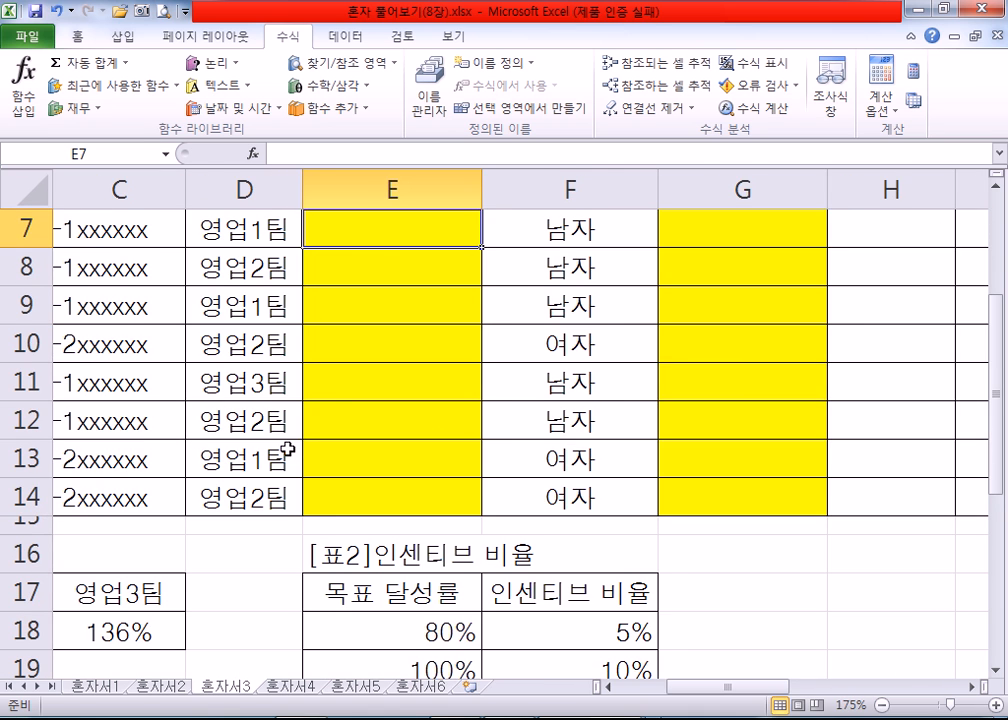
pyautogui.press('Home')
pyautogui.scroll(-1, 287, 458)
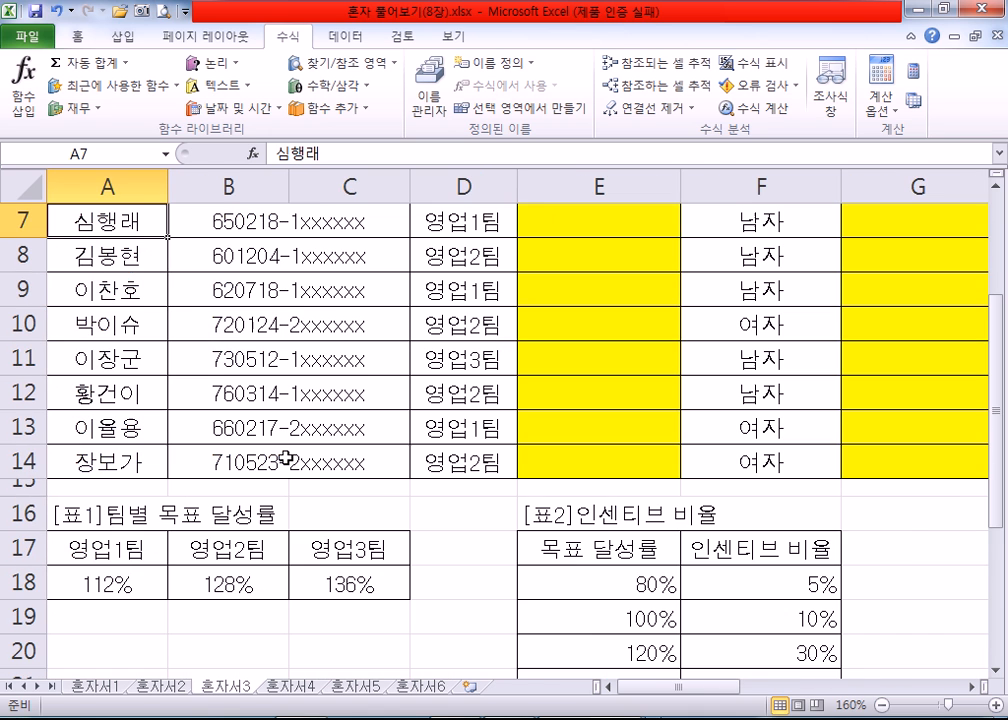
pyautogui.scroll(-1, 285, 458)
pyautogui.scroll(1, 265, 456)
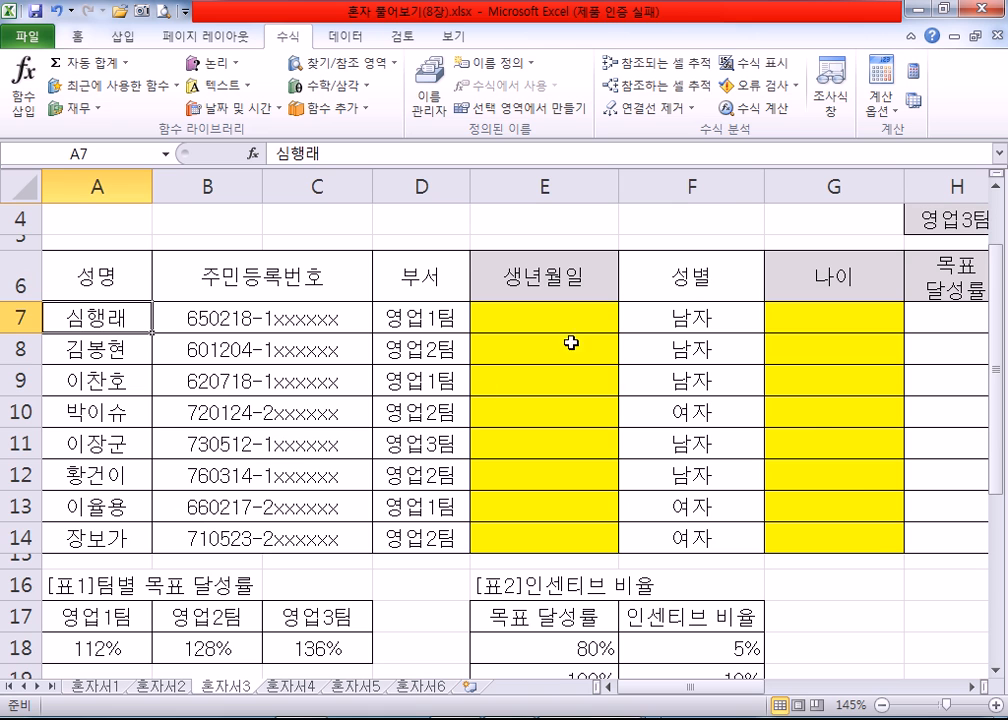
pyautogui.click(995, 671)
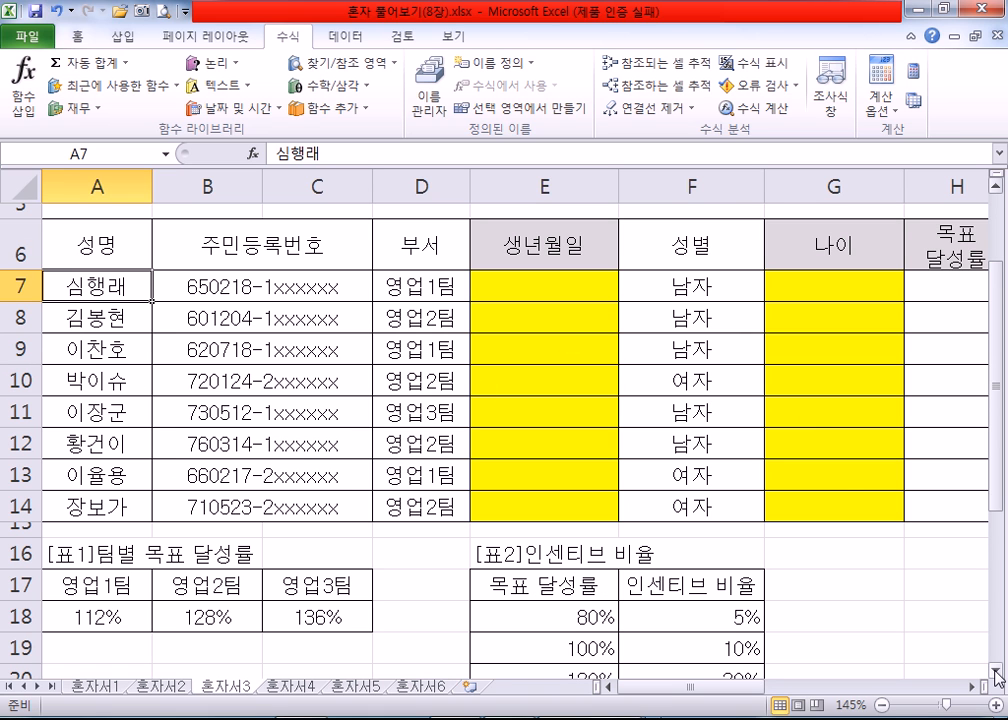
pyautogui.click(995, 677)
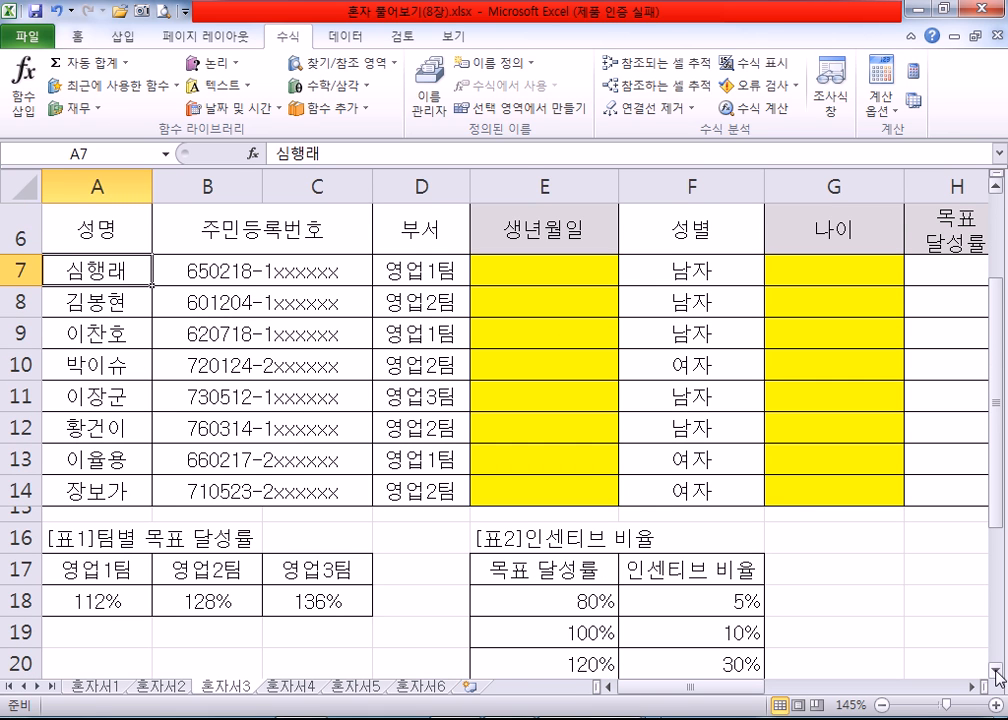
pyautogui.click(526, 268)
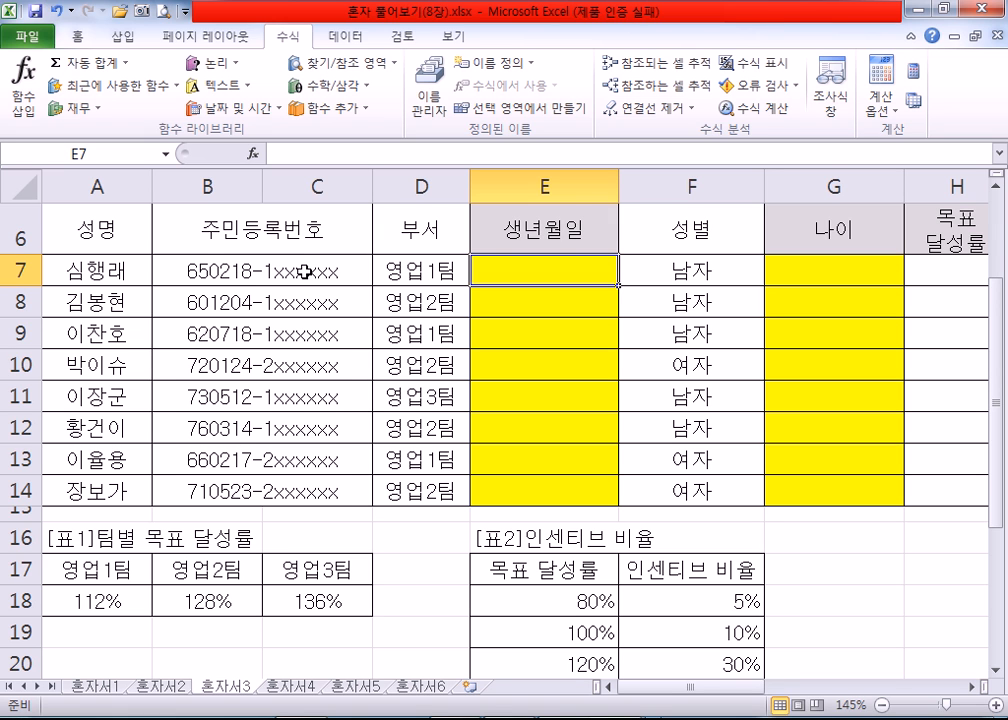
pyautogui.click(696, 280)
pyautogui.click(534, 278)
pyautogui.click(670, 274)
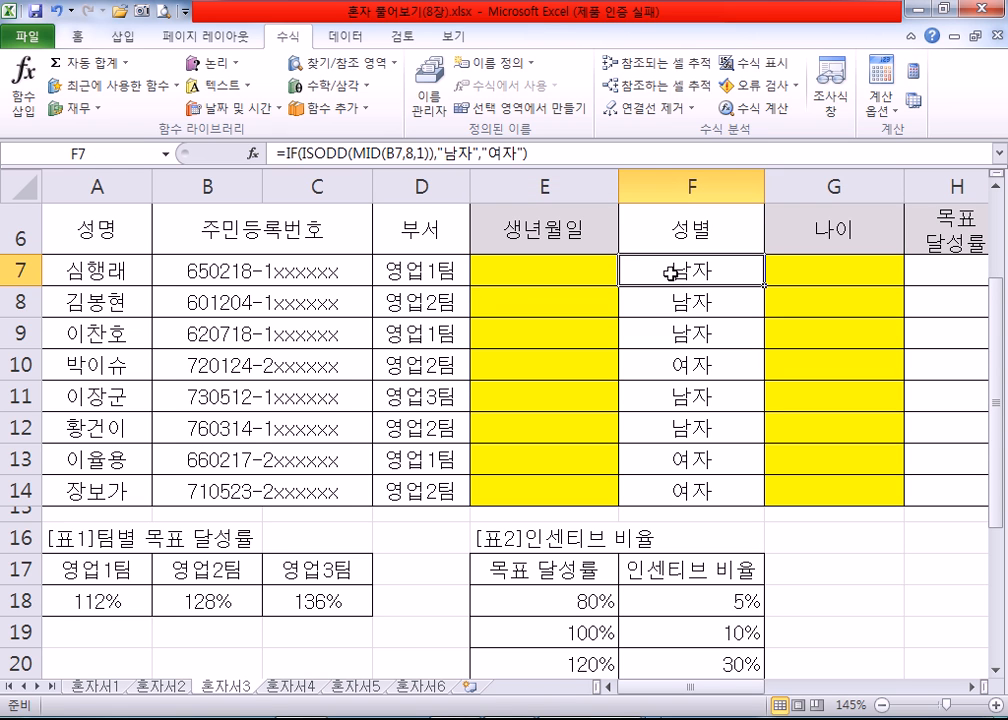
pyautogui.click(561, 277)
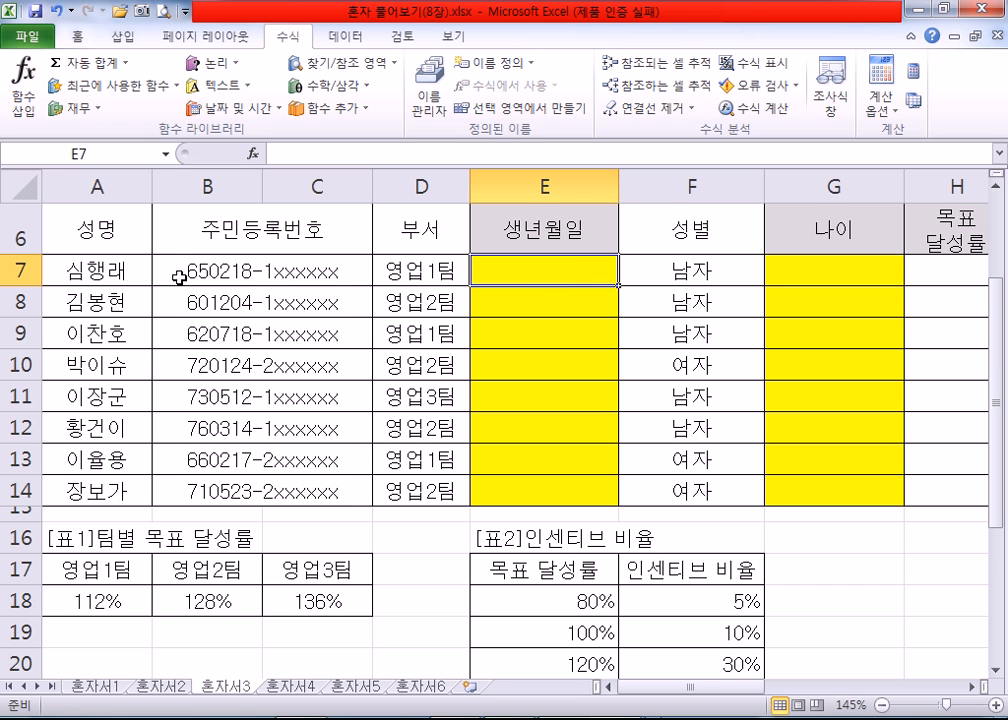
# Step: Examine the birth-date digits and the gender digit inside the 주민등록번호 in B7 without changing the cell
pyautogui.doubleClick(252, 270)
pyautogui.moveTo(252, 270); pyautogui.dragTo(191, 278)
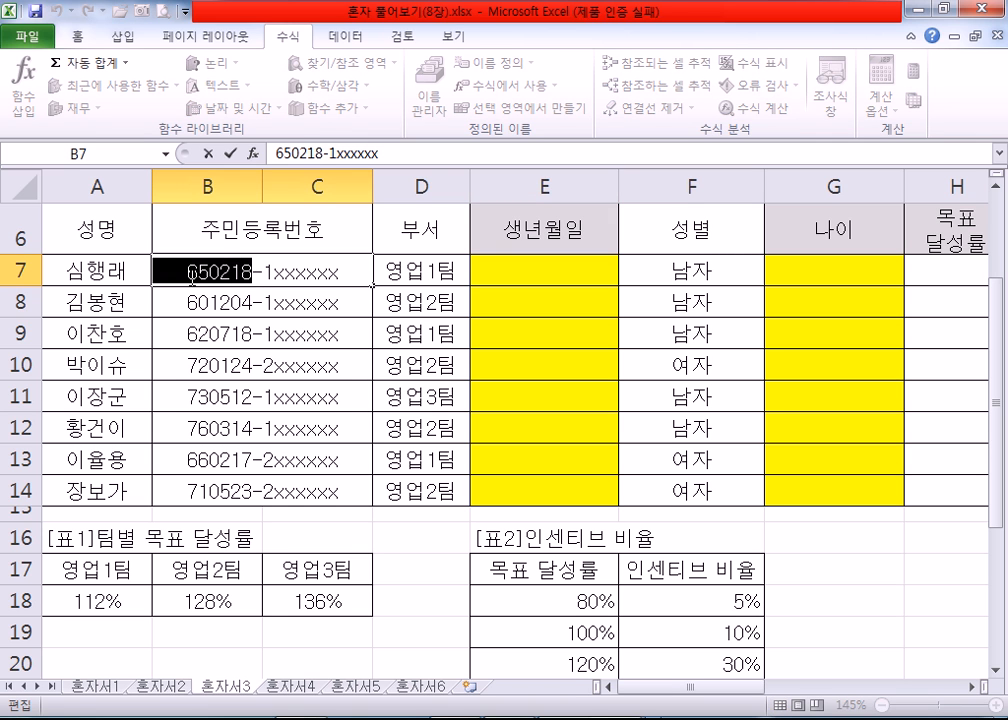
pyautogui.click(210, 275)
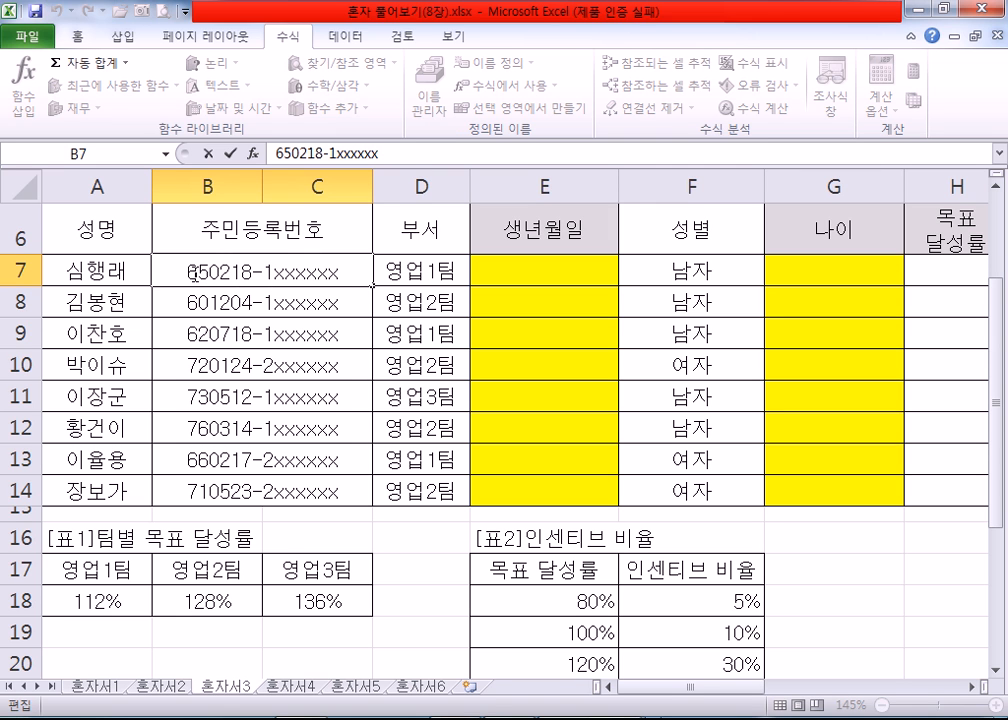
pyautogui.moveTo(263, 271); pyautogui.dragTo(273, 271)
pyautogui.click(528, 269)
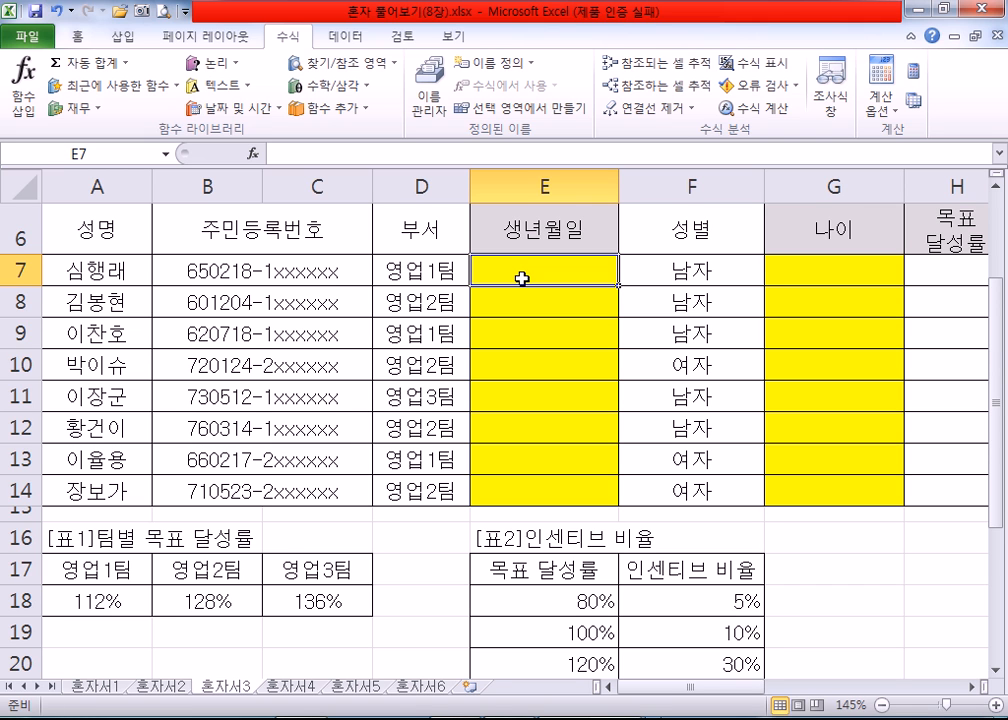
# Step: Switch to 함수.txt in Notepad and add a dashed separator line followed by a new line labelled "B7 :"
pyautogui.click(192, 268)
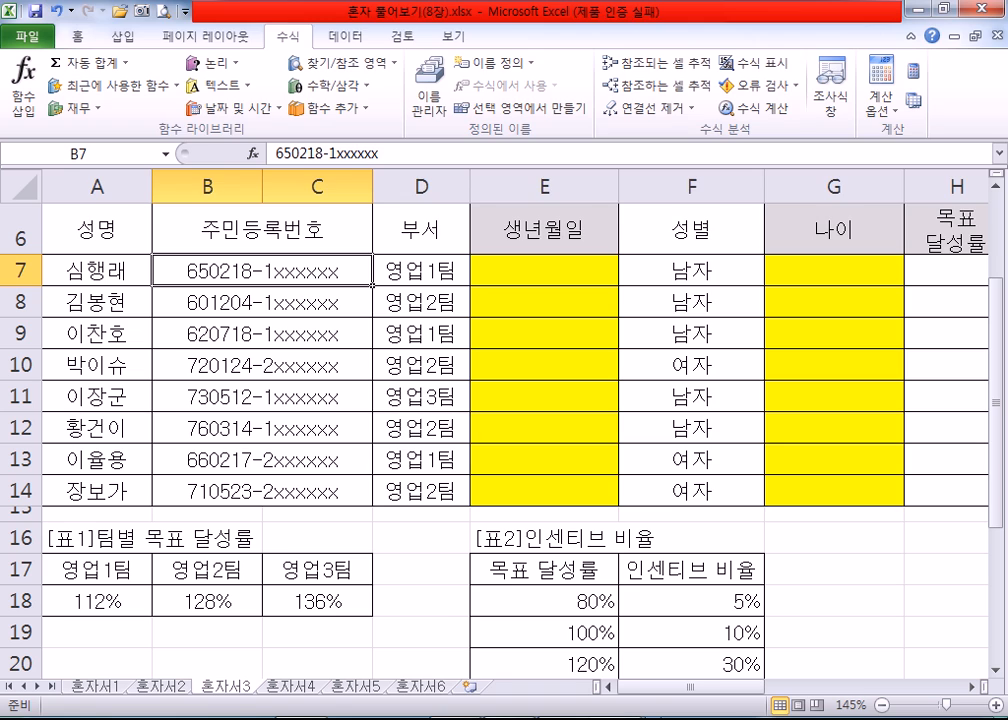
pyautogui.hotkey('alt', 'Tab')
pyautogui.write('----------')
pyautogui.press('Return')
pyautogui.write('ㅠ')
pyautogui.press('BackSpace')
pyautogui.write('B7 :')
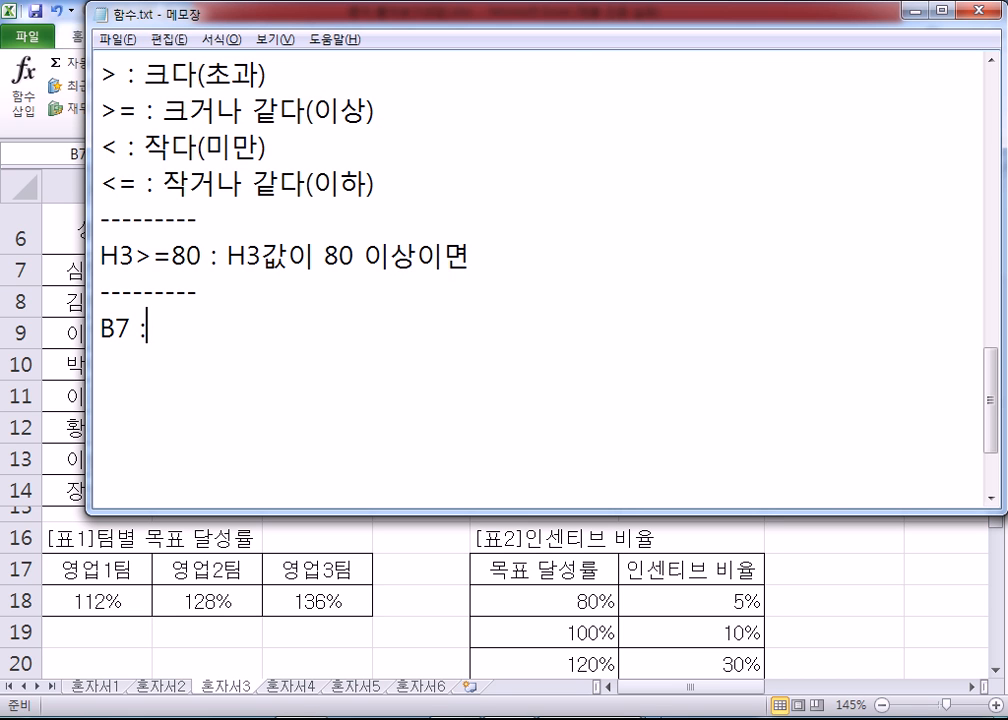
# Step: Copy the resident registration number from Excel cell B7 and paste it after the B7 label in 함수.txt
pyautogui.hotkey('alt', 'Tab')
pyautogui.hotkey('ctrl', 'c')
pyautogui.hotkey('alt', 'Tab')
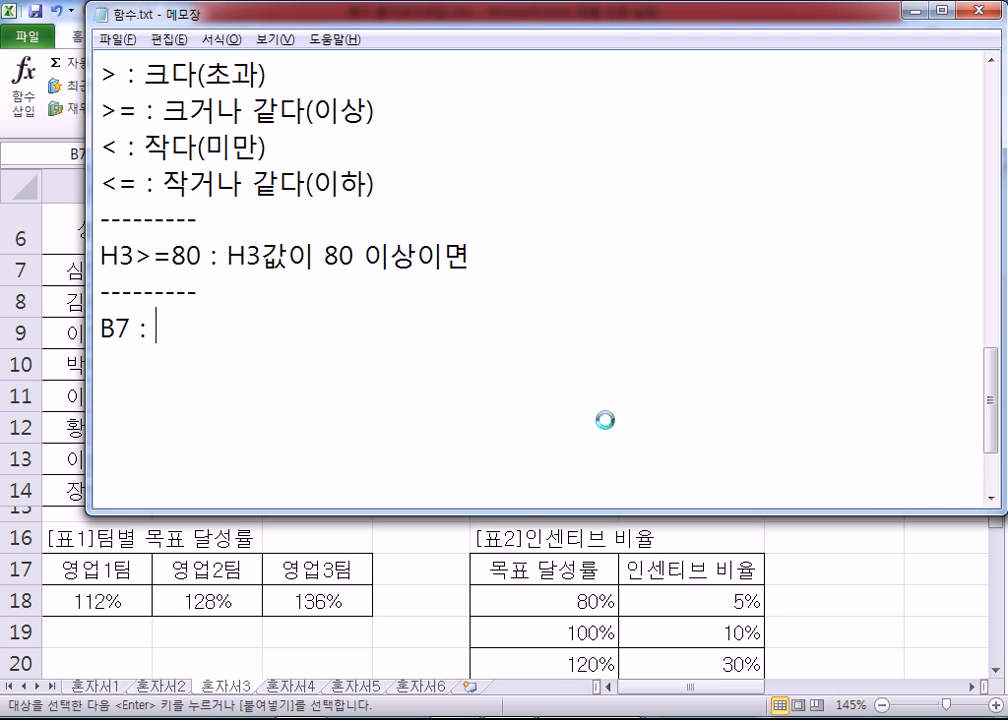
pyautogui.hotkey('ctrl', 'v')
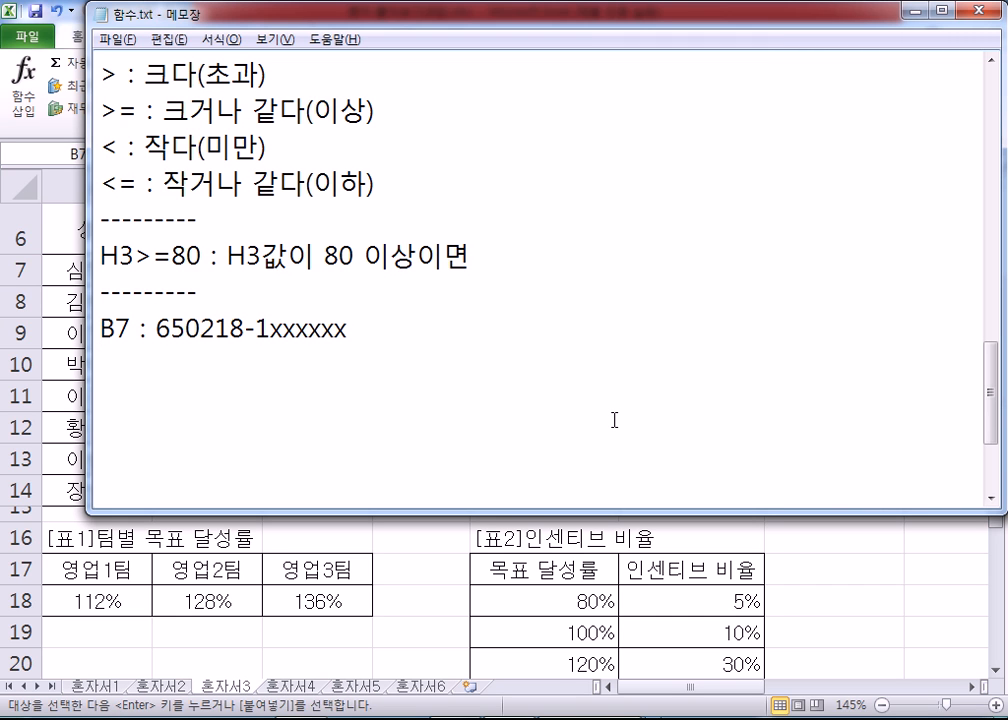
# Step: On the line below, write the birth date as two-digit year, month and day separated by hyphens
pyautogui.write('65-02-18')
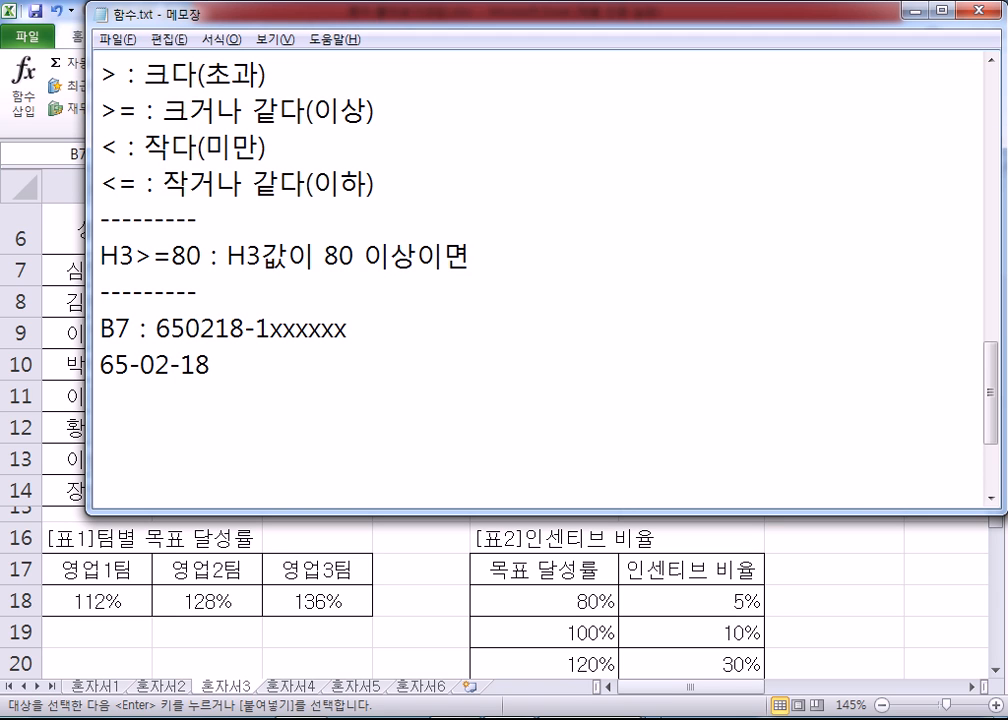
pyautogui.press('Home')
pyautogui.write('19')
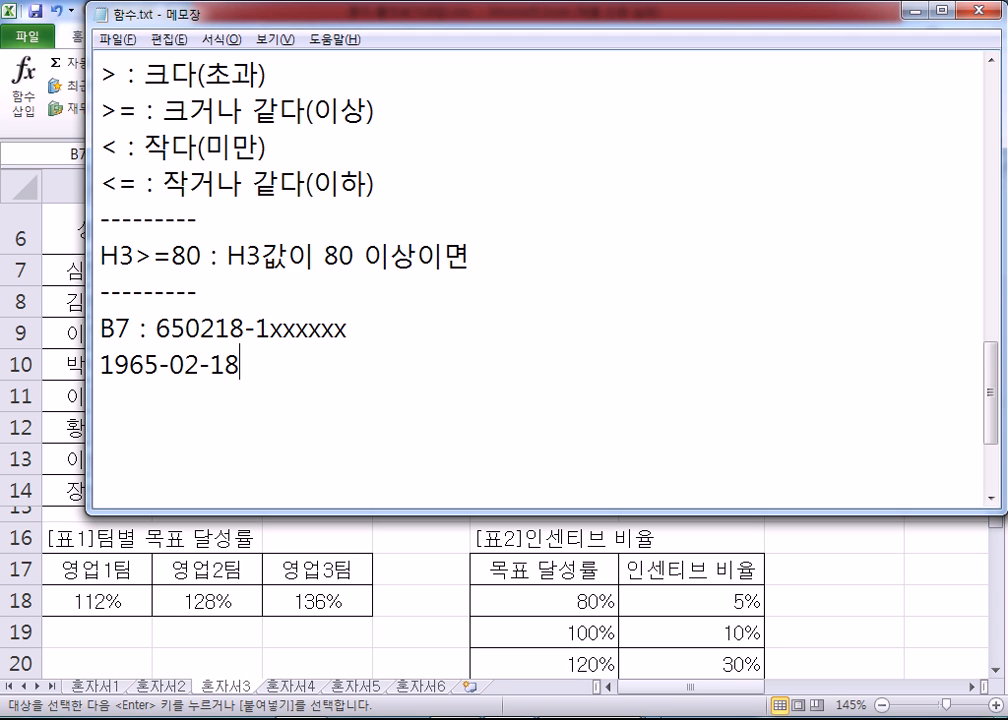
pyautogui.press('End')
pyautogui.press('Return')
pyautogui.write('1')
pyautogui.press('BackSpace')
pyautogui.press('Up')
pyautogui.press('Delete')
pyautogui.press('Delete')
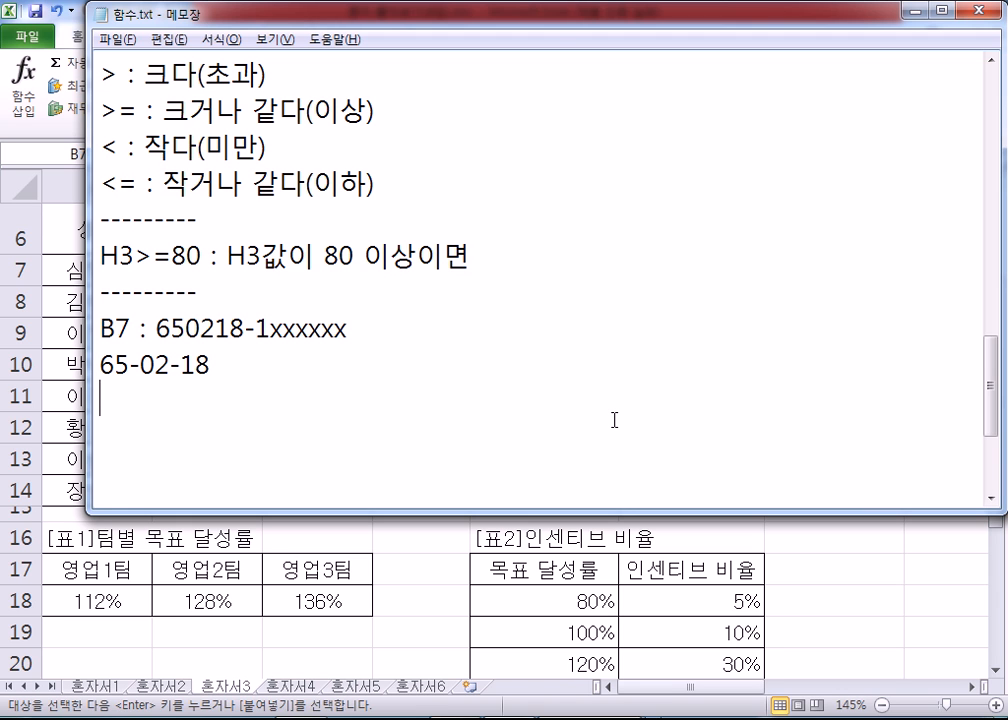
# Step: Add a line for the two year digits explaining them as "B7셀의 왼쪽, 2"
pyautogui.press('Down')
pyautogui.write('65 : ㅠ7')
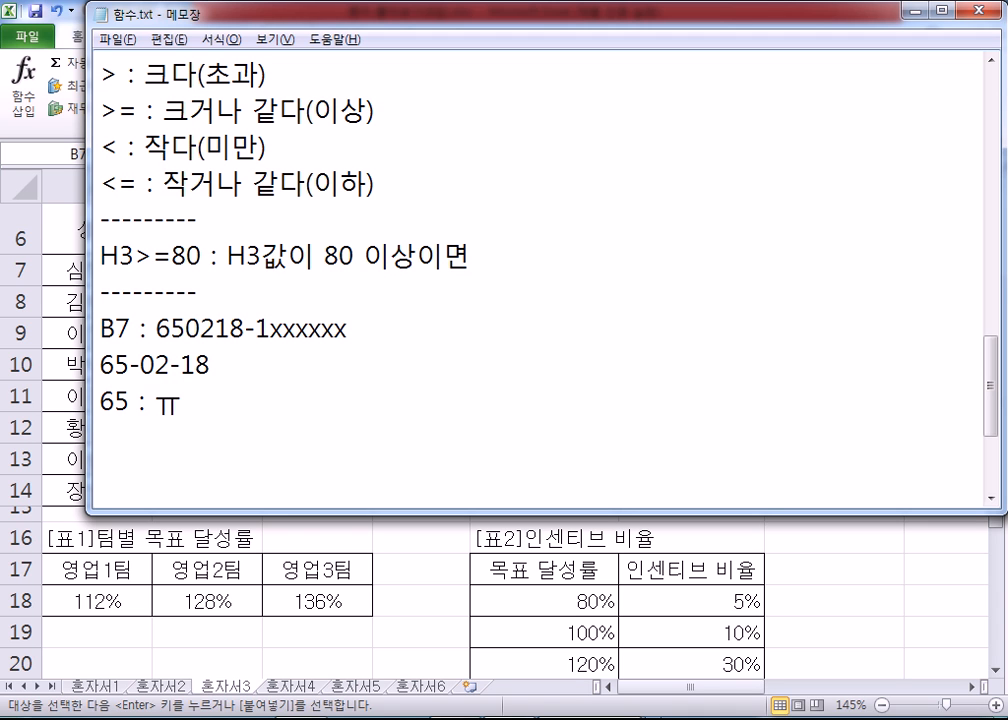
pyautogui.press('BackSpace')
pyautogui.press('BackSpace')
pyautogui.write('ㅠ')
pyautogui.press('BackSpace')
pyautogui.write('B7셀')
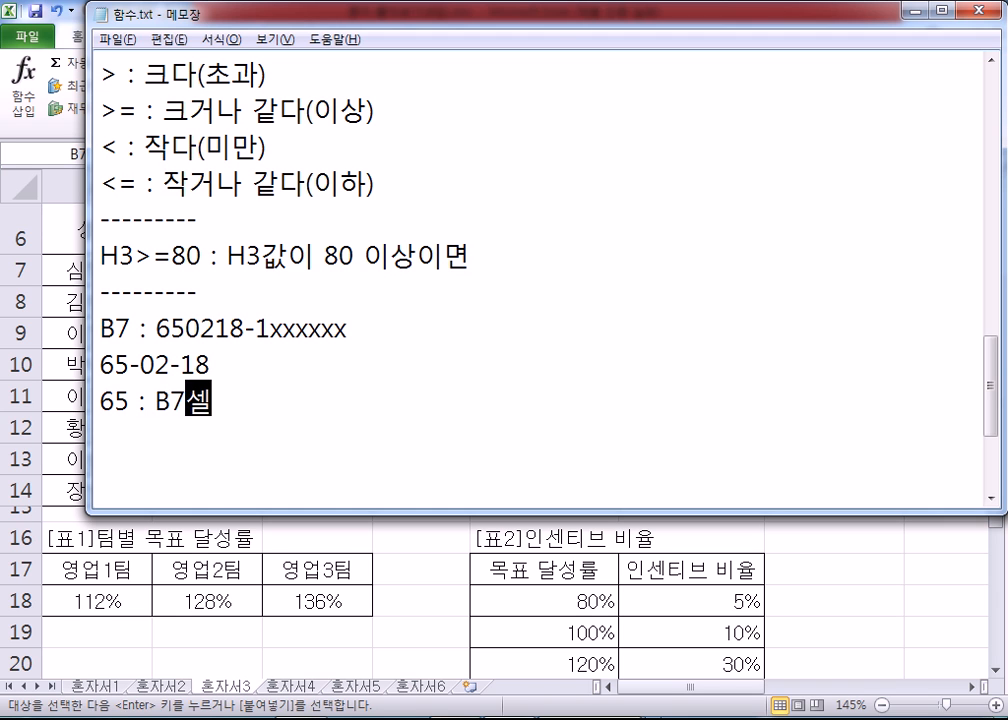
pyautogui.write('의 왼쪽')
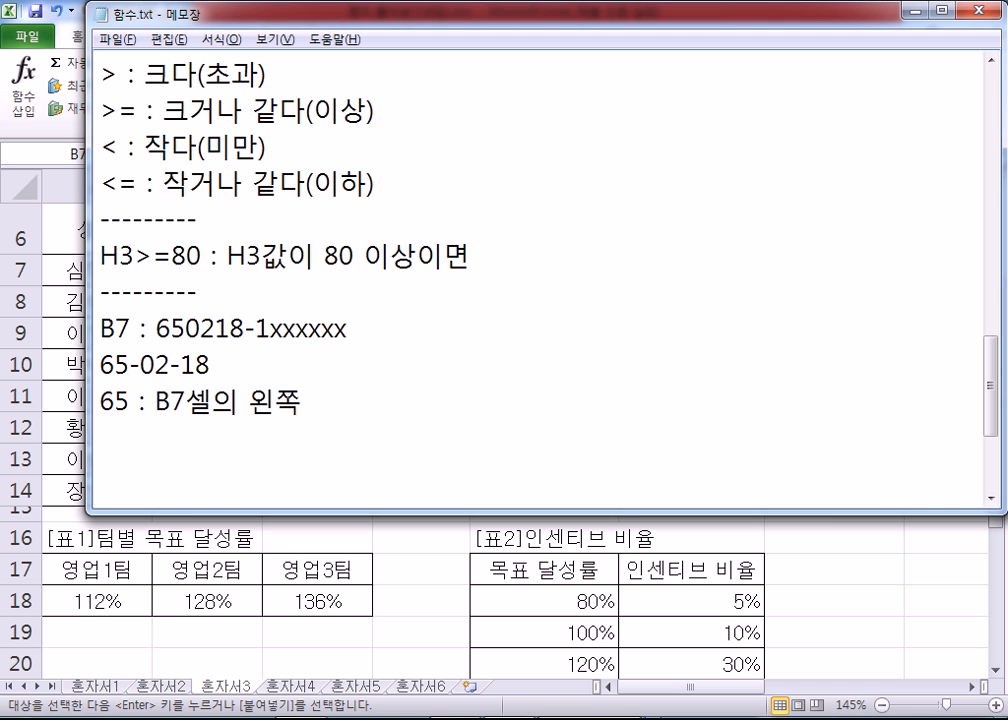
pyautogui.write(', 2')
pyautogui.moveTo(157, 328); pyautogui.dragTo(186, 328)
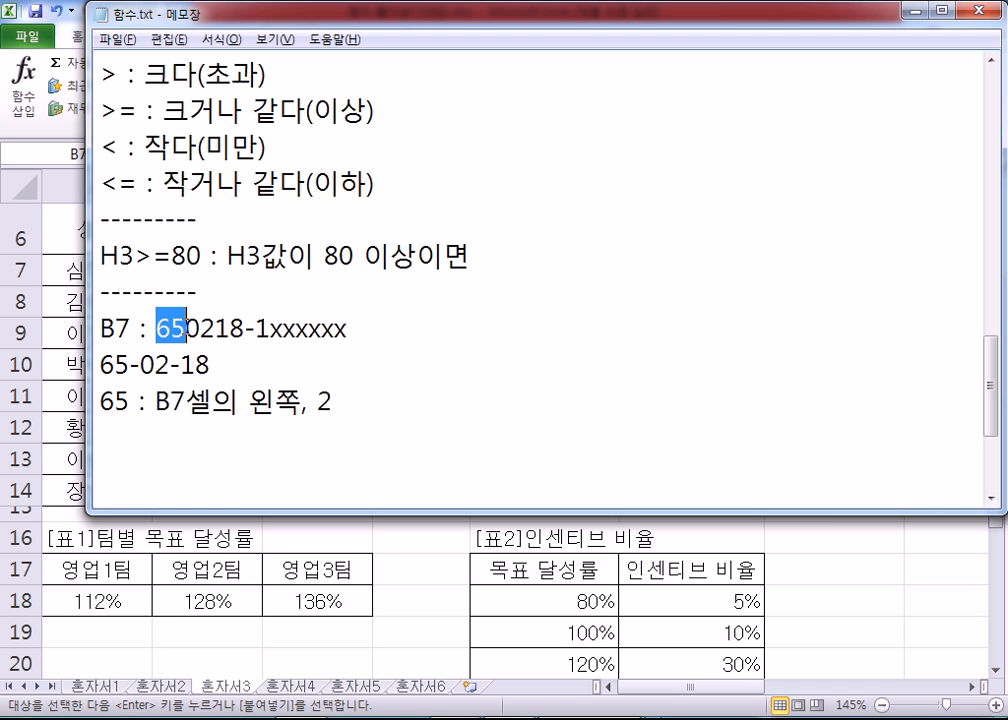
pyautogui.click(395, 407)
# Step: Start a line for the two month digits with the explanation "B7셀의 2번째"
pyautogui.press('Return')
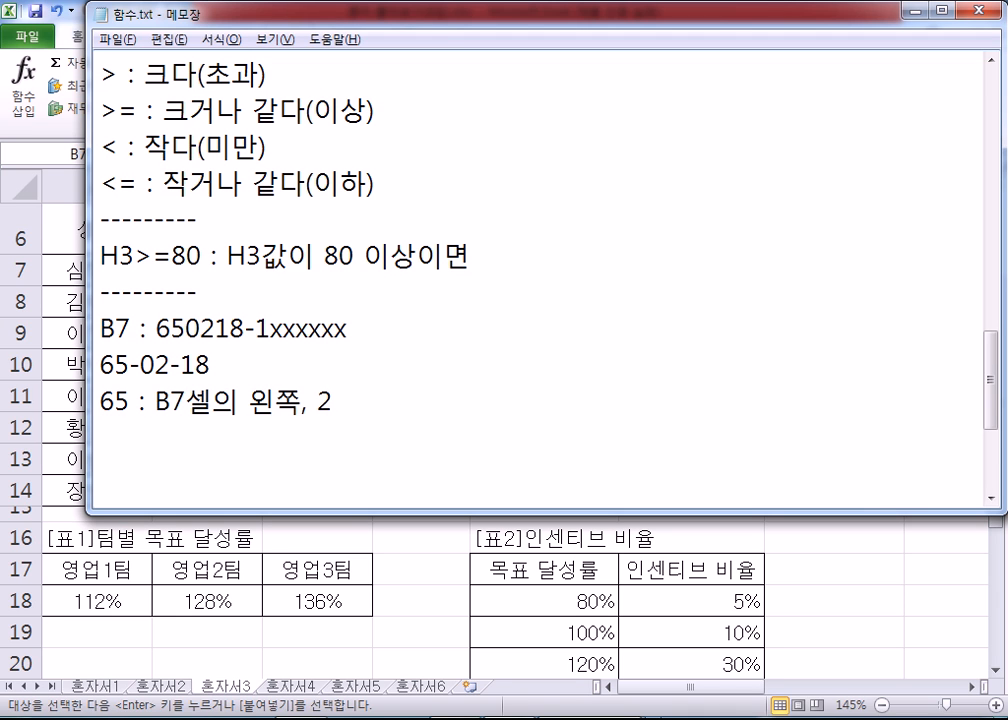
pyautogui.write('02 : ')
pyautogui.write('ㅠ')
pyautogui.write('7')
pyautogui.press('BackSpace')
pyautogui.press('BackSpace')
pyautogui.write('B7')
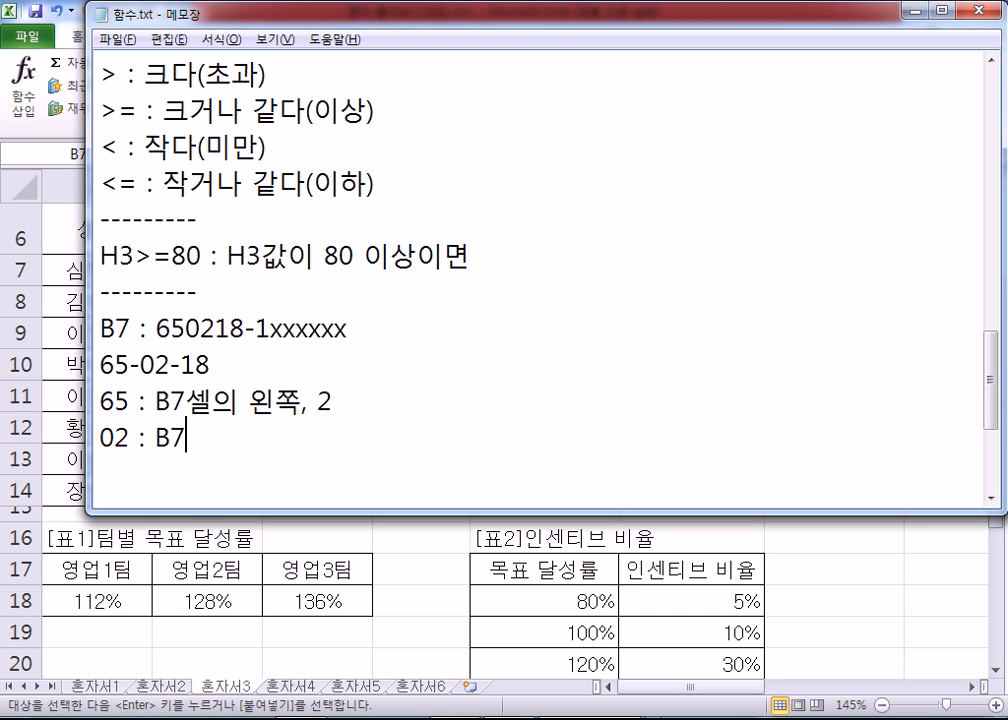
pyautogui.write('셀의 ')
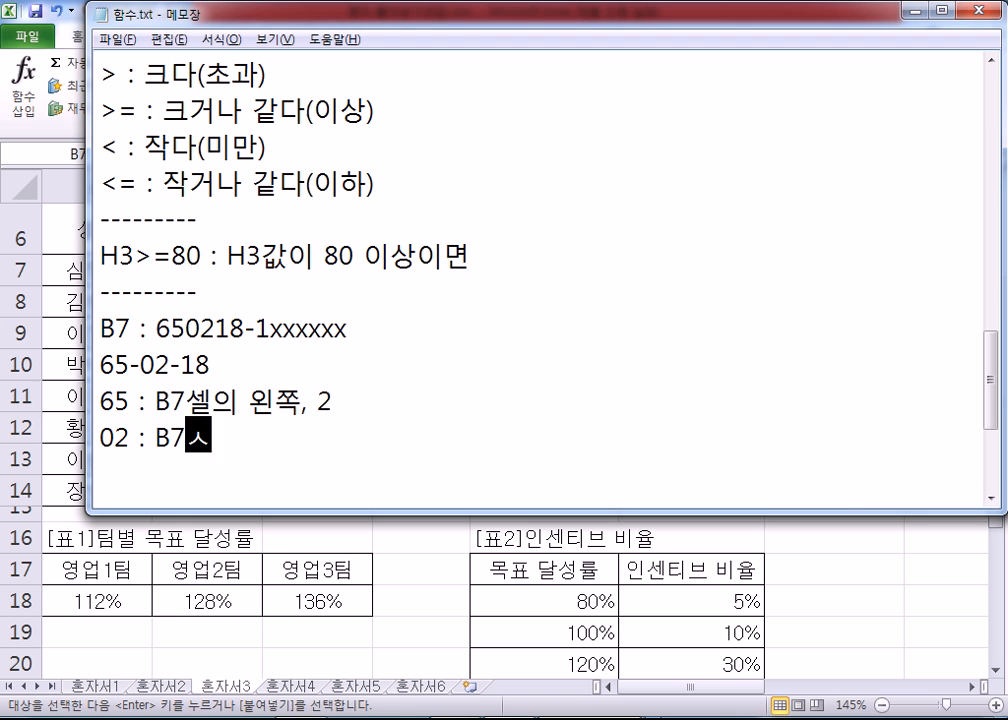
pyautogui.write('2번째')
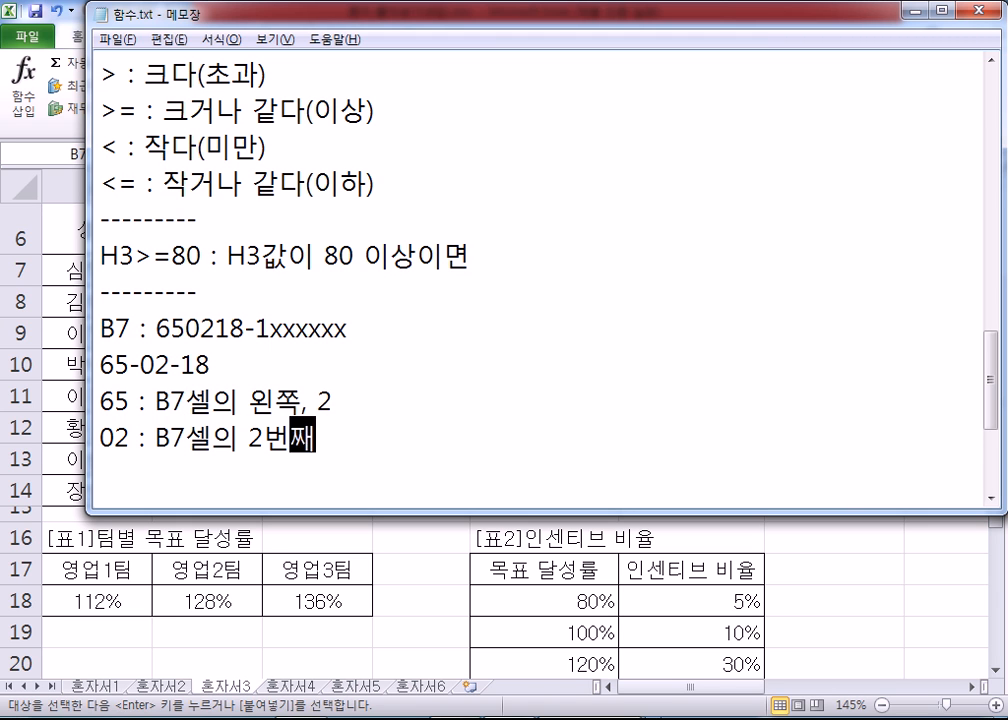
# Step: Correct the month line's position to 3번째 and complete the explanation with "에서 2개"
pyautogui.click(155, 328)
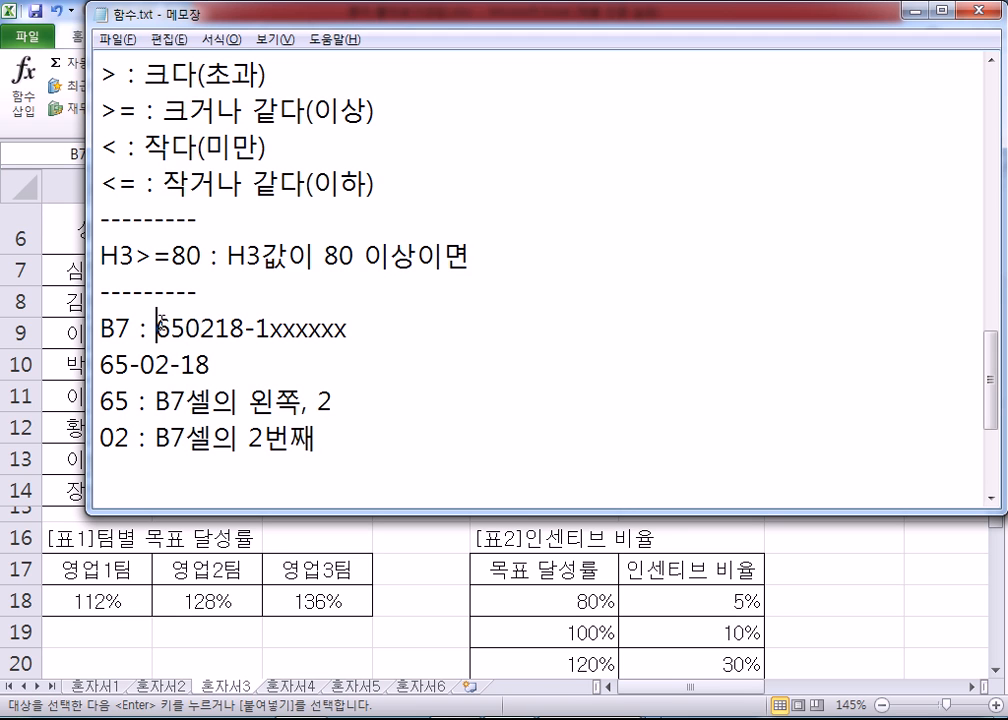
pyautogui.moveTo(157, 325); pyautogui.dragTo(216, 328)
pyautogui.click(175, 322)
pyautogui.moveTo(249, 438); pyautogui.dragTo(264, 438)
pyautogui.write('3')
pyautogui.click(388, 455)
pyautogui.write('에서 2개')
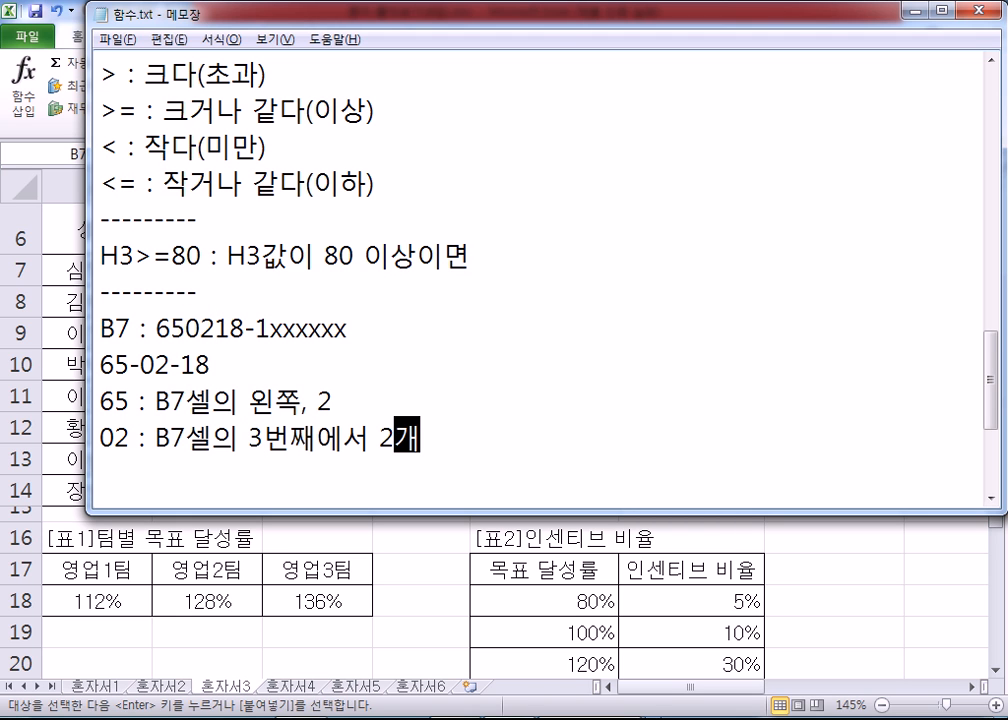
pyautogui.press('Return')
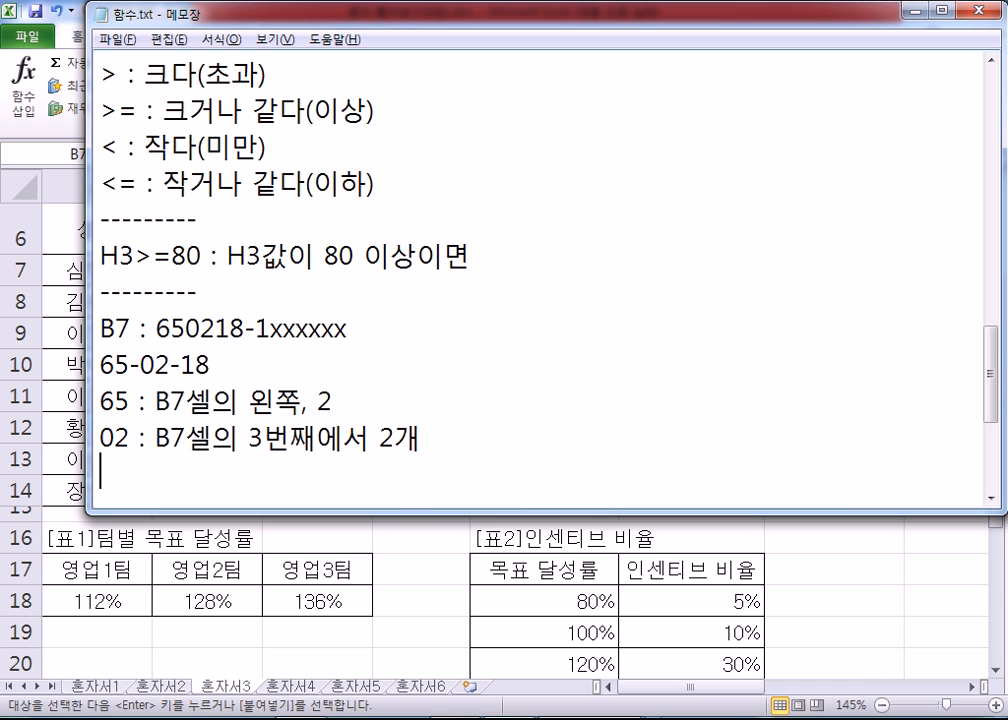
# Step: Add a line for the two day digits with the explanation "B7셀의 5번째에서 2개"
pyautogui.moveTo(400, 515); pyautogui.dragTo(407, 408)
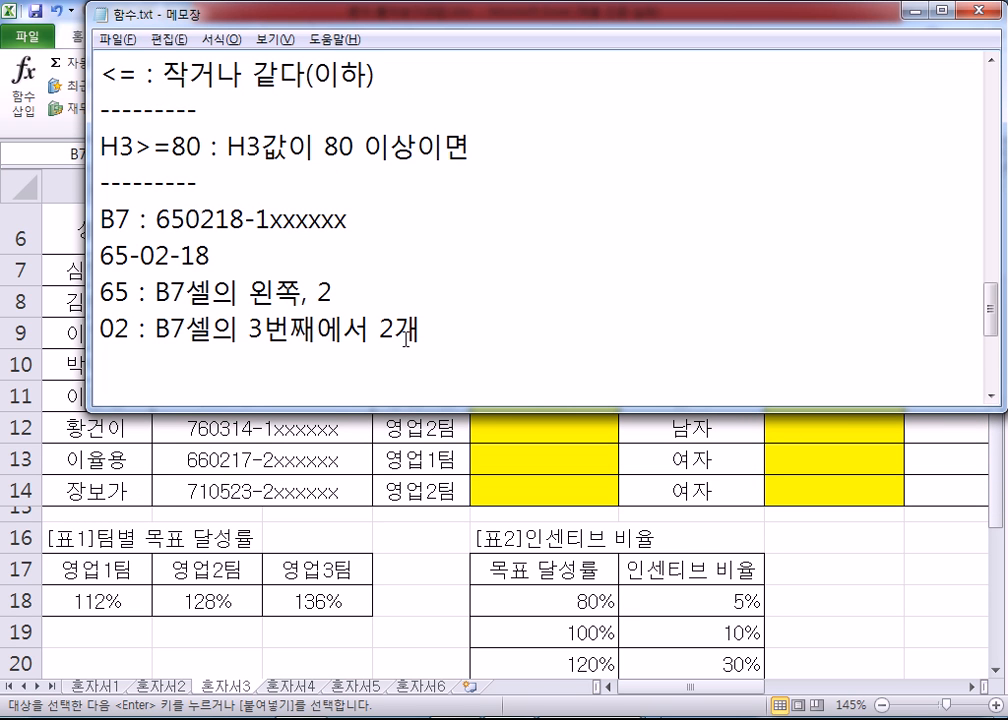
pyautogui.write('18 "')
pyautogui.press('BackSpace')
pyautogui.press('BackSpace')
pyautogui.write(': B7')
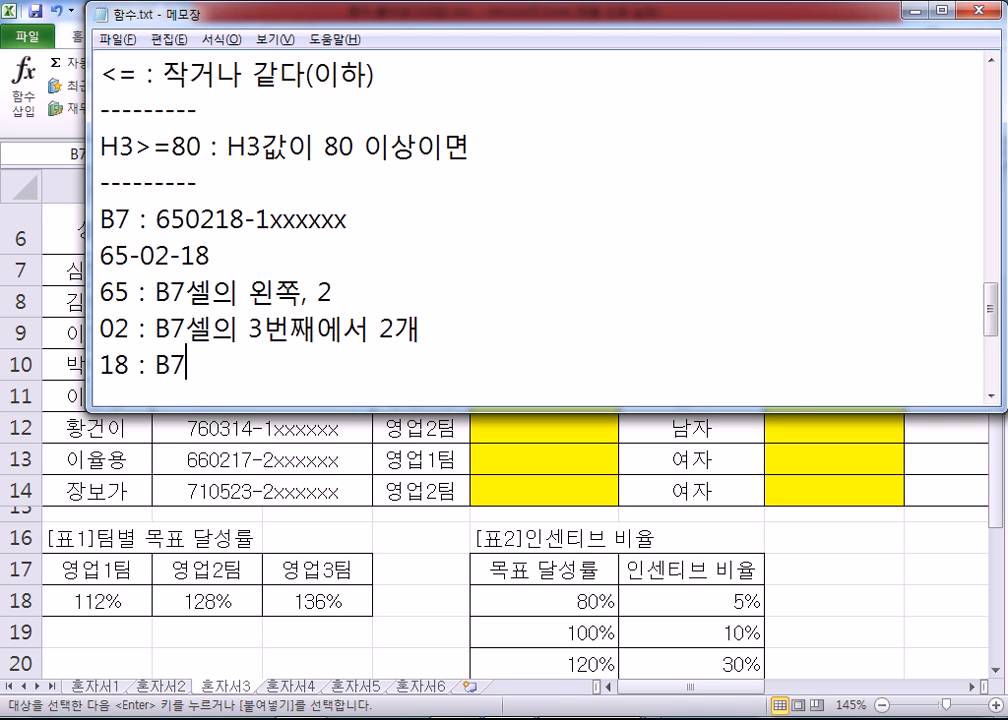
pyautogui.write('셀의')
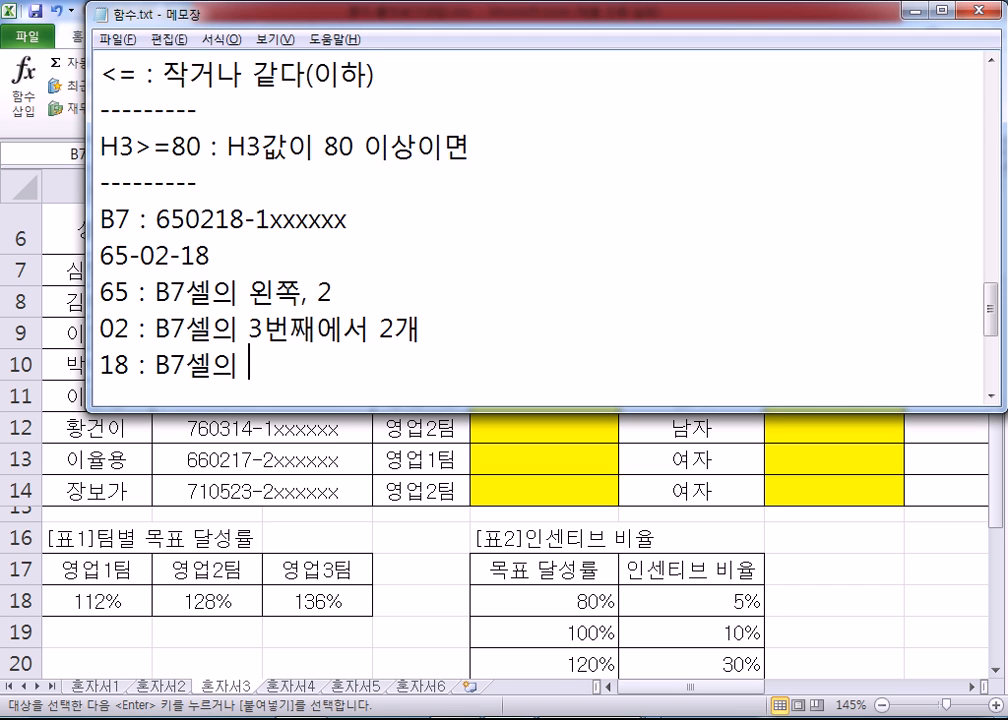
pyautogui.moveTo(157, 219); pyautogui.dragTo(240, 219)
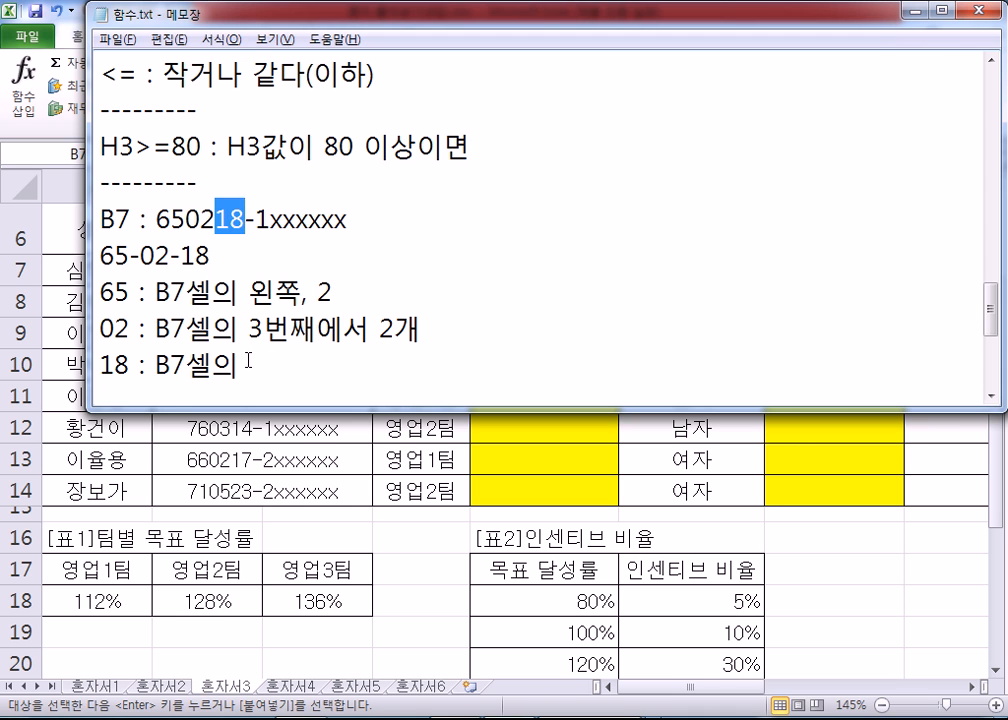
pyautogui.click(301, 376)
pyautogui.write('5번째에')
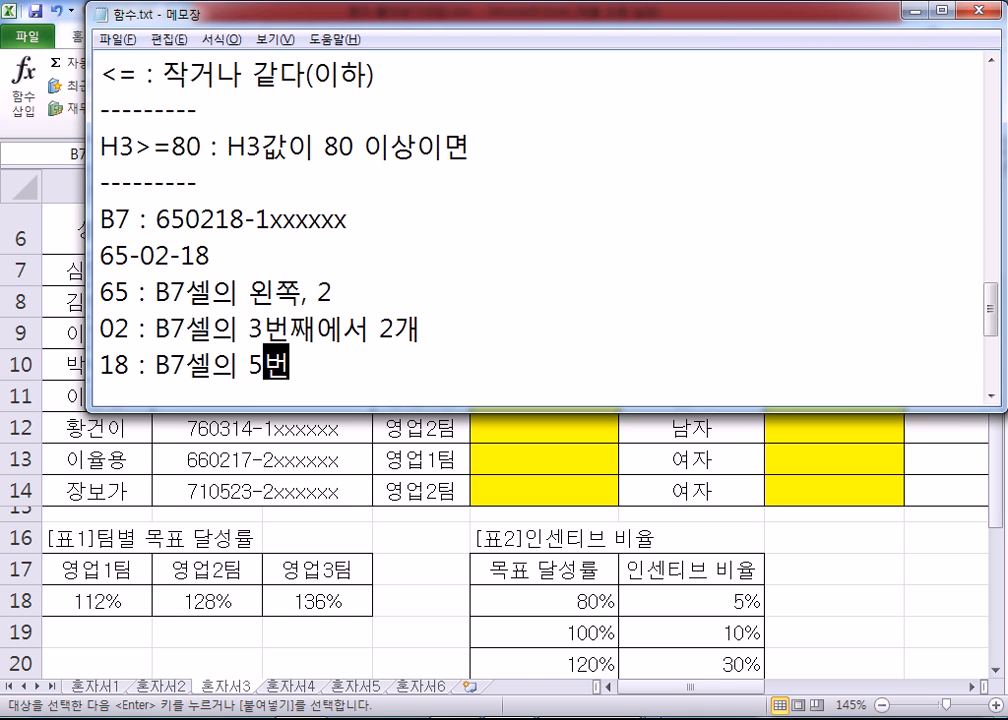
pyautogui.write('개')
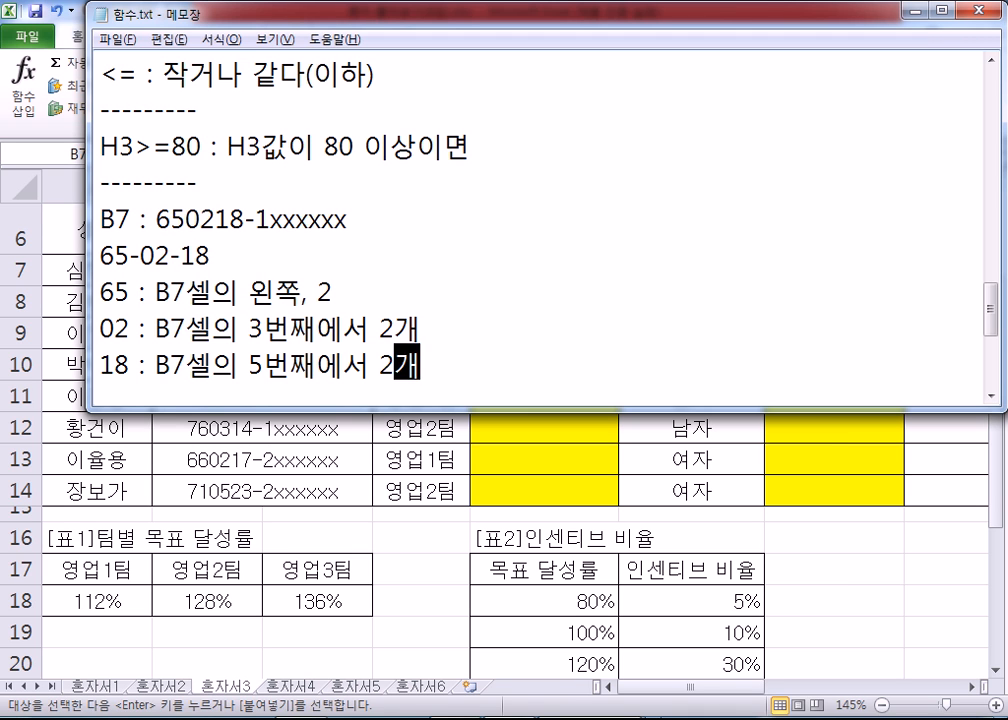
# Step: Append "> LEFT(B7,2)" to the year line, aligned in a column beyond the explanations
pyautogui.press('Up')
pyautogui.press('Up')
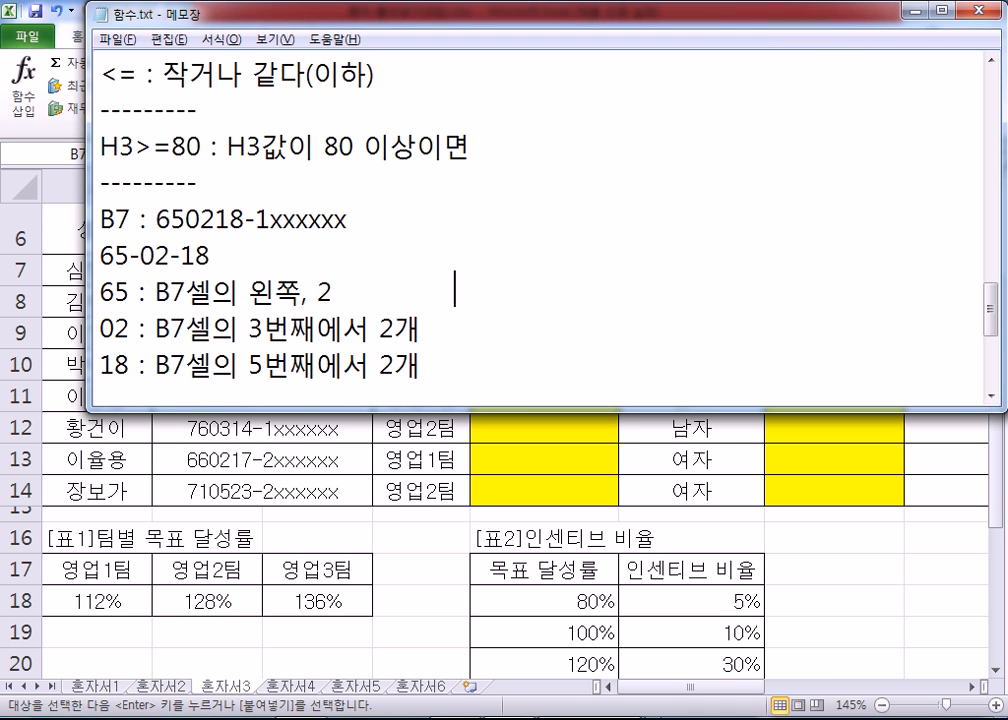
pyautogui.write('> LEFT(')
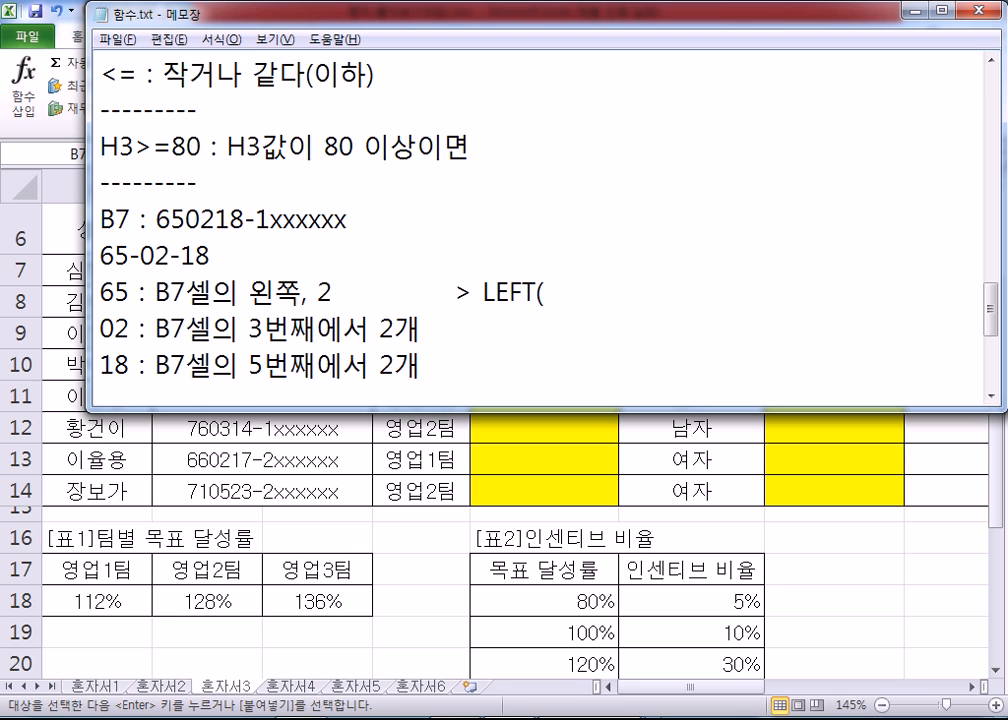
pyautogui.write('B2')
pyautogui.press('BackSpace')
pyautogui.write('7,2)')
pyautogui.moveTo(250, 293); pyautogui.dragTo(332, 293)
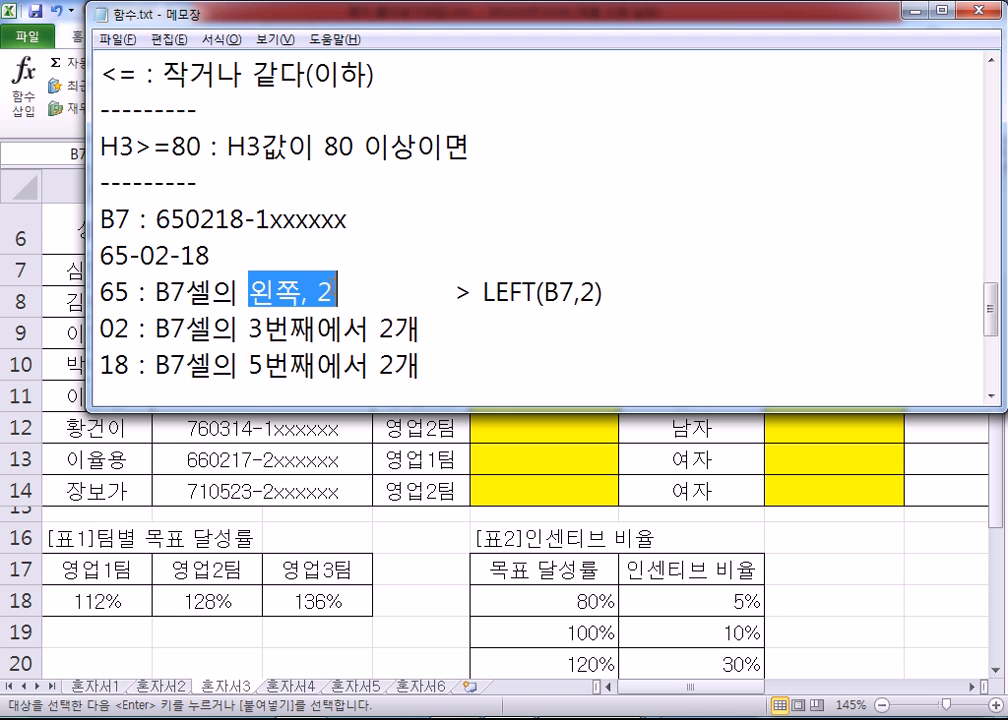
pyautogui.moveTo(155, 293); pyautogui.dragTo(191, 291)
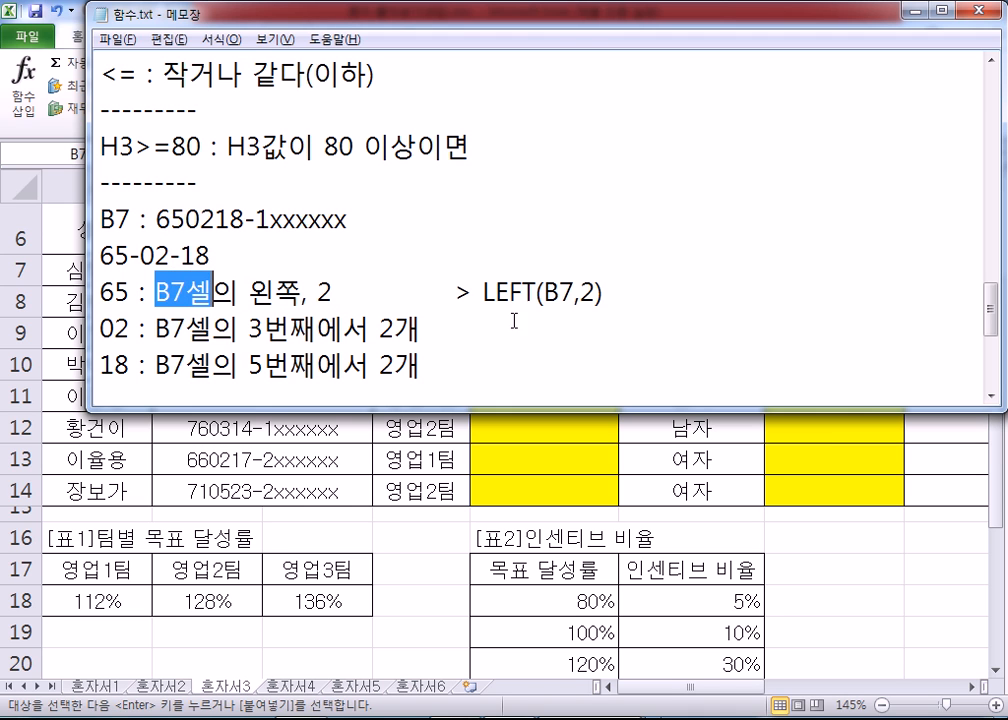
pyautogui.moveTo(543, 293); pyautogui.dragTo(575, 291)
pyautogui.moveTo(484, 292); pyautogui.dragTo(582, 293)
pyautogui.click(605, 293)
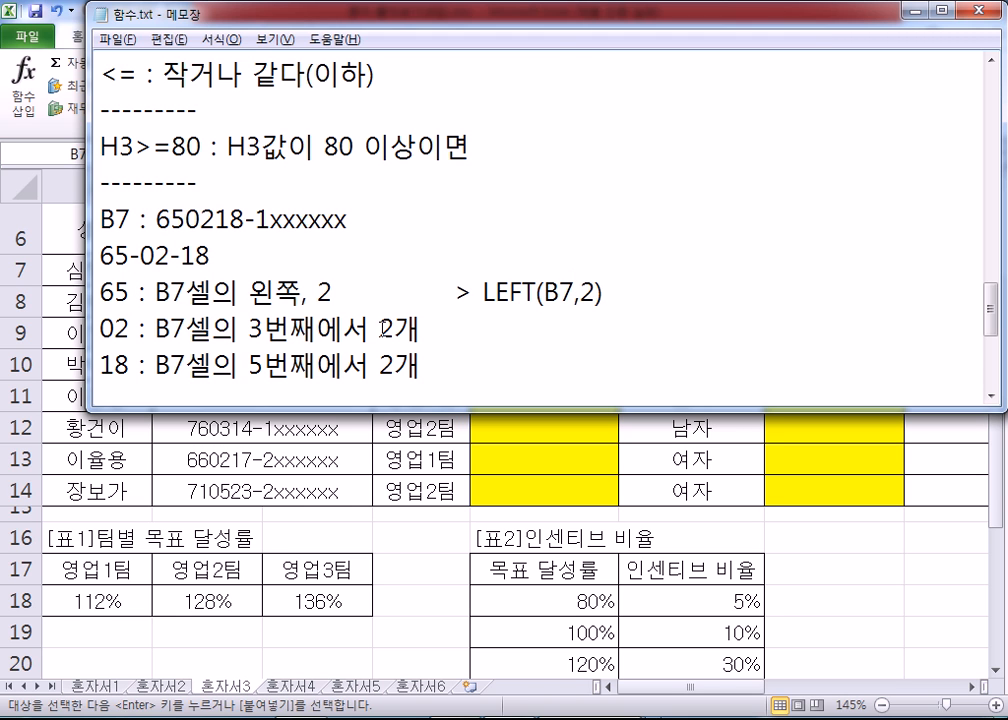
# Step: Append "> MID(B7,3,2)" to the month line, aligned with the LEFT function above
pyautogui.click(455, 332)
pyautogui.press('Tab')
pyautogui.write('> ')
pyautogui.write('ㅡㅣ')
pyautogui.press('BackSpace')
pyautogui.press('BackSpace')
pyautogui.write('MID(B7,3,2)')
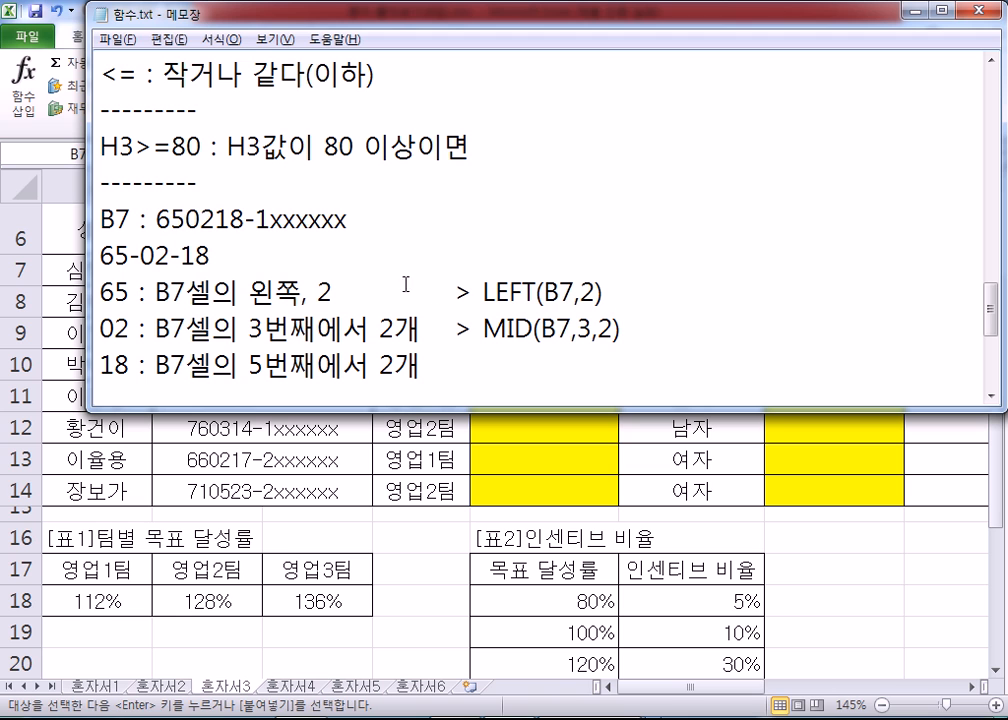
pyautogui.moveTo(185, 218); pyautogui.dragTo(215, 218)
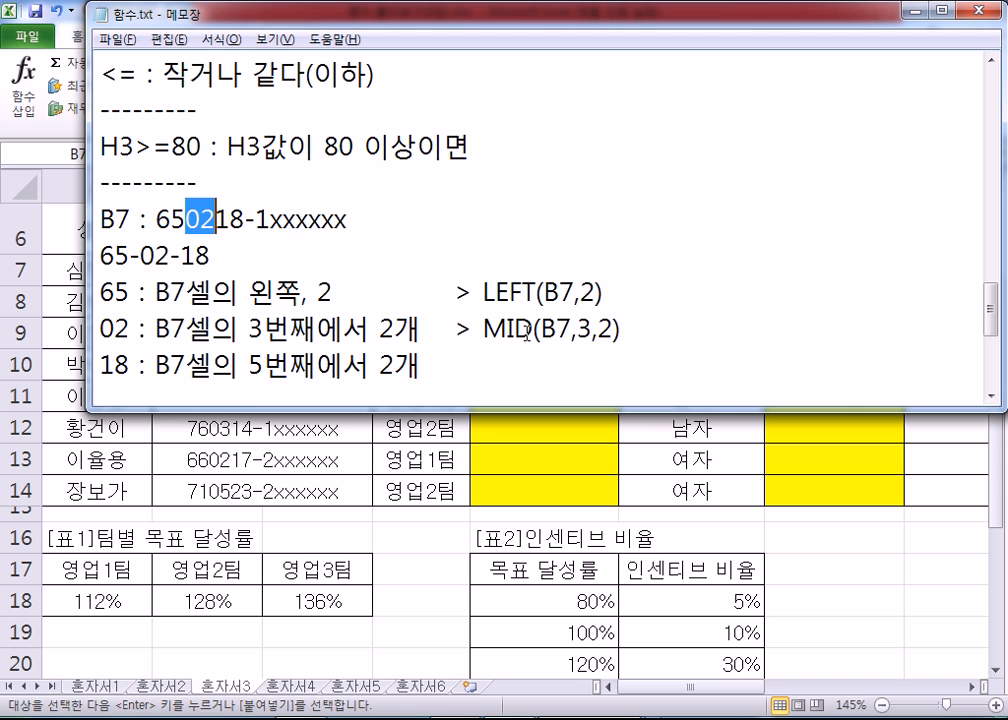
# Step: Append "> MID(B7,5,2)" to the day line, aligned with the functions above
pyautogui.click(420, 365)
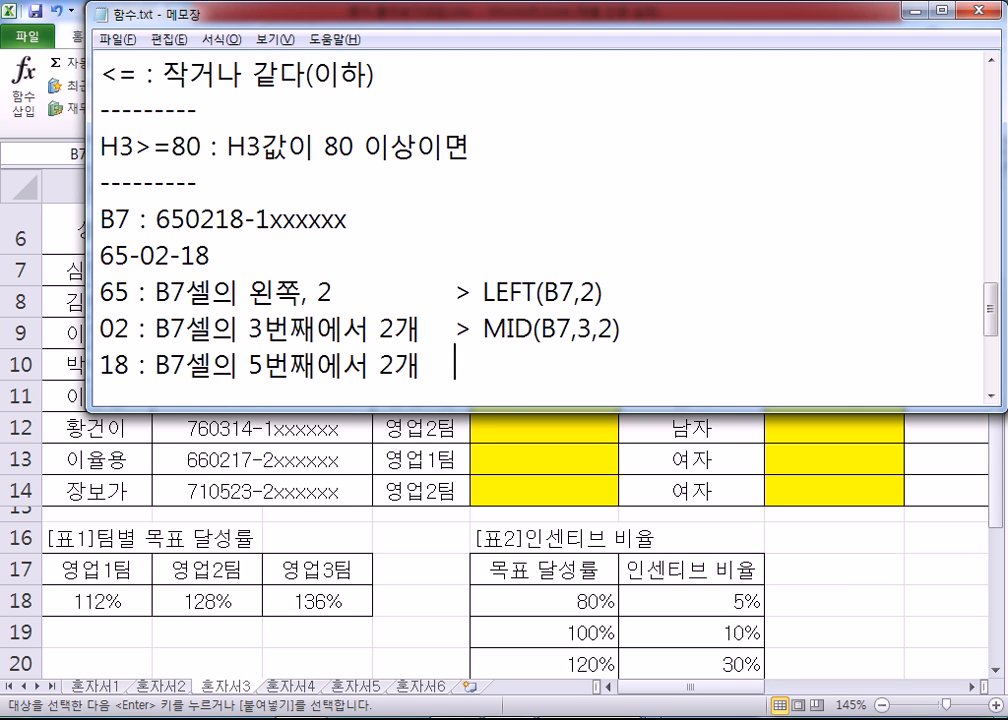
pyautogui.press('Tab')
pyautogui.write('> MID(B7,5,2)')
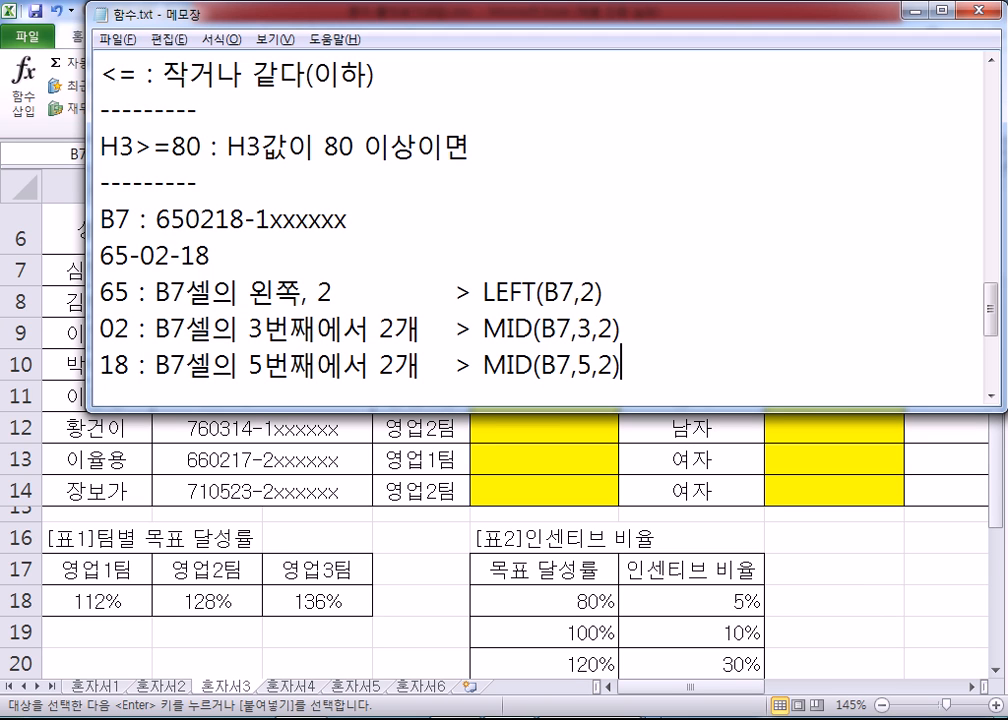
# Step: Move the hyphenated birth date line below the three digit explanations, leaving one blank line between them
pyautogui.press('Up')
pyautogui.press('Up')
pyautogui.press('Up')
pyautogui.press('Home')
pyautogui.hotkey('shift', 'End')
pyautogui.hotkey('ctrl', 'c')
pyautogui.press('Delete')
pyautogui.press('Delete')
pyautogui.press('Down')
pyautogui.press('Down')
pyautogui.press('Down')
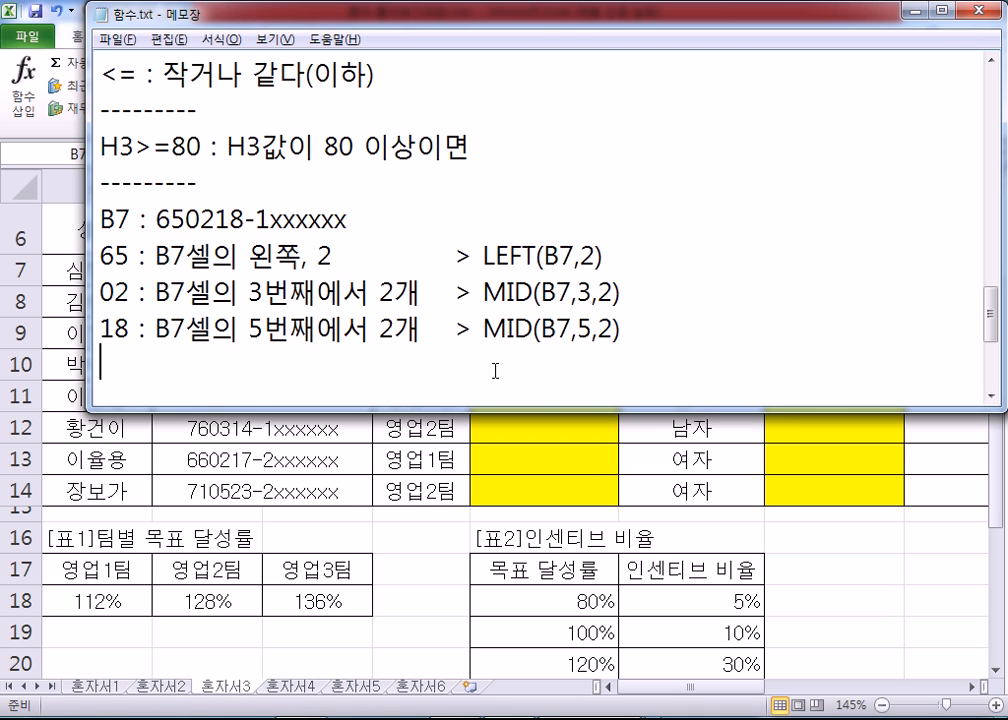
pyautogui.press('Return')
pyautogui.hotkey('ctrl', 'v')
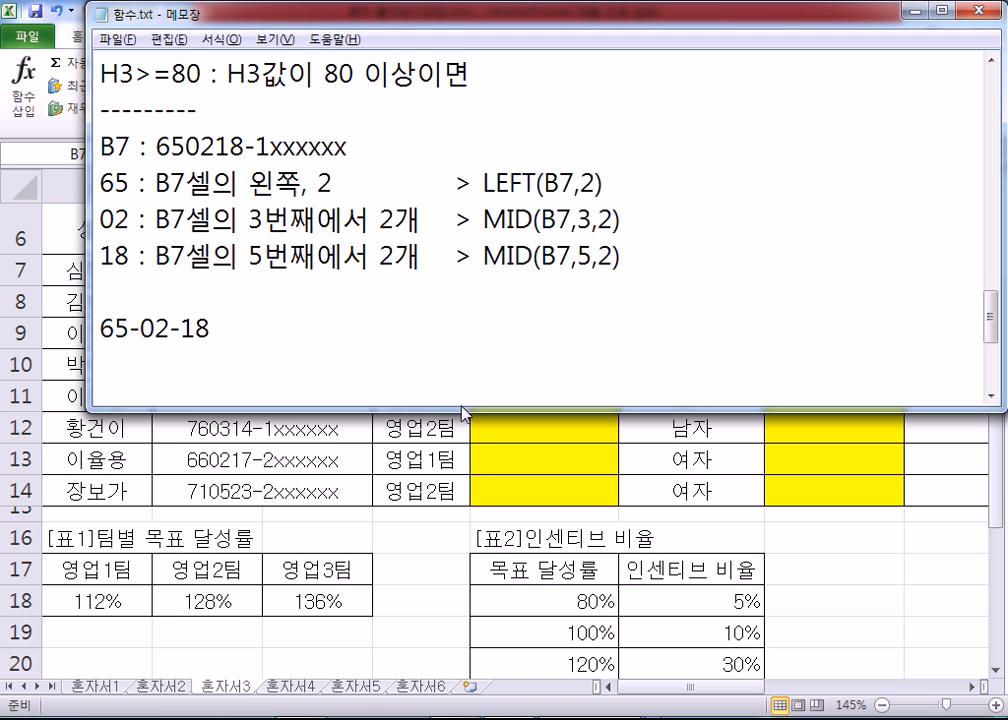
# Step: Enlarge the Notepad window and write a DATE formula under the birth date using its year, month and day digits as arguments
pyautogui.moveTo(441, 410); pyautogui.dragTo(441, 470)
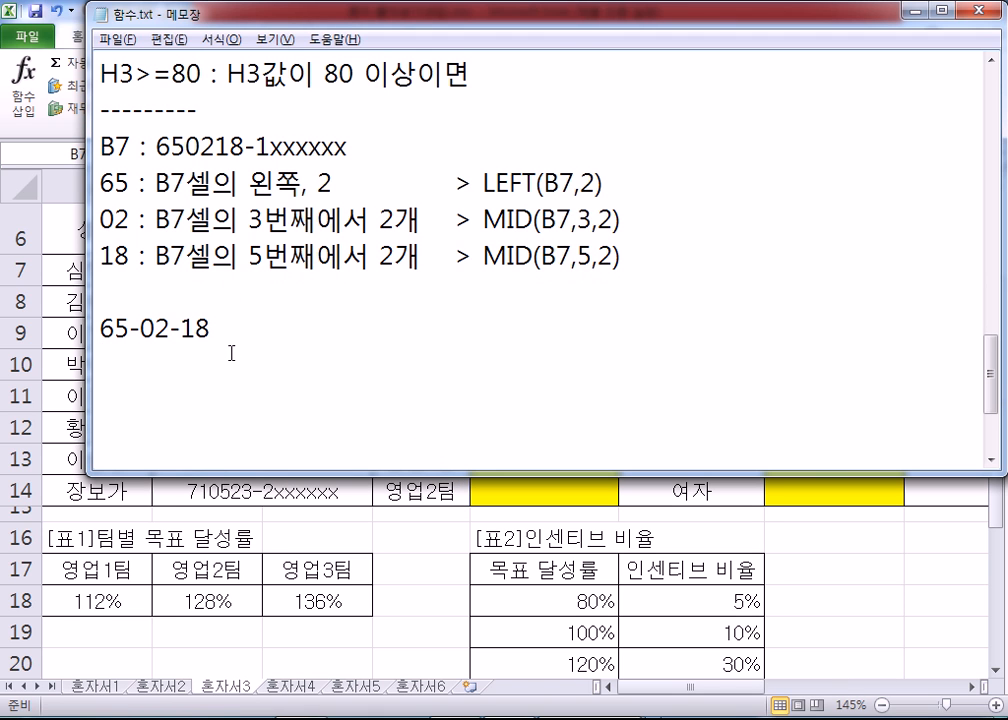
pyautogui.press('Return')
pyautogui.write('=ㅇ')
pyautogui.press('Hangul')
pyautogui.press('BackSpace')
pyautogui.write('DATE(65,')
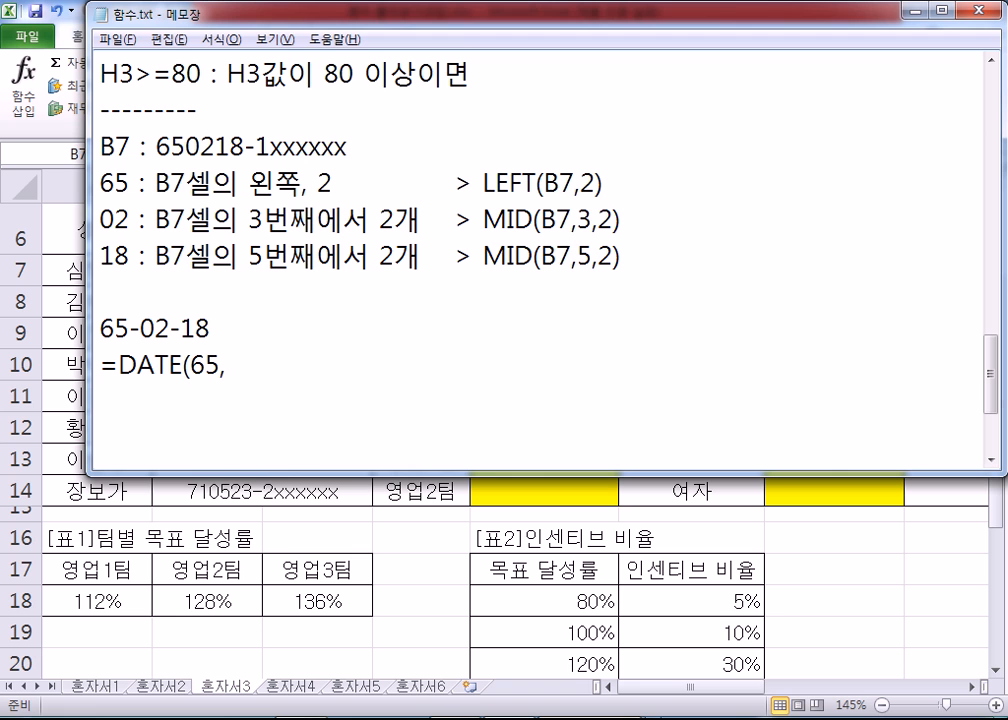
pyautogui.write('02,18)')
pyautogui.write(' > ')
pyautogui.write('65')
# Step: Append ">" and the full birth date with a four-digit year after the DATE formula
pyautogui.press('BackSpace')
pyautogui.press('BackSpace')
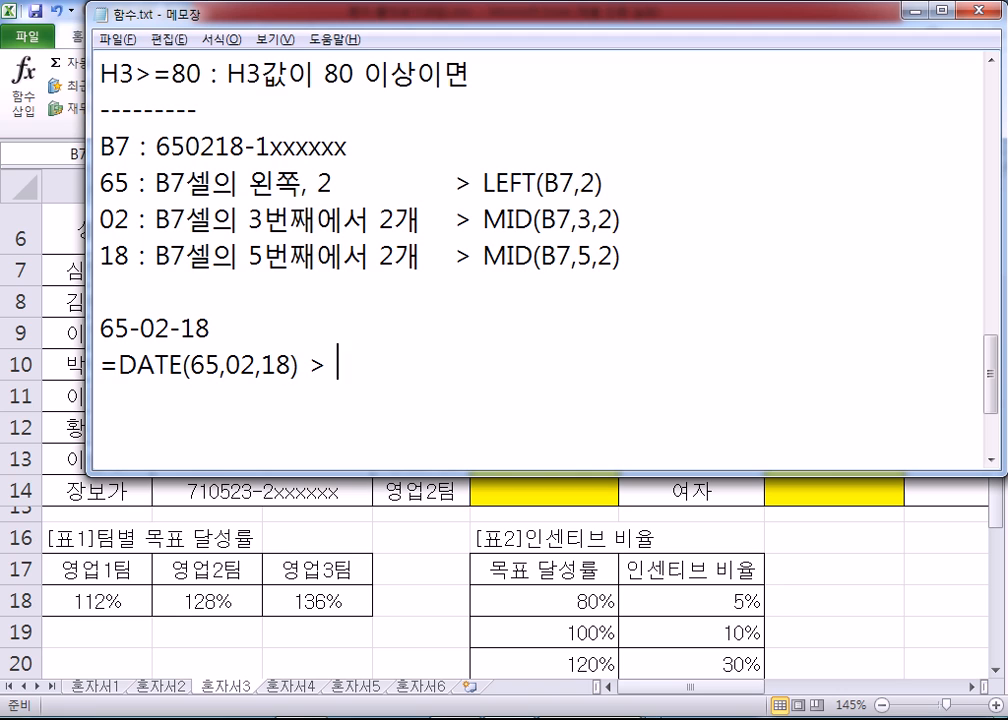
pyautogui.write('1965-02-18')
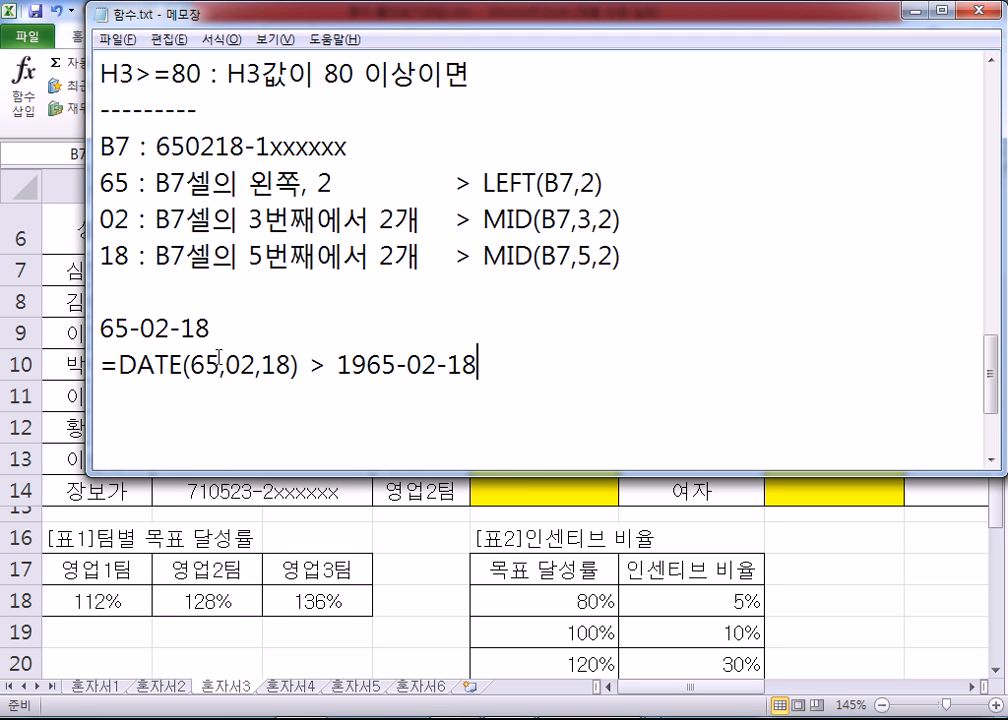
# Step: Below it, start a new =DATE( formula with the copied LEFT(B7,2) as the year argument, followed by a comma
pyautogui.press('Return')
pyautogui.press('Return')
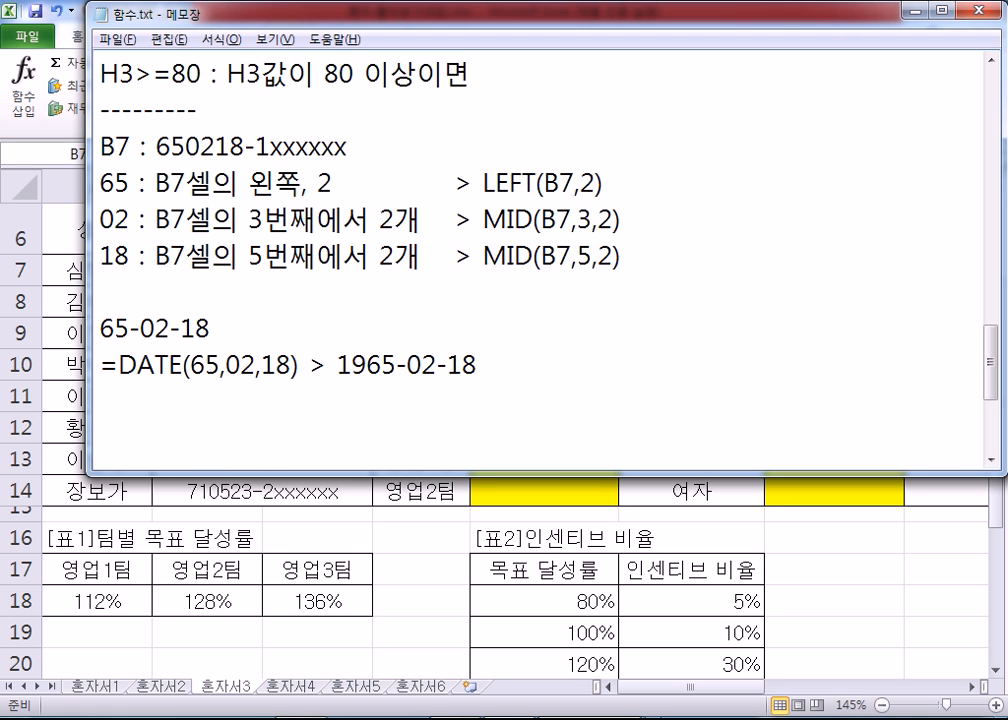
pyautogui.write('=DATE(')
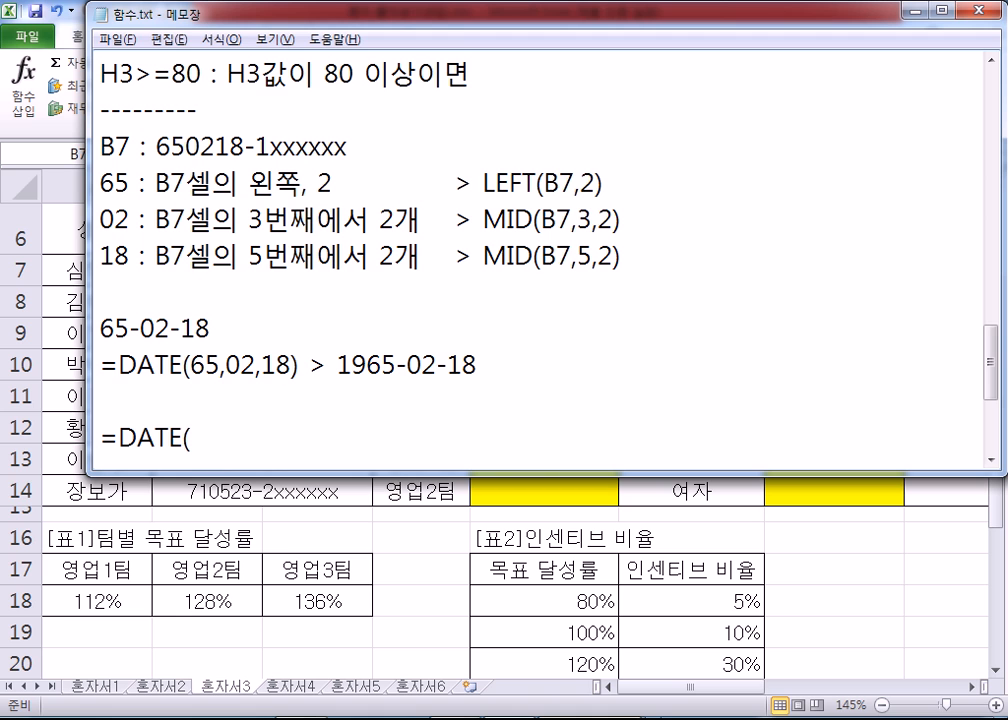
pyautogui.moveTo(483, 183); pyautogui.dragTo(606, 183)
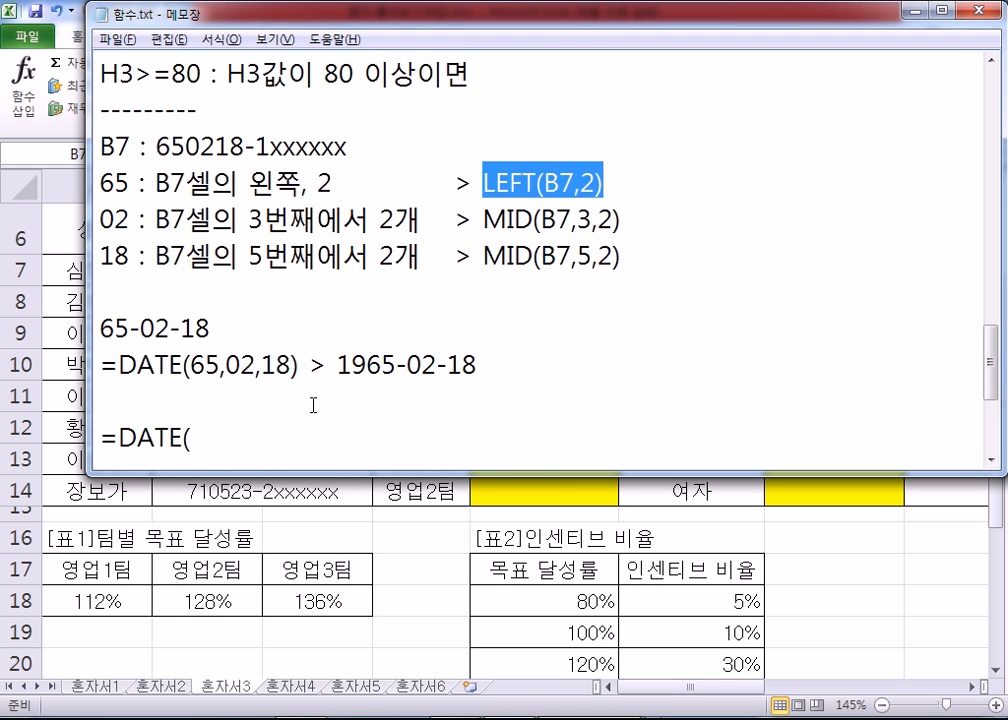
pyautogui.hotkey('ctrl', 'c')
pyautogui.click(248, 434)
pyautogui.hotkey('ctrl', 'v')
pyautogui.write(',')
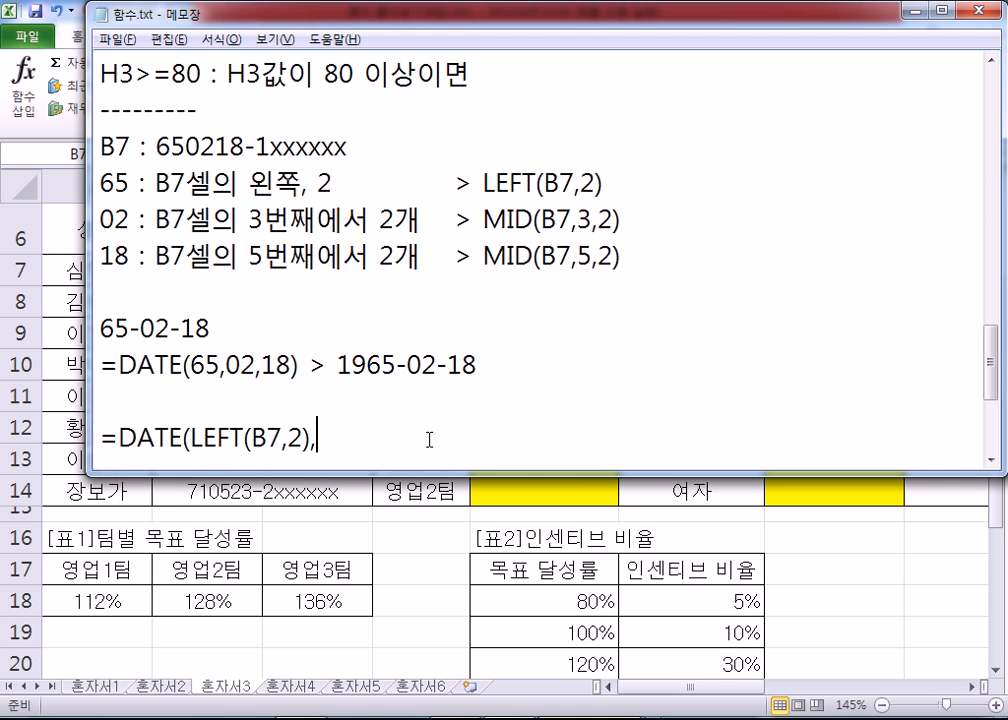
# Step: Copy MID(B7,3,2) from the month line into the new DATE formula as the month argument
pyautogui.moveTo(483, 219); pyautogui.dragTo(633, 224)
pyautogui.hotkey('ctrl', 'c')
pyautogui.click(517, 422)
pyautogui.hotkey('ctrl', 'v')
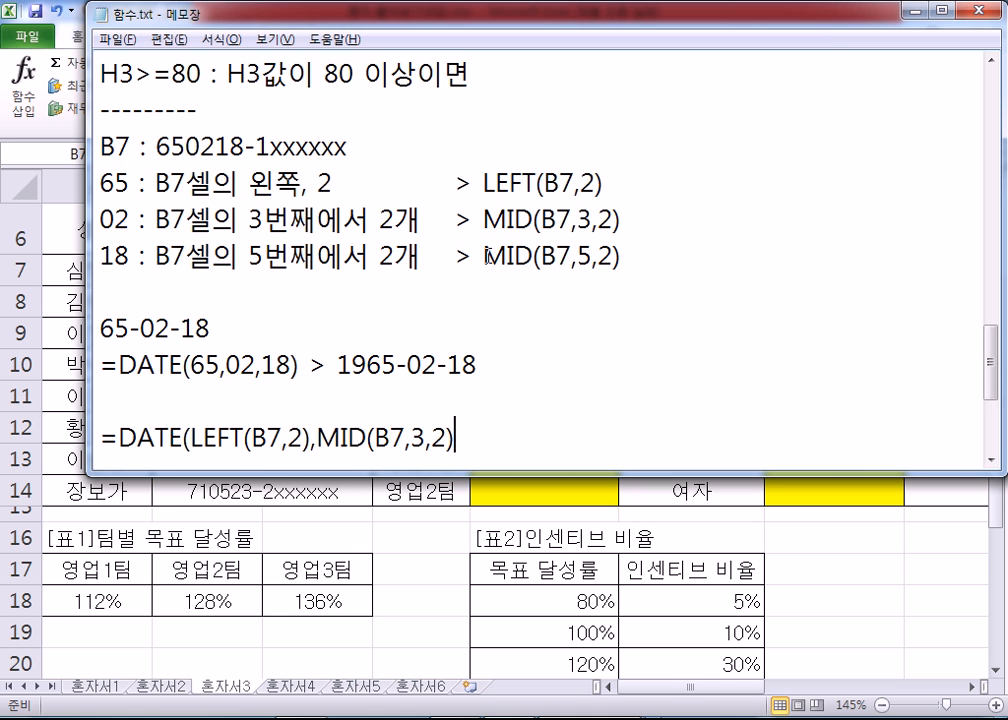
# Step: Add the copied MID(B7,5,2) as the day argument, close the DATE formula and remove the blank line above it
pyautogui.moveTo(484, 256); pyautogui.dragTo(625, 261)
pyautogui.hotkey('ctrl', 'c')
pyautogui.click(480, 441)
pyautogui.write('M')
pyautogui.press('BackSpace')
pyautogui.write(',')
pyautogui.hotkey('ctrl', 'v')
pyautogui.write(')')
pyautogui.press('Up')
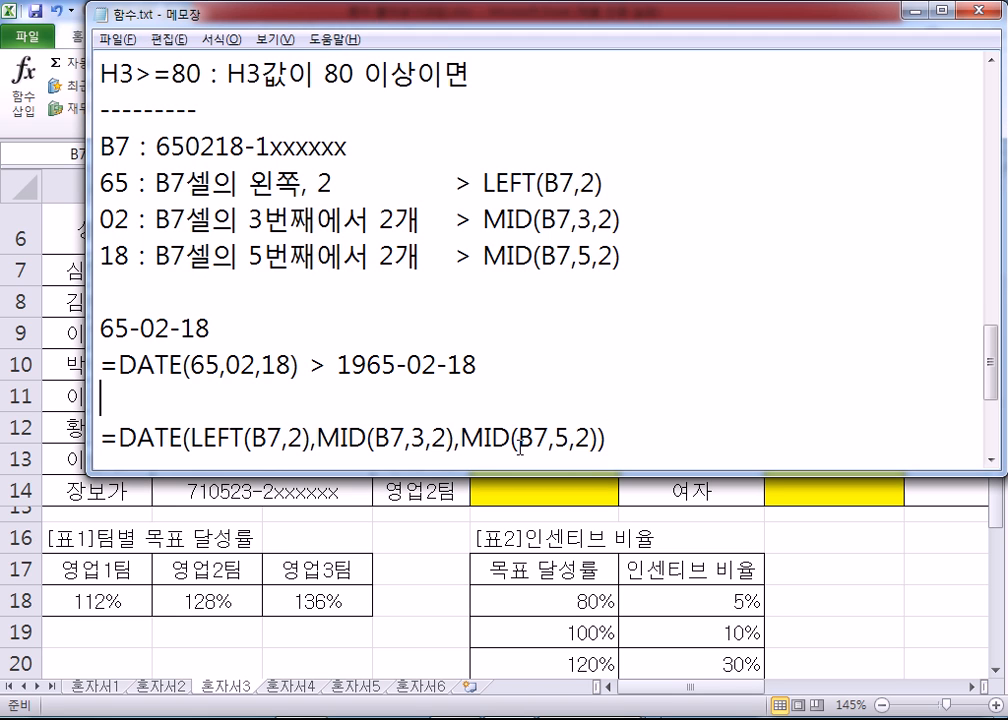
pyautogui.press('Delete')
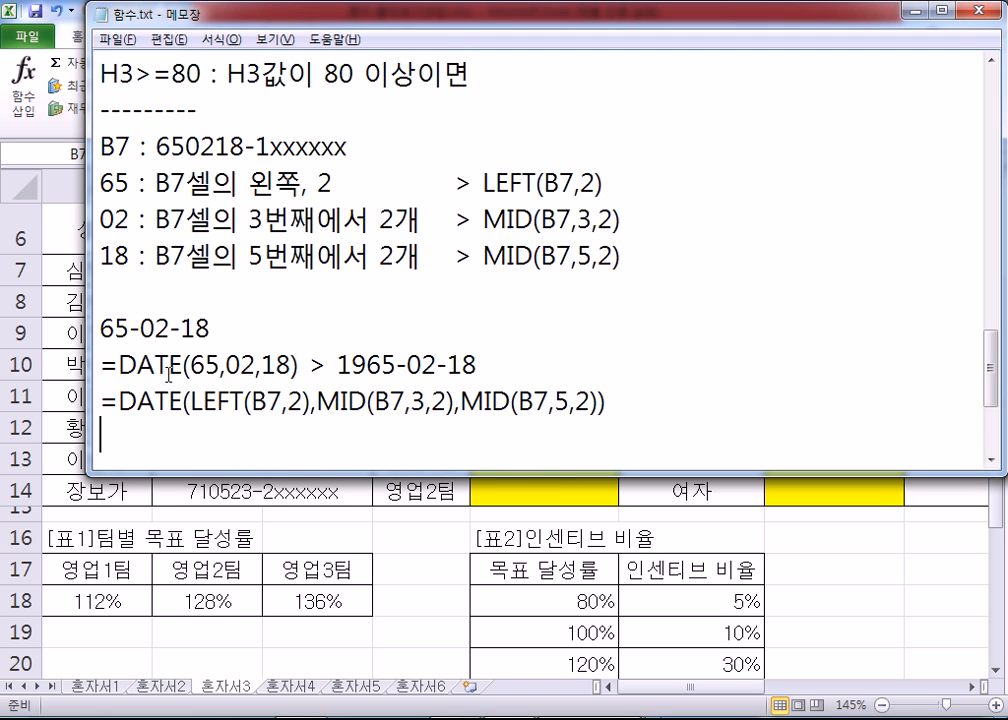
# Step: Compare the plain-digit DATE formula with the LEFT and MID version and the functions noted for each date part
pyautogui.moveTo(191, 365); pyautogui.dragTo(494, 357)
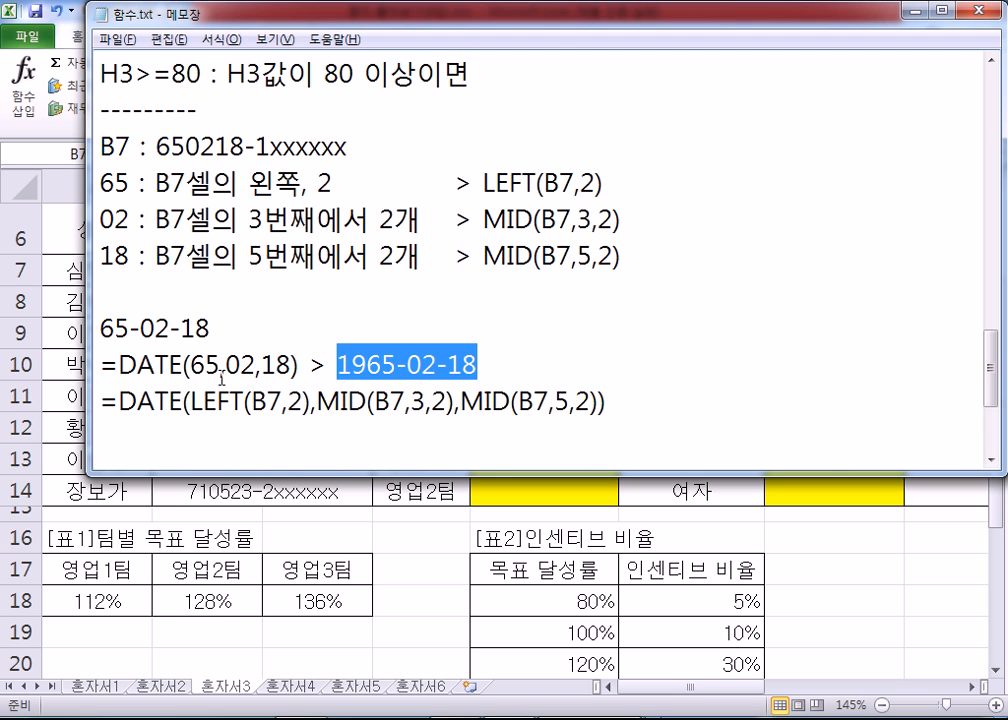
pyautogui.moveTo(190, 365); pyautogui.dragTo(275, 366)
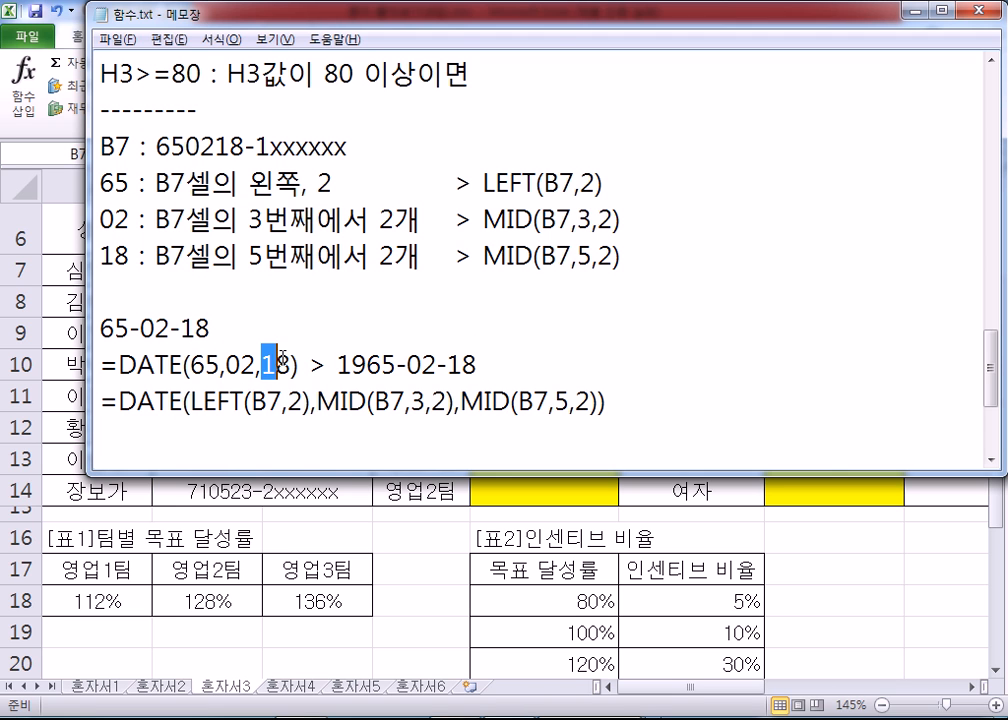
pyautogui.moveTo(337, 366); pyautogui.dragTo(477, 365)
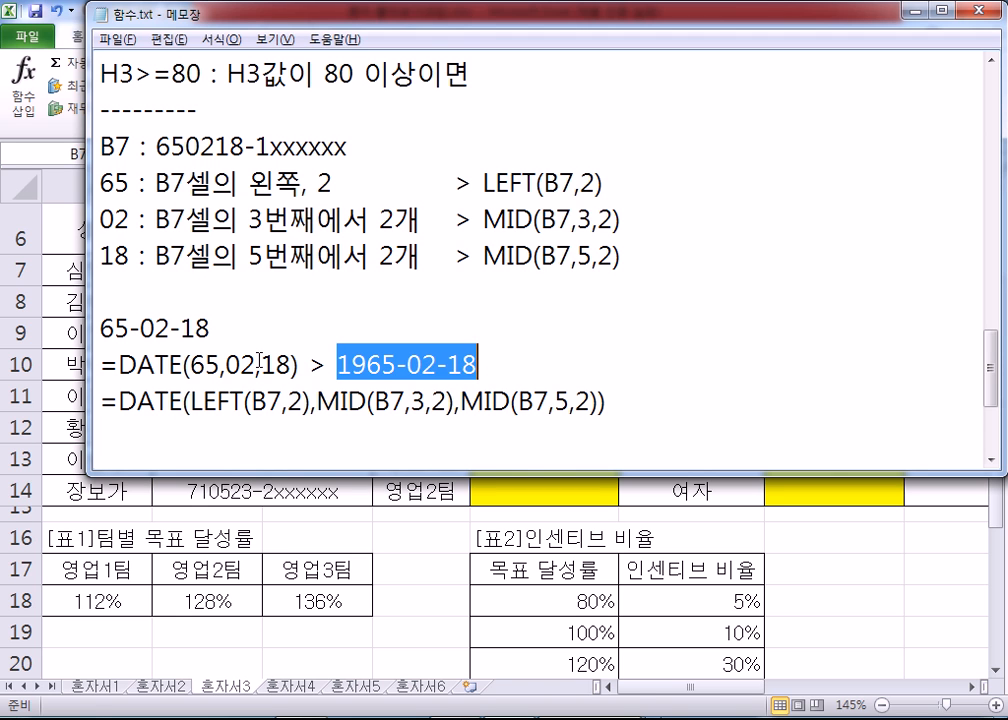
pyautogui.moveTo(190, 366); pyautogui.dragTo(221, 366)
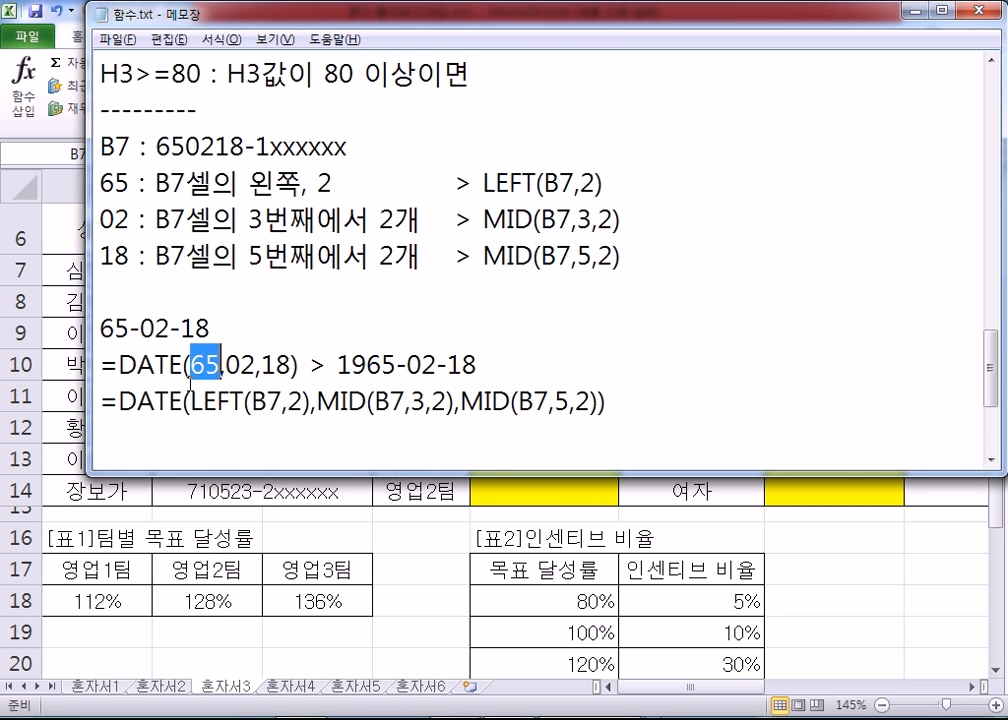
pyautogui.moveTo(193, 400); pyautogui.dragTo(312, 401)
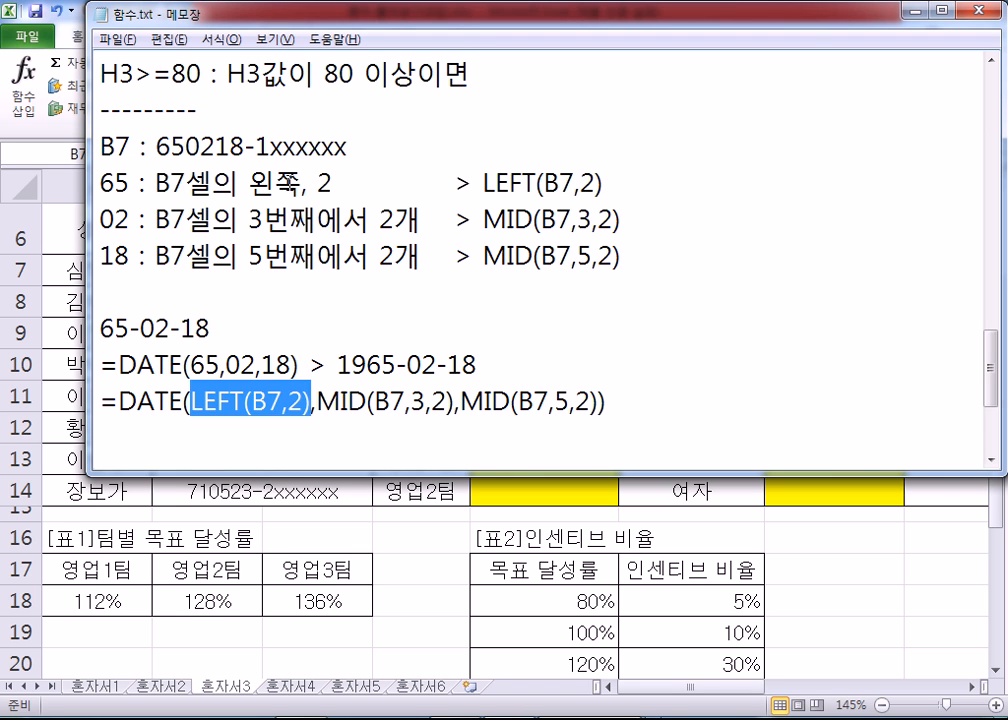
pyautogui.moveTo(316, 402); pyautogui.dragTo(446, 403)
pyautogui.click(626, 408)
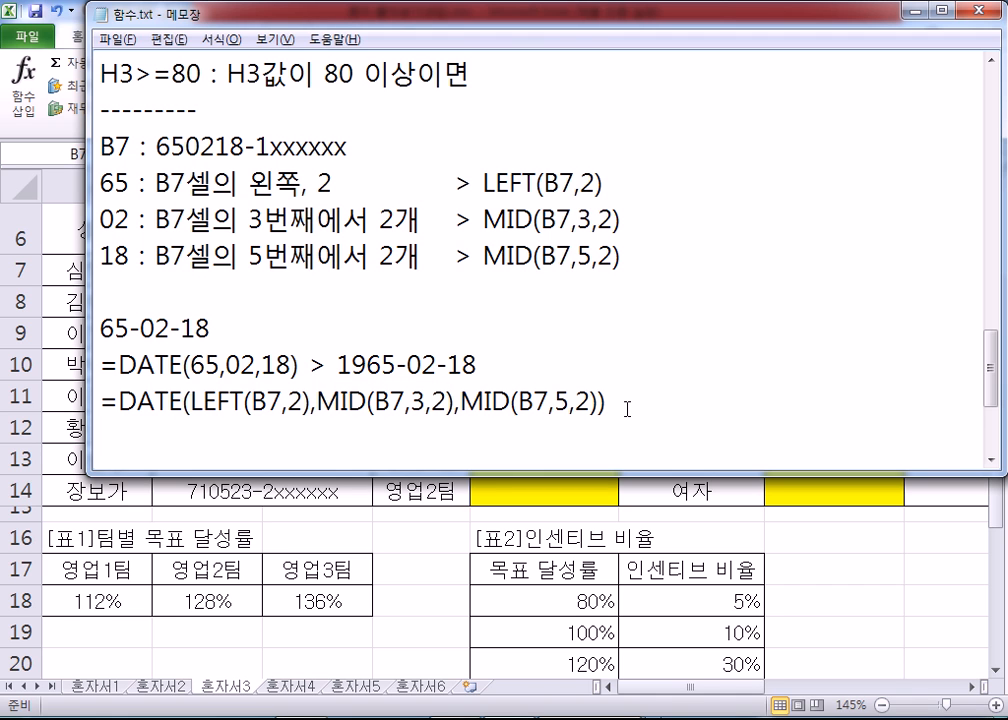
pyautogui.moveTo(484, 182); pyautogui.dragTo(606, 183)
pyautogui.moveTo(484, 219); pyautogui.dragTo(632, 219)
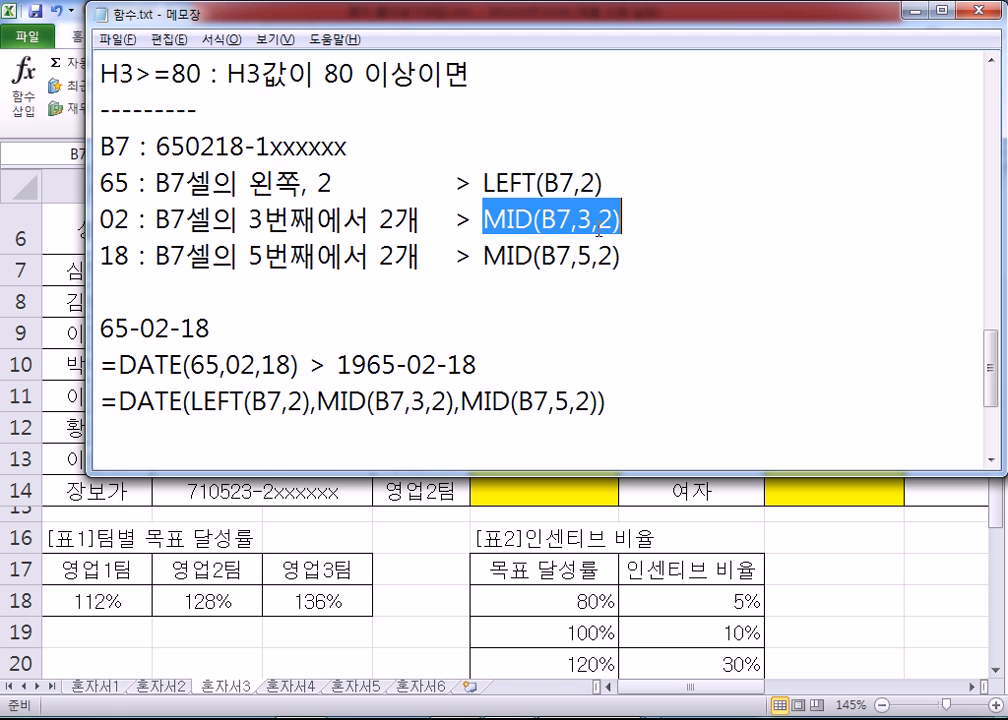
# Step: Examine which parts of the B7 entry the noted LEFT and MID functions extract for the year, month and day
pyautogui.click(484, 182)
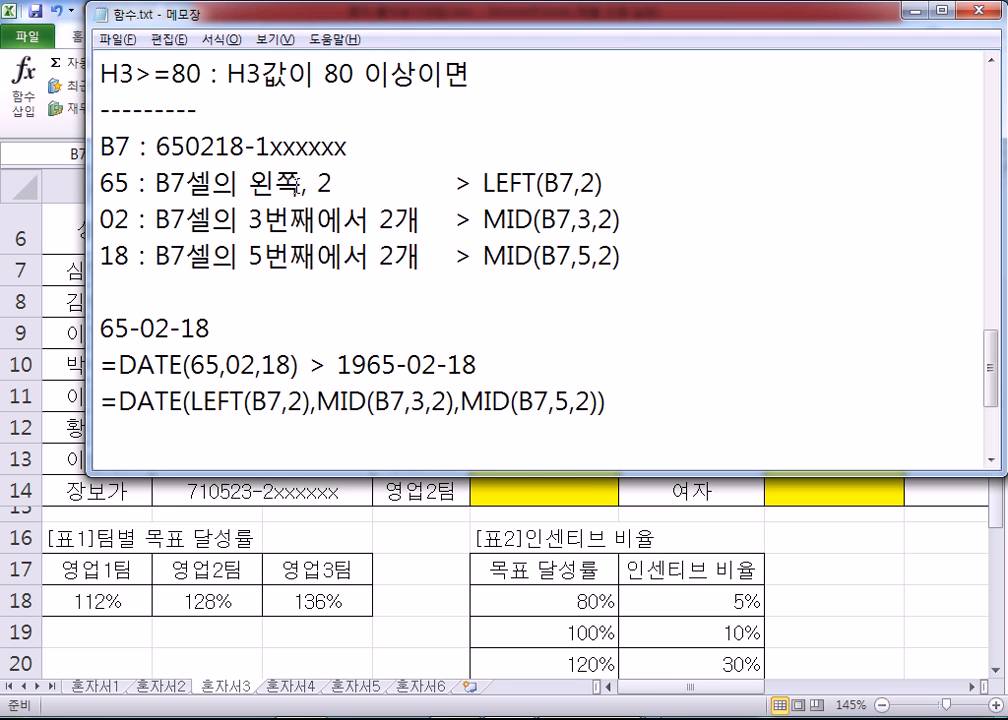
pyautogui.moveTo(156, 147); pyautogui.dragTo(214, 147)
pyautogui.moveTo(216, 146); pyautogui.dragTo(243, 146)
pyautogui.click(289, 287)
pyautogui.click(130, 430)
# Step: Copy =DATE(LEFT(B7,2),MID(B7,3,2),MID(B7,5,2)) from the notes into cell E7 in Excel and fill it down to E14
pyautogui.moveTo(610, 403); pyautogui.dragTo(97, 400)
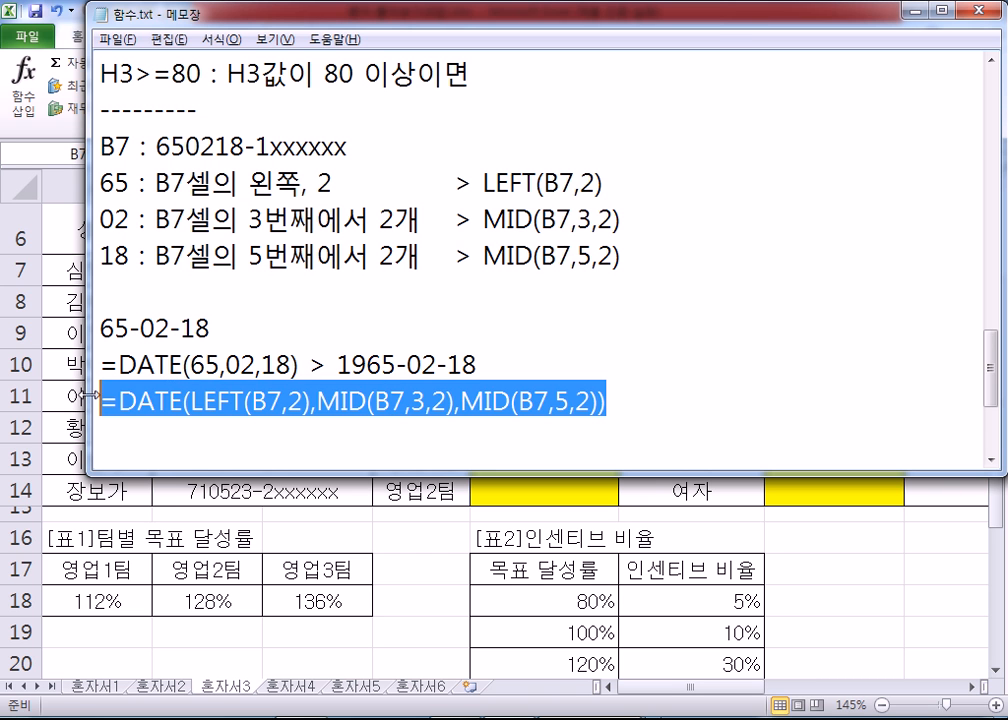
pyautogui.hotkey('alt', 'Tab')
pyautogui.doubleClick(526, 281)
pyautogui.hotkey('ctrl', 'v')
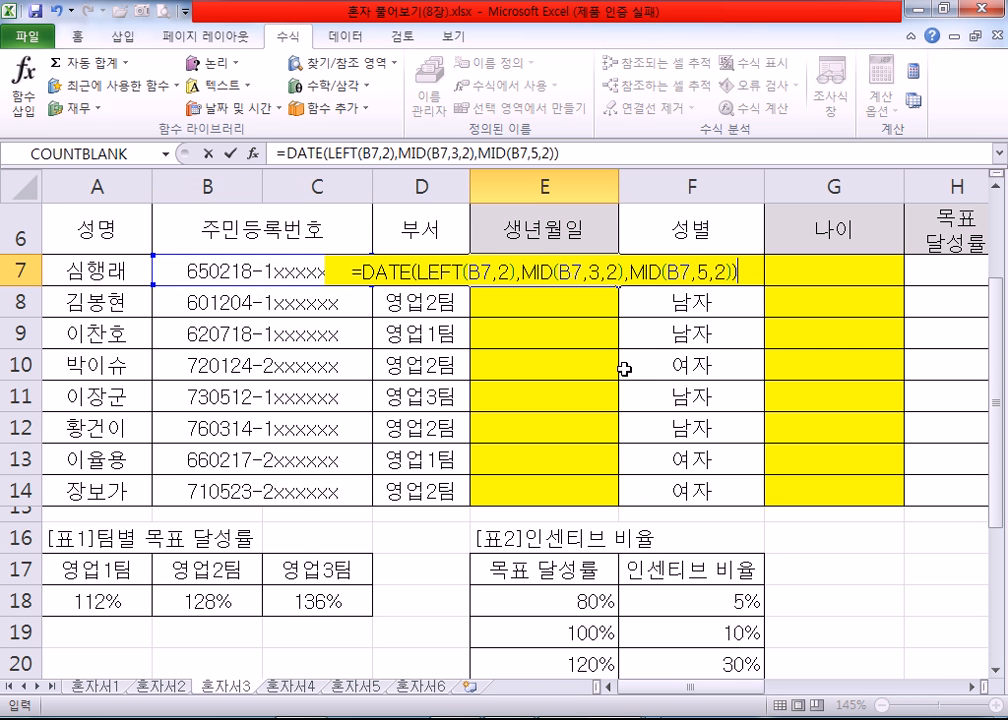
pyautogui.press('Return')
pyautogui.click(515, 270)
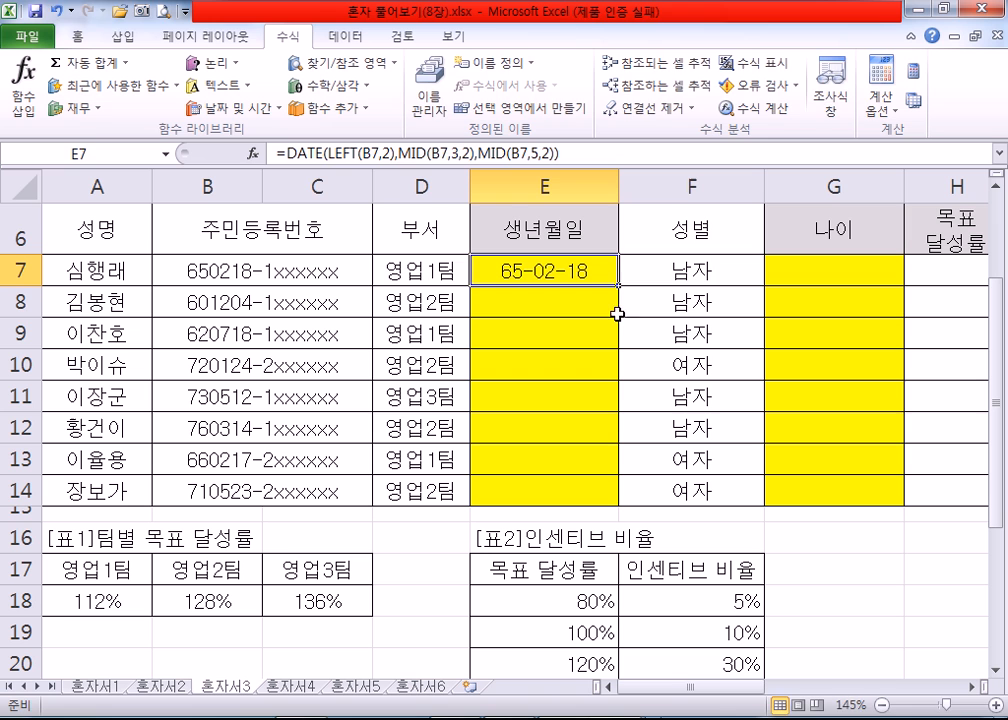
pyautogui.doubleClick(517, 276)
pyautogui.press('Escape')
pyautogui.moveTo(617, 287); pyautogui.dragTo(620, 498)
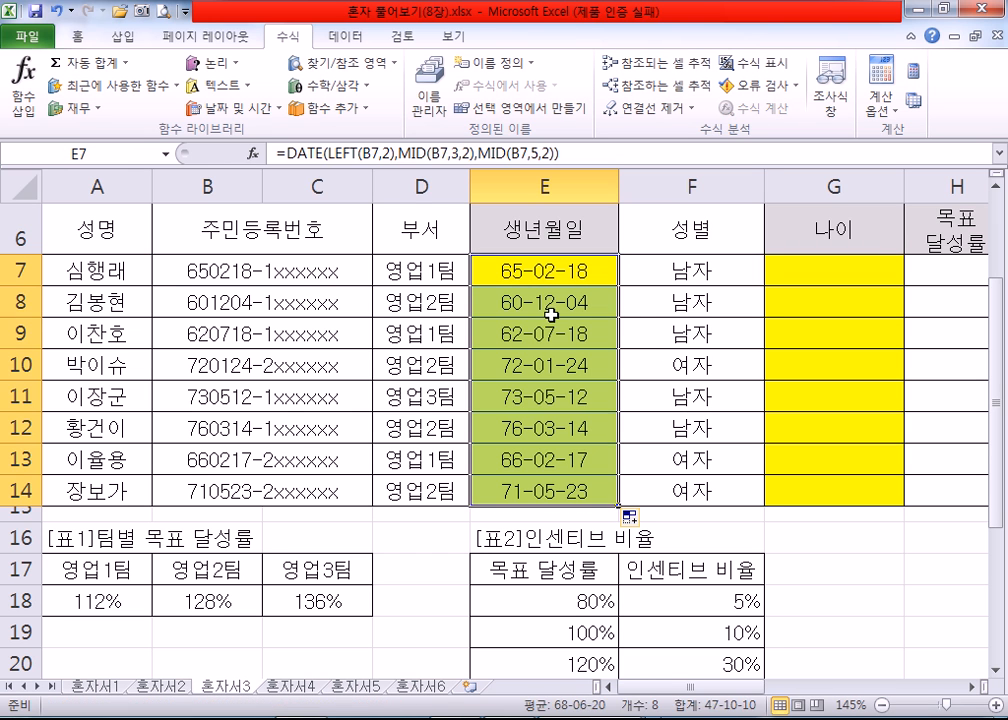
# Step: Inspect the function arguments of DATE and its nested LEFT and MID functions in E7, then cancel without editing
pyautogui.click(254, 155)
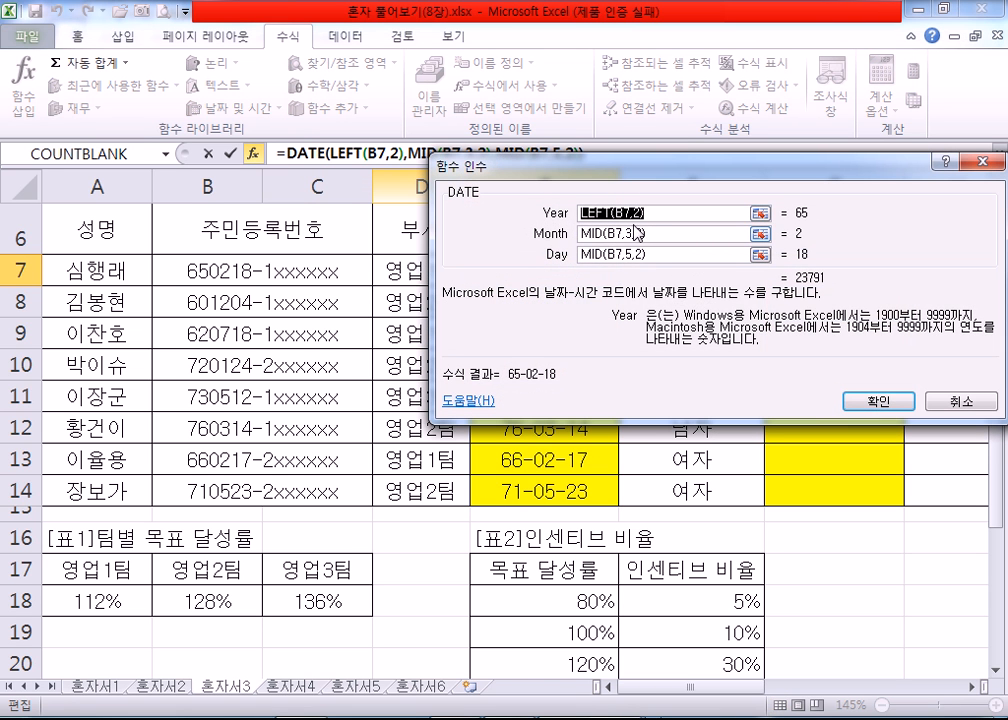
pyautogui.click(604, 213)
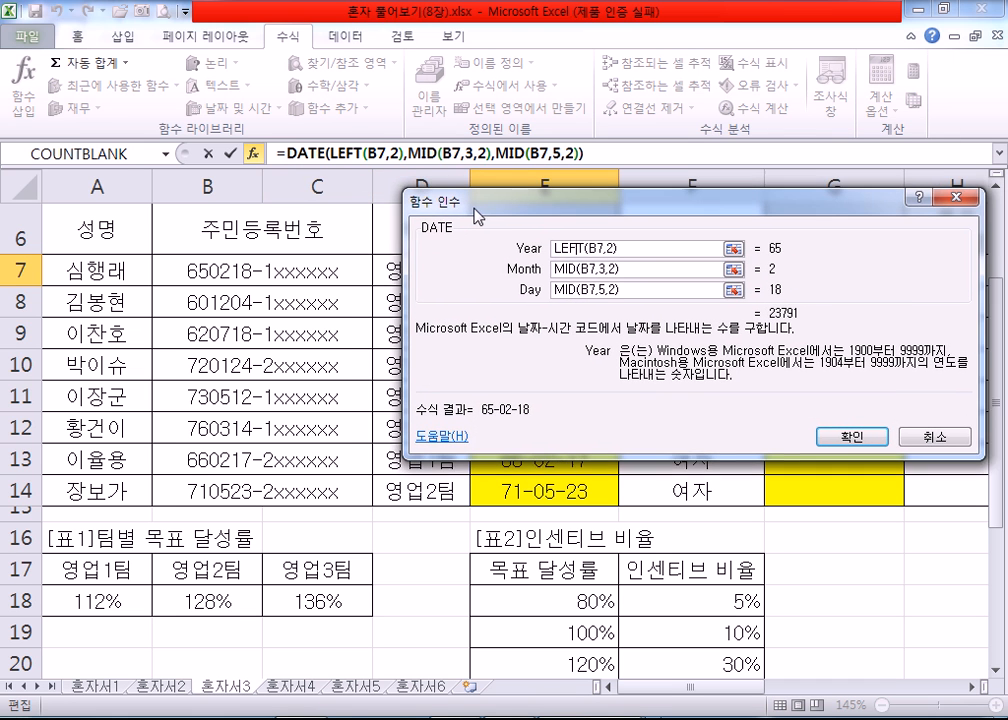
pyautogui.click(256, 157)
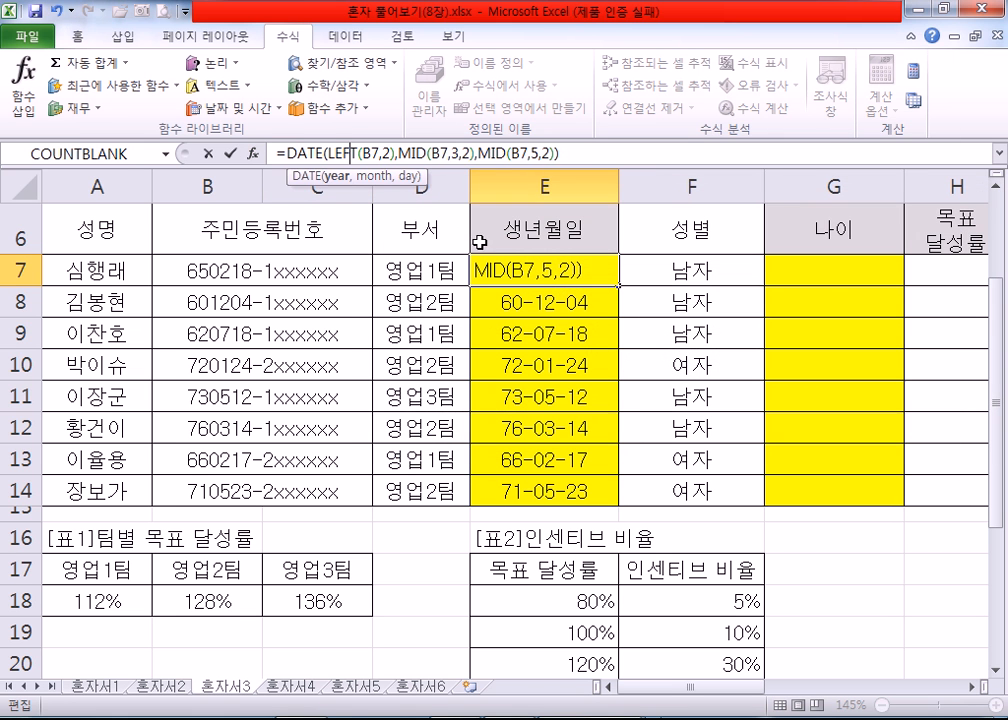
pyautogui.click(439, 156)
pyautogui.click(249, 155)
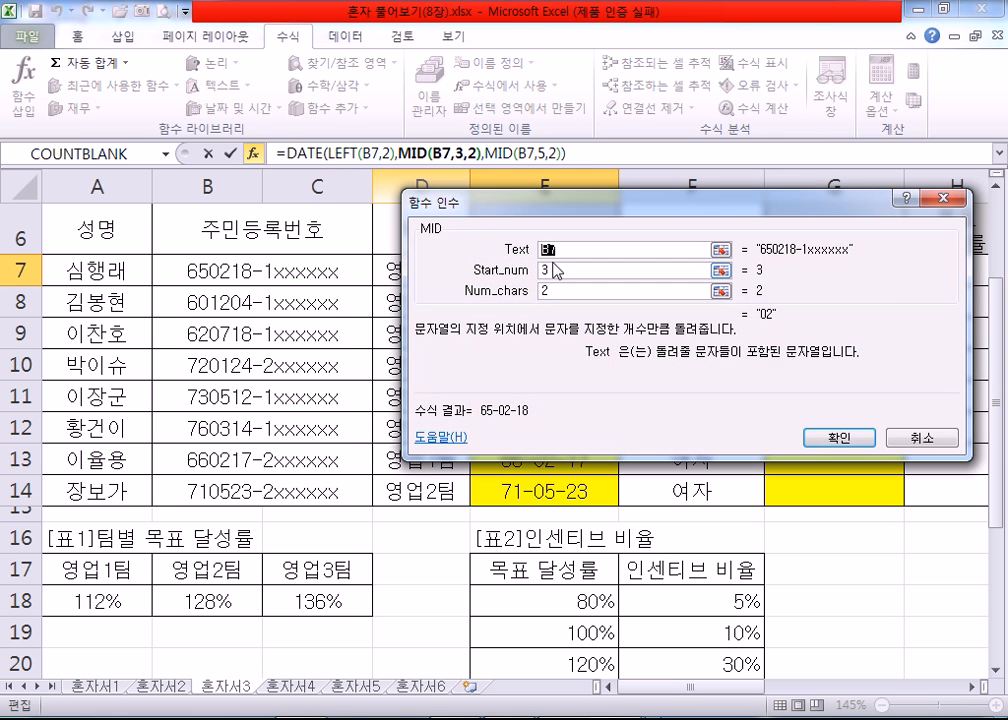
pyautogui.click(515, 157)
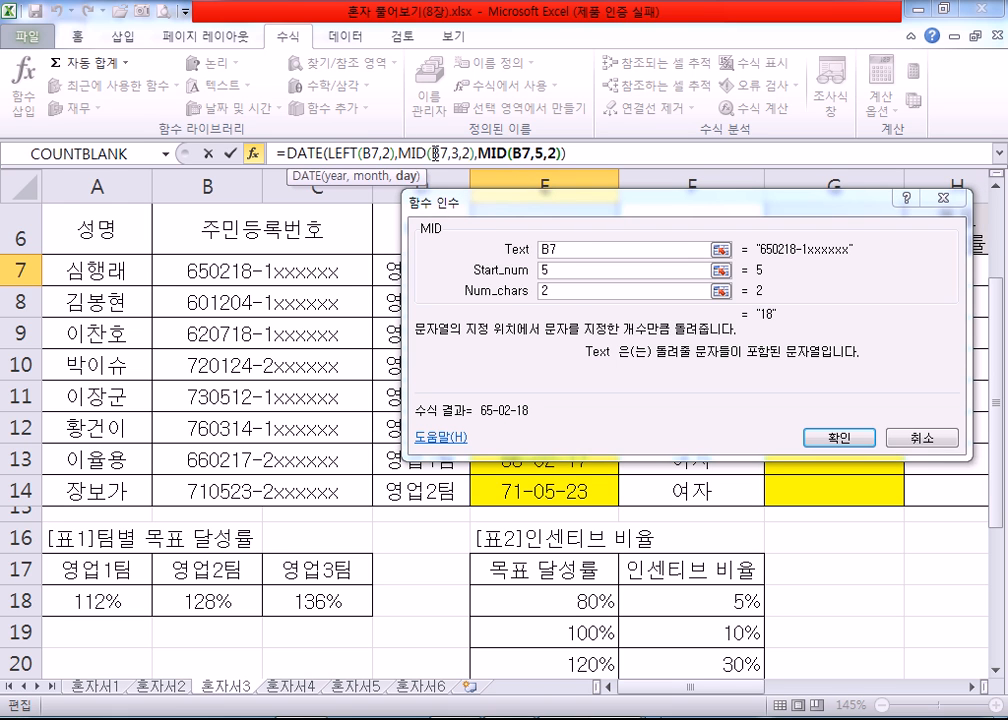
pyautogui.click(357, 152)
pyautogui.click(292, 152)
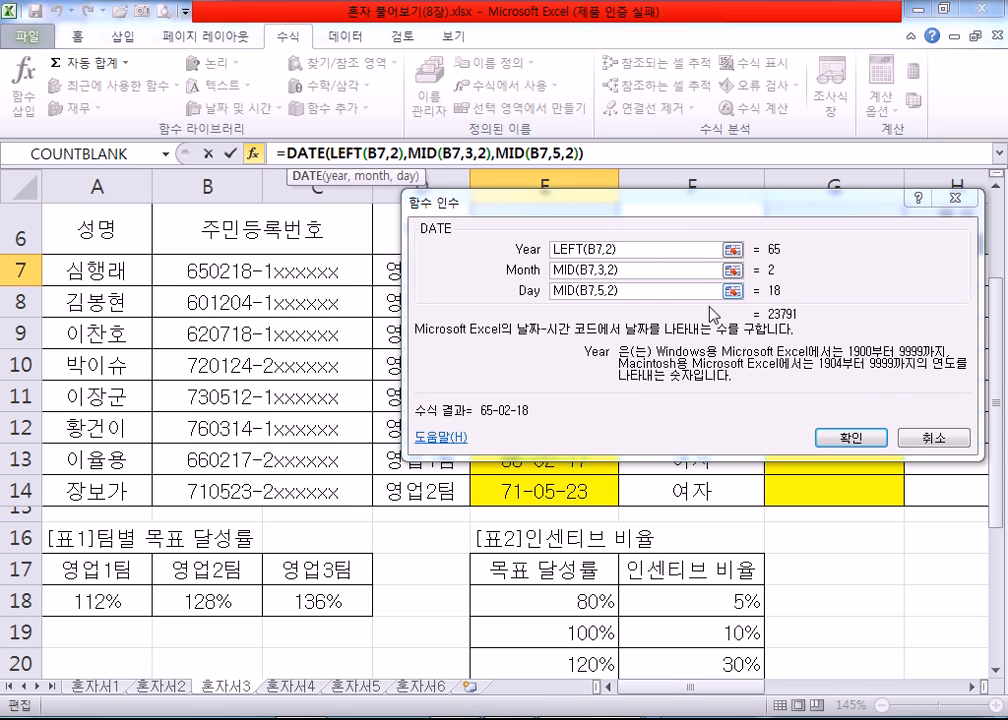
pyautogui.click(917, 441)
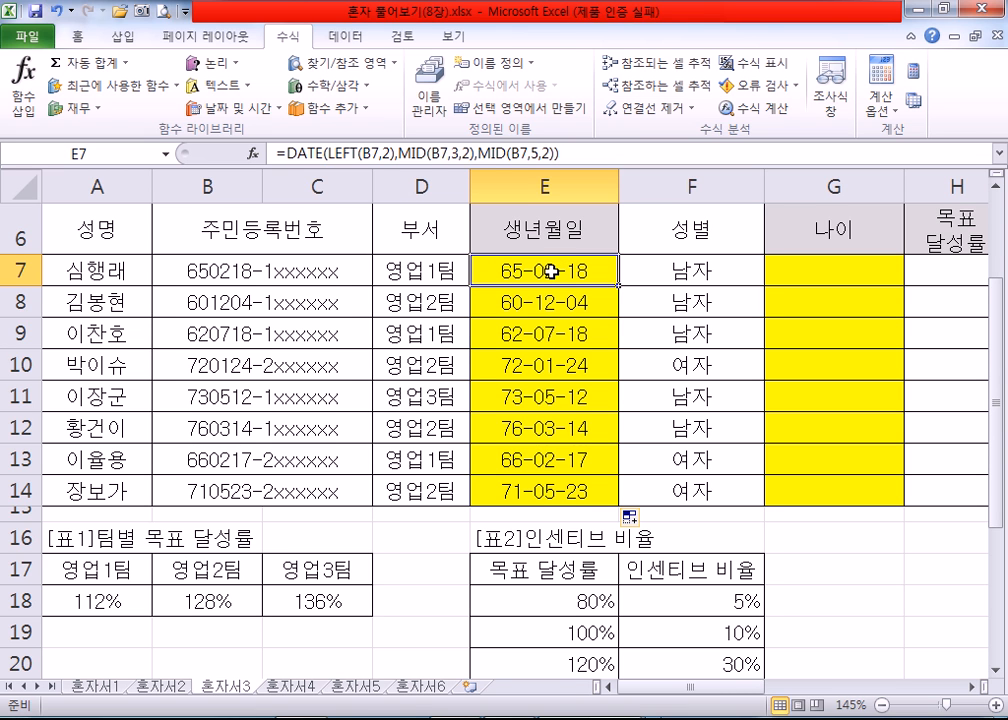
# Step: Examine the year digits in B7 and the 나이 column, ending with G7 selected
pyautogui.click(781, 270)
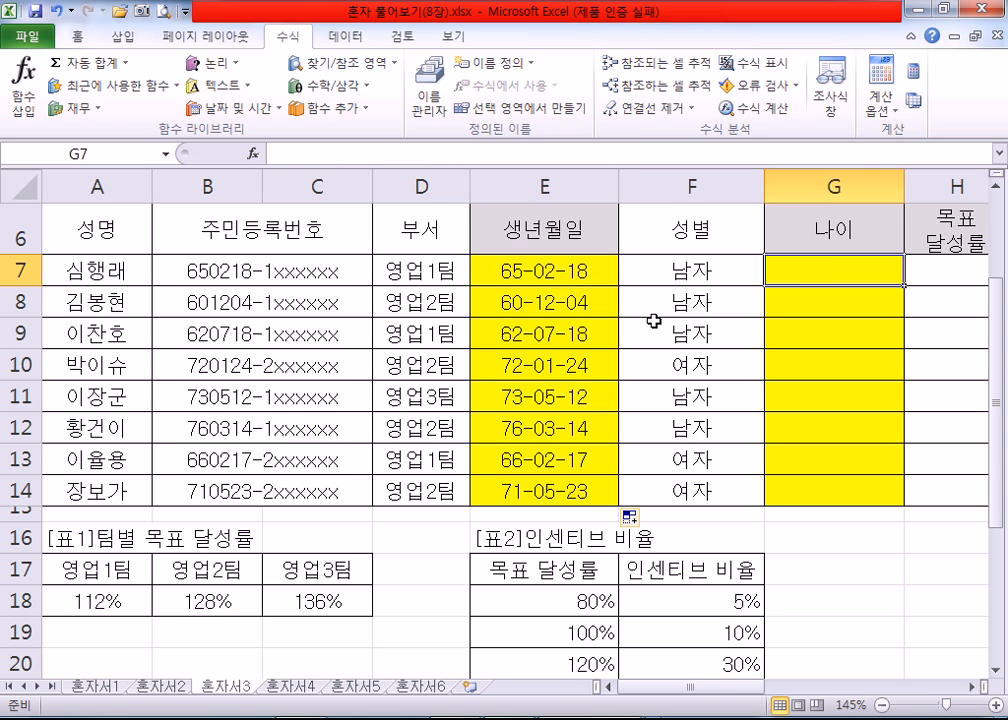
pyautogui.doubleClick(210, 268)
pyautogui.moveTo(210, 268); pyautogui.dragTo(160, 268)
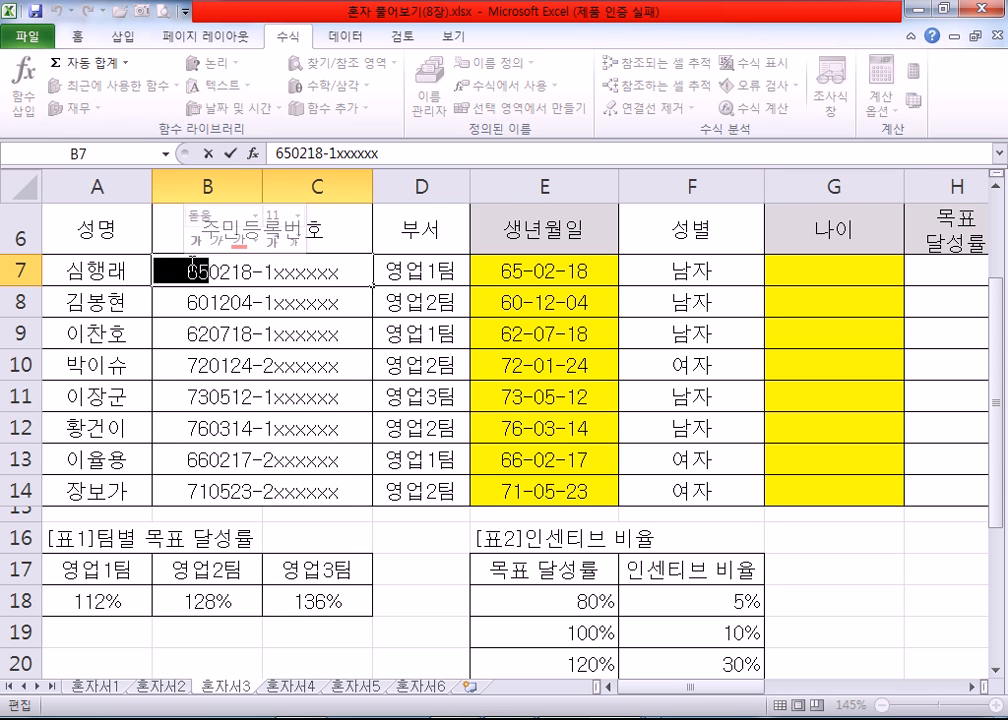
pyautogui.click(207, 270)
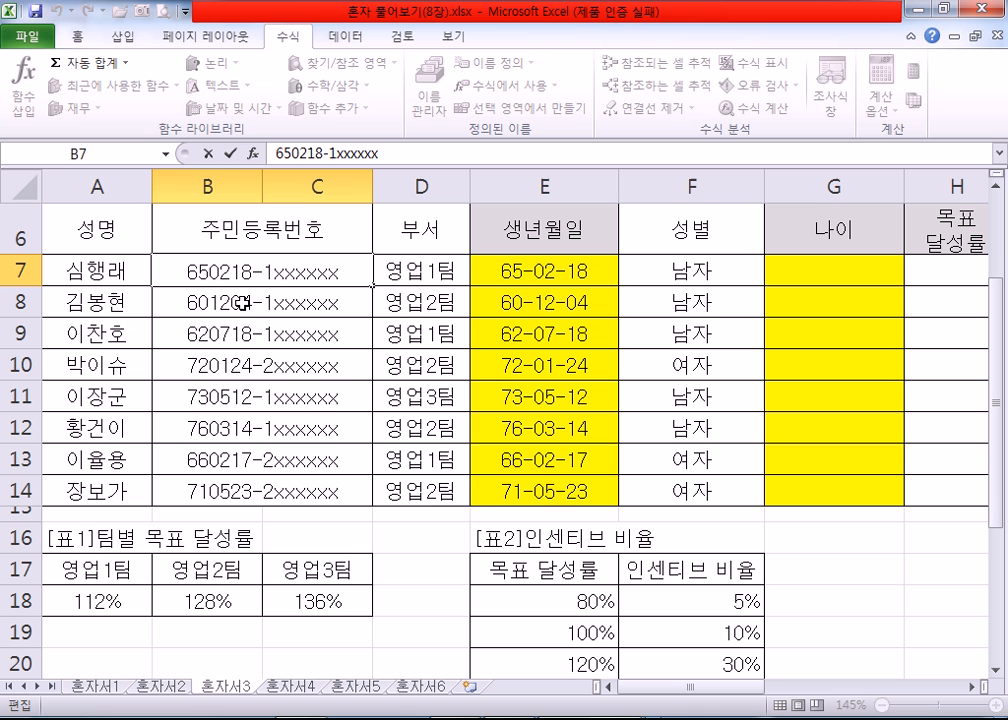
pyautogui.click(838, 300)
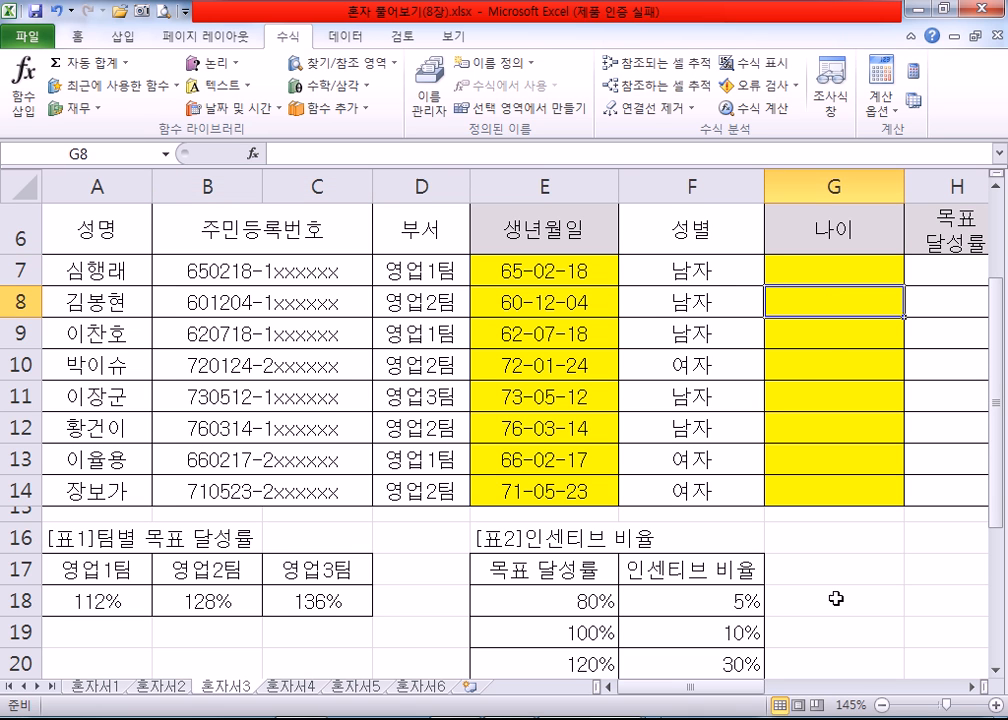
pyautogui.click(971, 688)
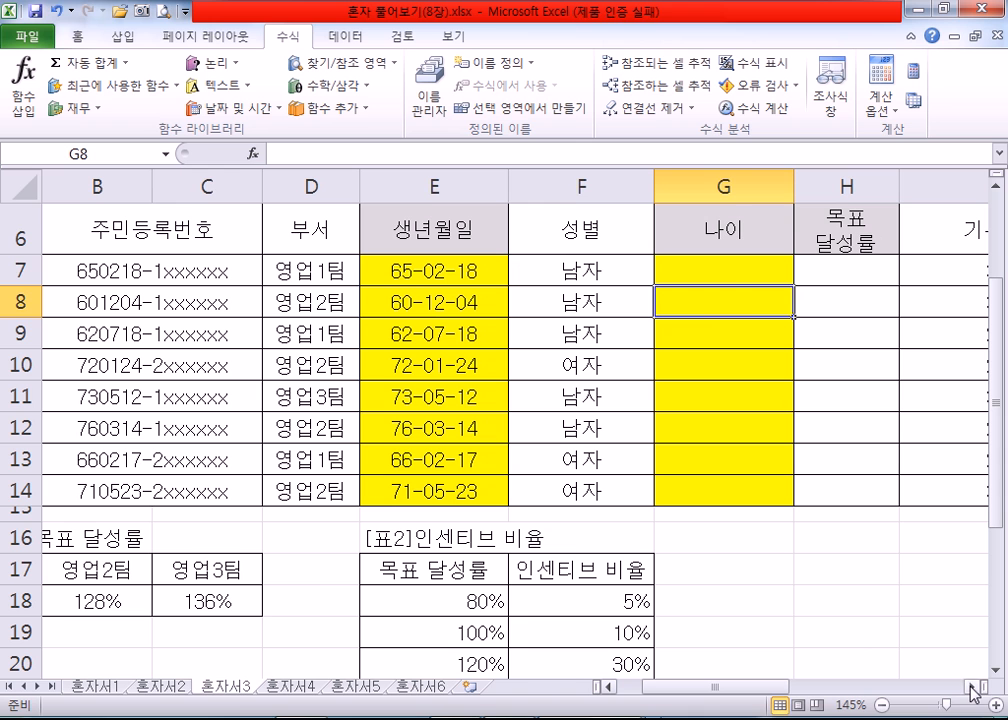
pyautogui.click(745, 278)
# Step: Switch to 함수.txt in Notepad and add a dashed separator line below the nested DATE formula
pyautogui.hotkey('alt', 'Tab')
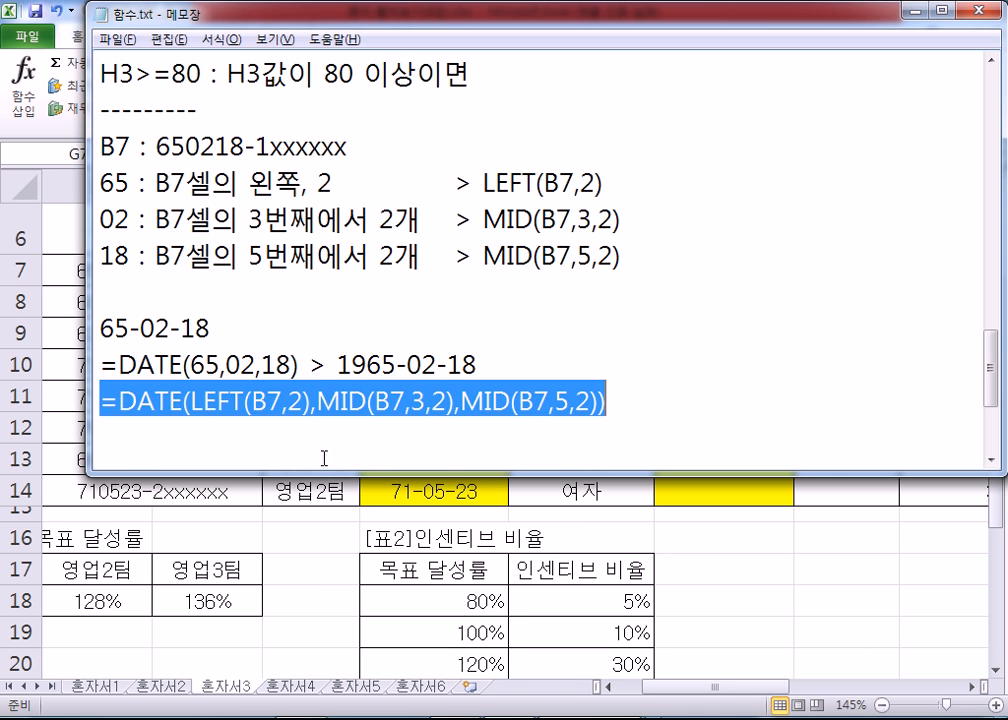
pyautogui.click(284, 454)
pyautogui.write('----------')
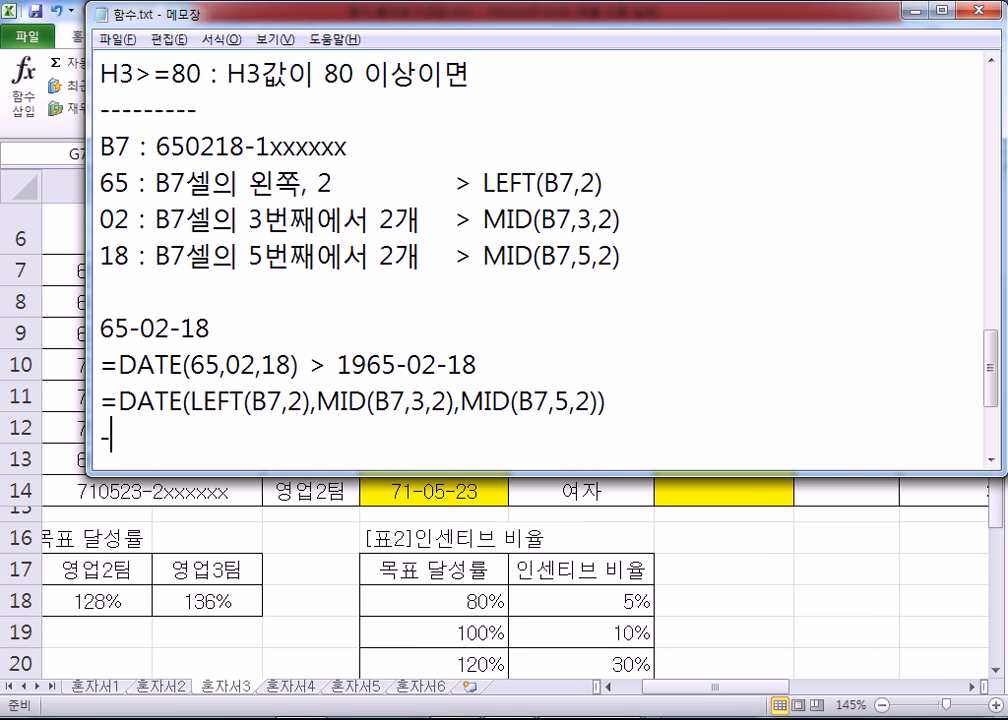
pyautogui.press('Return')
pyautogui.write('SKDL')
pyautogui.press('BackSpace')
pyautogui.press('BackSpace')
pyautogui.press('BackSpace')
pyautogui.press('BackSpace')
# Step: Write the note "나이 : 현재날짜의 연도 - 생년월일의 연도" below the separator and start a new line
pyautogui.press('Hangul')
pyautogui.write('나이 : 현재')
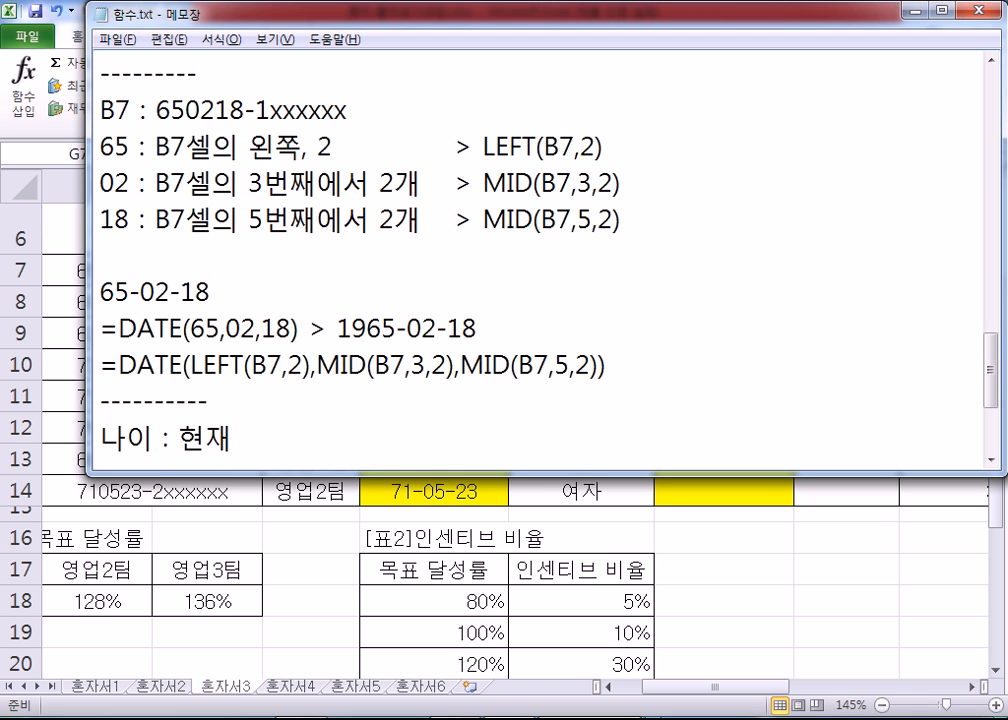
pyautogui.write('날짜의 연')
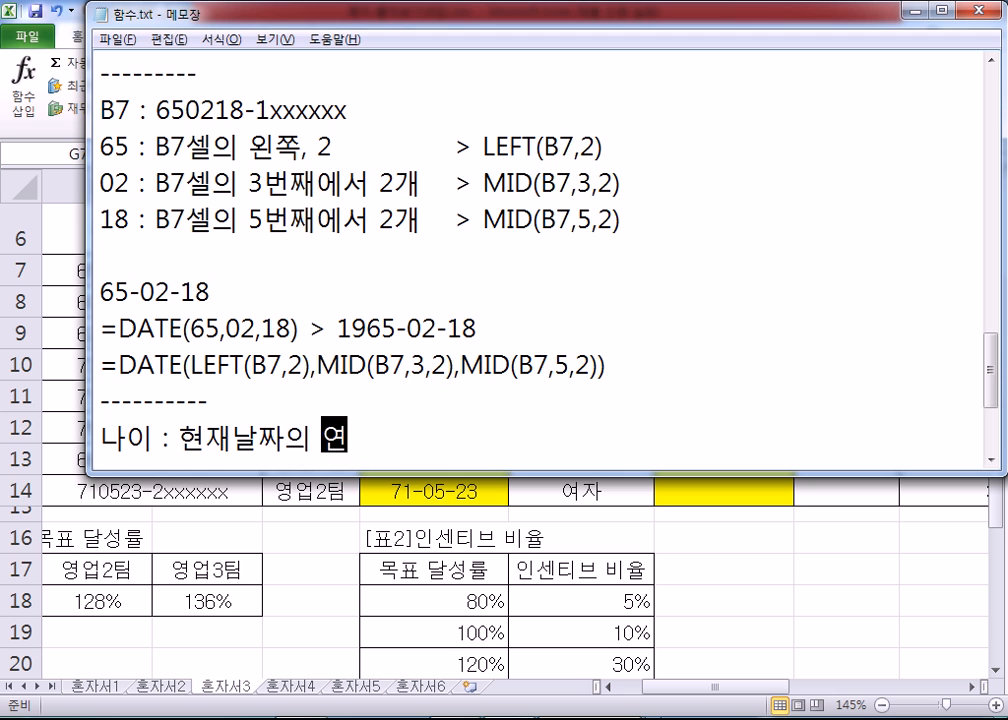
pyautogui.write('도 - ')
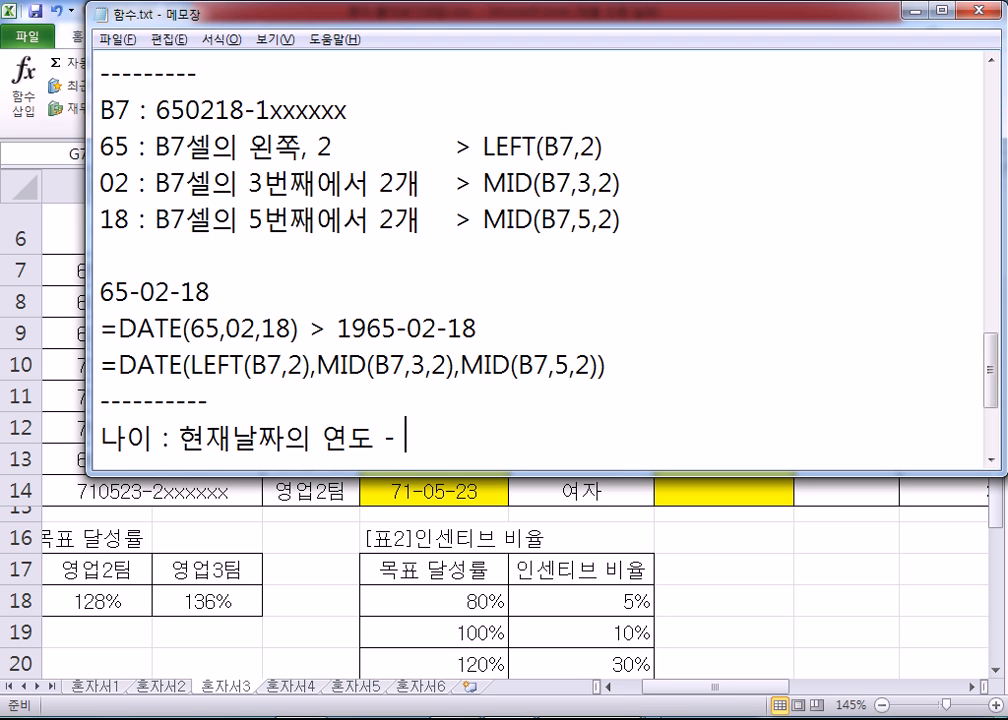
pyautogui.write('ㅅ생년월')
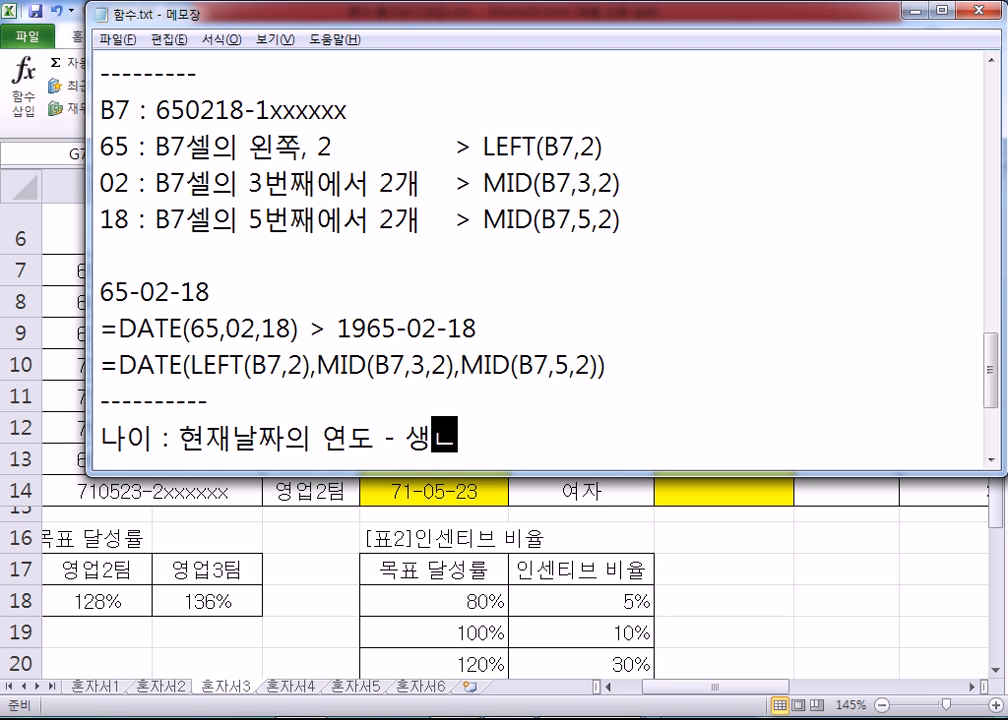
pyautogui.write('일의 ')
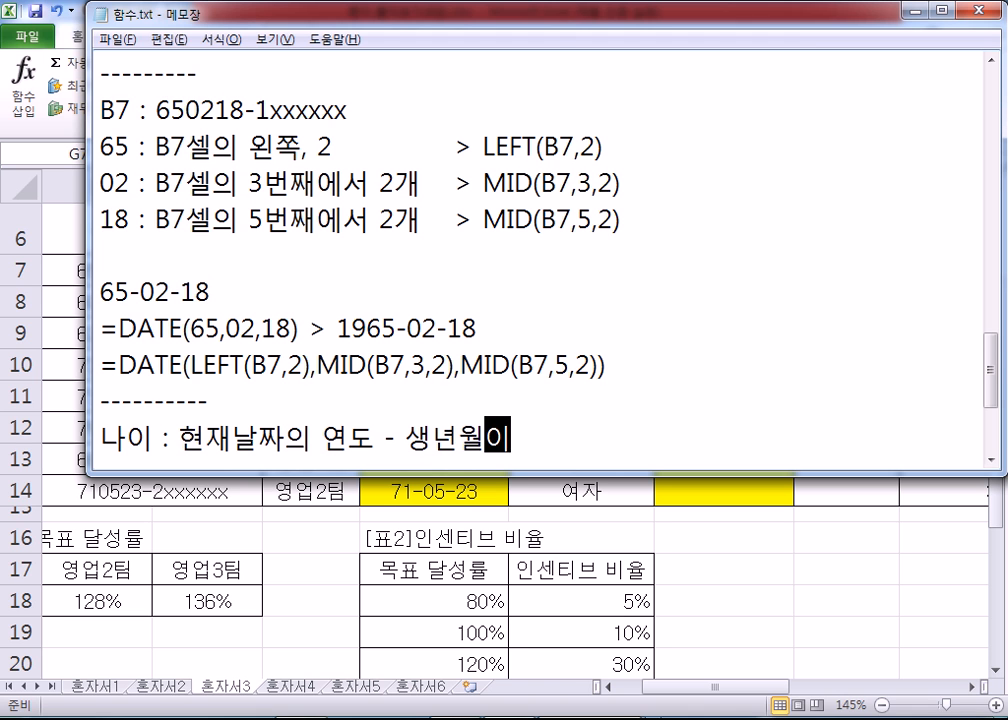
pyautogui.write('여')
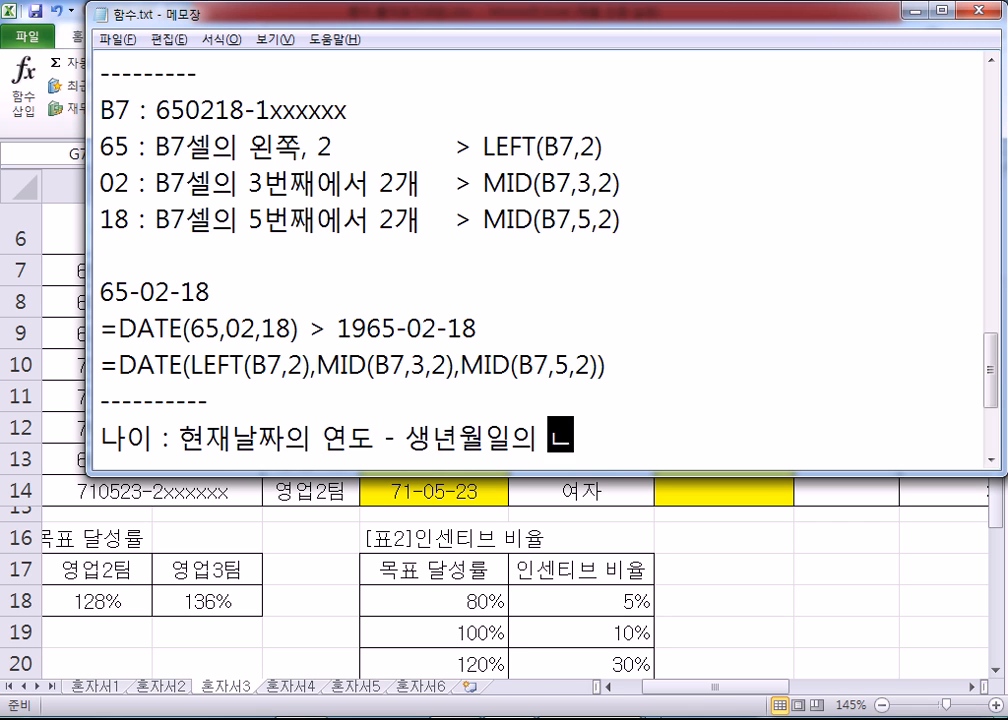
pyautogui.write('연도')
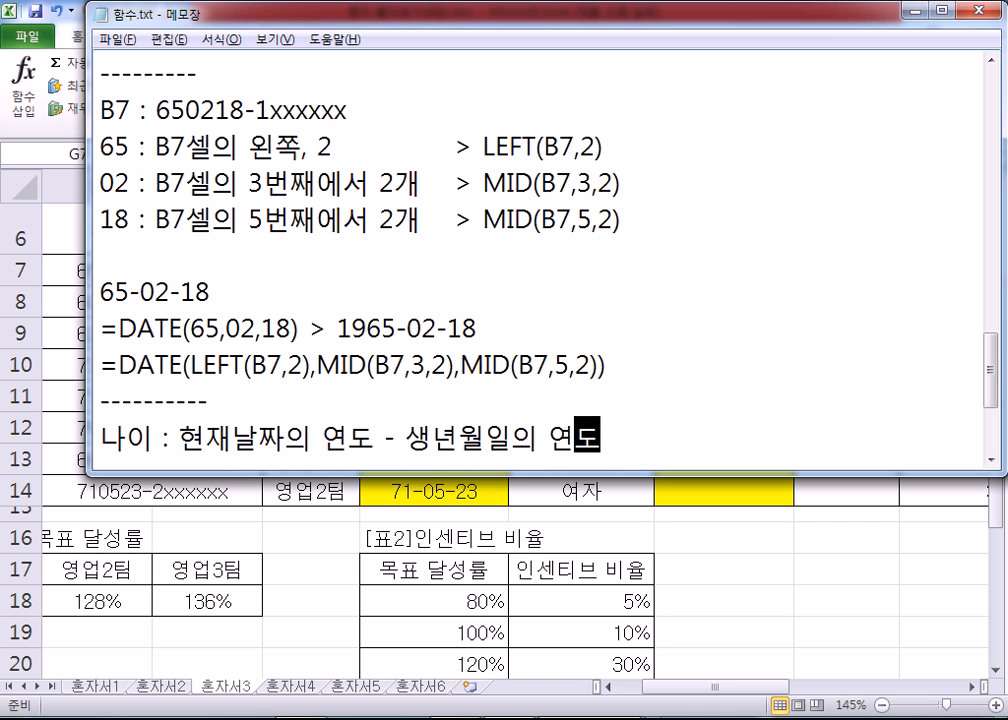
pyautogui.press('Return')
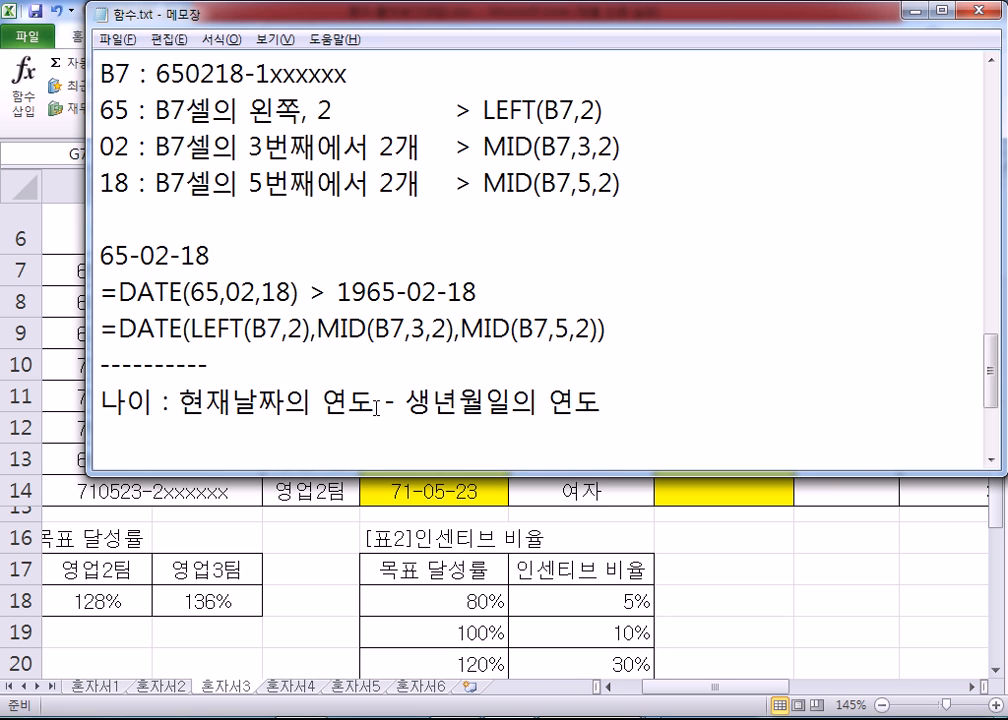
# Step: Switch to Excel and compare the 생년월일 formula in E7 with the year digits of the entry in B7
pyautogui.hotkey('alt', 'Tab')
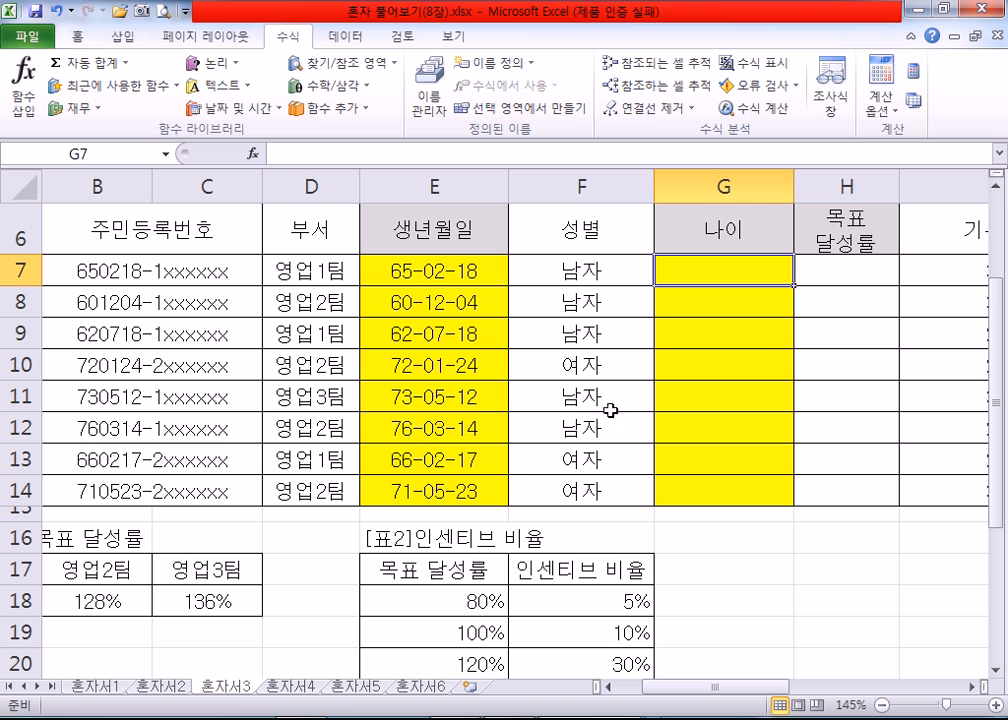
pyautogui.click(410, 270)
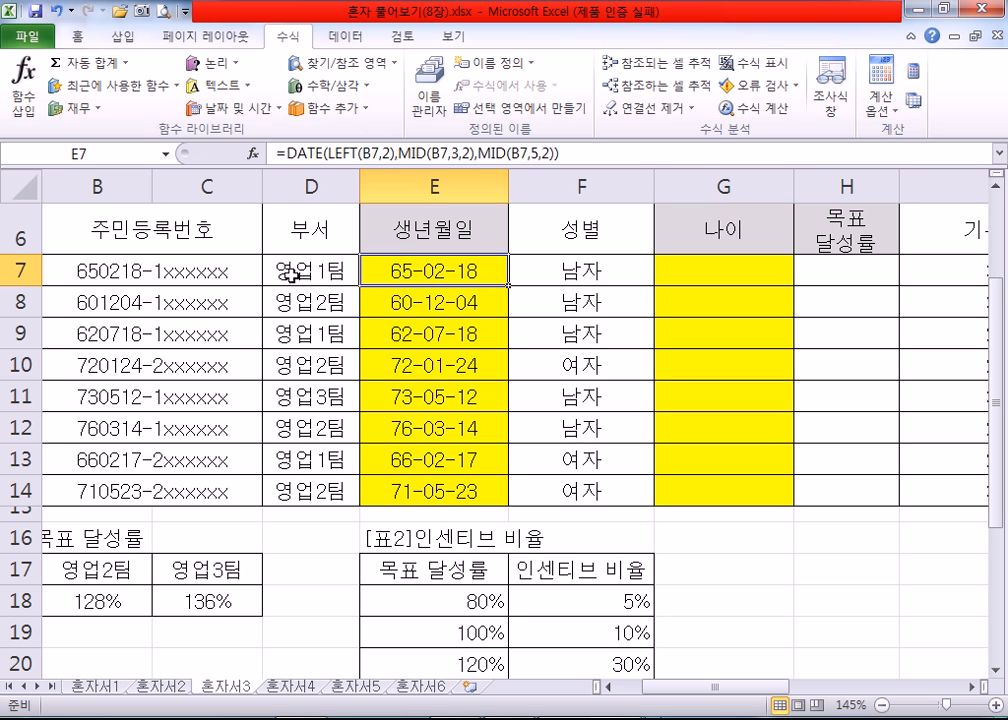
pyautogui.doubleClick(96, 268)
pyautogui.moveTo(97, 268); pyautogui.dragTo(66, 268)
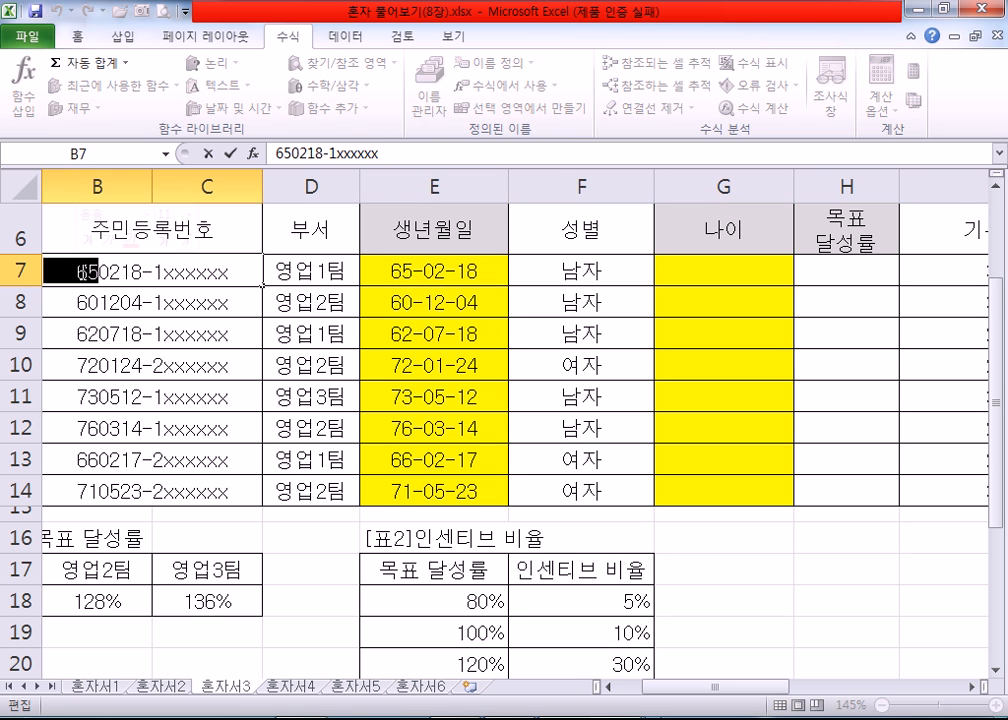
# Step: Switch to 함수.txt in Notepad and begin a second note line reading "나이 : 현재날짜의 연도 - "
pyautogui.hotkey('alt', 'Tab')
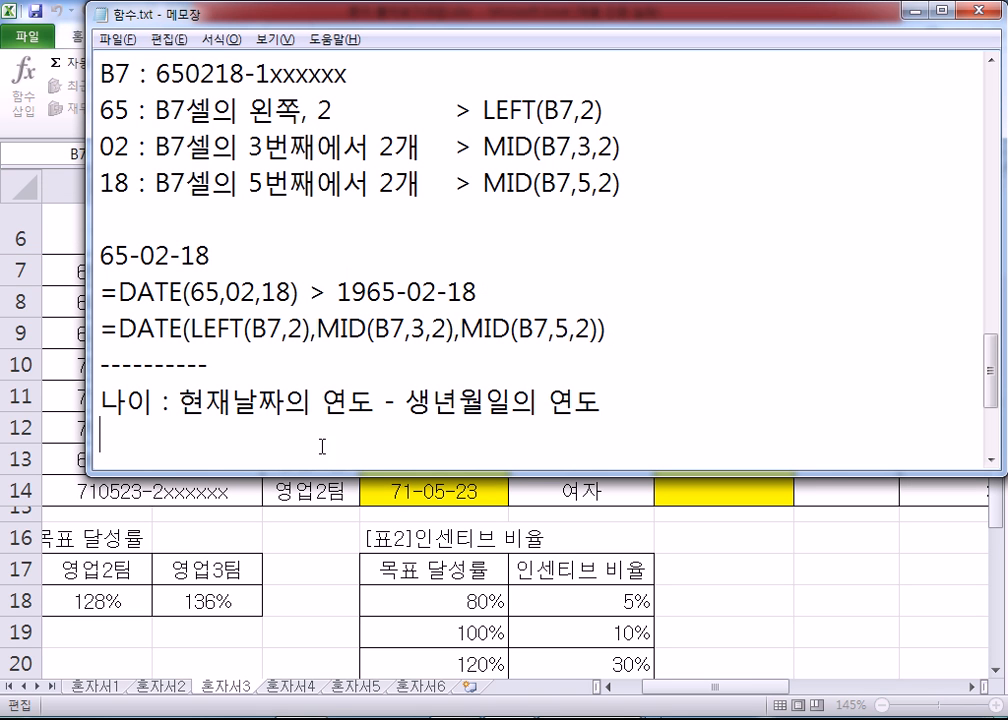
pyautogui.press('Return')
pyautogui.write('나이')
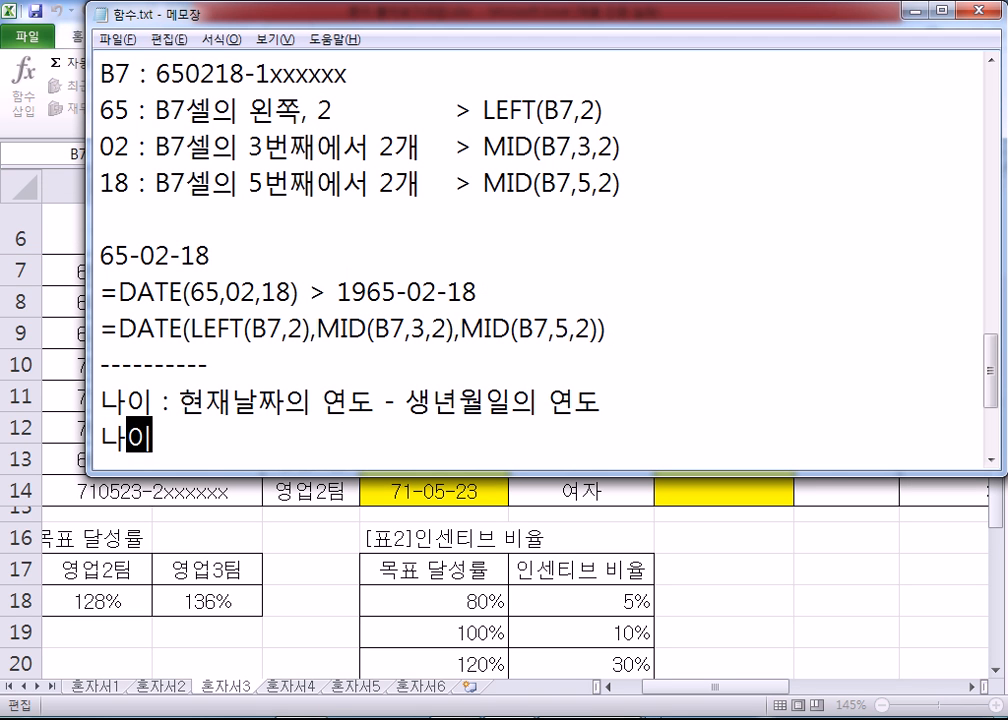
pyautogui.write(' : 현자')
pyautogui.press('BackSpace')
pyautogui.write('09')
pyautogui.press('BackSpace')
pyautogui.press('BackSpace')
pyautogui.write('재')
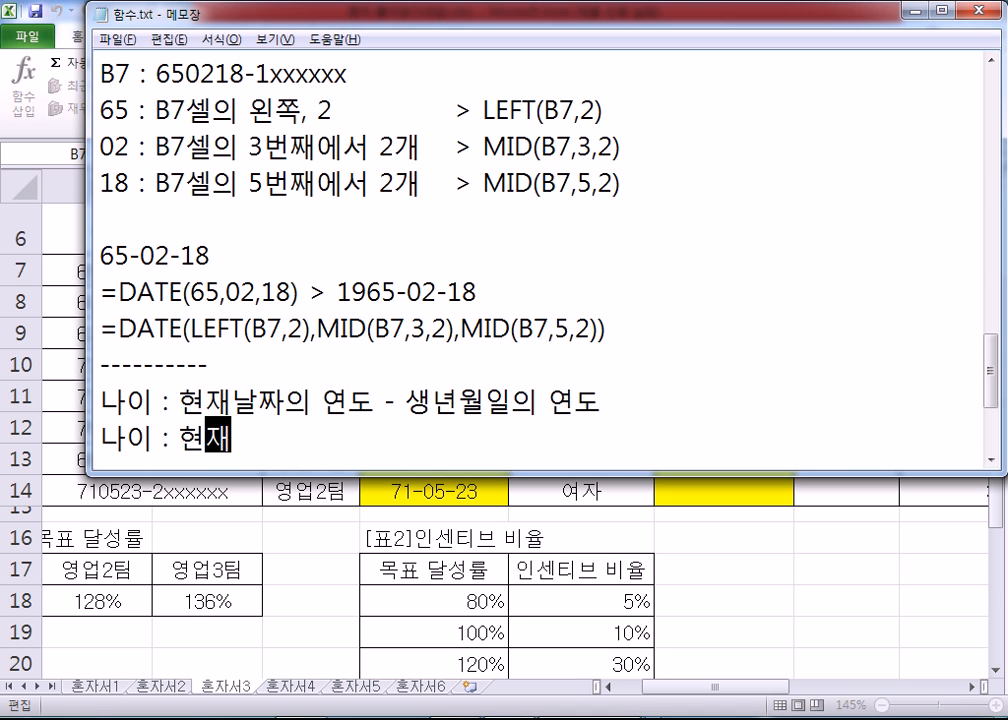
pyautogui.write('날짜의 여연도 ')
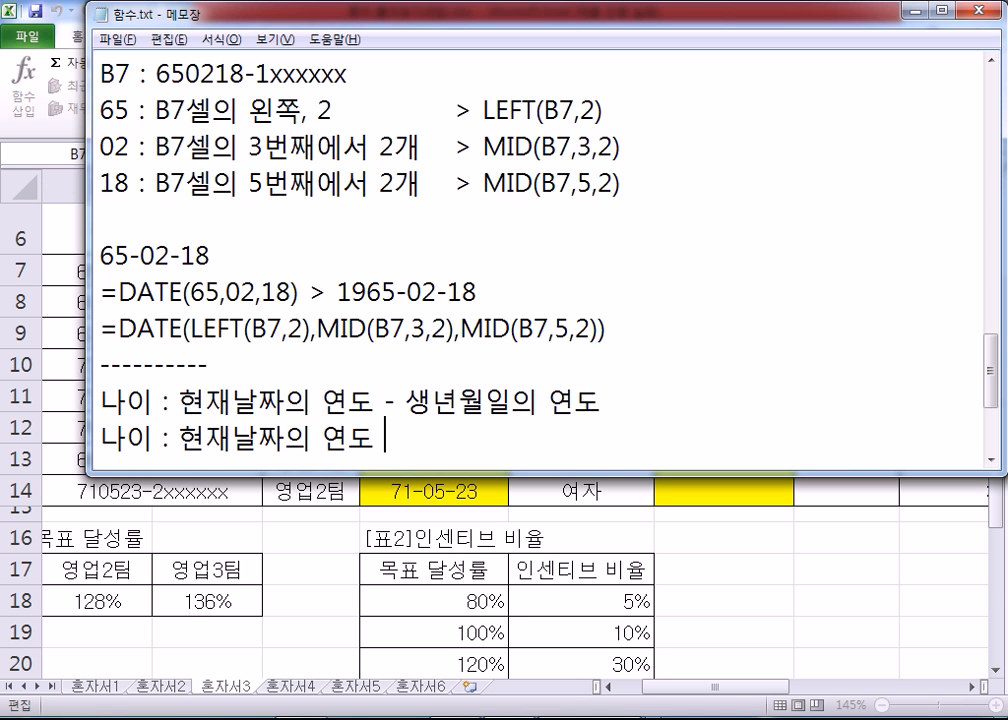
pyautogui.write('- 주민번호의 ')
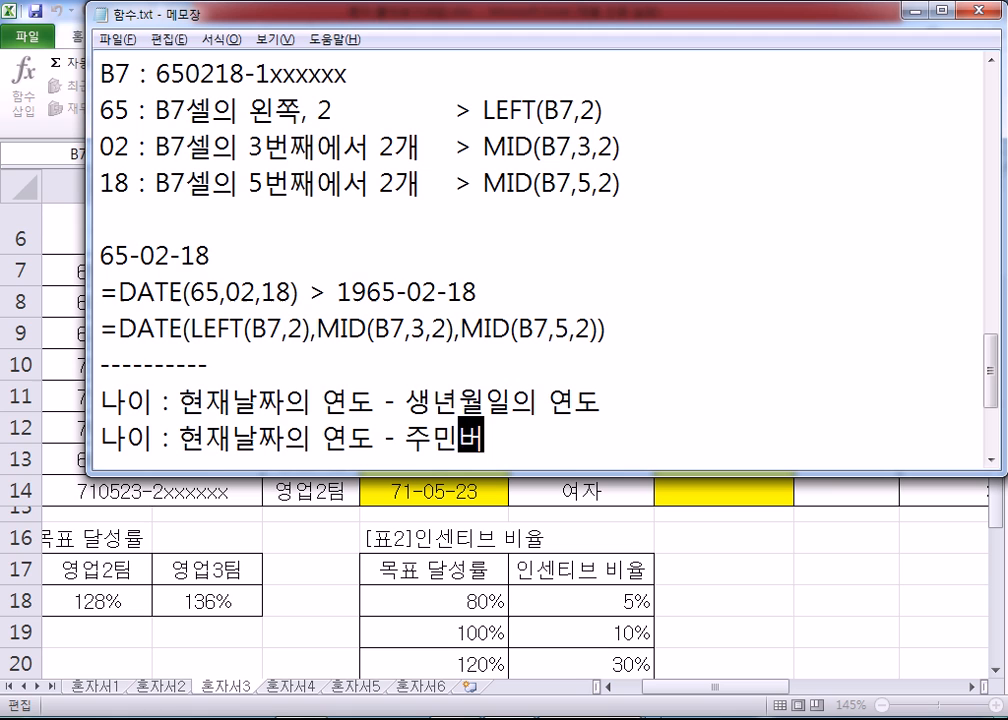
pyautogui.write('오')
# Step: Complete the second 나이 note with "주민번호의 앞 2글자 - 1900" and start a new line
pyautogui.press('BackSpace')
pyautogui.write('ㅍ')
pyautogui.press('BackSpace')
pyautogui.press('BackSpace')
pyautogui.write('앞')
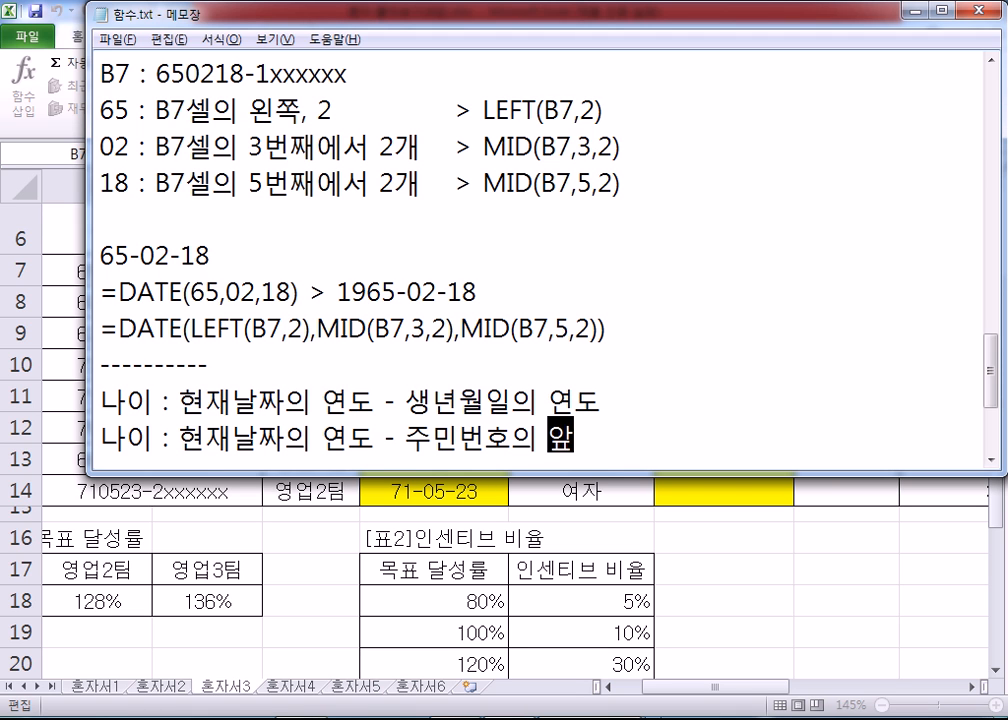
pyautogui.write(' 2글자')
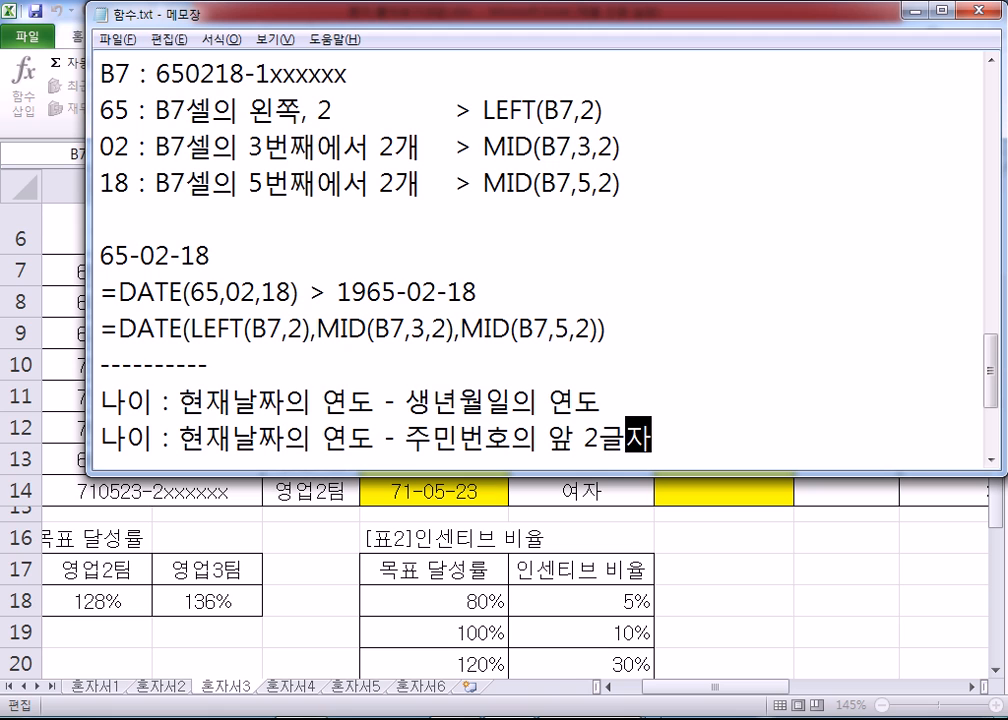
pyautogui.write(' - 1900')
pyautogui.press('Return')
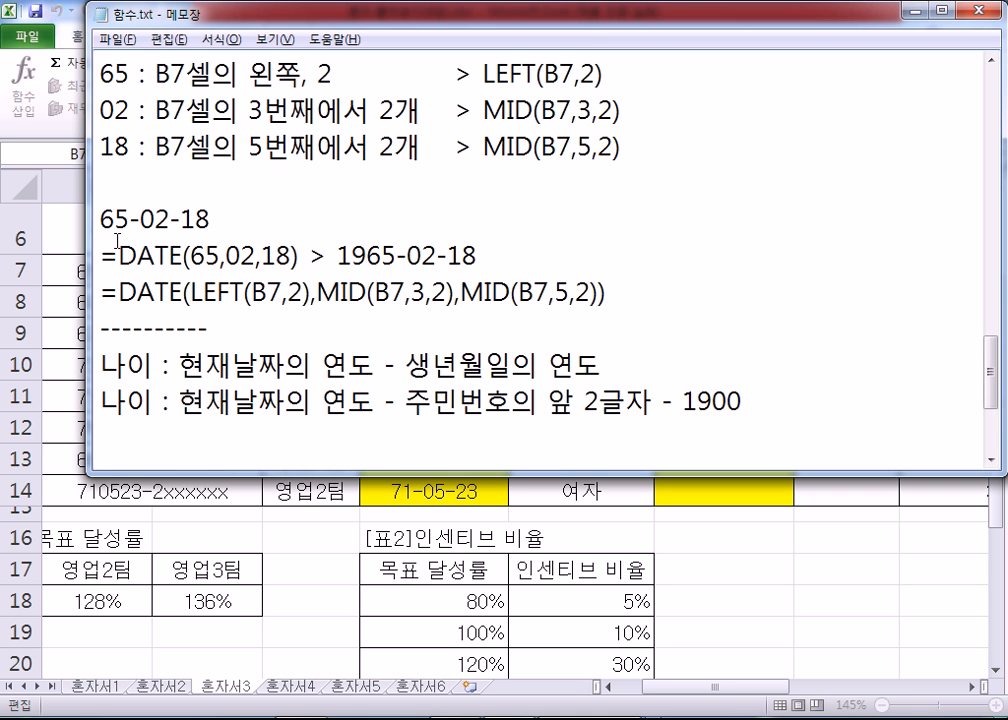
# Step: Compare the year digits in the B7 entry of the notes with the 1900 in the second 나이 note
pyautogui.scroll(1, 117, 219)
pyautogui.moveTo(155, 147); pyautogui.dragTo(186, 147)
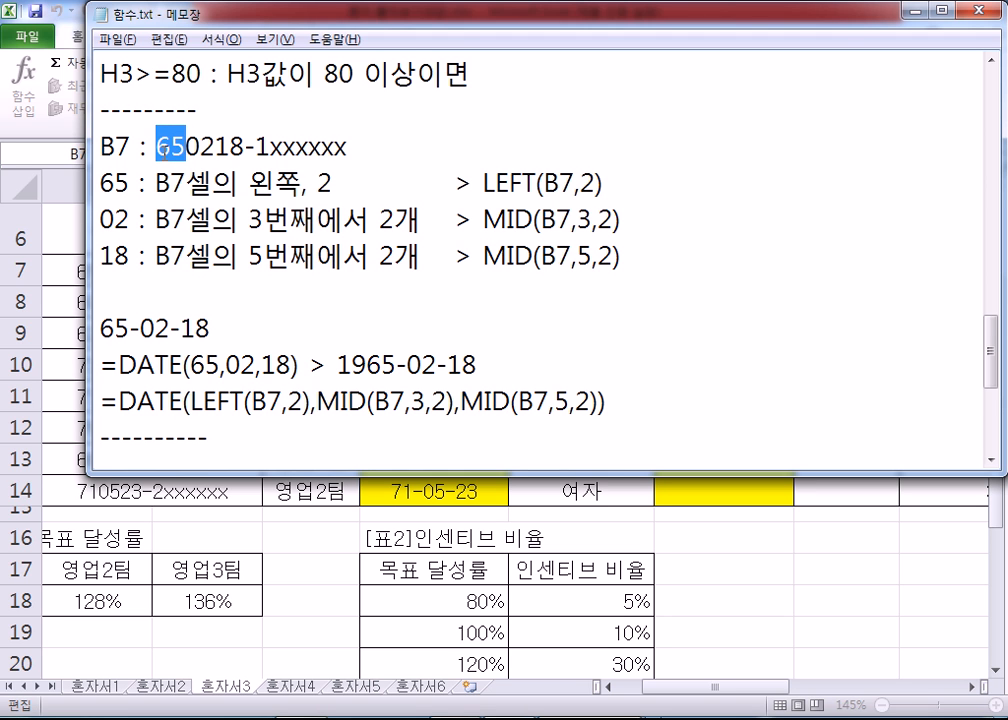
pyautogui.scroll(-1, 368, 248)
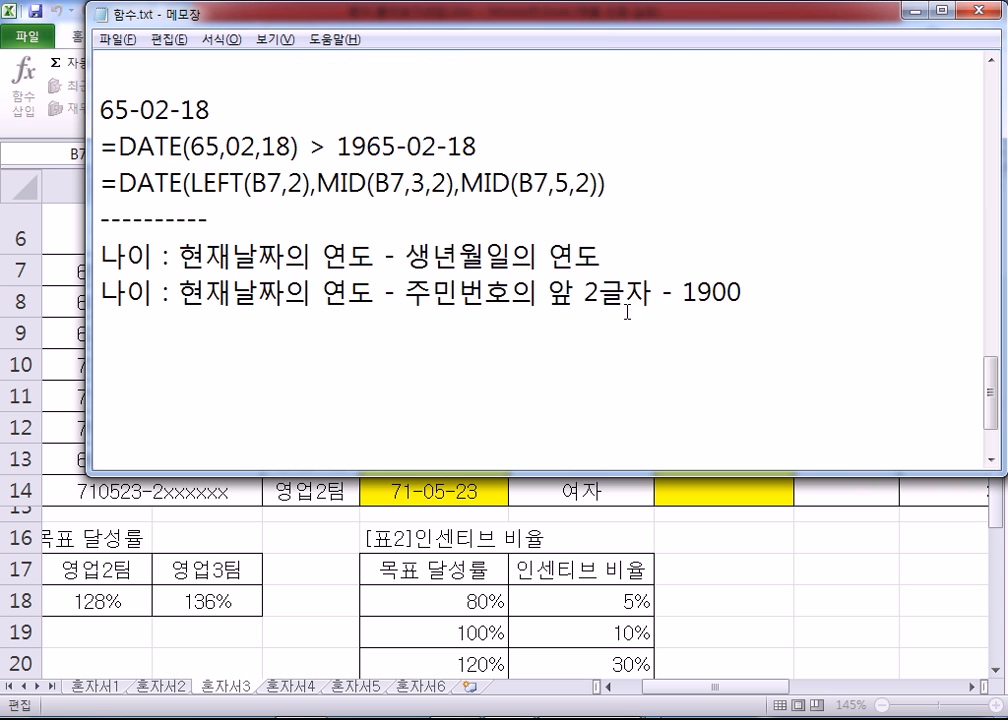
pyautogui.moveTo(683, 292); pyautogui.dragTo(725, 310)
pyautogui.click(598, 317)
pyautogui.scroll(1, 598, 317)
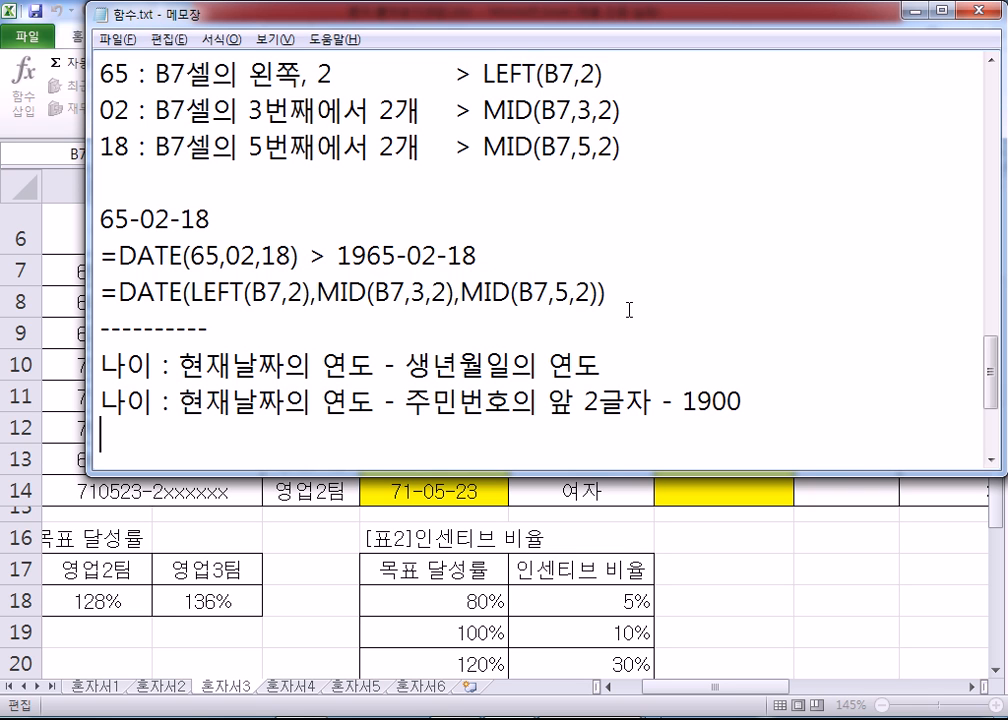
pyautogui.hotkey('alt', 'Tab')
pyautogui.click(691, 270)
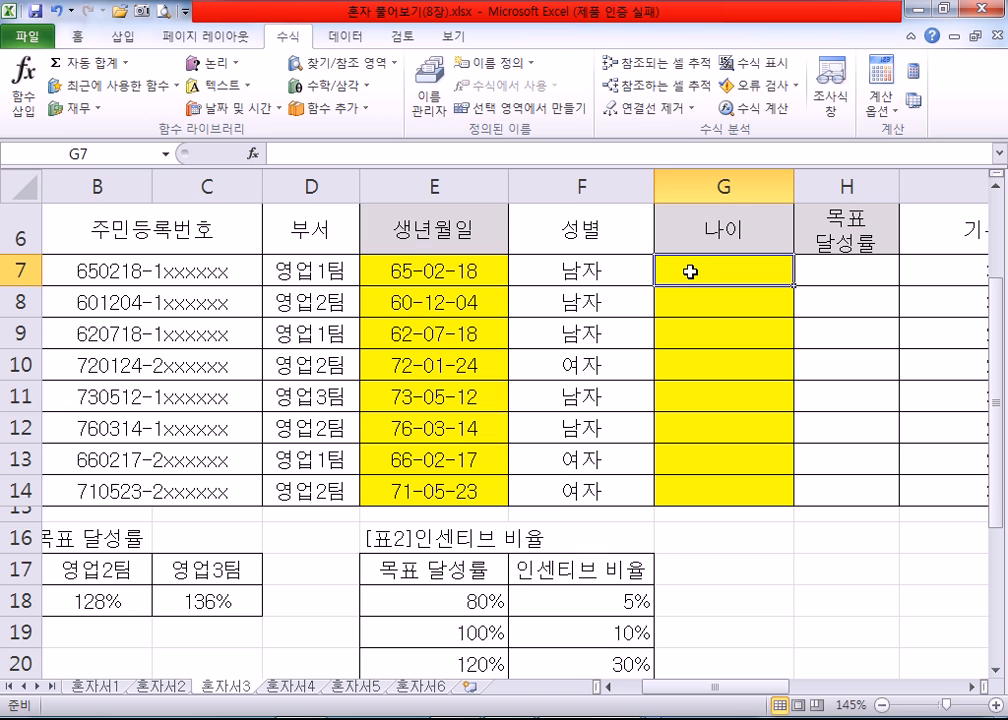
pyautogui.write('=')
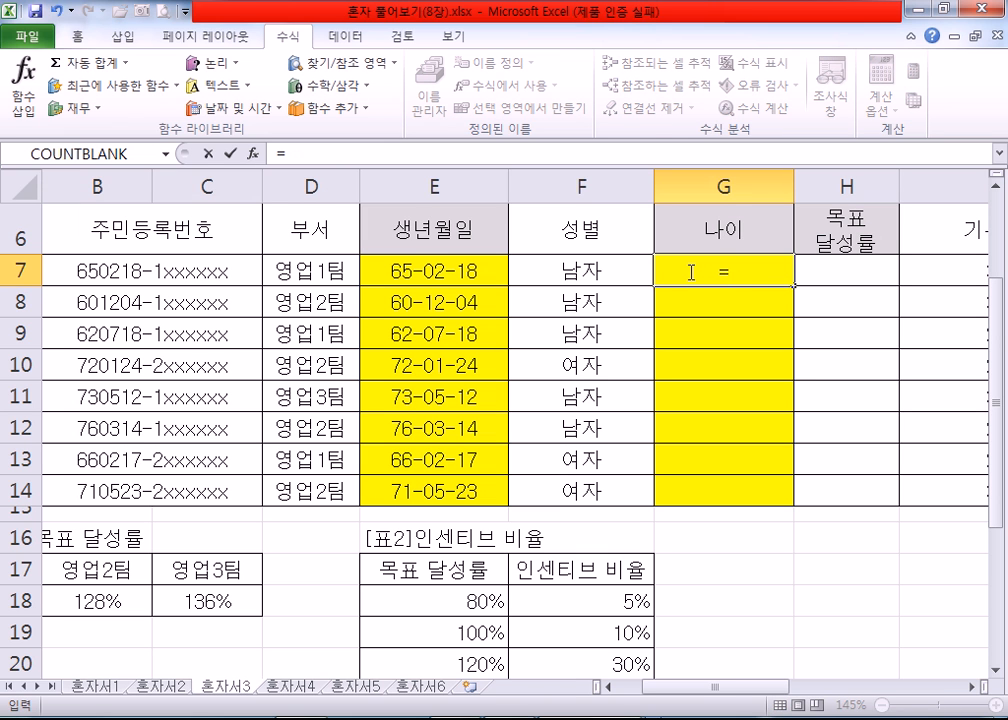
pyautogui.write('YEAR(')
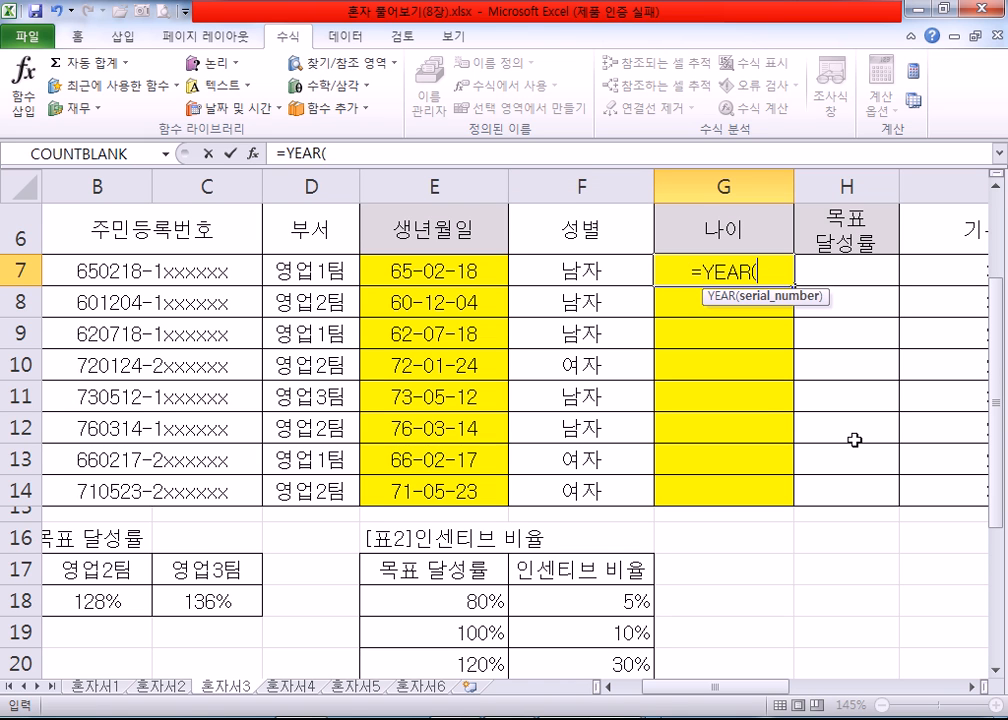
# Step: Switch to 함수.txt in Notepad and write =YEAR(TODAY()) below the second 나이 note
pyautogui.hotkey('alt', 'Tab')
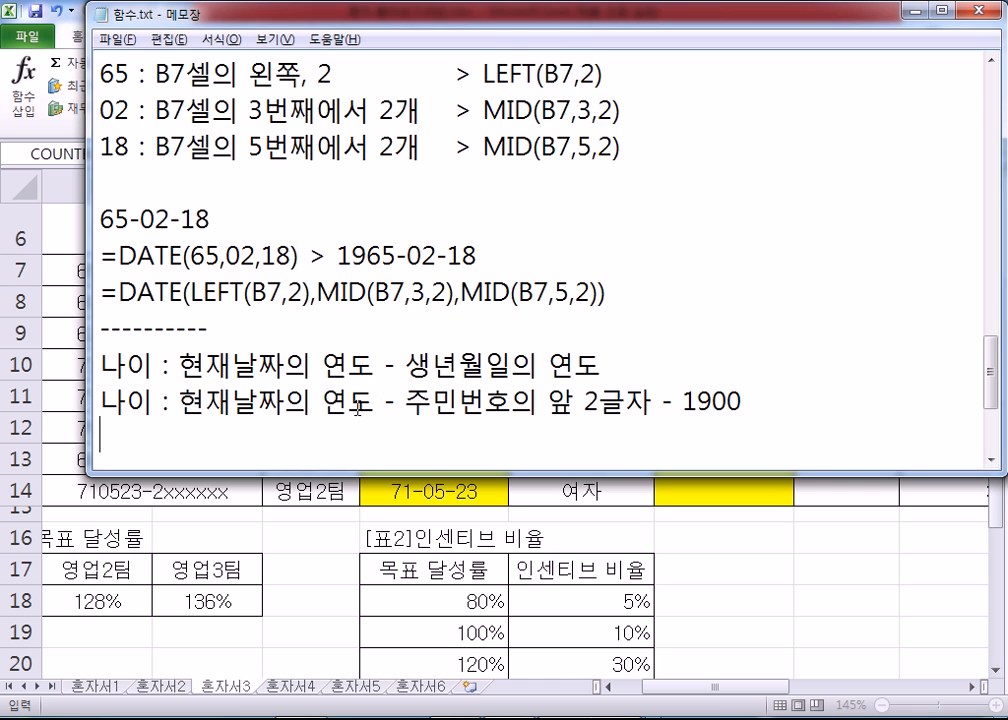
pyautogui.write('=YEAR')
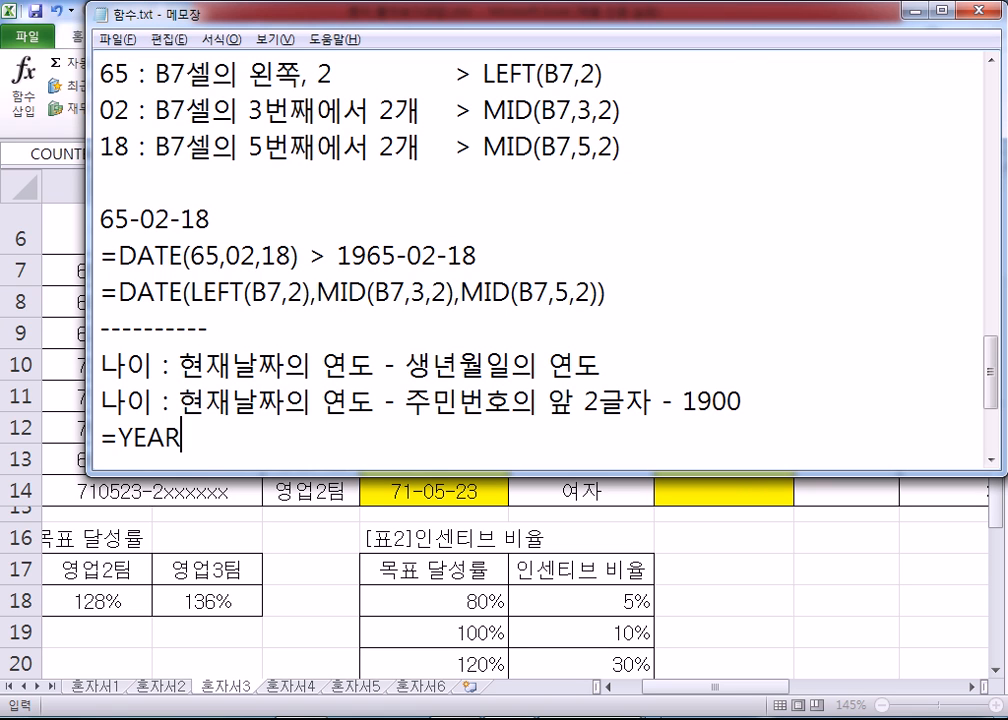
pyautogui.write('(TODAY())')
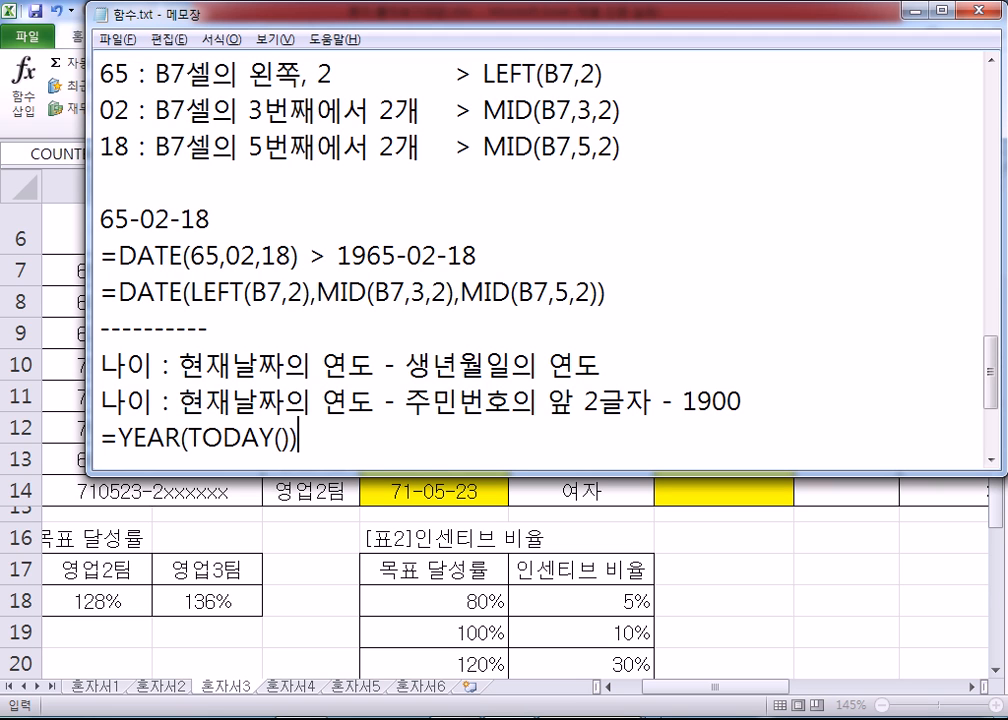
# Step: Extend the YEAR(TODAY()) formula in the notes with " - LEFT(B7,2)"
pyautogui.moveTo(117, 437); pyautogui.dragTo(188, 439)
pyautogui.click(316, 452)
pyautogui.write('- LEFT(')
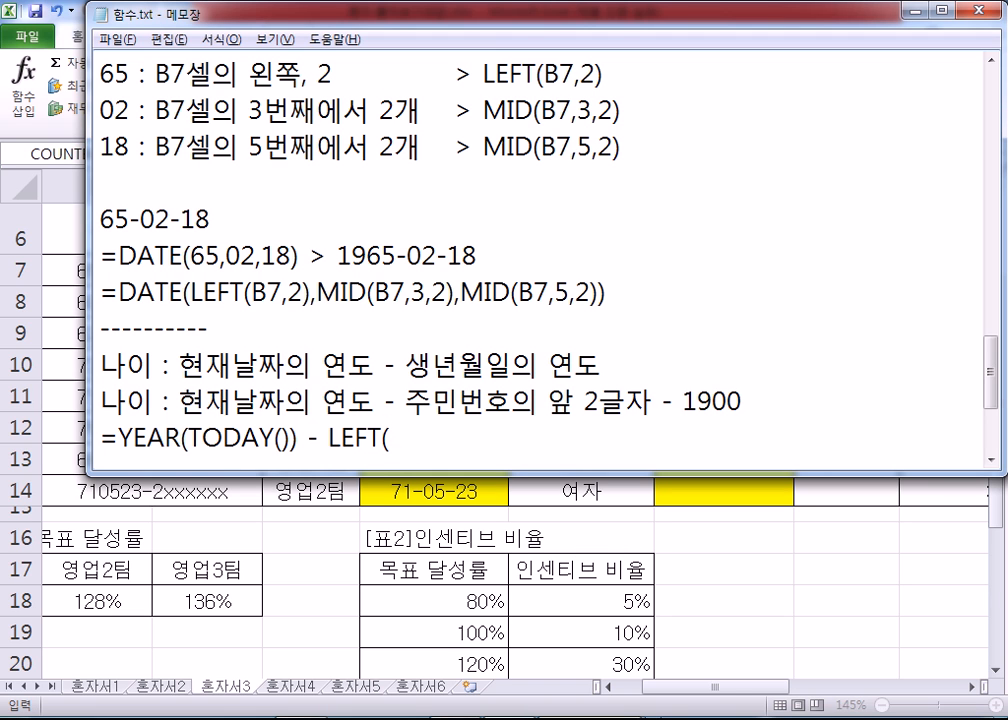
pyautogui.write('B7,2')
# Step: Check the year digits in the B7 notes, finish the age formula with " - 1900" and start a new line
pyautogui.scroll(2, 364, 457)
pyautogui.moveTo(157, 257); pyautogui.dragTo(186, 257)
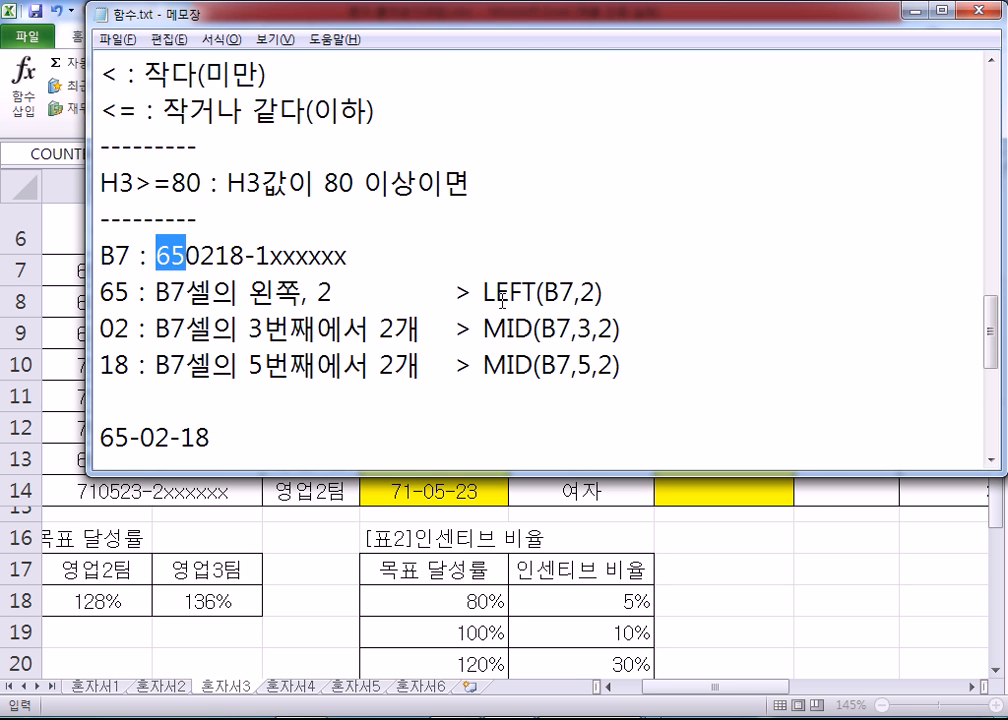
pyautogui.scroll(-3, 490, 300)
pyautogui.click(511, 327)
pyautogui.write('- 1900')
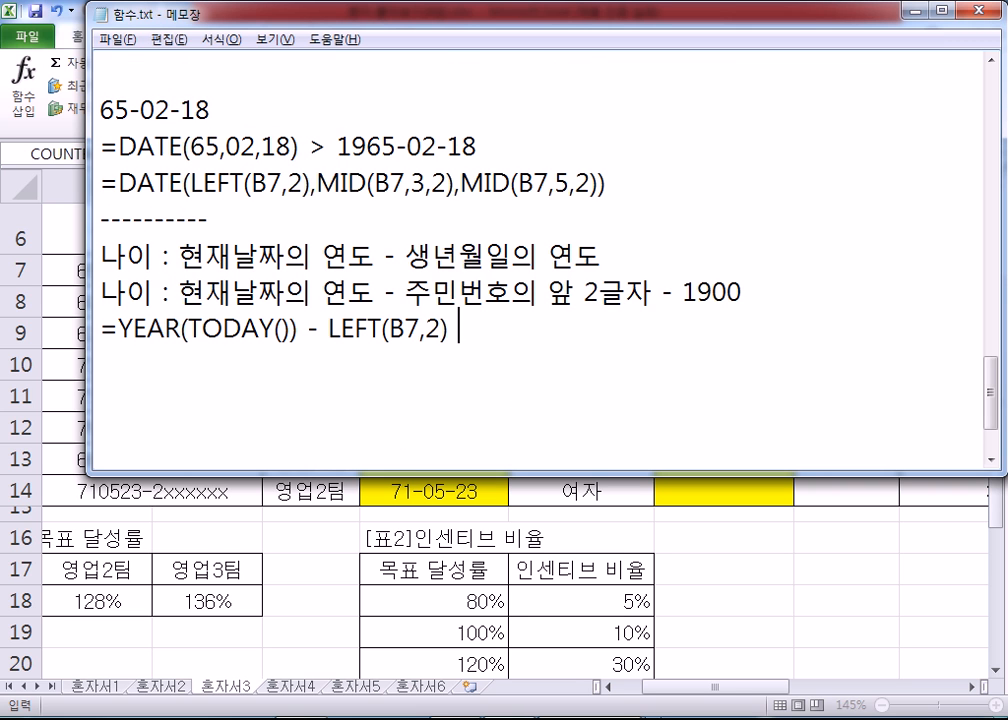
pyautogui.press('Return')
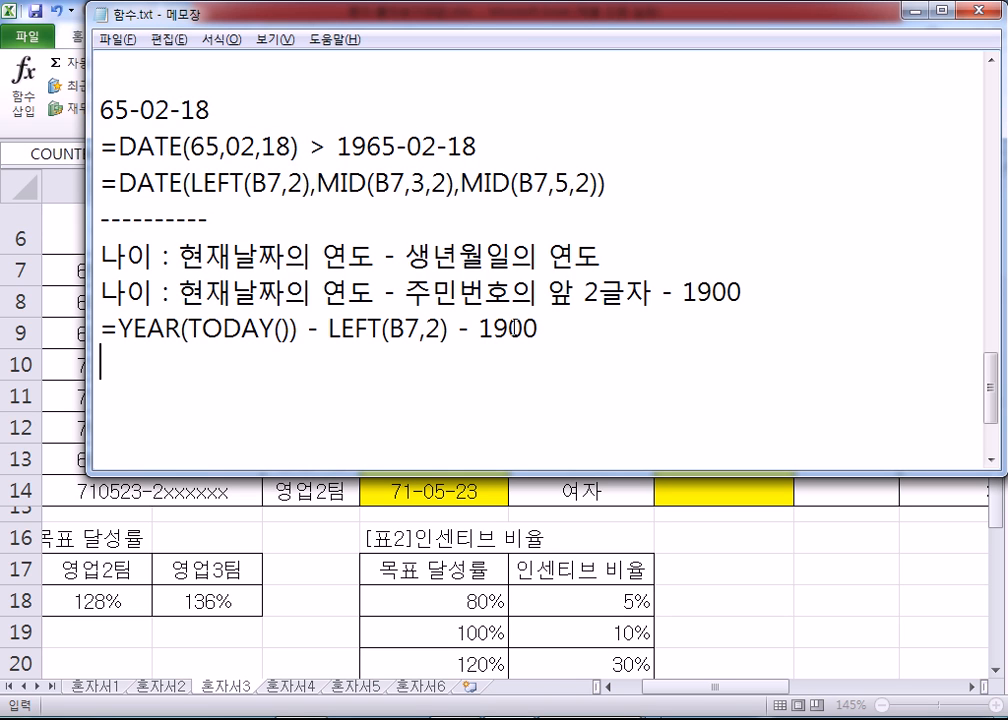
# Step: Copy =YEAR(TODAY()) - LEFT(B7,2) - 1900 from the notes and enter it in G7 of the 혼자서3 sheet in Excel
pyautogui.moveTo(545, 328); pyautogui.dragTo(74, 330)
pyautogui.hotkey('ctrl', 'c')
pyautogui.click(110, 370)
pyautogui.hotkey('alt', 'Tab')
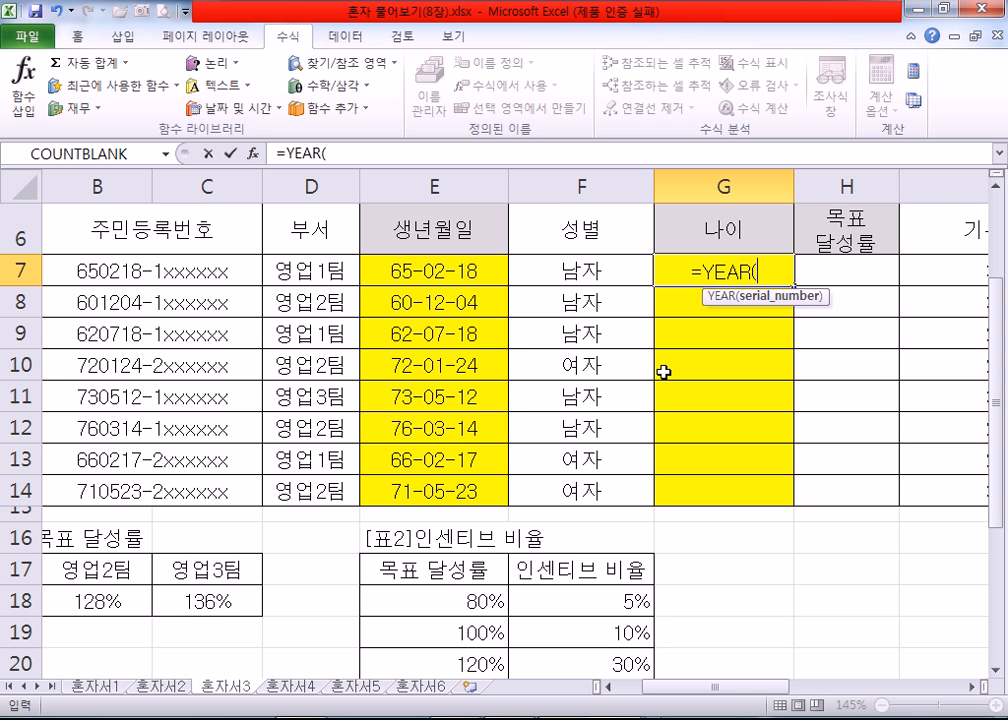
pyautogui.press('Escape')
pyautogui.doubleClick(774, 268)
pyautogui.hotkey('ctrl', 'v')
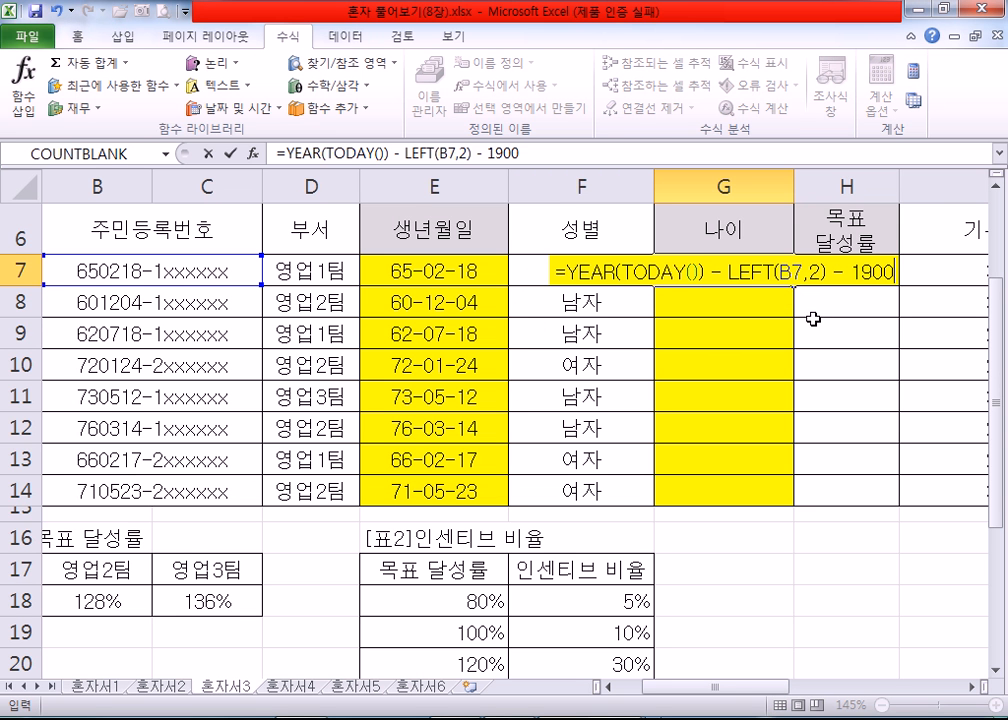
pyautogui.press('Return')
# Step: Fill the 나이 formula from G7 down to G14 and open the formula in G7
pyautogui.click(716, 267)
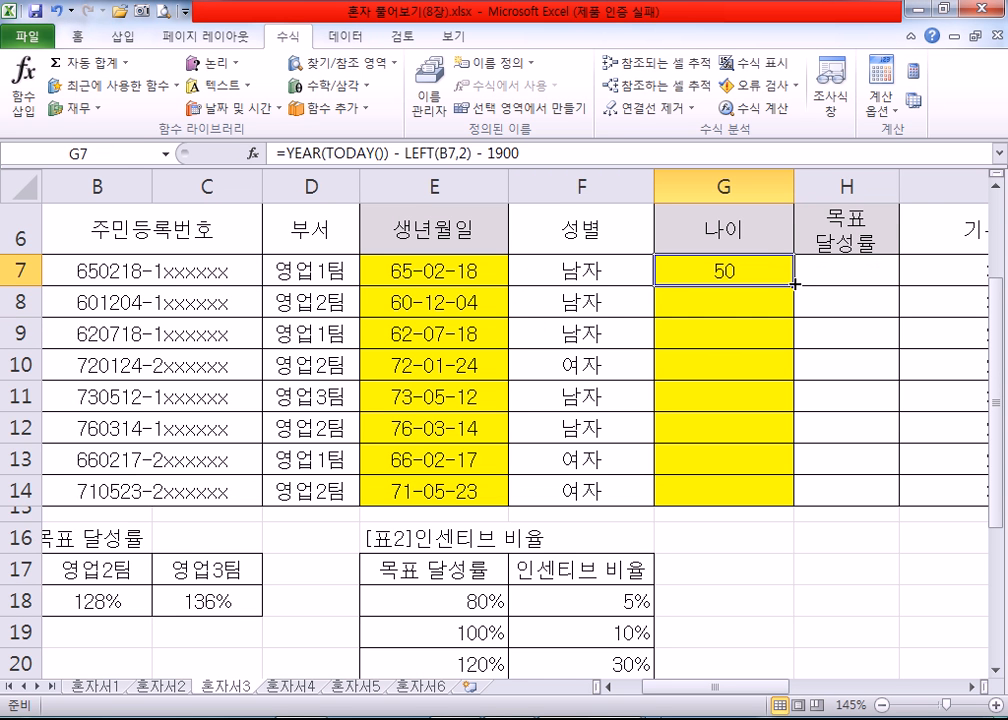
pyautogui.doubleClick(789, 283)
pyautogui.doubleClick(690, 262)
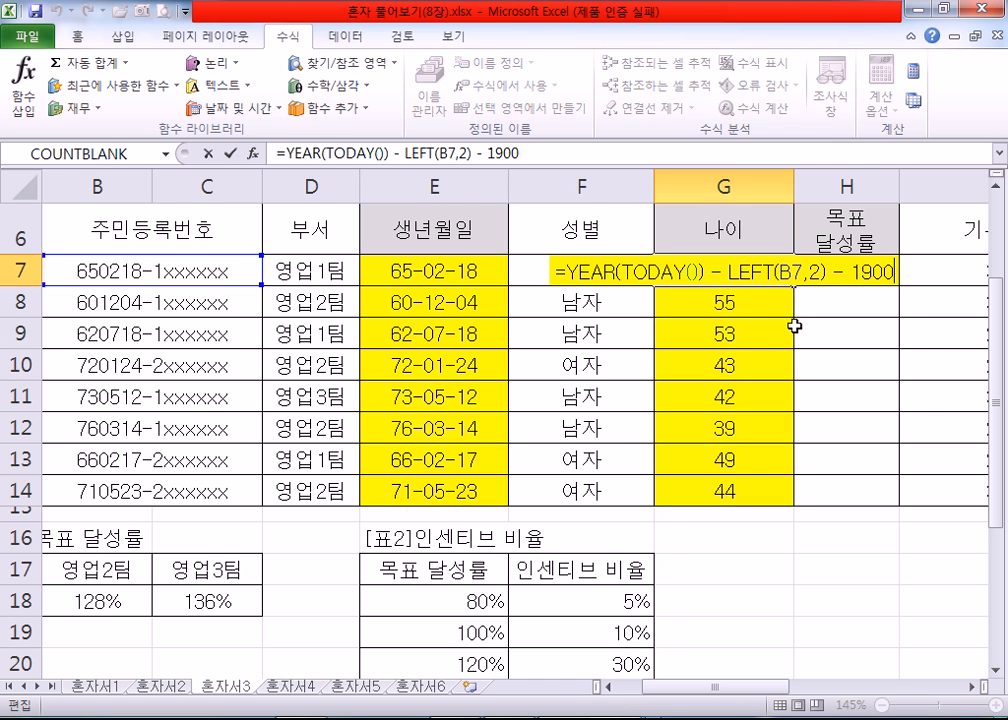
# Step: Switch to 함수.txt and add a dashed separator below the age formula, then return to Excel and close G7's formula
pyautogui.hotkey('alt', 'Tab')
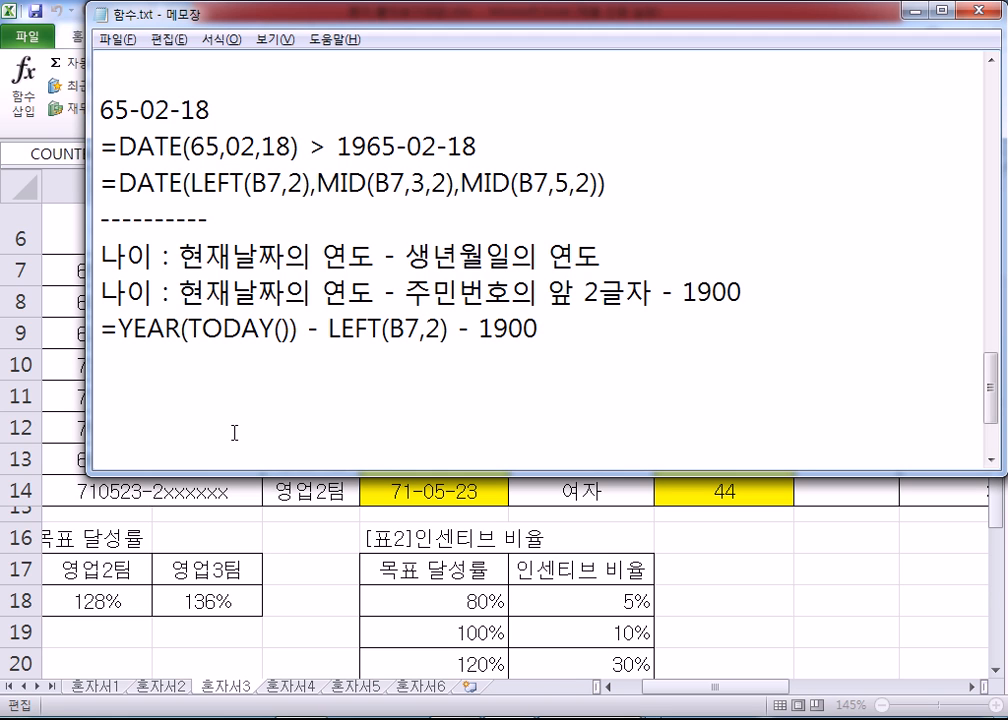
pyautogui.write('----------')
pyautogui.press('Return')
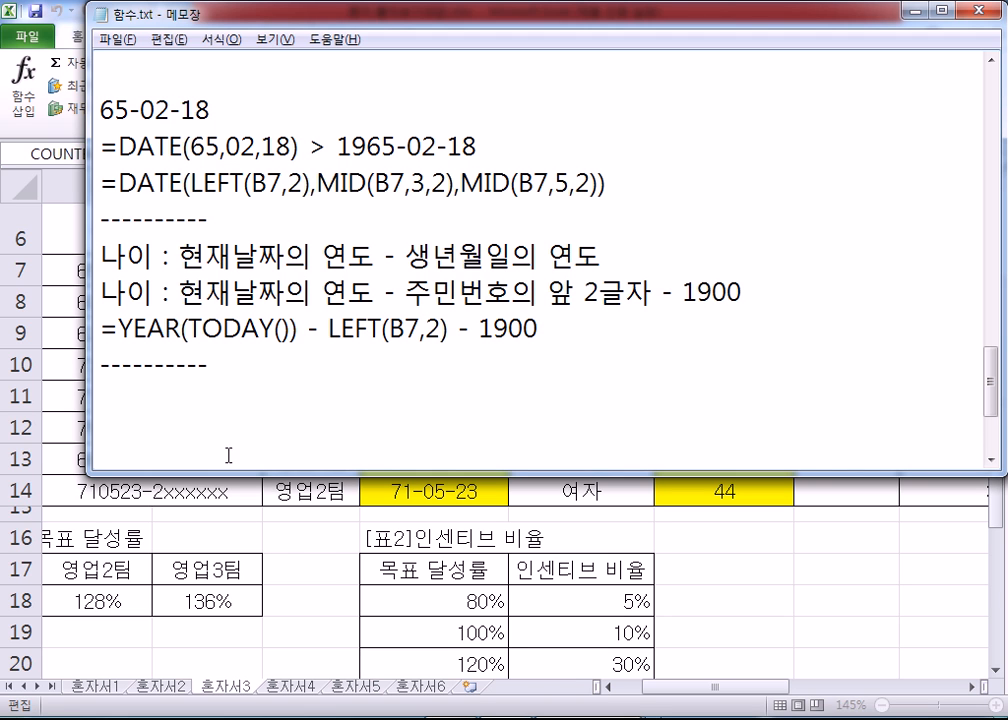
pyautogui.hotkey('alt', 'Tab')
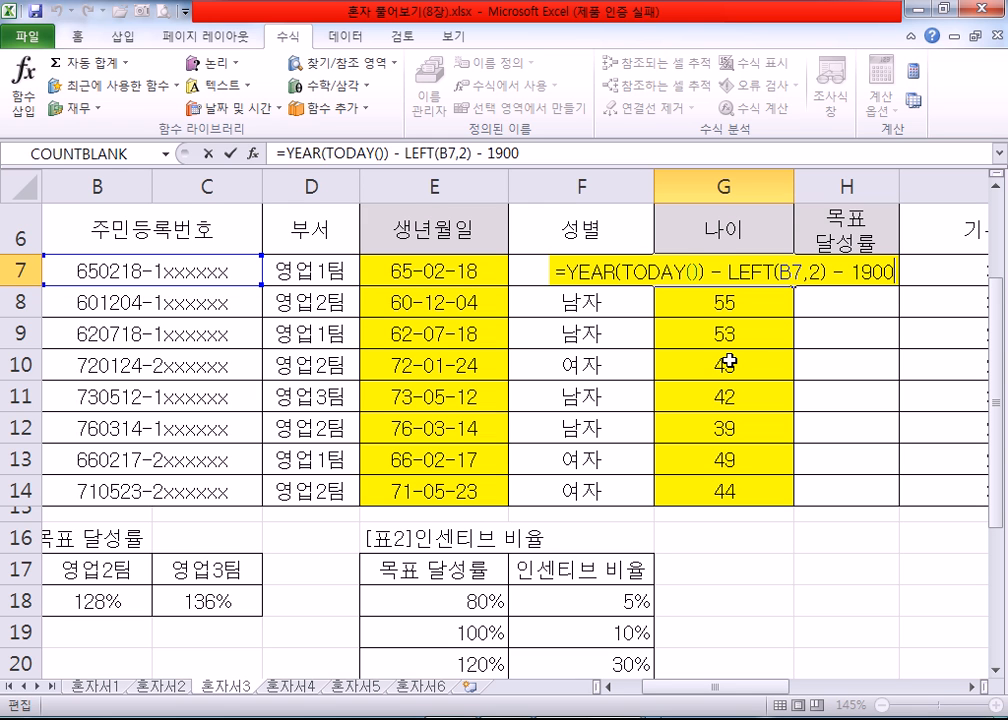
pyautogui.press('Return')
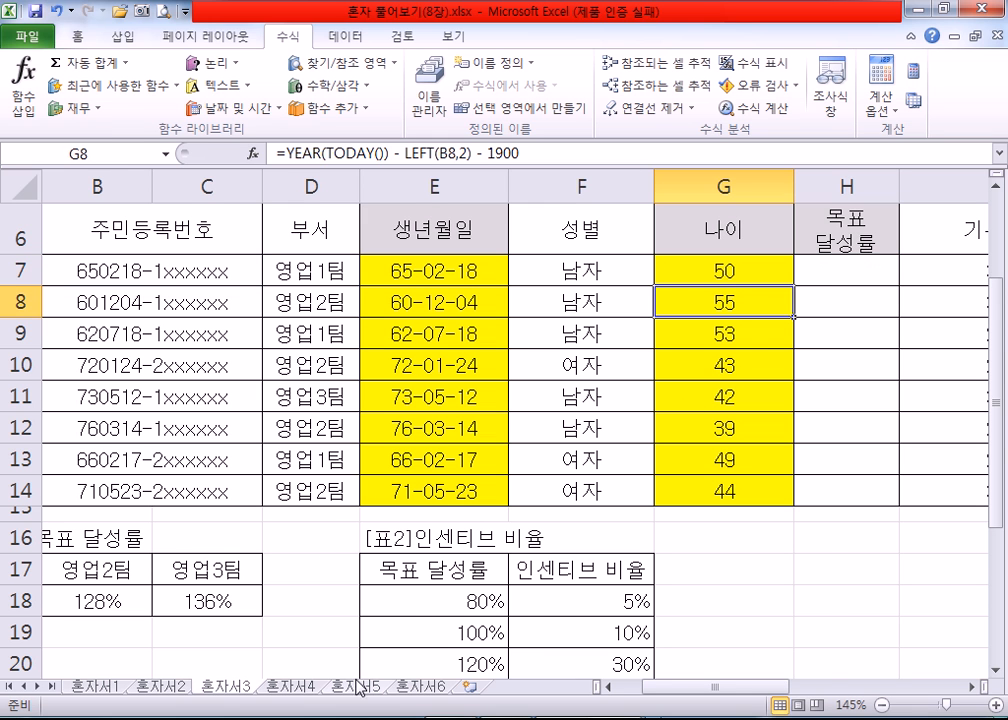
# Step: Open sheet 혼자서4 and compare the 부서 values in D7 and D8 with the team rates in [표1]팀별 목표 달성률
pyautogui.click(290, 686)
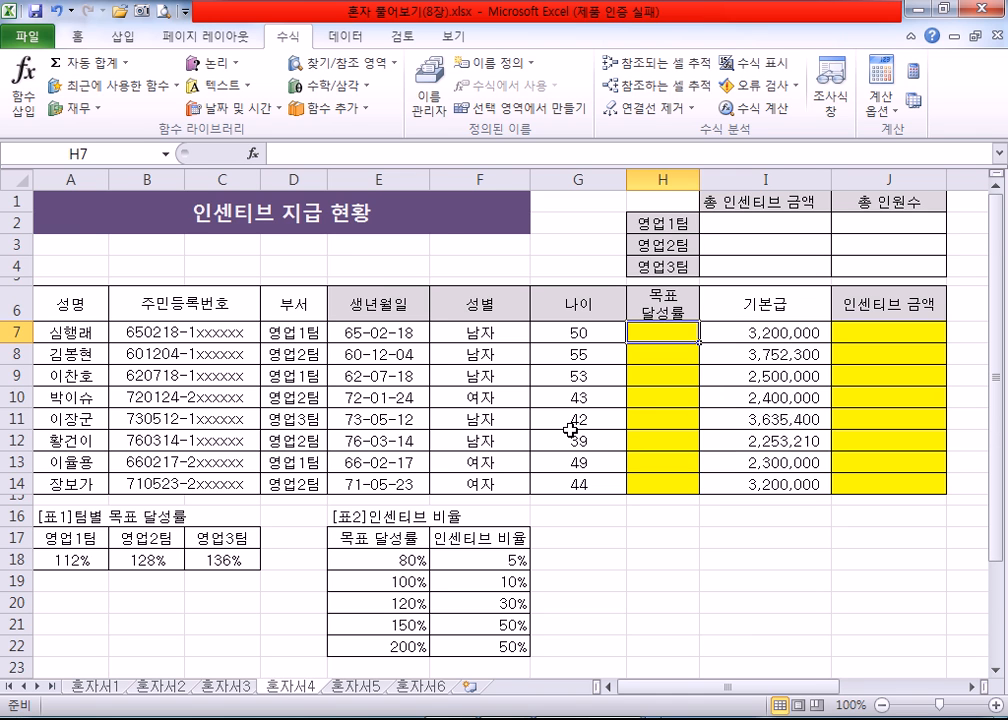
pyautogui.scroll(-1, 570, 428)
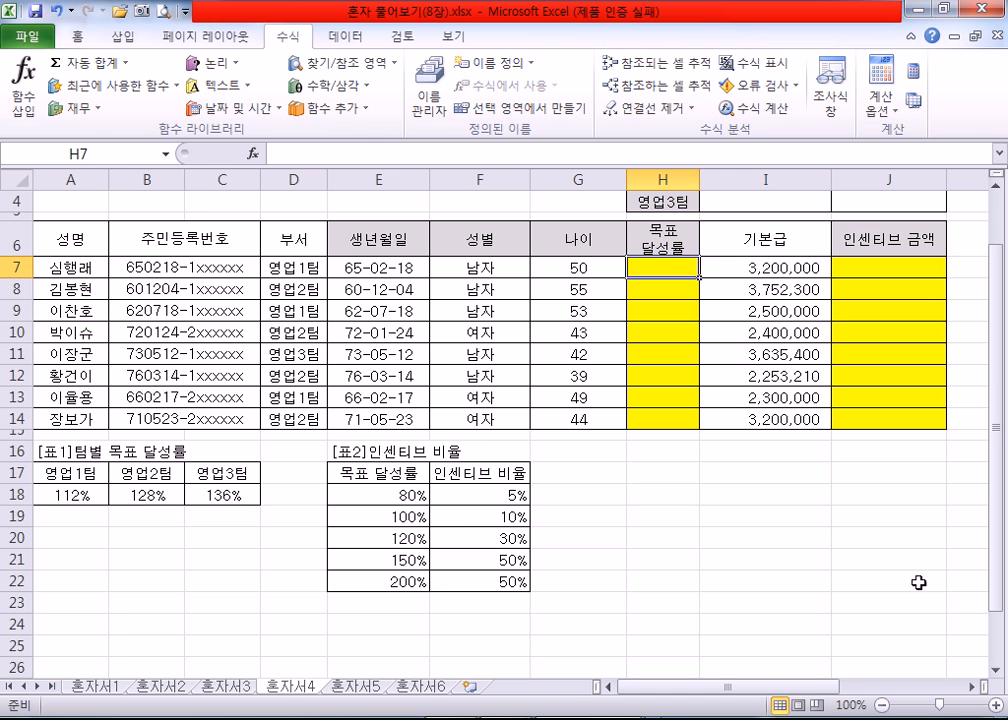
pyautogui.scroll(-1, 905, 598)
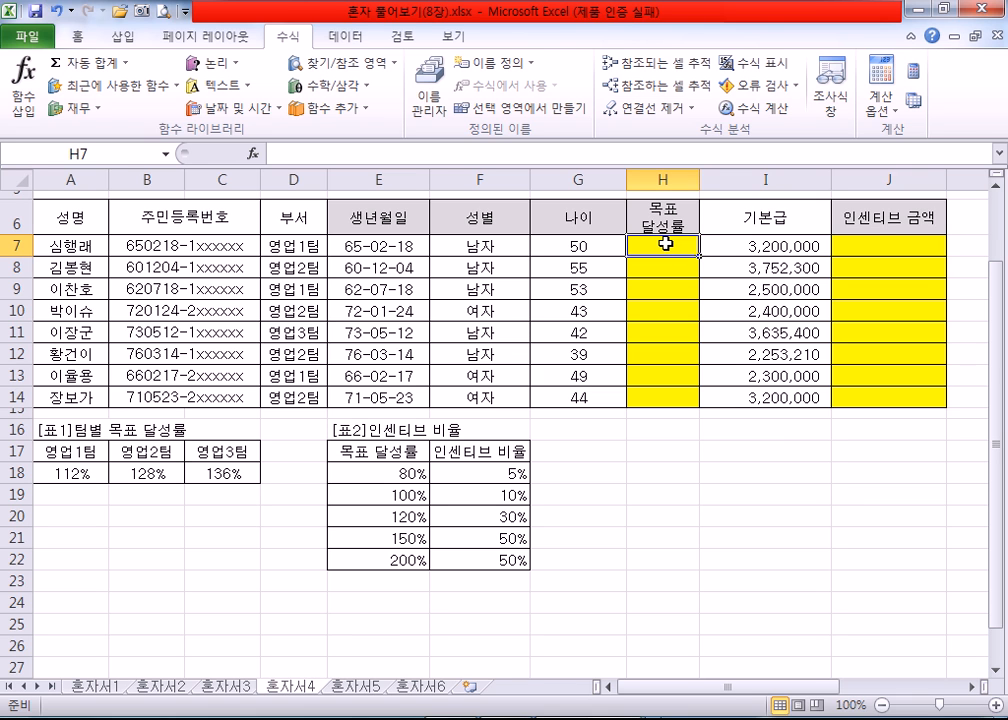
pyautogui.click(288, 246)
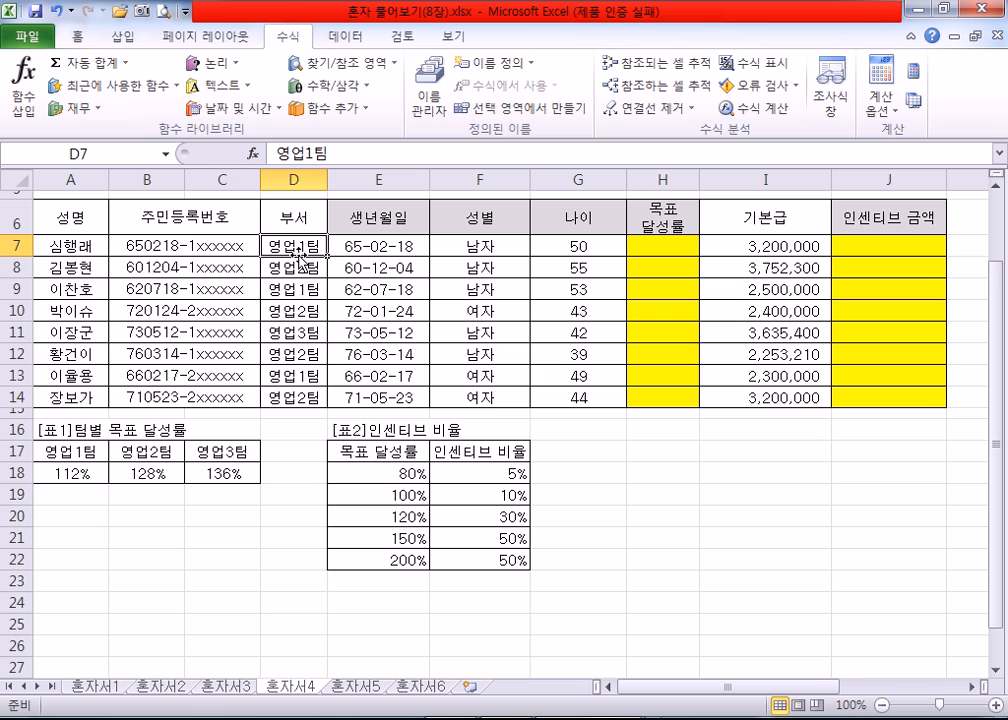
pyautogui.click(77, 476)
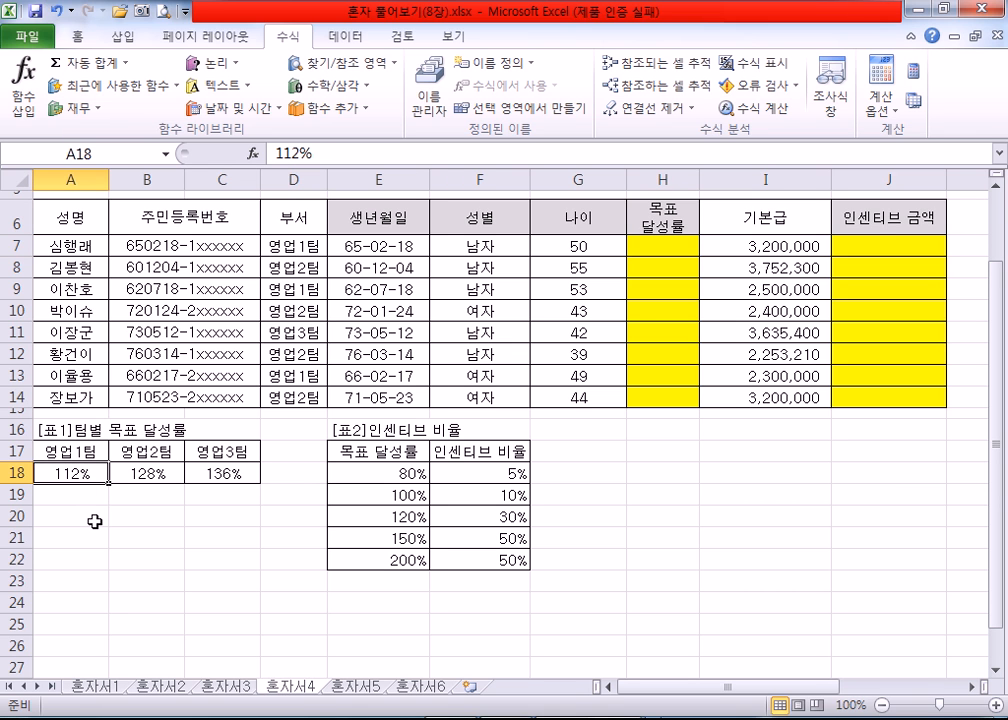
pyautogui.click(300, 268)
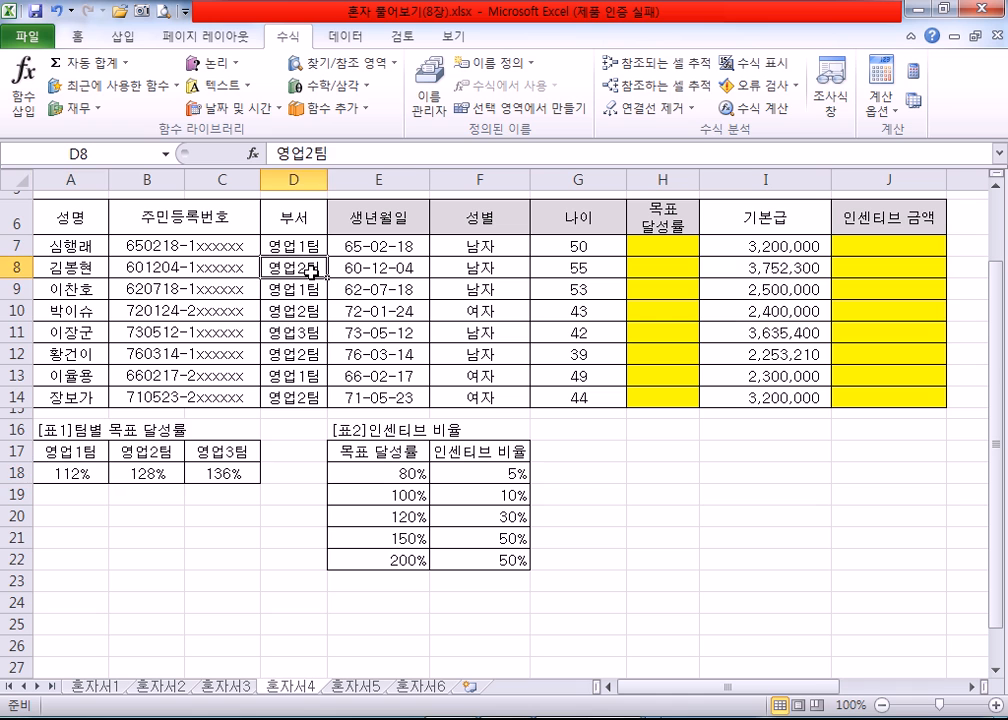
pyautogui.click(170, 475)
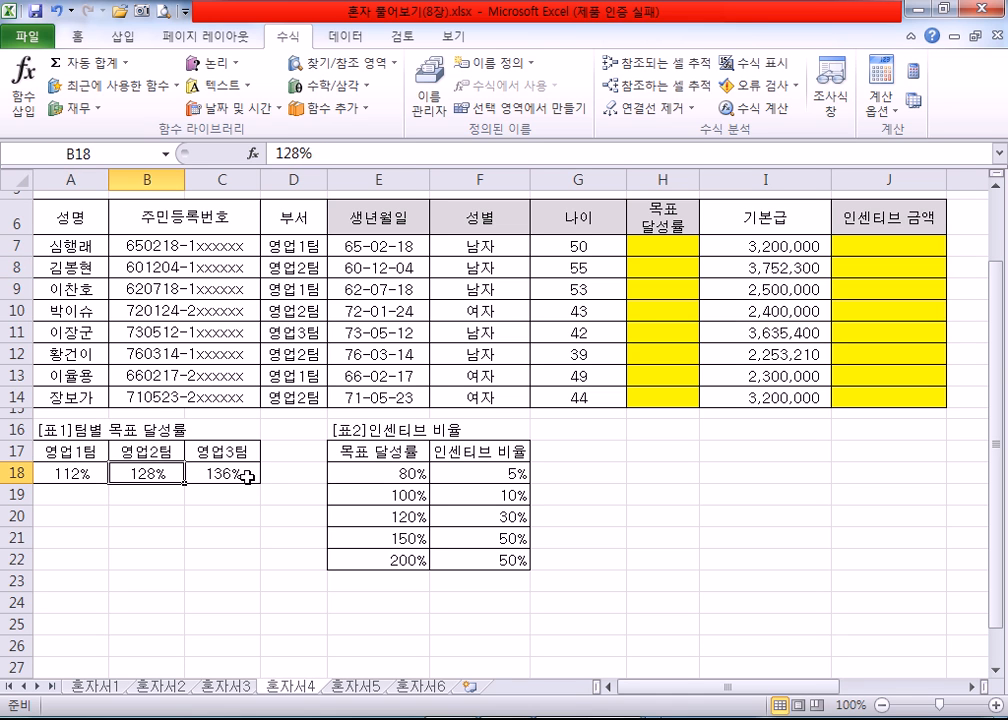
pyautogui.click(245, 477)
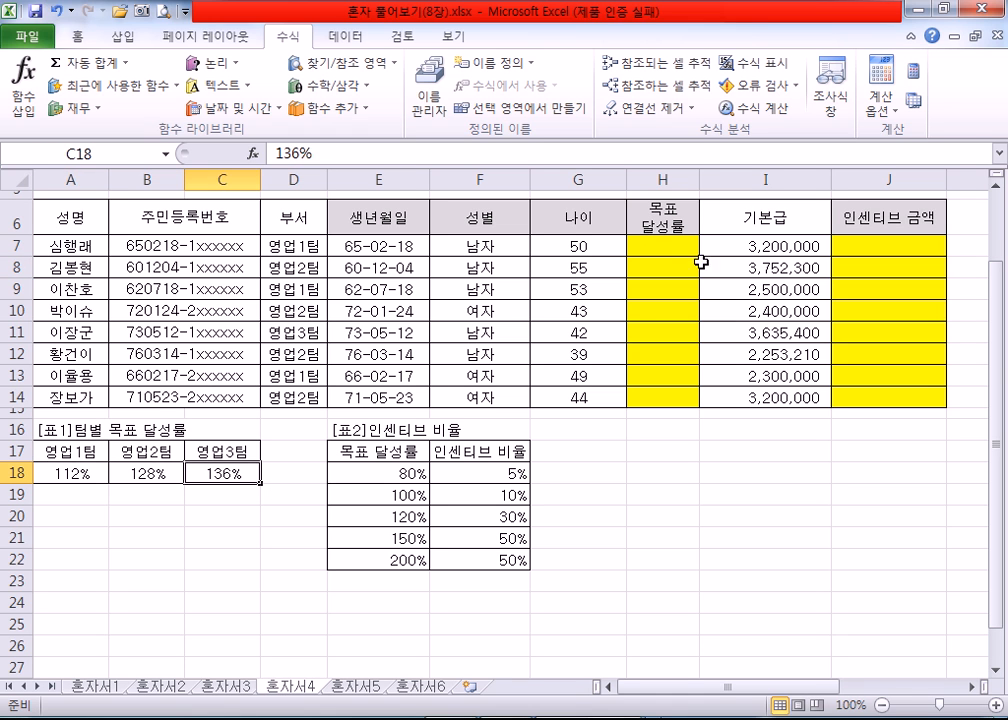
pyautogui.click(662, 249)
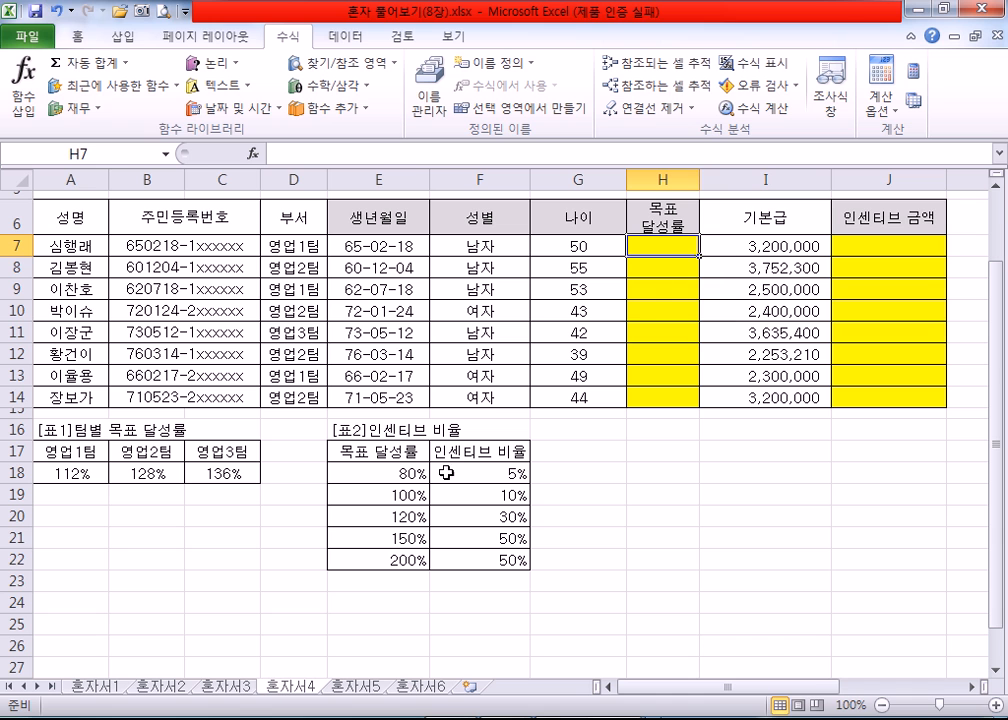
# Step: Fill the team target-rate table A17:C18 with yellow
pyautogui.moveTo(80, 455); pyautogui.dragTo(237, 475)
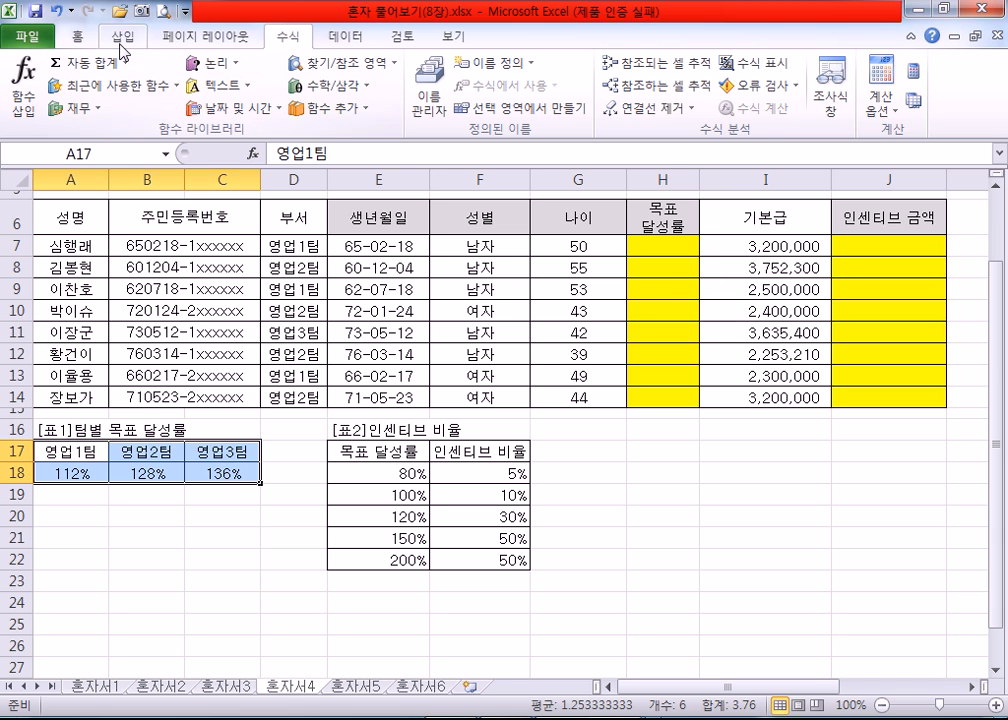
pyautogui.click(78, 38)
pyautogui.click(242, 99)
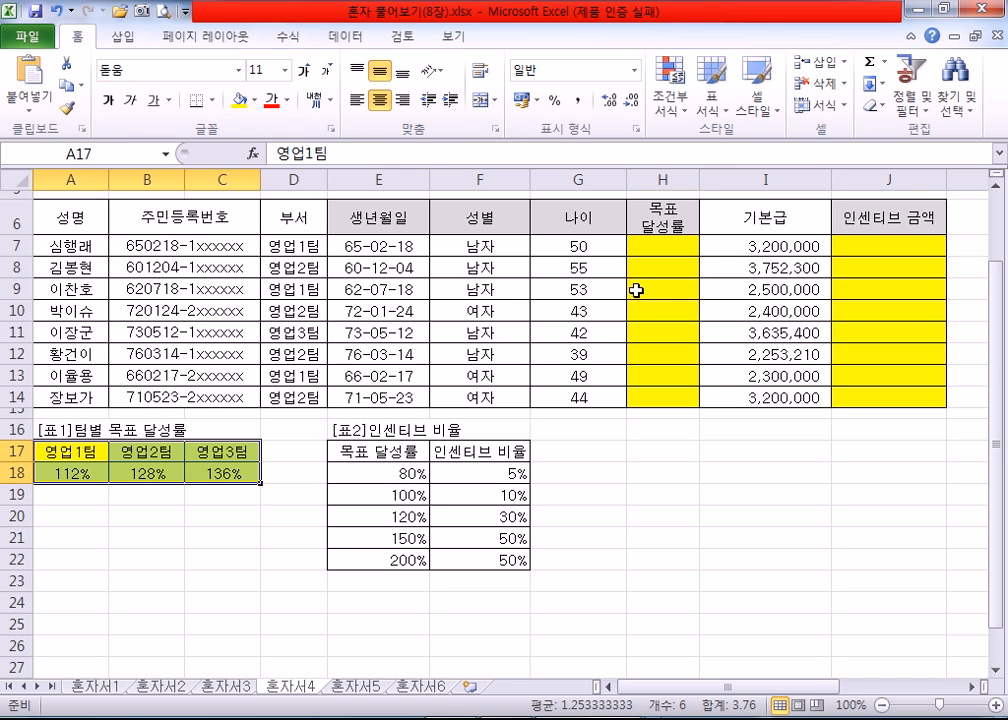
# Step: Start an HLOOKUP formula in H7, open its function arguments and set Lookup_value to D7
pyautogui.click(660, 245)
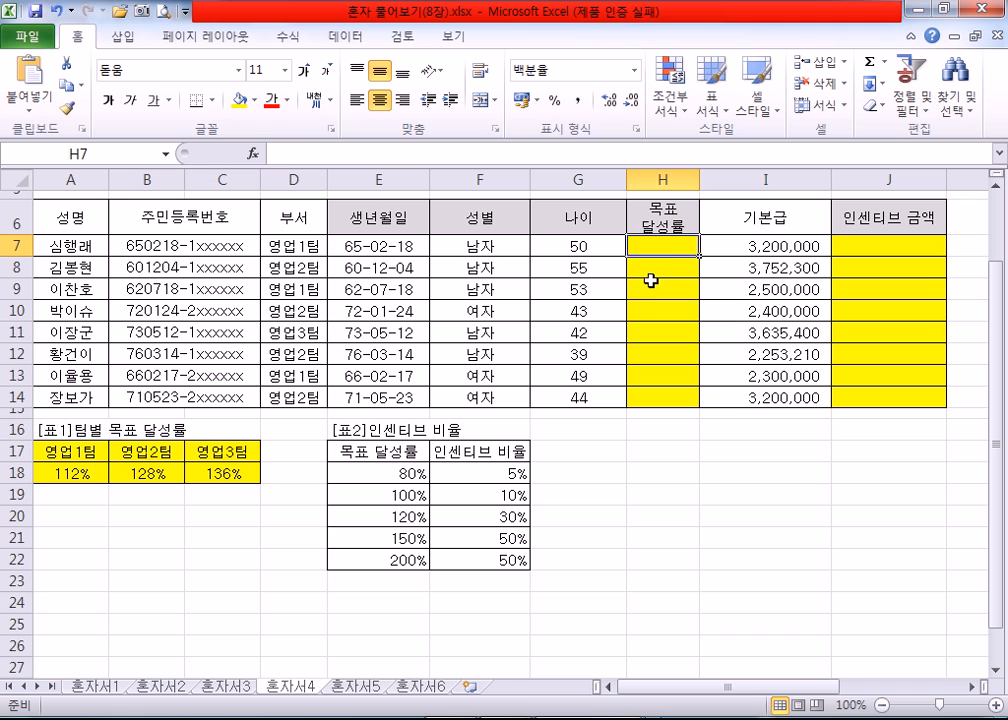
pyautogui.write('=')
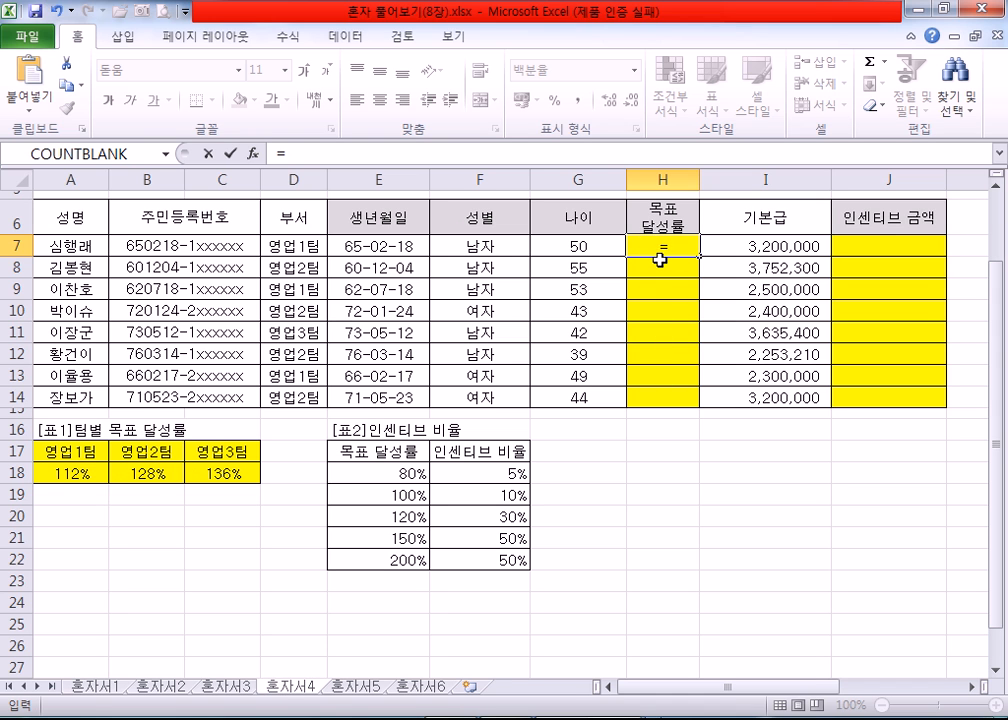
pyautogui.write('h')
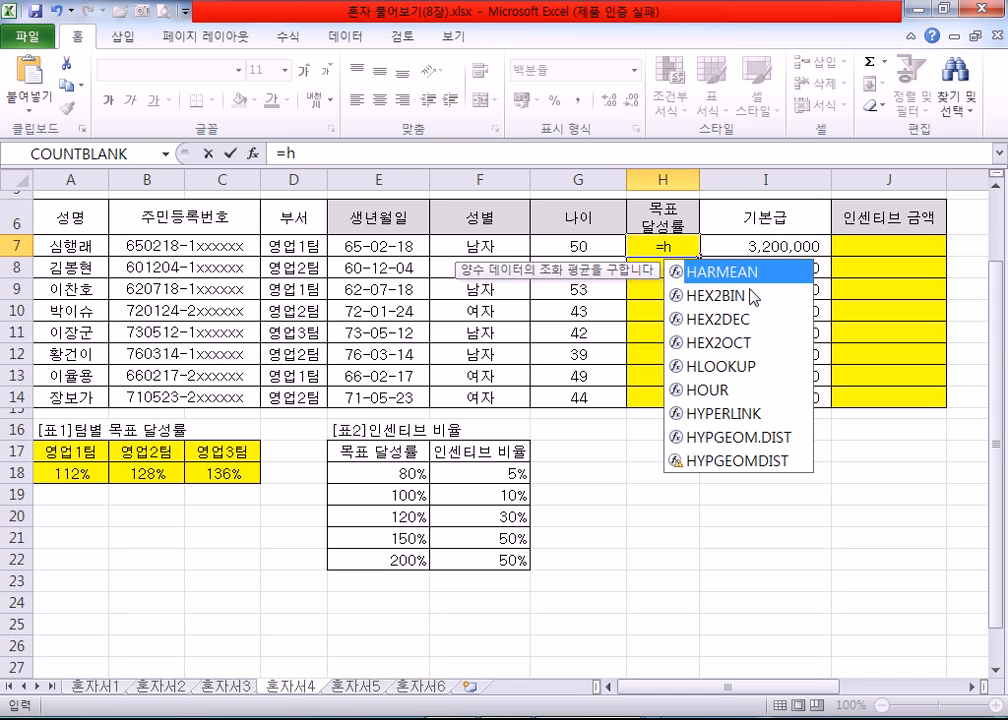
pyautogui.write('l')
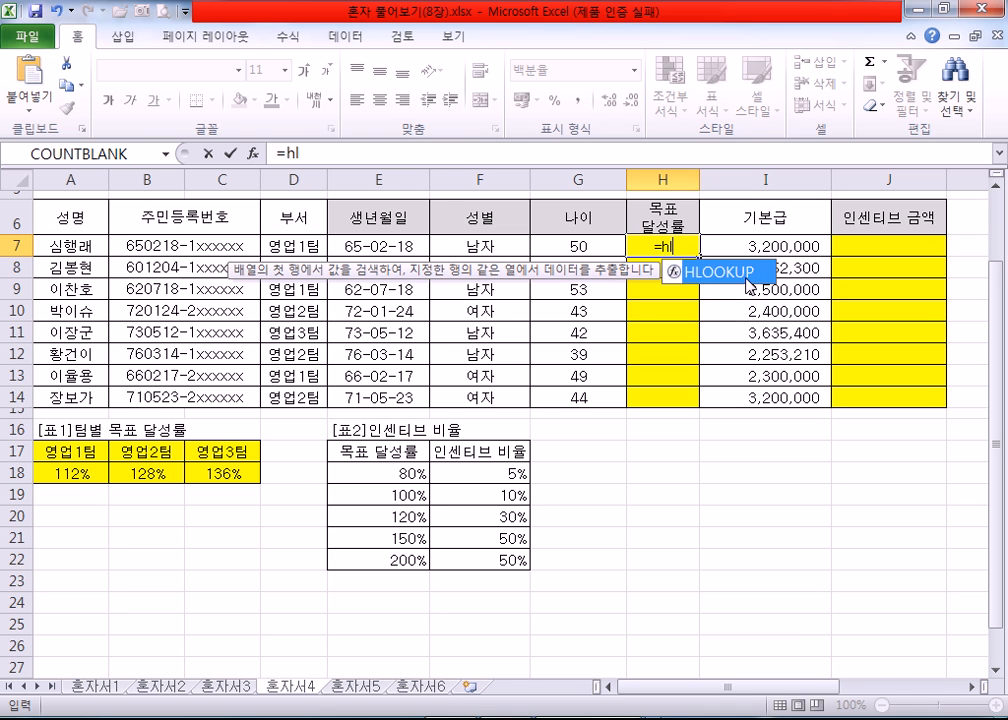
pyautogui.doubleClick(756, 273)
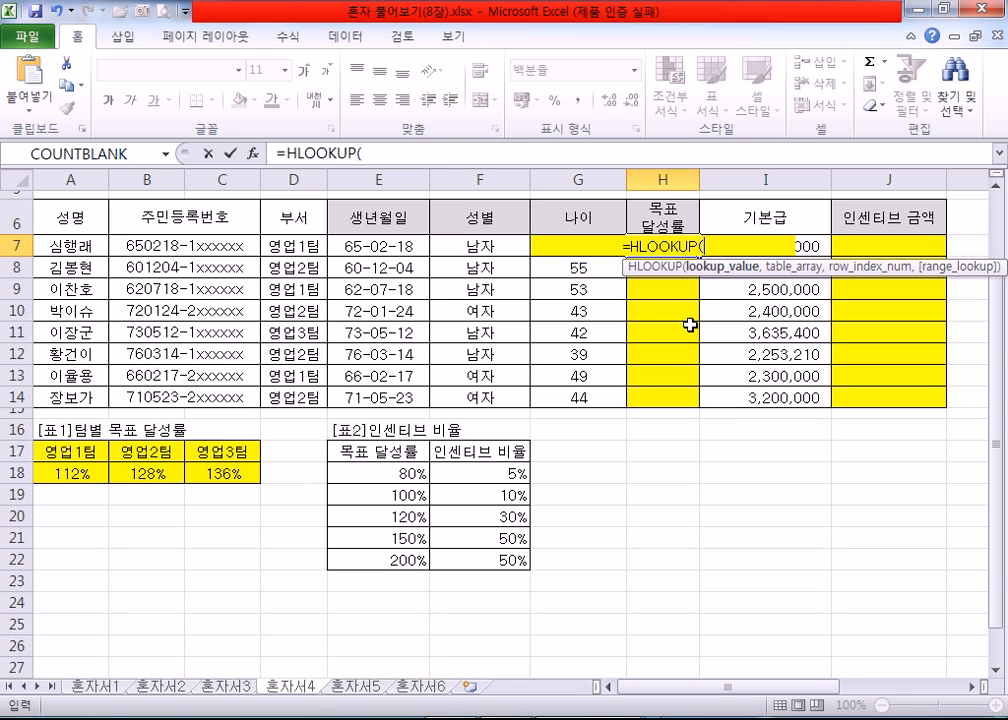
pyautogui.click(254, 160)
pyautogui.moveTo(595, 205); pyautogui.dragTo(497, 287)
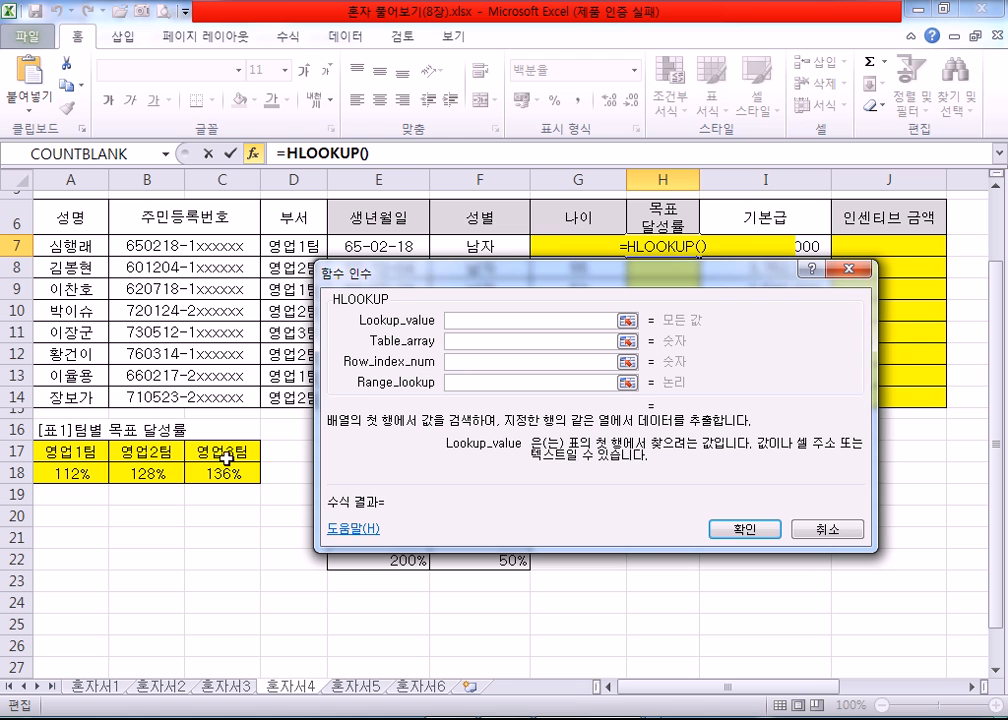
pyautogui.moveTo(416, 279); pyautogui.dragTo(440, 281)
pyautogui.click(296, 245)
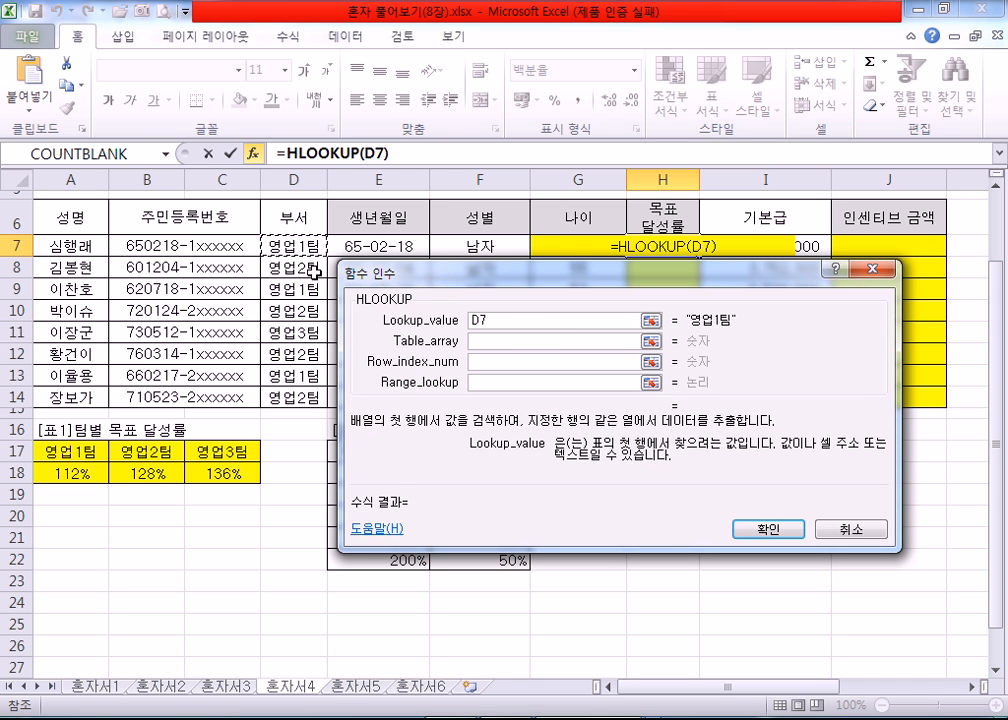
# Step: Set the HLOOKUP Table_array to the team rate table as the absolute range $A$17:$C$18
pyautogui.click(481, 340)
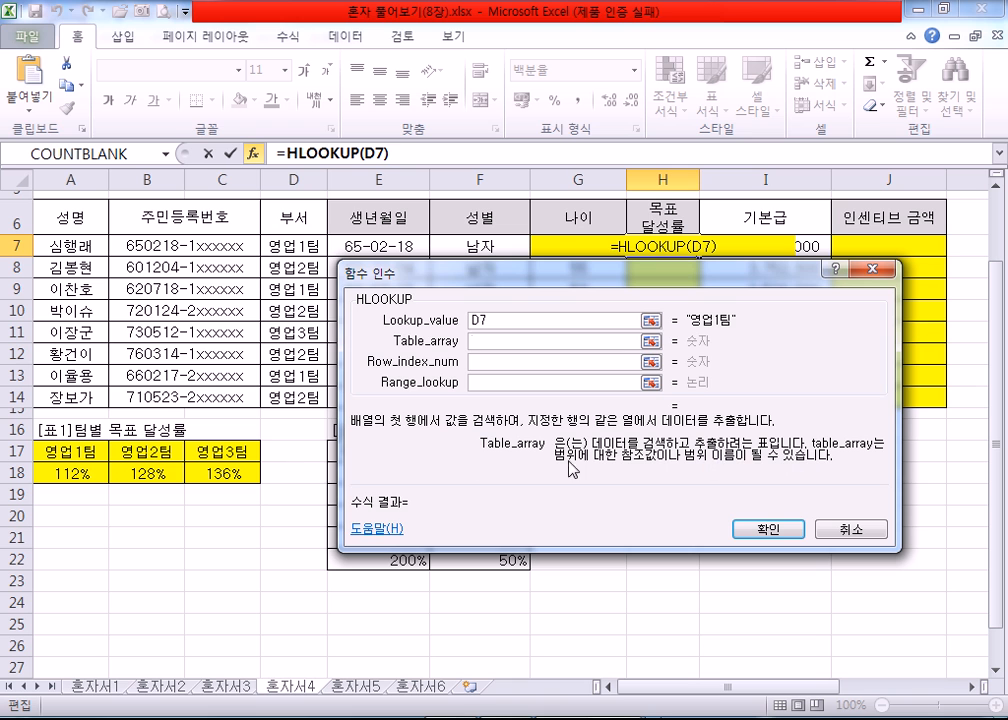
pyautogui.moveTo(60, 453); pyautogui.dragTo(219, 473)
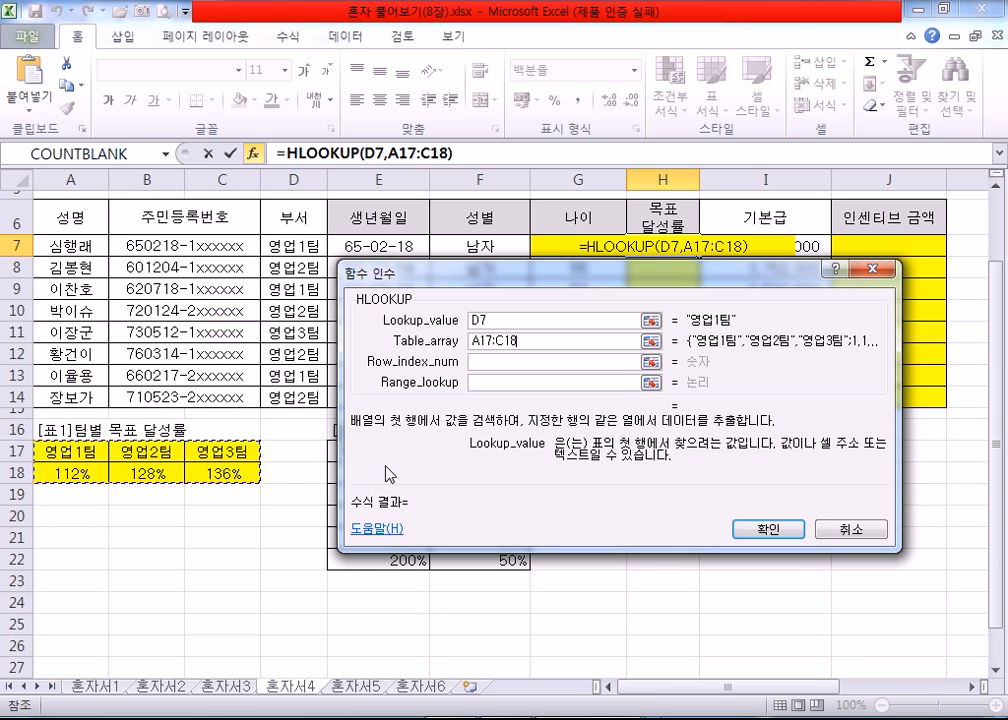
pyautogui.moveTo(487, 268); pyautogui.dragTo(407, 273)
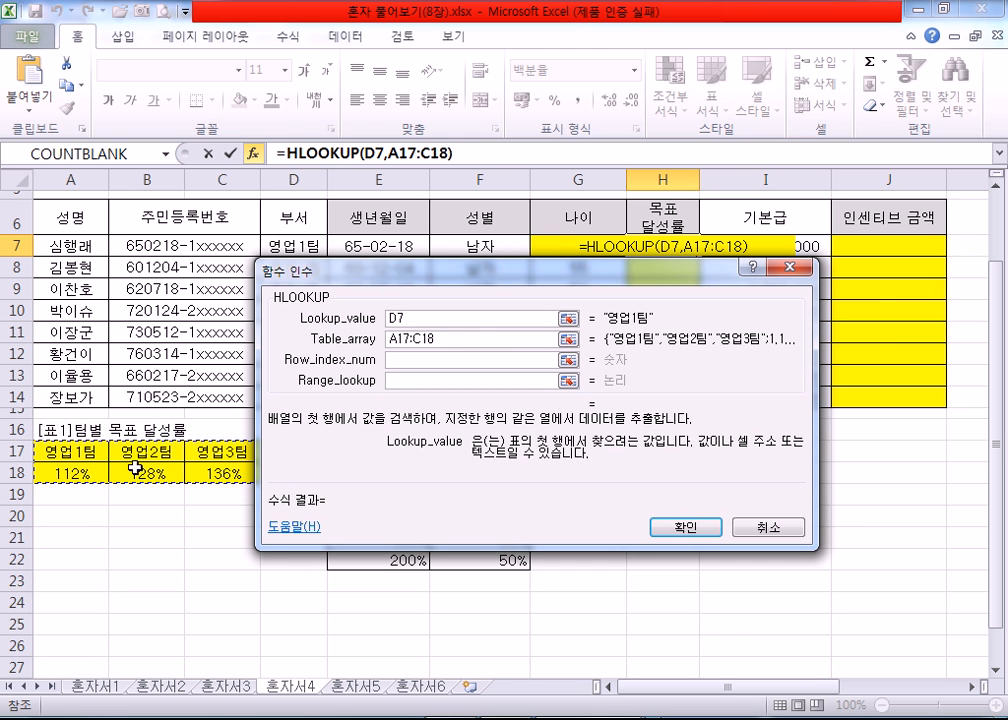
pyautogui.moveTo(361, 279); pyautogui.dragTo(372, 280)
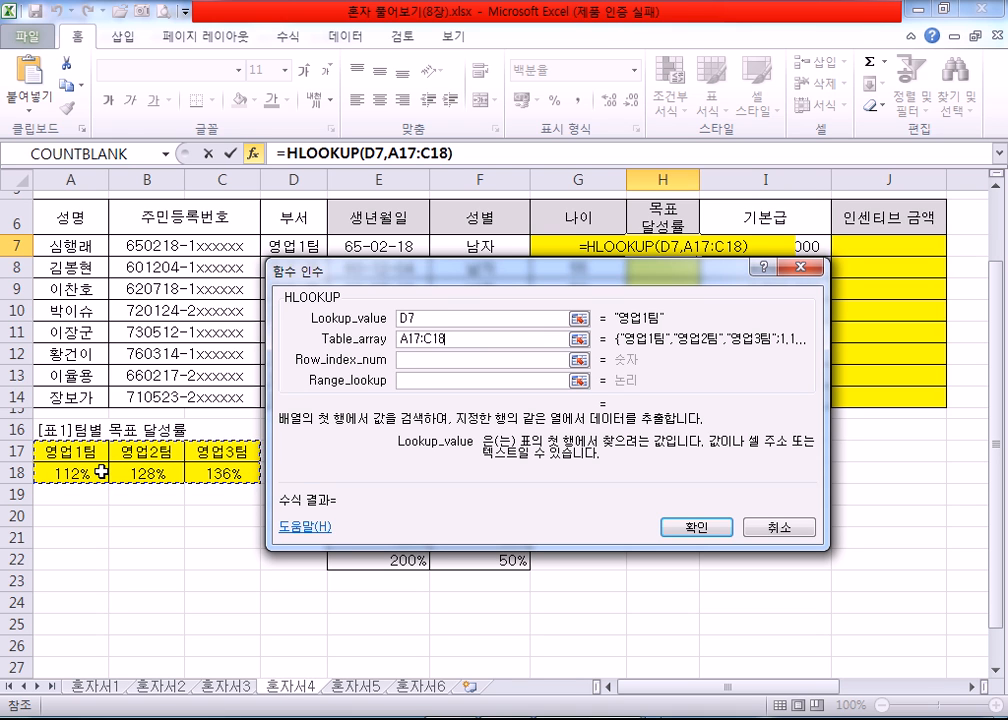
pyautogui.press('F4')
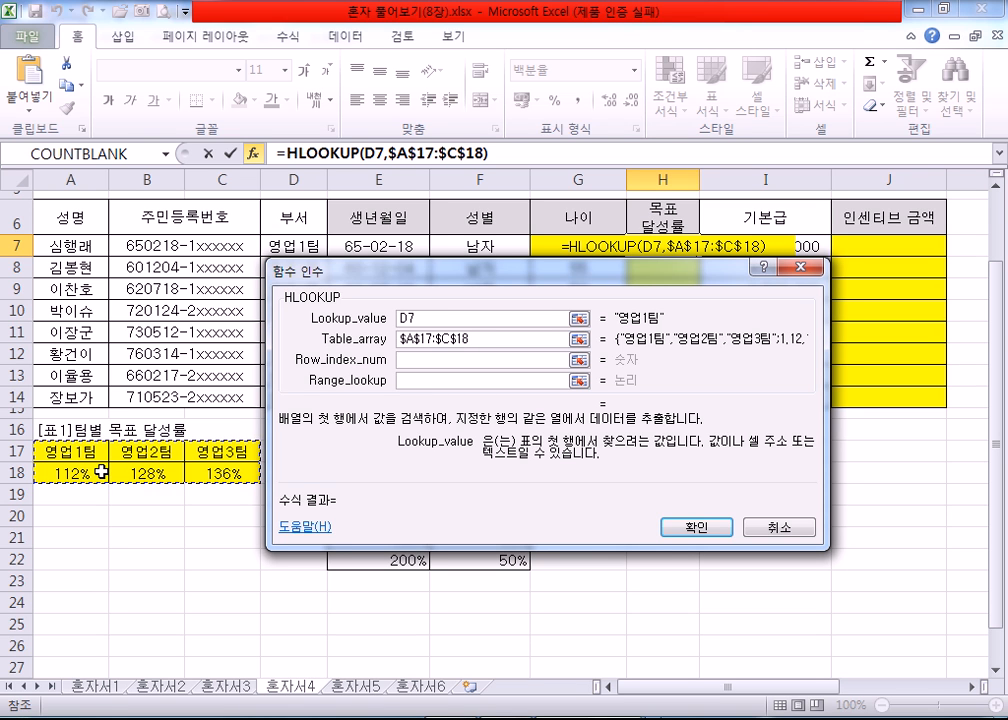
# Step: Set Row_index_num to 2 and Range_lookup to FALSE, and enter the HLOOKUP formula in H7
pyautogui.click(450, 361)
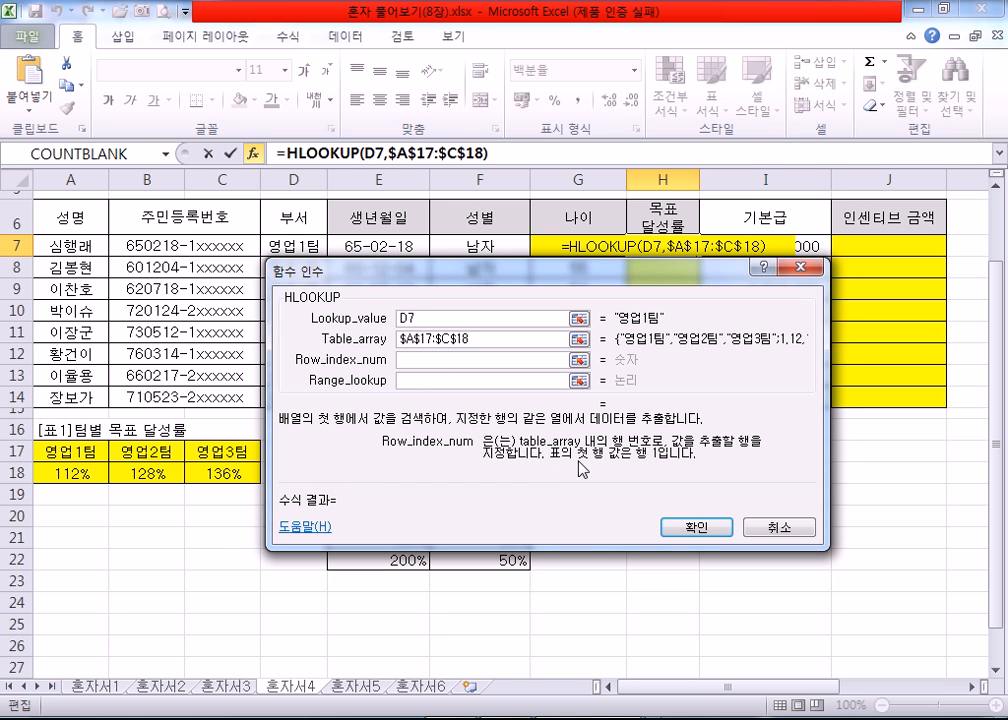
pyautogui.write('2')
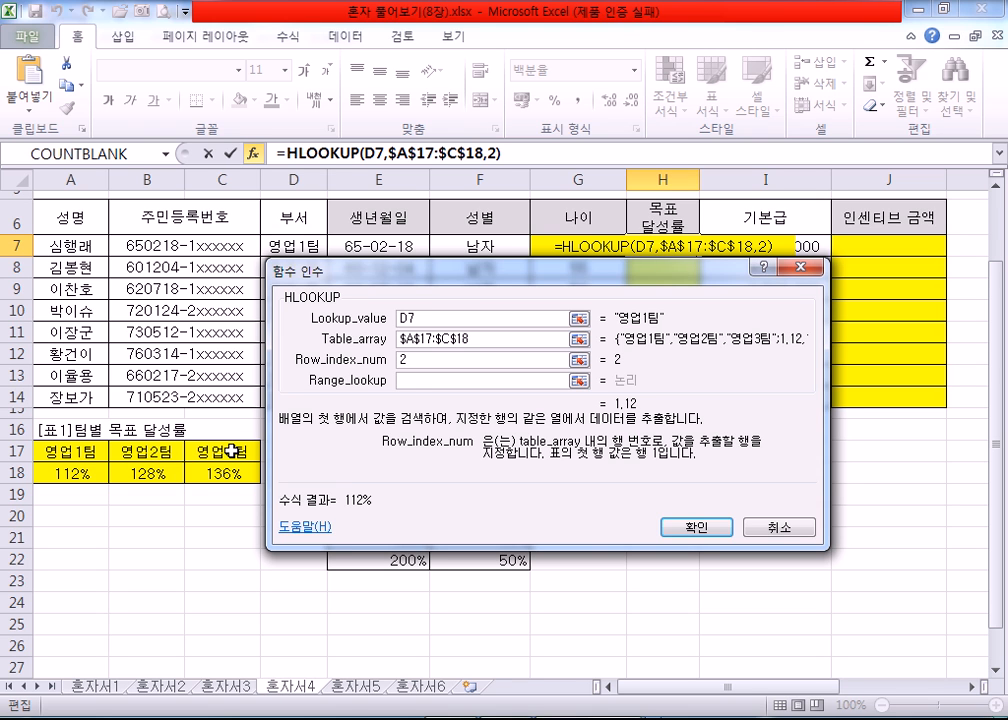
pyautogui.press('Tab')
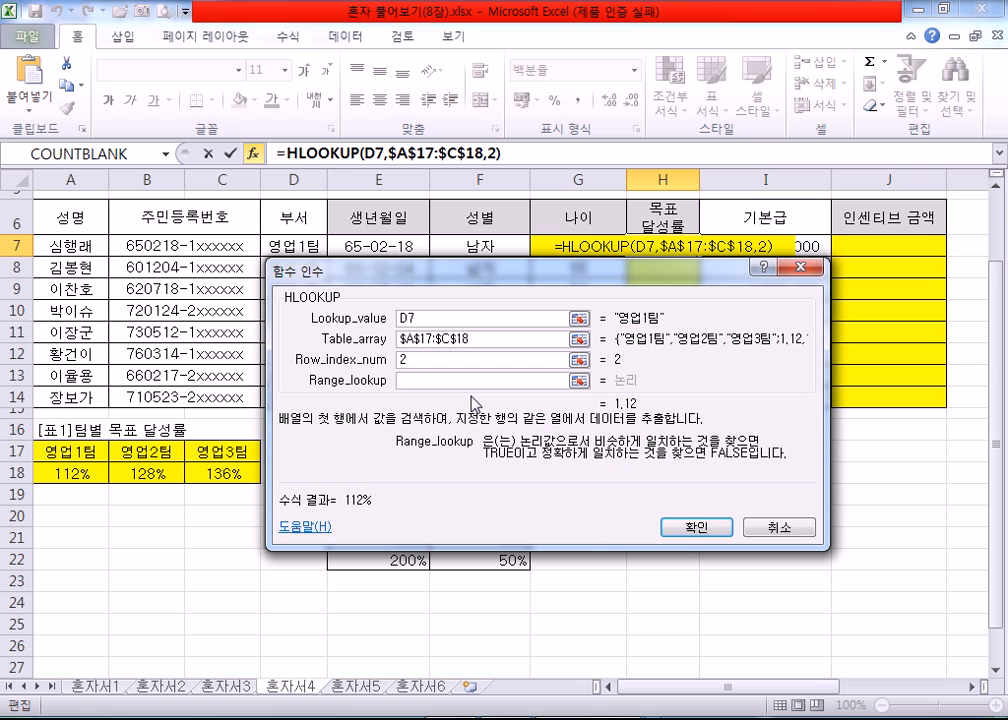
pyautogui.write('0')
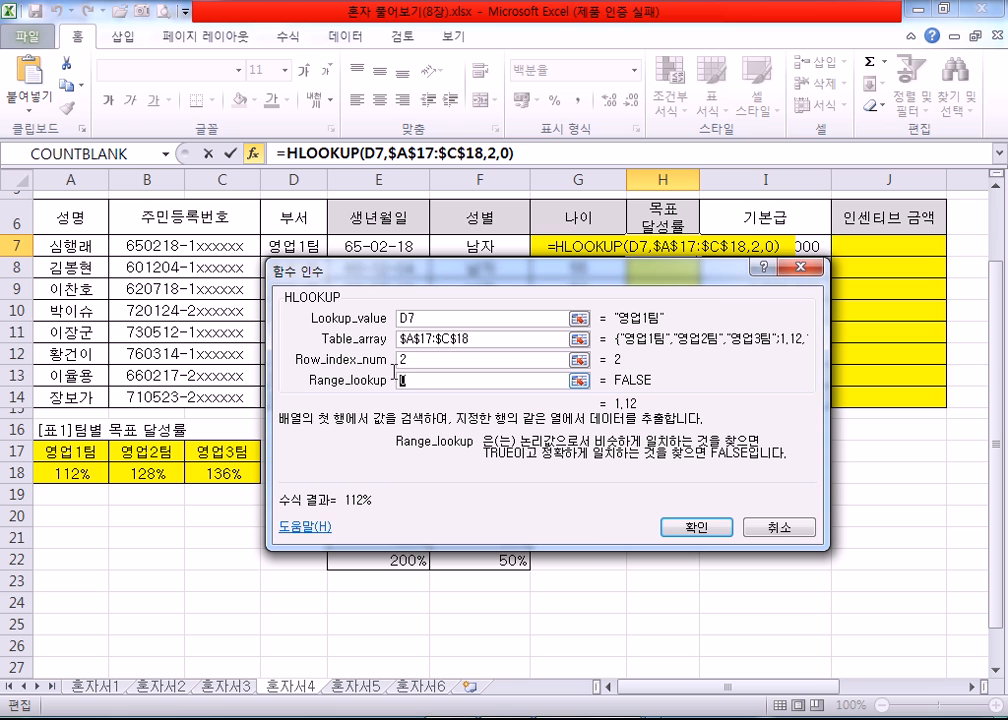
pyautogui.write('FAL')
pyautogui.press('BackSpace')
pyautogui.write('LSE')
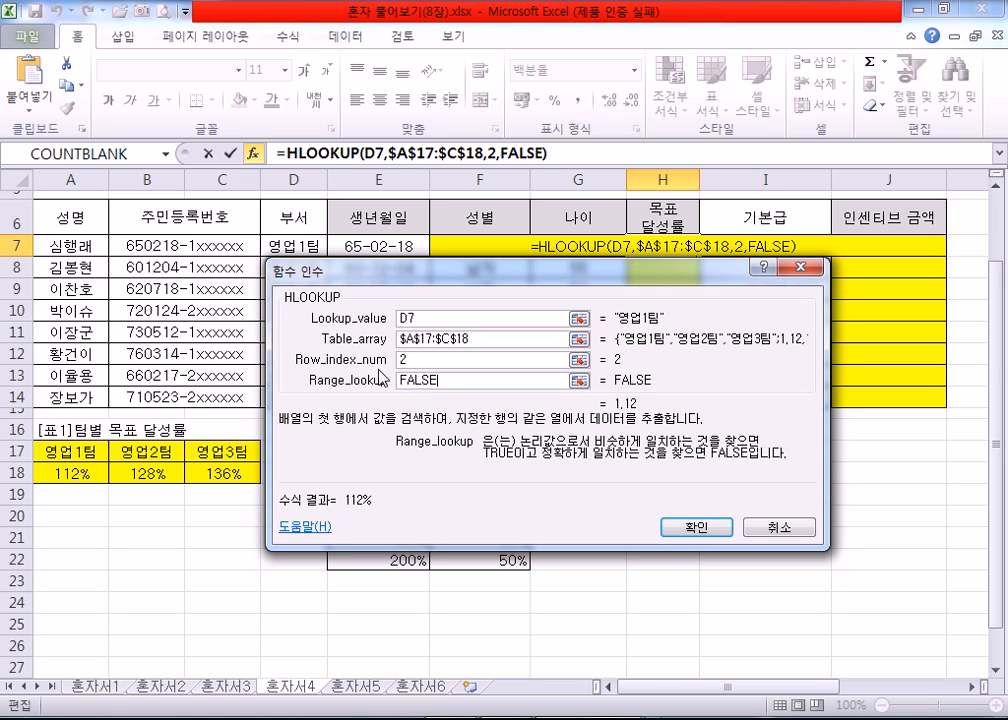
pyautogui.moveTo(445, 381); pyautogui.dragTo(375, 388)
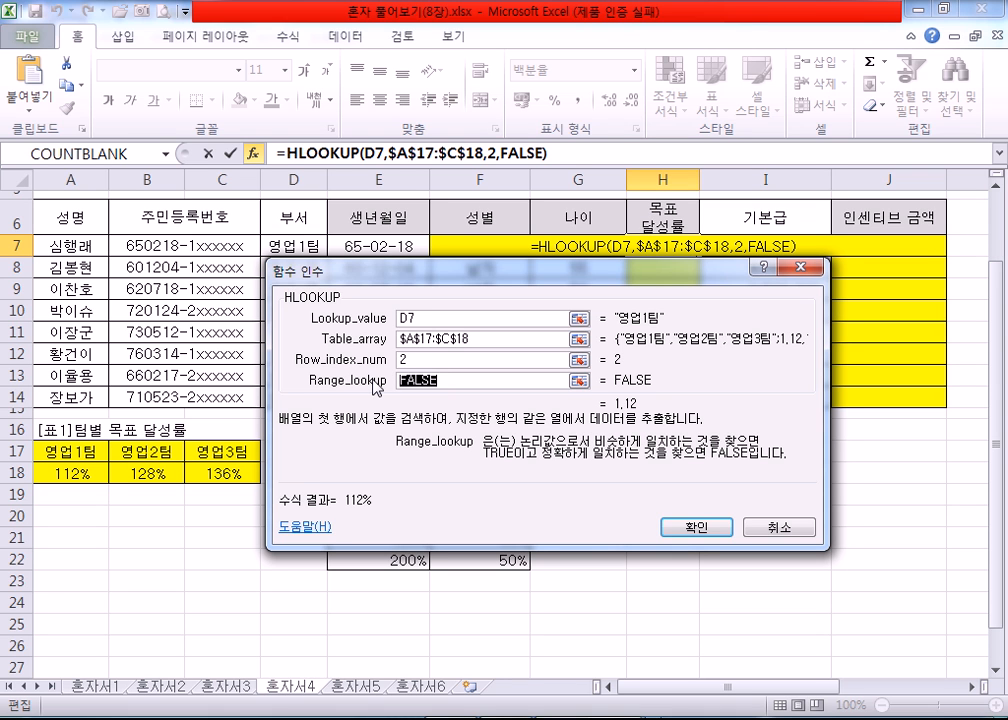
pyautogui.click(689, 529)
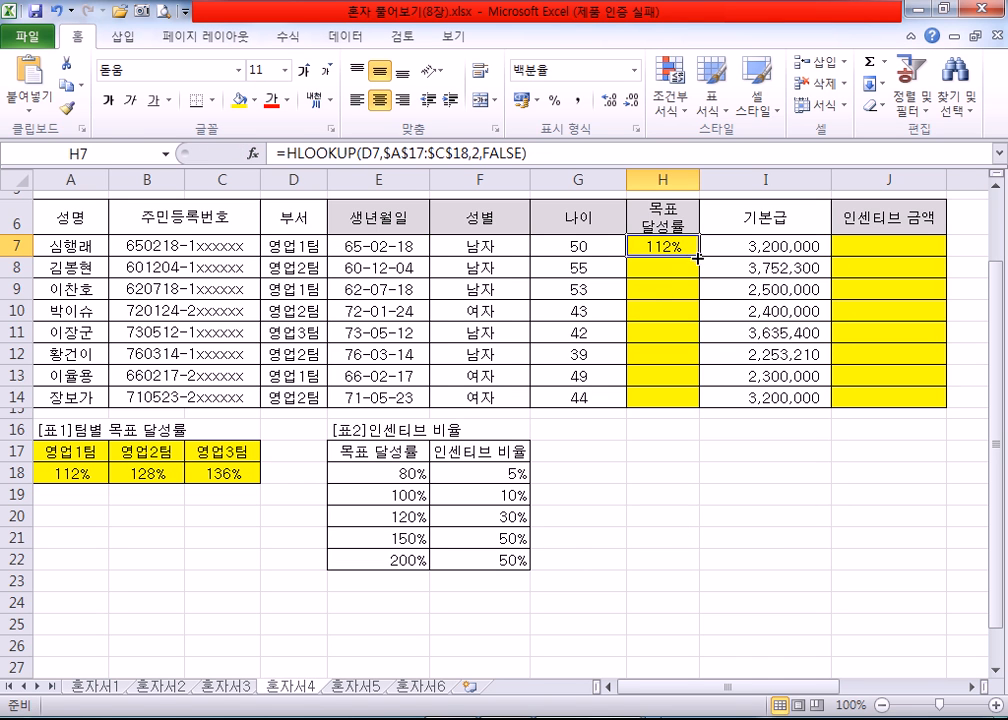
# Step: Fill the 목표 달성률 formula from H7 down to H14 and check it against the departments in D7, D8 and D11
pyautogui.moveTo(700, 256); pyautogui.dragTo(702, 405)
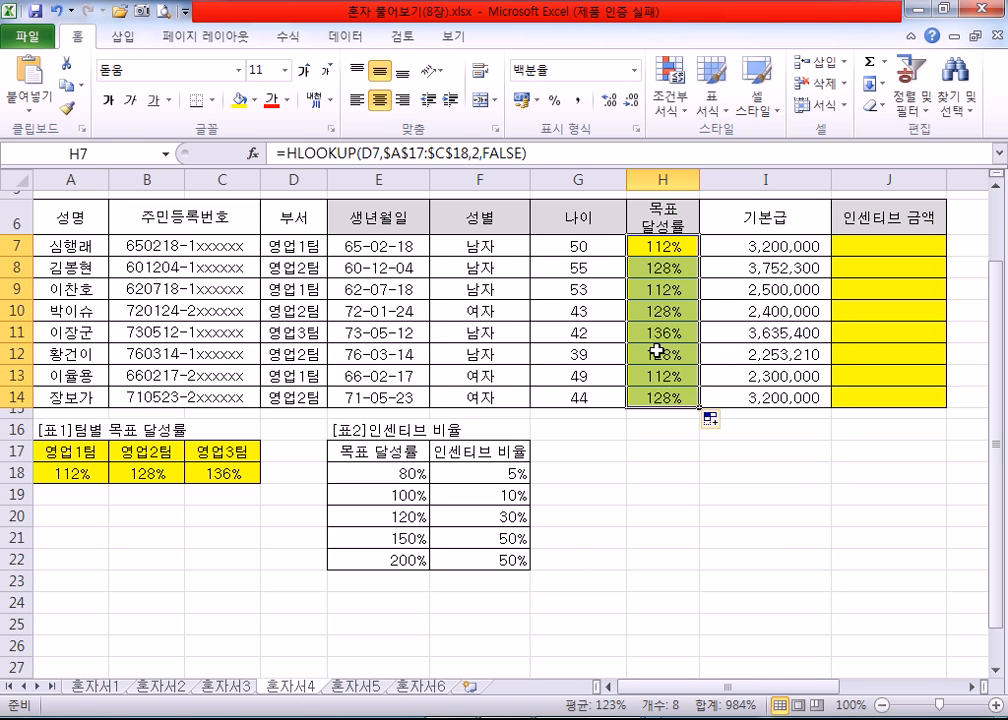
pyautogui.click(295, 246)
pyautogui.click(280, 268)
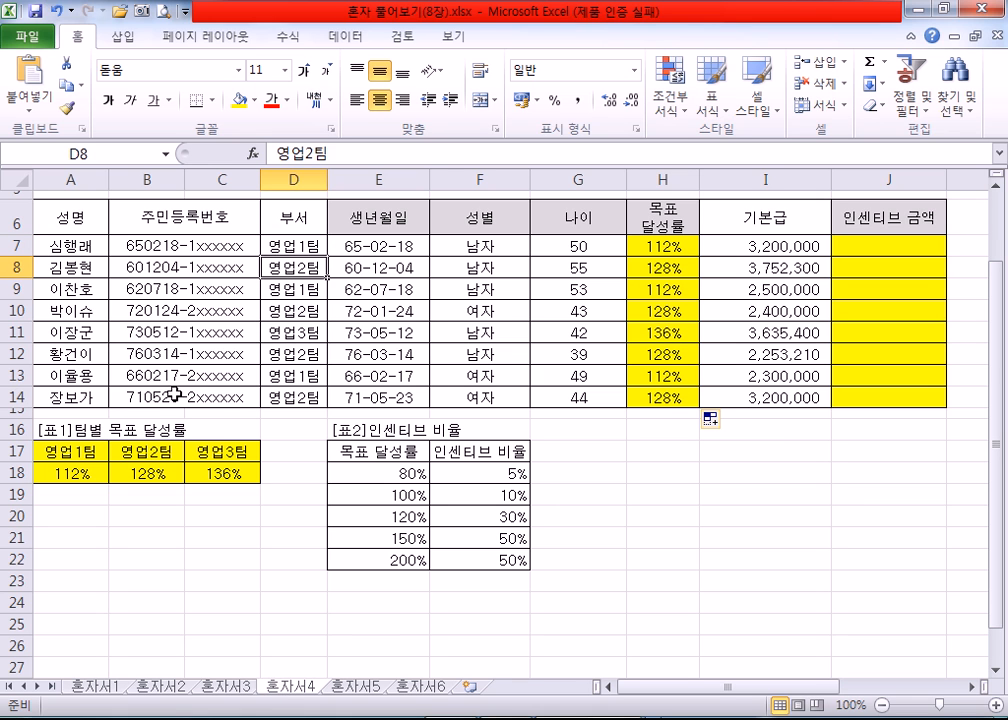
pyautogui.click(318, 332)
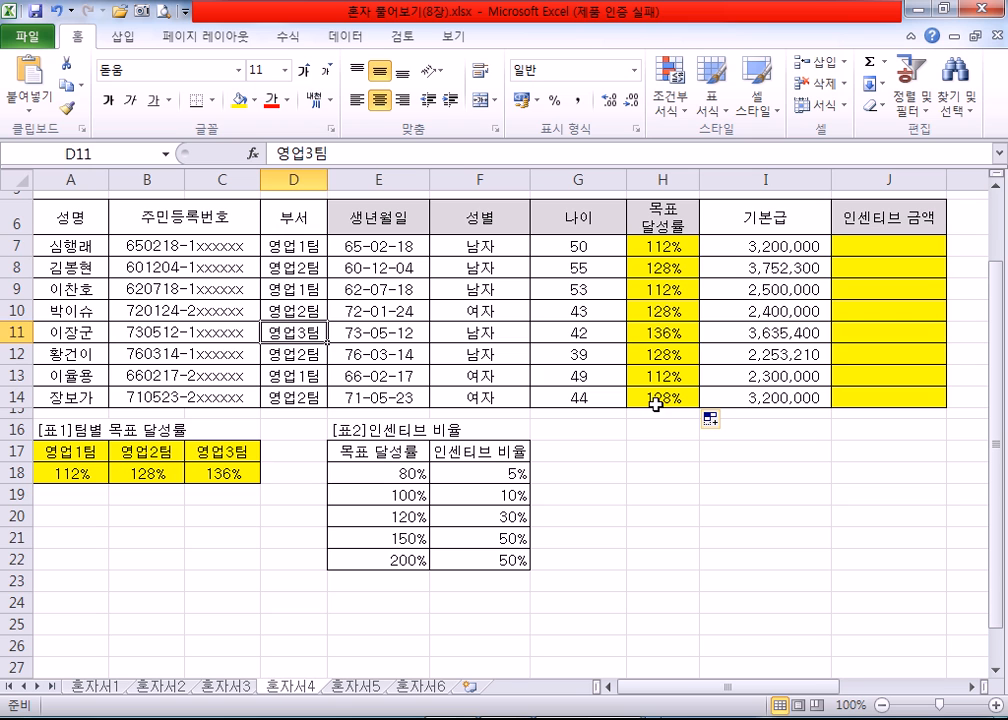
pyautogui.click(665, 245)
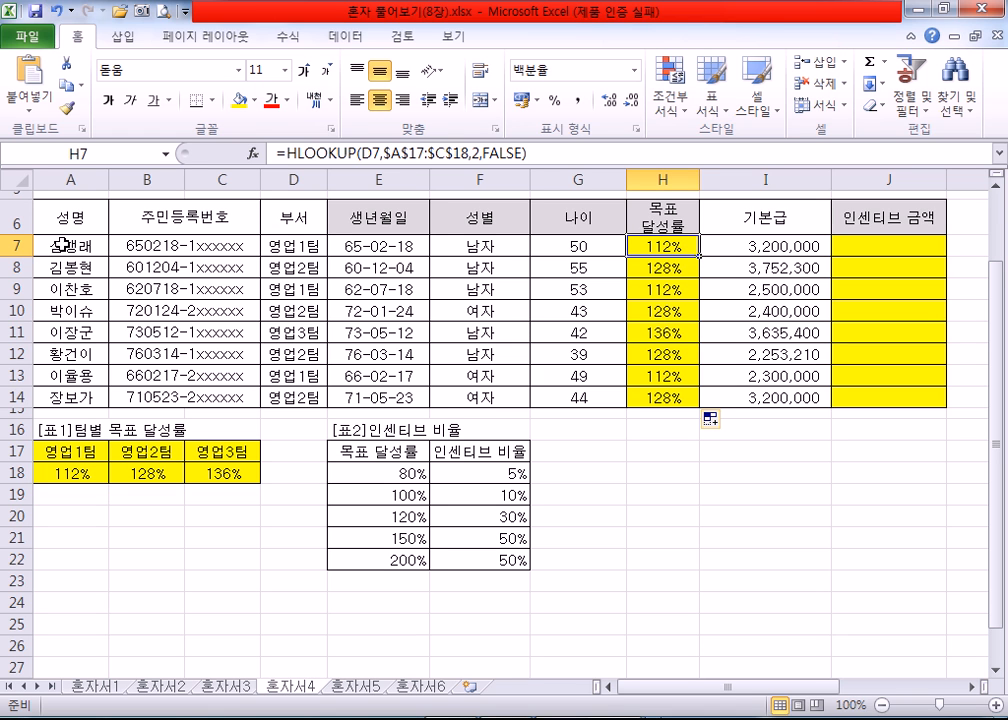
# Step: Examine the employee rows 7 to 14, the team rate table, the 인센티브 비율 table and the 목표 달성률 in H7
pyautogui.moveTo(8, 246); pyautogui.dragTo(8, 398)
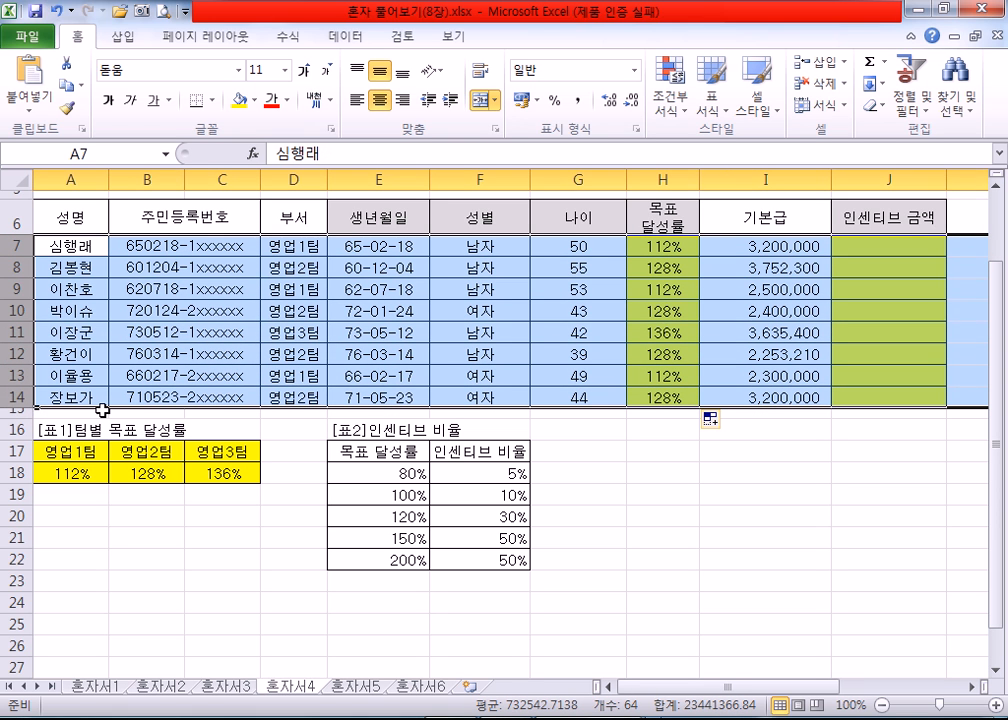
pyautogui.click(73, 452)
pyautogui.moveTo(73, 452); pyautogui.dragTo(222, 474)
pyautogui.moveTo(396, 472); pyautogui.dragTo(475, 560)
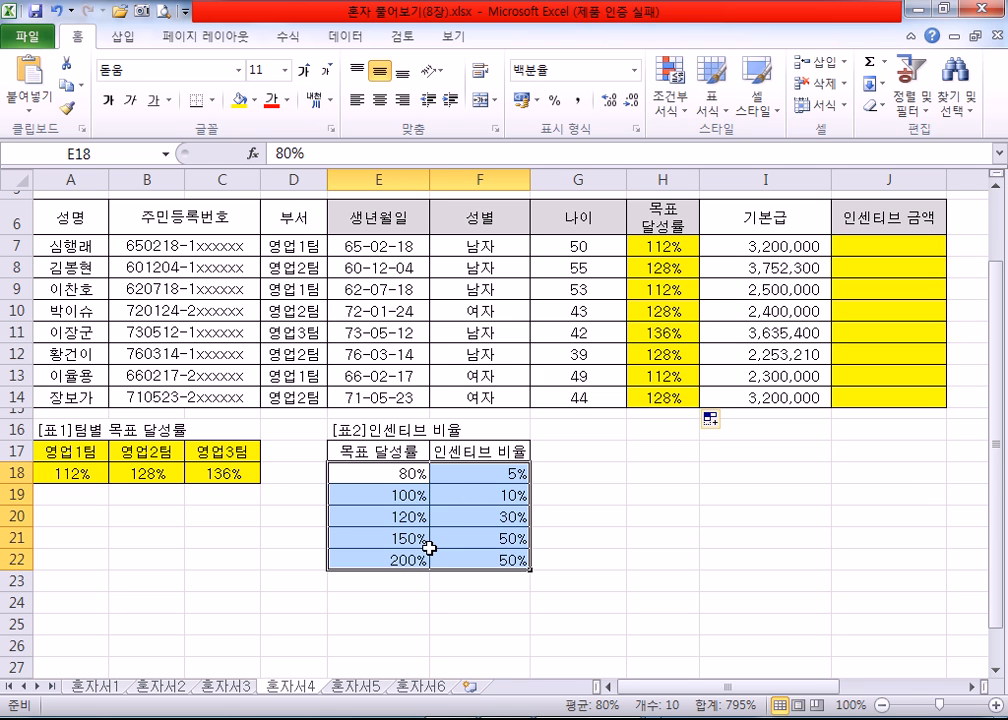
pyautogui.click(680, 247)
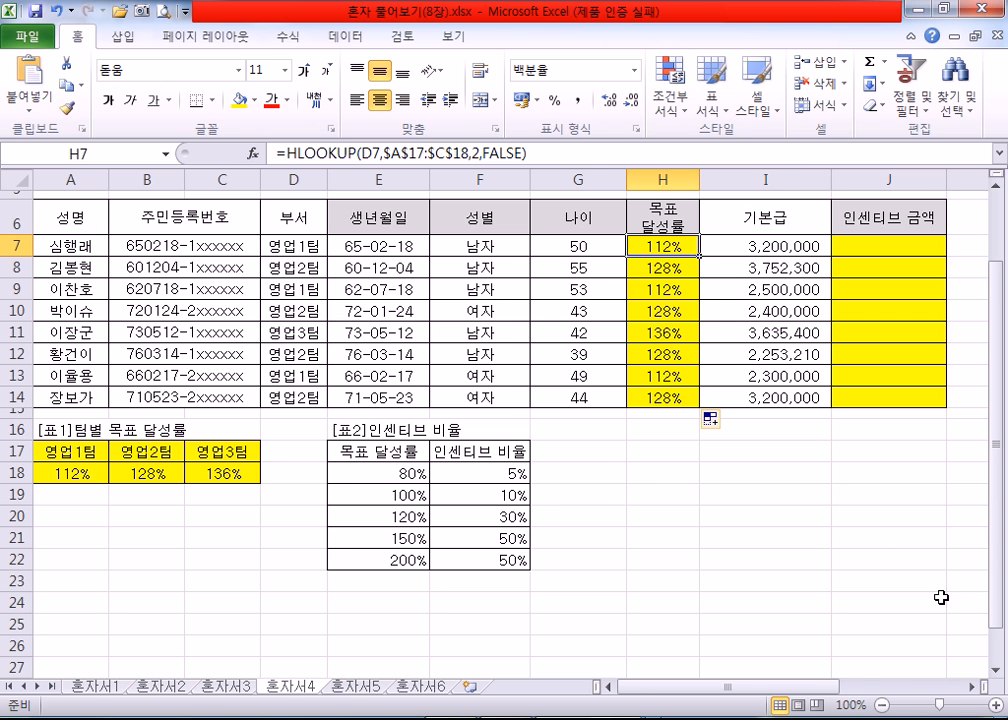
pyautogui.click(973, 687)
pyautogui.click(973, 687)
pyautogui.click(973, 687)
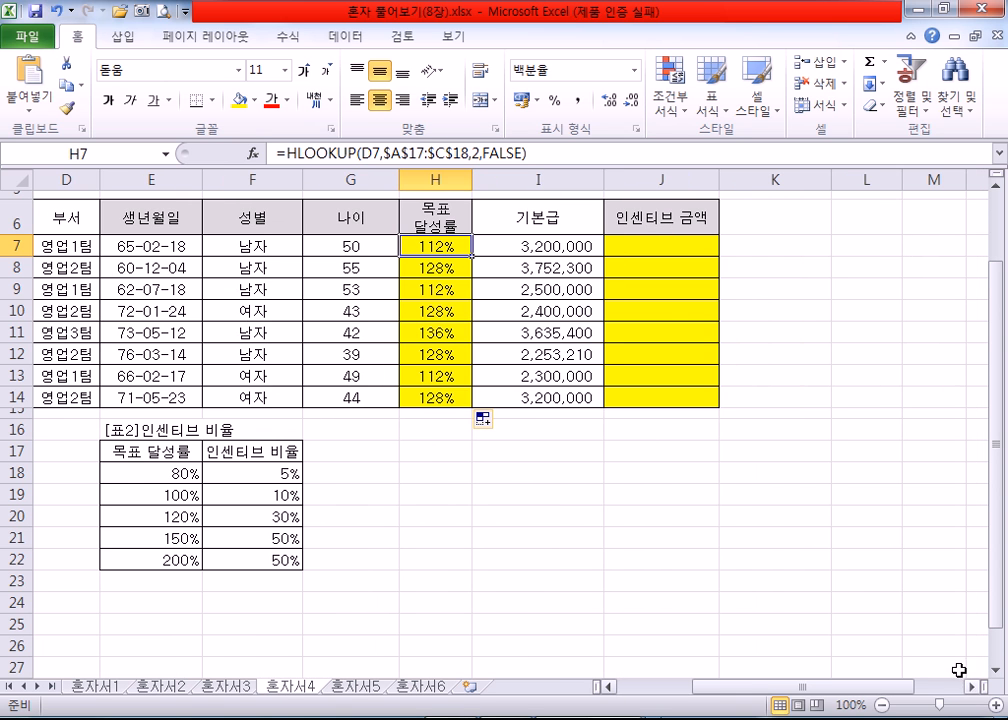
pyautogui.keyDown('ctrl'); pyautogui.scroll(2, 484, 265); pyautogui.keyUp('ctrl')
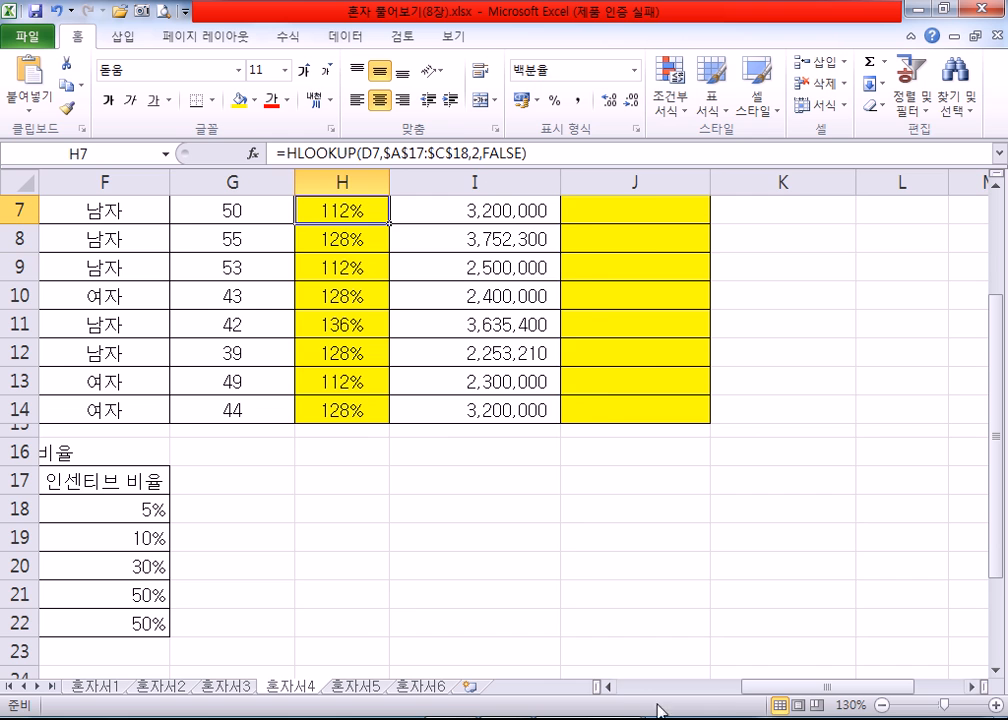
pyautogui.click(605, 687)
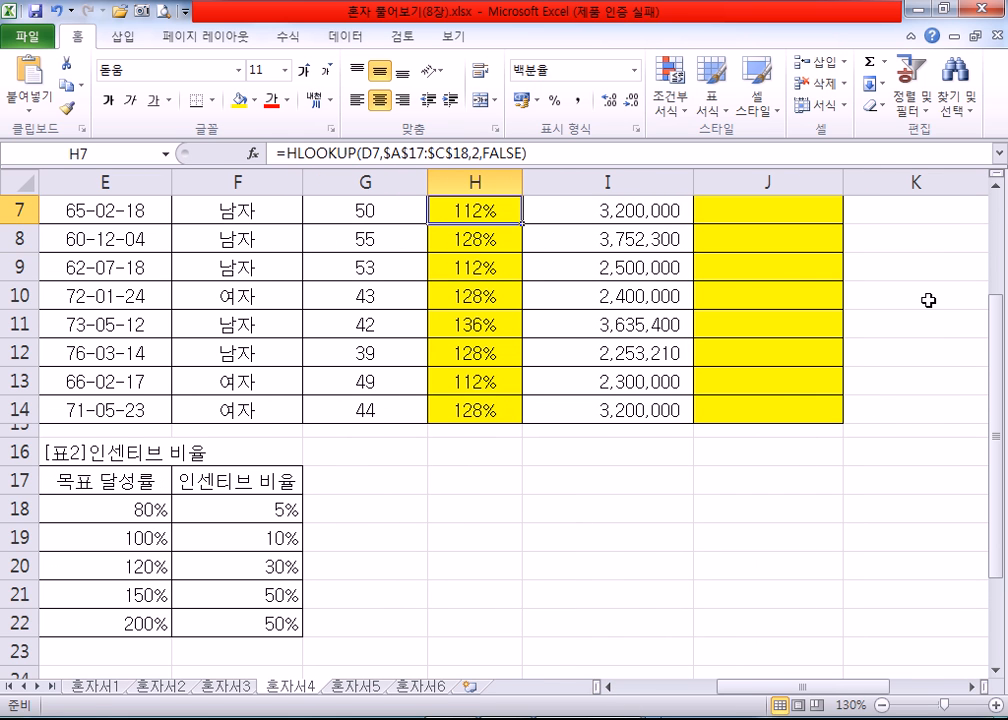
pyautogui.click(996, 183)
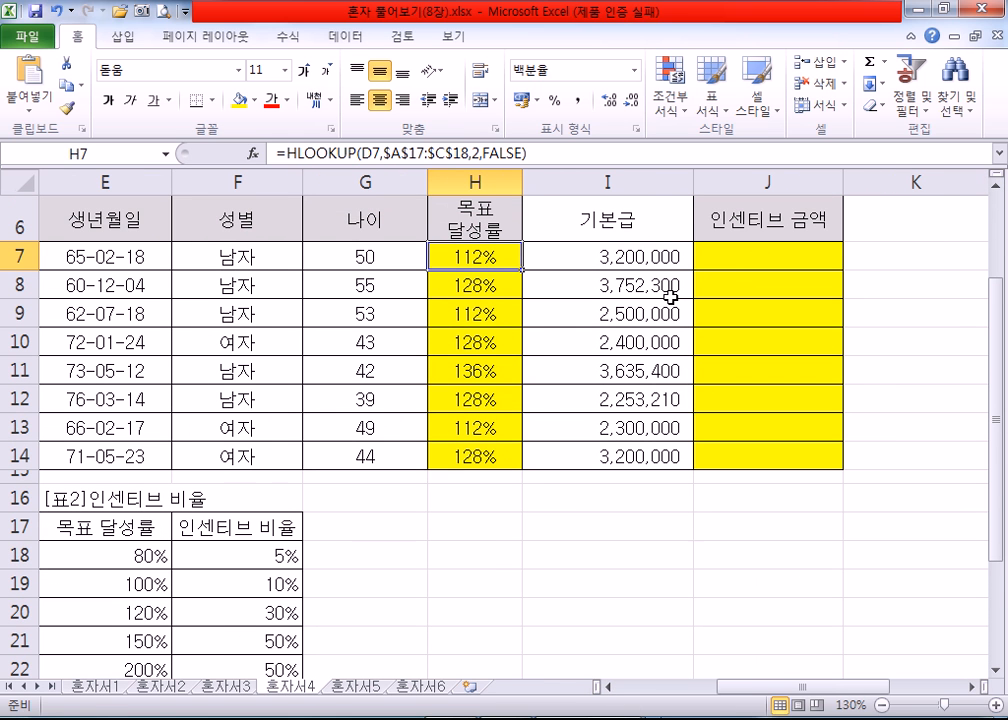
pyautogui.keyDown('ctrl'); pyautogui.scroll(-1, 672, 299); pyautogui.keyUp('ctrl')
pyautogui.keyDown('ctrl'); pyautogui.scroll(-1, 672, 297); pyautogui.keyUp('ctrl')
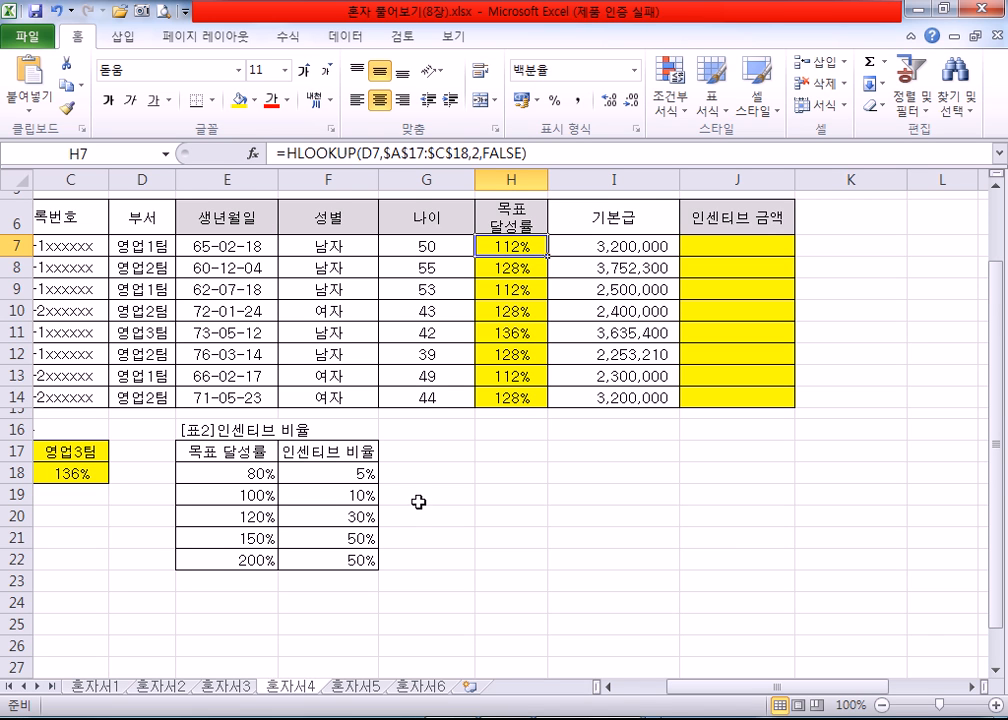
# Step: Fill the 인센티브 비율 table cells E18:F22 with the standard light green colour
pyautogui.scroll(-1, 396, 500)
pyautogui.moveTo(225, 405); pyautogui.dragTo(318, 491)
pyautogui.click(256, 101)
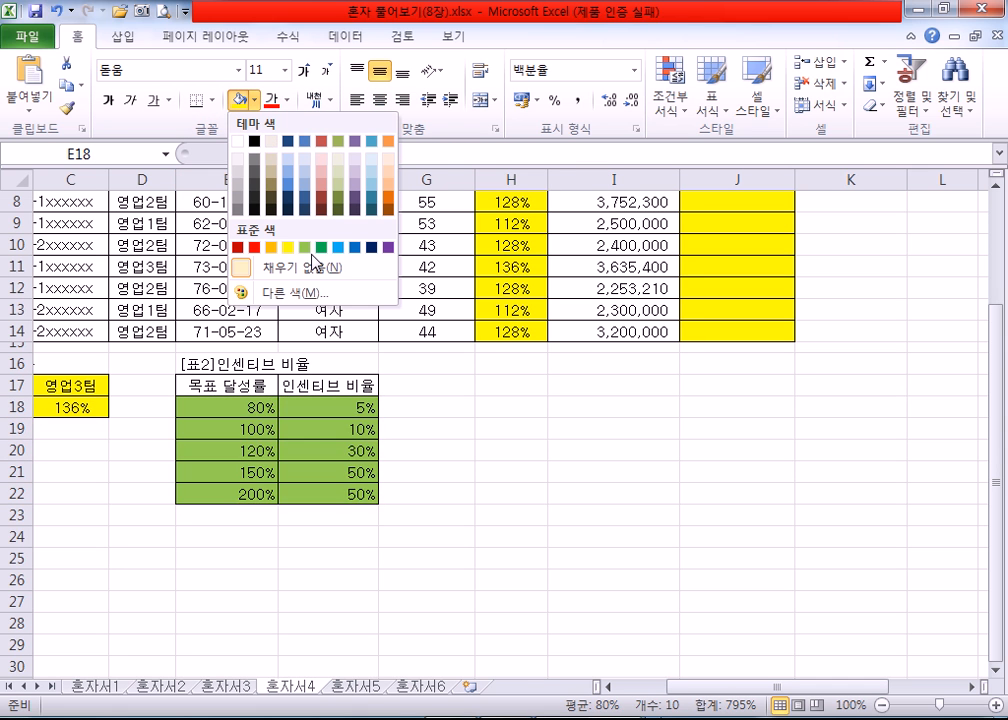
pyautogui.press('Escape')
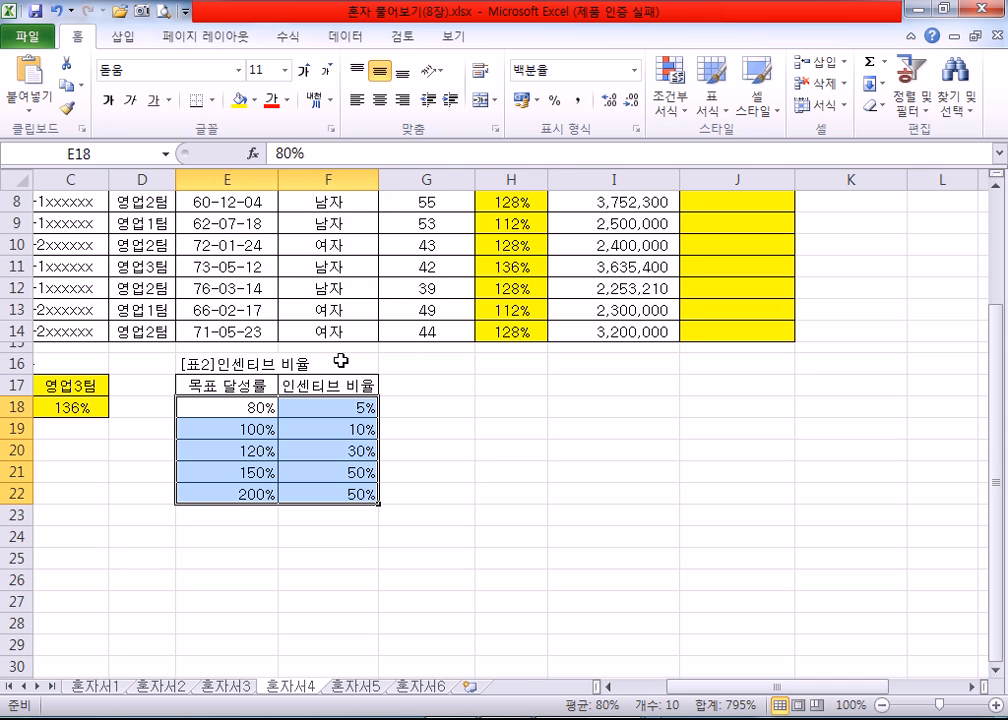
pyautogui.click(255, 100)
pyautogui.click(305, 250)
pyautogui.click(490, 472)
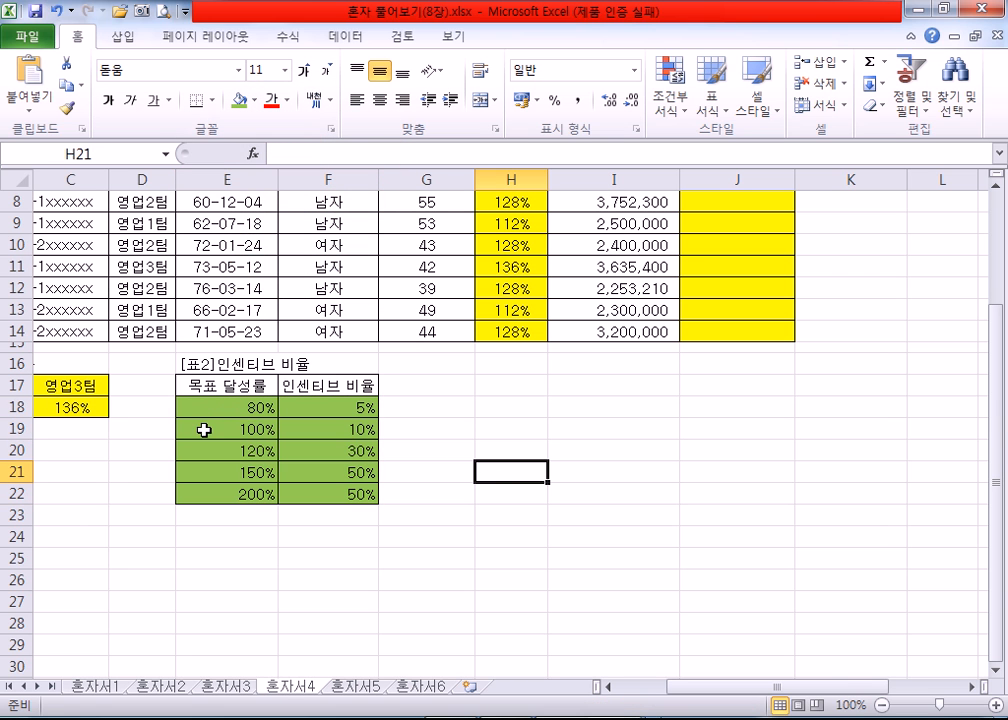
# Step: Compare the 목표 달성률 values in H7 and H11 with the rate brackets and ratios in rows 19 and 20 of the 인센티브 비율 table
pyautogui.click(476, 199)
pyautogui.scroll(1, 513, 250)
pyautogui.press('Up')
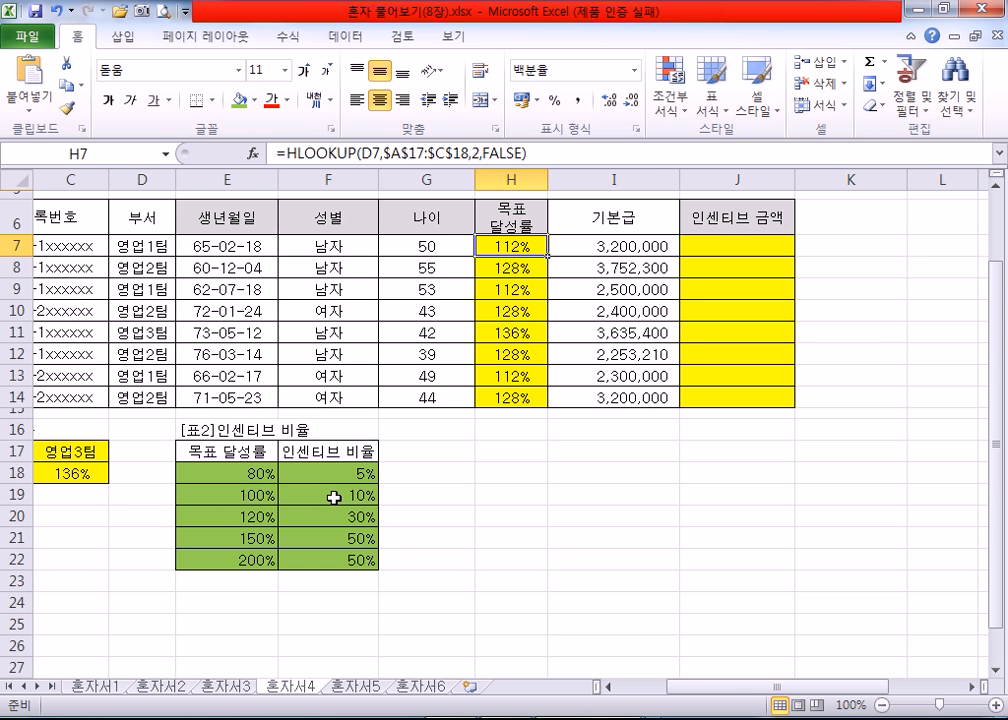
pyautogui.click(249, 494)
pyautogui.click(313, 496)
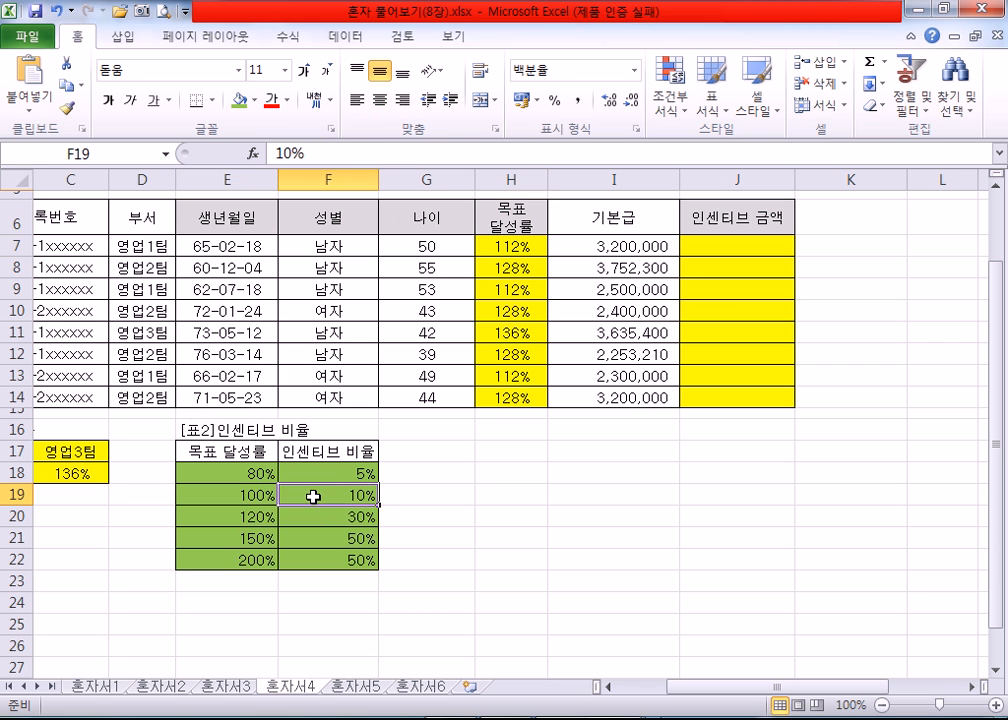
pyautogui.click(220, 517)
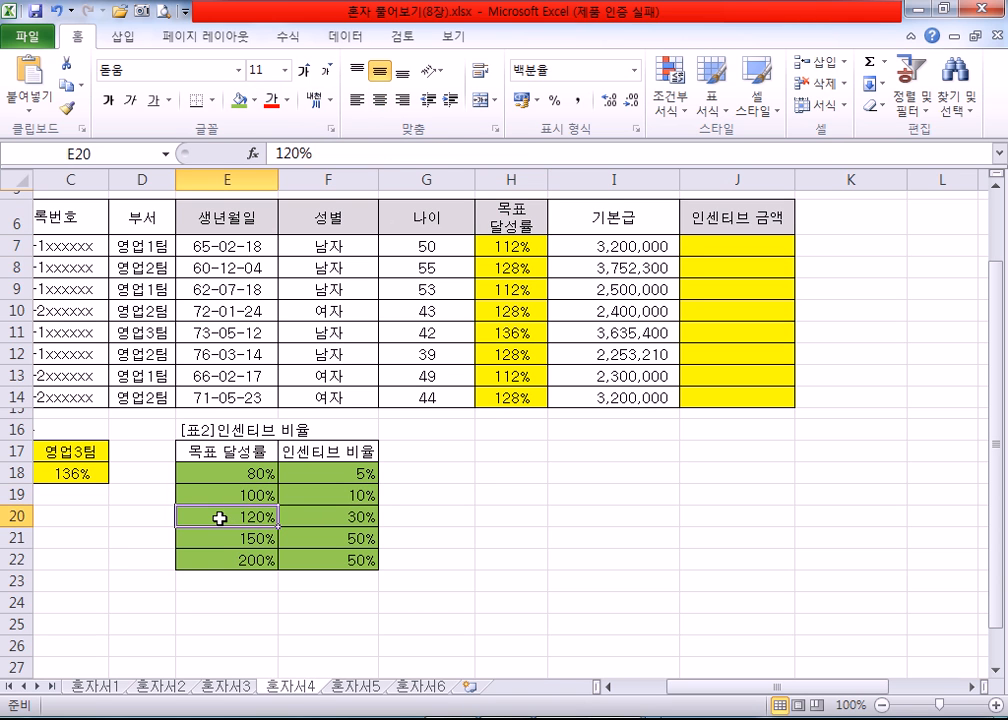
pyautogui.click(347, 493)
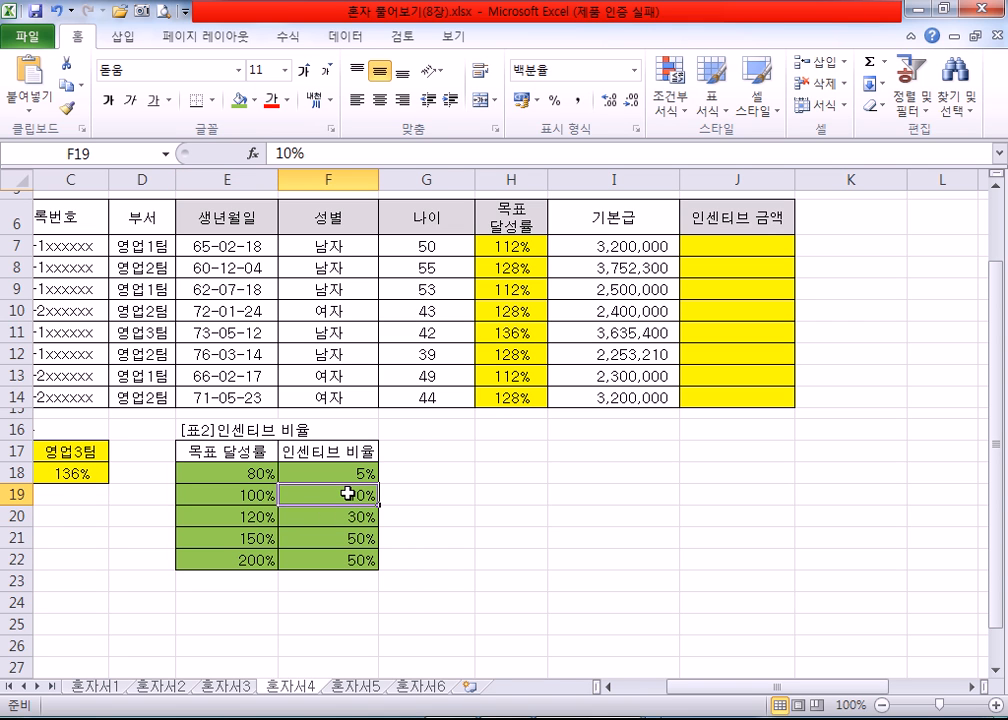
pyautogui.click(486, 343)
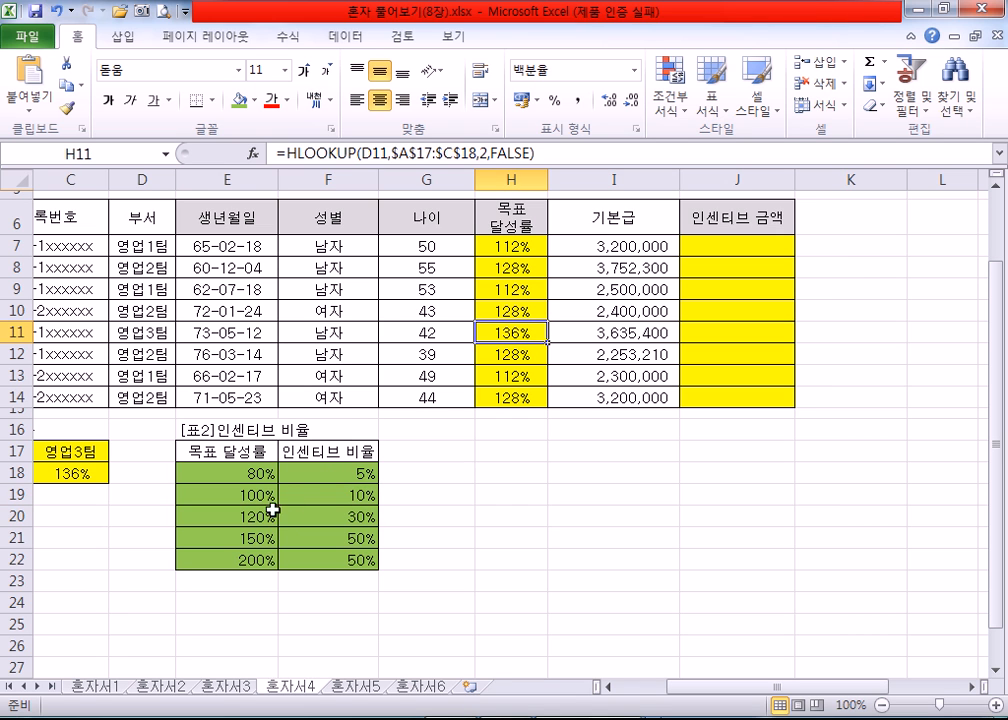
pyautogui.click(236, 519)
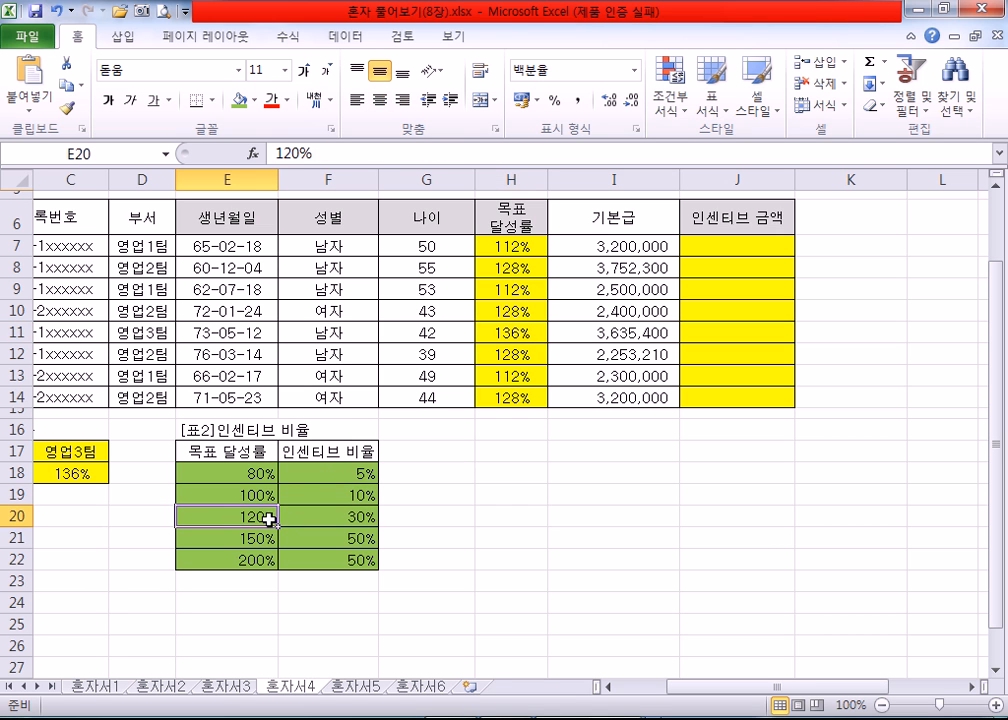
pyautogui.click(328, 515)
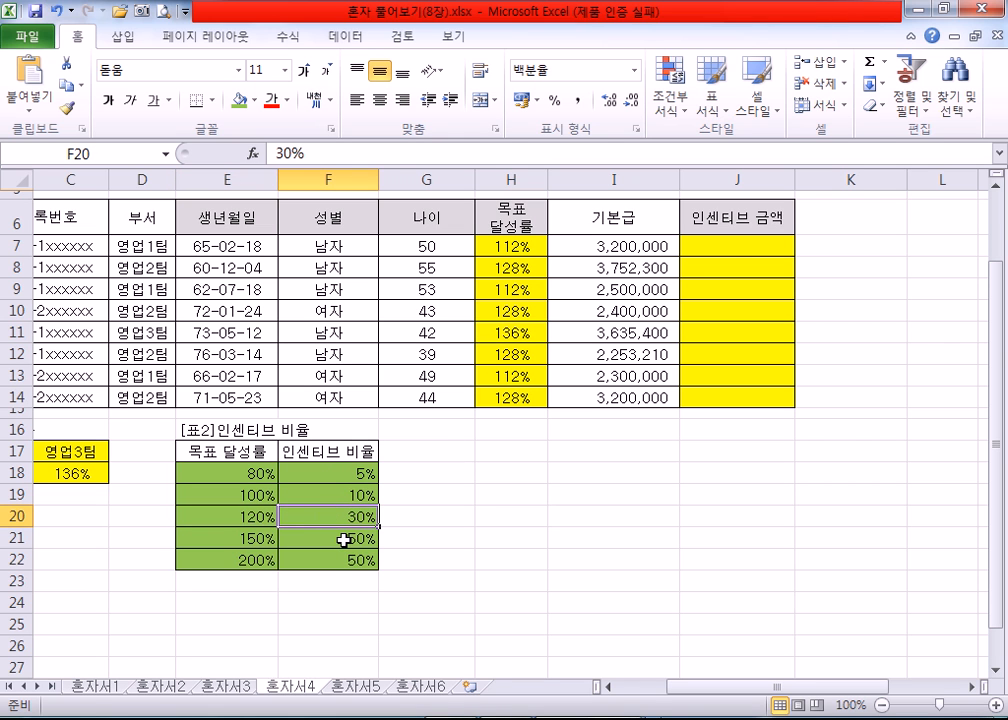
# Step: Start the 인센티브 금액 formula in J7 with the 기본급 multiplication =I7*
pyautogui.click(721, 247)
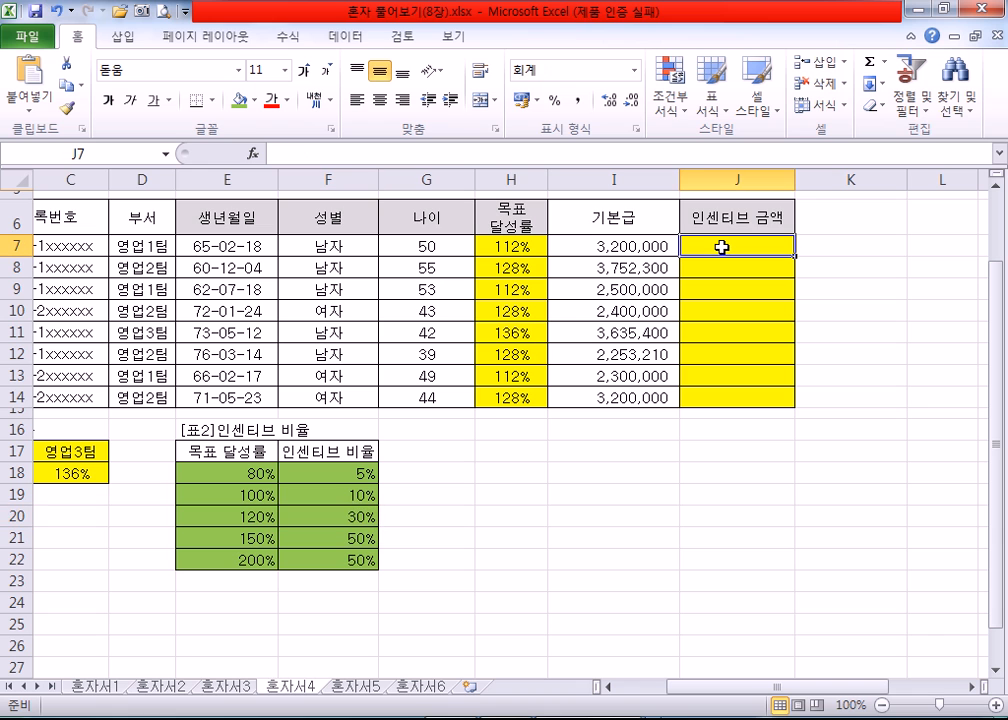
pyautogui.write('-')
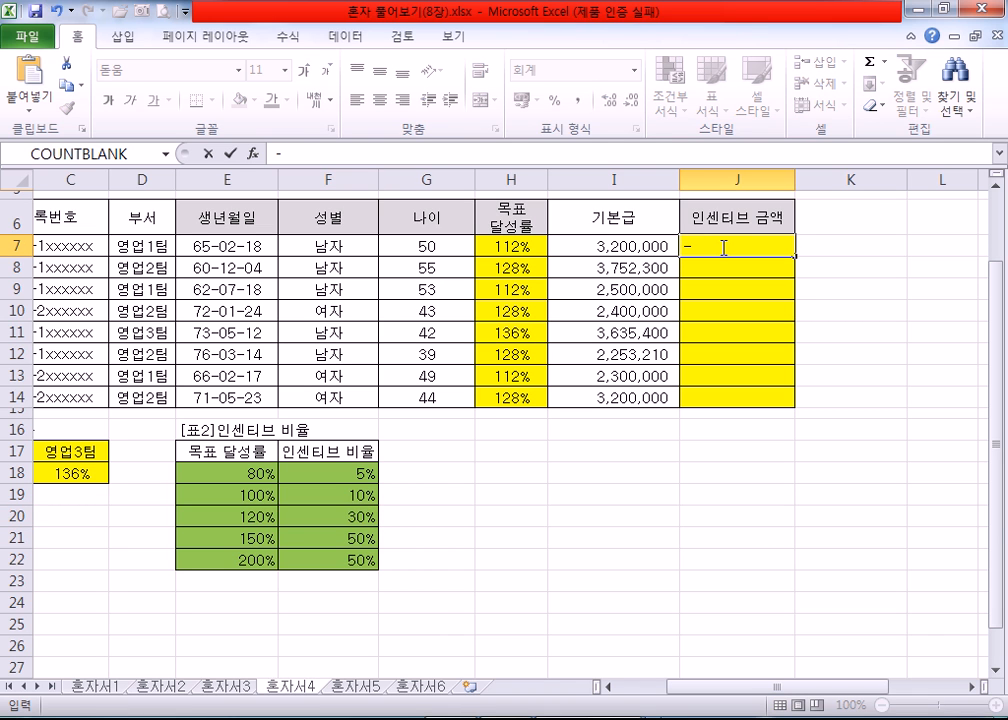
pyautogui.press('Escape')
pyautogui.write('=')
pyautogui.click(585, 242)
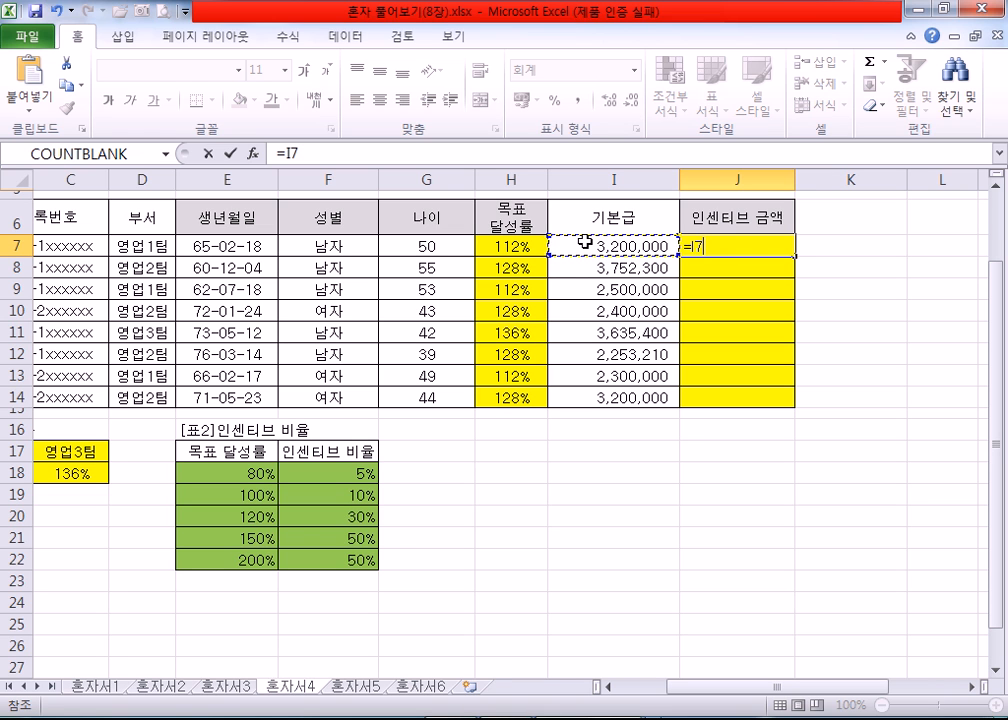
pyautogui.write('*')
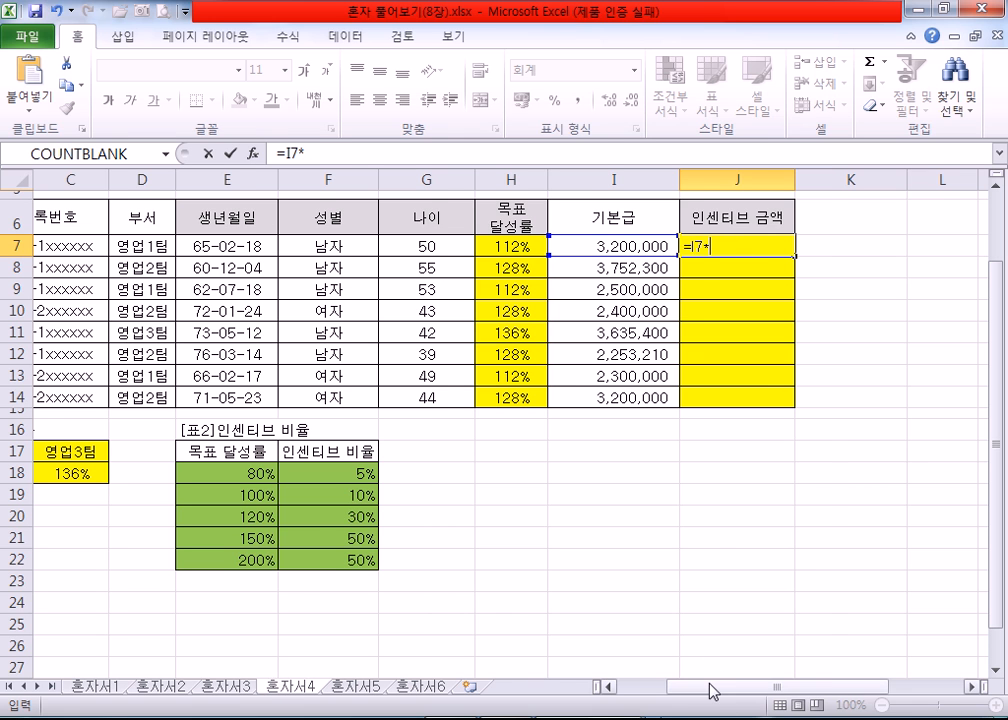
# Step: Add VLOOKUP to the J7 formula, open its function arguments and set Lookup_value to H7
pyautogui.moveTo(712, 690); pyautogui.dragTo(692, 690)
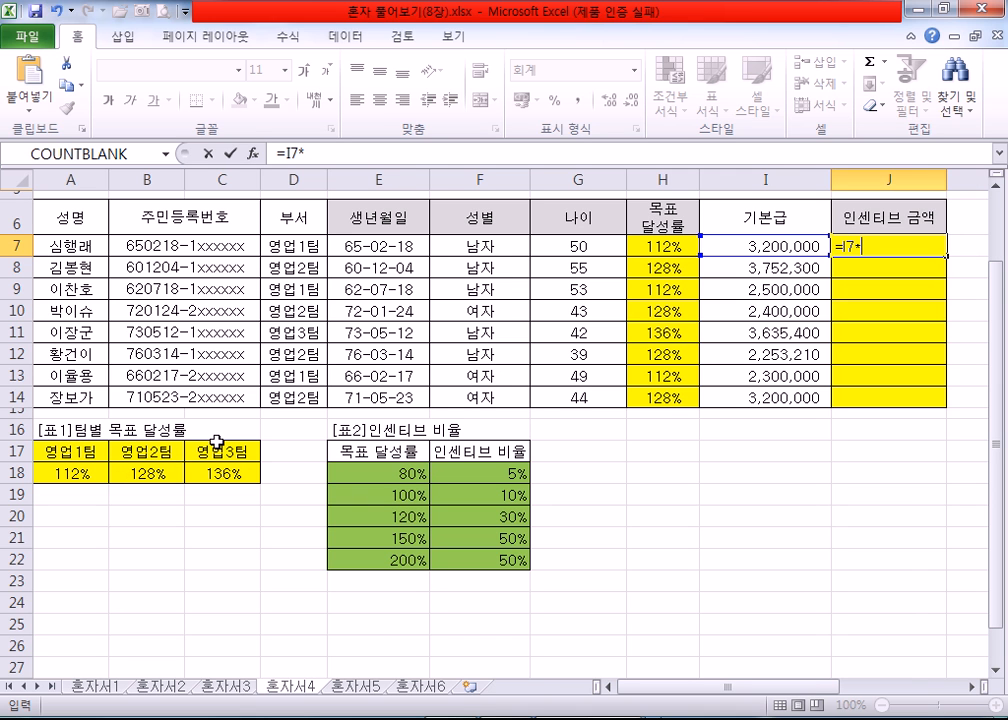
pyautogui.click(970, 687)
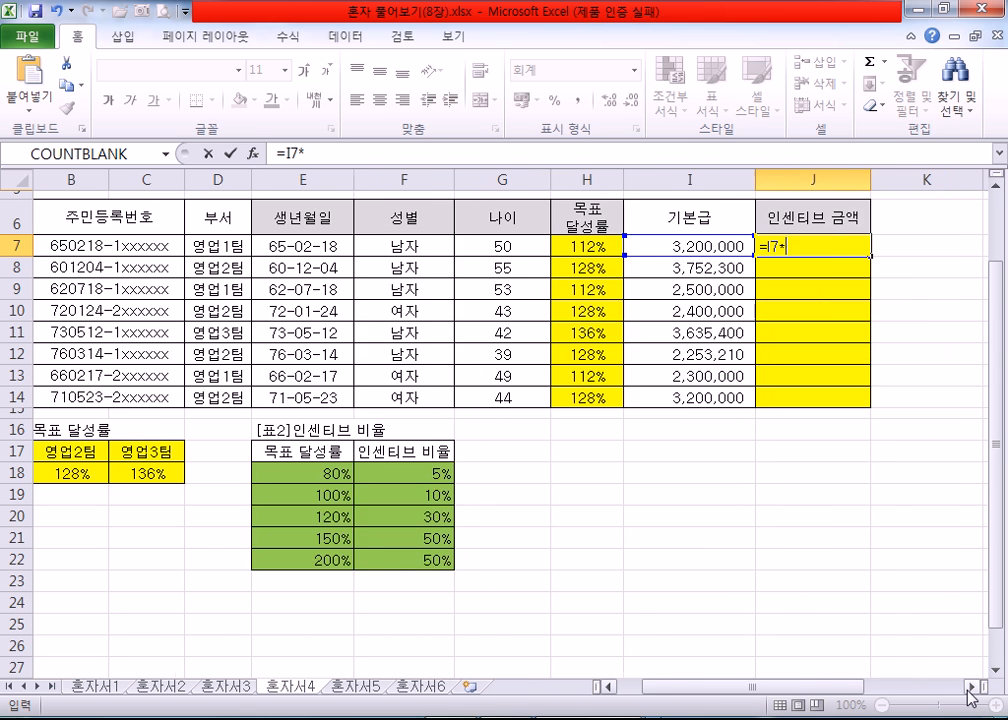
pyautogui.click(970, 687)
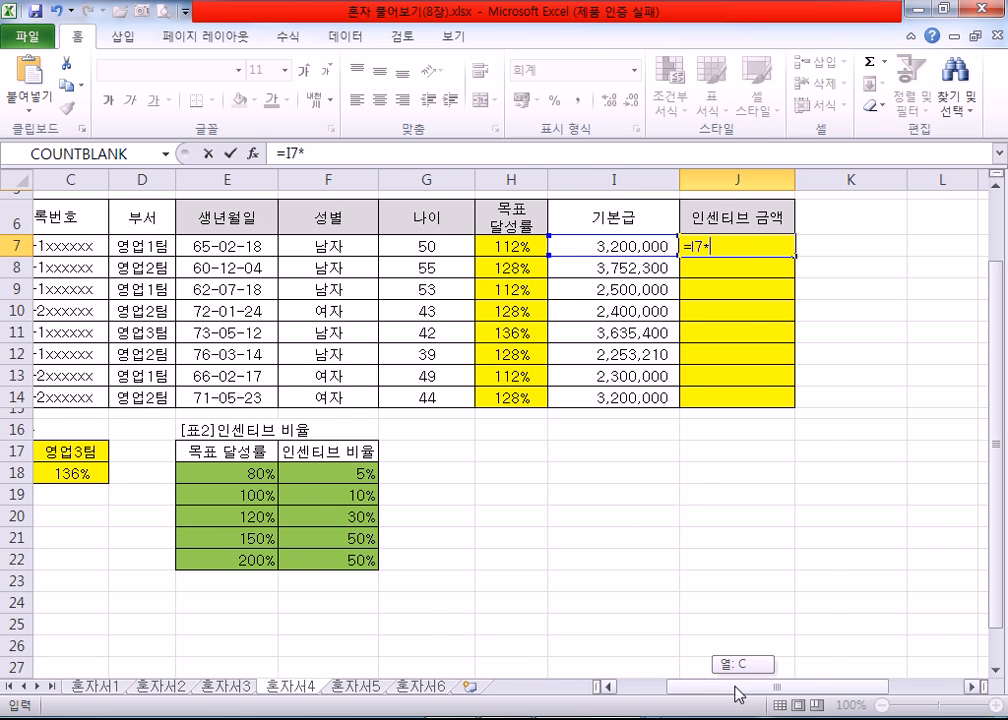
pyautogui.moveTo(744, 688); pyautogui.dragTo(688, 688)
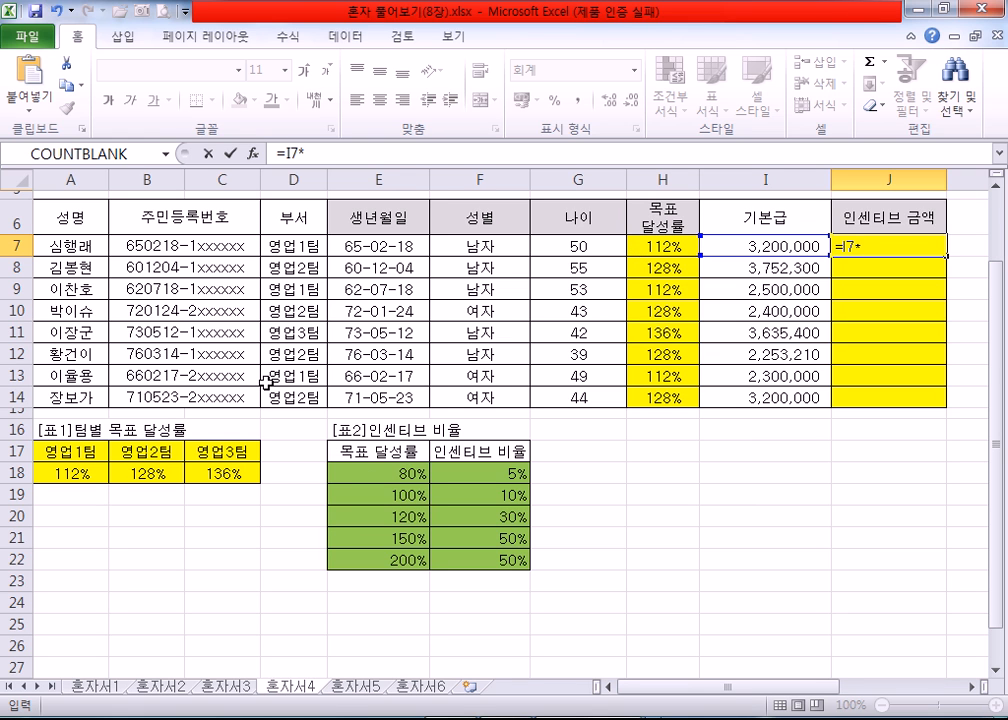
pyautogui.moveTo(729, 688); pyautogui.dragTo(760, 690)
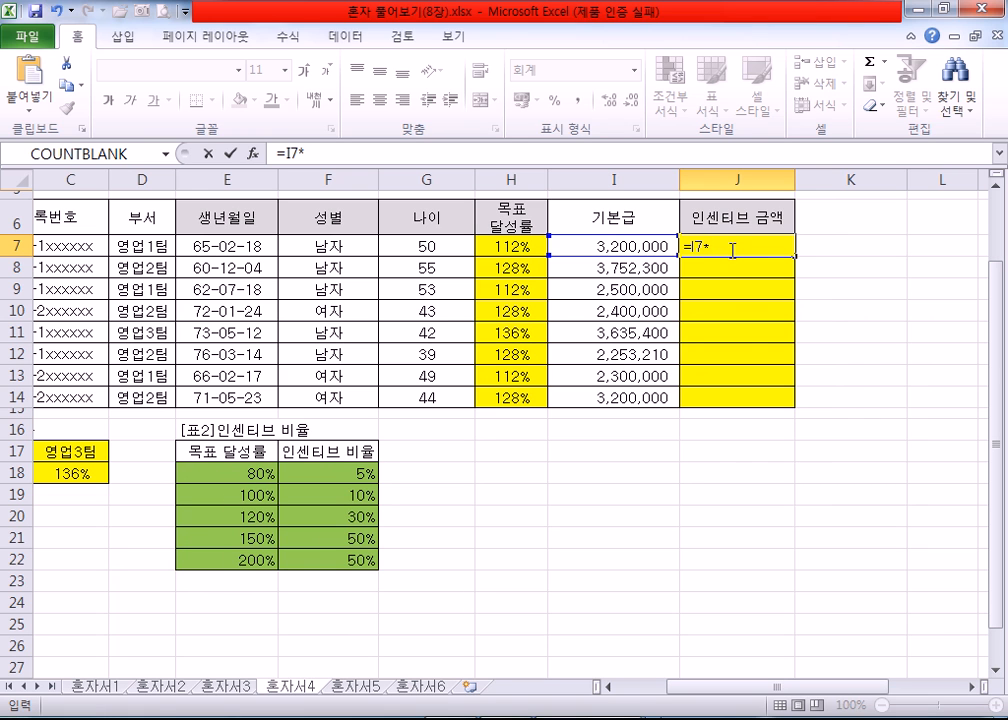
pyautogui.write('V')
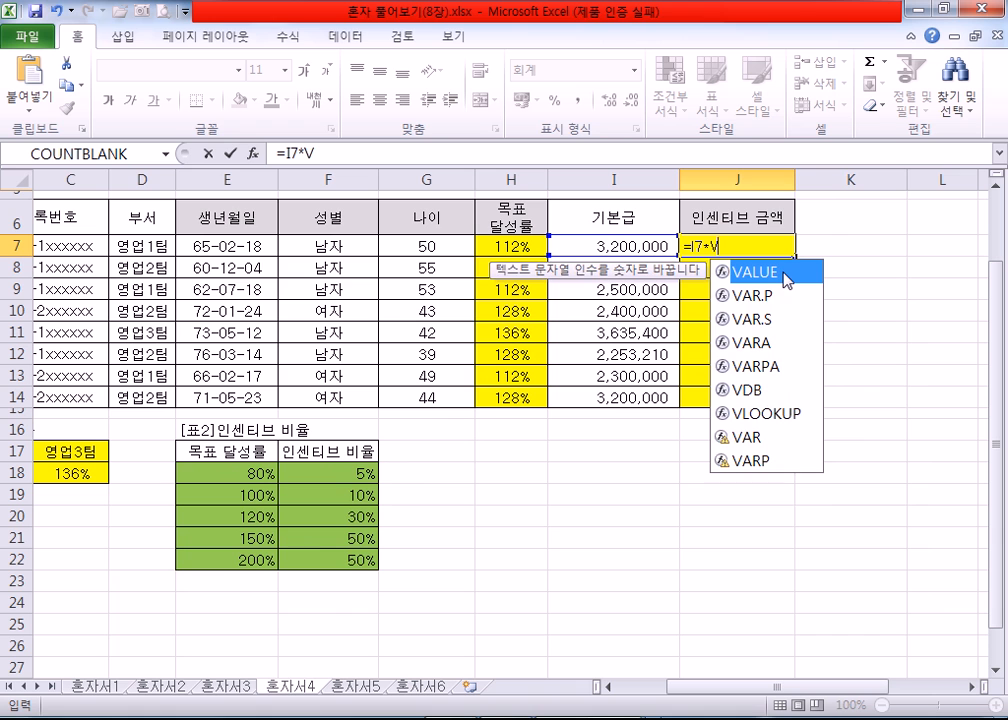
pyautogui.write('L')
pyautogui.doubleClick(778, 271)
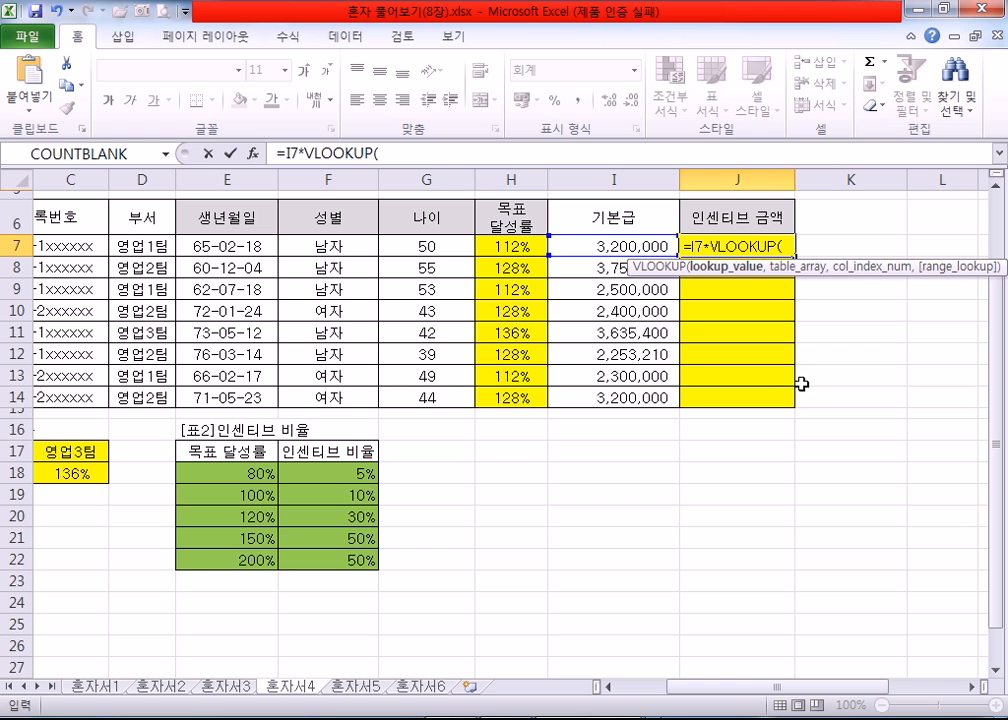
pyautogui.click(253, 153)
pyautogui.moveTo(486, 268); pyautogui.dragTo(638, 278)
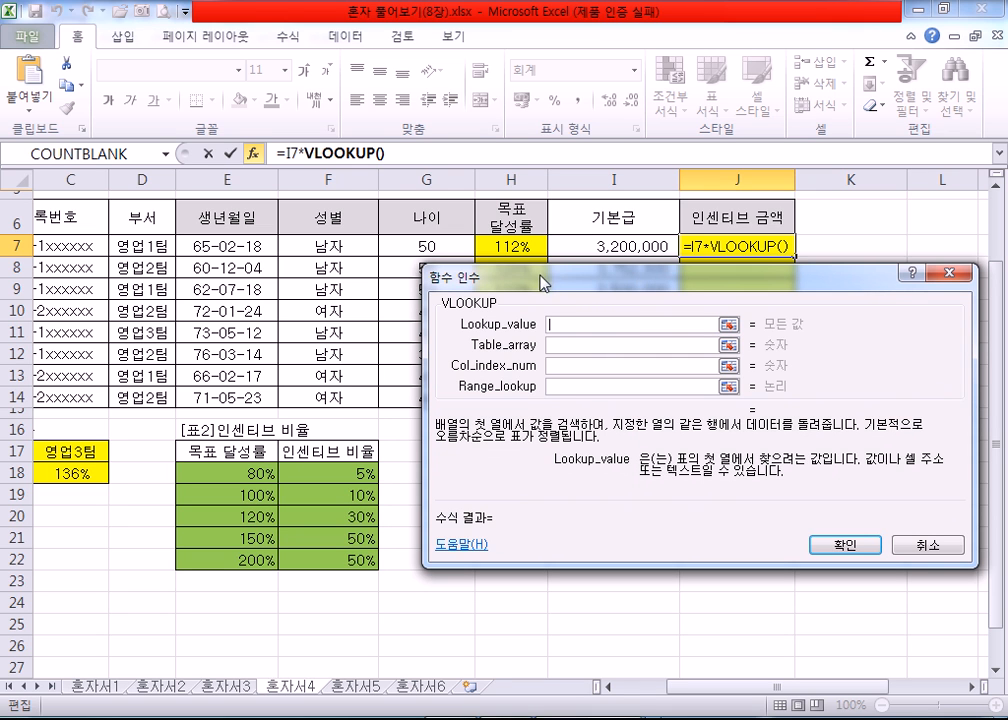
pyautogui.click(515, 245)
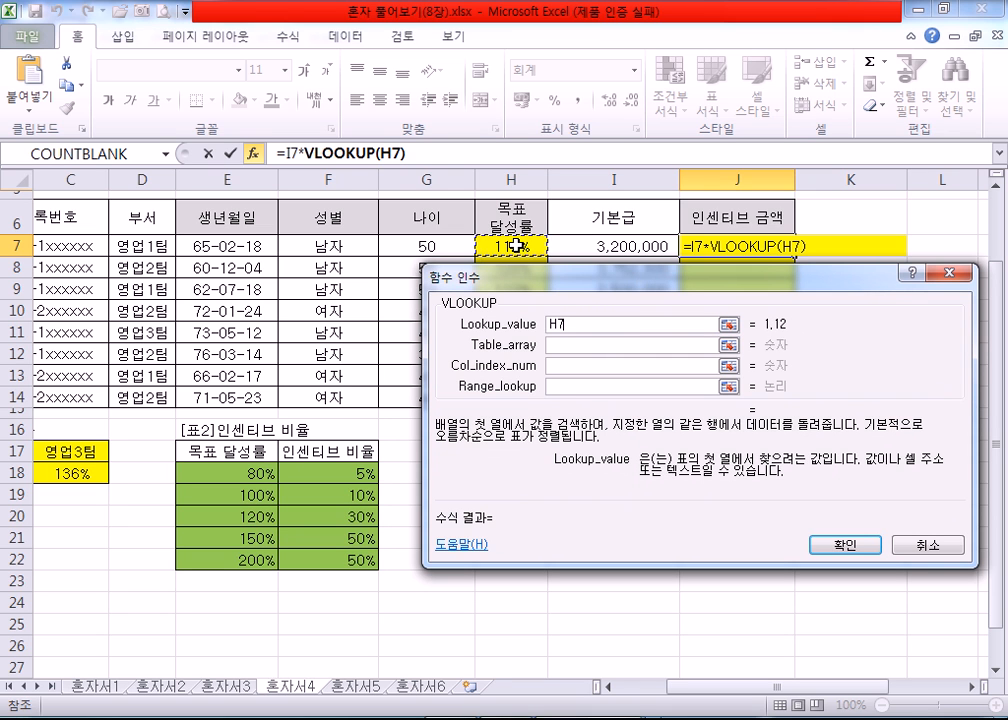
# Step: Set the VLOOKUP Table_array to the 인센티브 비율 table as the absolute range $E$18:$F$22
pyautogui.click(589, 344)
pyautogui.moveTo(216, 470); pyautogui.dragTo(331, 556)
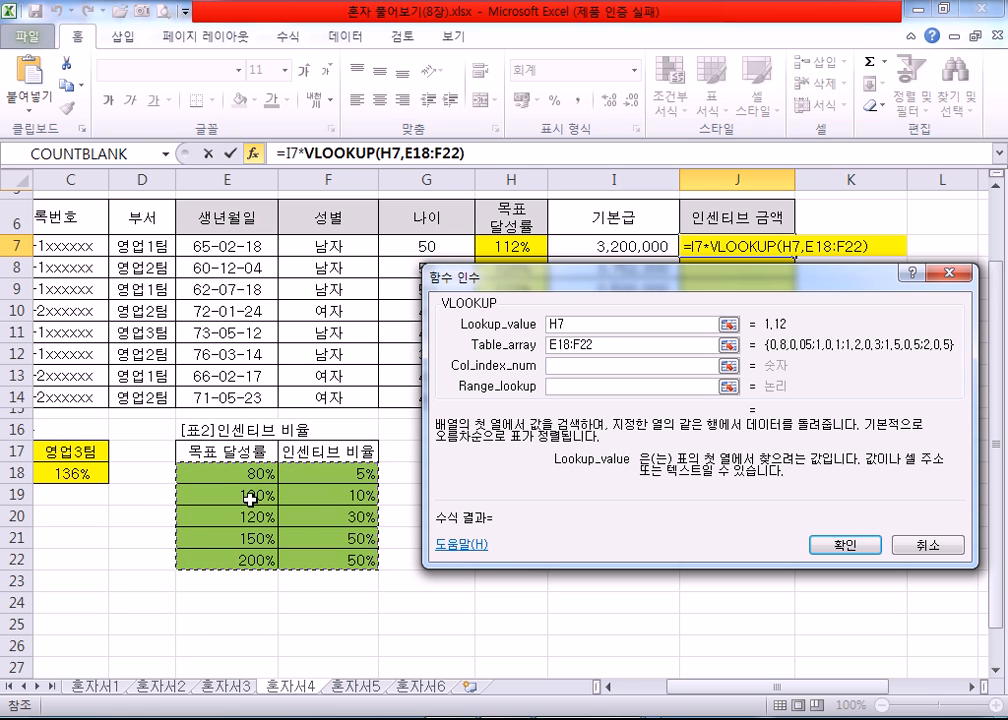
pyautogui.press('F4')
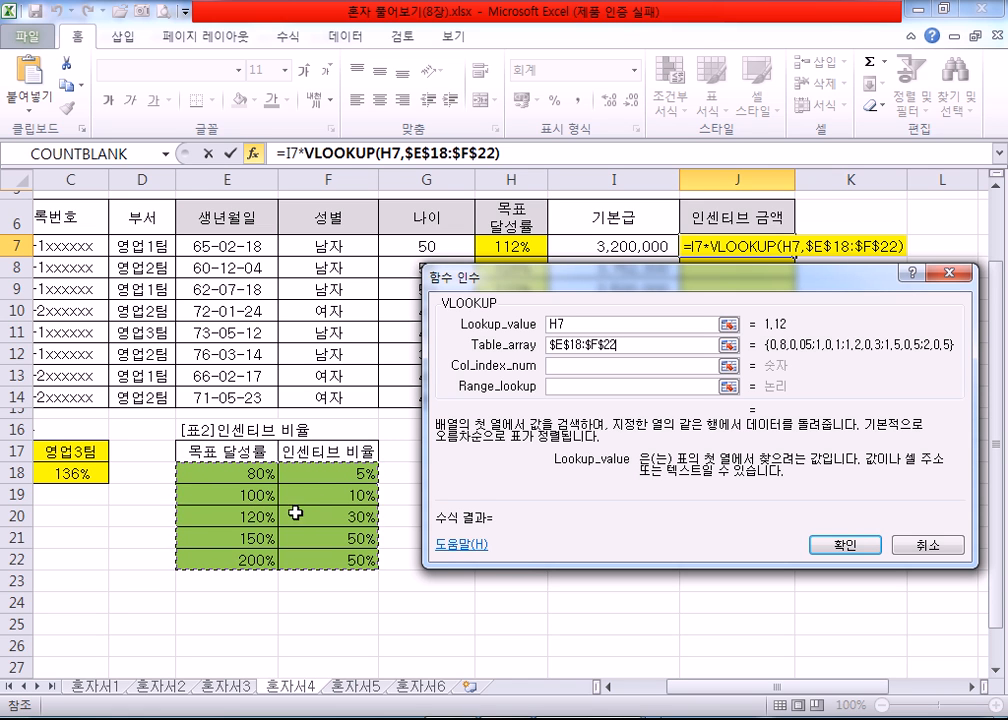
# Step: Set the VLOOKUP Col_index_num to 2, go to Range_lookup and compare the 목표 달성률 column with the 인센티브 비율 table
pyautogui.click(580, 365)
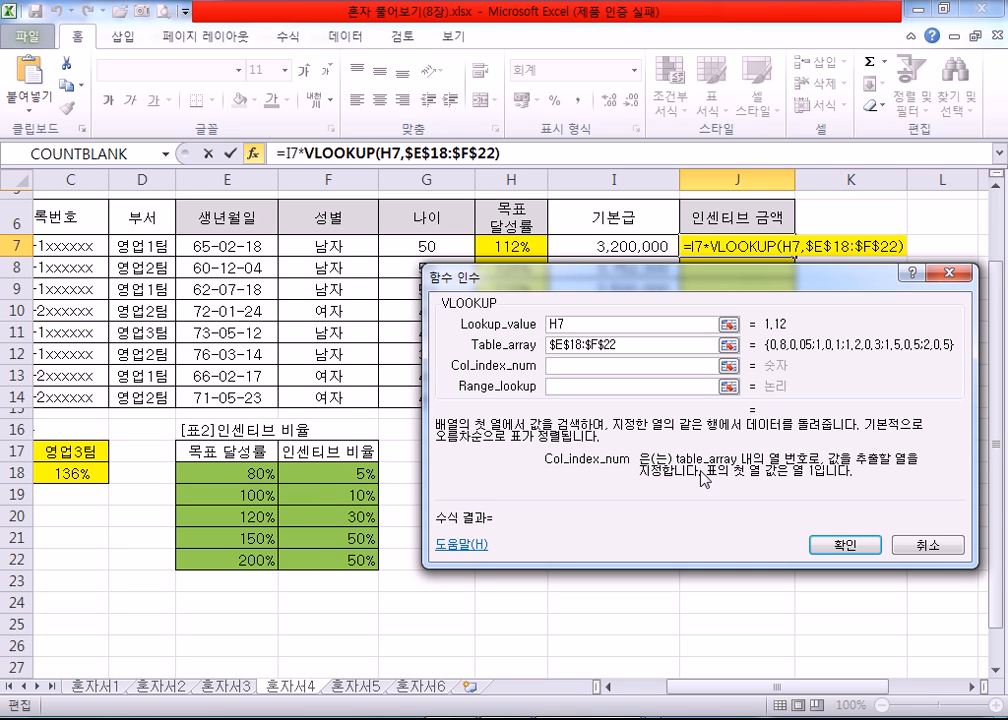
pyautogui.write('2')
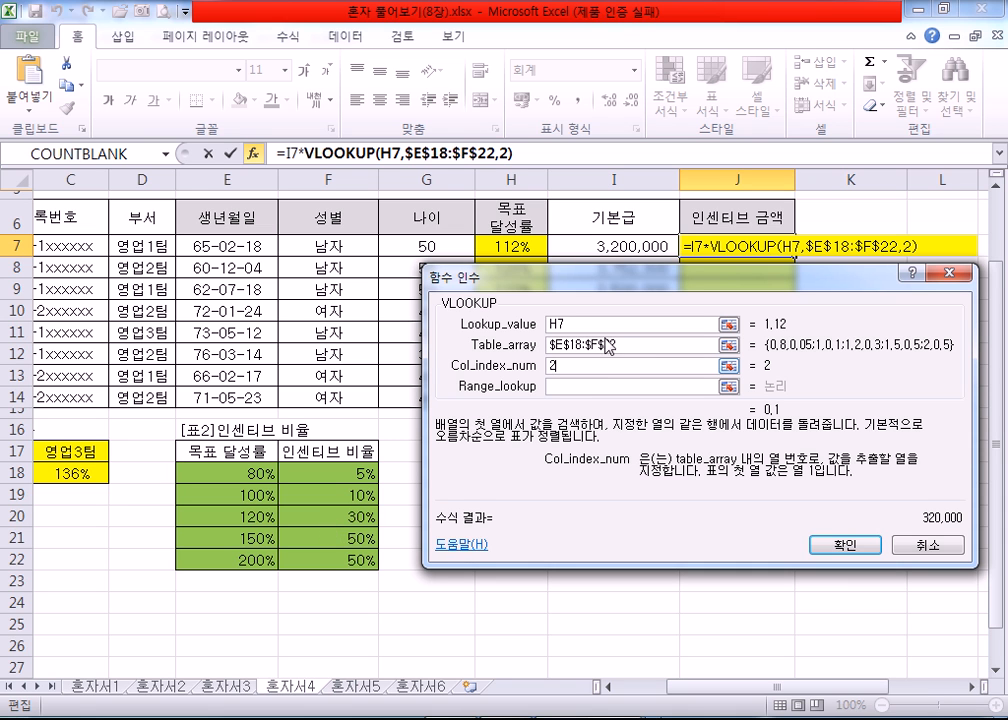
pyautogui.click(591, 389)
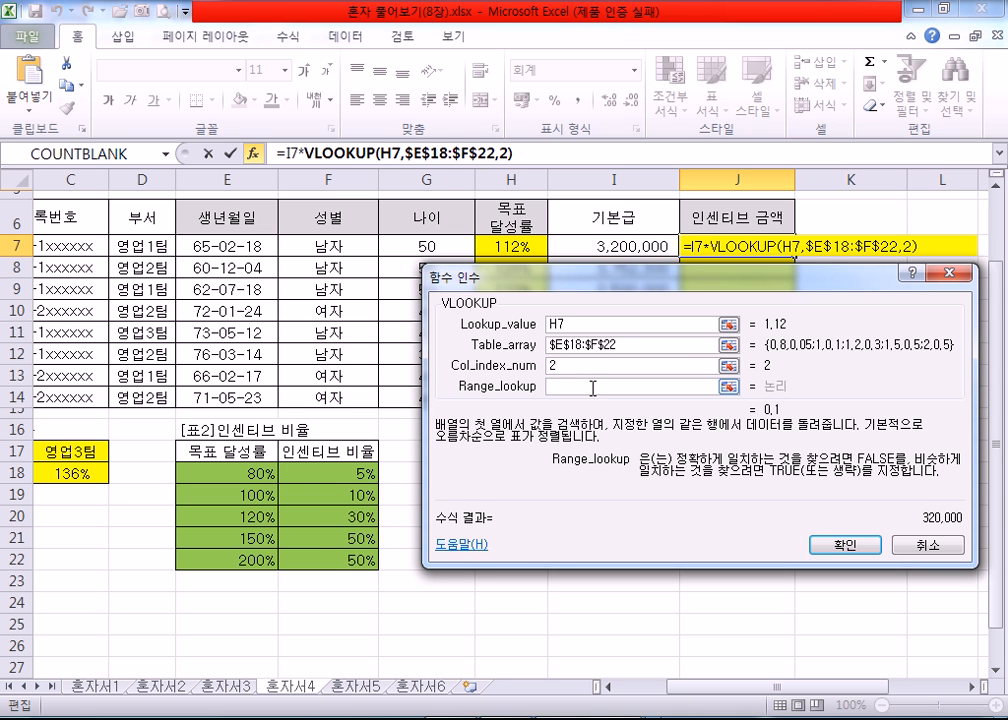
pyautogui.moveTo(805, 689); pyautogui.dragTo(660, 686)
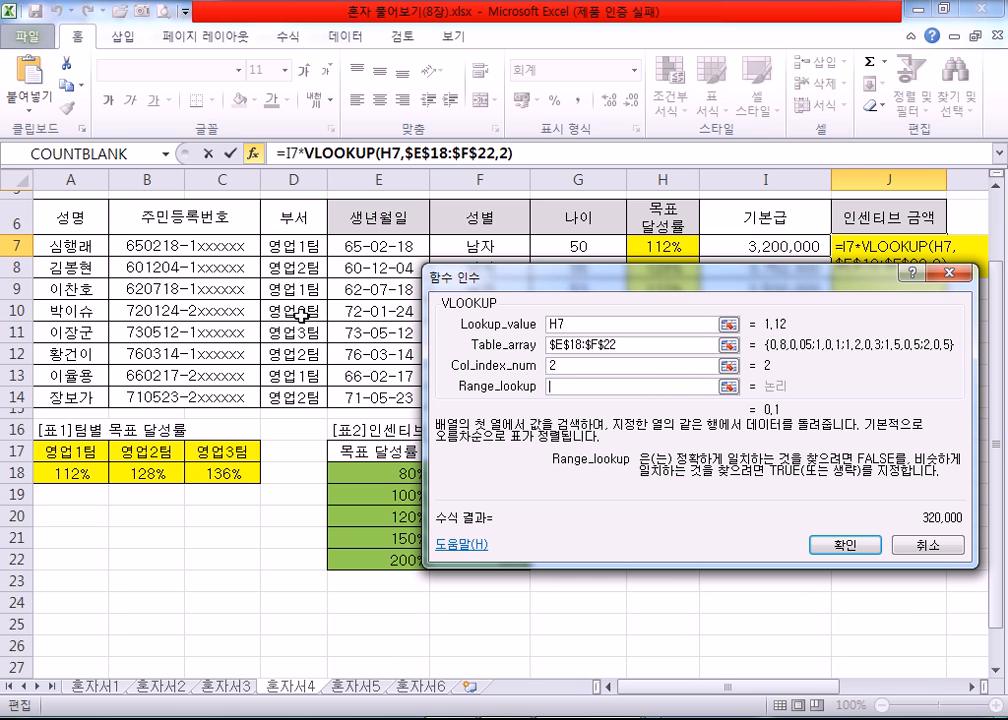
pyautogui.moveTo(691, 687); pyautogui.dragTo(826, 703)
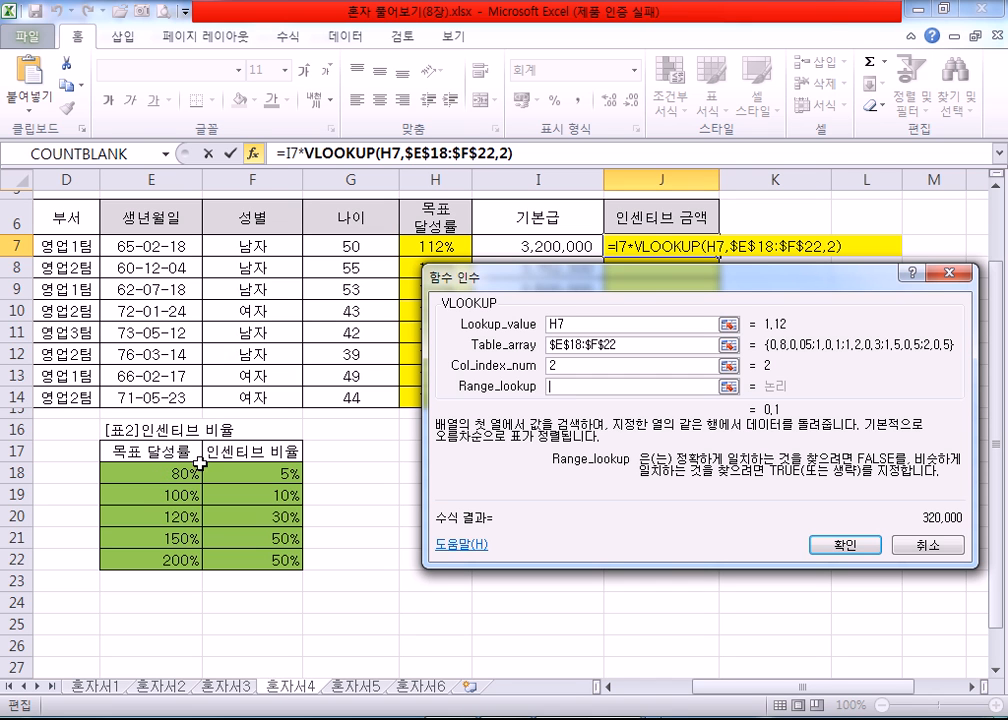
pyautogui.moveTo(445, 281); pyautogui.dragTo(541, 304)
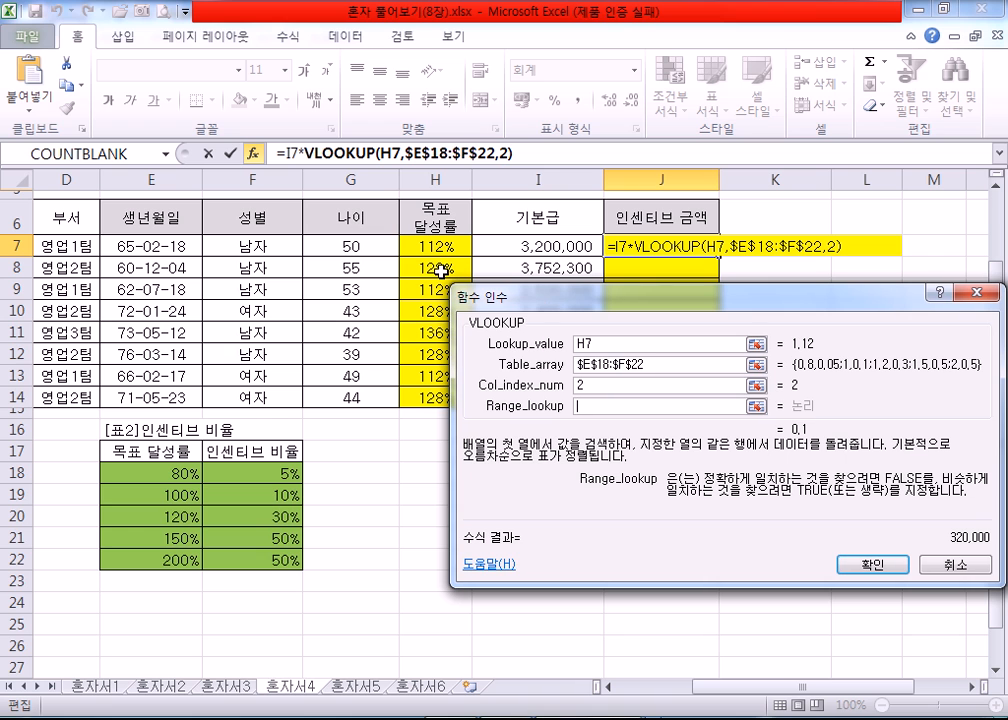
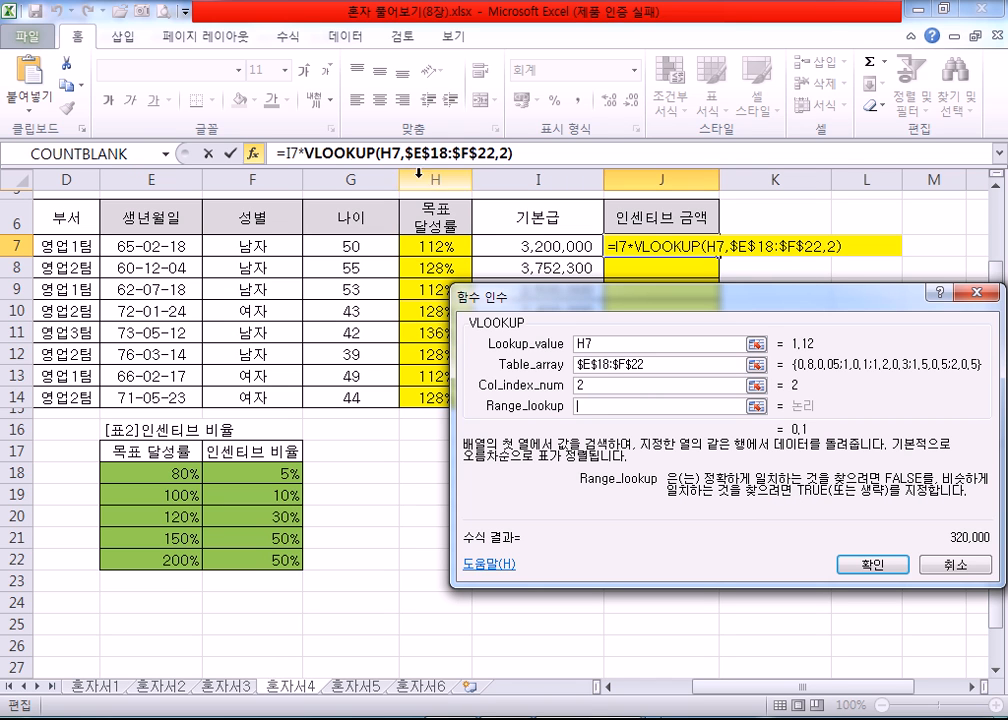
# Step: Check the I7 and VLOOKUP parts of the J7 formula, leave Range_lookup empty and confirm the formula
pyautogui.click(289, 152)
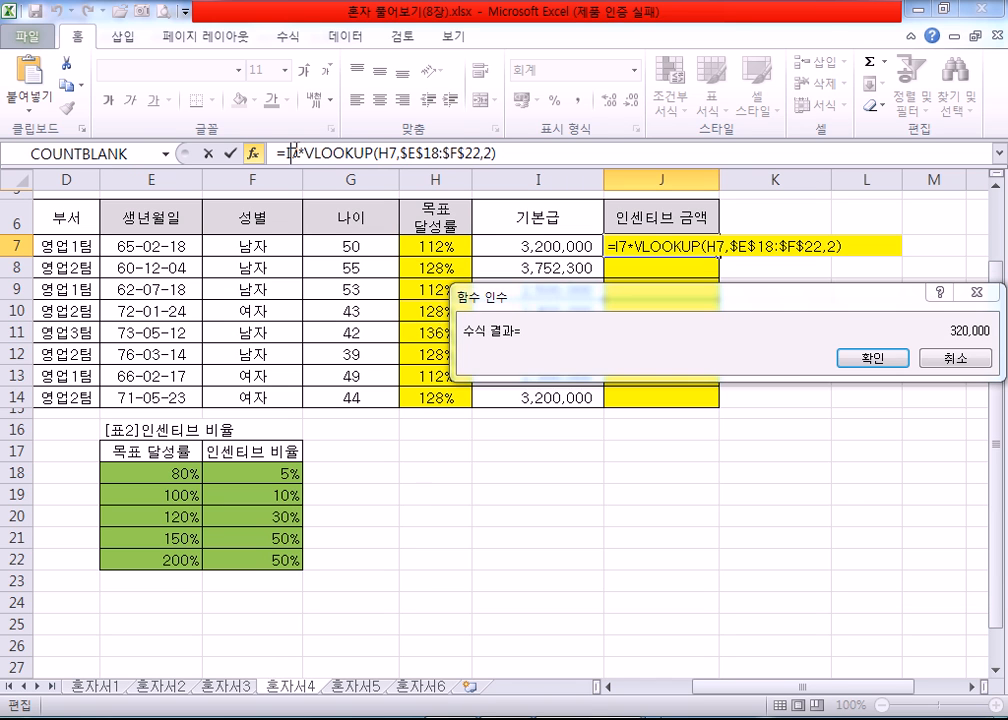
pyautogui.click(290, 152)
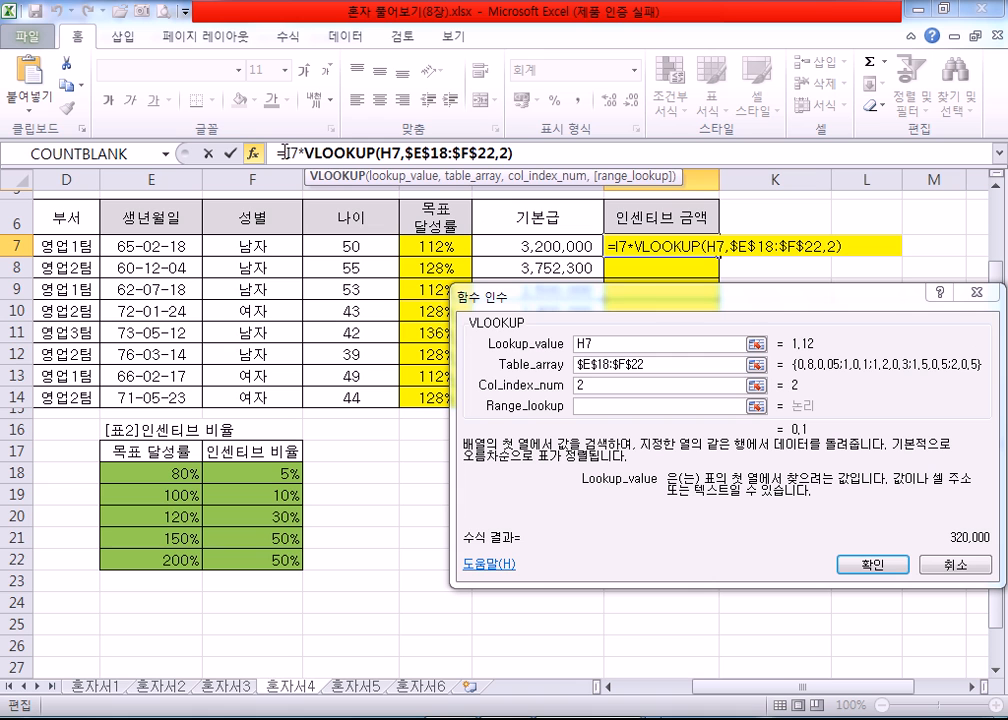
pyautogui.moveTo(285, 153); pyautogui.dragTo(304, 155)
pyautogui.click(315, 154)
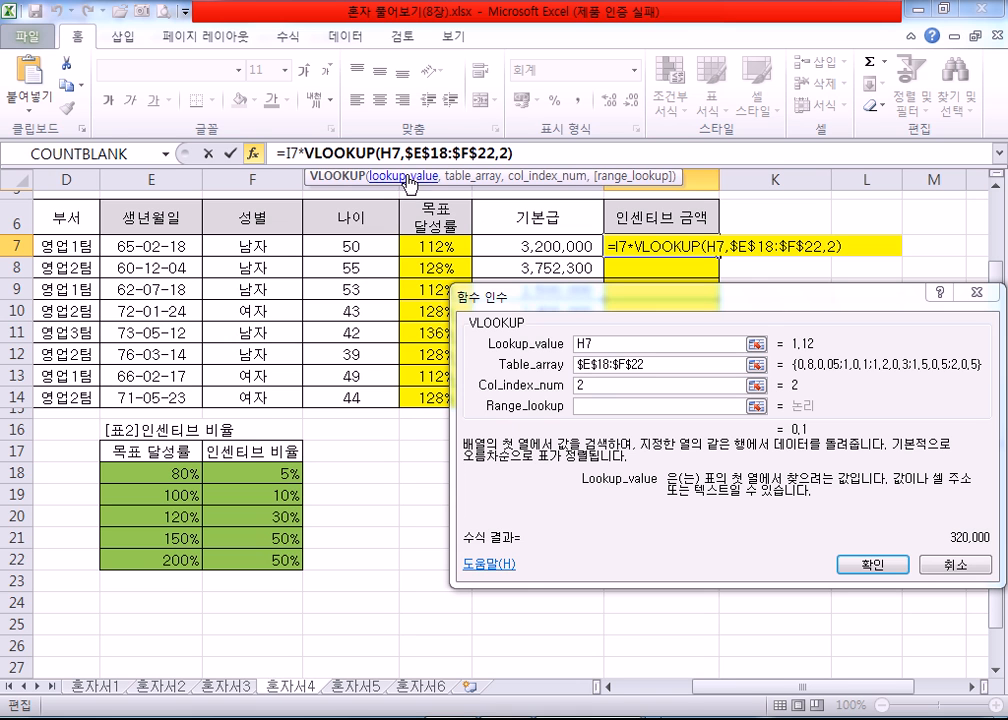
pyautogui.click(884, 566)
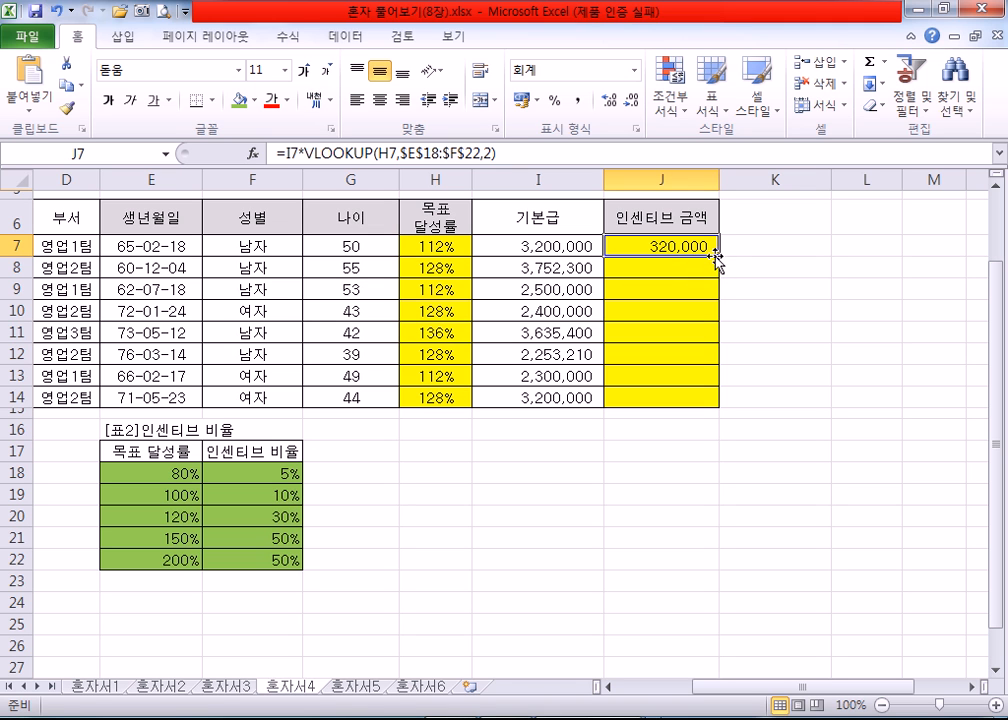
# Step: Fill the 인센티브 금액 formula from J7 down to J14 and deselect the range
pyautogui.moveTo(720, 260); pyautogui.dragTo(721, 410)
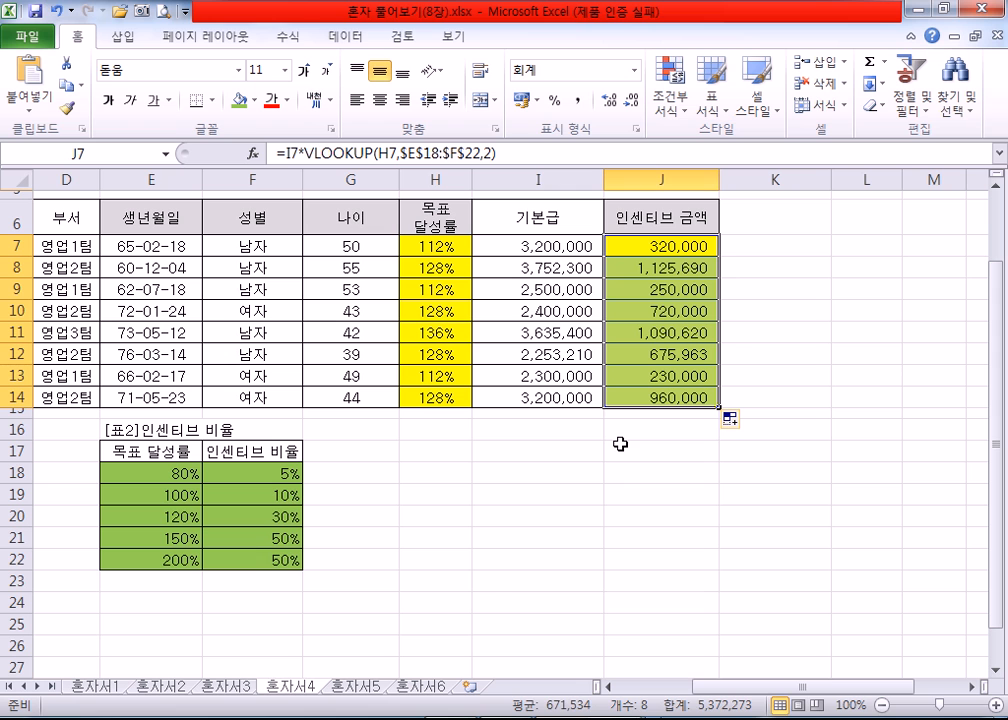
pyautogui.click(553, 336)
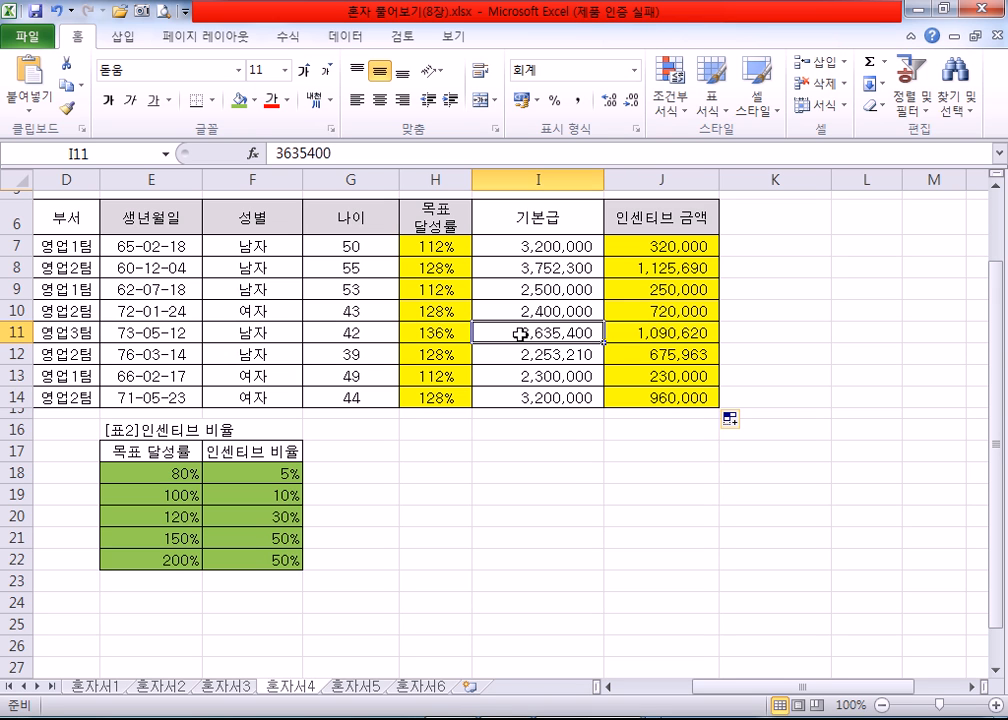
pyautogui.click(554, 430)
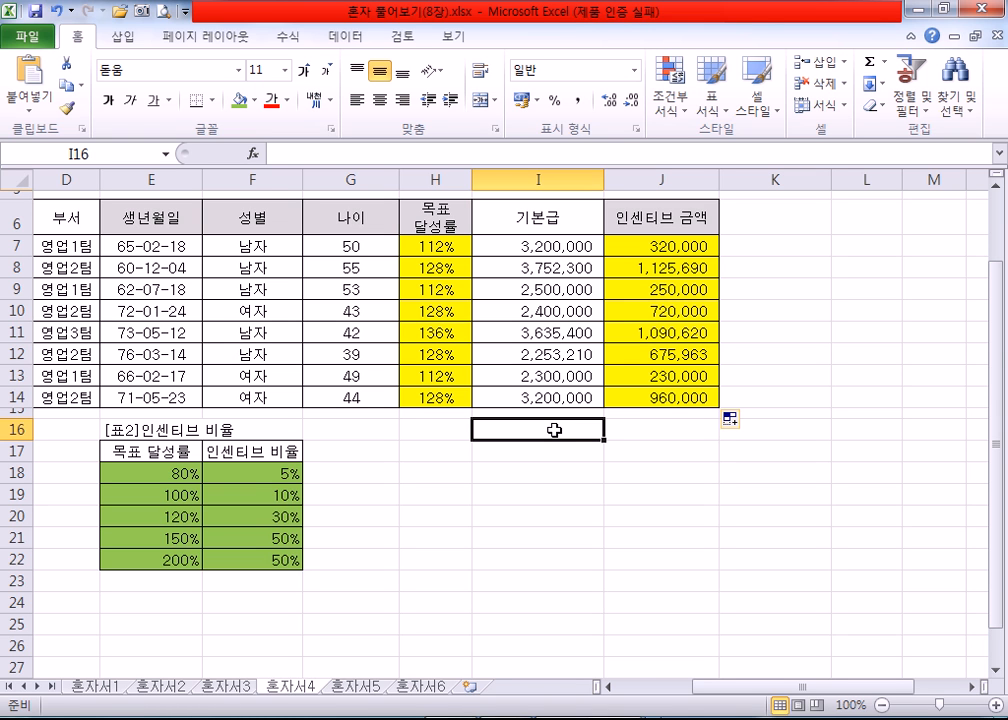
# Step: Go to sheet 혼자서5 and look at the 영업1팀 label in H2 and the 인센티브 금액 values in J7:J14
pyautogui.hotkey('ctrl', 'pagedown')
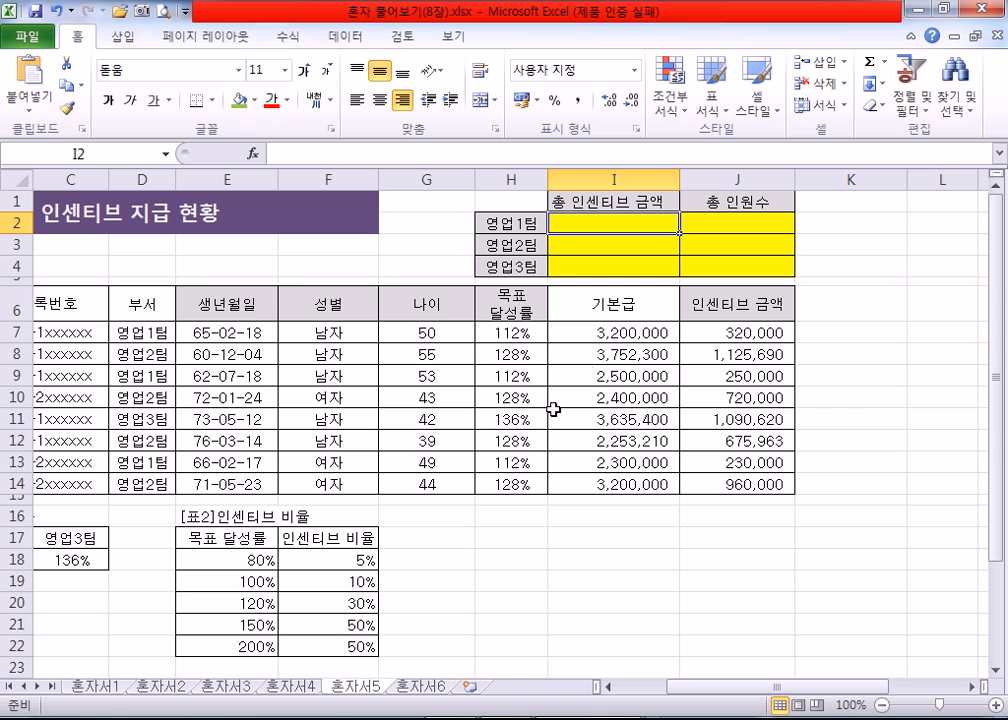
pyautogui.click(513, 228)
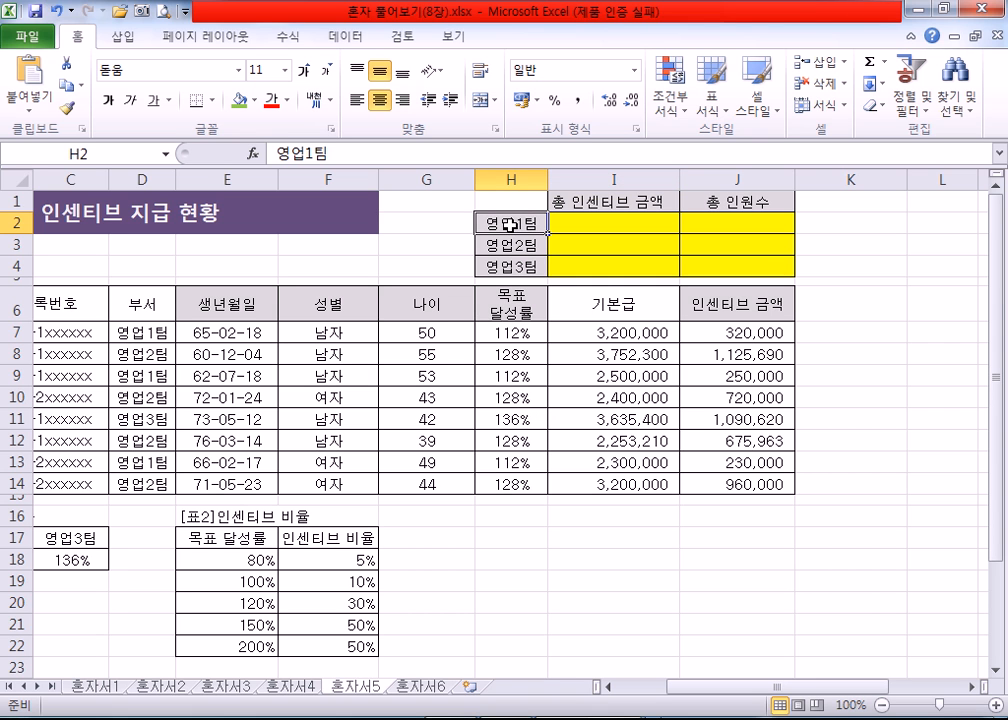
pyautogui.moveTo(712, 328); pyautogui.dragTo(716, 484)
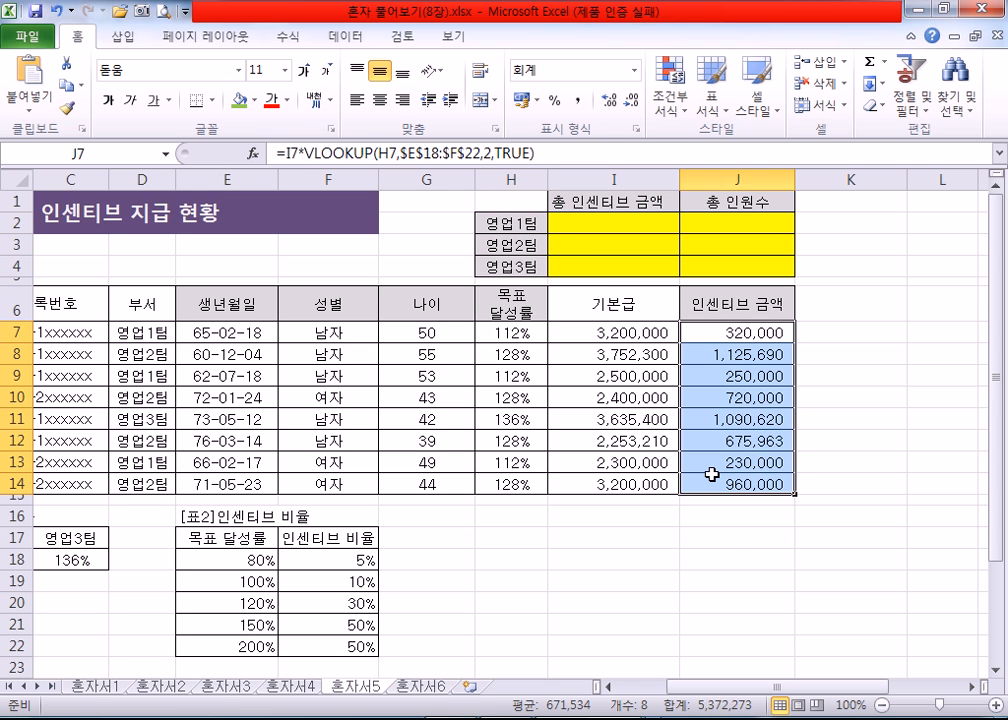
# Step: Start a SUMIF formula in I2 for the 영업1팀 총 인센티브 금액 and open its function arguments
pyautogui.click(557, 225)
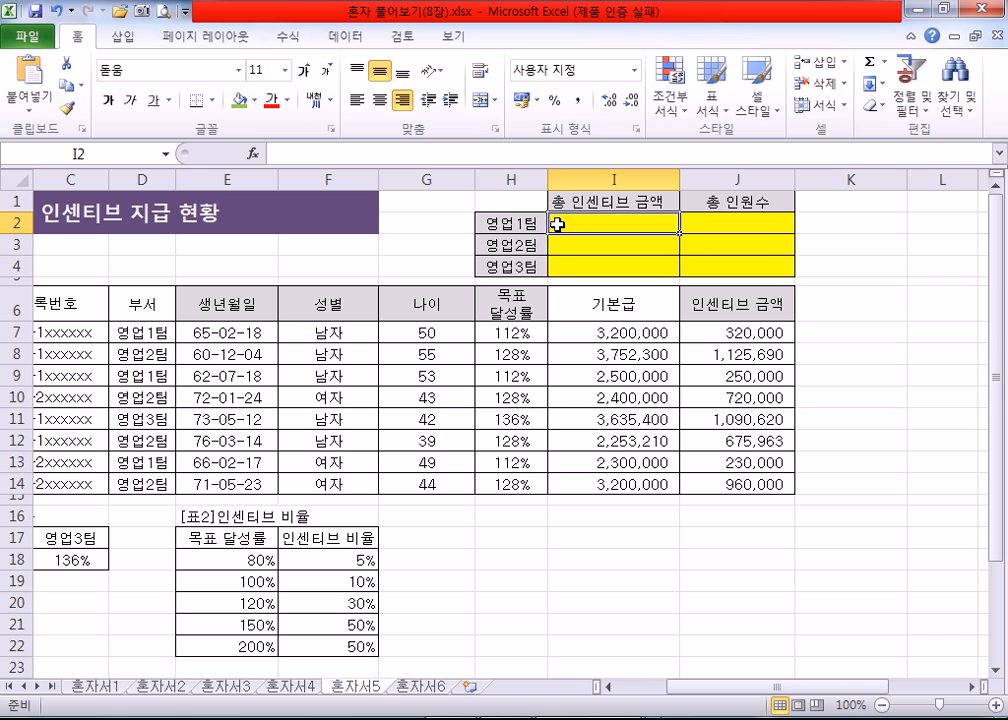
pyautogui.write('=')
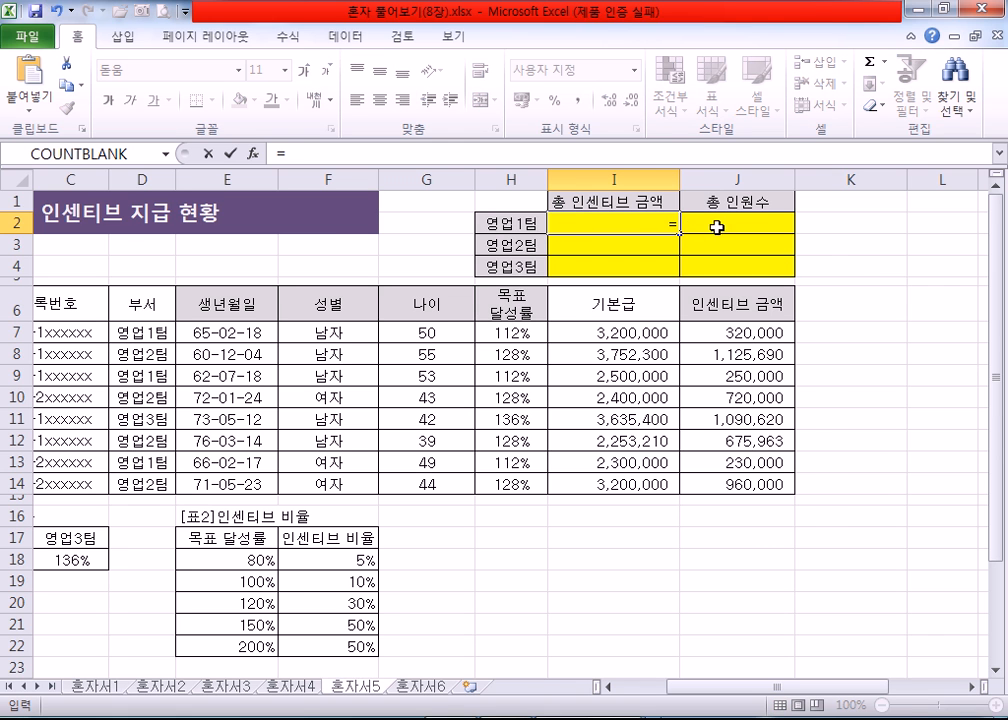
pyautogui.write('SUM')
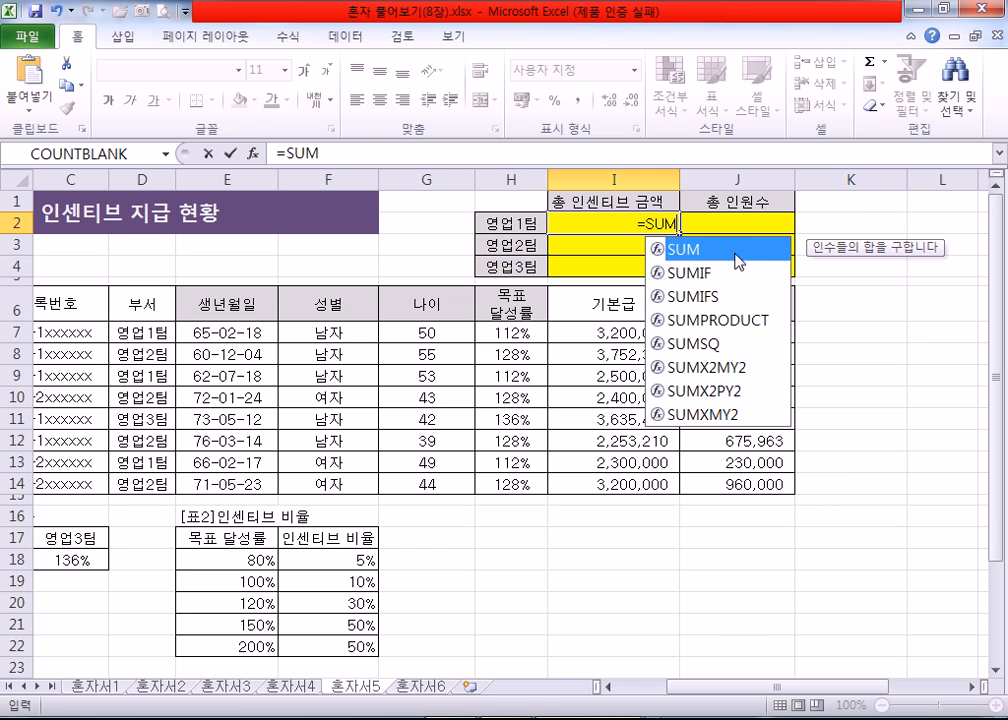
pyautogui.click(727, 278)
pyautogui.doubleClick(728, 274)
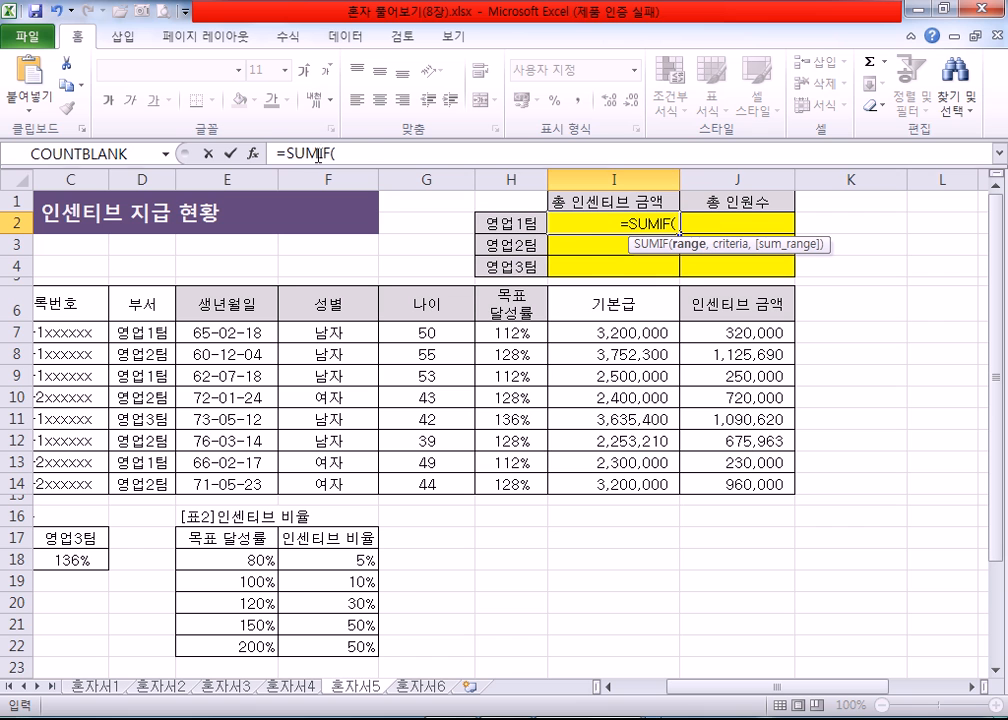
pyautogui.click(253, 153)
pyautogui.moveTo(545, 332); pyautogui.dragTo(303, 350)
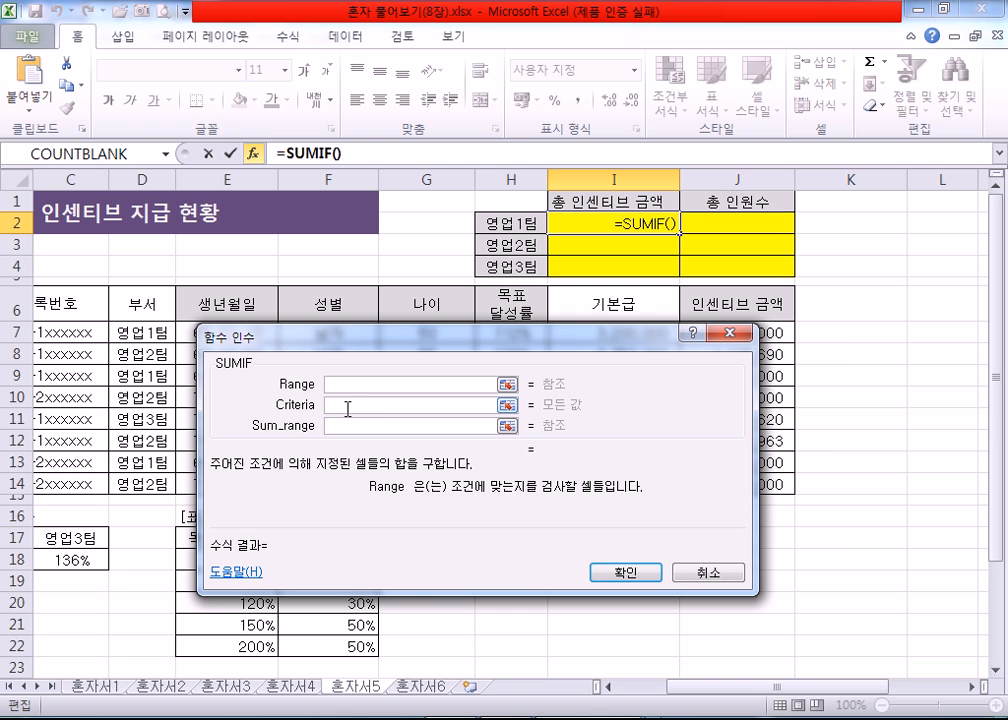
# Step: Set the SUMIF Criteria to H2 and the Range to the 부서 cells D7:D14
pyautogui.click(347, 407)
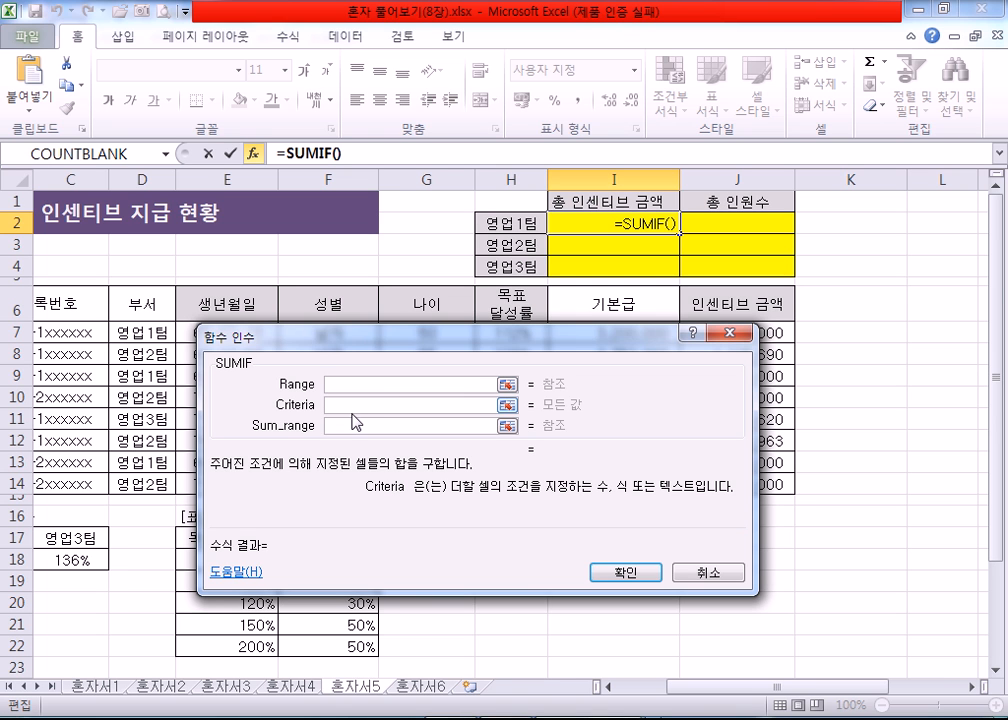
pyautogui.click(511, 226)
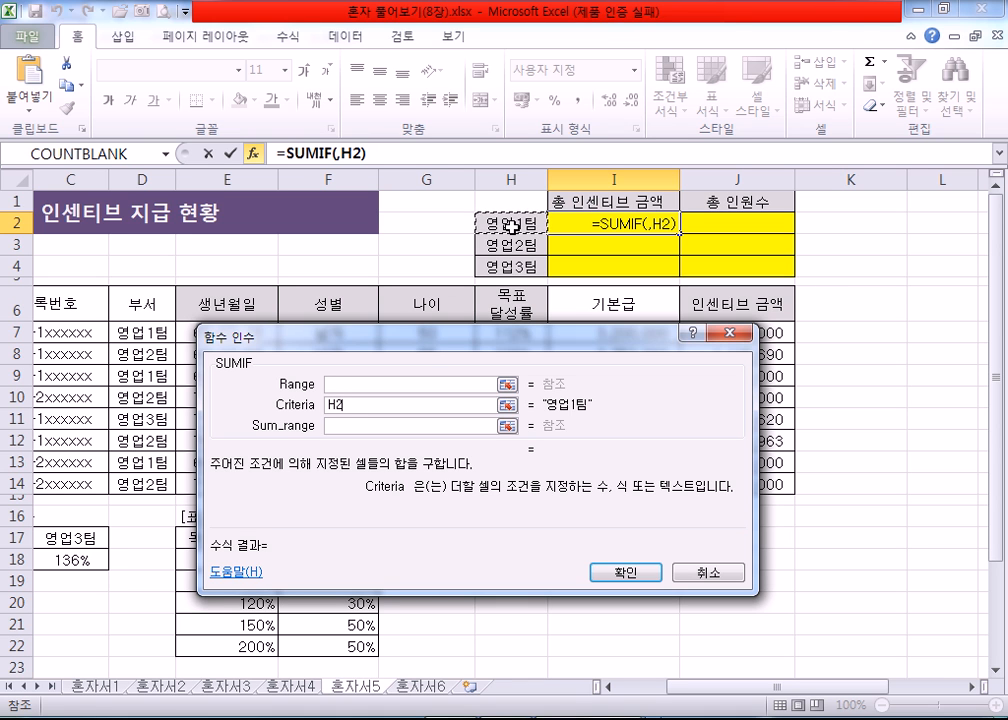
pyautogui.click(372, 386)
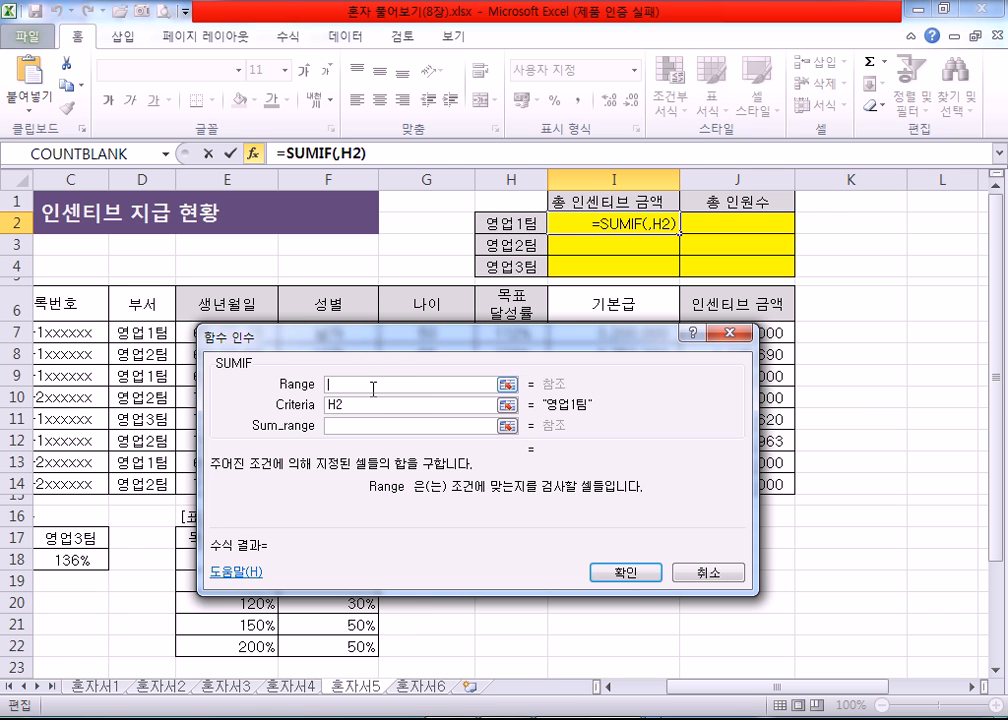
pyautogui.moveTo(142, 331); pyautogui.dragTo(129, 484)
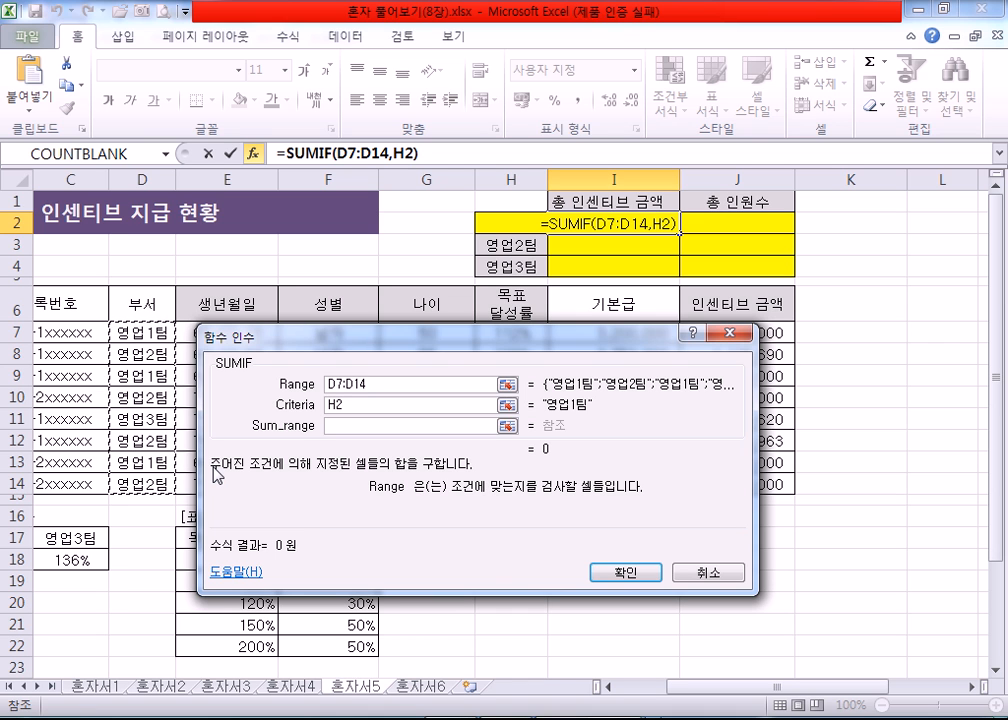
# Step: Set the SUMIF Sum_range to the 인센티브 금액 cells J7:J14 and compare the arguments with the 부서 and 인센티브 금액 columns
pyautogui.click(335, 425)
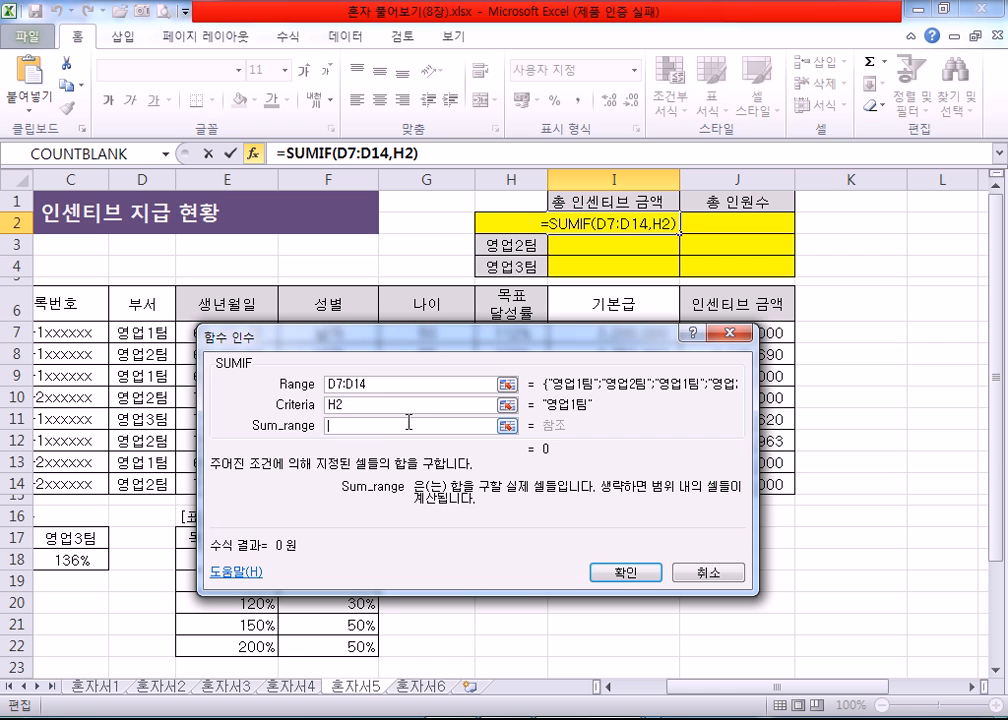
pyautogui.moveTo(505, 340); pyautogui.dragTo(408, 288)
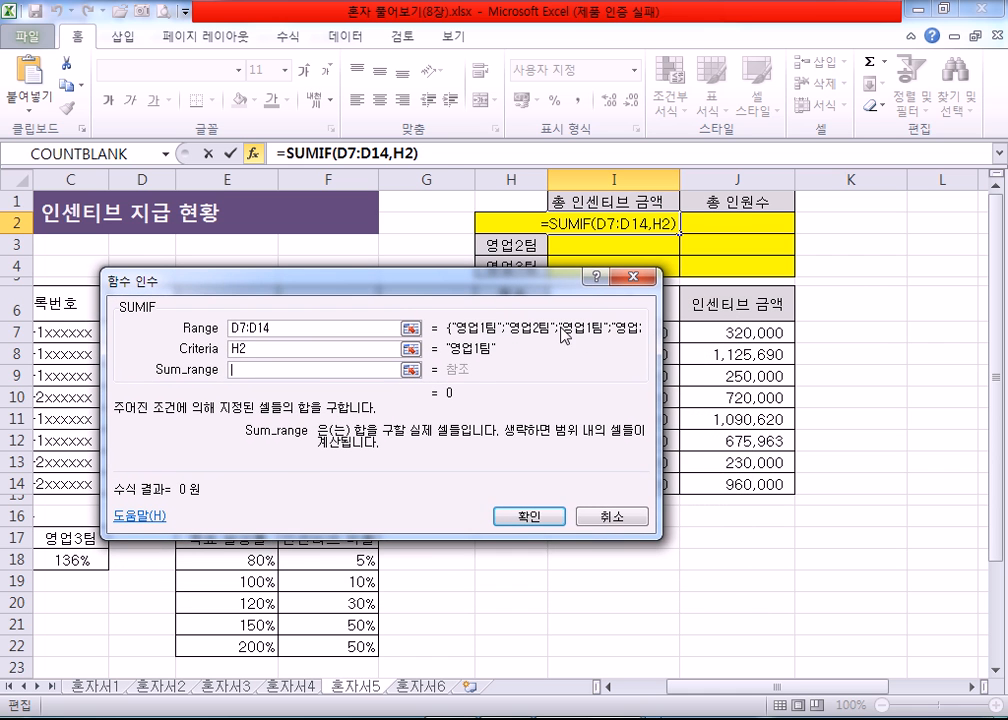
pyautogui.moveTo(740, 331); pyautogui.dragTo(733, 484)
pyautogui.moveTo(415, 342); pyautogui.dragTo(580, 318)
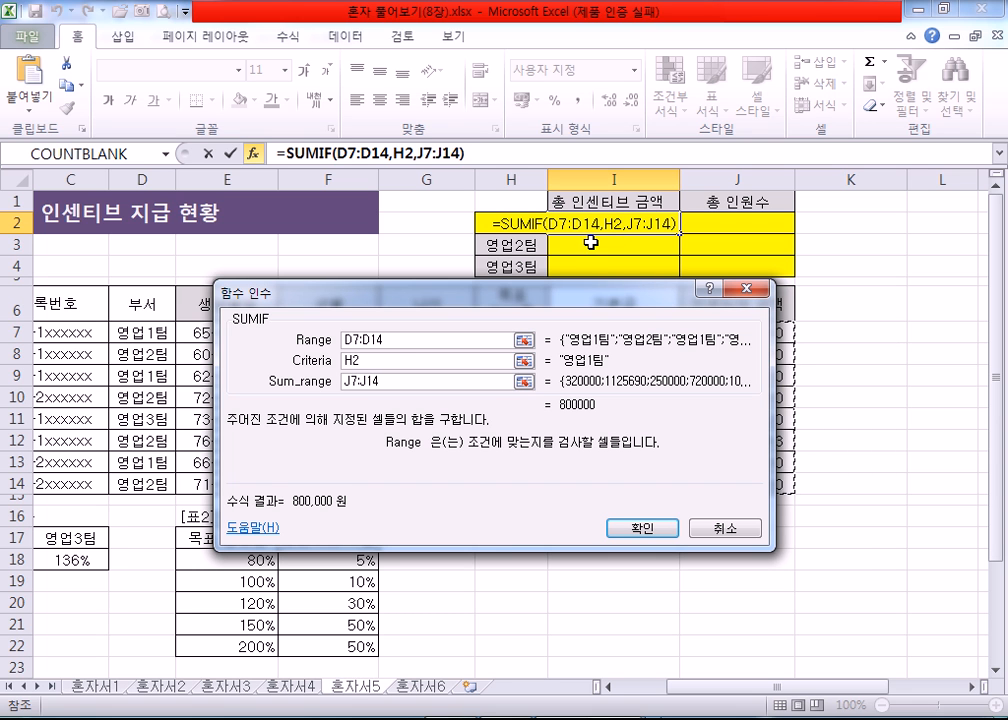
pyautogui.moveTo(593, 295); pyautogui.dragTo(652, 298)
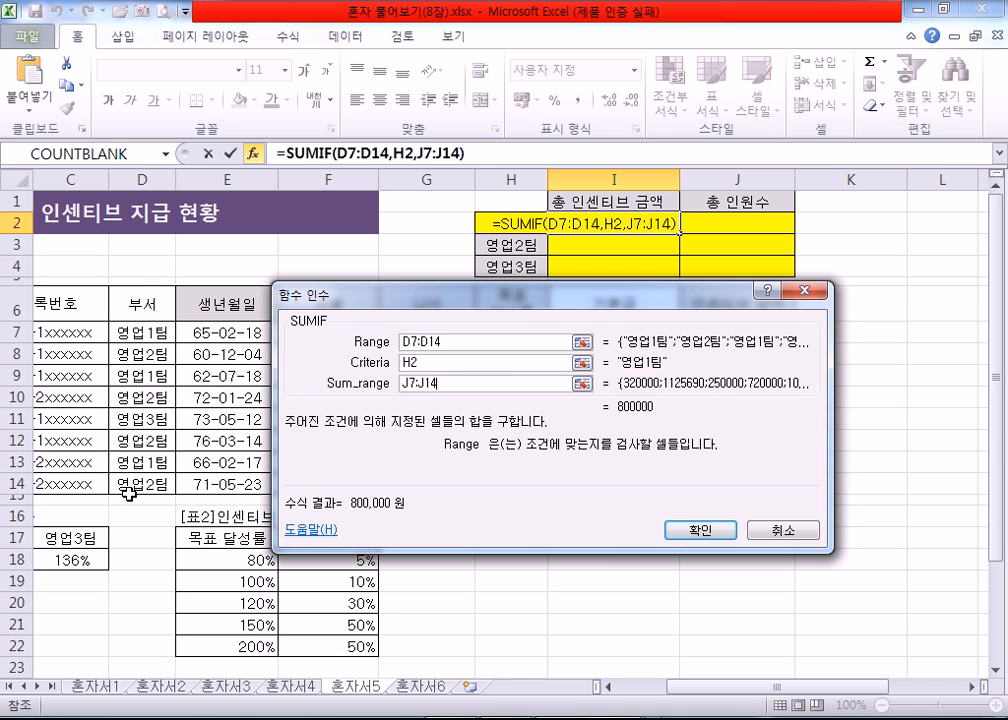
pyautogui.moveTo(478, 308); pyautogui.dragTo(282, 312)
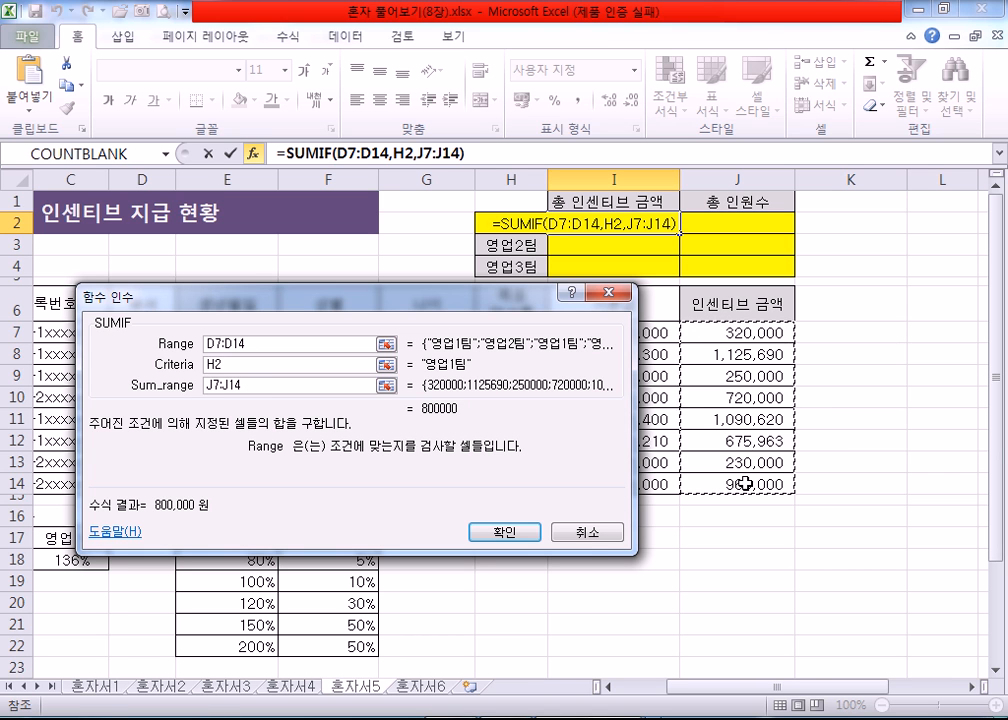
# Step: Make the SUMIF ranges absolute as $D$7:$D$14 and $J$7:$J$14, confirm, and fill the formula down to I4
pyautogui.moveTo(245, 385); pyautogui.dragTo(178, 386)
pyautogui.press('F4')
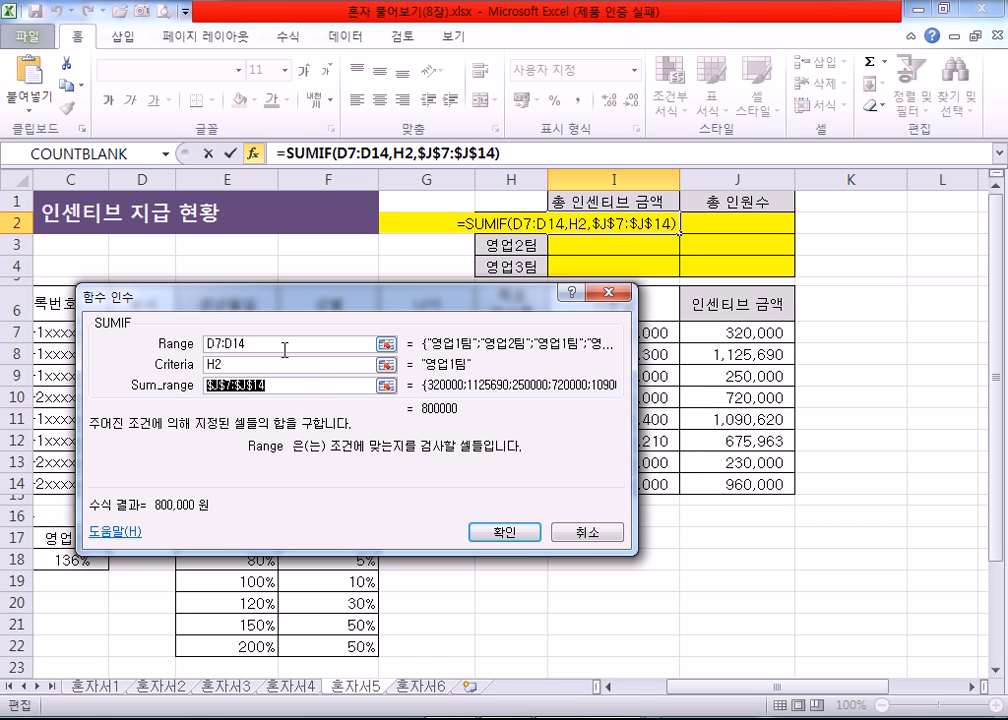
pyautogui.moveTo(255, 343); pyautogui.dragTo(166, 344)
pyautogui.press('F4')
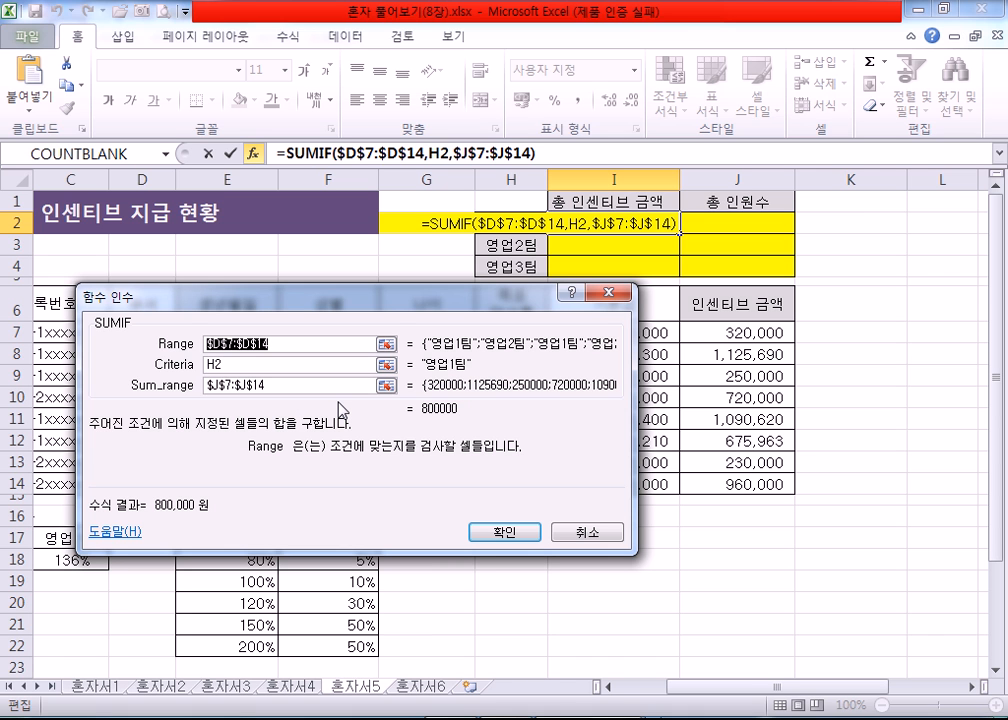
pyautogui.click(506, 533)
pyautogui.moveTo(679, 237); pyautogui.dragTo(685, 270)
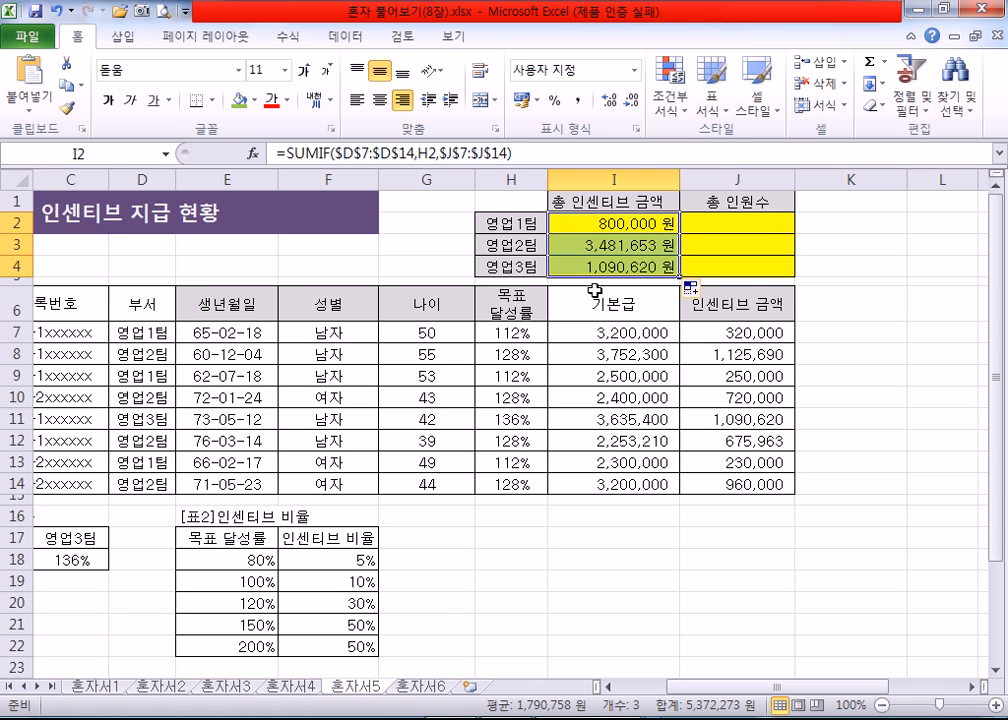
# Step: Delete the 총 인센티브 금액 formulas in I2:I4
pyautogui.click(600, 223)
pyautogui.moveTo(600, 223); pyautogui.dragTo(612, 264)
pyautogui.press('Delete')
# Step: Begin a new SUMIF formula in the empty cell I2 and open its function arguments clear of the 부서 column
pyautogui.click(607, 223)
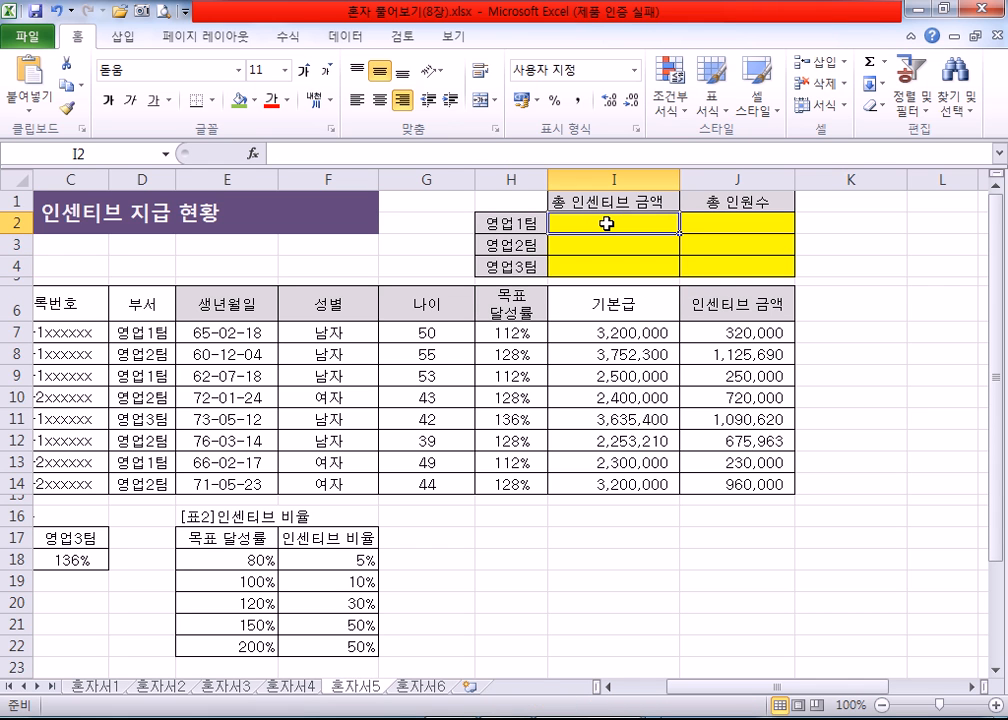
pyautogui.write('=SUM')
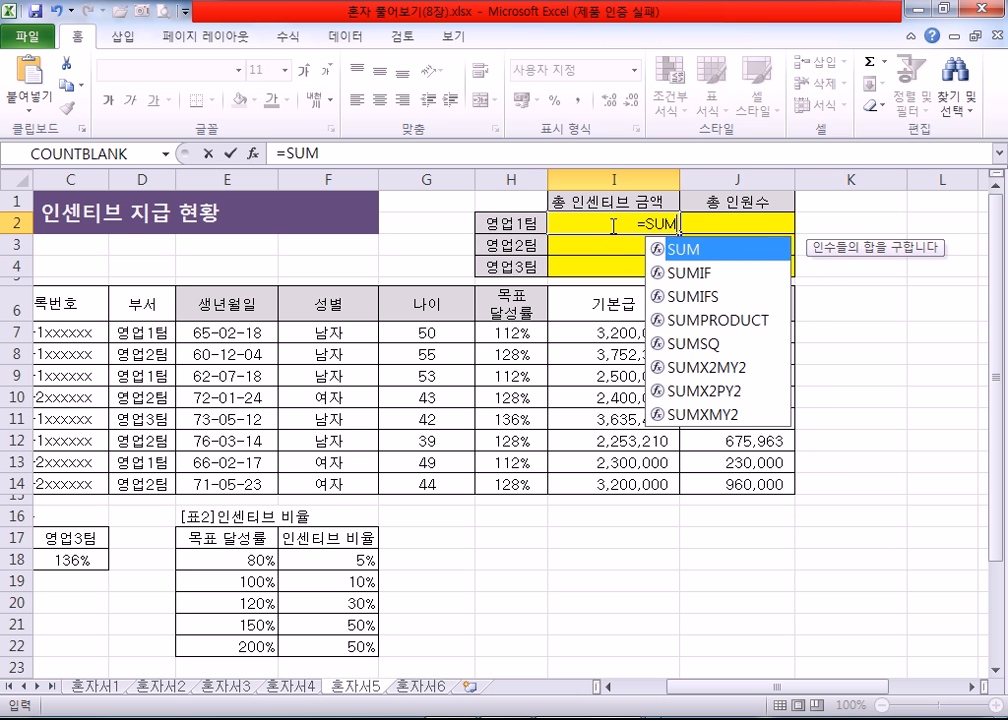
pyautogui.click(687, 275)
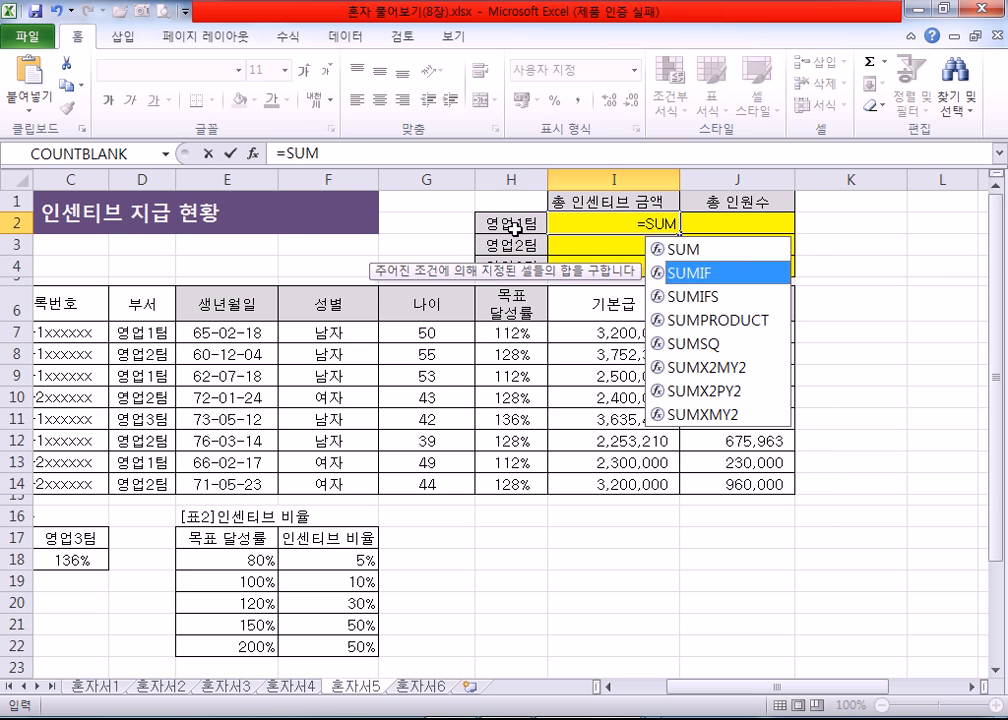
pyautogui.press('Tab')
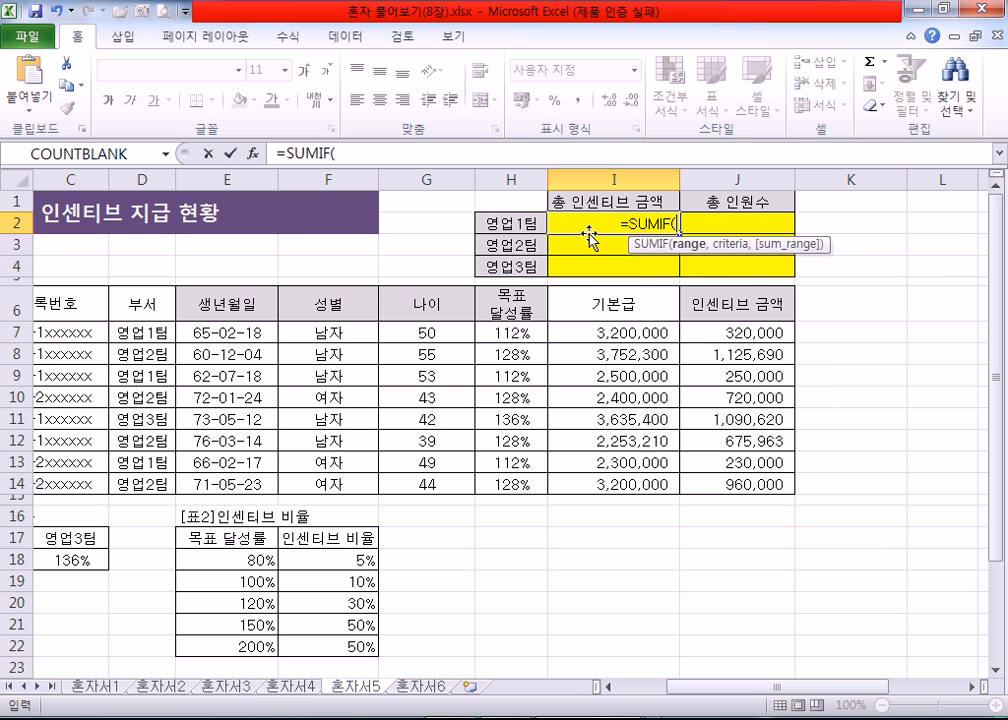
pyautogui.click(252, 153)
pyautogui.moveTo(497, 305); pyautogui.dragTo(740, 318)
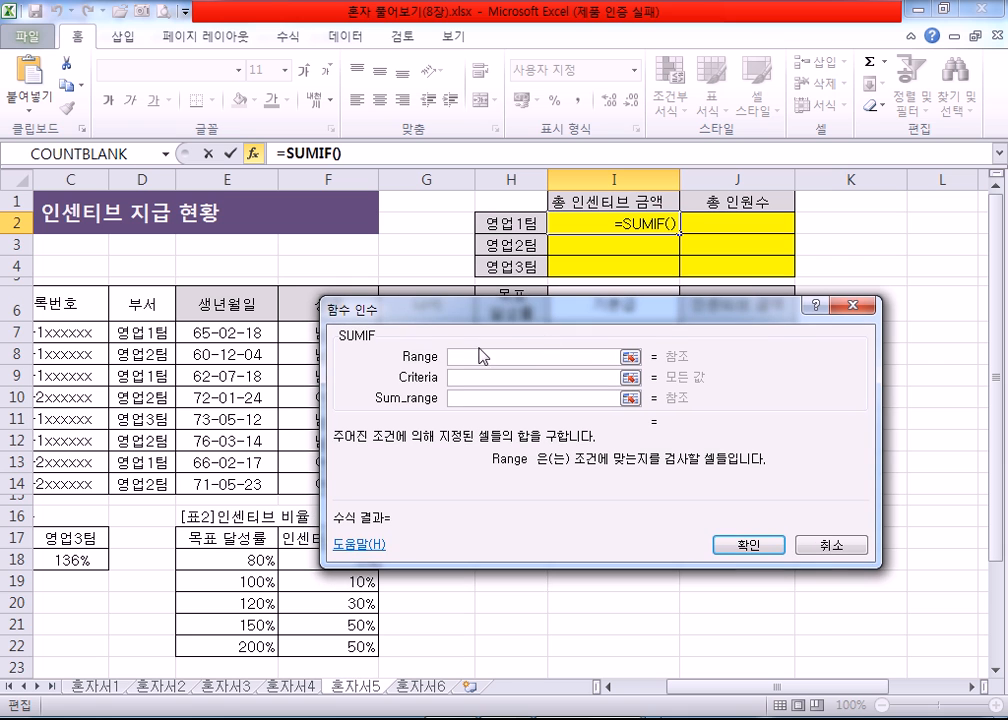
pyautogui.moveTo(138, 338); pyautogui.dragTo(130, 482)
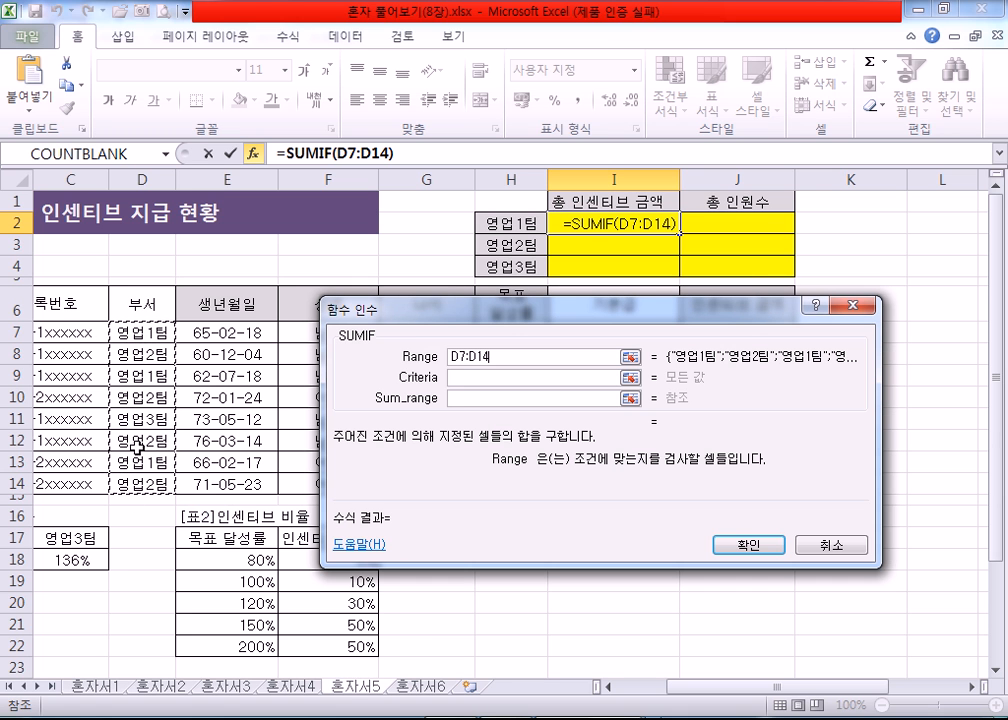
pyautogui.click(459, 378)
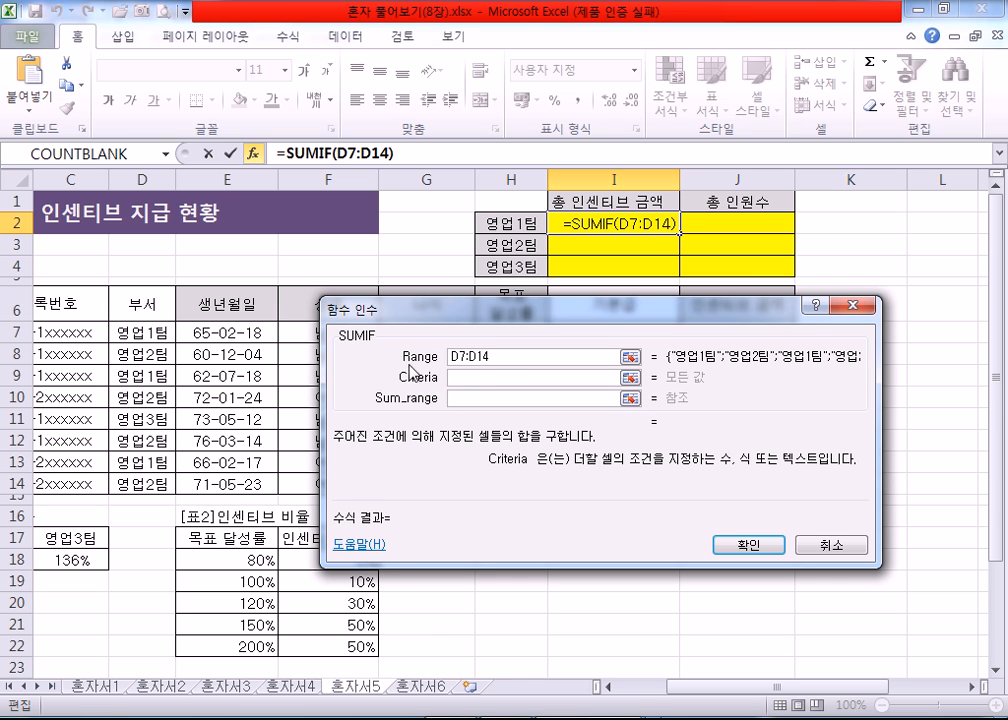
pyautogui.moveTo(504, 357); pyautogui.dragTo(443, 358)
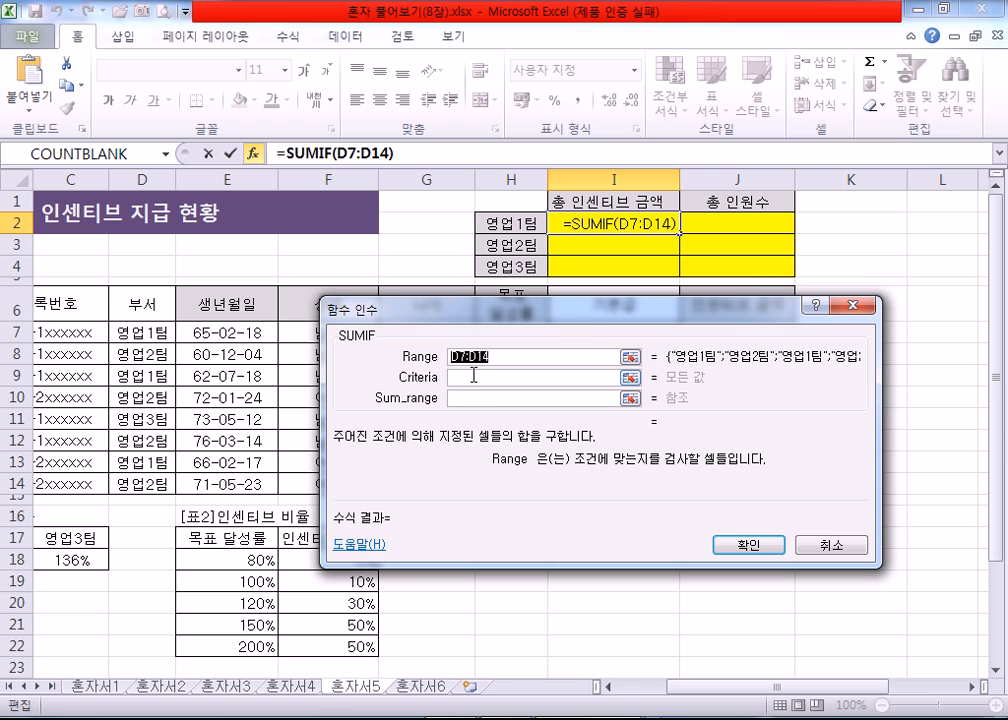
pyautogui.press('BackSpace')
# Step: Set the SUMIF Criteria to the 영업1팀 label in H2 and the Range to the 부서 cells D7:D14
pyautogui.click(470, 378)
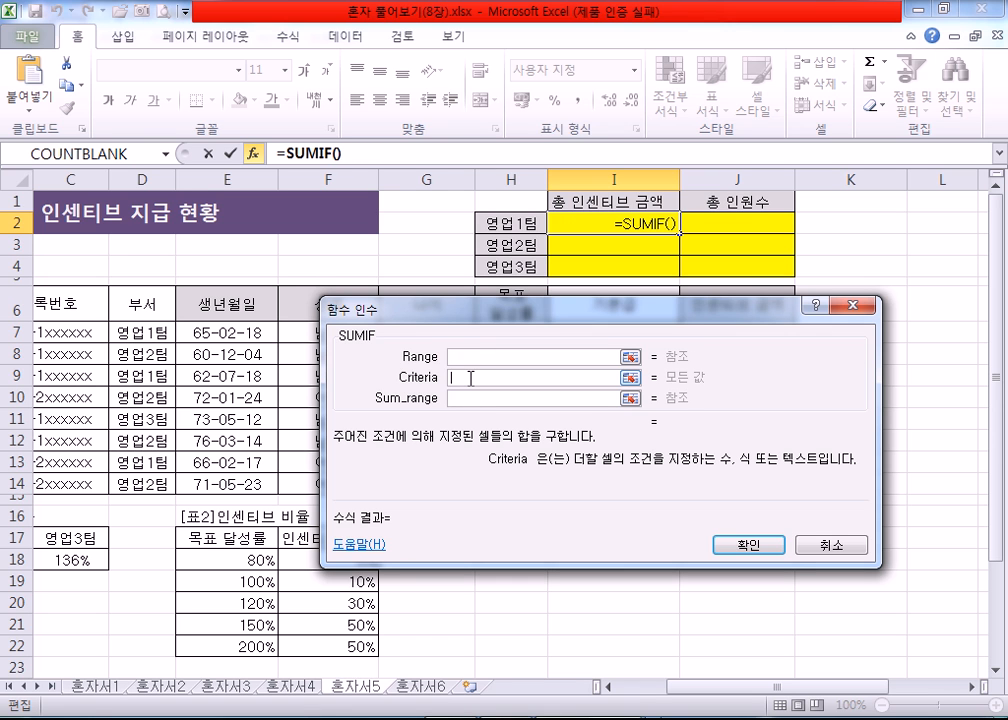
pyautogui.click(510, 223)
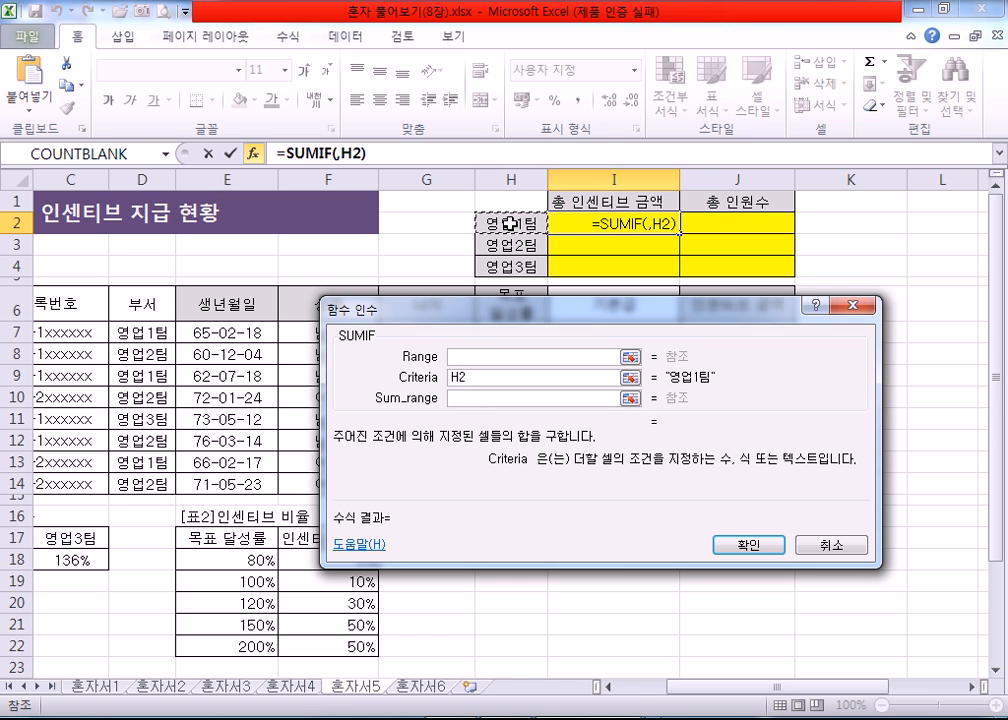
pyautogui.click(490, 356)
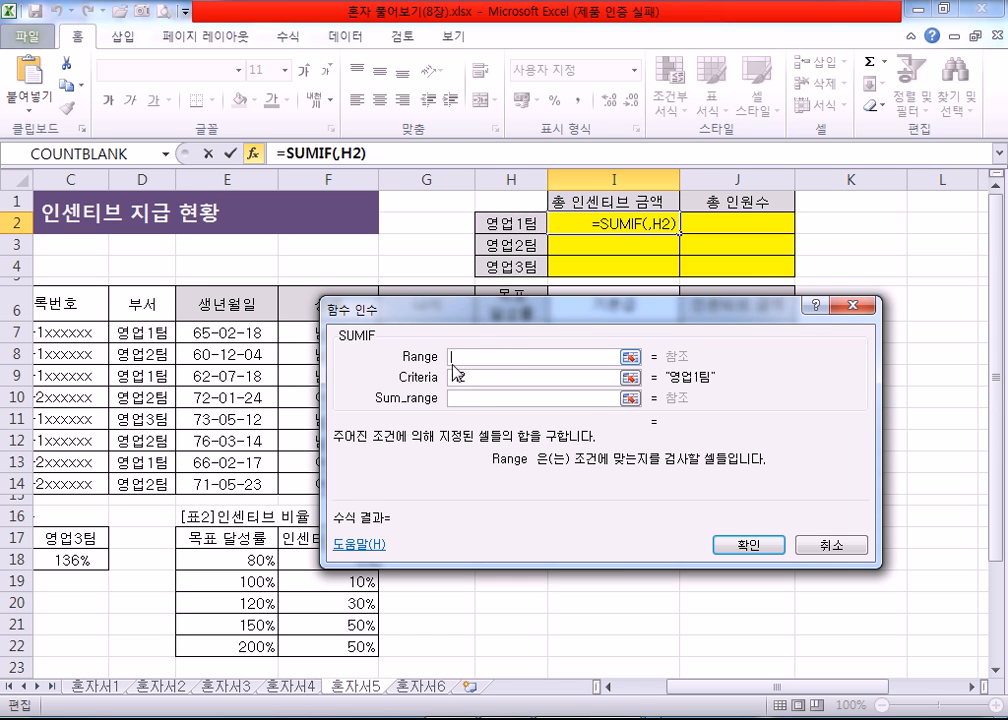
pyautogui.moveTo(142, 332); pyautogui.dragTo(145, 480)
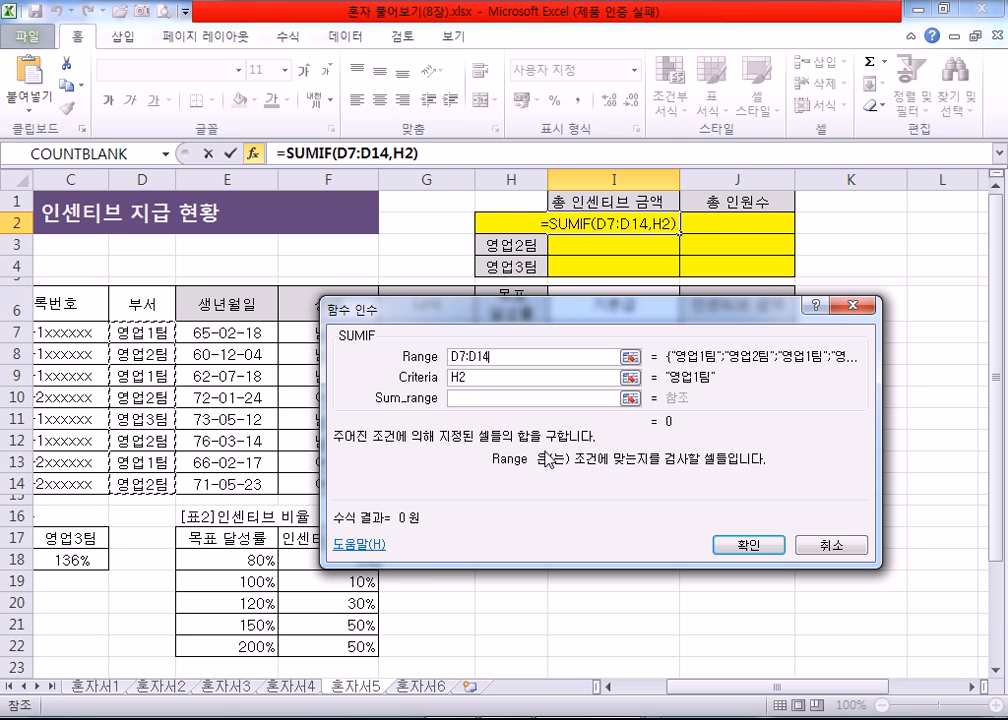
# Step: Set the Sum_range to the 인센티브 금액 cells J7:J14, confirm, and fill the formula from I2 down to I4
pyautogui.click(510, 397)
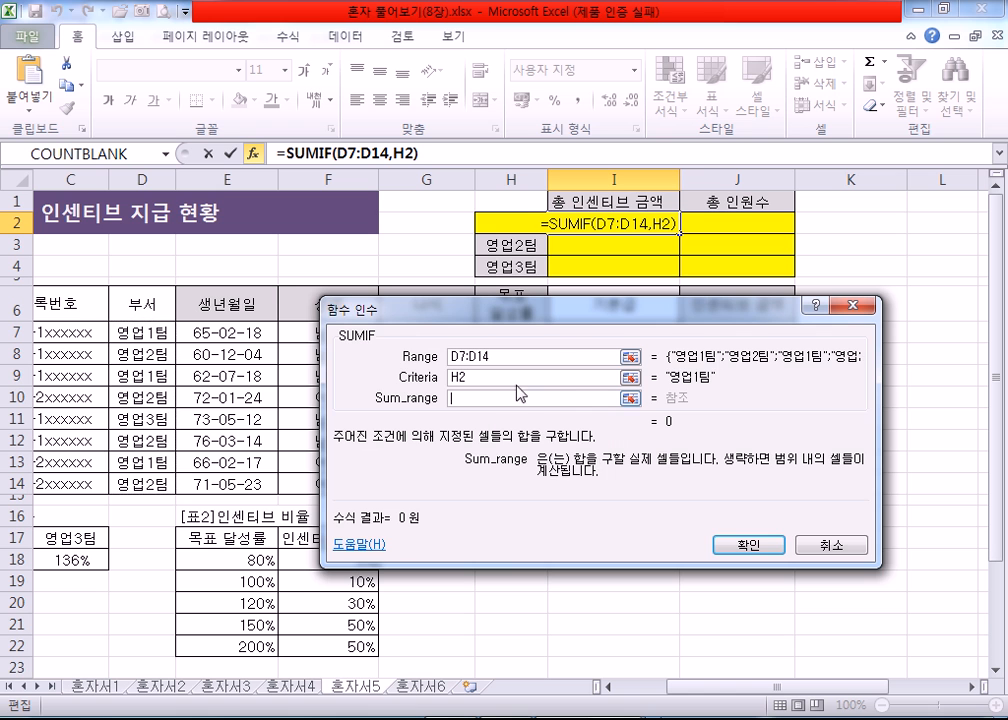
pyautogui.moveTo(563, 320); pyautogui.dragTo(293, 250)
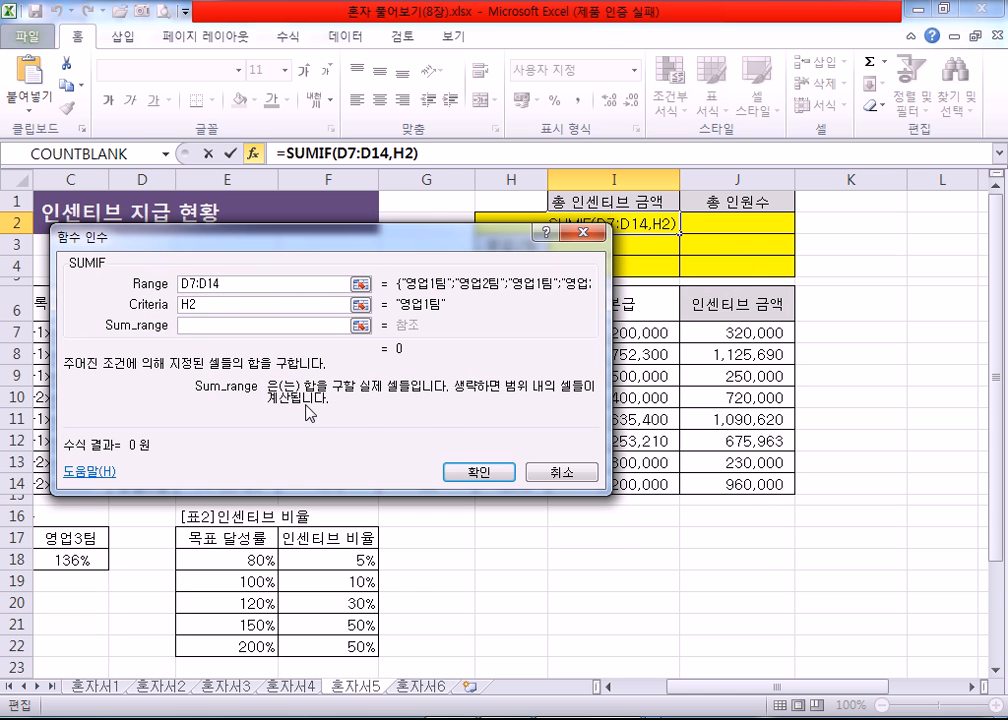
pyautogui.moveTo(420, 270); pyautogui.dragTo(395, 310)
pyautogui.moveTo(711, 331); pyautogui.dragTo(737, 484)
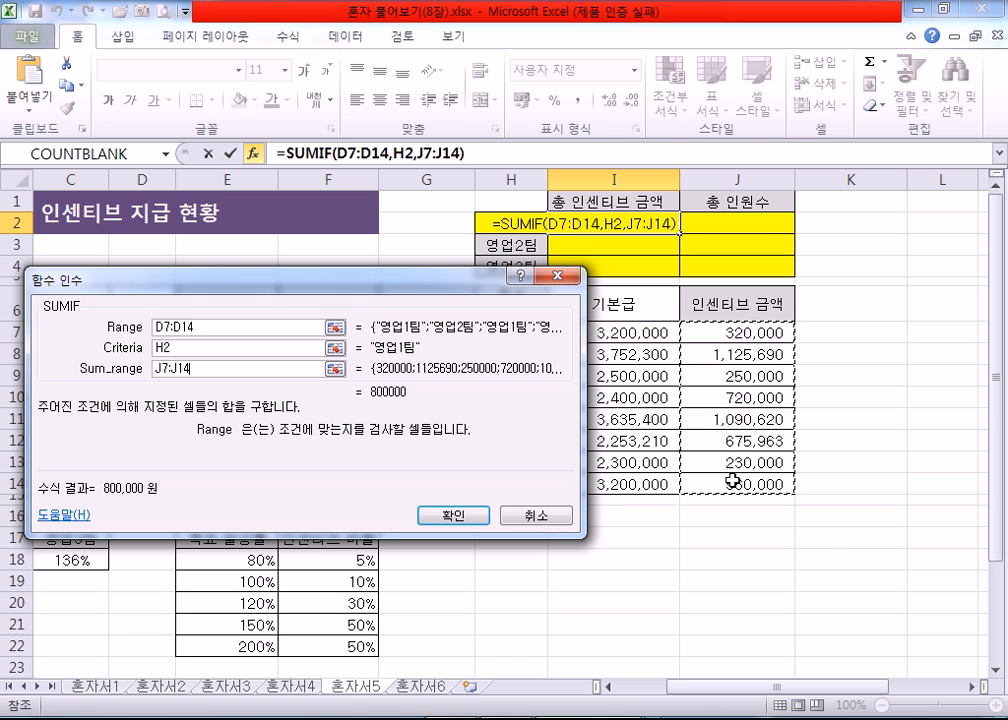
pyautogui.click(453, 515)
pyautogui.moveTo(679, 233); pyautogui.dragTo(680, 270)
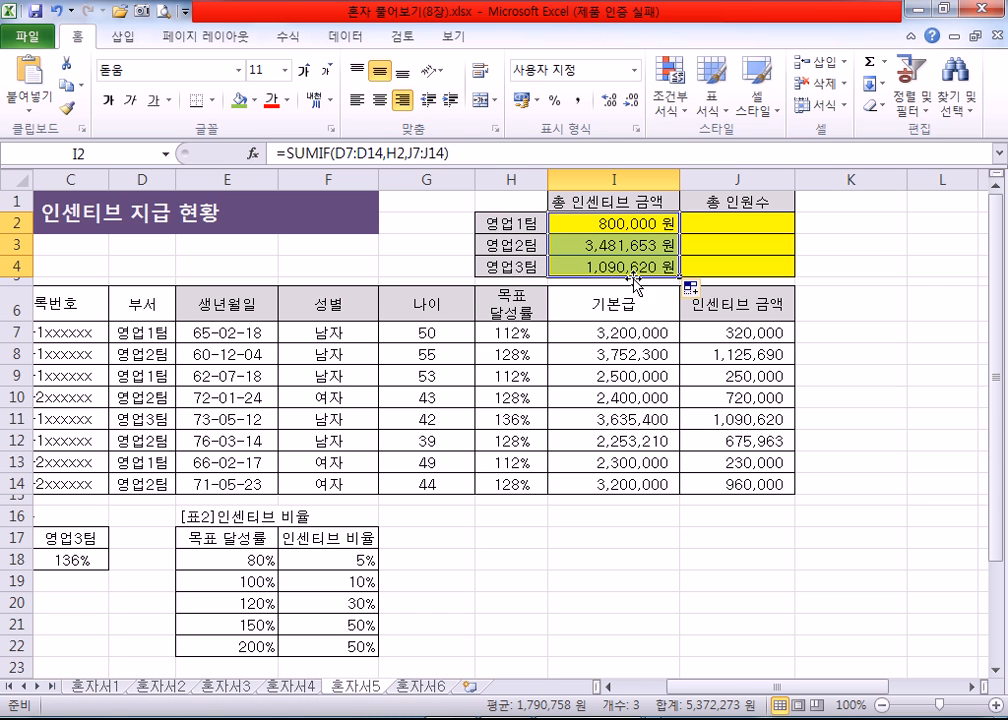
# Step: Compare the cell ranges referenced by the SUMIF formulas in I2, I3 and I4
pyautogui.doubleClick(615, 245)
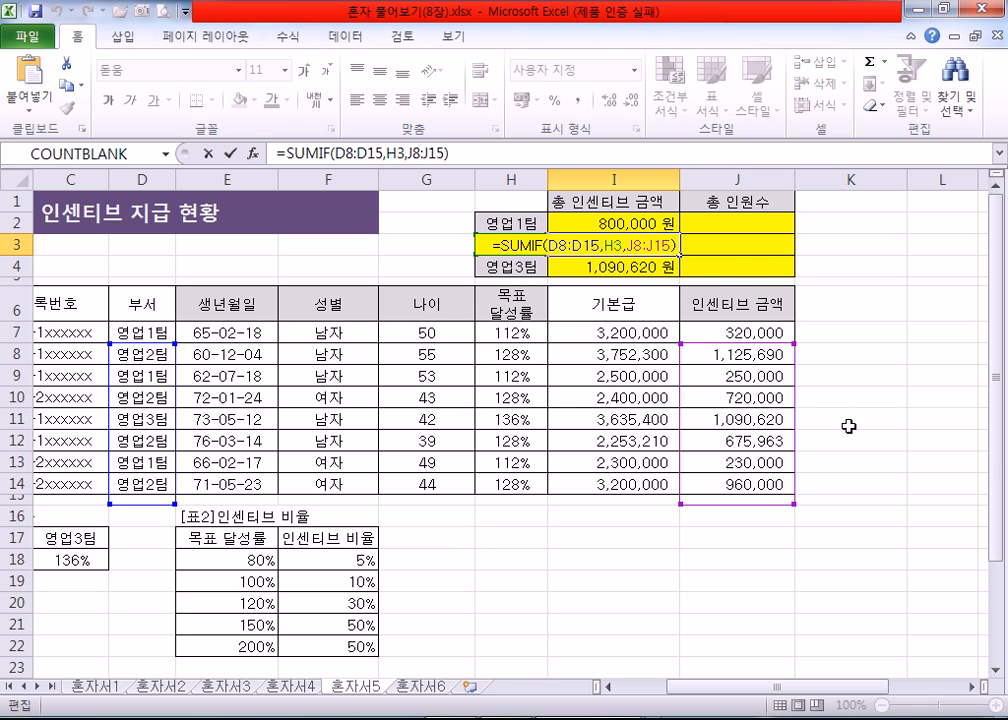
pyautogui.click(614, 225)
pyautogui.doubleClick(614, 225)
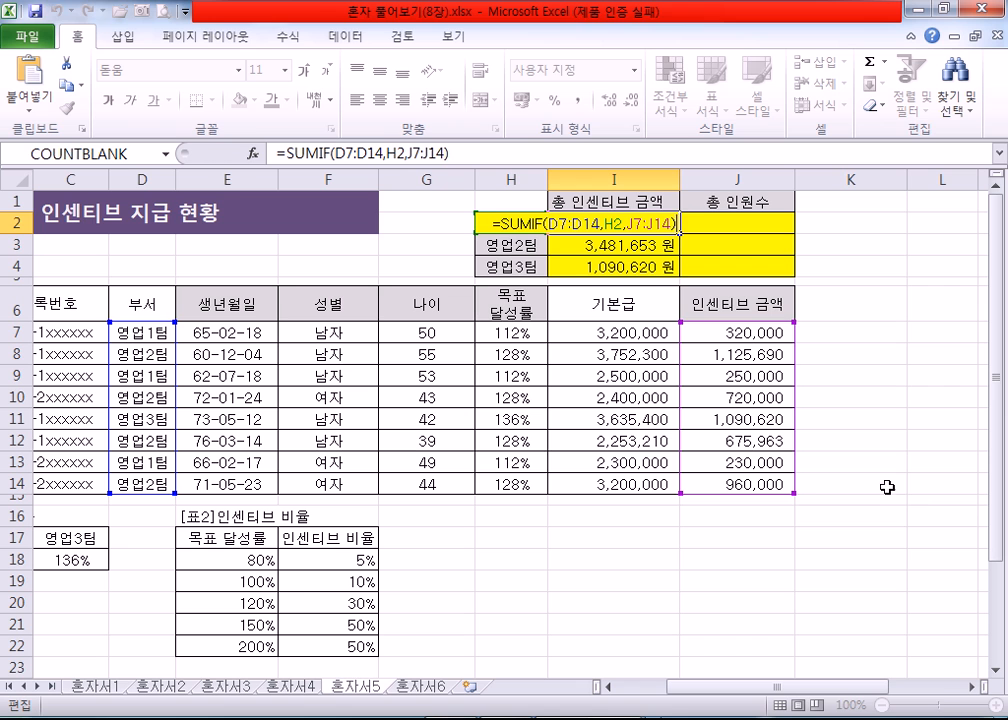
pyautogui.click(637, 250)
pyautogui.doubleClick(639, 245)
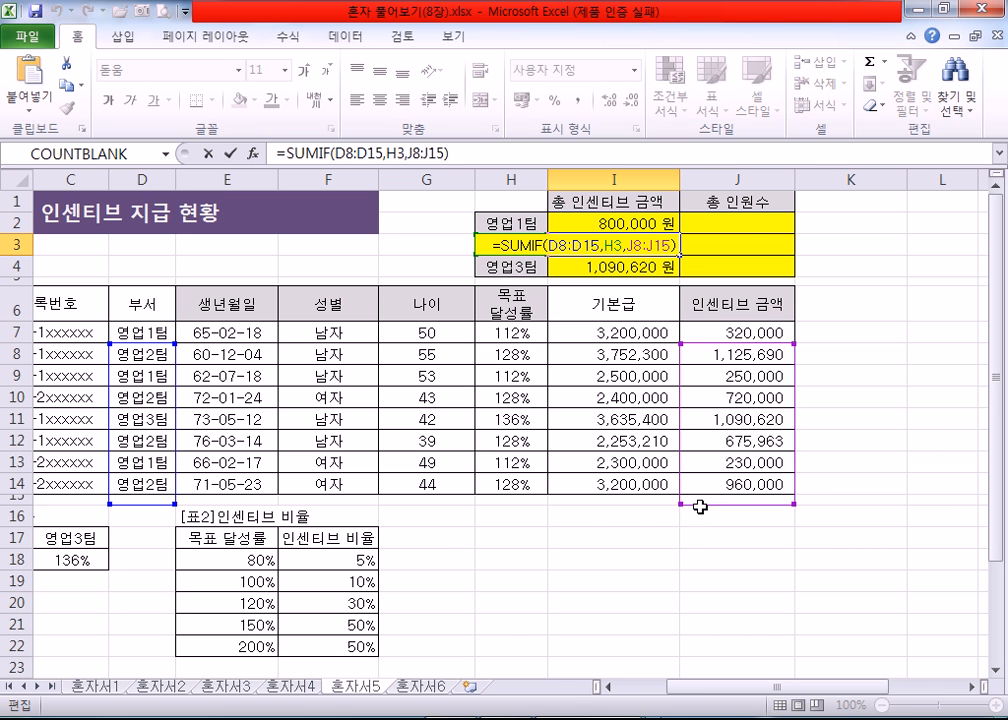
pyautogui.press('Escape')
pyautogui.doubleClick(615, 270)
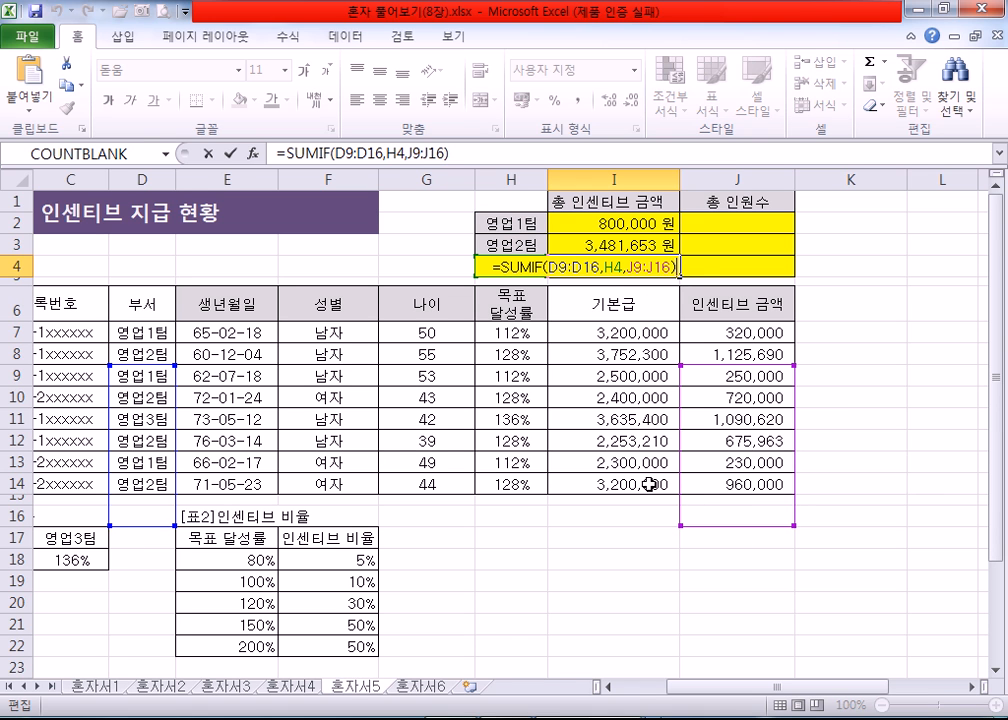
pyautogui.press('Return')
pyautogui.click(606, 265)
# Step: Reopen the SUMIF arguments of I2 and make the Range absolute as $D$7:$D$14
pyautogui.click(590, 218)
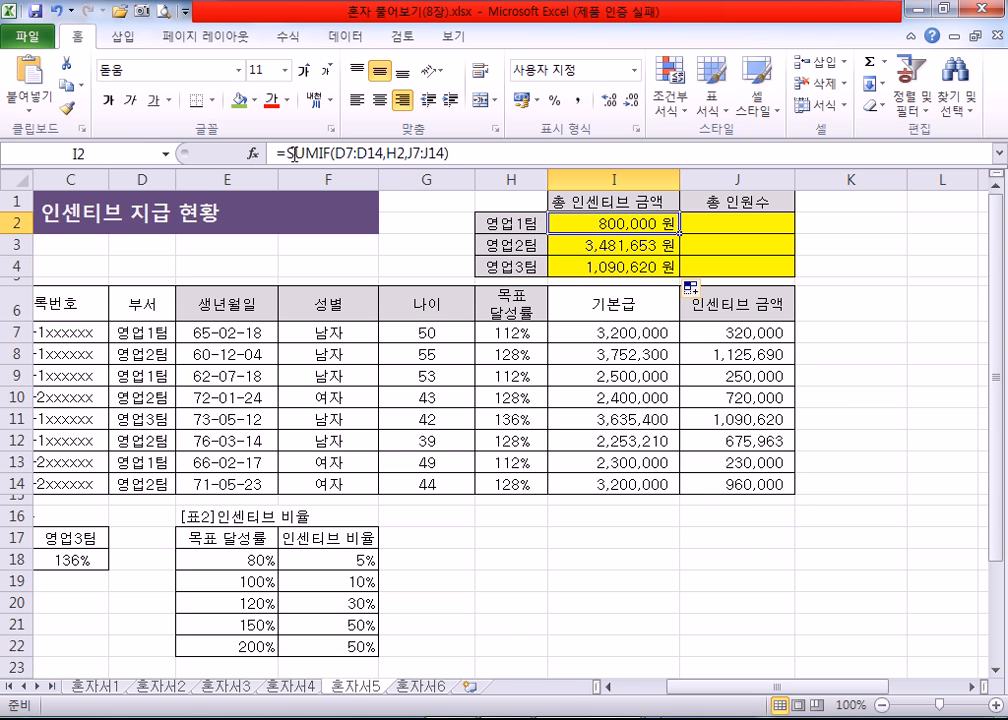
pyautogui.click(254, 153)
pyautogui.moveTo(386, 280); pyautogui.dragTo(557, 345)
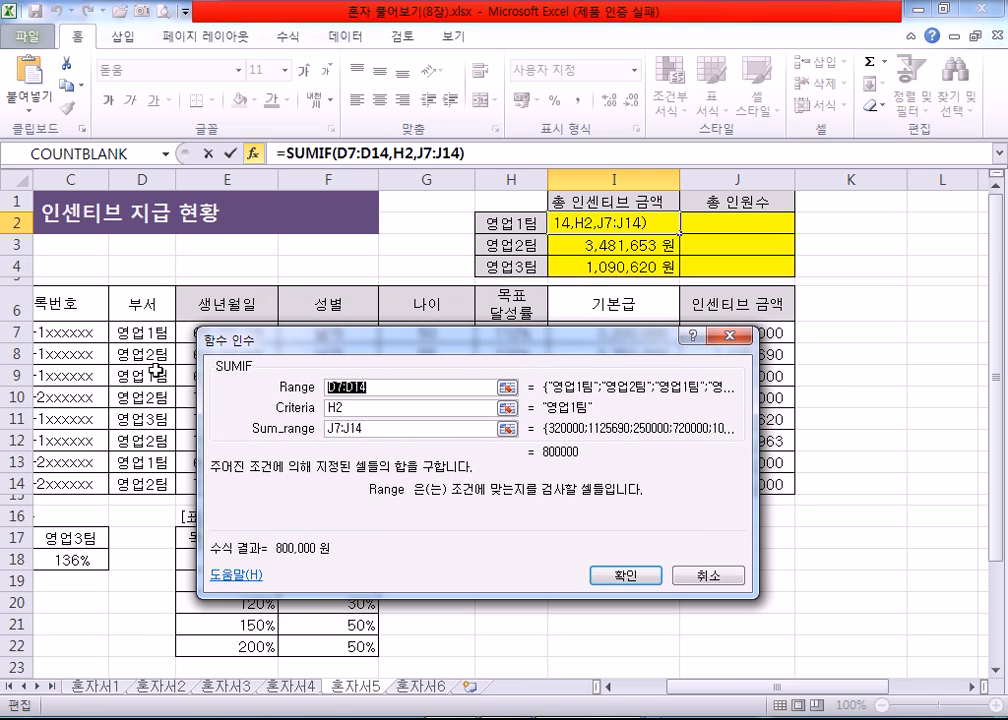
pyautogui.moveTo(142, 336); pyautogui.dragTo(134, 483)
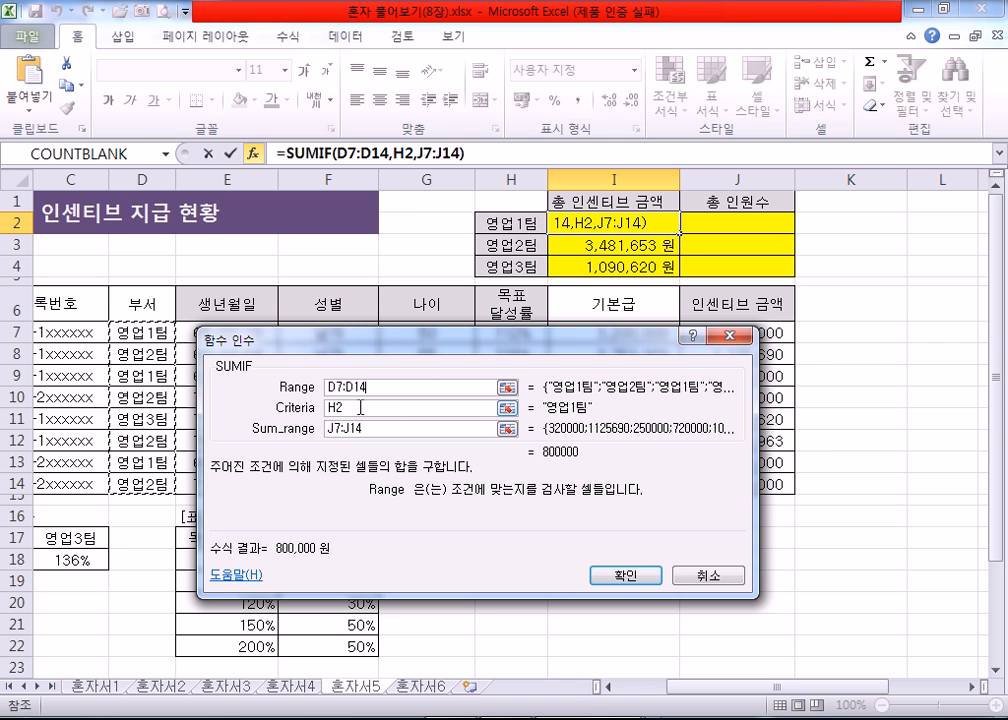
pyautogui.press('Tab')
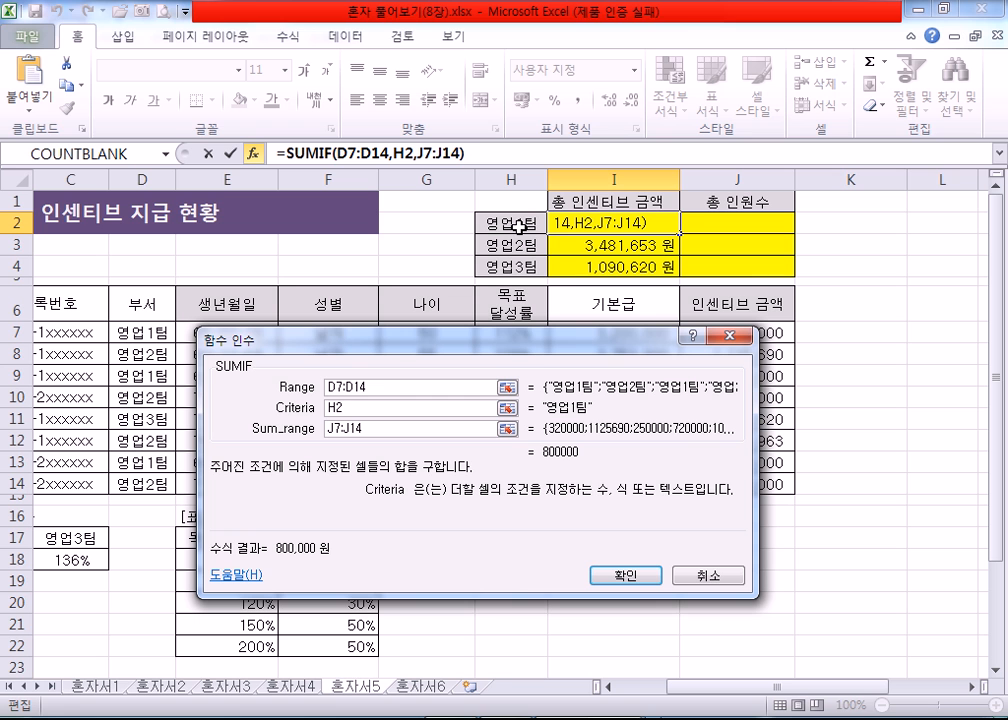
pyautogui.moveTo(391, 386); pyautogui.dragTo(322, 388)
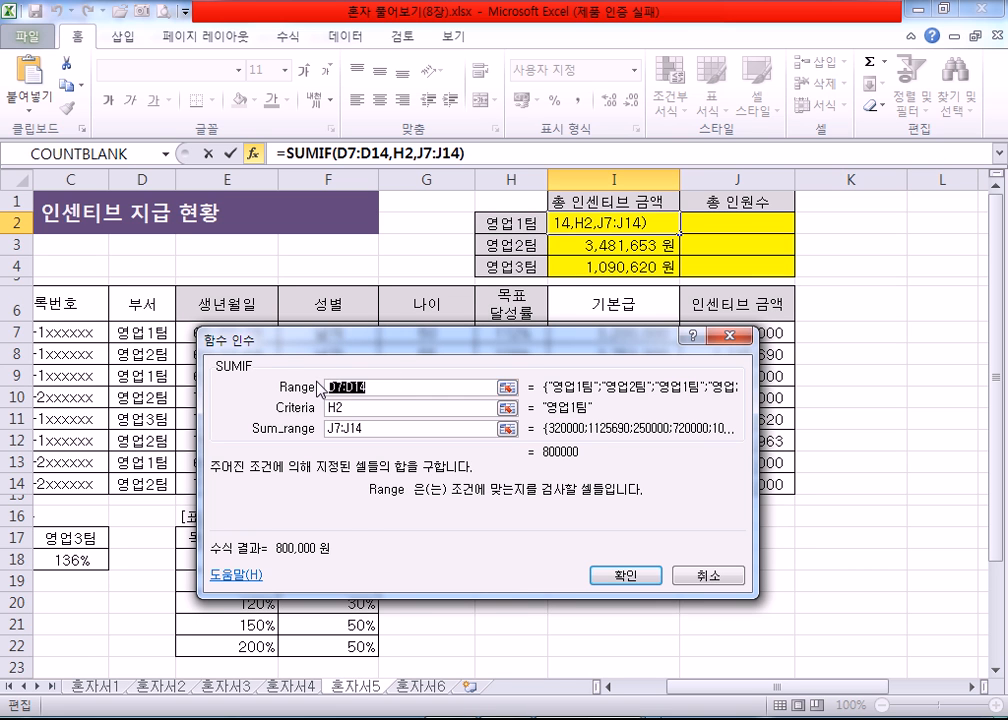
pyautogui.moveTo(140, 332); pyautogui.dragTo(132, 484)
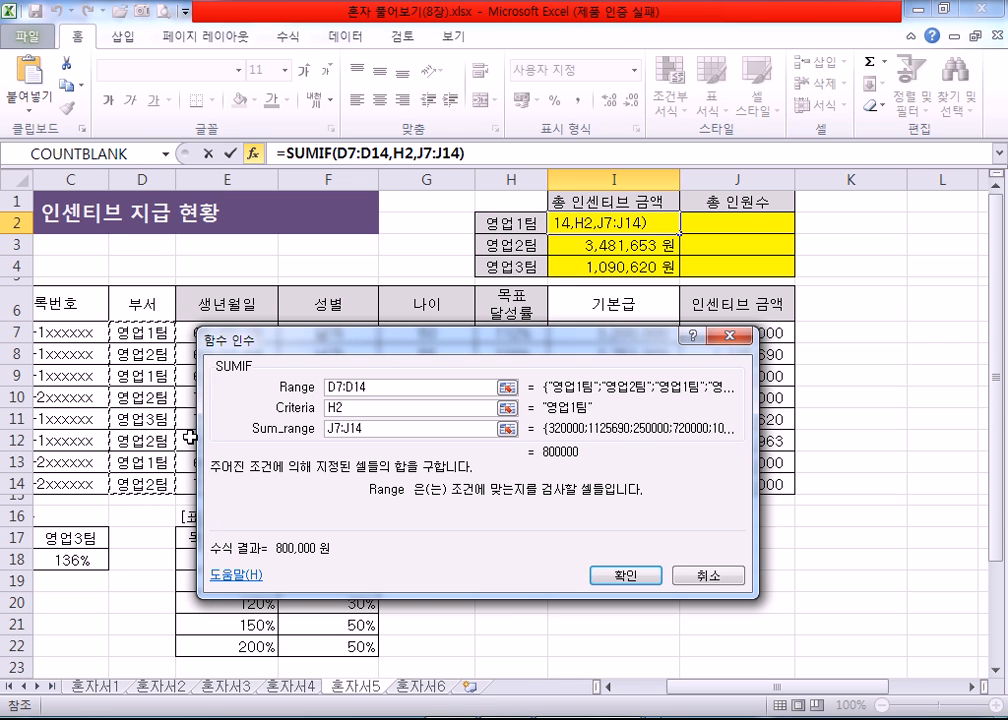
pyautogui.press('F4')
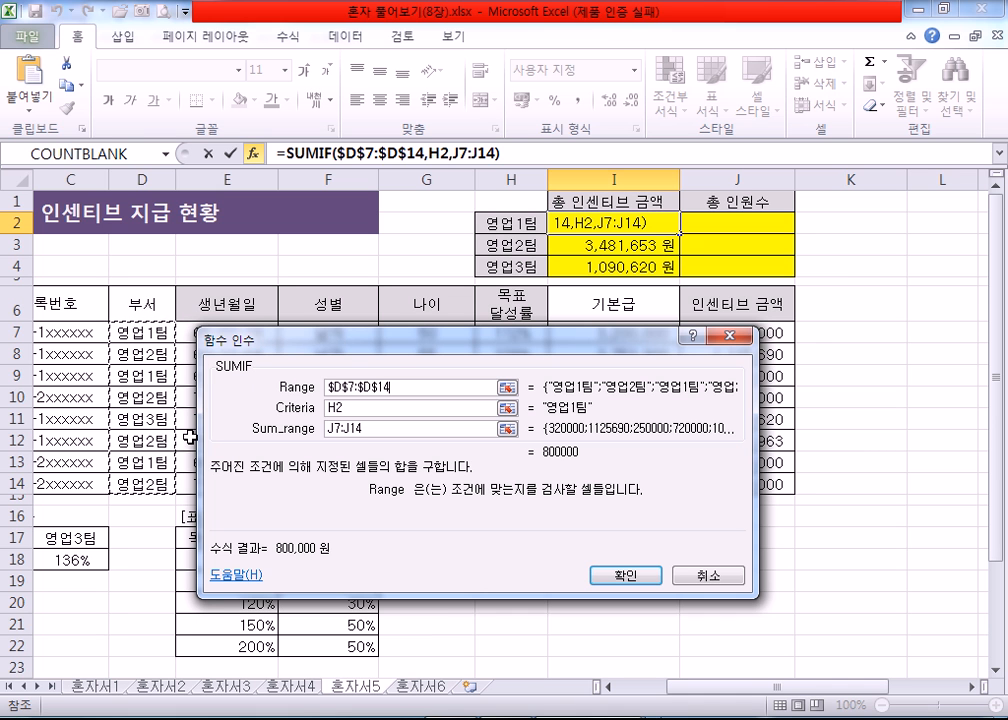
# Step: Make the Sum_range absolute as $J$7:$J$14, keep the Criteria as relative H2, and confirm the formula
pyautogui.click(386, 428)
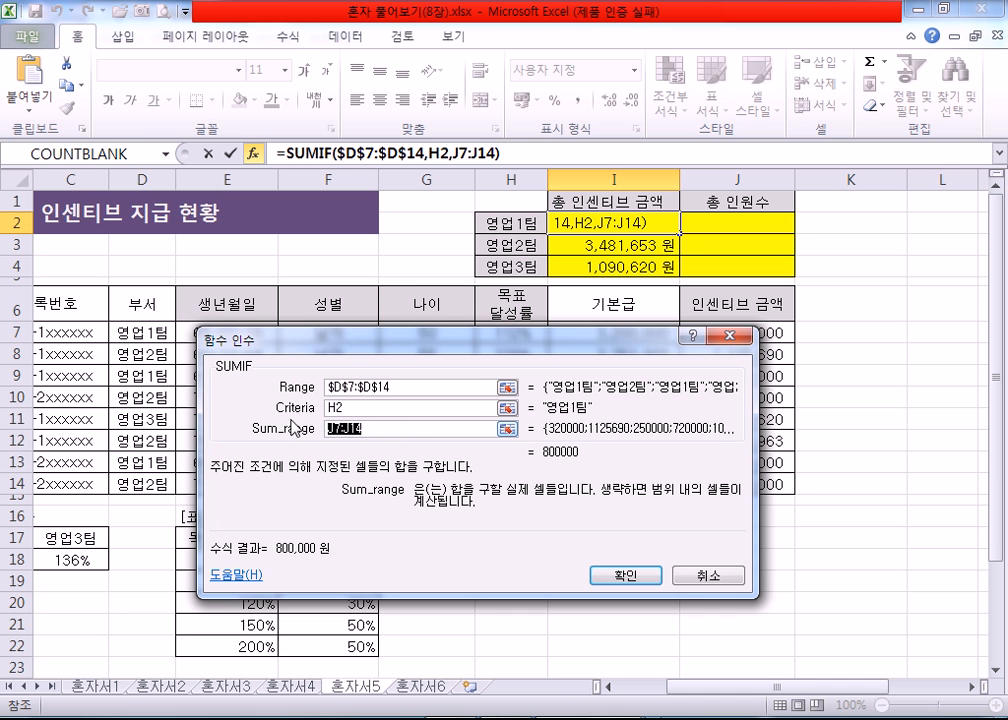
pyautogui.moveTo(392, 340); pyautogui.dragTo(266, 283)
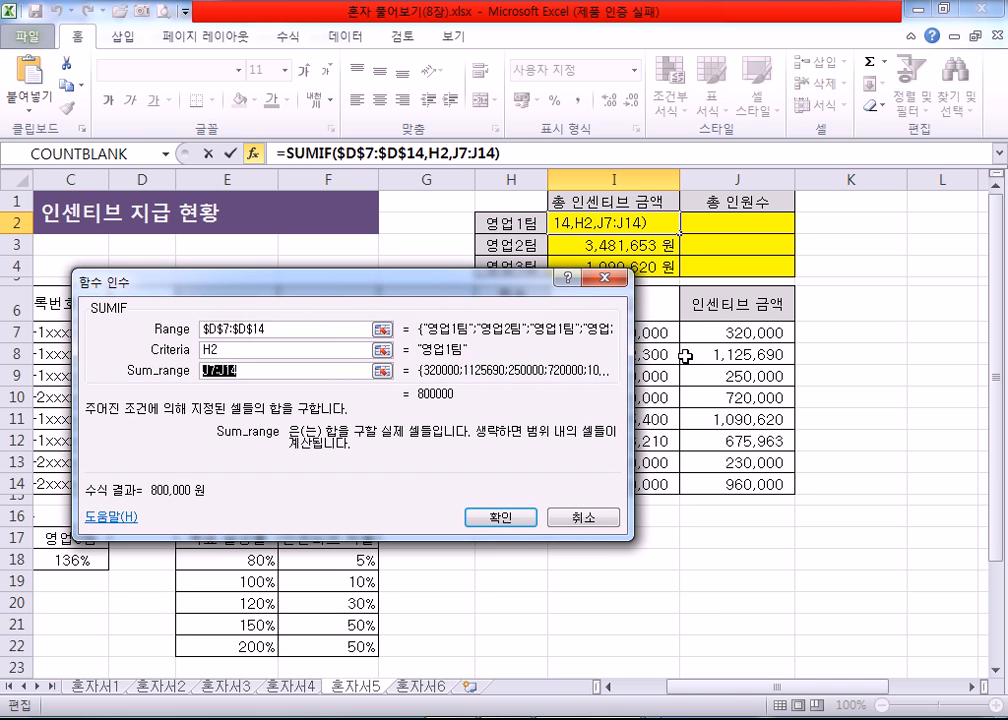
pyautogui.moveTo(735, 332); pyautogui.dragTo(720, 476)
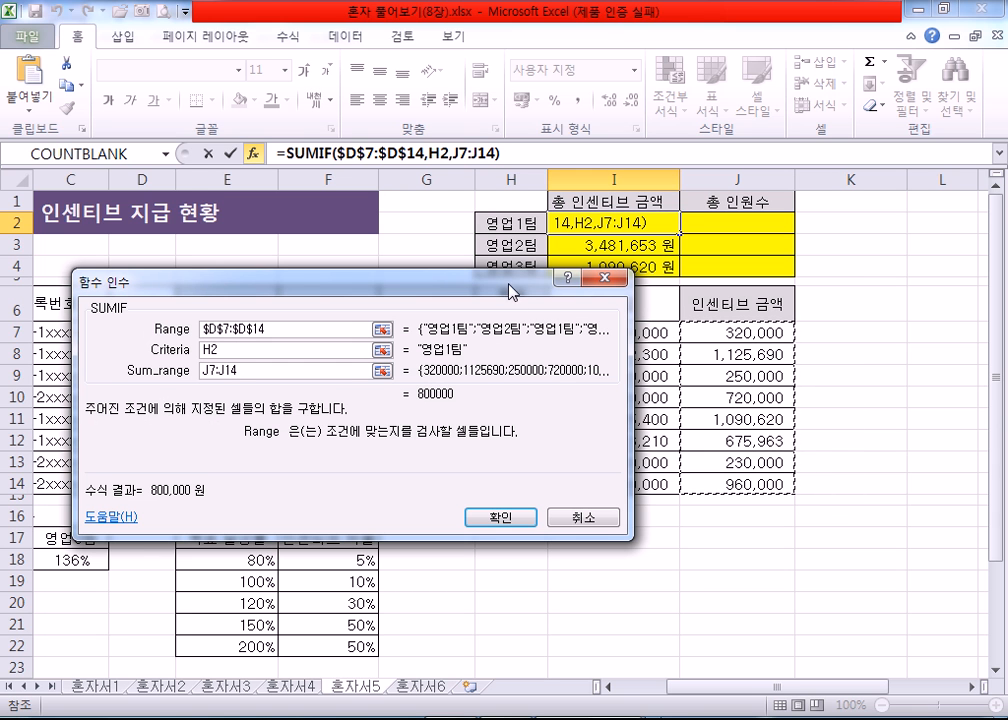
pyautogui.moveTo(513, 293); pyautogui.dragTo(537, 306)
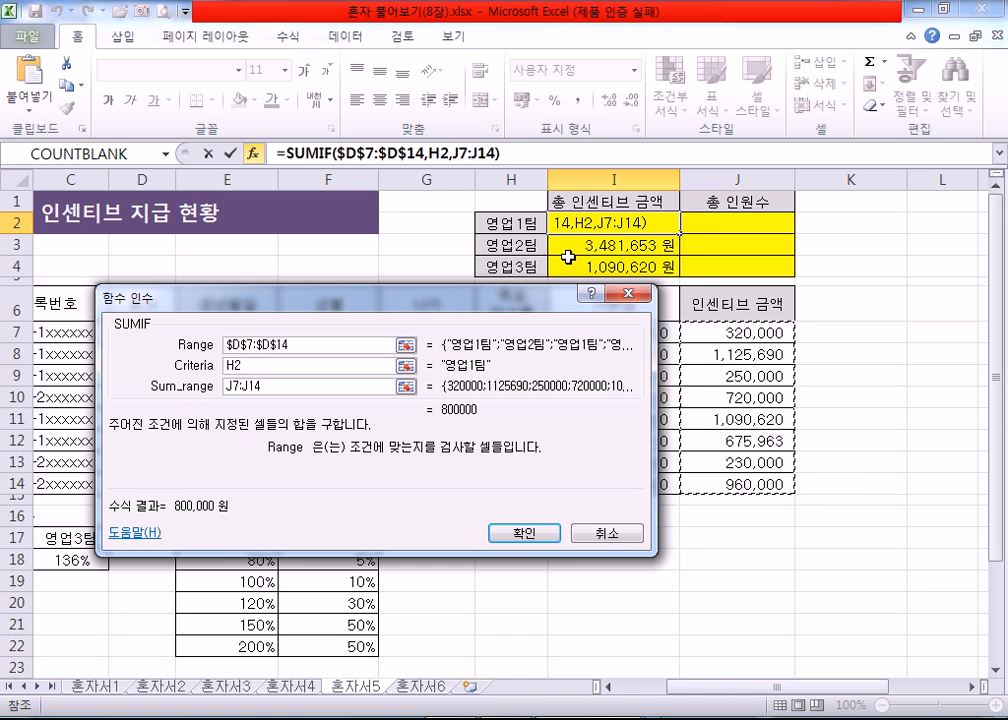
pyautogui.moveTo(541, 306); pyautogui.dragTo(588, 258)
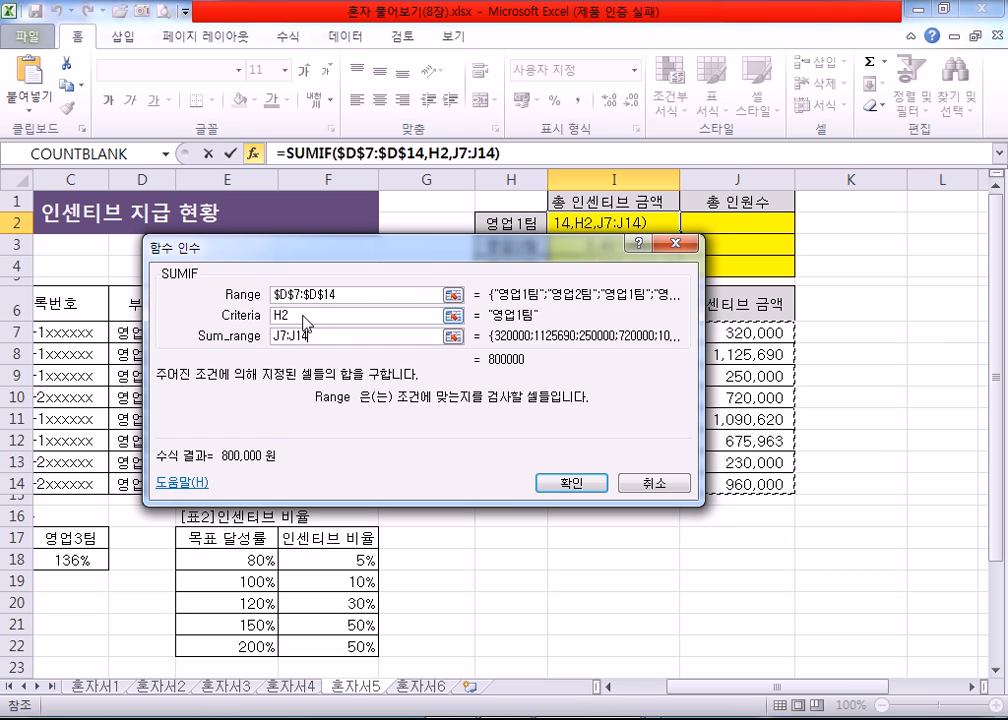
pyautogui.moveTo(307, 316); pyautogui.dragTo(262, 317)
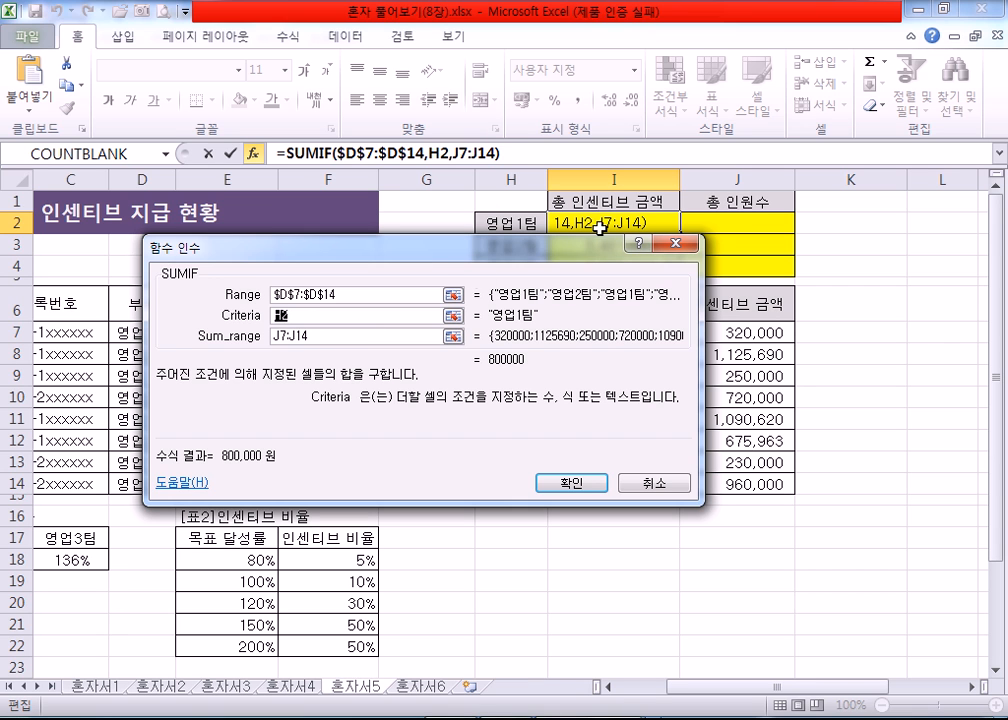
pyautogui.moveTo(320, 337); pyautogui.dragTo(271, 337)
pyautogui.moveTo(738, 336); pyautogui.dragTo(740, 481)
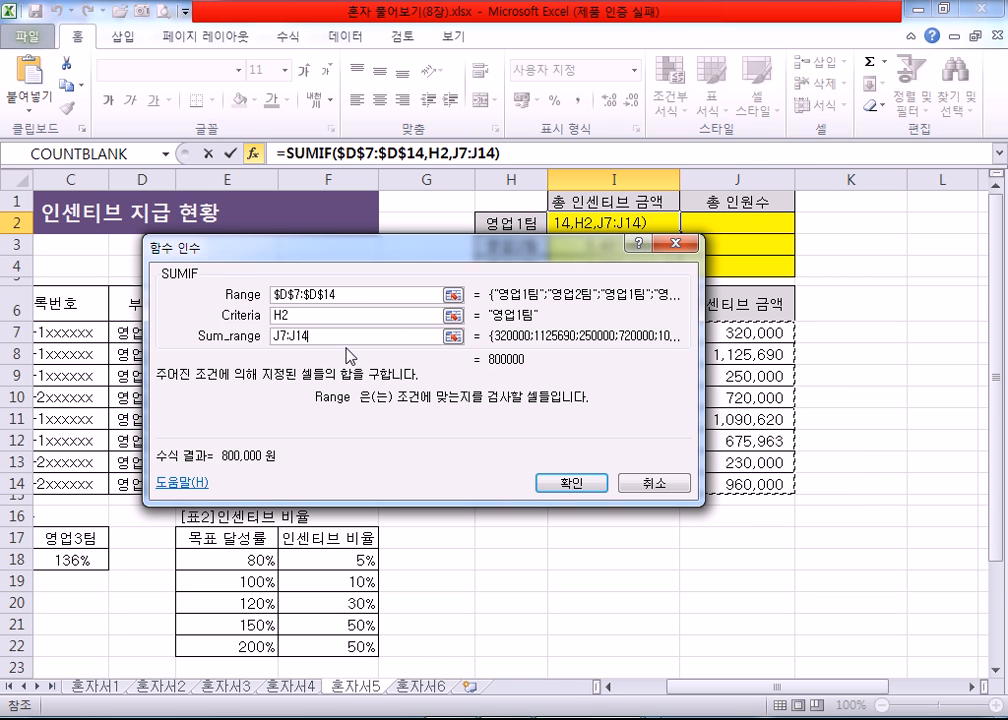
pyautogui.press('F4')
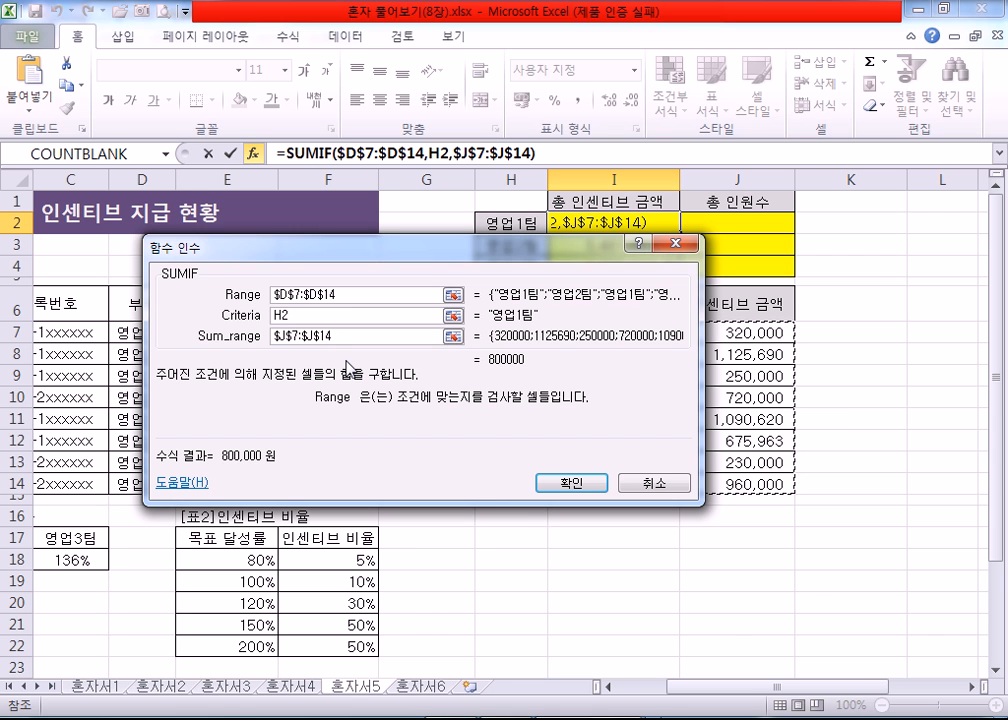
pyautogui.click(548, 484)
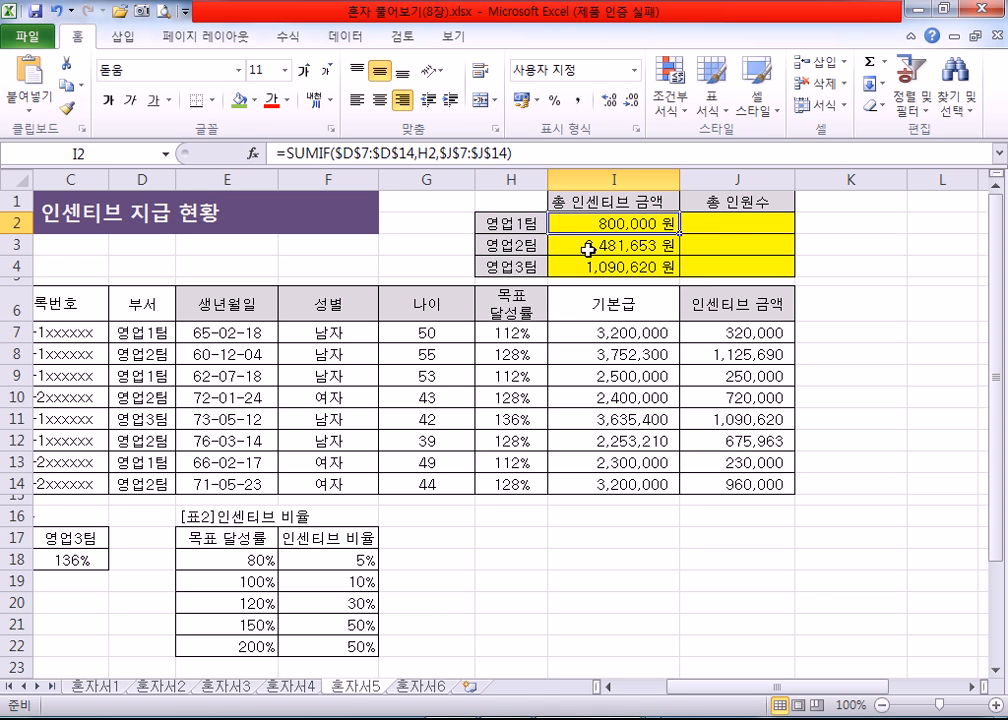
# Step: Delete the old formulas in I3:I4 and fill the corrected SUMIF formula from I2 down to I4
pyautogui.moveTo(590, 247); pyautogui.dragTo(588, 264)
pyautogui.press('Delete')
pyautogui.click(564, 230)
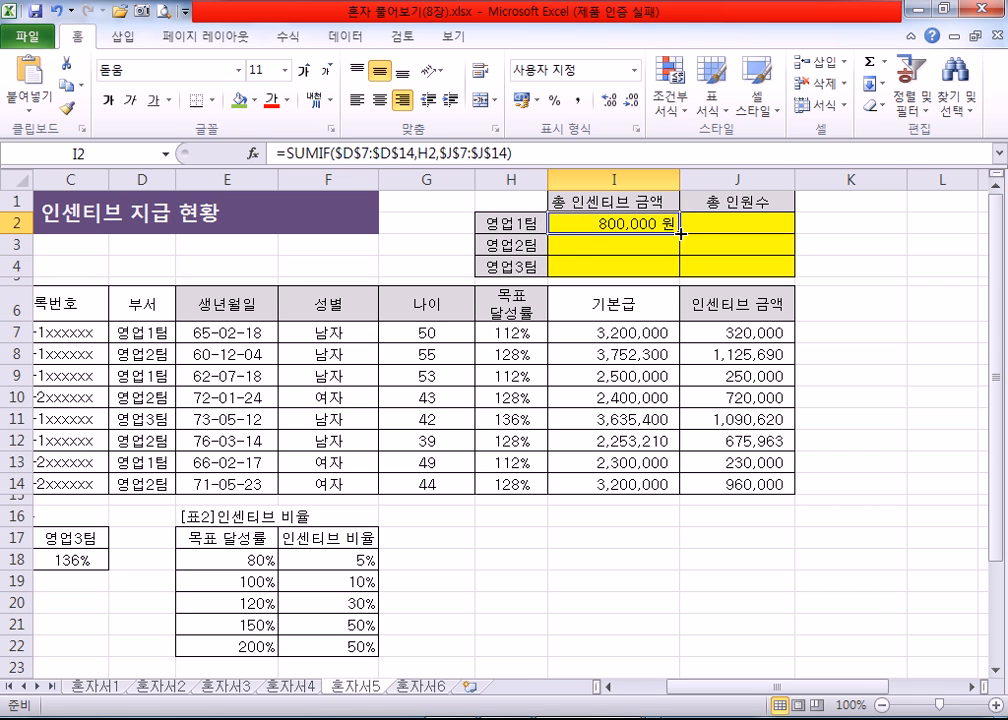
pyautogui.moveTo(680, 233); pyautogui.dragTo(680, 270)
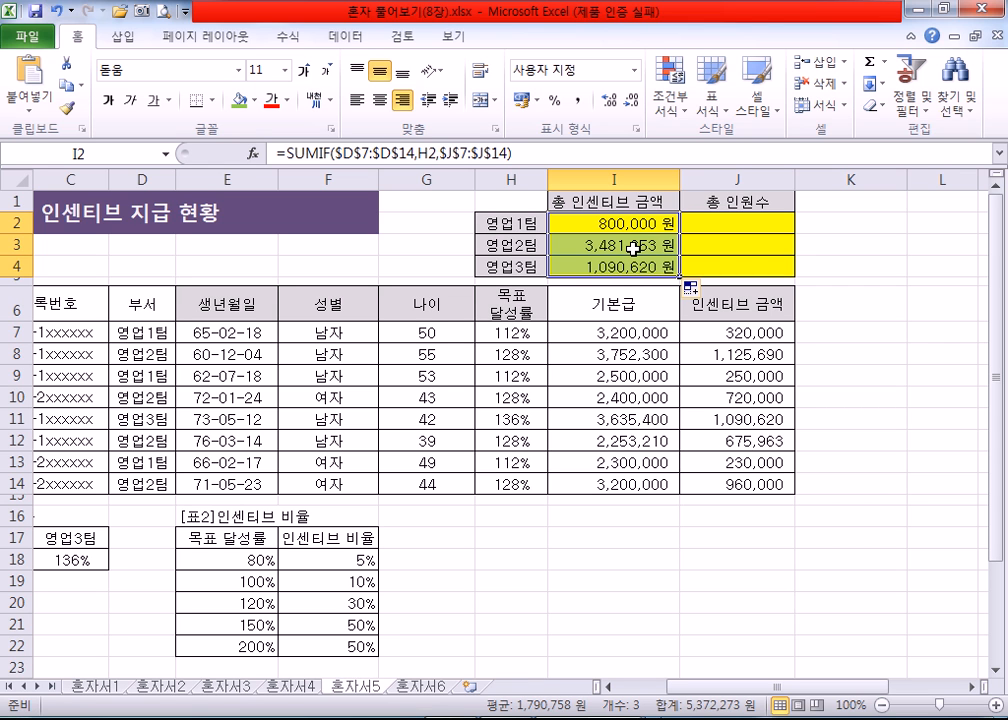
# Step: Start a COUNTIF function in J2, open its function arguments, and set the Criteria to H2
pyautogui.click(733, 224)
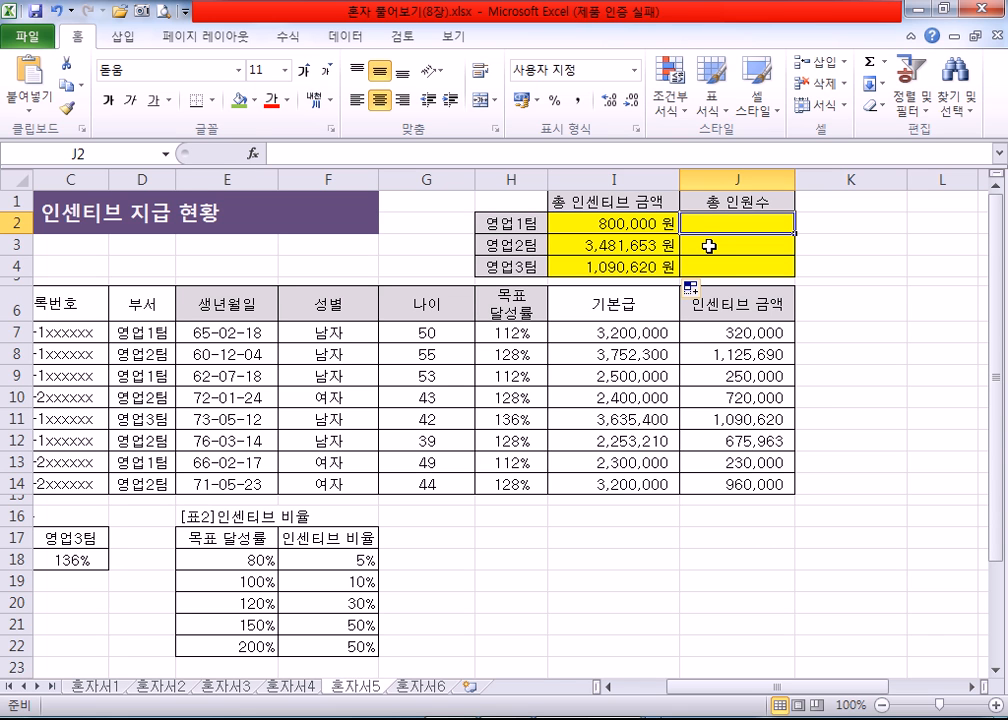
pyautogui.write('=COUNT')
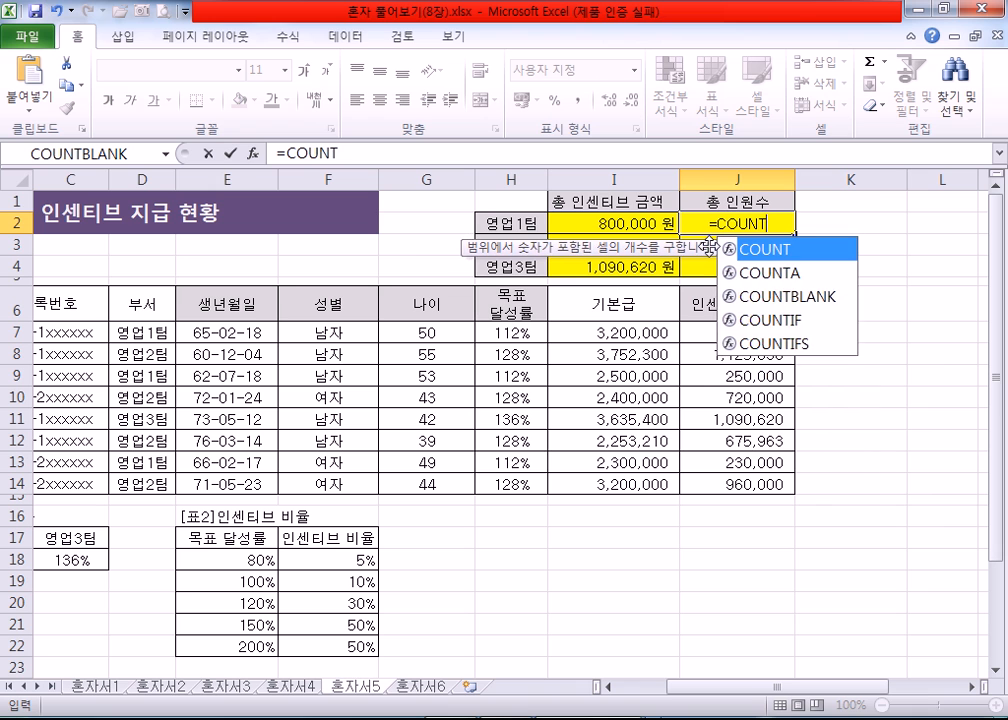
pyautogui.write('IF')
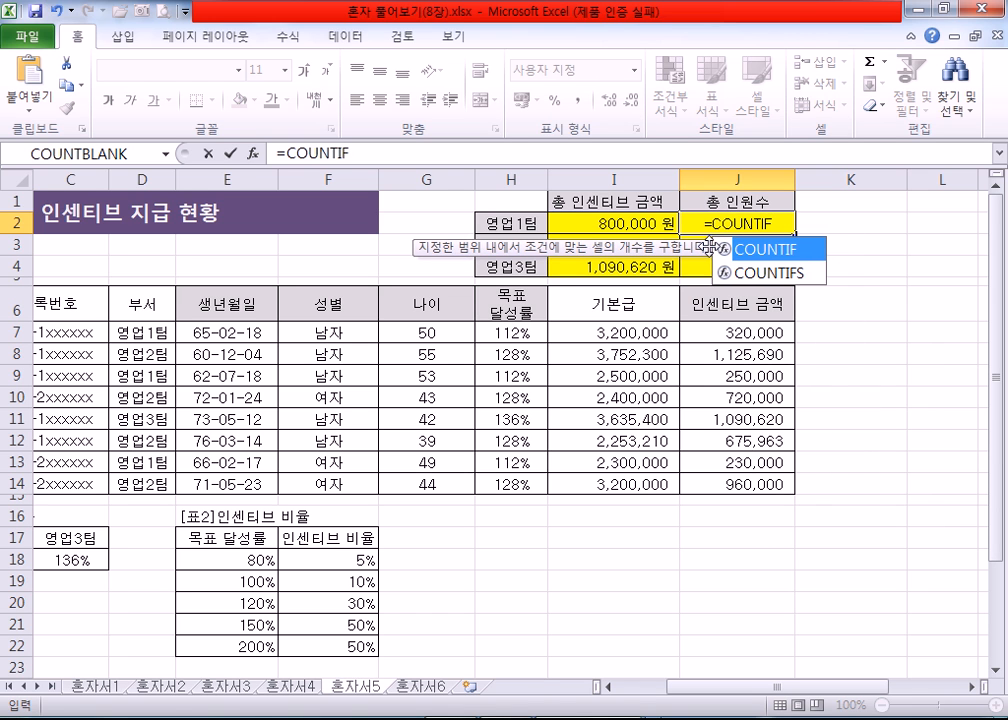
pyautogui.write('(')
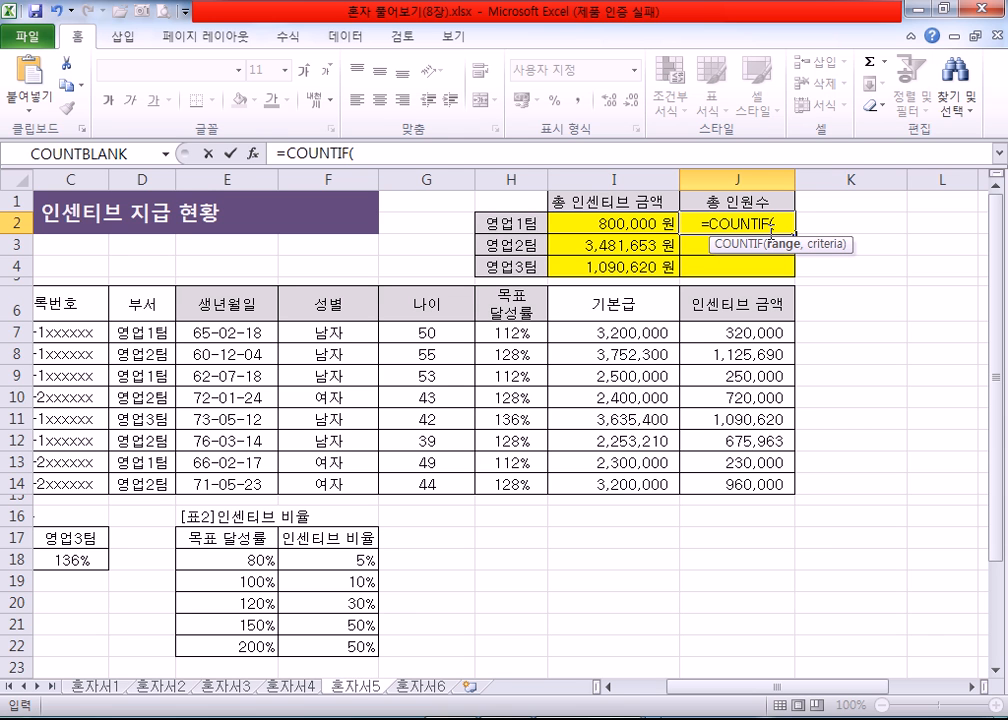
pyautogui.click(253, 155)
pyautogui.moveTo(614, 256); pyautogui.dragTo(650, 259)
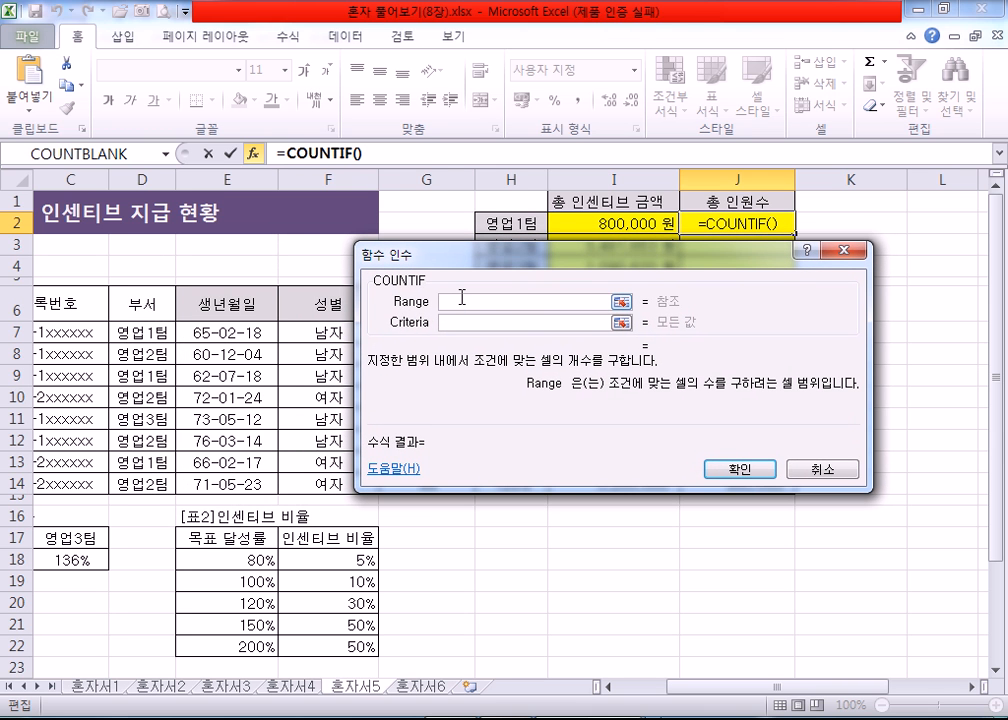
pyautogui.click(455, 323)
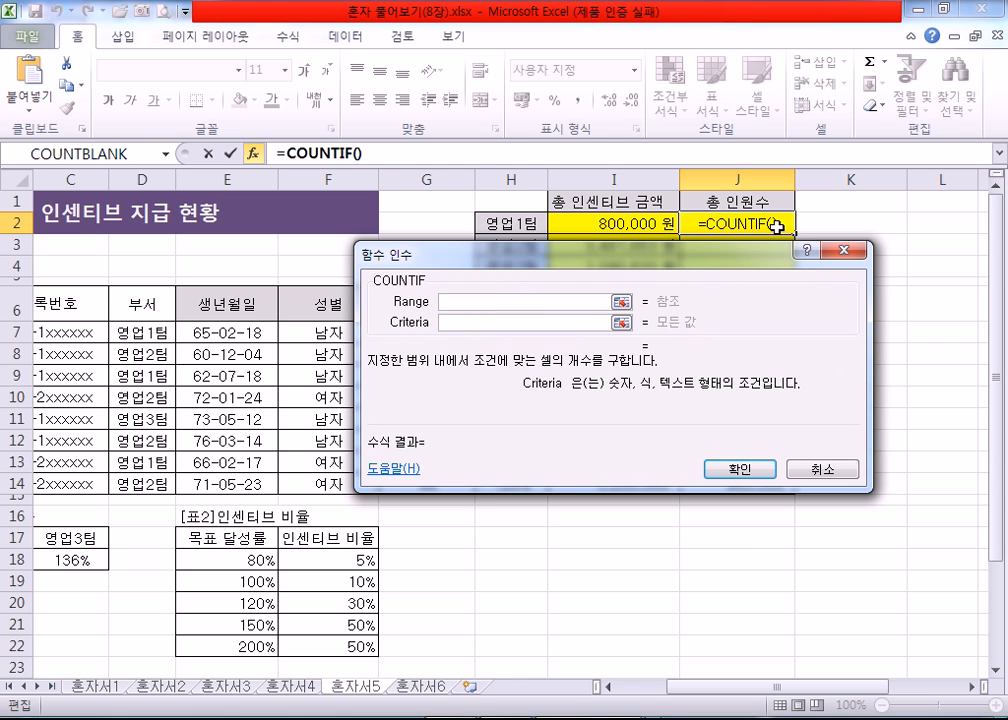
pyautogui.click(517, 223)
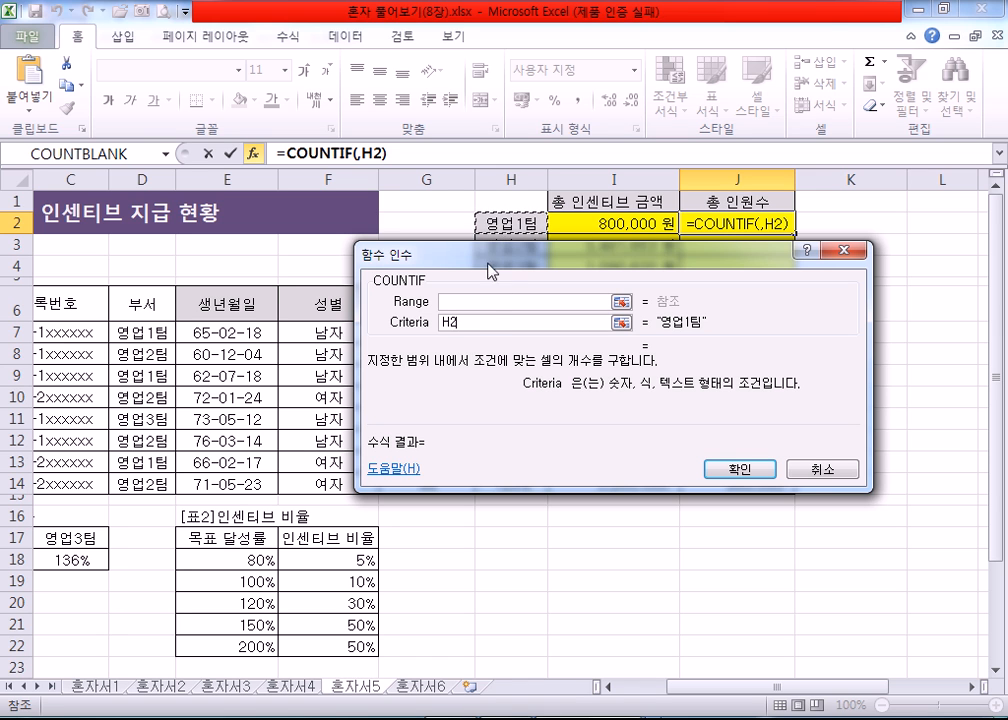
# Step: Set the COUNTIF Range to the absolute $D$7:$D$14, confirm the formula, and fill it from J2 down to J4
pyautogui.click(485, 301)
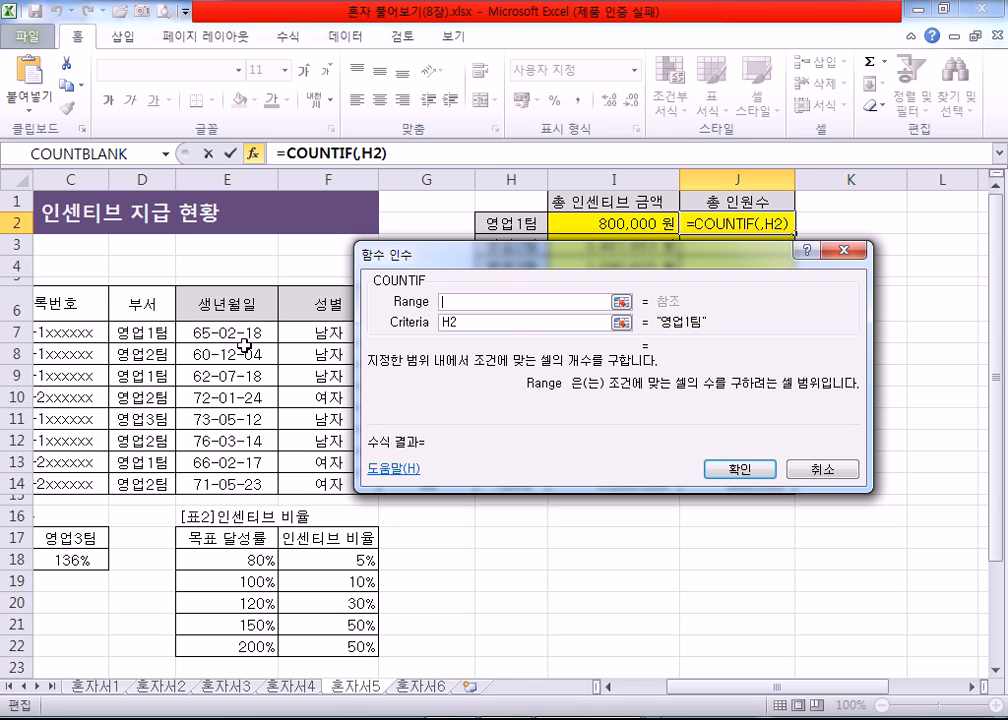
pyautogui.moveTo(135, 334); pyautogui.dragTo(137, 485)
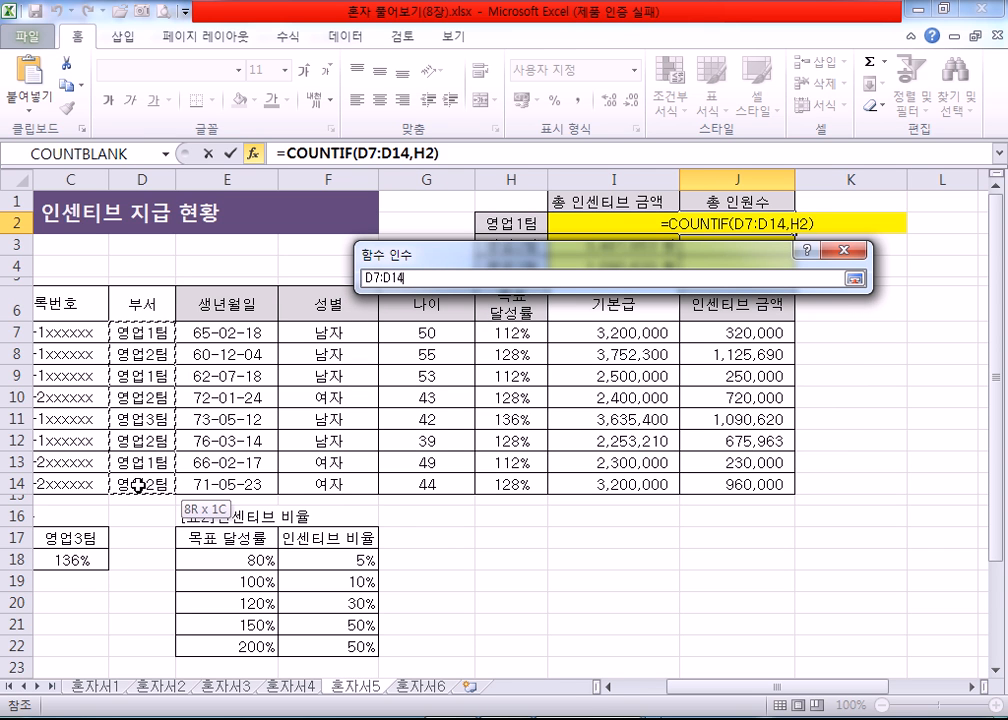
pyautogui.moveTo(137, 485); pyautogui.dragTo(137, 485)
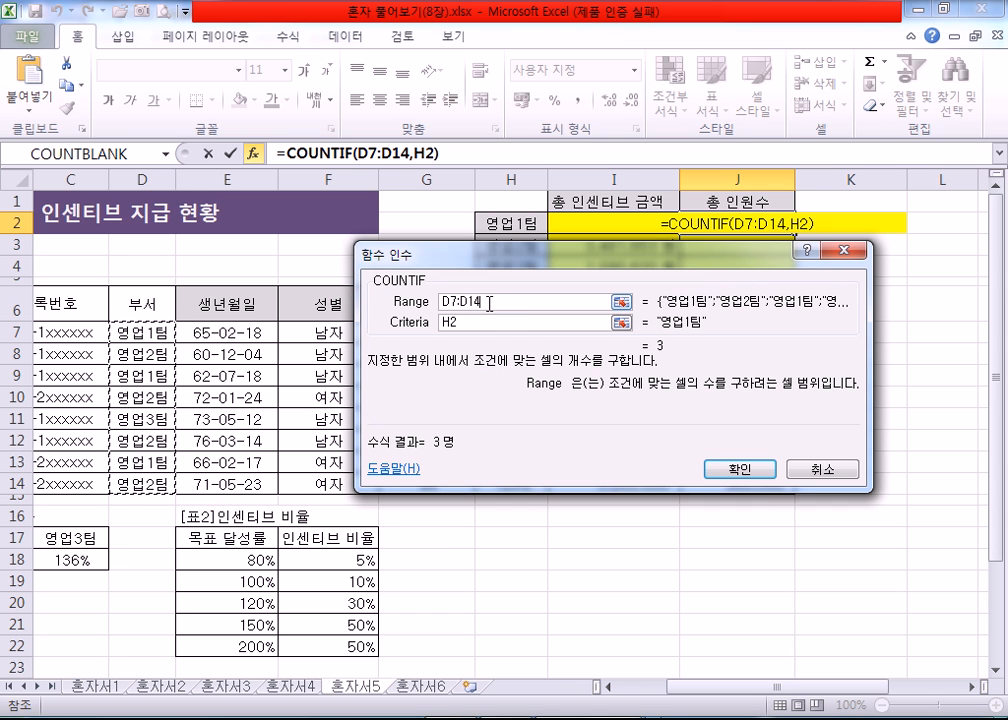
pyautogui.click(497, 306)
pyautogui.press('F4')
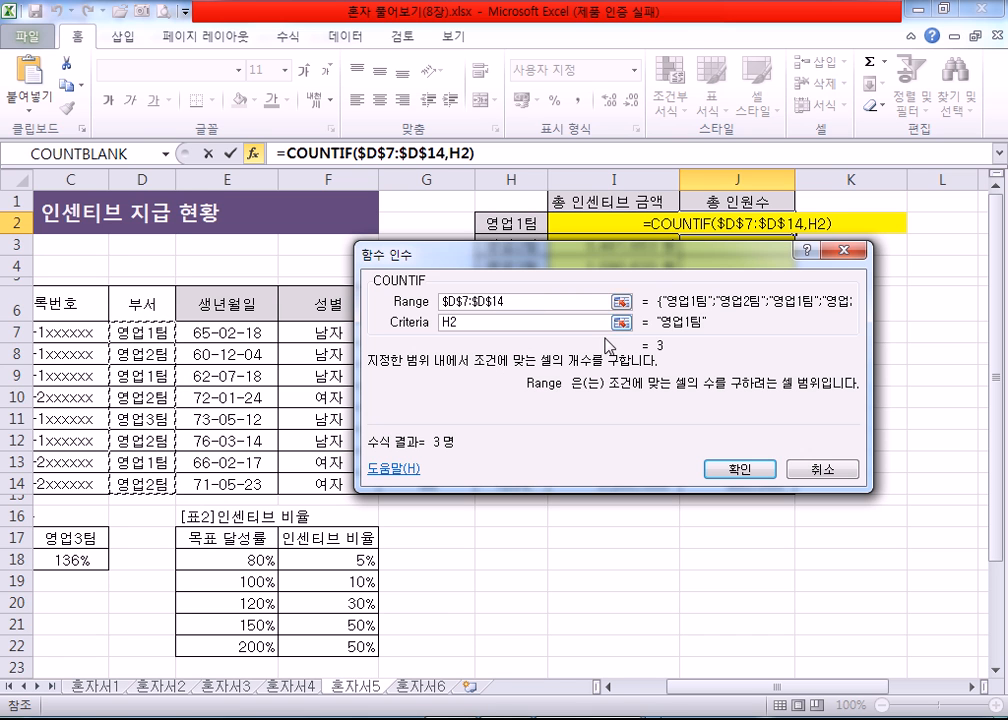
pyautogui.click(714, 470)
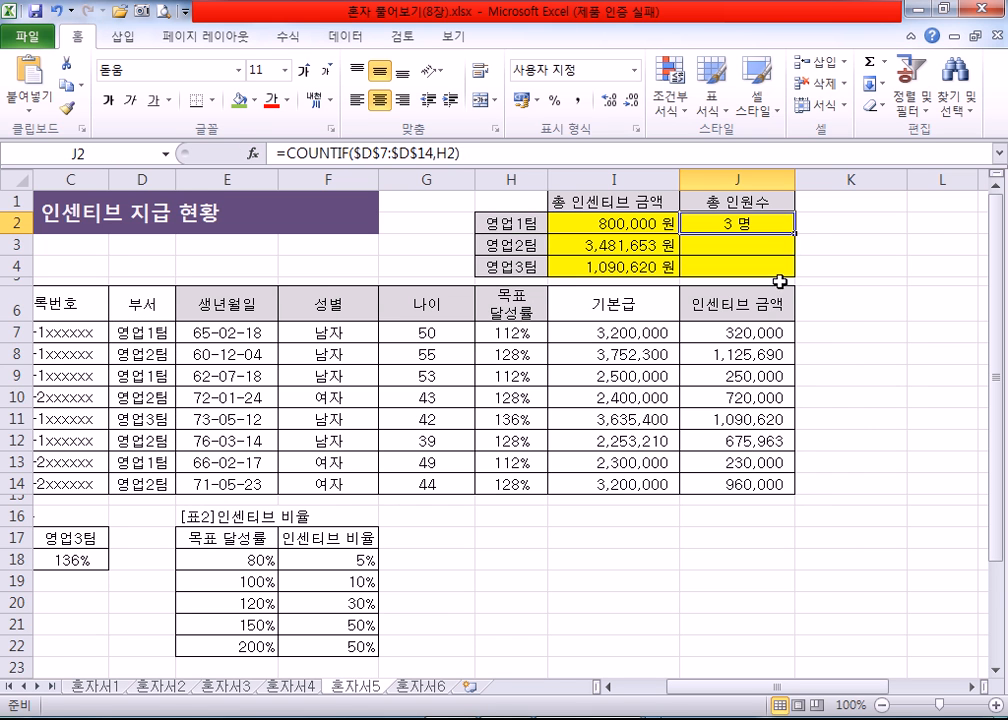
pyautogui.moveTo(800, 232); pyautogui.dragTo(796, 274)
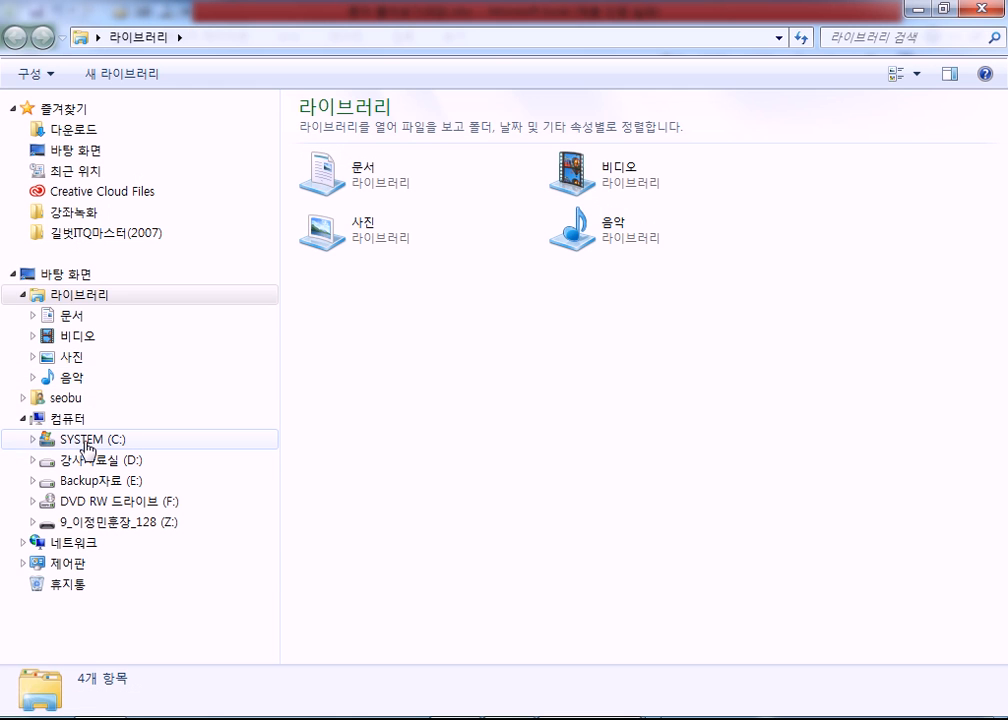
# Step: Switch to Windows Explorer and browse the document library's 315-5211-b folder to 소스-정답파일 and its 8장 subfolder
pyautogui.click(85, 441)
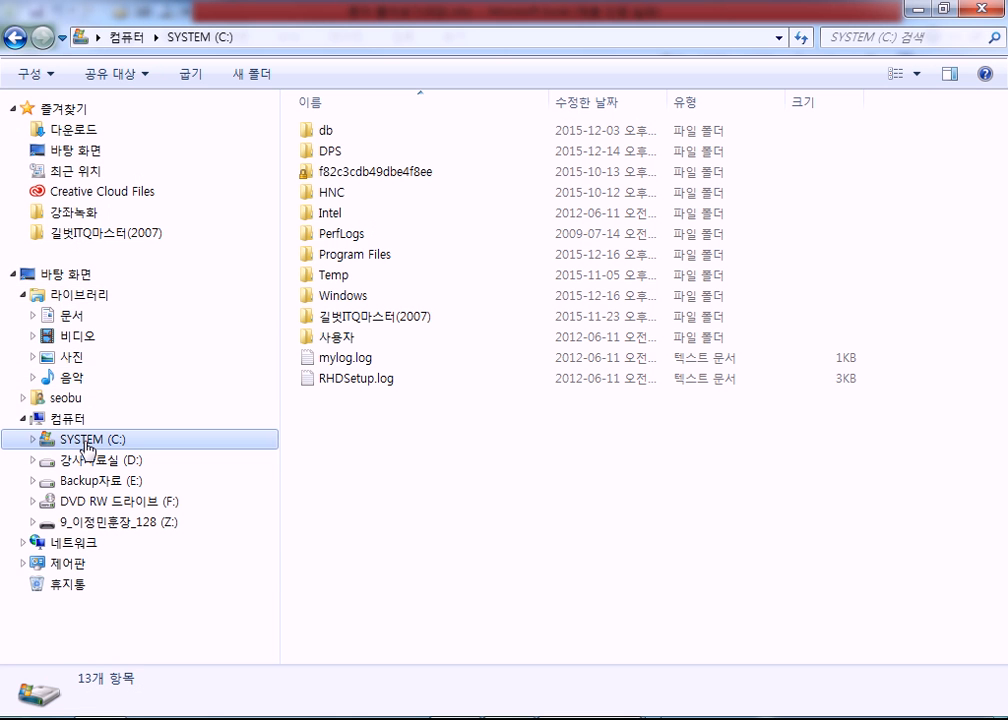
pyautogui.click(104, 317)
pyautogui.doubleClick(418, 195)
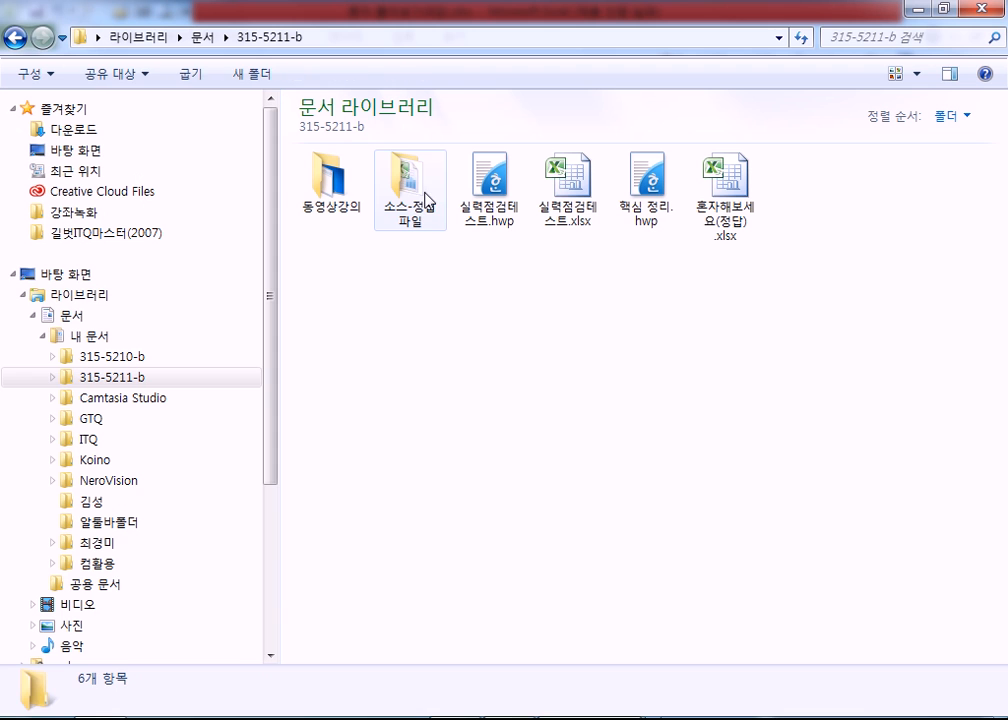
pyautogui.doubleClick(405, 195)
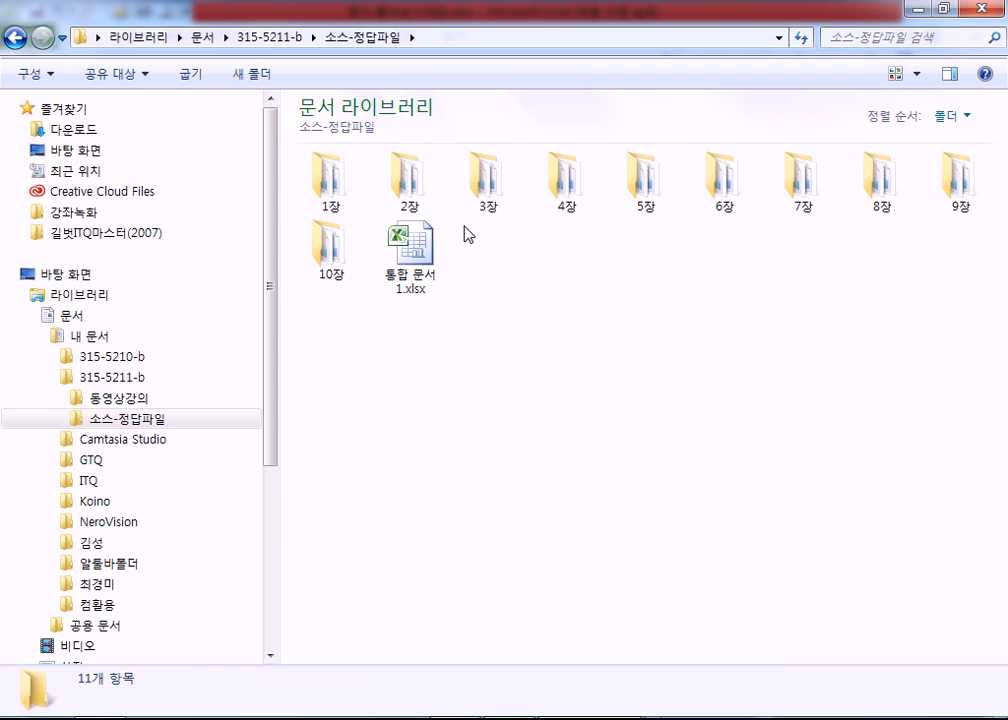
pyautogui.doubleClick(889, 196)
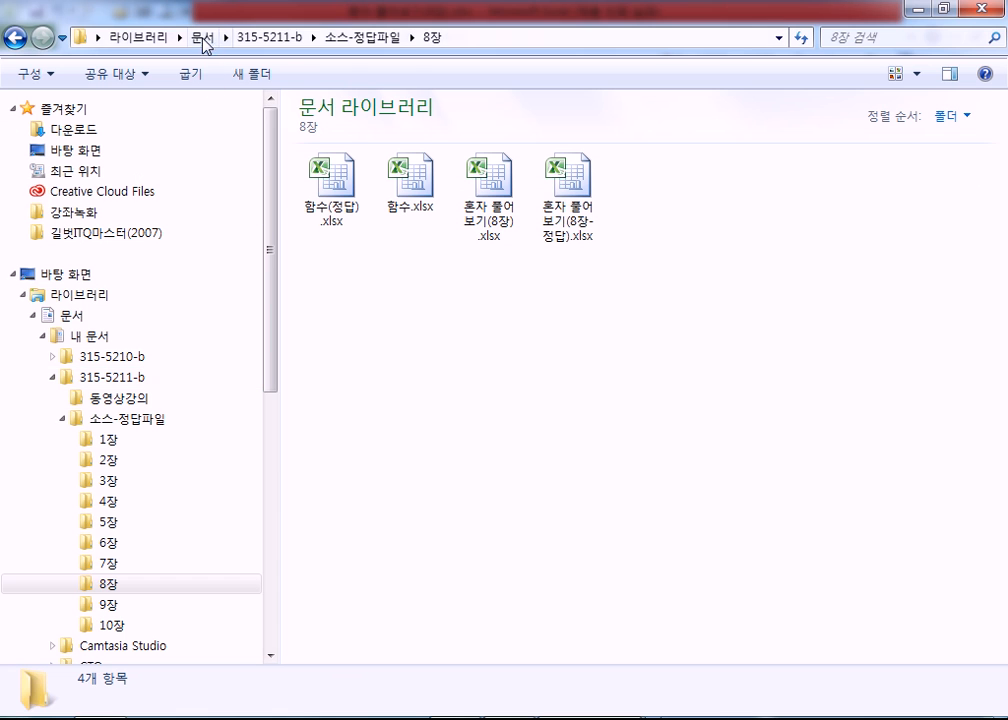
# Step: Play the lecture video 엑셀8장.wmv from the 동영상강의 folder of 315-5211-b and raise the playback volume to maximum
pyautogui.click(255, 42)
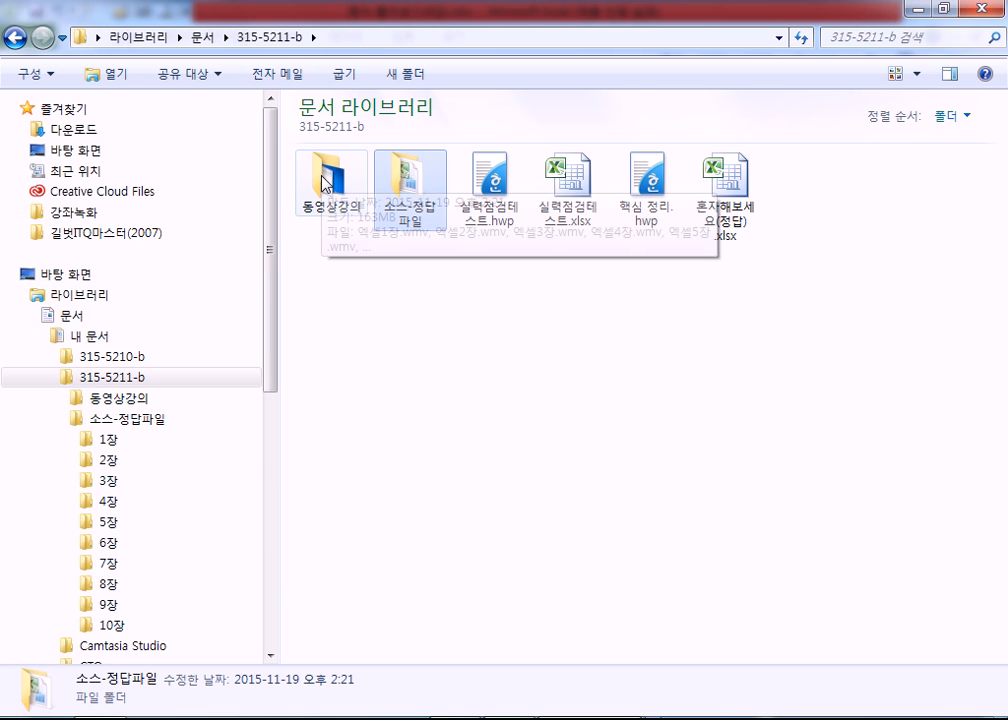
pyautogui.doubleClick(324, 183)
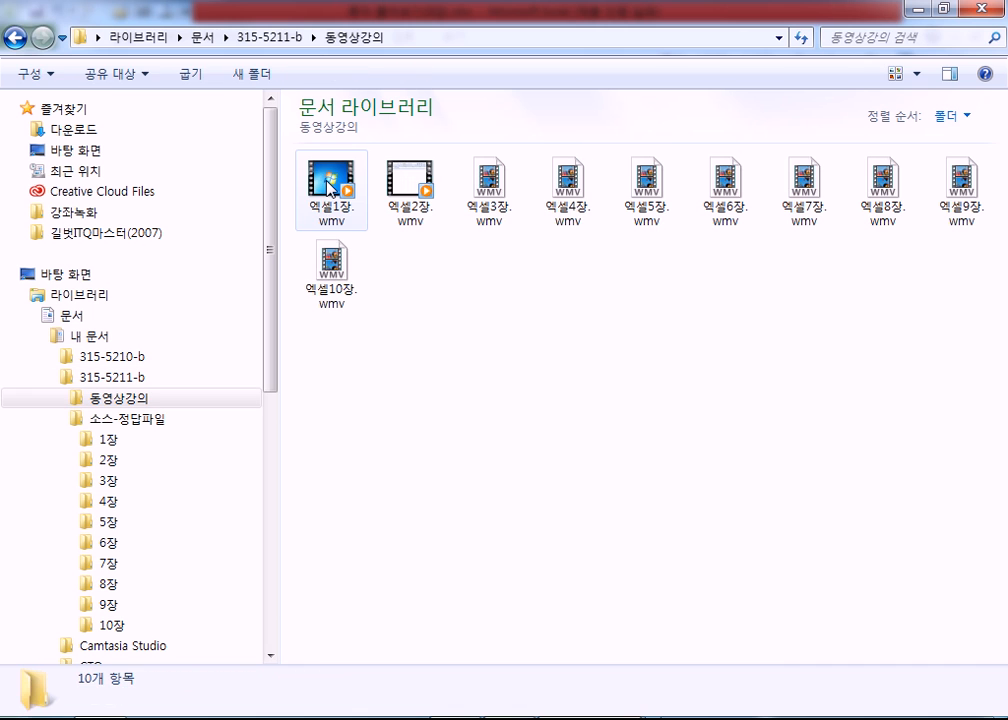
pyautogui.click(881, 196)
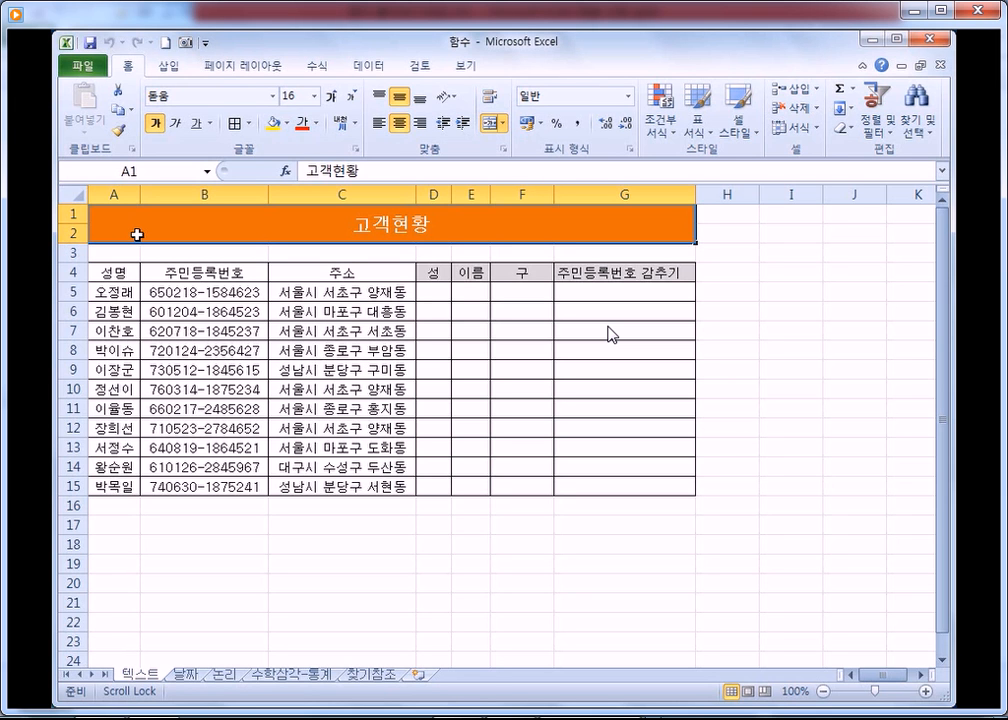
pyautogui.moveTo(612, 349)
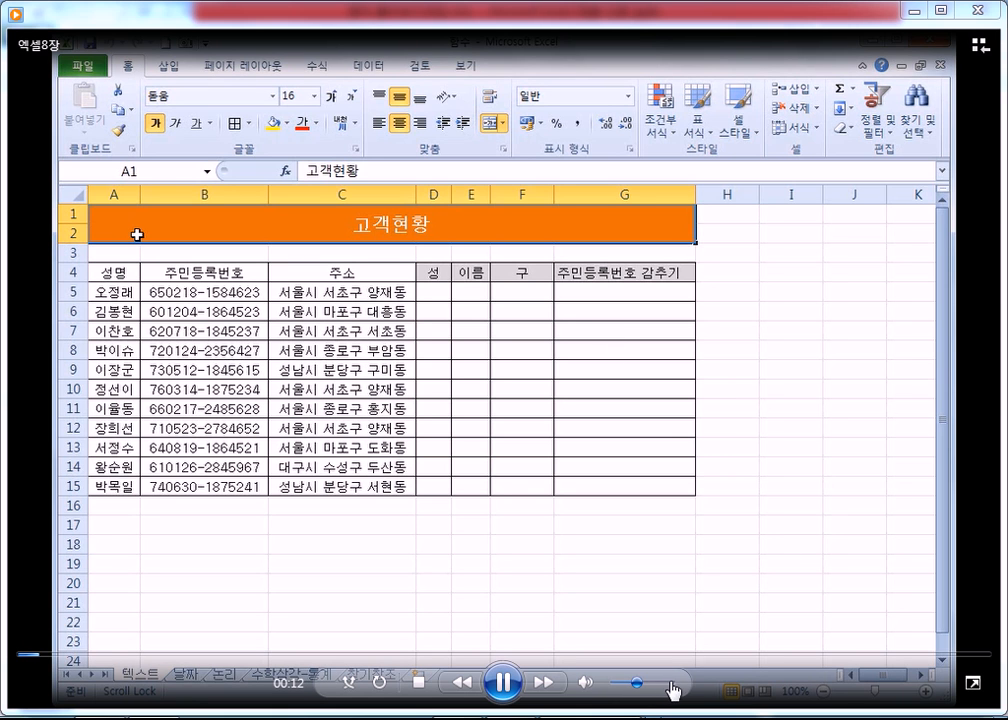
pyautogui.moveTo(636, 685); pyautogui.dragTo(686, 686)
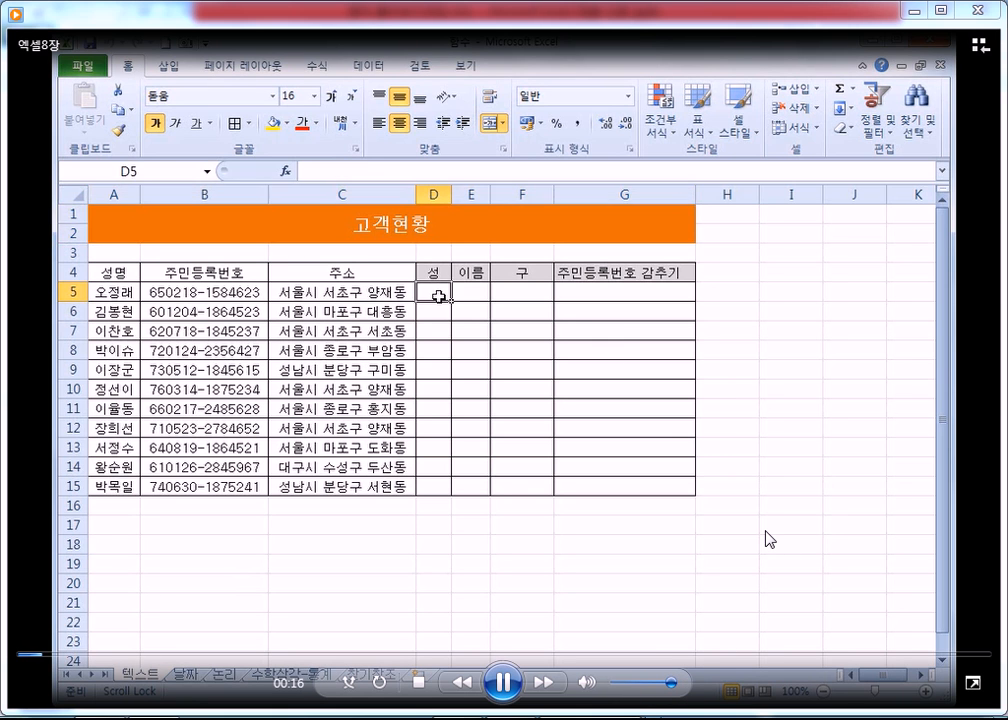
pyautogui.click(842, 719)
pyautogui.moveTo(837, 502); pyautogui.dragTo(837, 479)
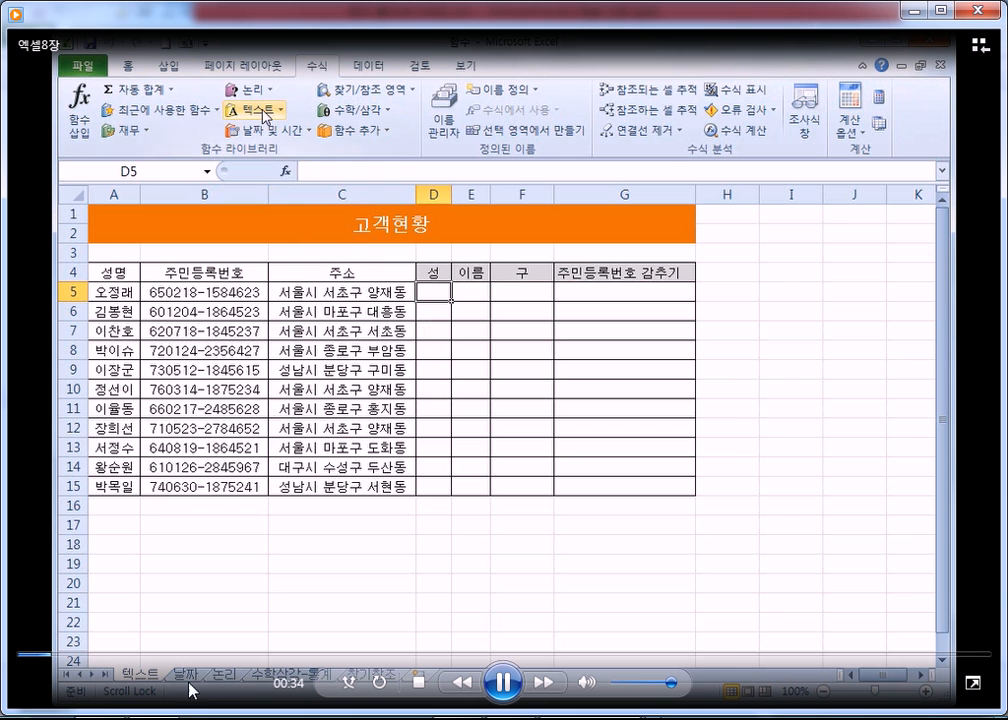
# Step: Skip through the 엑셀8장 video to about 26:45, close the player, and return to the Excel workbook
pyautogui.click(218, 655)
pyautogui.click(421, 655)
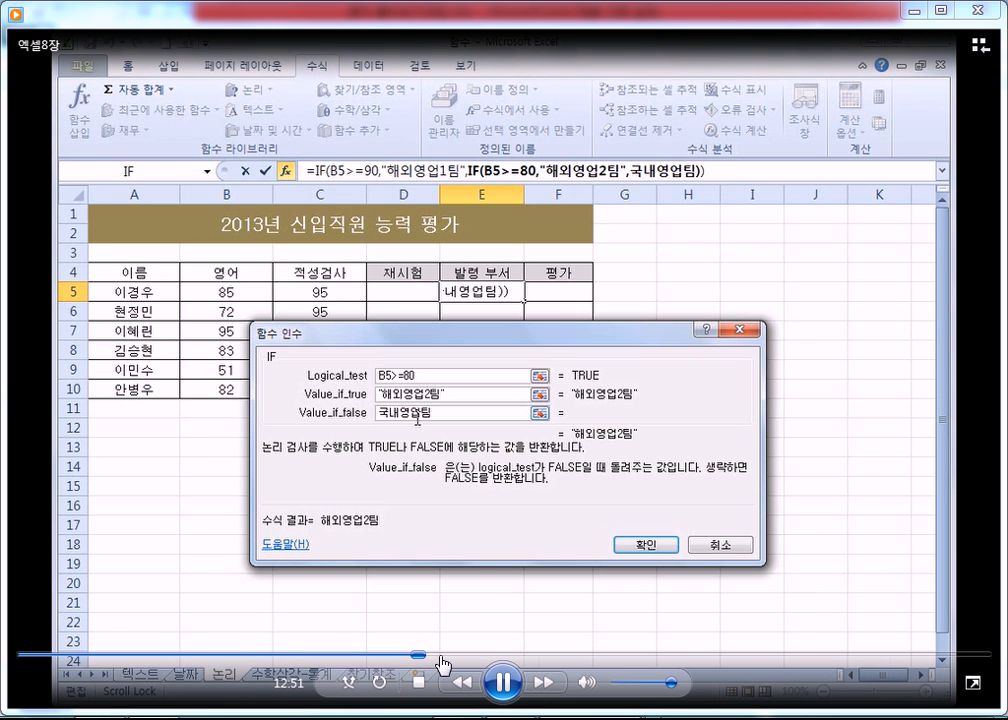
pyautogui.click(598, 656)
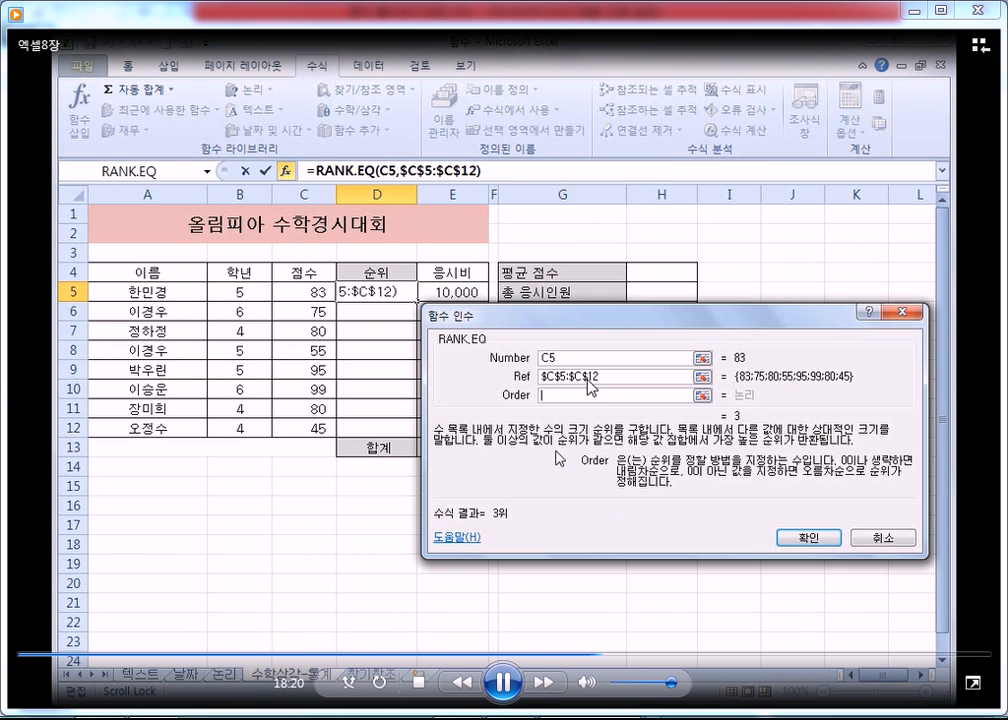
pyautogui.click(692, 655)
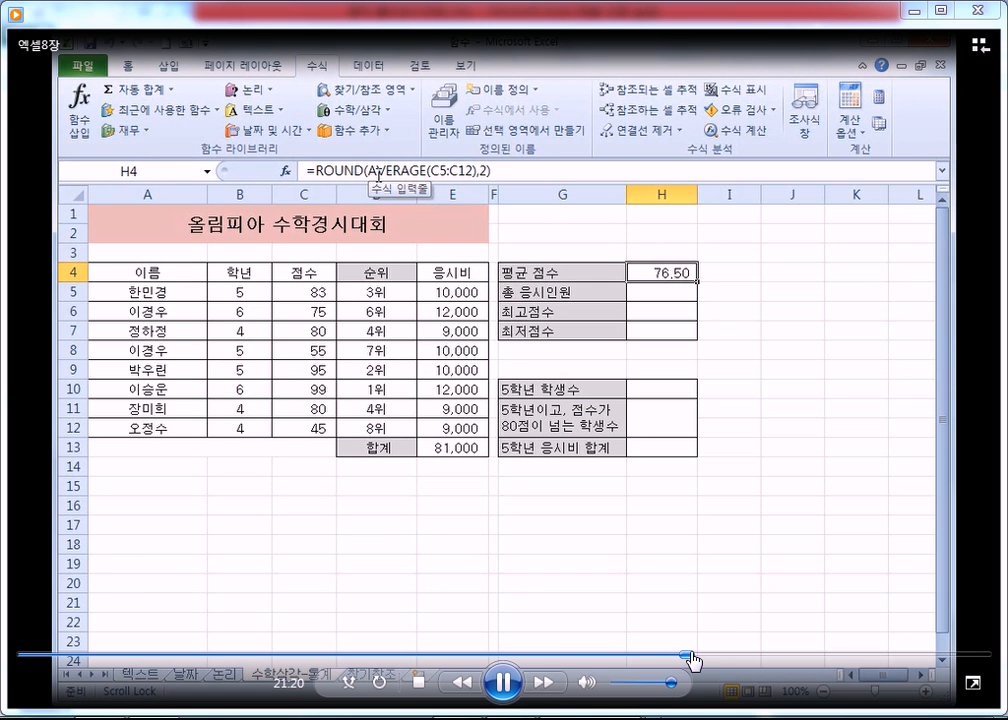
pyautogui.click(742, 656)
pyautogui.click(860, 656)
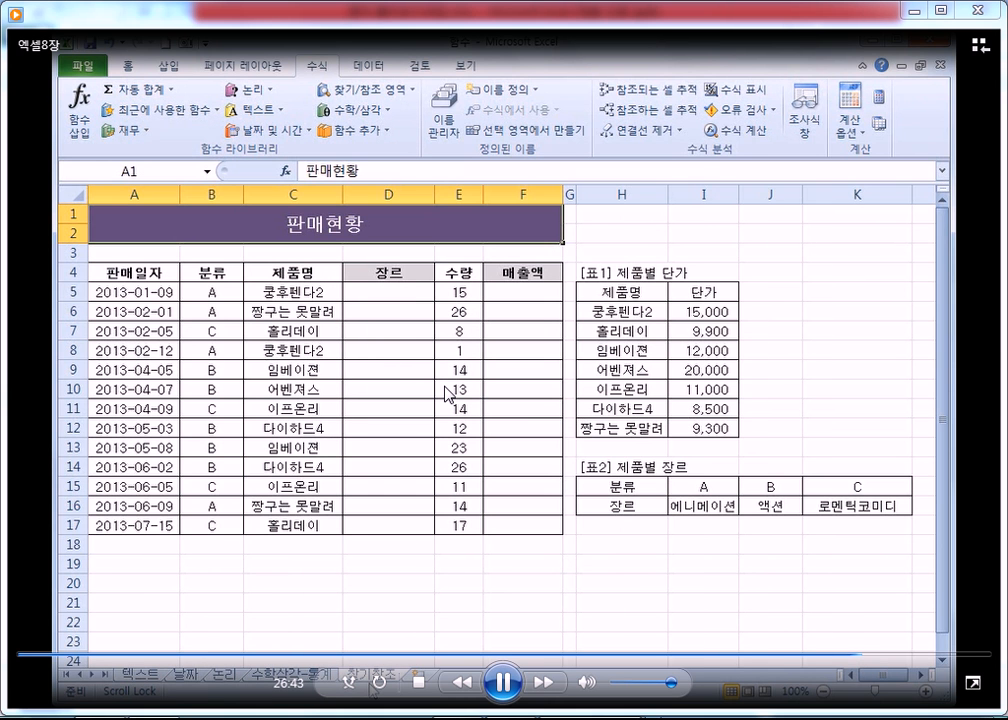
pyautogui.click(978, 13)
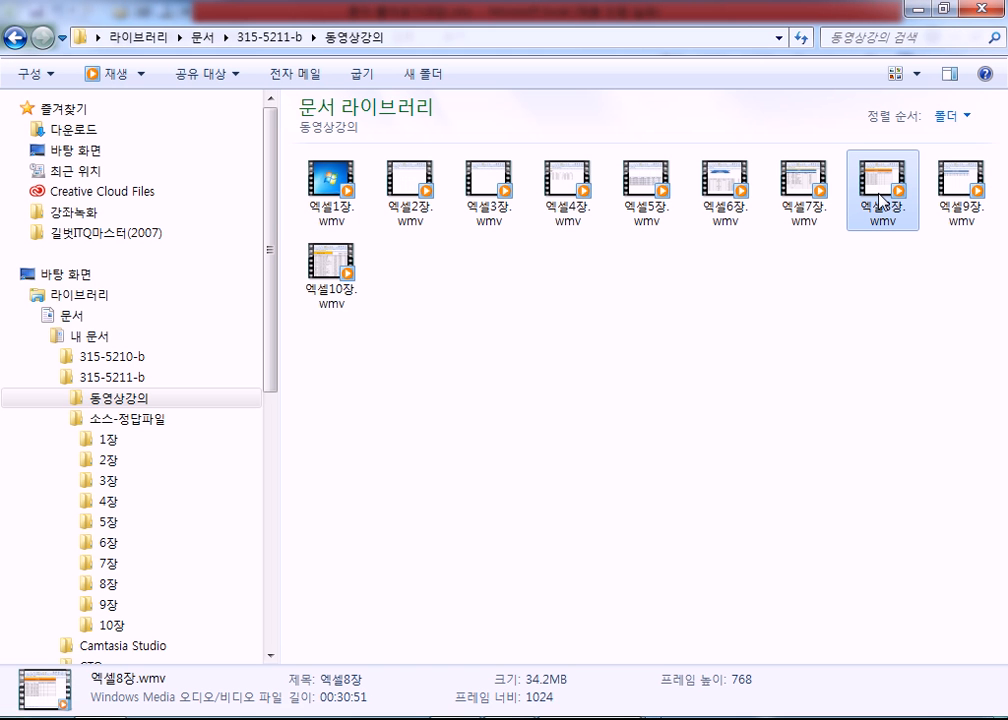
pyautogui.click(922, 15)
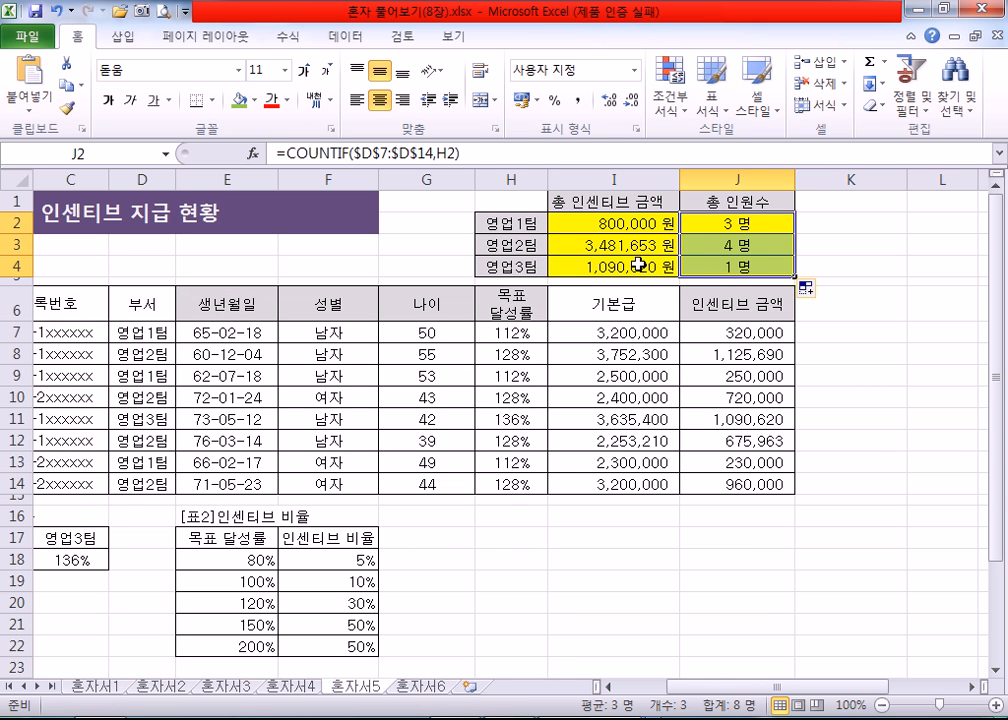
# Step: Review the formulas for 총 인센티브 금액 in I2, 총 인원수 in J2, 나이 in G7, and 성별 in F7 and F8
pyautogui.click(589, 230)
pyautogui.click(720, 222)
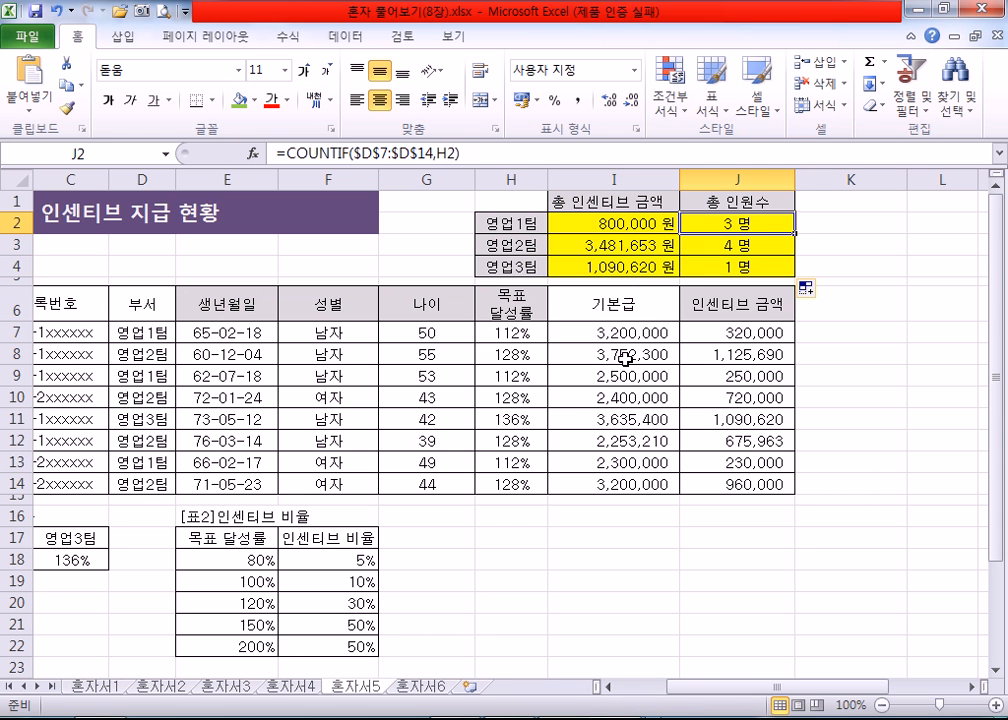
pyautogui.click(586, 224)
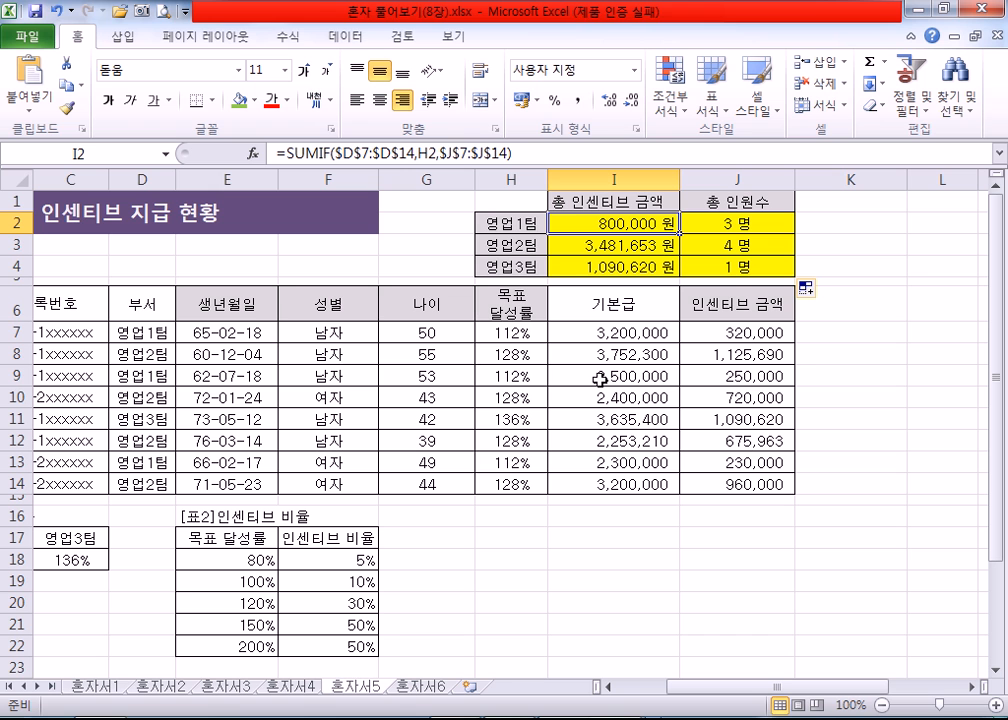
pyautogui.moveTo(16, 300); pyautogui.dragTo(18, 482)
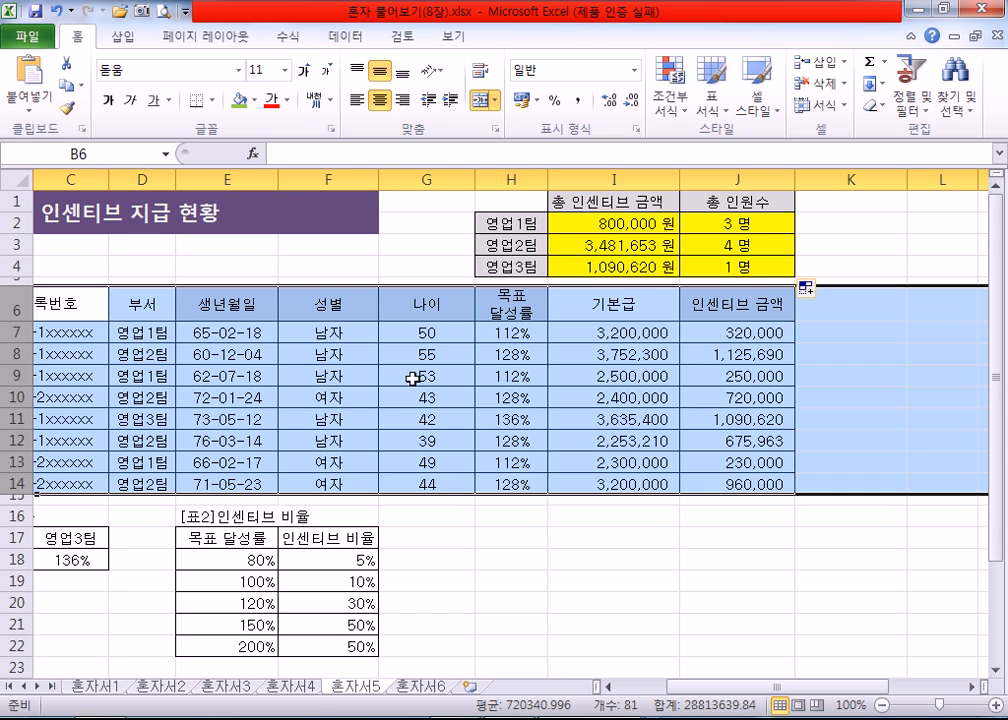
pyautogui.click(424, 336)
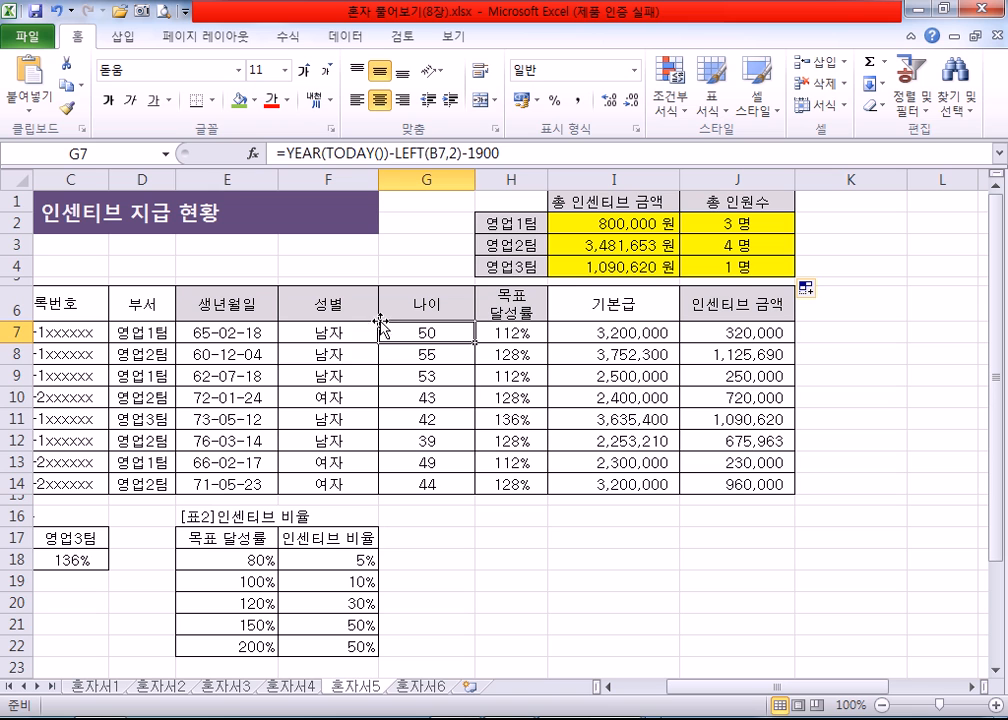
pyautogui.click(330, 354)
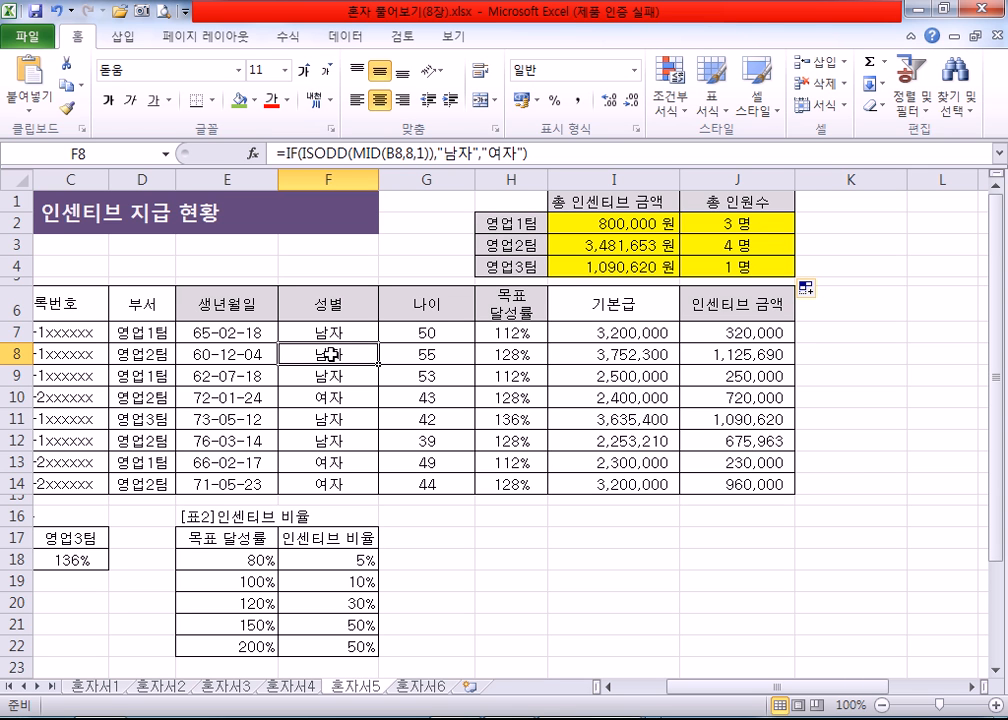
pyautogui.click(350, 331)
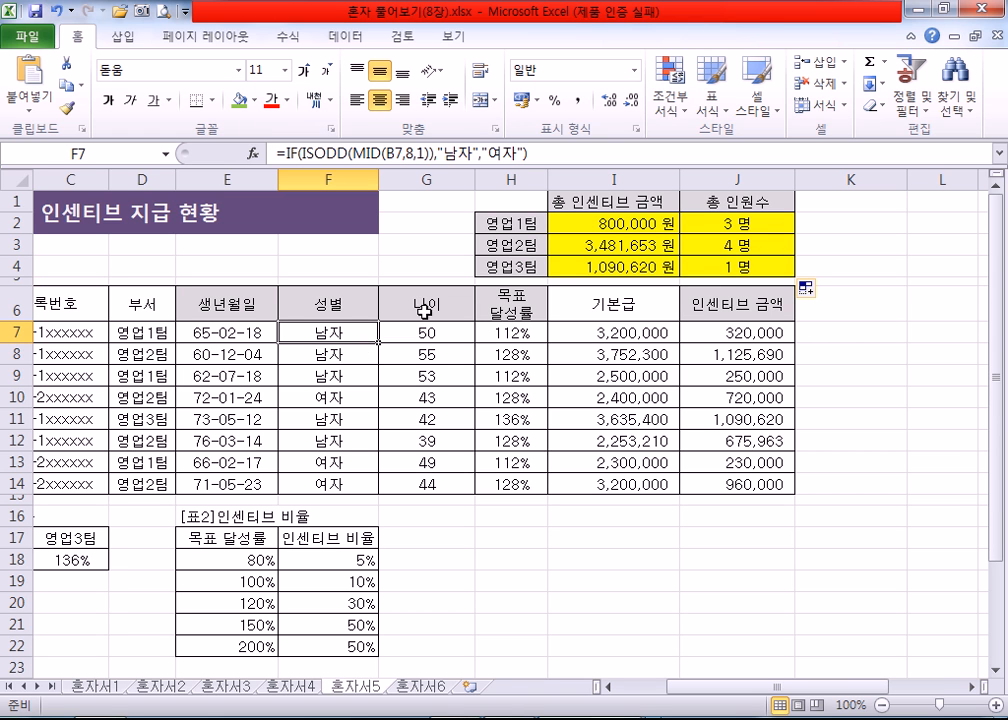
# Step: Review the team names in H2:H4 beside the 총 인센티브 금액 and 총 인원수 totals
pyautogui.click(511, 224)
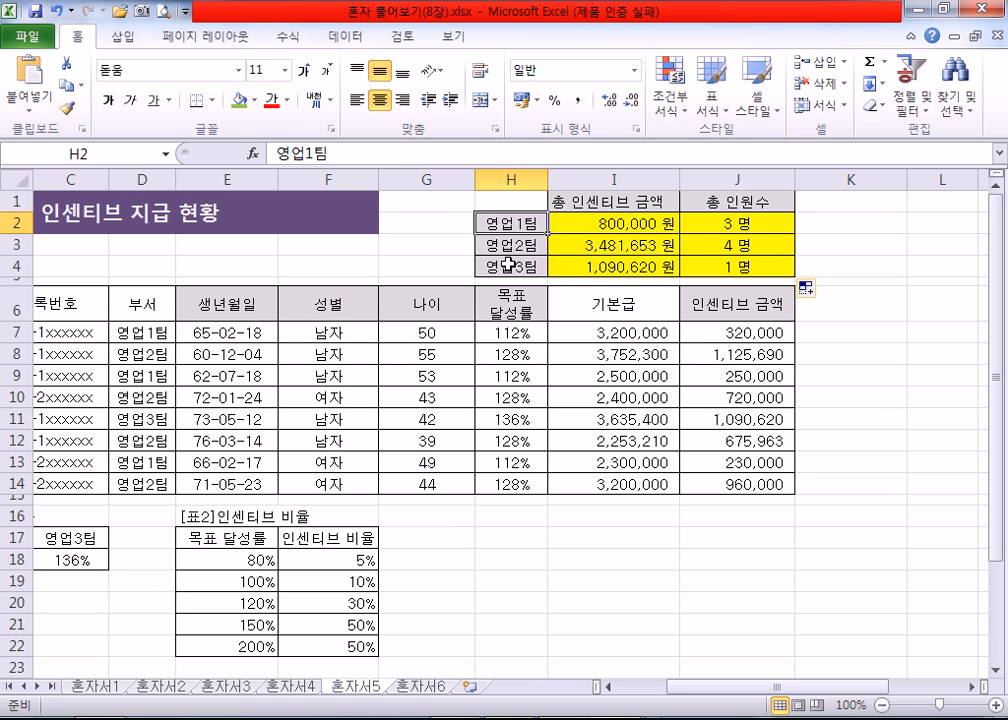
pyautogui.click(509, 245)
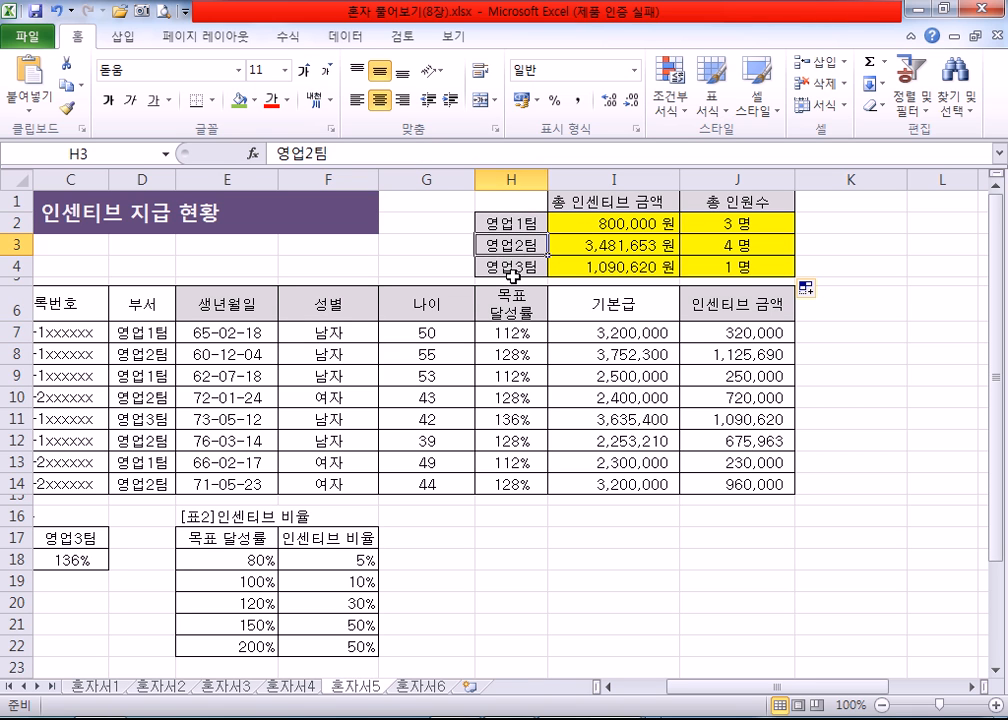
pyautogui.moveTo(508, 225); pyautogui.dragTo(512, 258)
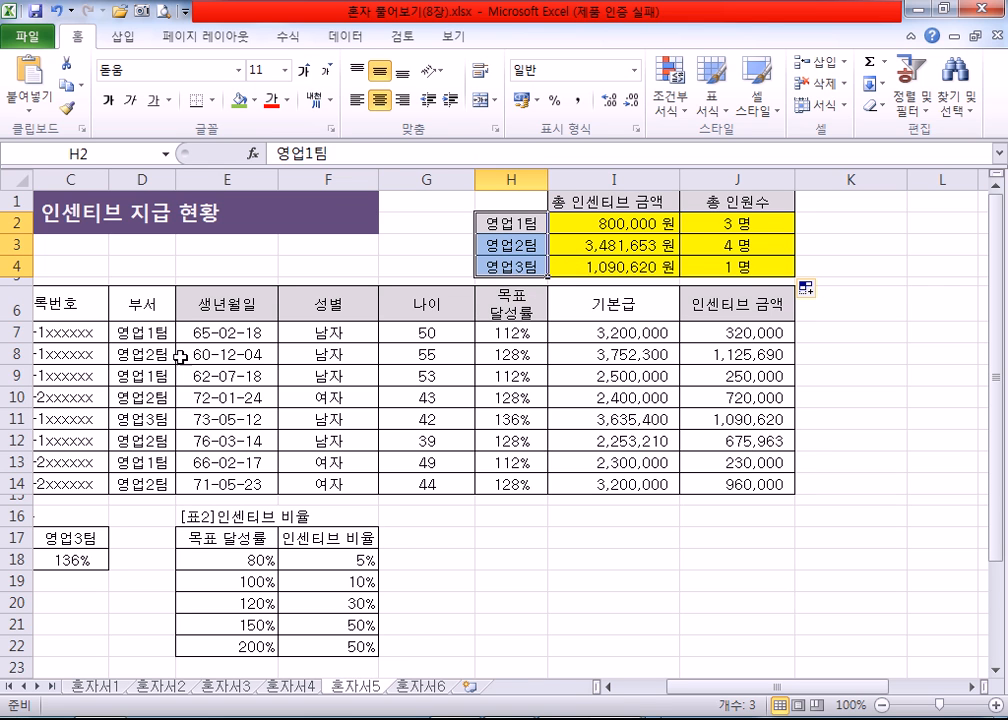
pyautogui.click(585, 345)
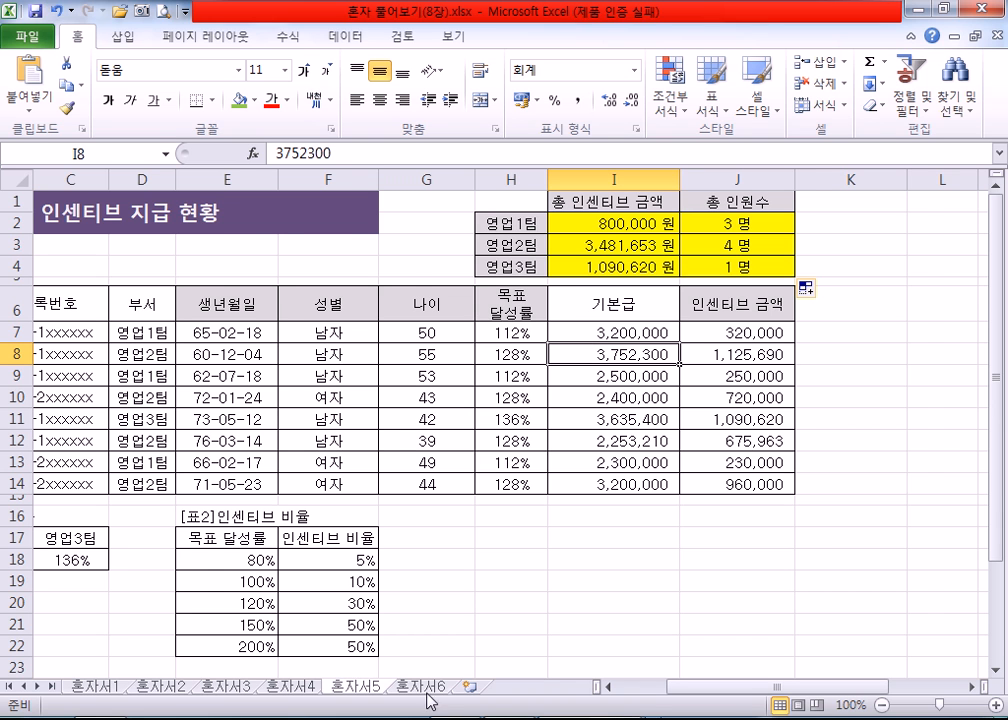
# Step: On sheet 혼자서6, start an IF function in G6 under 초과유무 and bring up its function arguments
pyautogui.hotkey('ctrl', 'pagedown')
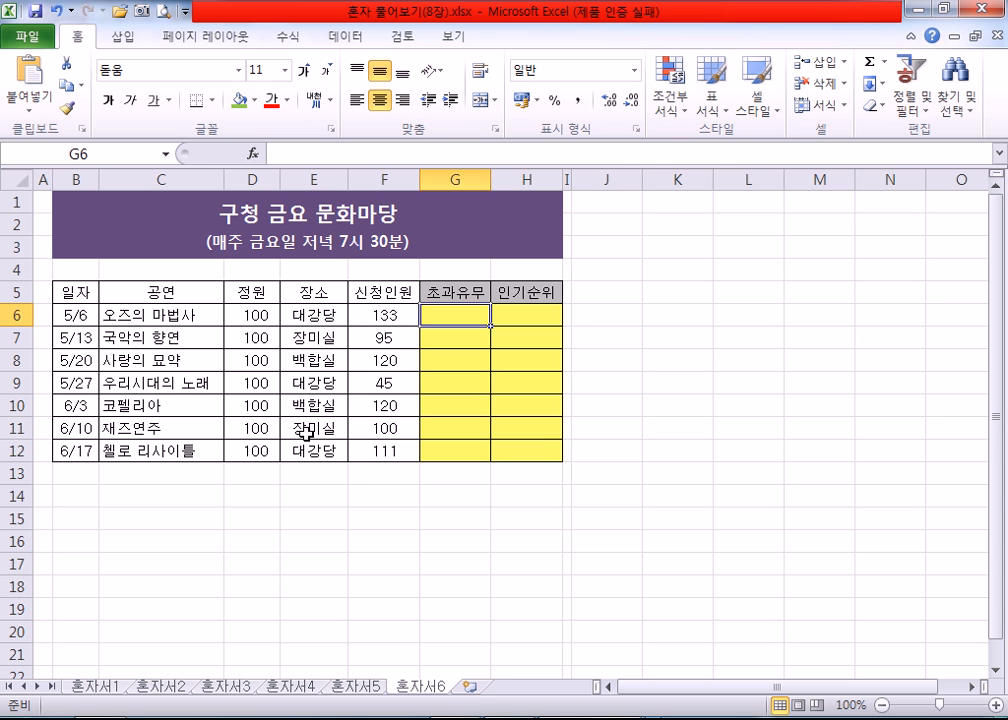
pyautogui.write('=I')
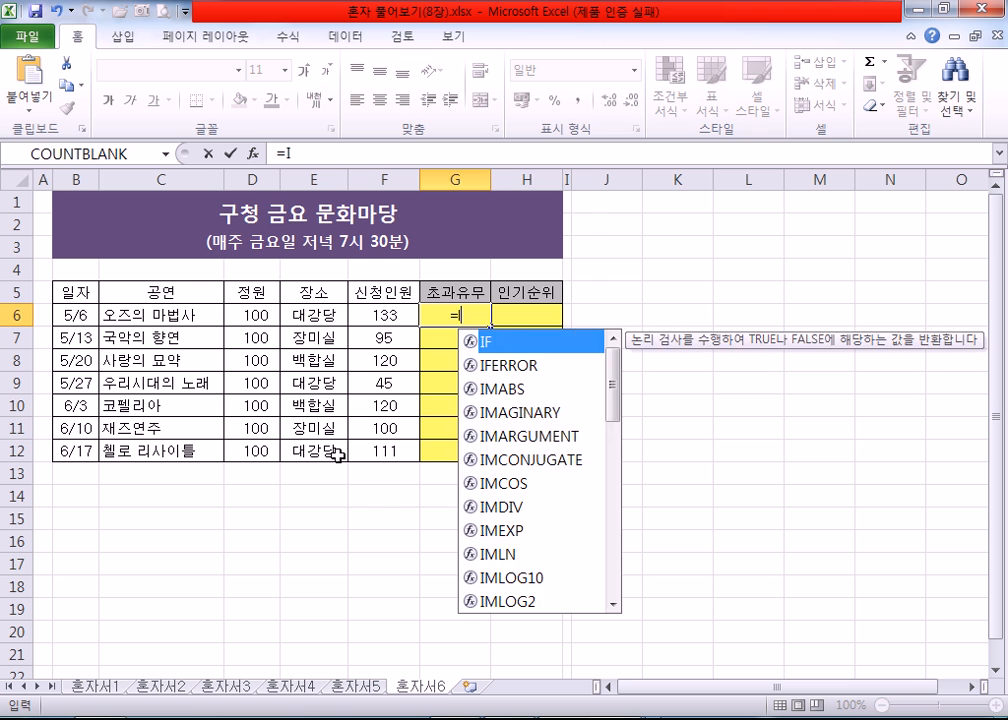
pyautogui.write('F(')
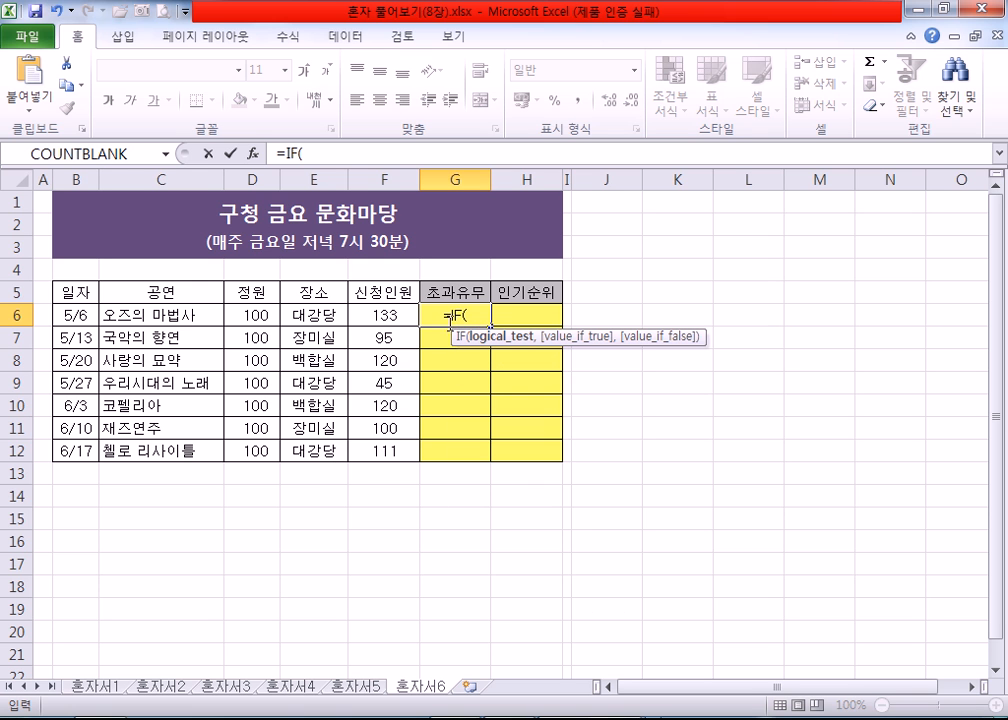
pyautogui.click(253, 153)
pyautogui.moveTo(421, 250); pyautogui.dragTo(306, 353)
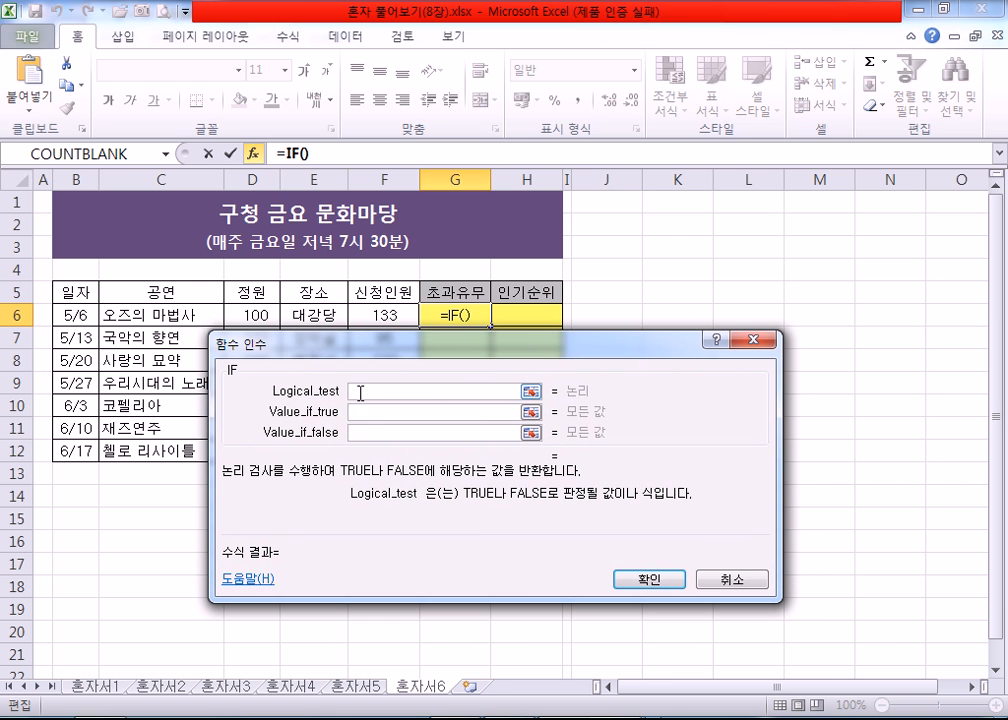
# Step: Try D6>=F6 as the IF function's logical test
pyautogui.click(258, 312)
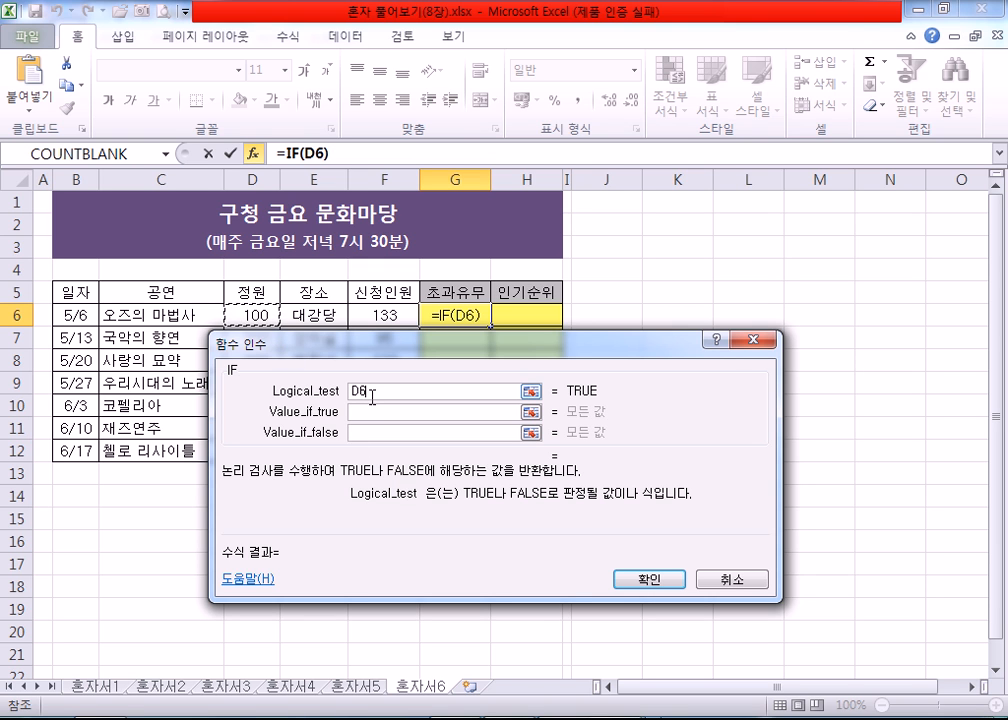
pyautogui.write('>=')
pyautogui.click(385, 314)
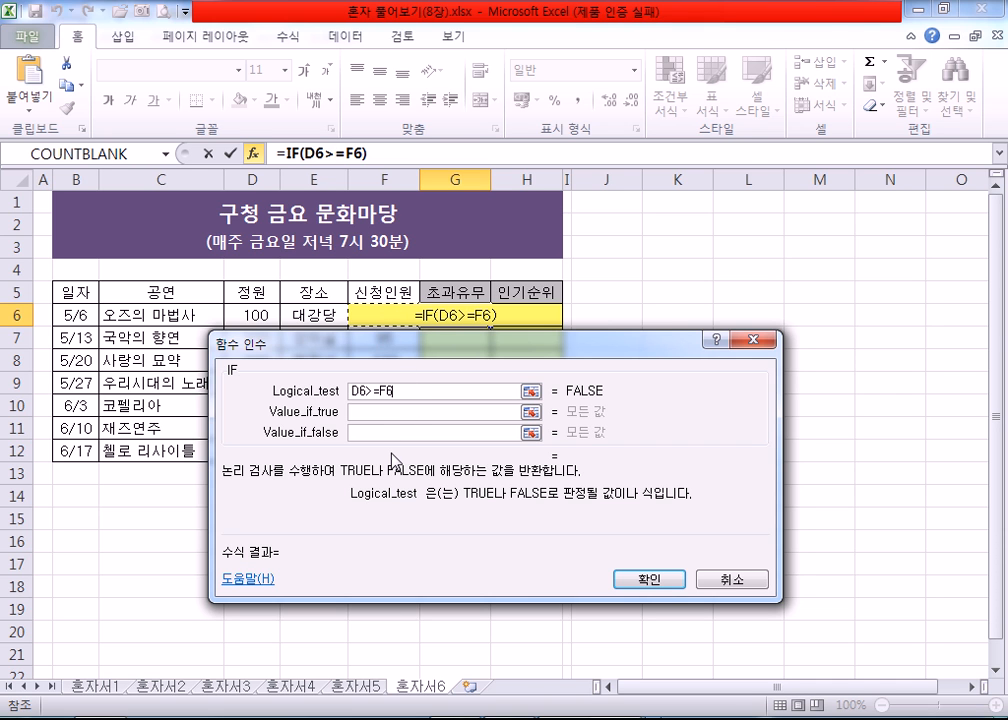
pyautogui.click(372, 412)
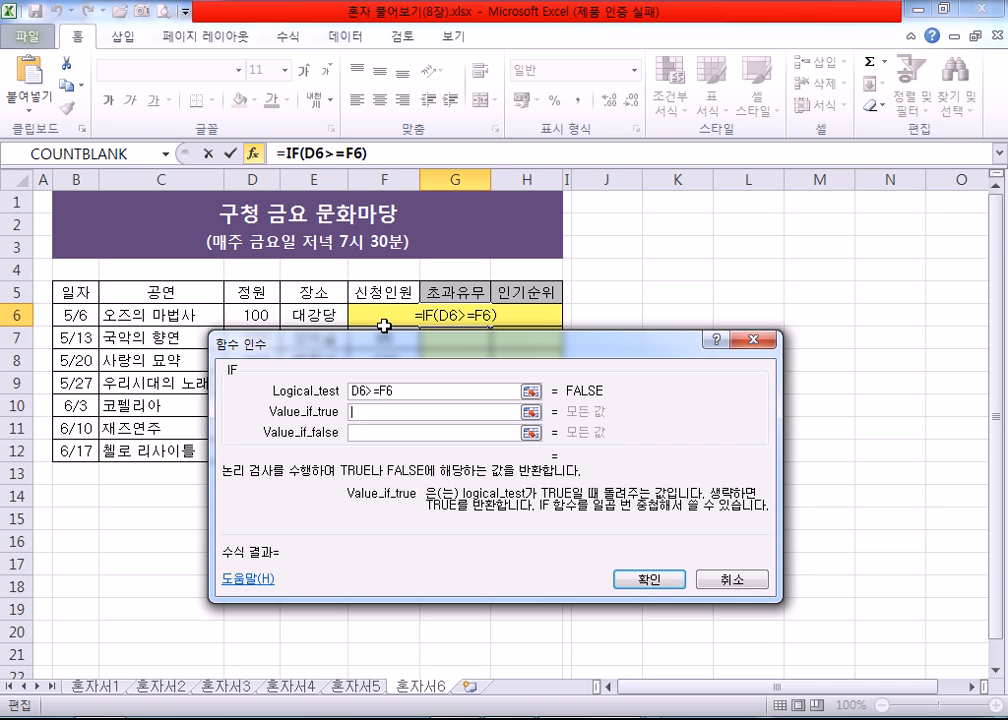
# Step: Replace the IF function's logical test with F6>=D6, comparing 신청인원 with 정원
pyautogui.moveTo(405, 391); pyautogui.dragTo(310, 390)
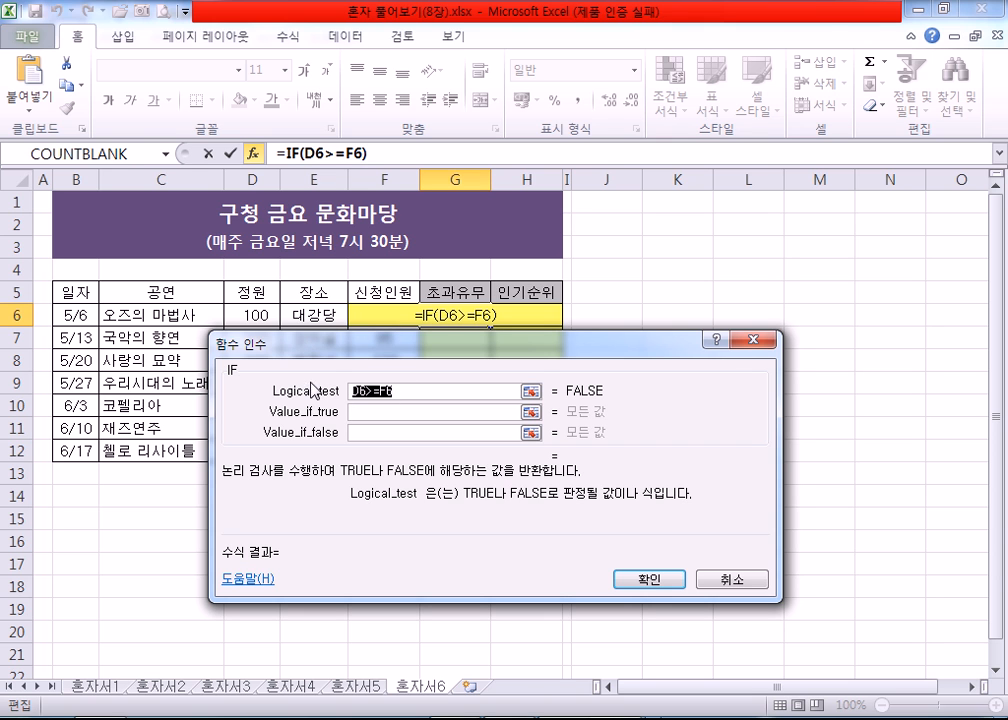
pyautogui.click(358, 318)
pyautogui.write('>=')
pyautogui.click(256, 314)
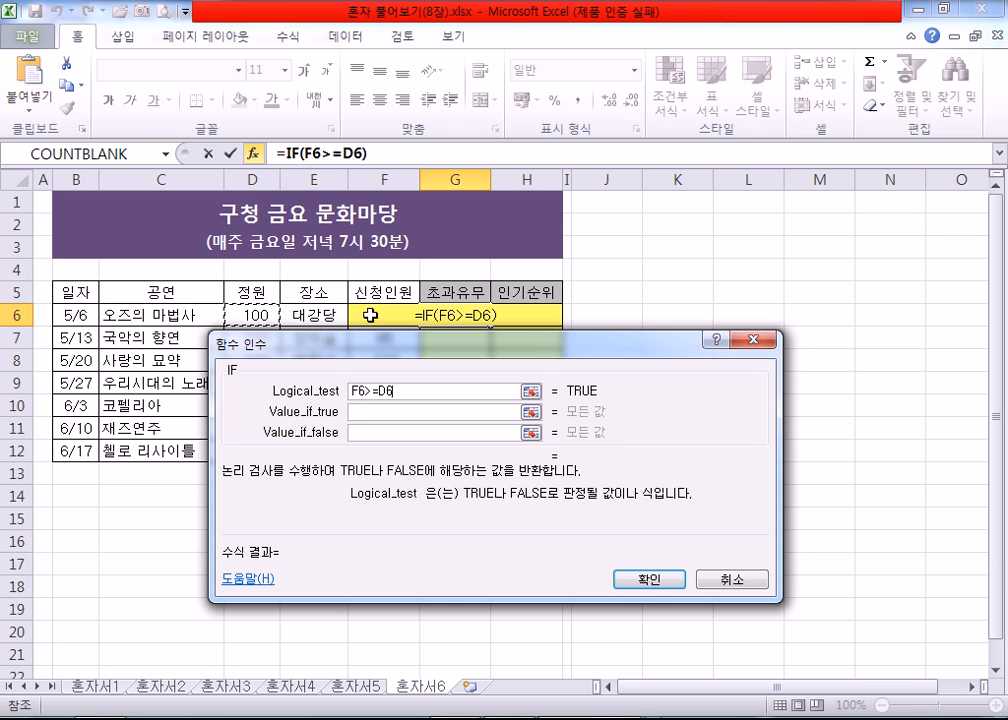
pyautogui.click(372, 411)
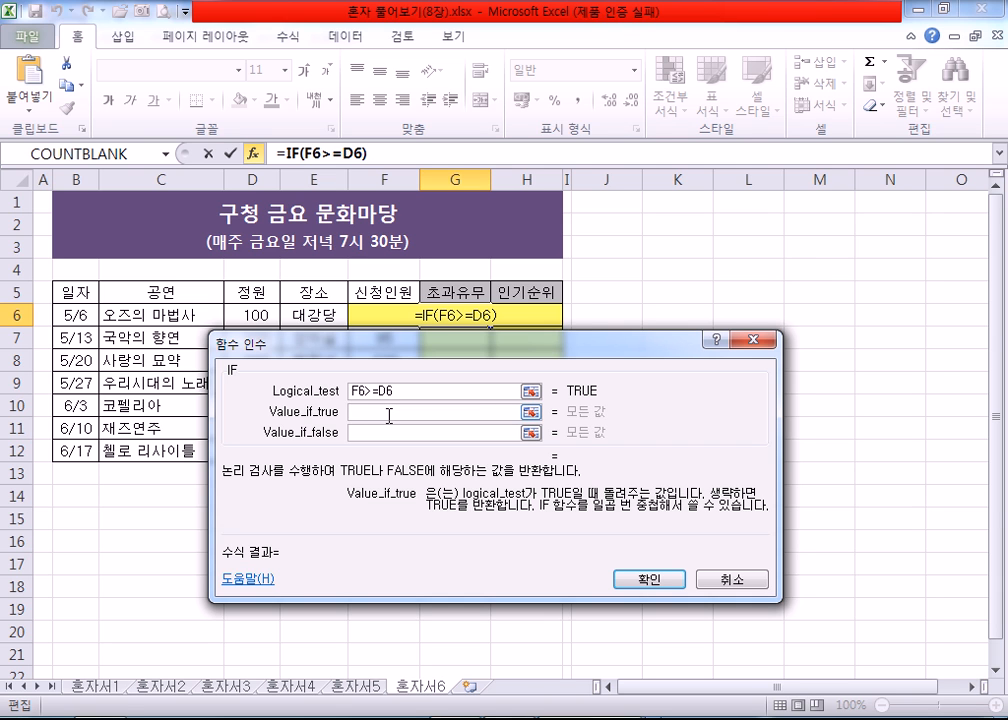
# Step: Set the IF function's value if true to "초과" and its value if false to "미달"
pyautogui.write('CH')
pyautogui.press('BackSpace')
pyautogui.press('BackSpace')
pyautogui.write('초과')
pyautogui.press('Tab')
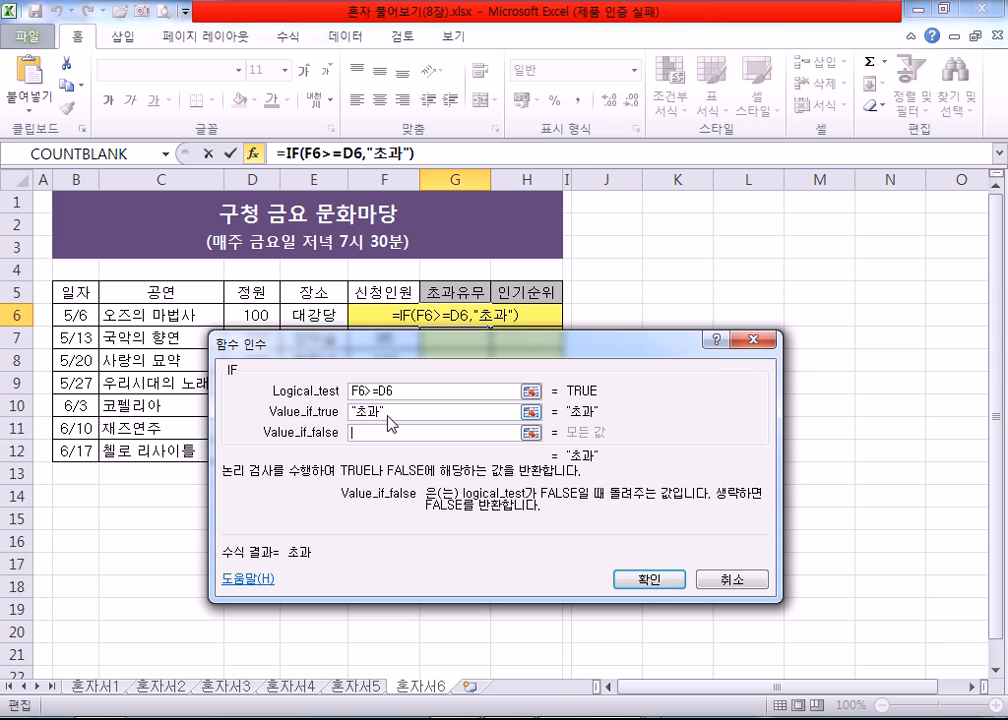
pyautogui.write('ㅁ미달')
pyautogui.press('Tab')
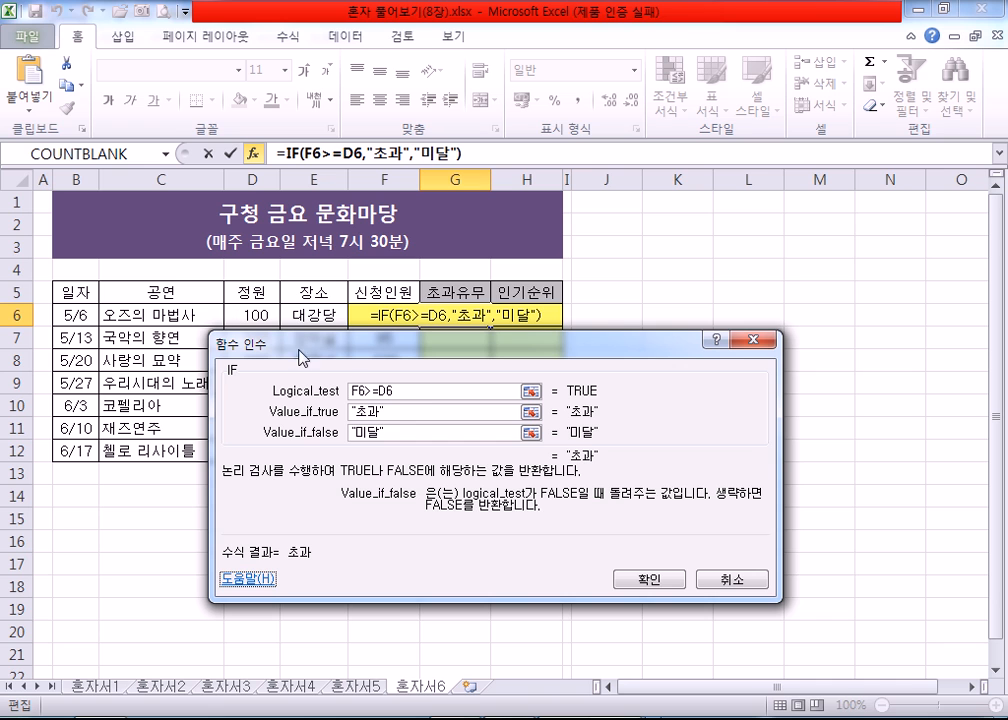
# Step: Change the logical test to F6>D6 and fill the completed IF formula from G6 down to G12
pyautogui.click(395, 391)
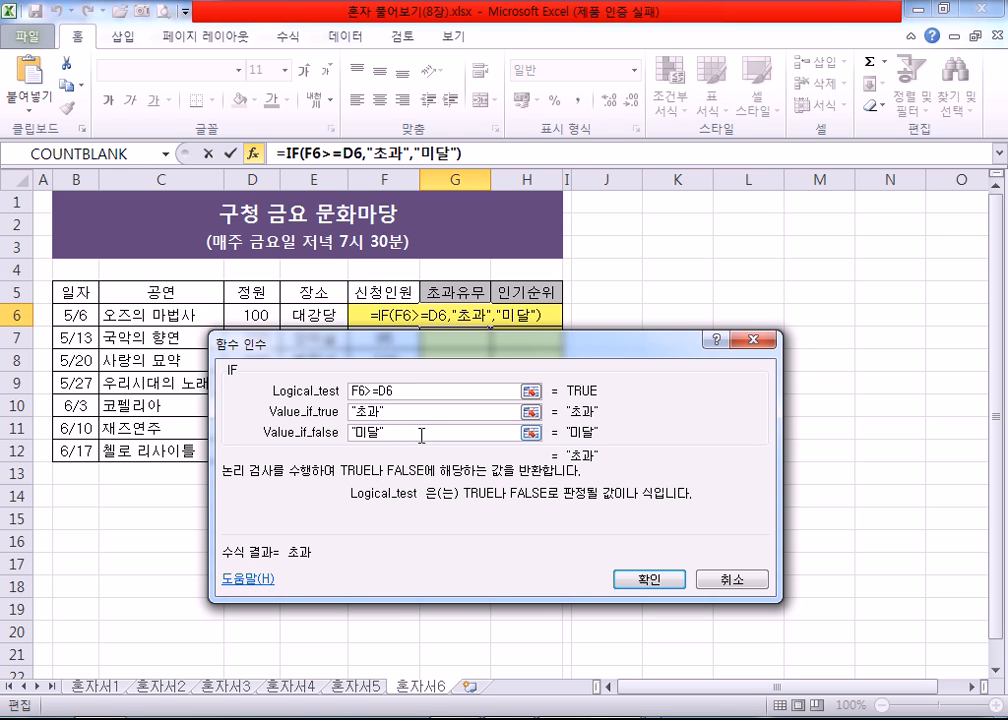
pyautogui.press('BackSpace')
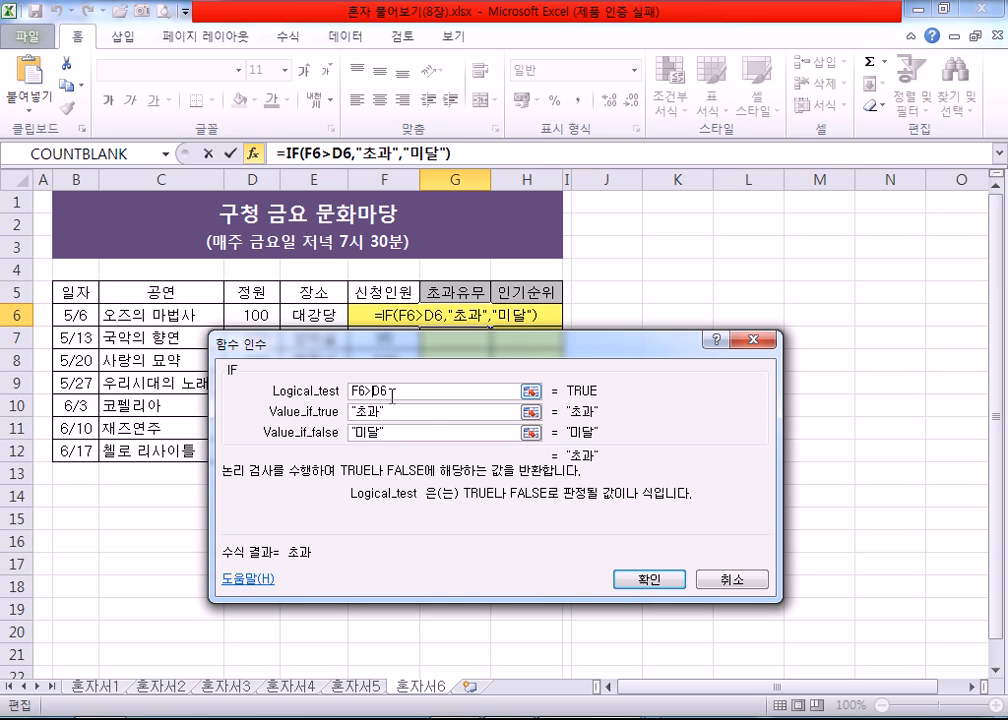
pyautogui.click(647, 580)
pyautogui.moveTo(495, 327); pyautogui.dragTo(470, 452)
# Step: Check the 초과유무 formula in G11 against the 정원 in D11 and the 신청인원 in F11
pyautogui.click(441, 430)
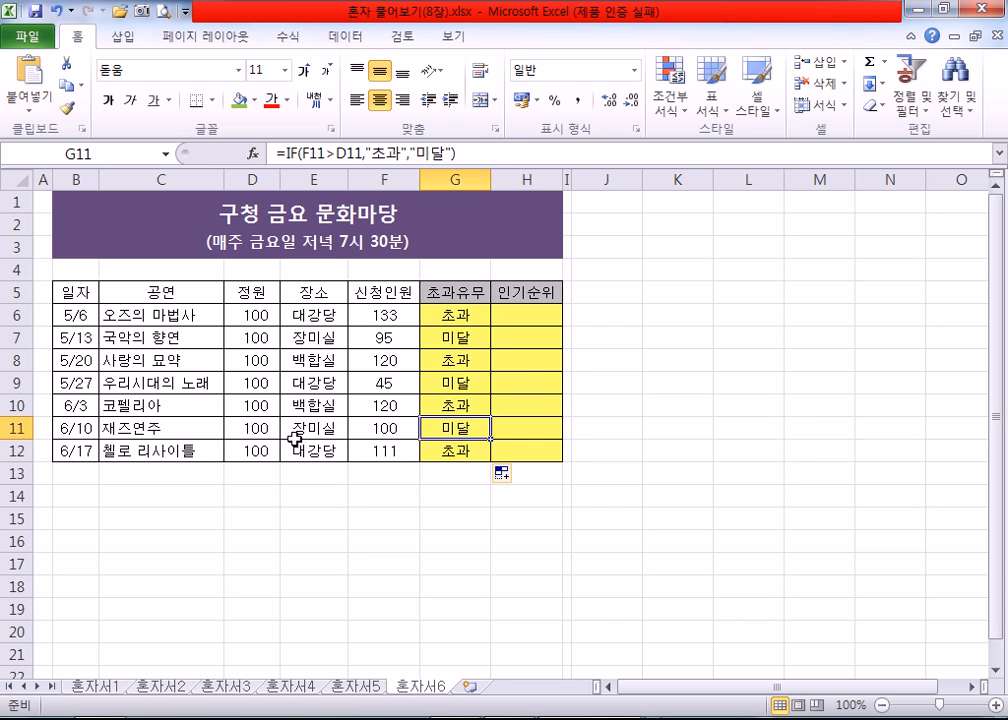
pyautogui.click(257, 429)
pyautogui.click(391, 428)
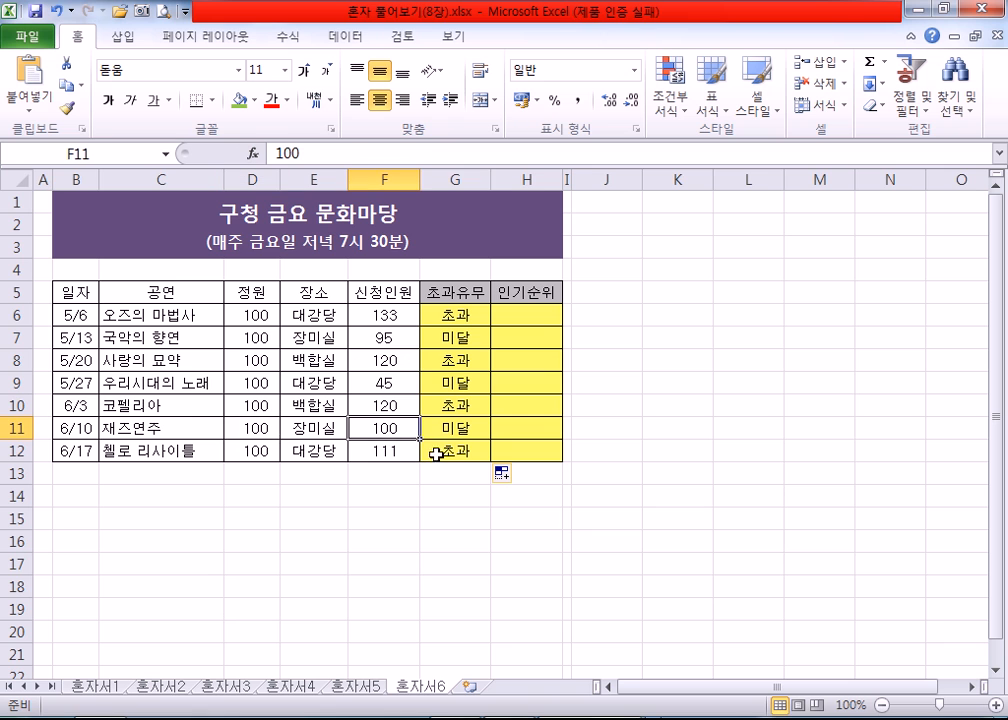
pyautogui.click(456, 426)
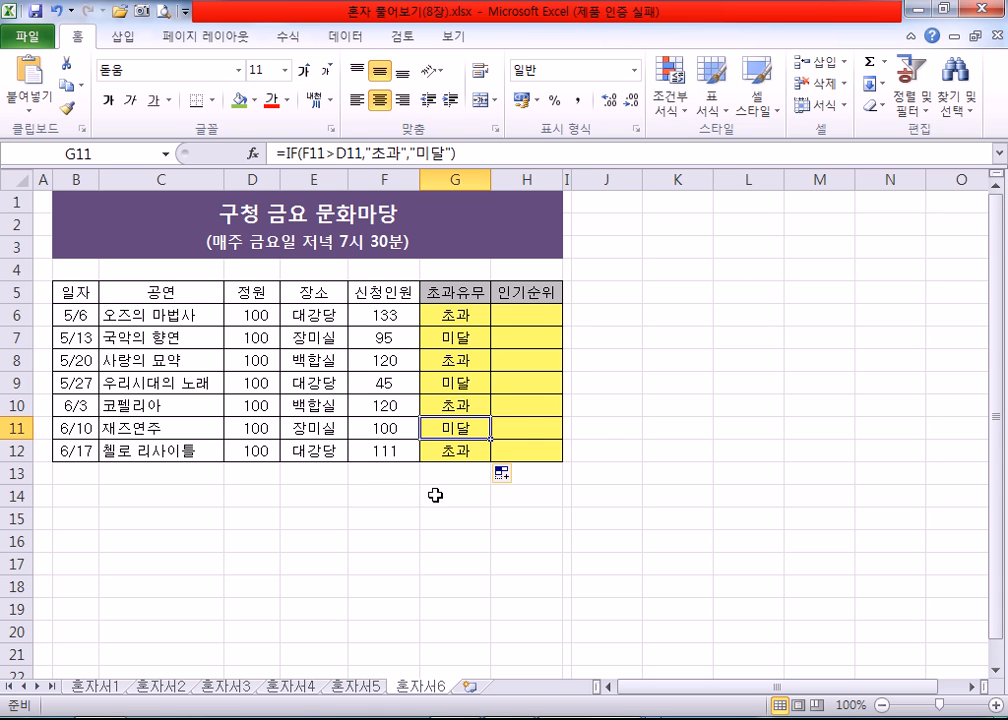
# Step: Begin a RANK formula in H6 under 인기순위, removing .AVG from the inserted RANK.AVG function name
pyautogui.click(535, 315)
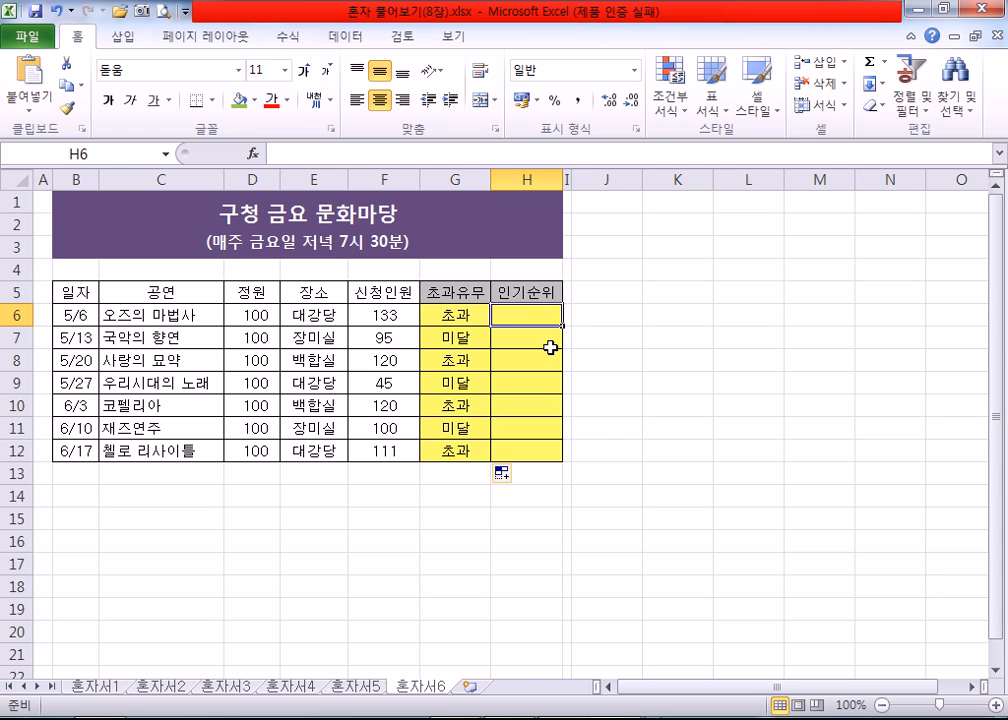
pyautogui.write('=RANK')
pyautogui.press('Tab')
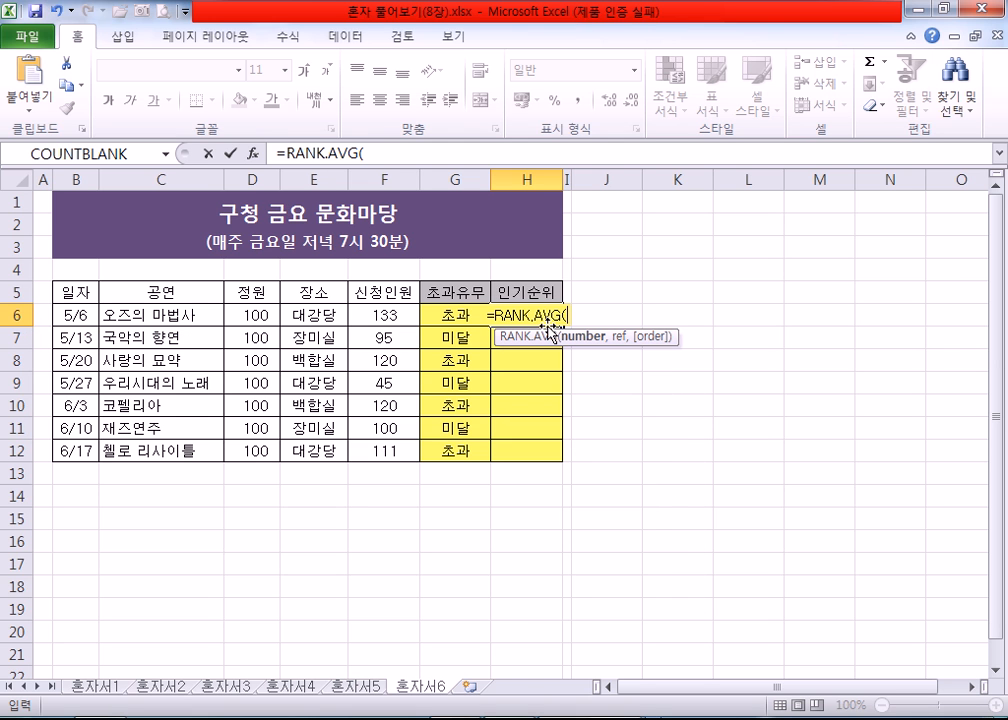
pyautogui.click(532, 318)
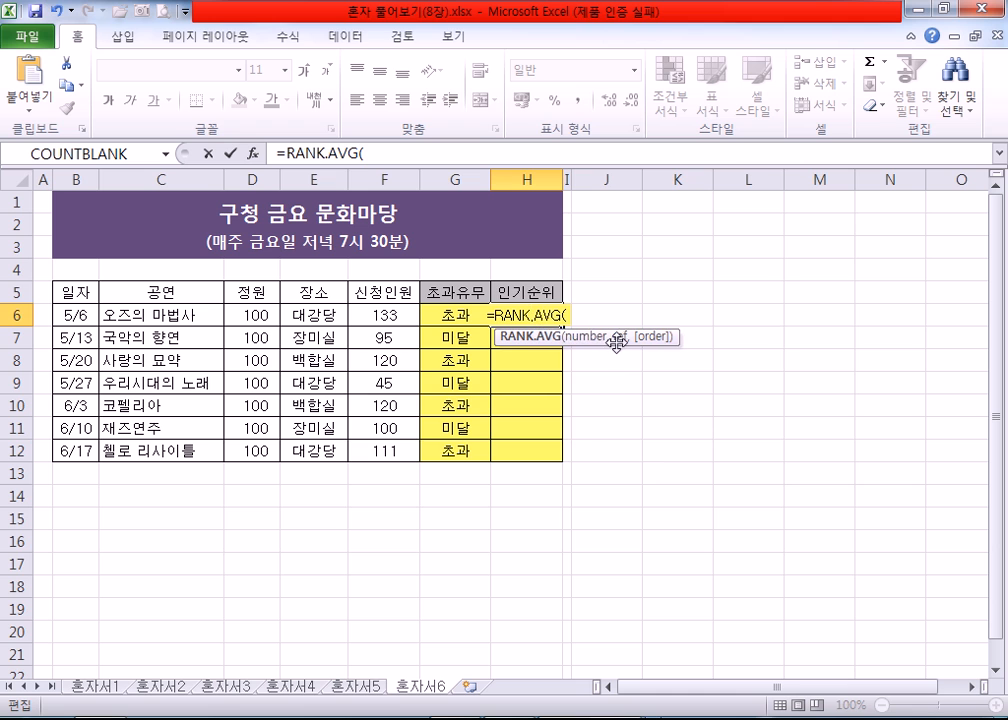
pyautogui.press('Delete')
pyautogui.press('Delete')
pyautogui.press('Delete')
pyautogui.press('Delete')
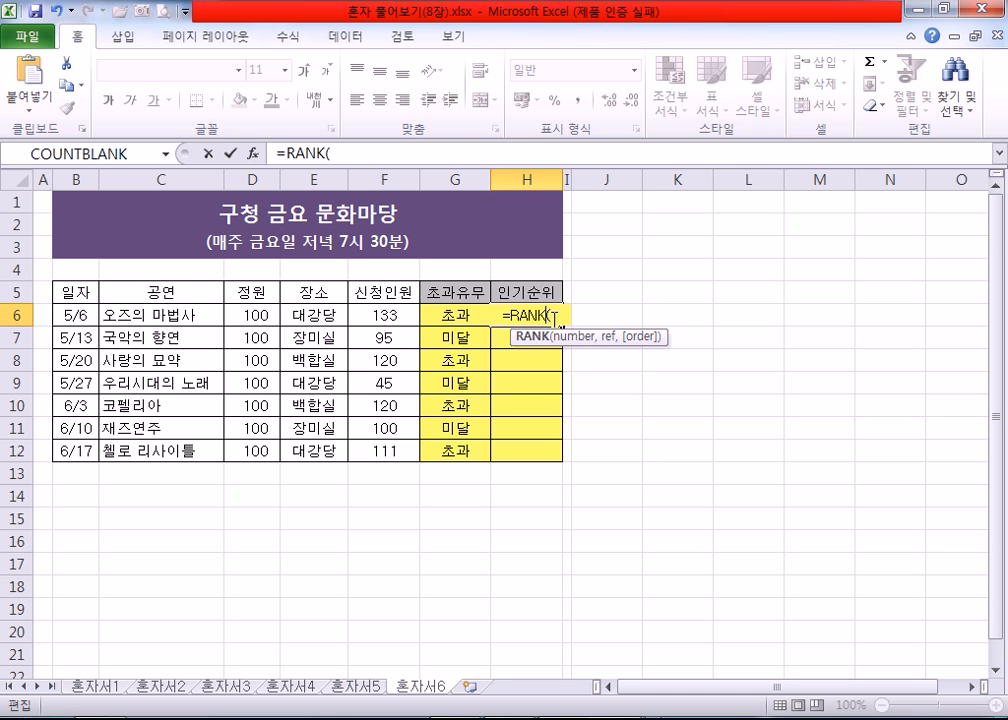
# Step: In the RANK function's arguments, set Number to F6 and Ref to F6:F12
pyautogui.click(253, 153)
pyautogui.moveTo(443, 336); pyautogui.dragTo(639, 358)
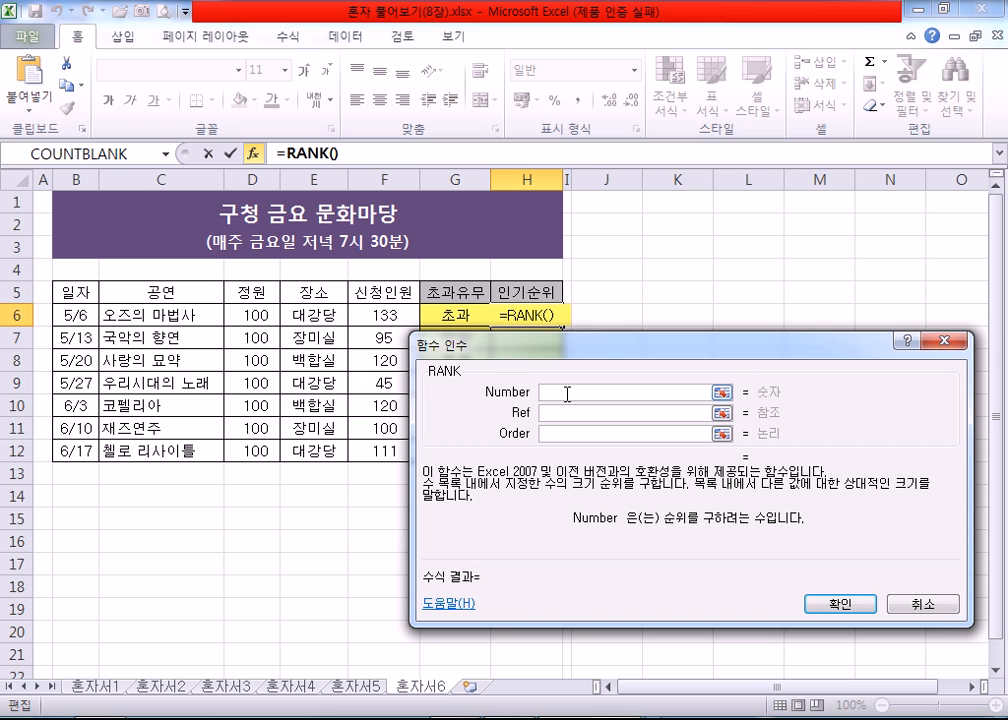
pyautogui.moveTo(565, 355); pyautogui.dragTo(571, 350)
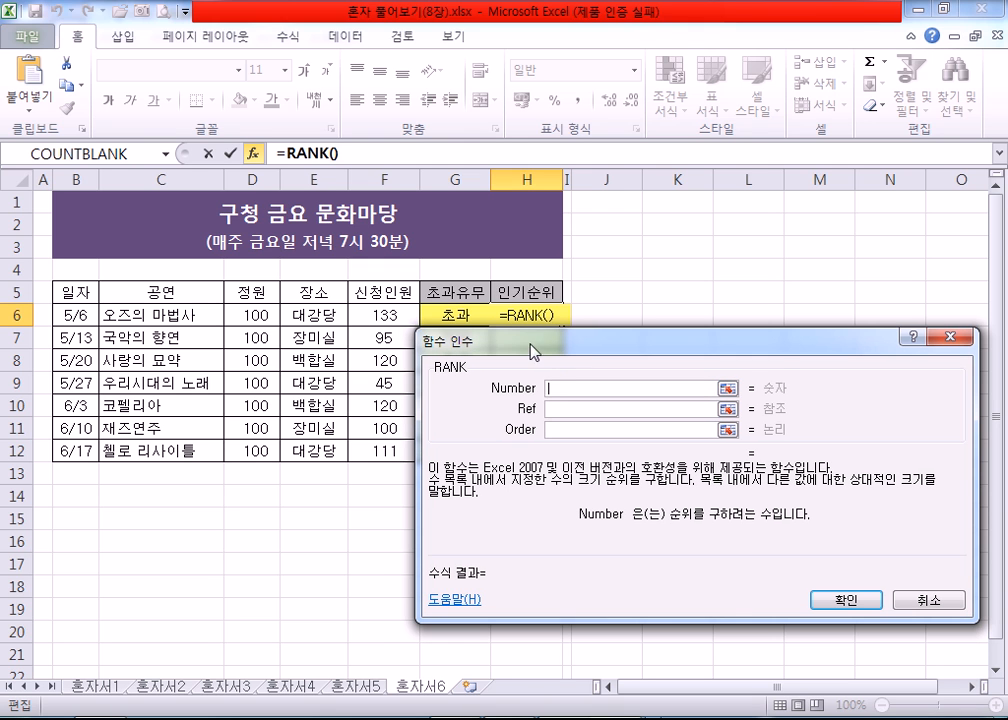
pyautogui.click(388, 311)
pyautogui.press('Tab')
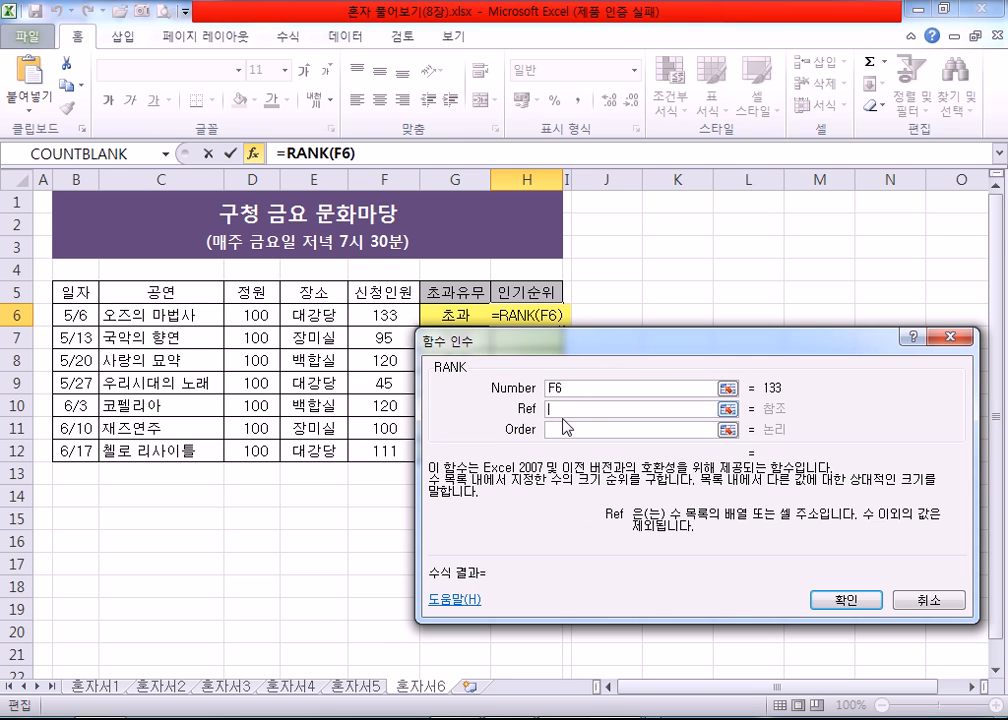
pyautogui.moveTo(388, 314); pyautogui.dragTo(388, 450)
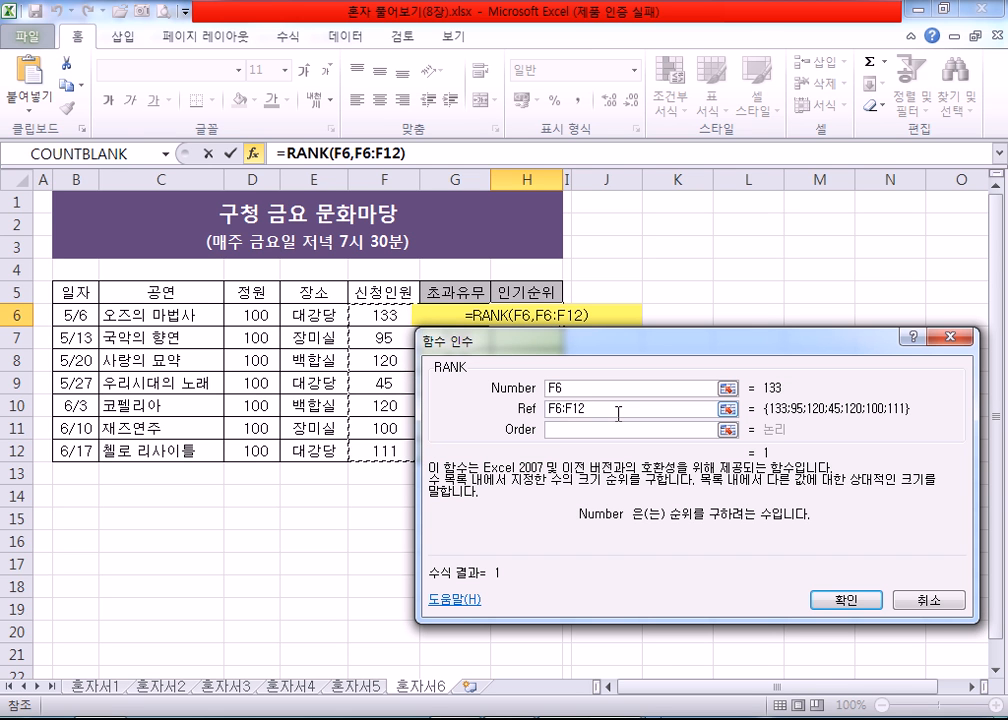
# Step: Reselect the 신청인원 range for Ref and make it absolute as $F$6:$F$12
pyautogui.moveTo(578, 389); pyautogui.dragTo(545, 390)
pyautogui.moveTo(600, 409); pyautogui.dragTo(545, 411)
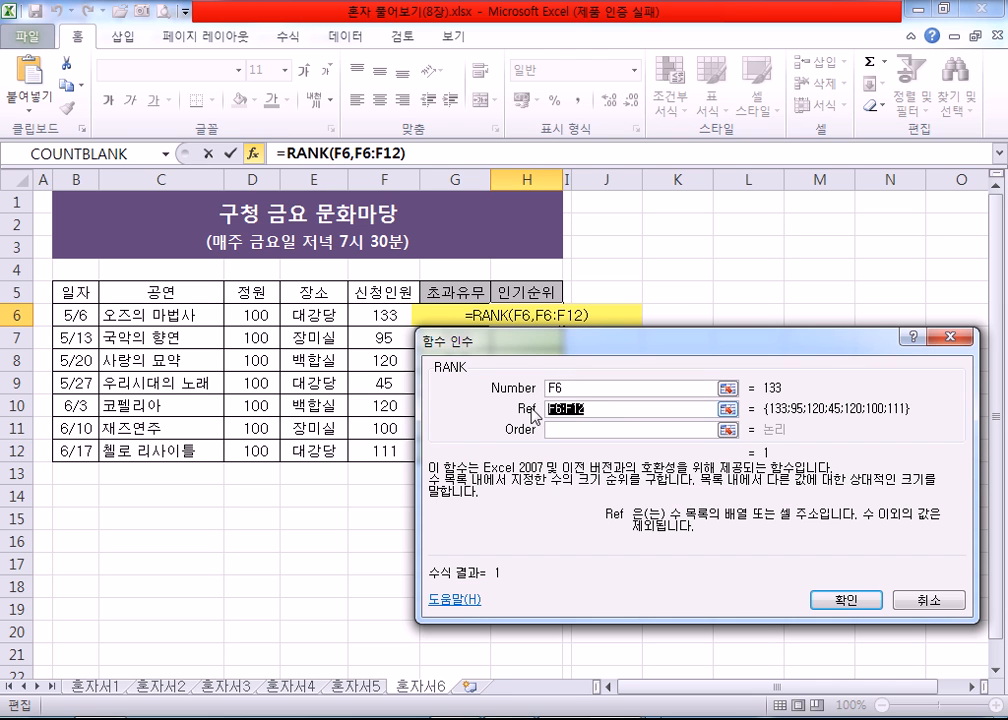
pyautogui.moveTo(385, 314); pyautogui.dragTo(392, 450)
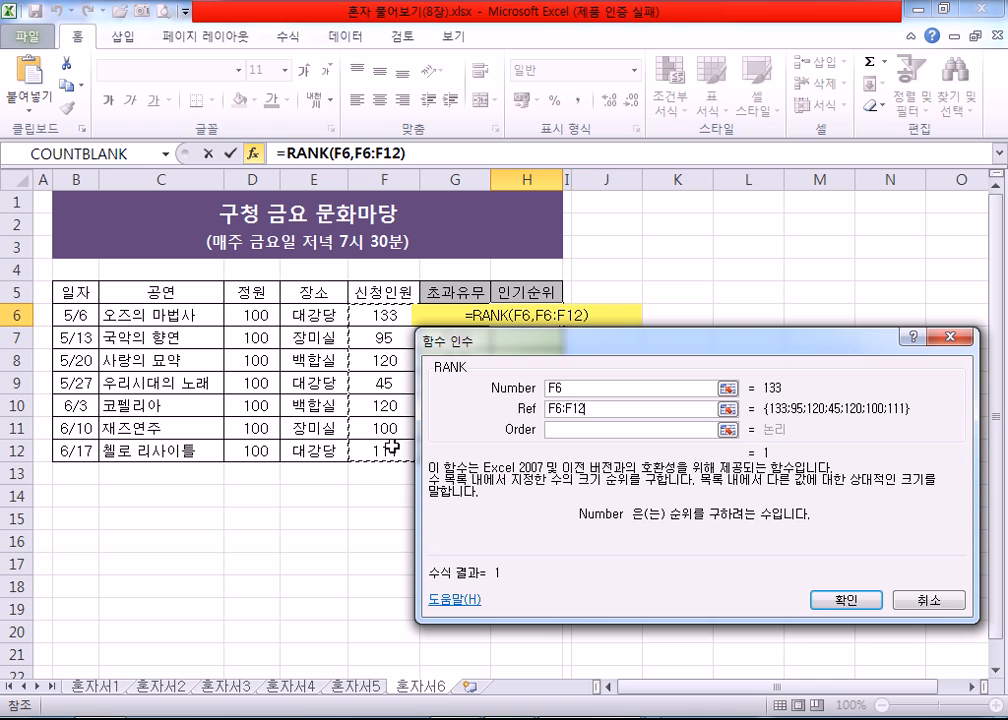
pyautogui.press('F4')
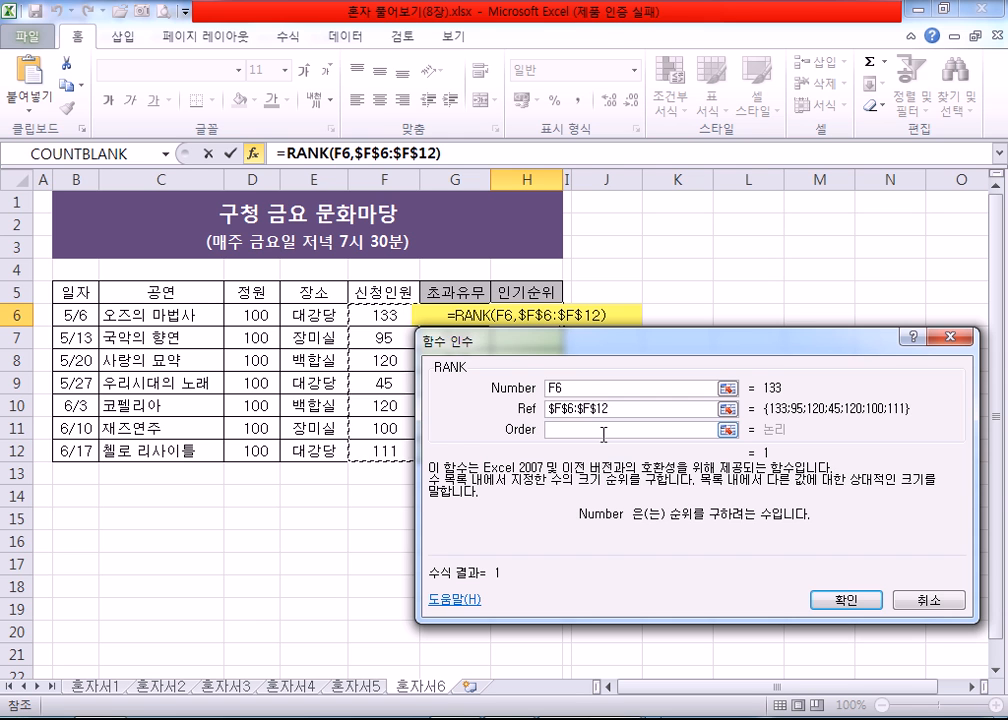
# Step: Confirm the RANK formula in H6 and fill it down to H12
pyautogui.click(838, 597)
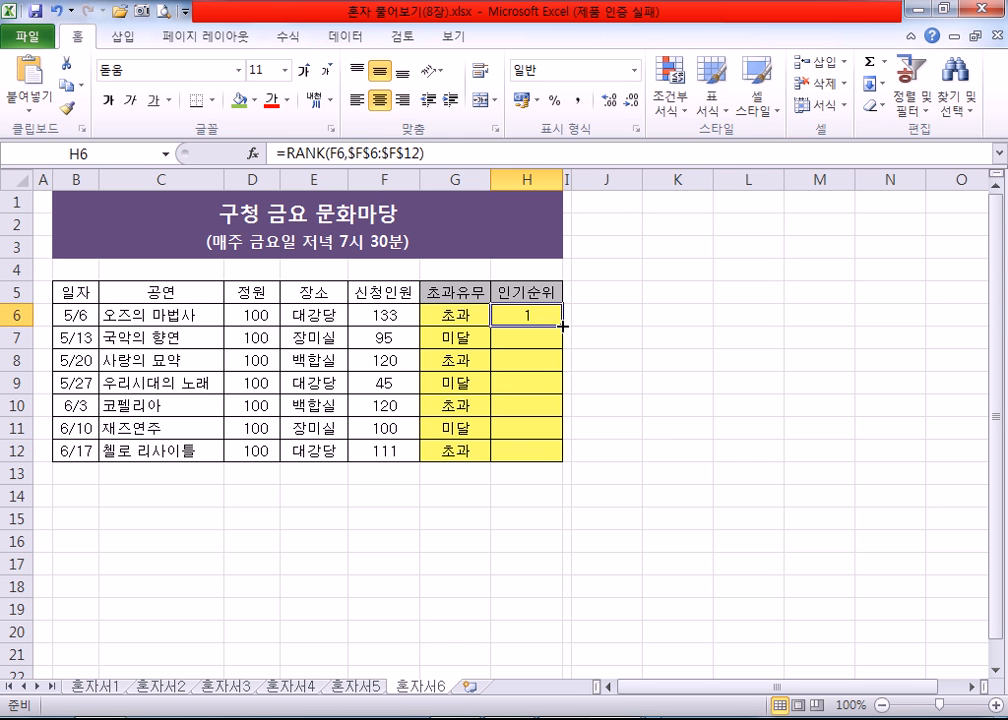
pyautogui.moveTo(563, 325); pyautogui.dragTo(567, 458)
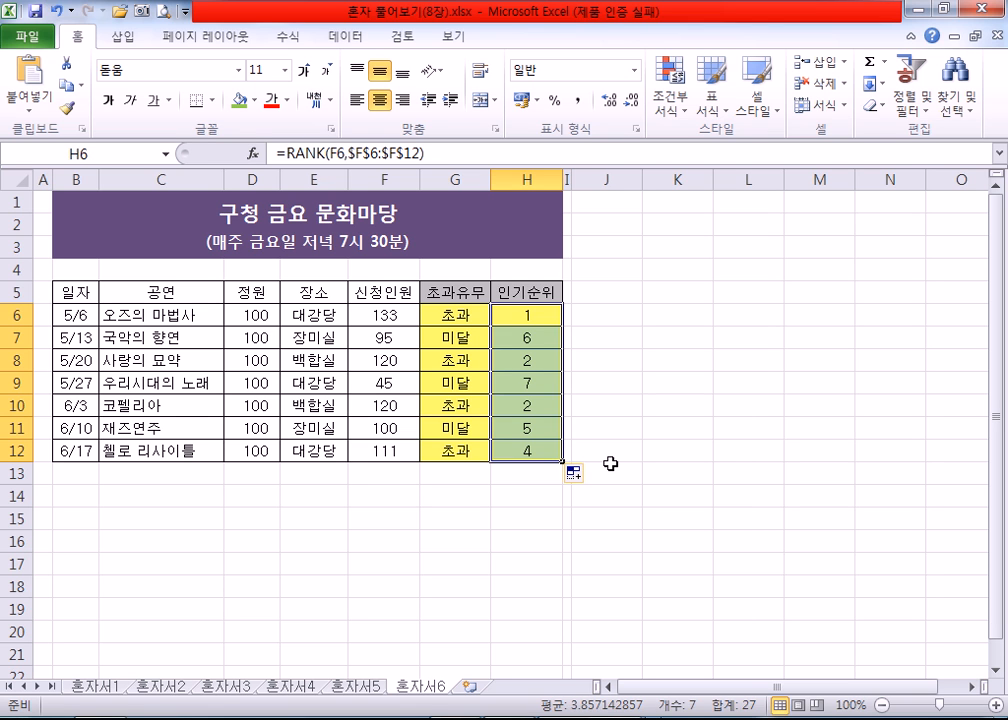
pyautogui.click(615, 321)
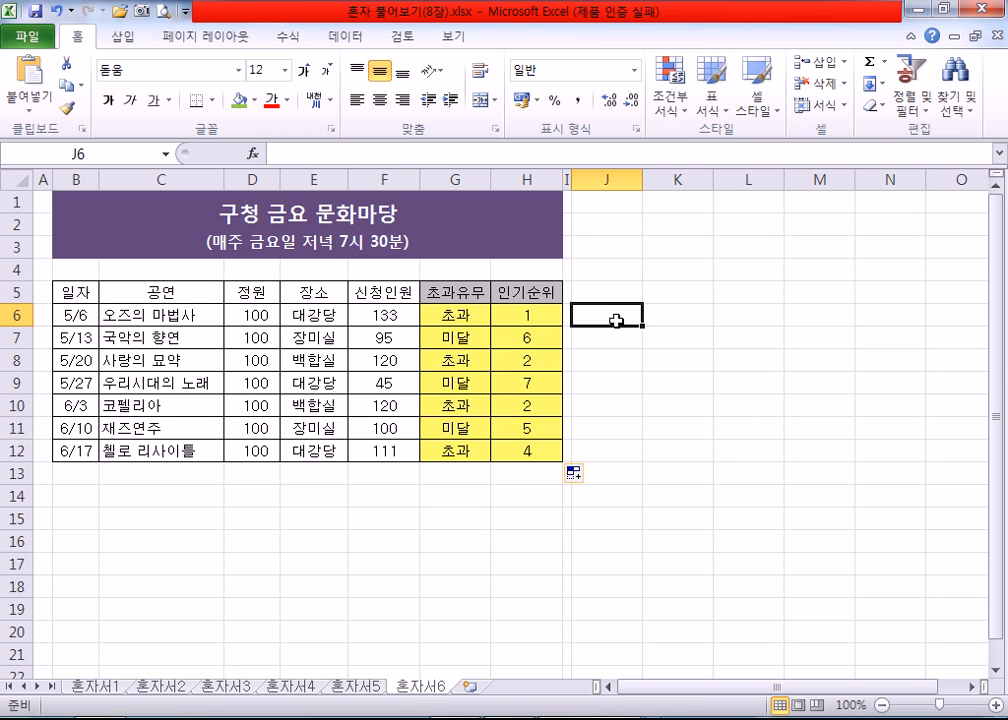